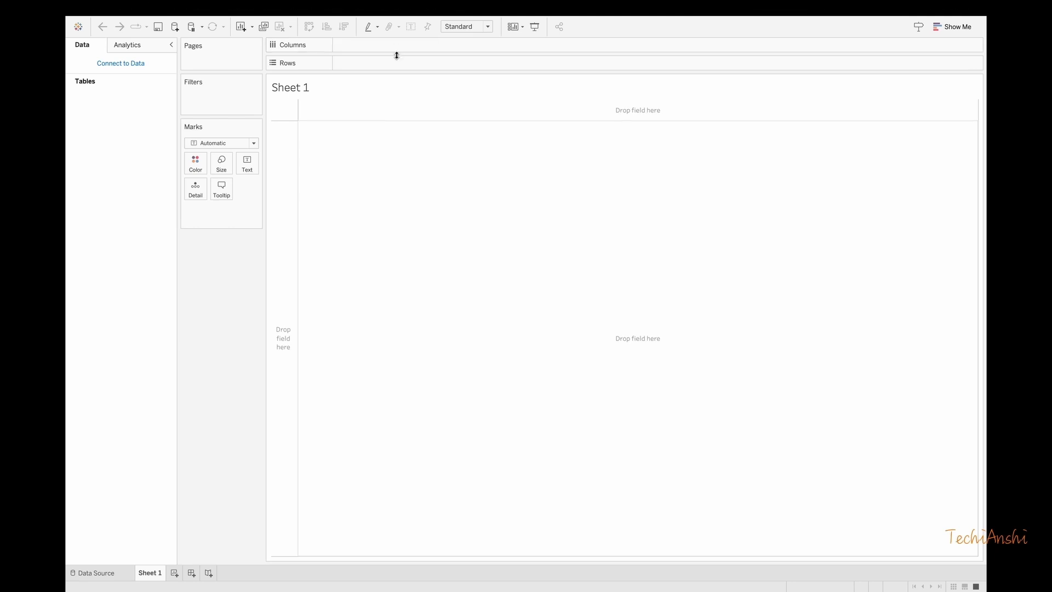
- Connect to the survey text file whose name starts with survey_data_1000_recor
{"action": "left_click", "coordinate": [105, 64]}
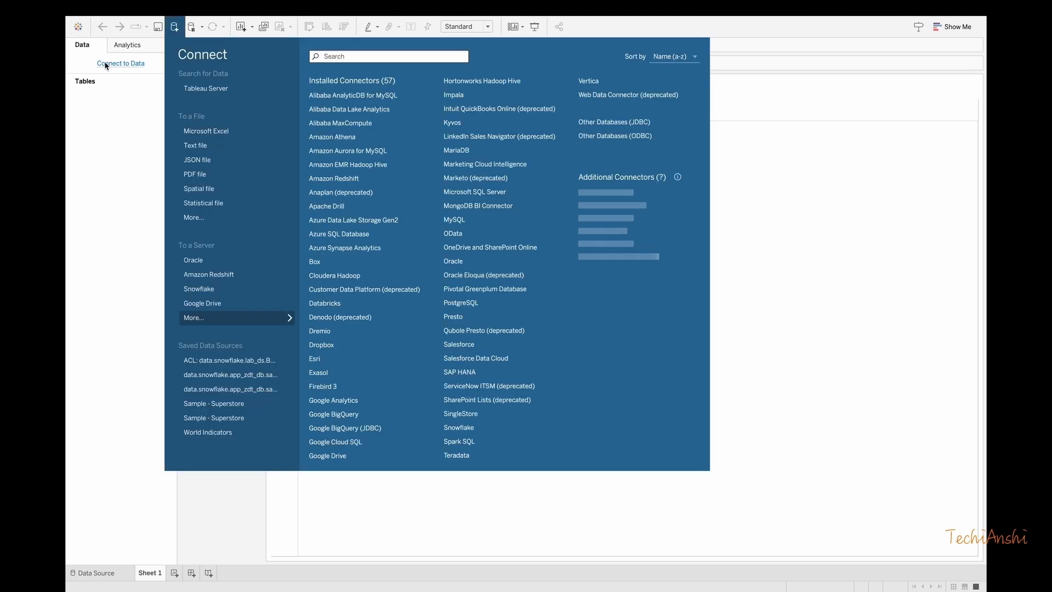
{"action": "left_click", "coordinate": [218, 149]}
{"action": "left_click", "coordinate": [506, 243]}
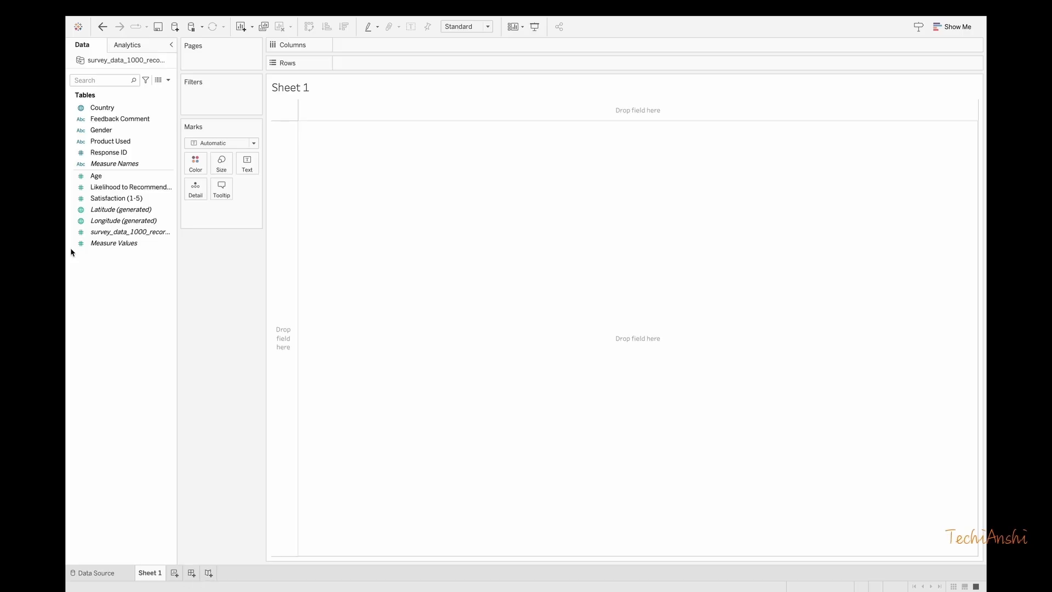
- Show Response ID as the sheet's text mark, aggregated as Count (Distinct)
{"action": "left_click_drag", "start_coordinate": [108, 152], "coordinate": [246, 169]}
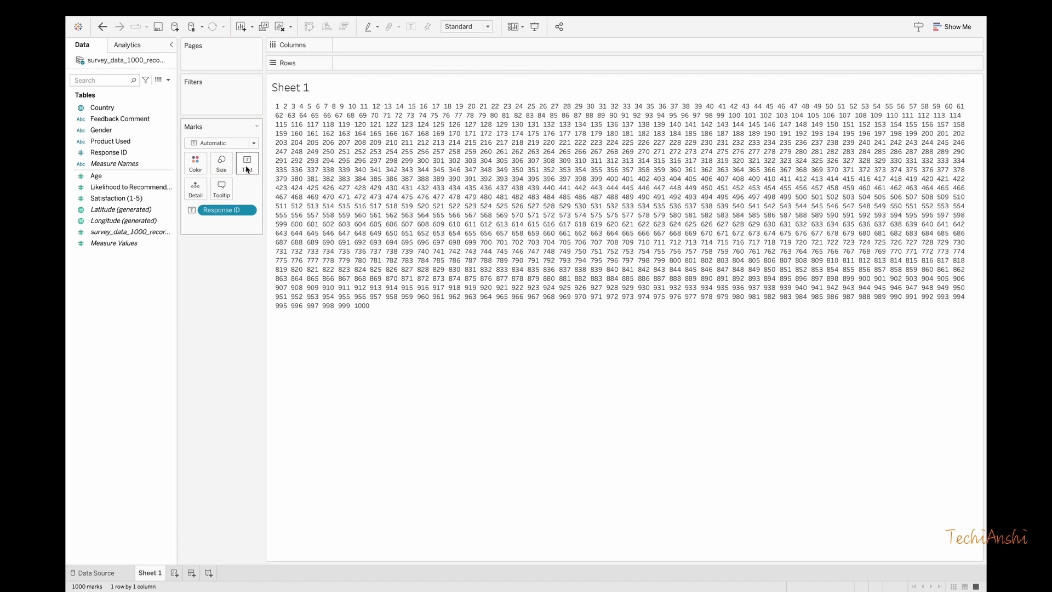
{"action": "right_click", "coordinate": [240, 212]}
{"action": "mouse_move", "coordinate": [282, 329]}
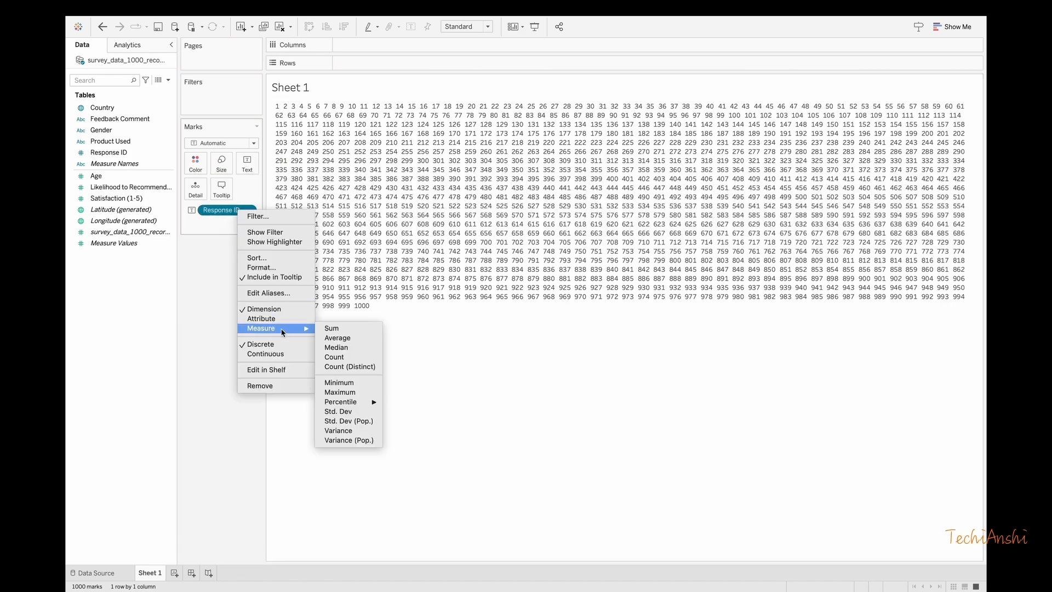
{"action": "left_click", "coordinate": [354, 367]}
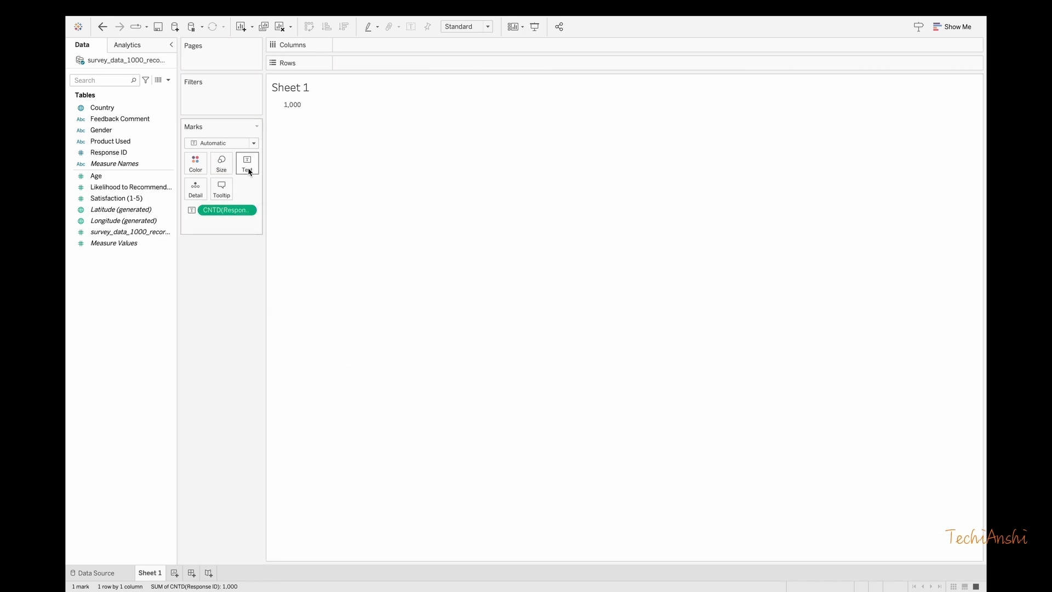
- Rename Sheet 1 as Total Respondents KPI
{"action": "double_click", "coordinate": [152, 573]}
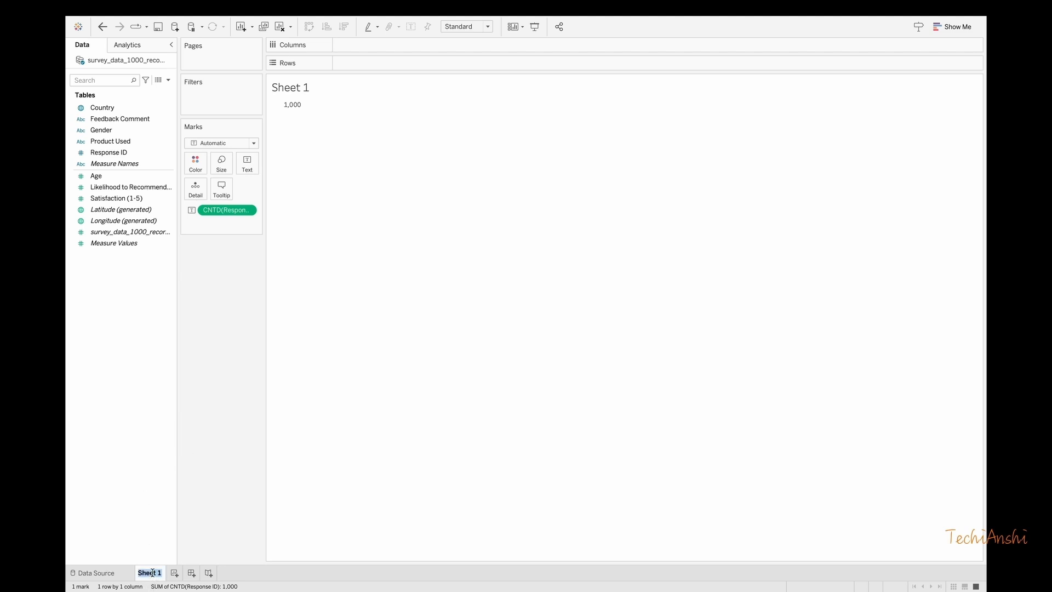
{"action": "type", "text": "Total Respon"}
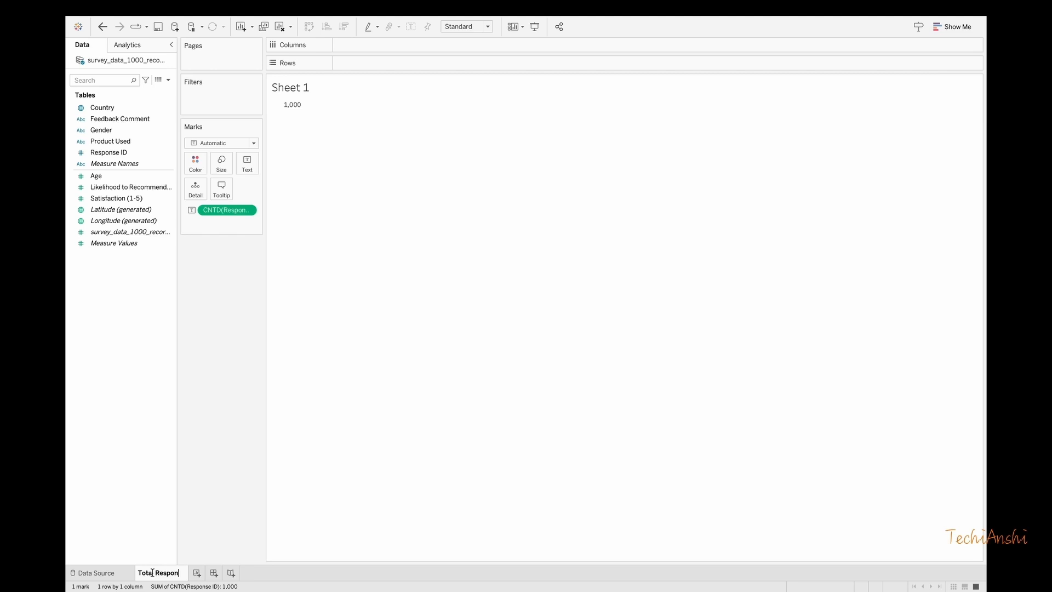
{"action": "type", "text": "dents KPI"}
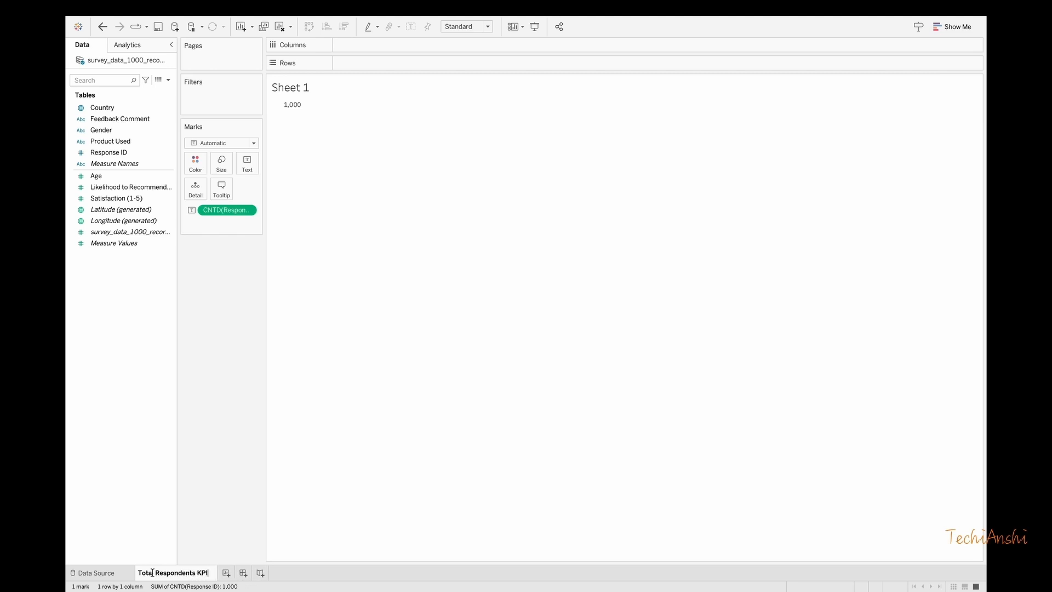
{"action": "key", "text": "Return"}
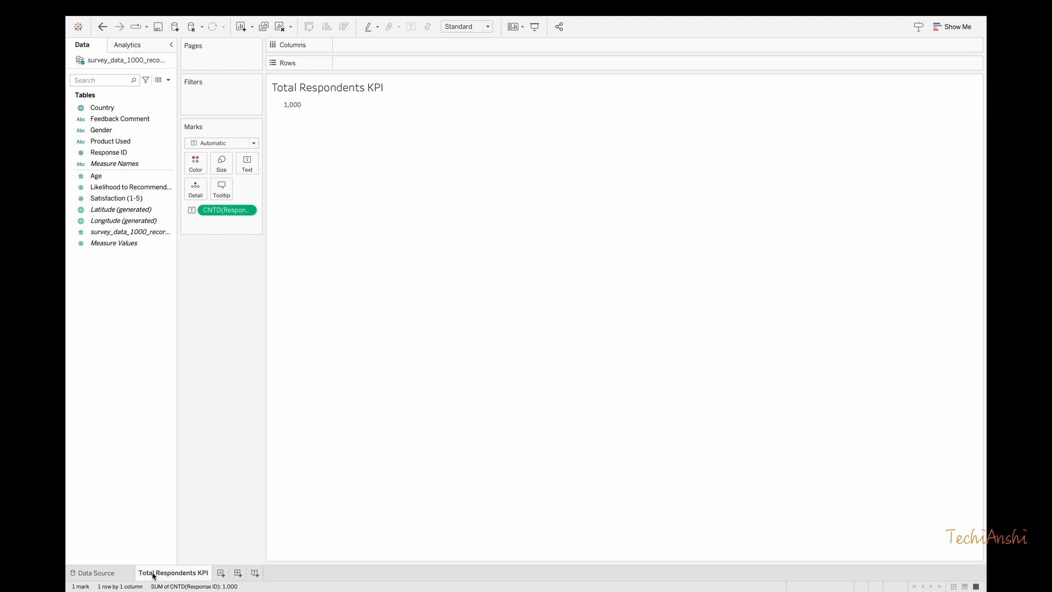
- Add the caption "Total Respondents" on its own line above the count in the text label, at font size 12
{"action": "left_click", "coordinate": [247, 168]}
{"action": "left_click", "coordinate": [341, 188]}
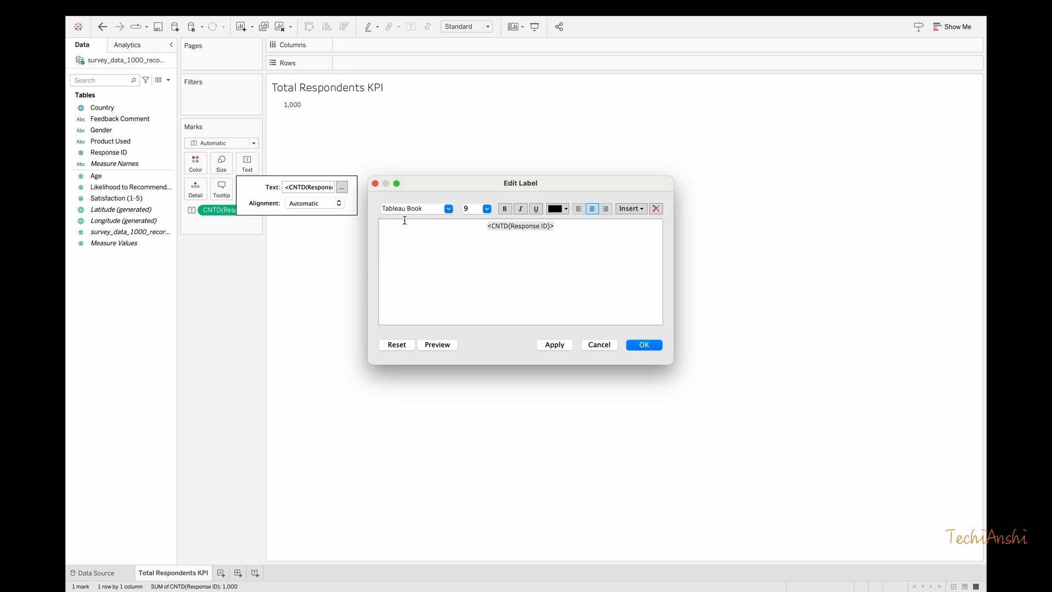
{"action": "key", "text": "Return"}
{"action": "type", "text": "Total"}
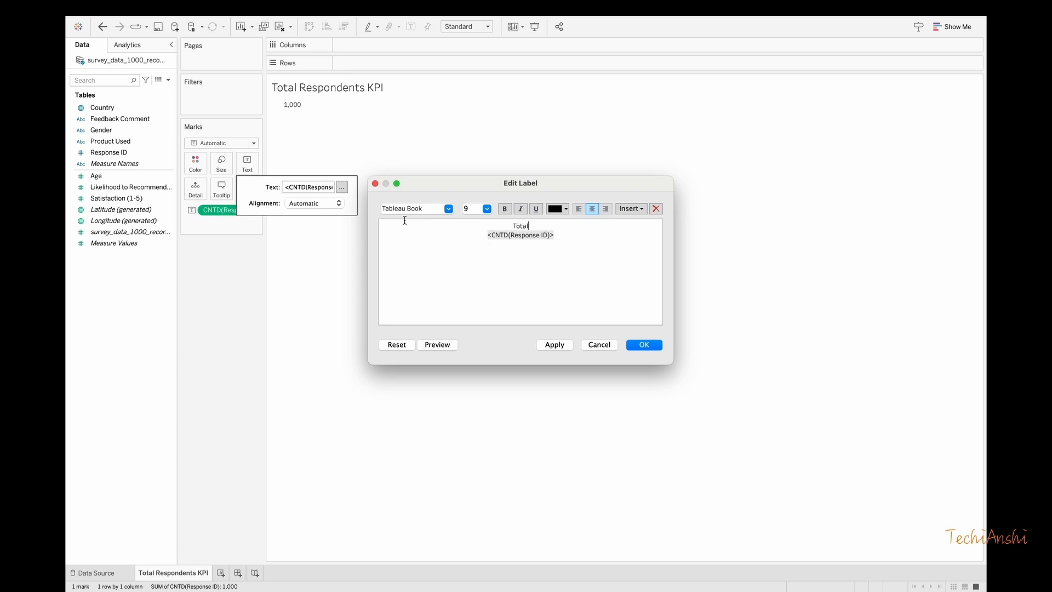
{"action": "type", "text": " Respondents"}
{"action": "left_click_drag", "start_coordinate": [572, 226], "coordinate": [433, 217]}
{"action": "left_click", "coordinate": [479, 209]}
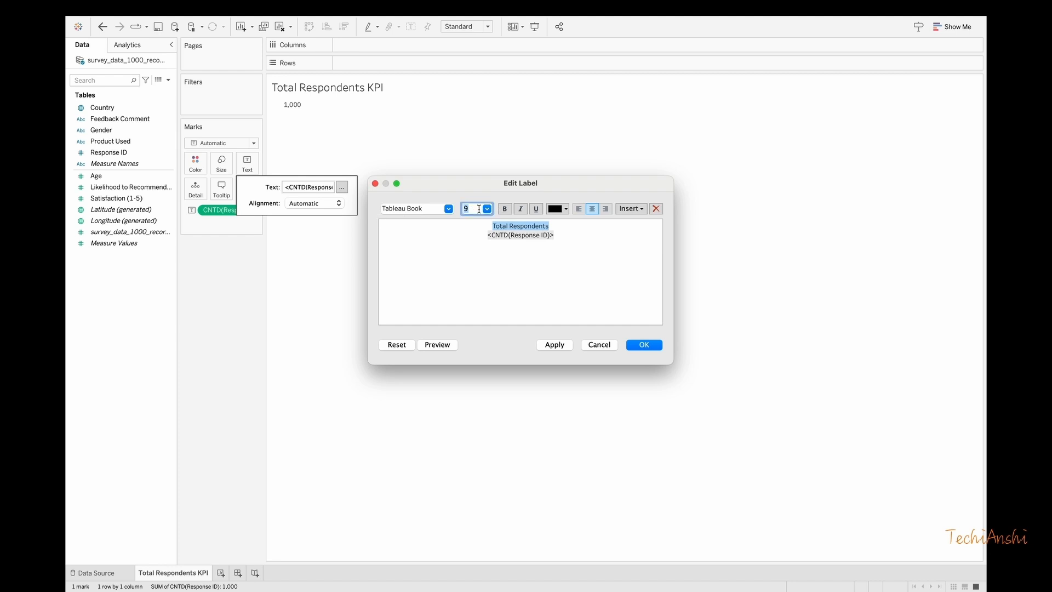
{"action": "type", "text": "14"}
{"action": "key", "text": "Return"}
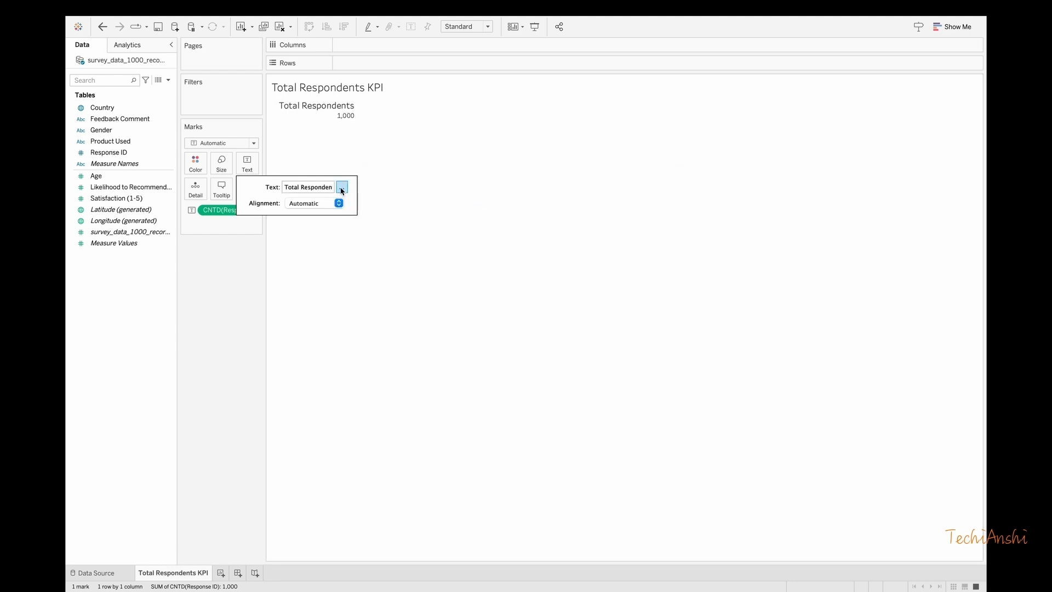
- Format the Response ID count in the label as Tableau Bold at size 14
{"action": "left_click", "coordinate": [341, 188]}
{"action": "left_click_drag", "start_coordinate": [582, 239], "coordinate": [465, 241]}
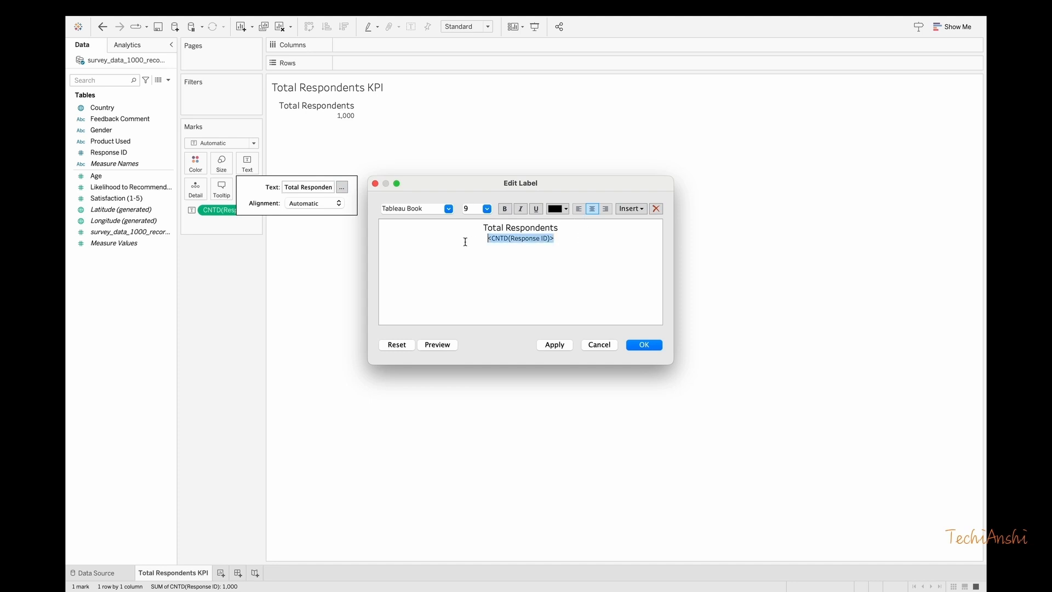
{"action": "left_click", "coordinate": [432, 210]}
{"action": "key", "text": "Return"}
{"action": "left_click", "coordinate": [470, 209]}
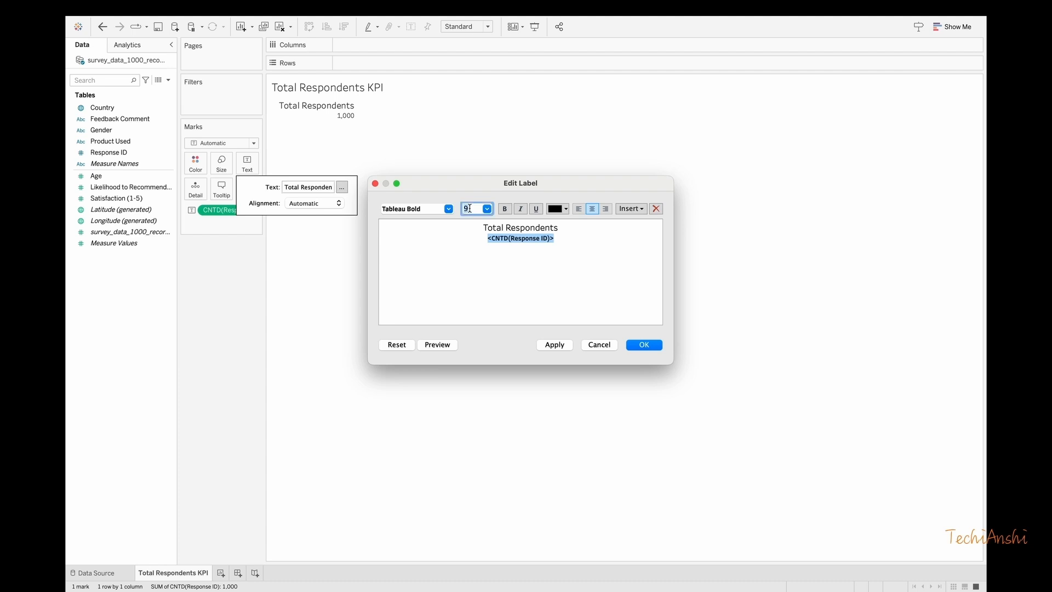
{"action": "key", "text": "Return"}
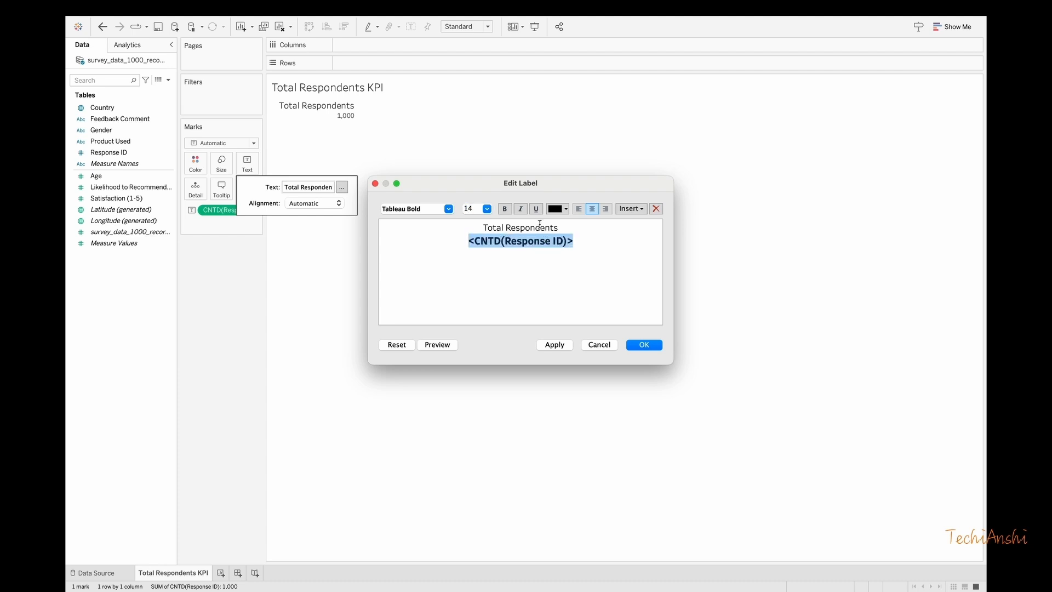
{"action": "left_click", "coordinate": [595, 254]}
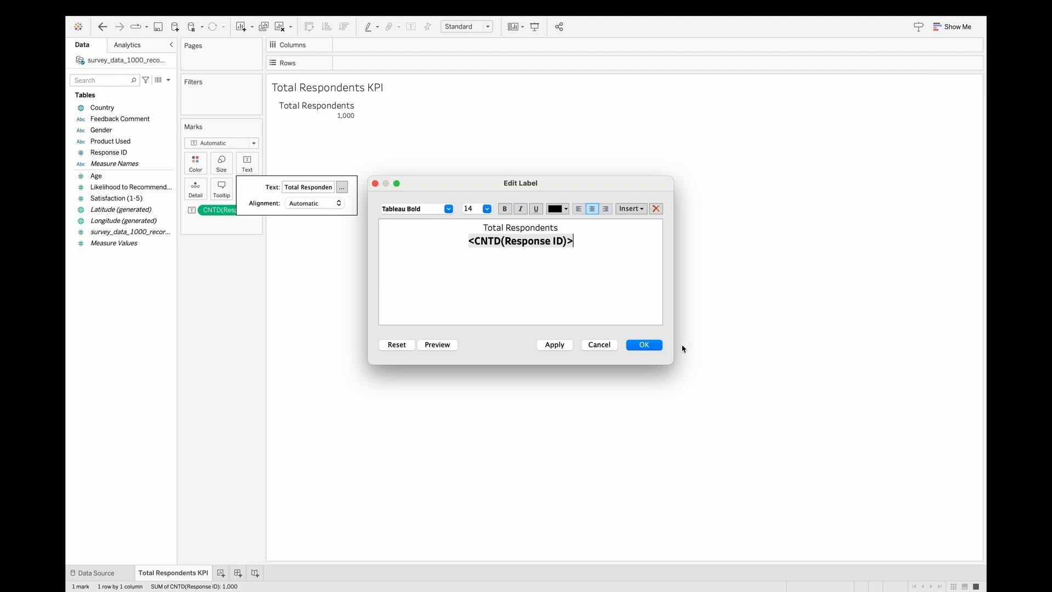
- Color the Response ID count green and apply the label formatting
{"action": "left_click_drag", "start_coordinate": [584, 244], "coordinate": [462, 242]}
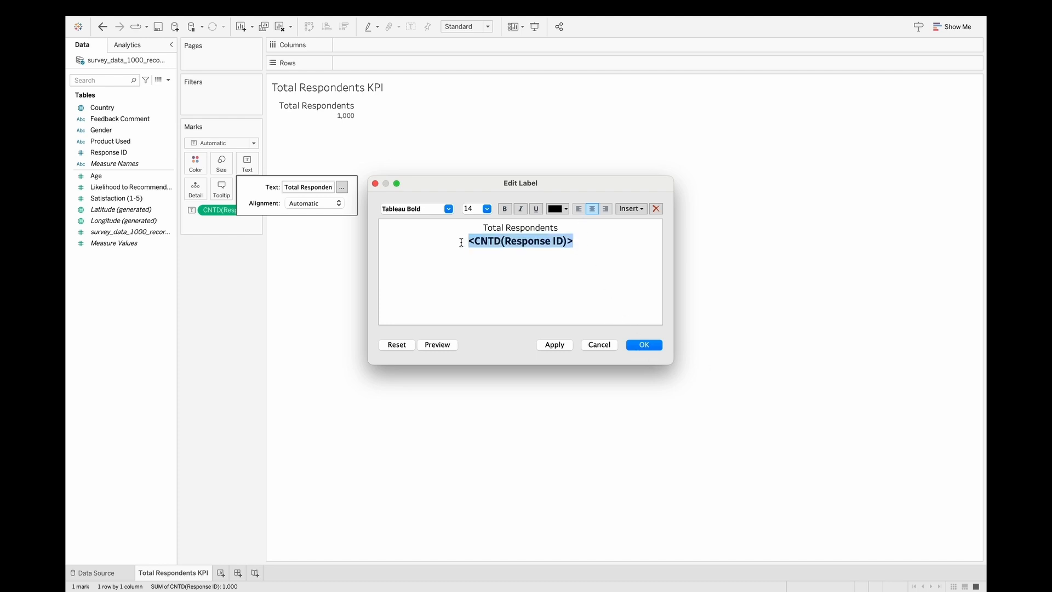
{"action": "left_click", "coordinate": [558, 210]}
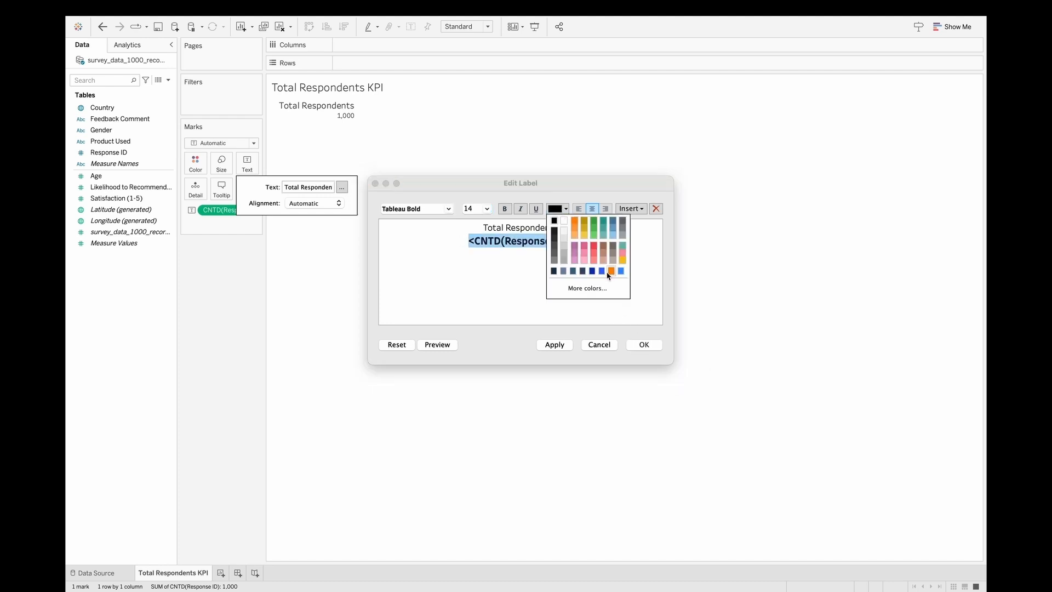
{"action": "left_click", "coordinate": [595, 236]}
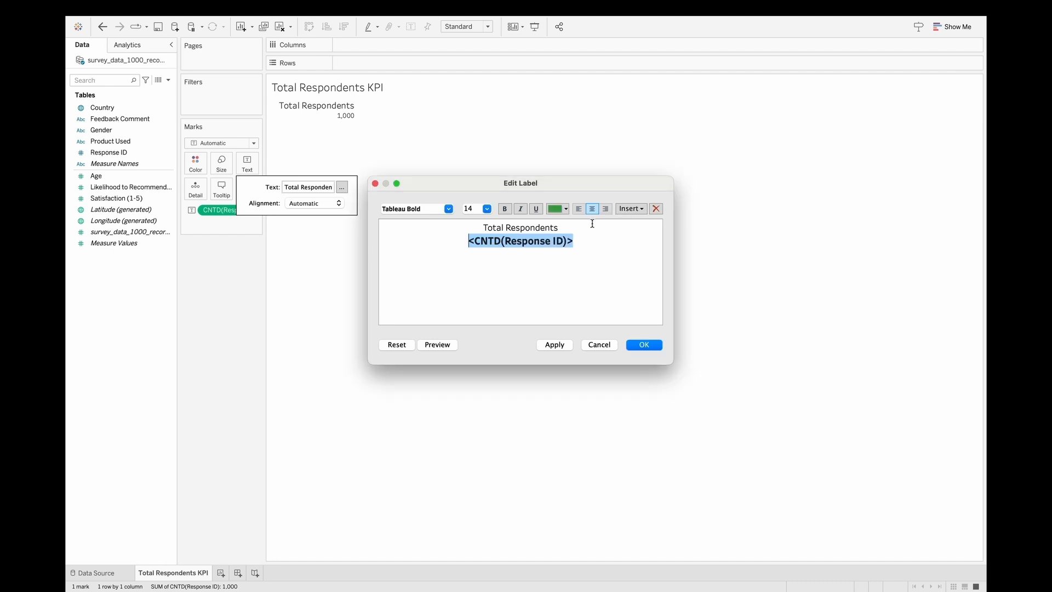
{"action": "left_click", "coordinate": [639, 346]}
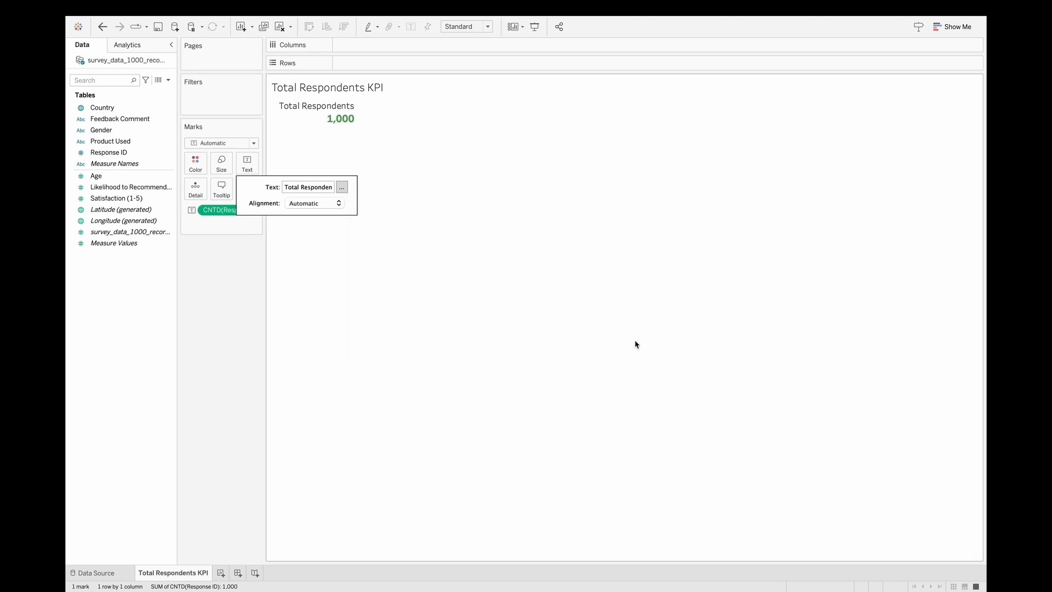
- Center the label text horizontally and fit the sheet to Entire View
{"action": "left_click", "coordinate": [330, 210]}
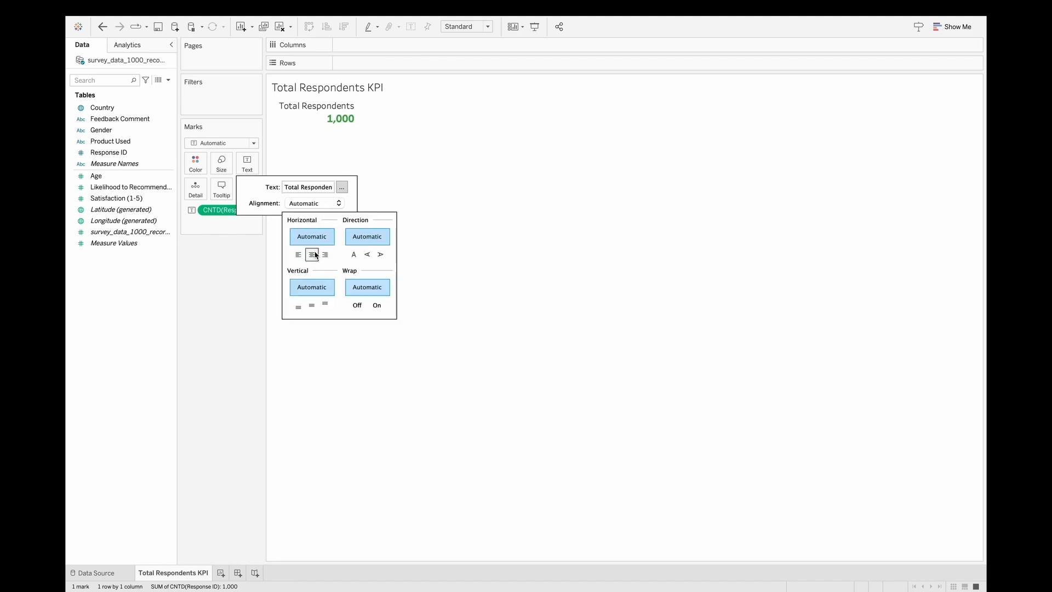
{"action": "left_click", "coordinate": [307, 251]}
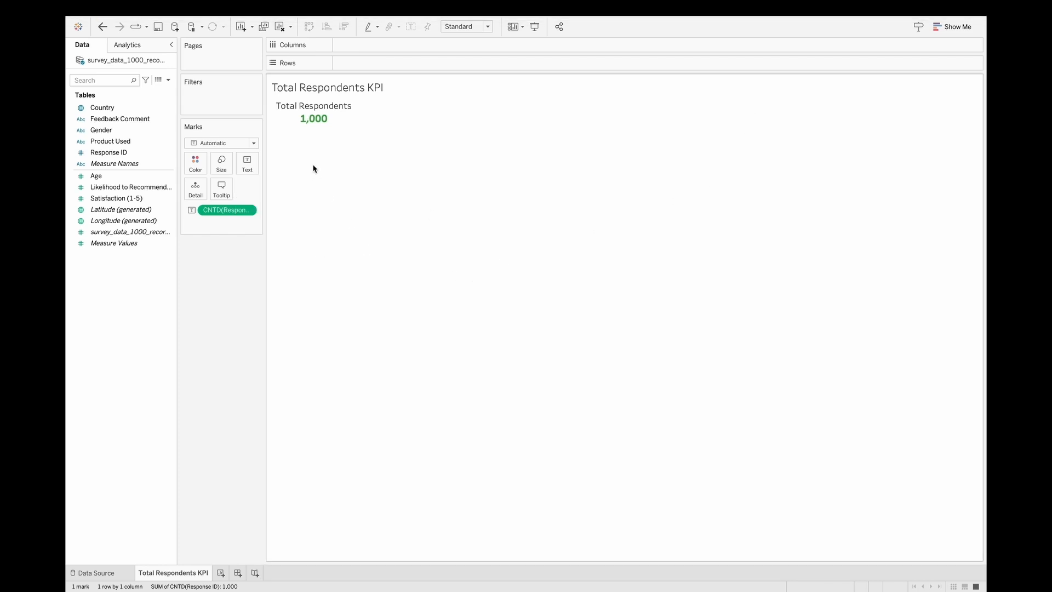
{"action": "left_click", "coordinate": [454, 31]}
{"action": "left_click", "coordinate": [469, 62]}
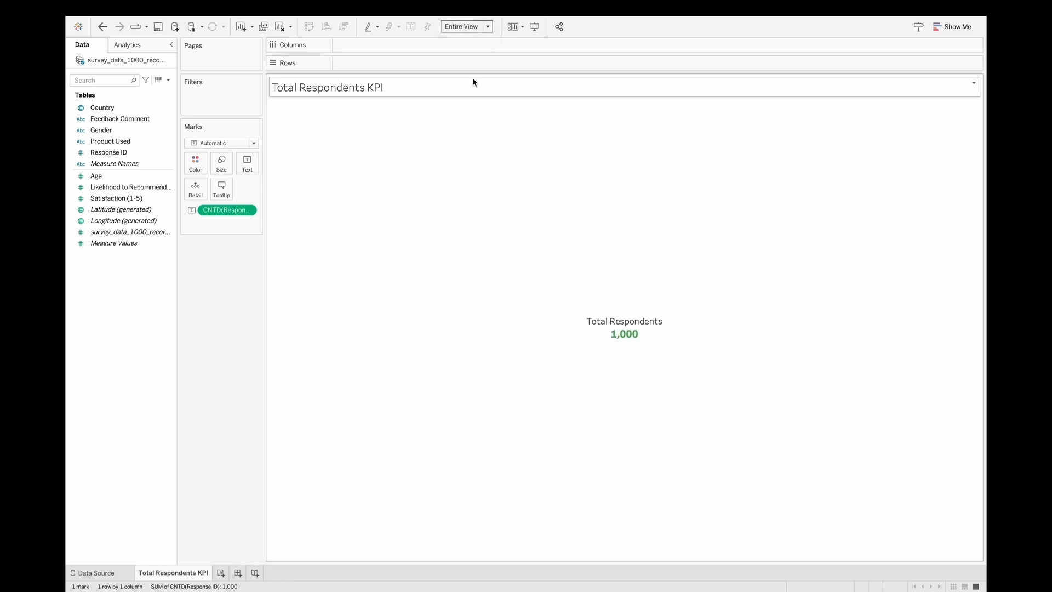
- Enlarge the label text, setting the Response ID count to size 18 and the Total Respondents caption to size 14
{"action": "left_click", "coordinate": [239, 163]}
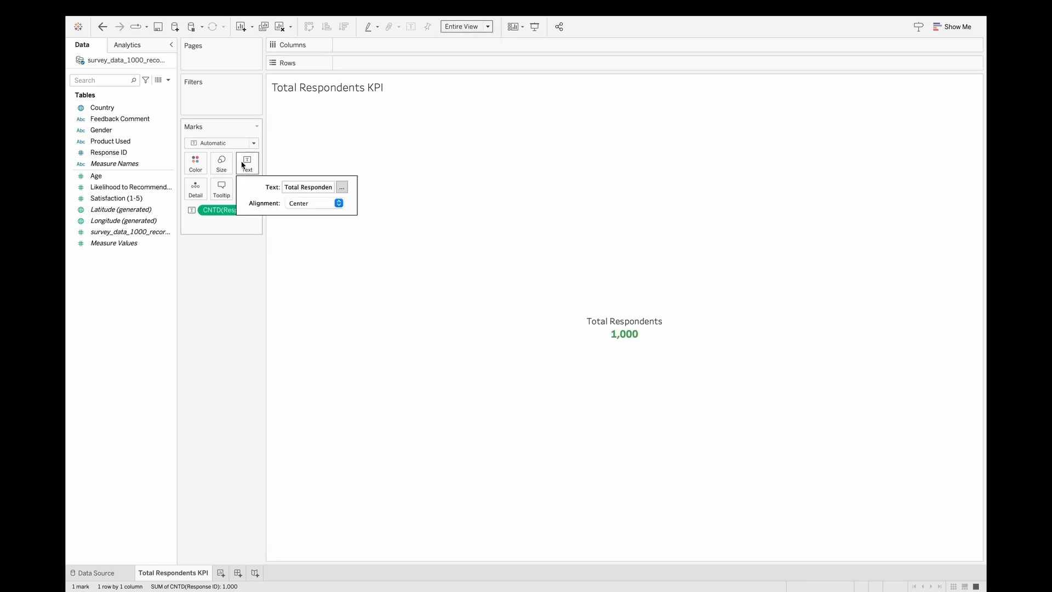
{"action": "left_click", "coordinate": [342, 187]}
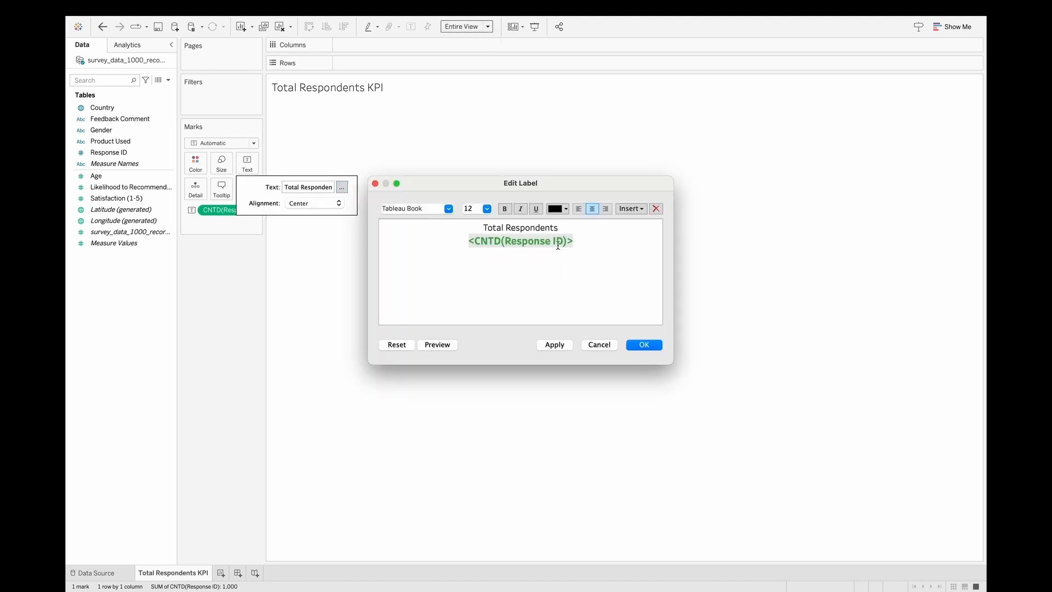
{"action": "double_click", "coordinate": [557, 244]}
{"action": "double_click", "coordinate": [476, 210]}
{"action": "type", "text": "18"}
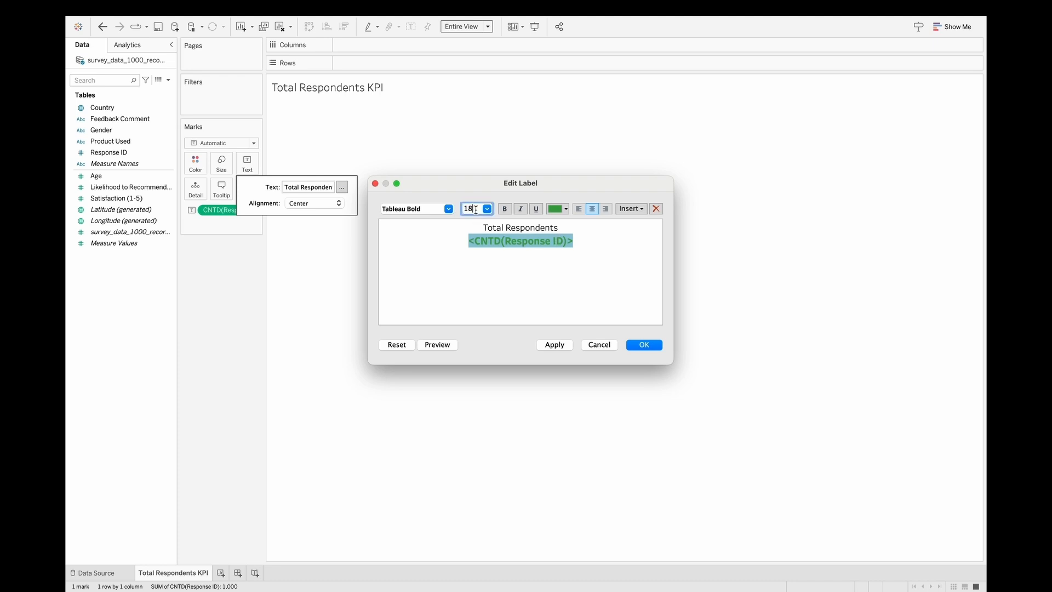
{"action": "key", "text": "Return"}
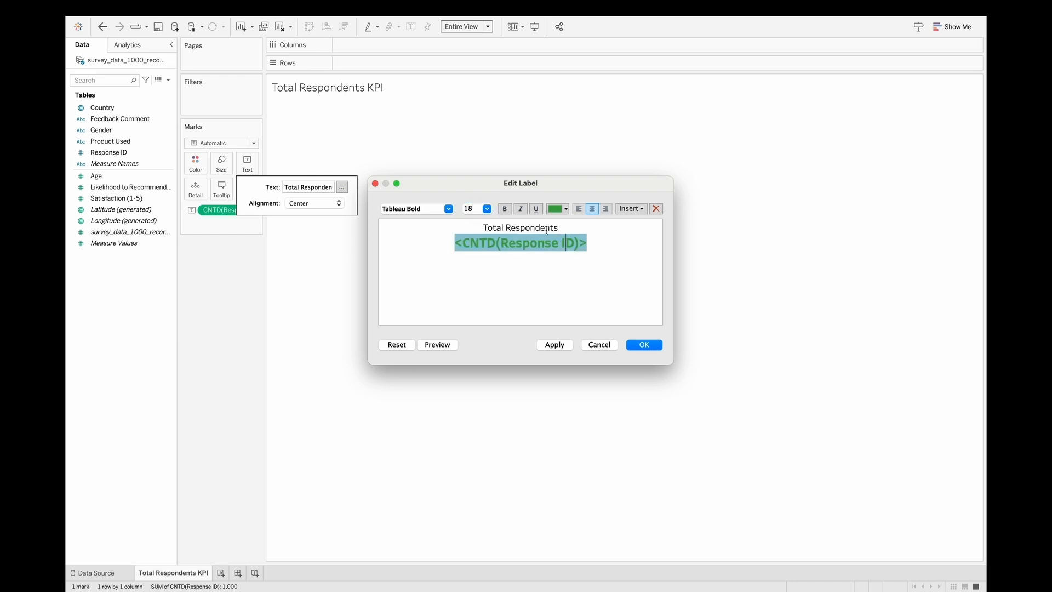
{"action": "left_click_drag", "start_coordinate": [561, 230], "coordinate": [468, 227]}
{"action": "double_click", "coordinate": [475, 209]}
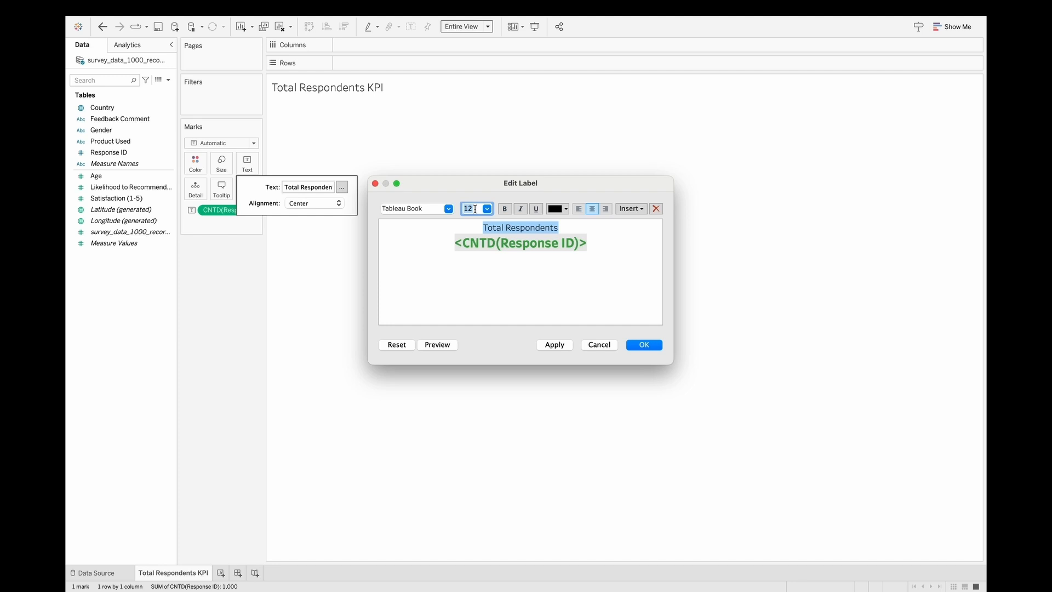
{"action": "type", "text": "14"}
{"action": "key", "text": "Return"}
{"action": "left_click", "coordinate": [645, 346]}
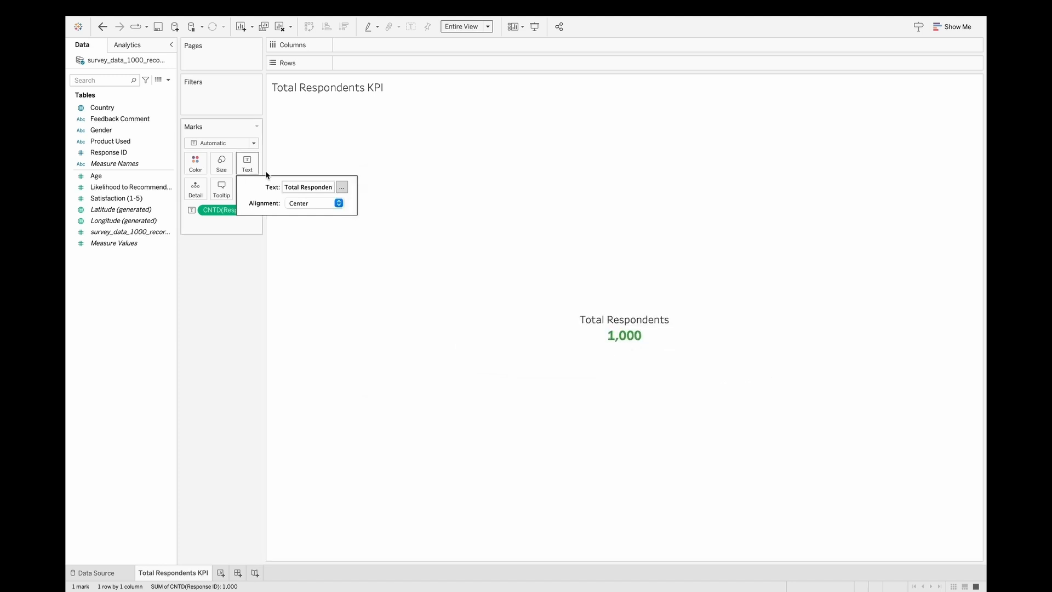
- Recolor the Response ID count in the label dark blue
{"action": "left_click", "coordinate": [341, 186]}
{"action": "triple_click", "coordinate": [561, 244]}
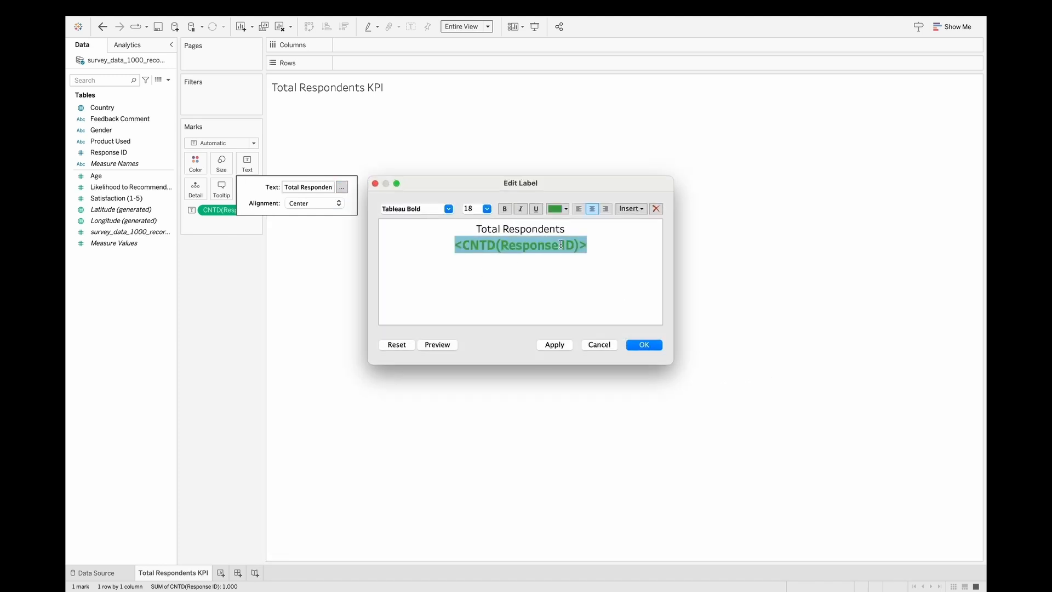
{"action": "left_click", "coordinate": [564, 208]}
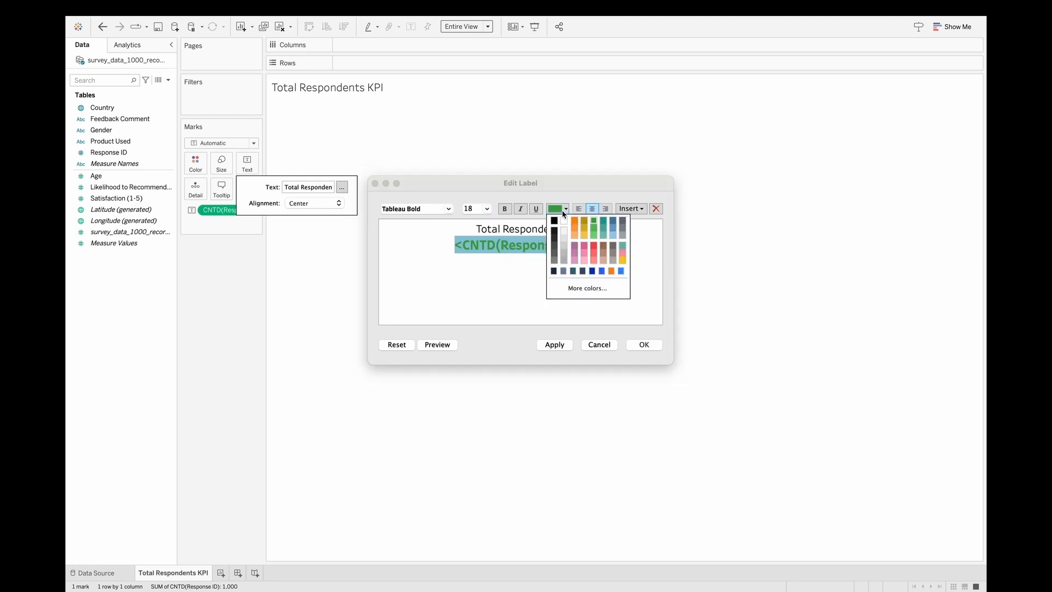
{"action": "left_click", "coordinate": [592, 270]}
{"action": "left_click", "coordinate": [643, 345]}
{"action": "left_click", "coordinate": [385, 285]}
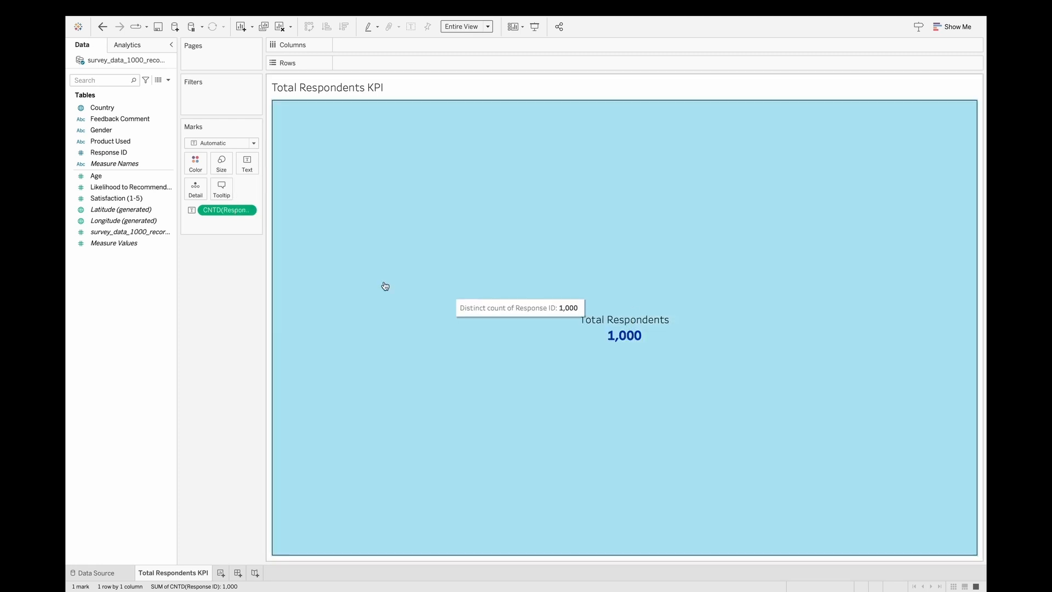
{"action": "left_click", "coordinate": [392, 296]}
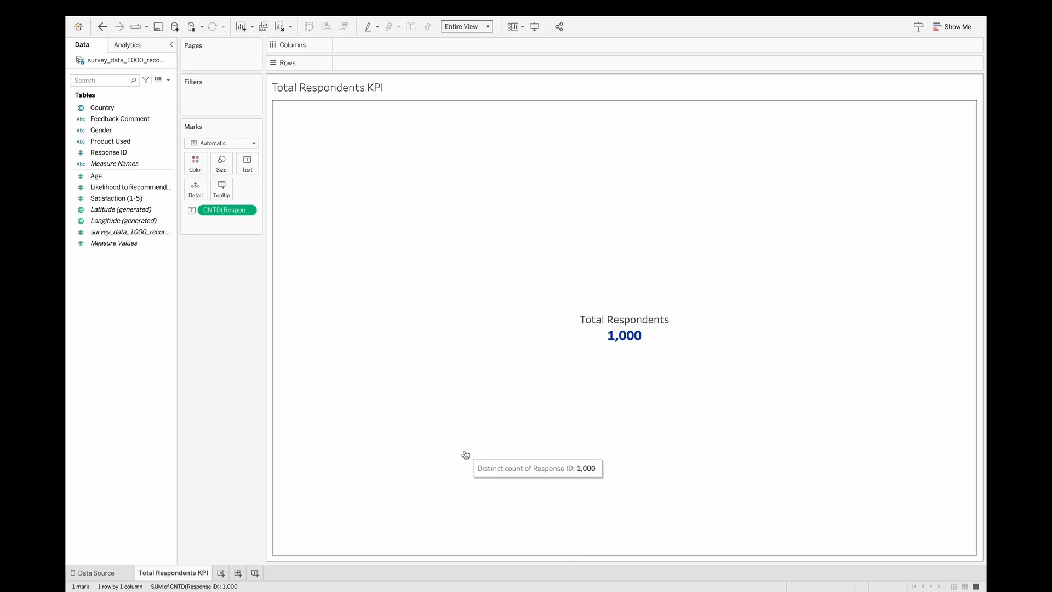
- Duplicate the Total Respondents KPI sheet and rename the copy "Avg Satisfaction Score"
{"action": "right_click", "coordinate": [173, 577]}
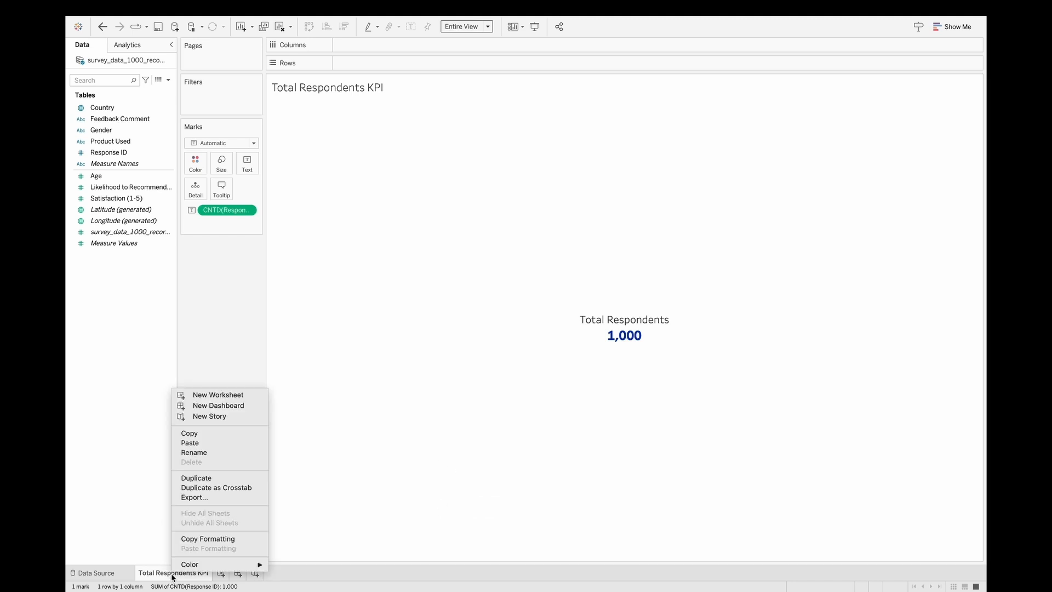
{"action": "left_click", "coordinate": [213, 480]}
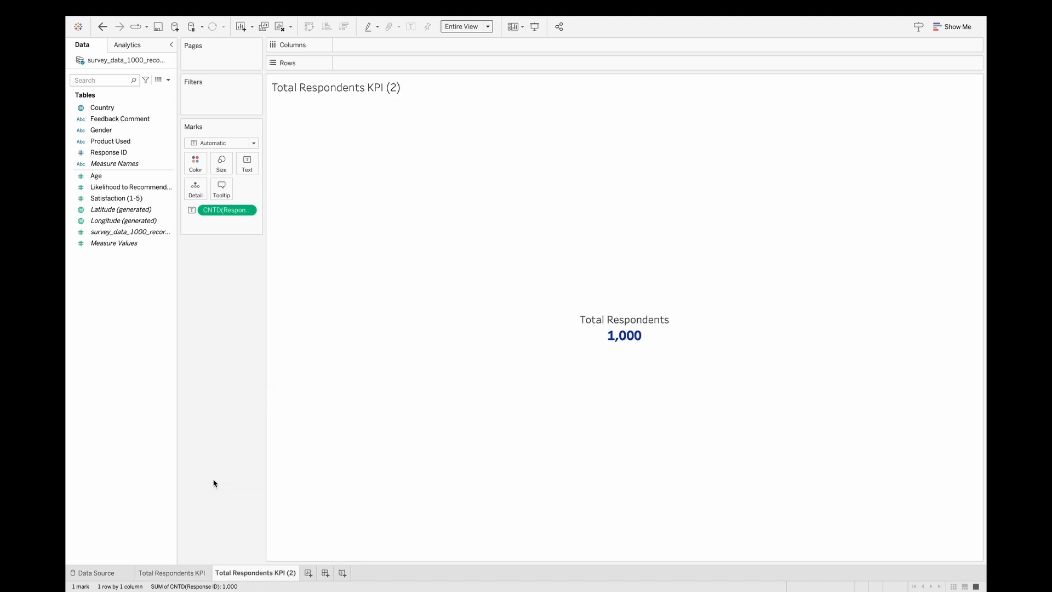
{"action": "double_click", "coordinate": [257, 572]}
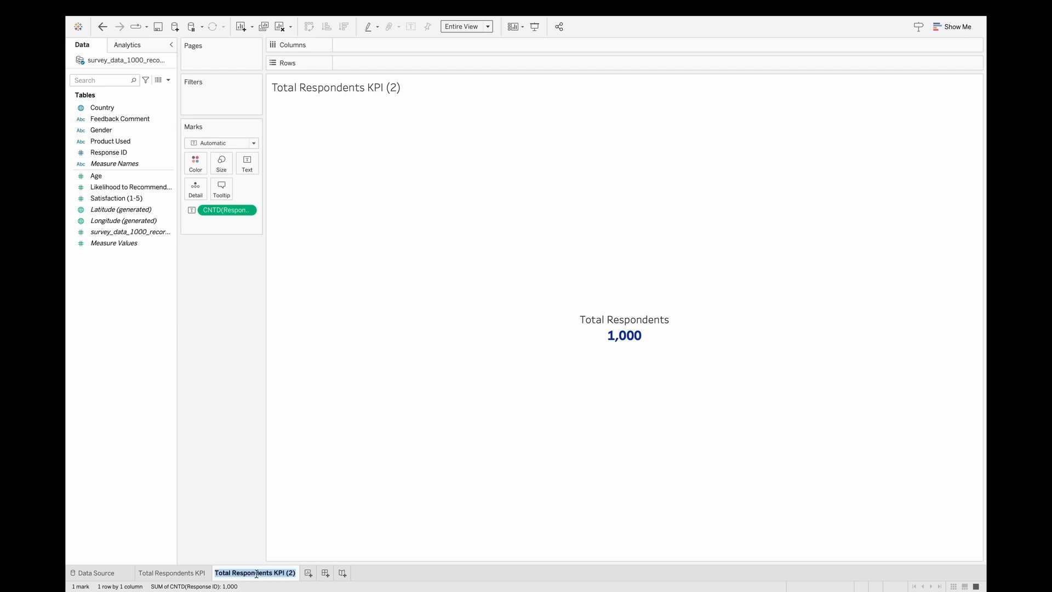
{"action": "type", "text": "Avg Satisfaction Score"}
{"action": "key", "text": "Return"}
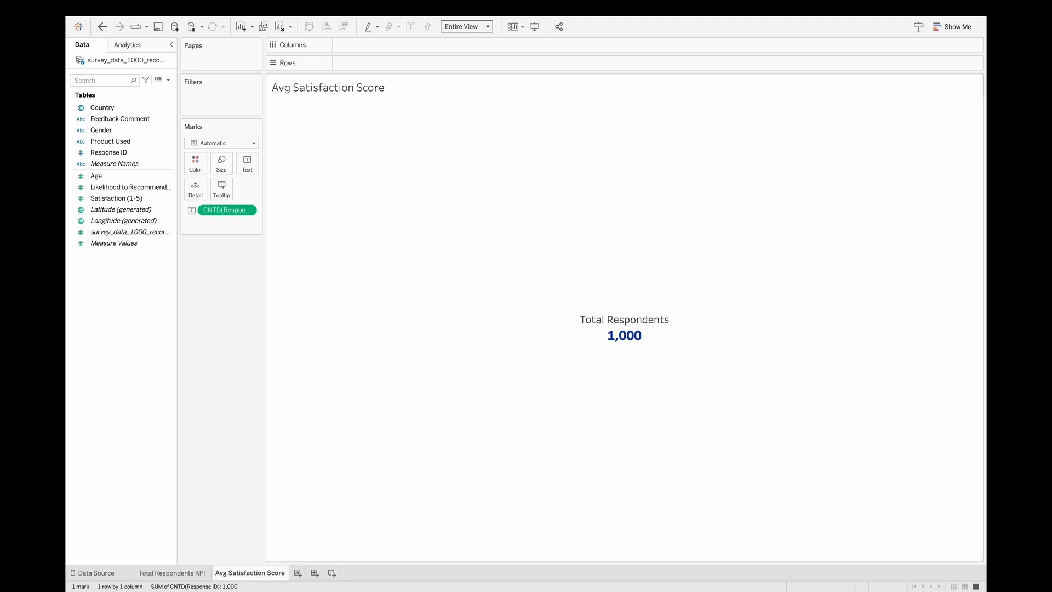
- Replace the Total Respondents caption in the label with "Avg Satisfaction Score"
{"action": "left_click", "coordinate": [249, 167]}
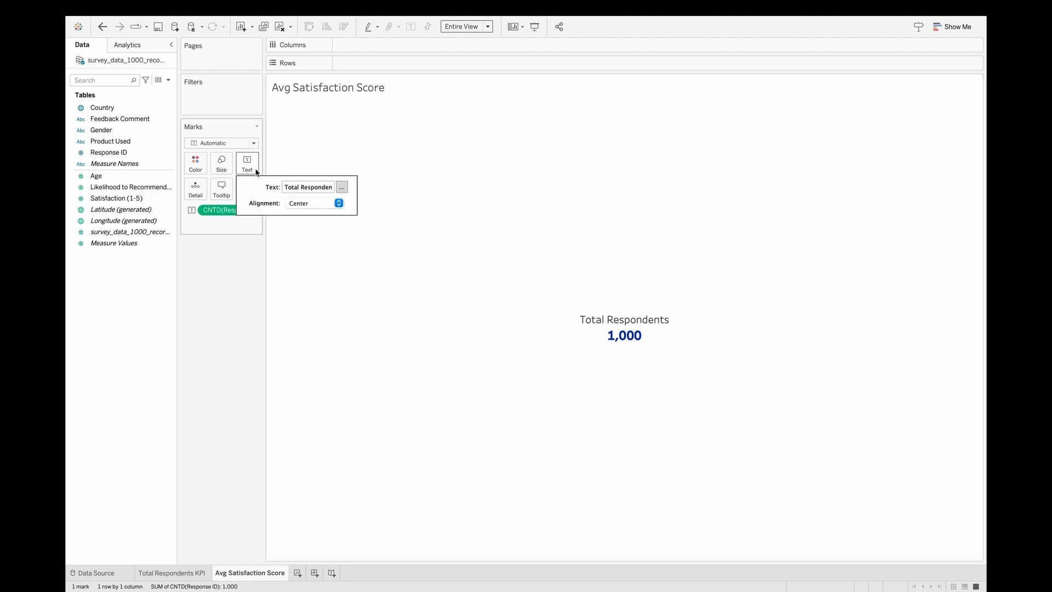
{"action": "left_click", "coordinate": [342, 187]}
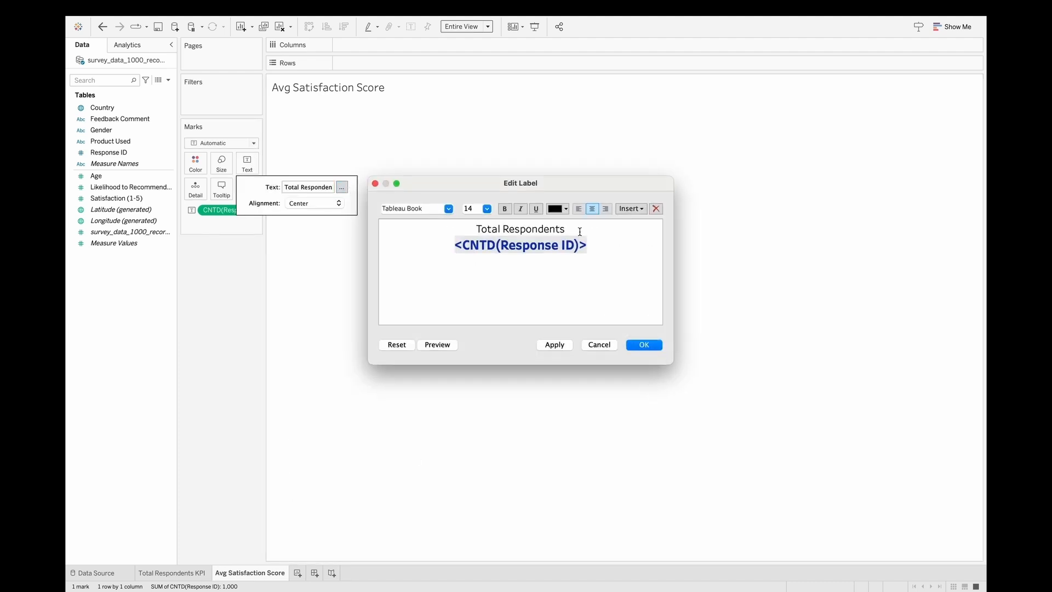
{"action": "left_click_drag", "start_coordinate": [580, 232], "coordinate": [447, 222]}
{"action": "type", "text": "Avg Satisfaction Score"}
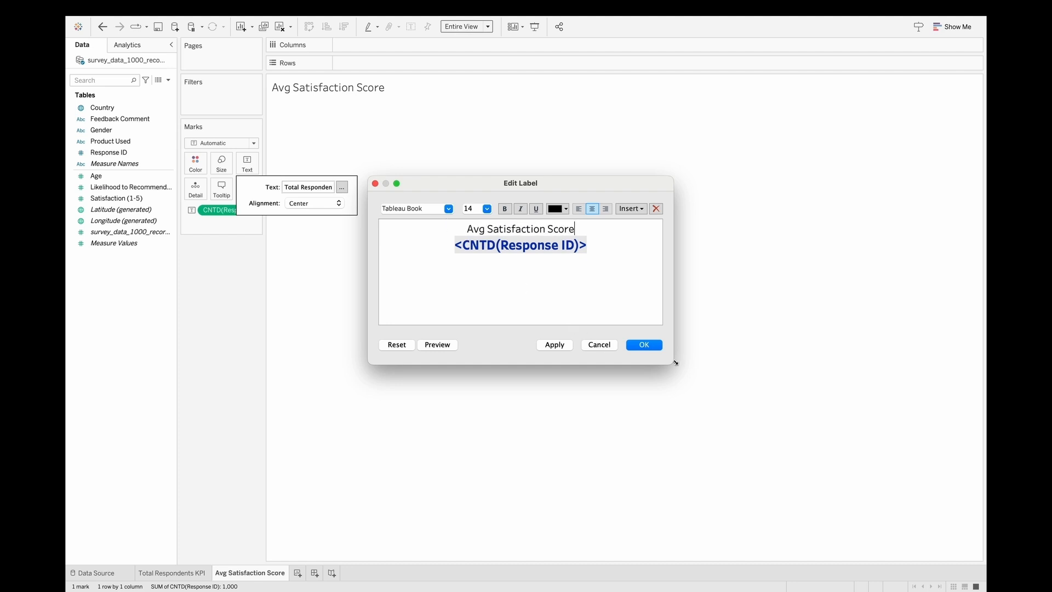
{"action": "left_click", "coordinate": [644, 345]}
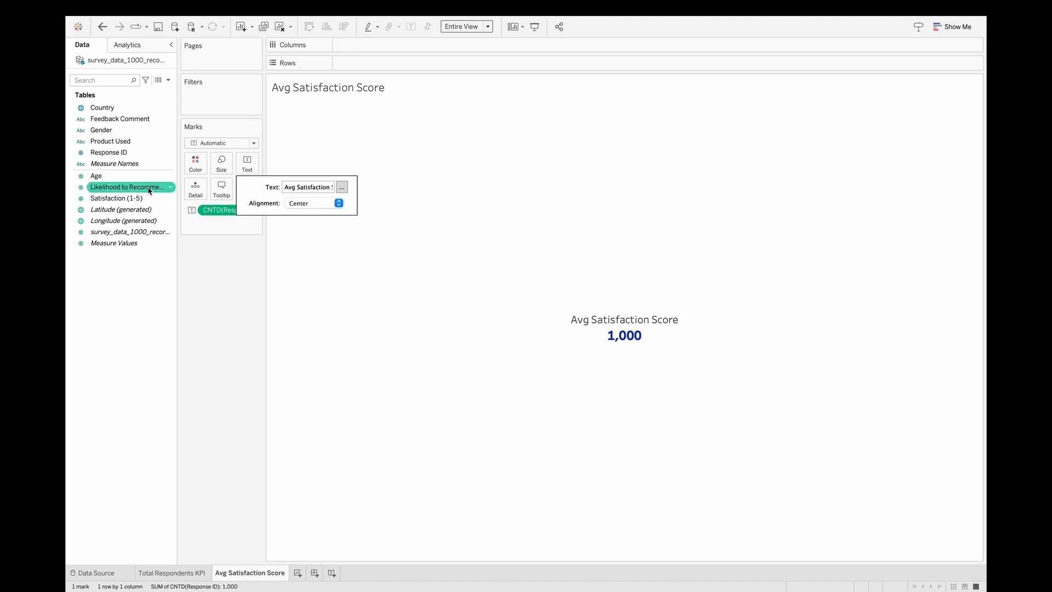
- Replace the Response ID count on the label with Satisfaction (1-5), aggregated as an average
{"action": "left_click", "coordinate": [124, 199]}
{"action": "left_click_drag", "start_coordinate": [123, 198], "coordinate": [216, 209]}
{"action": "right_click", "coordinate": [222, 213]}
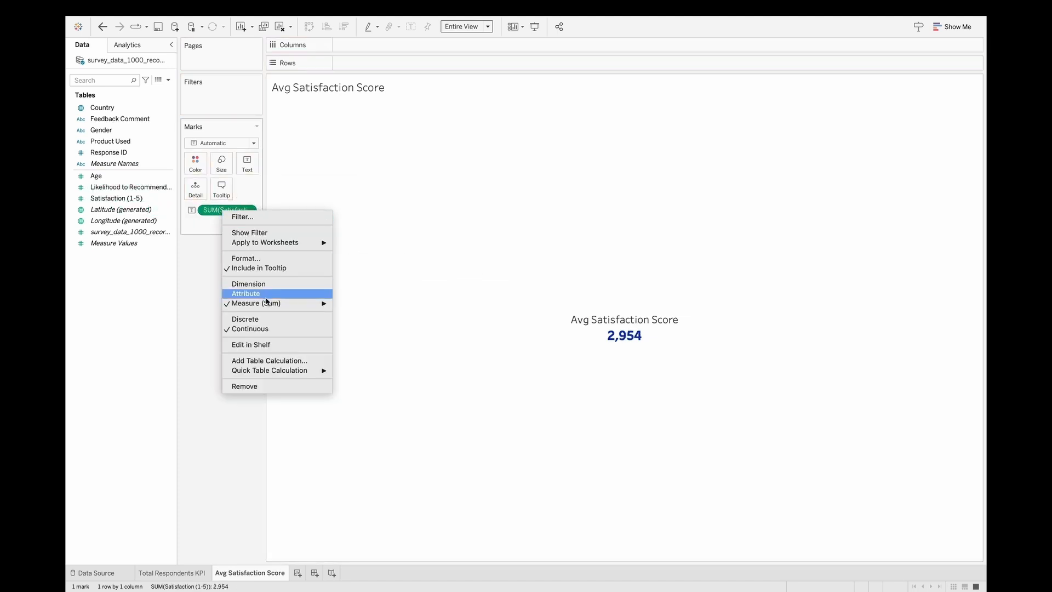
{"action": "mouse_move", "coordinate": [263, 303]}
{"action": "left_click", "coordinate": [369, 316]}
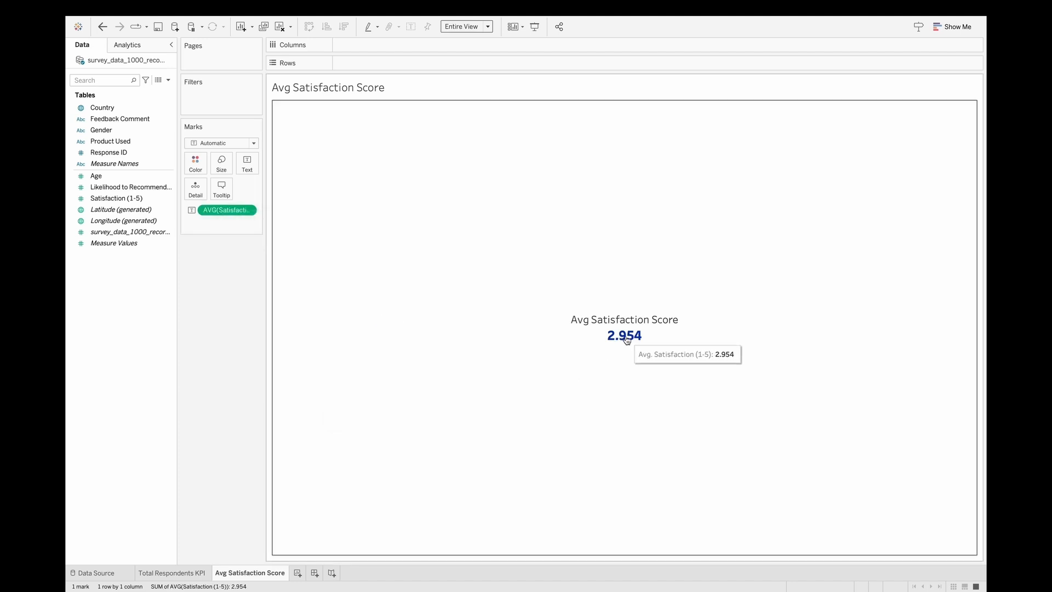
- Format the average satisfaction value as Number (Custom) with one decimal place
{"action": "right_click", "coordinate": [229, 212]}
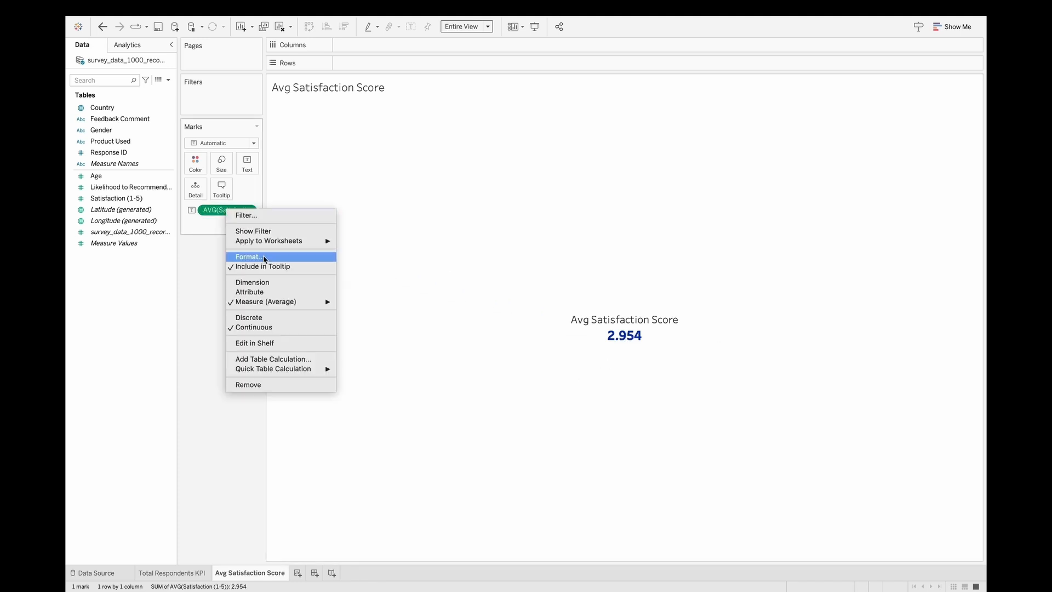
{"action": "left_click", "coordinate": [247, 258]}
{"action": "left_click", "coordinate": [154, 156]}
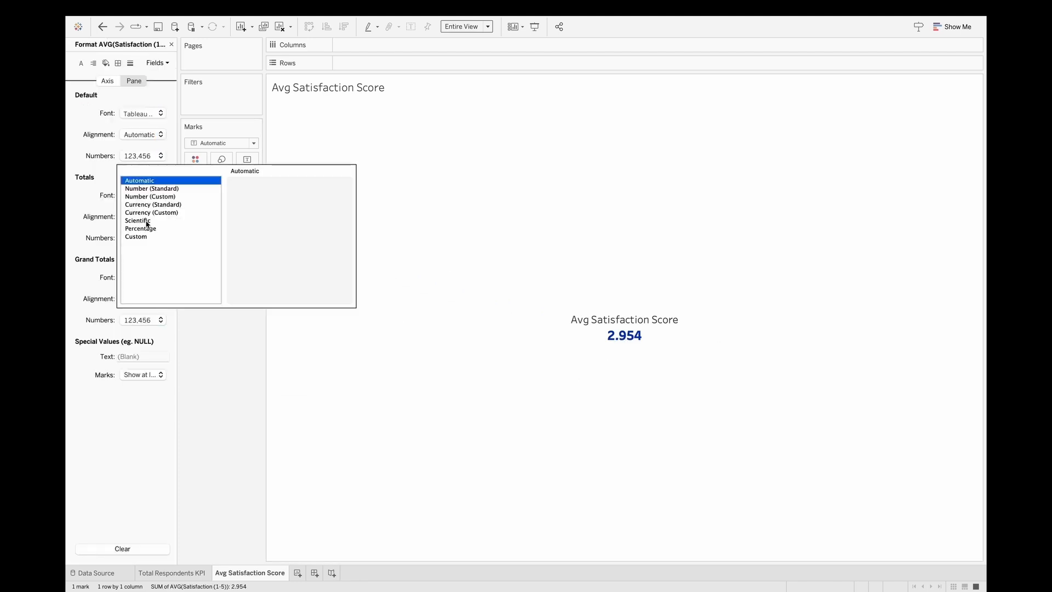
{"action": "left_click", "coordinate": [163, 196]}
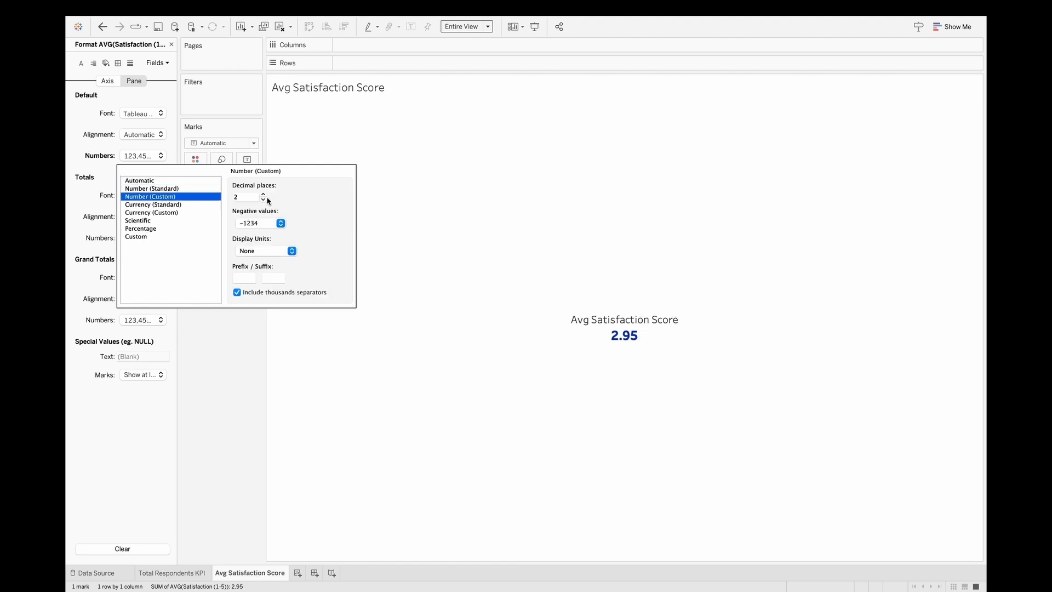
{"action": "left_click", "coordinate": [263, 200]}
{"action": "left_click", "coordinate": [509, 238]}
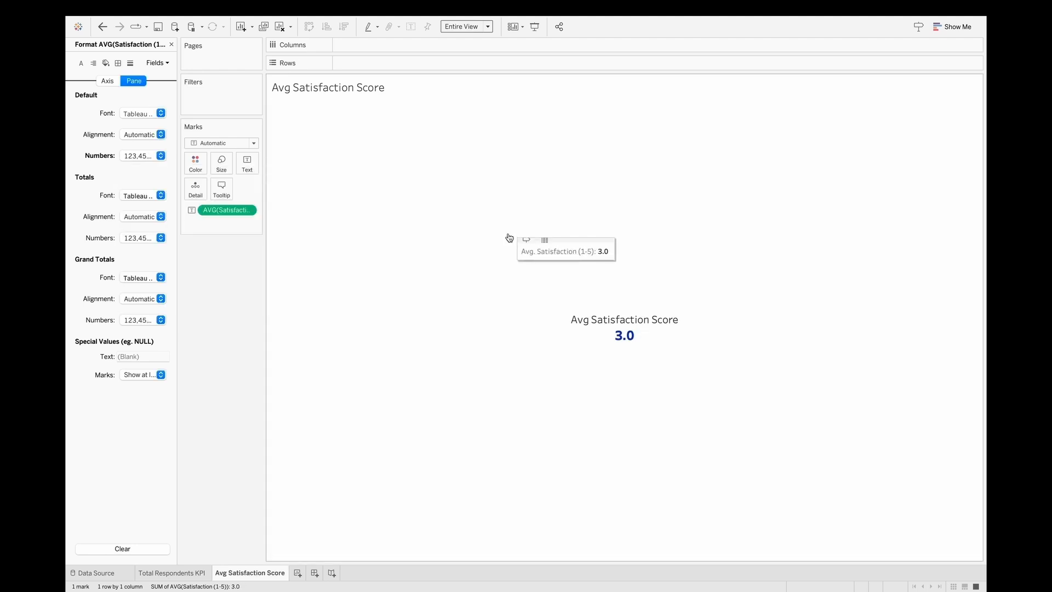
{"action": "left_click", "coordinate": [483, 253]}
- Duplicate the Avg Satisfaction Score sheet and rename the copy "Avg Likelihood Score"
{"action": "right_click", "coordinate": [260, 572]}
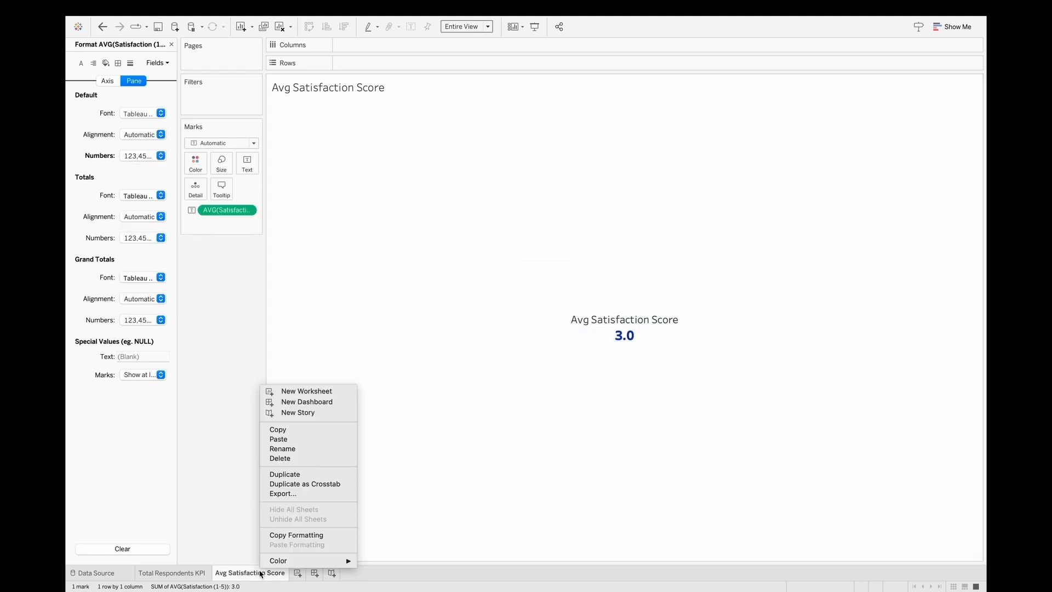
{"action": "left_click", "coordinate": [301, 474]}
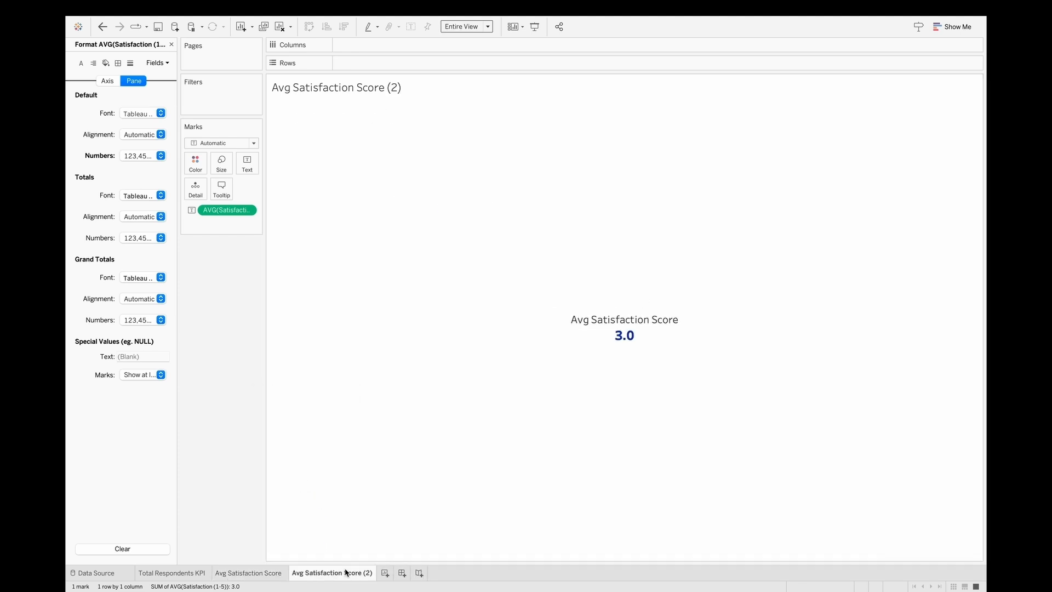
{"action": "double_click", "coordinate": [319, 574]}
{"action": "double_click", "coordinate": [320, 573]}
{"action": "type", "text": "Likelihood"}
{"action": "key", "text": "shift+End"}
{"action": "key", "text": "Delete"}
{"action": "key", "text": "Return"}
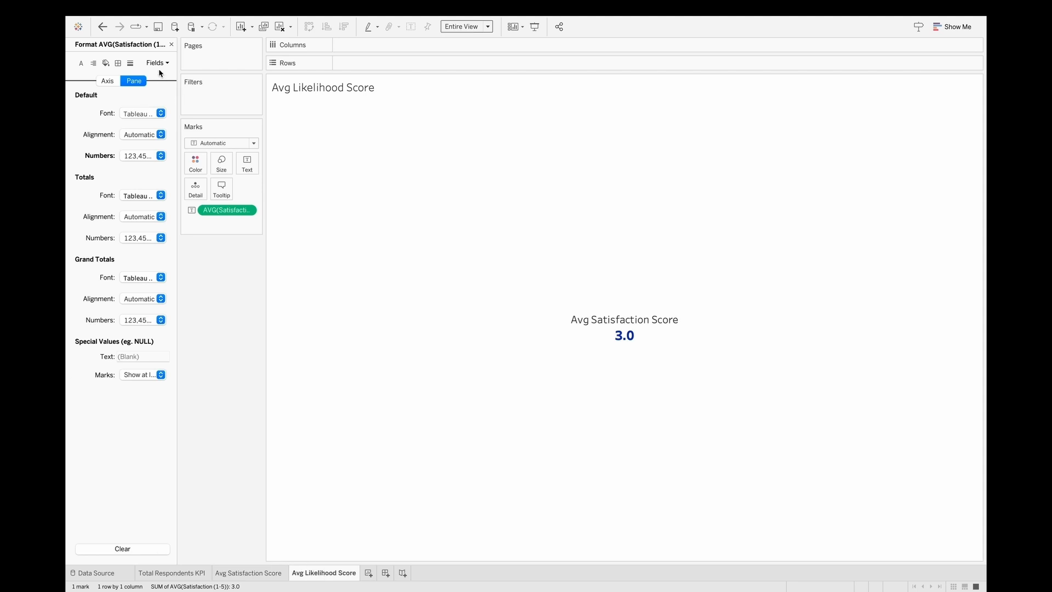
- Replace the satisfaction measure on the label with Likelihood to Recommend (1-10), aggregated as an average
{"action": "left_click", "coordinate": [171, 44]}
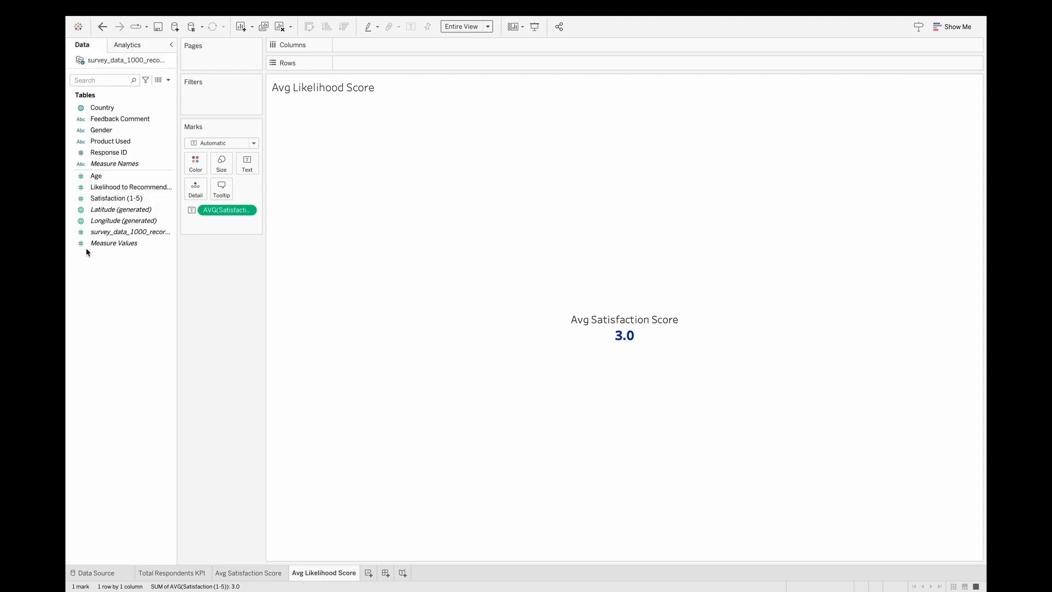
{"action": "left_click_drag", "start_coordinate": [117, 188], "coordinate": [216, 213]}
{"action": "right_click", "coordinate": [222, 211]}
{"action": "mouse_move", "coordinate": [274, 303]}
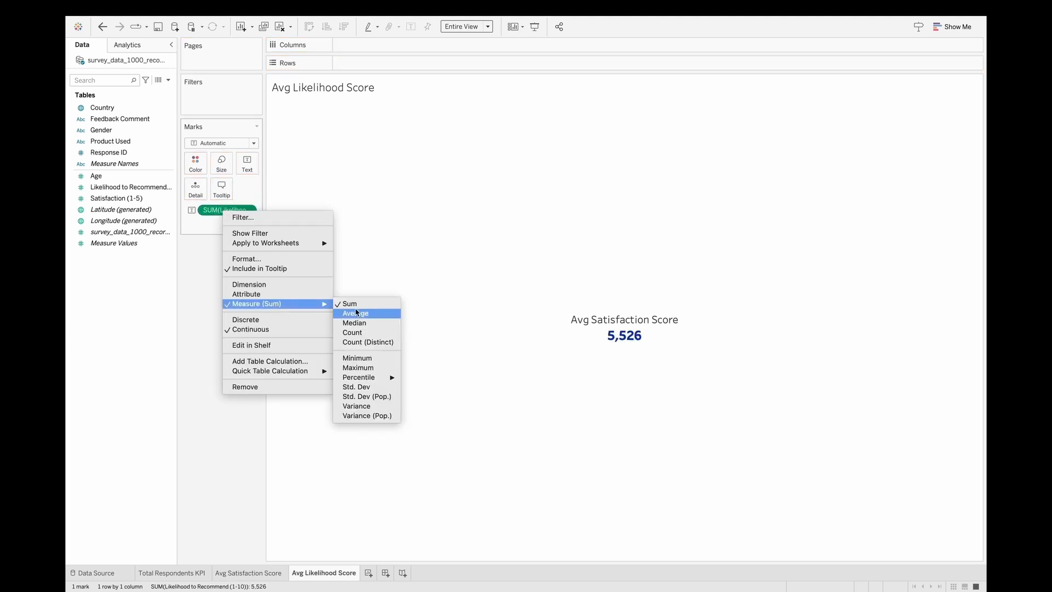
{"action": "left_click", "coordinate": [356, 312]}
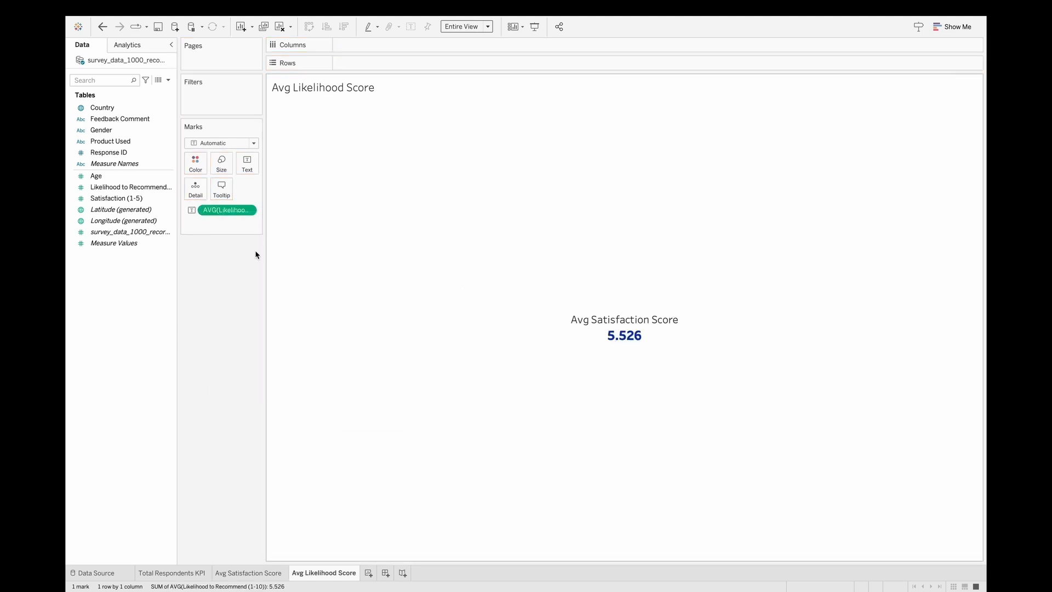
- Format the average likelihood value as Number (Custom) with one decimal place
{"action": "right_click", "coordinate": [237, 213]}
{"action": "left_click", "coordinate": [270, 263]}
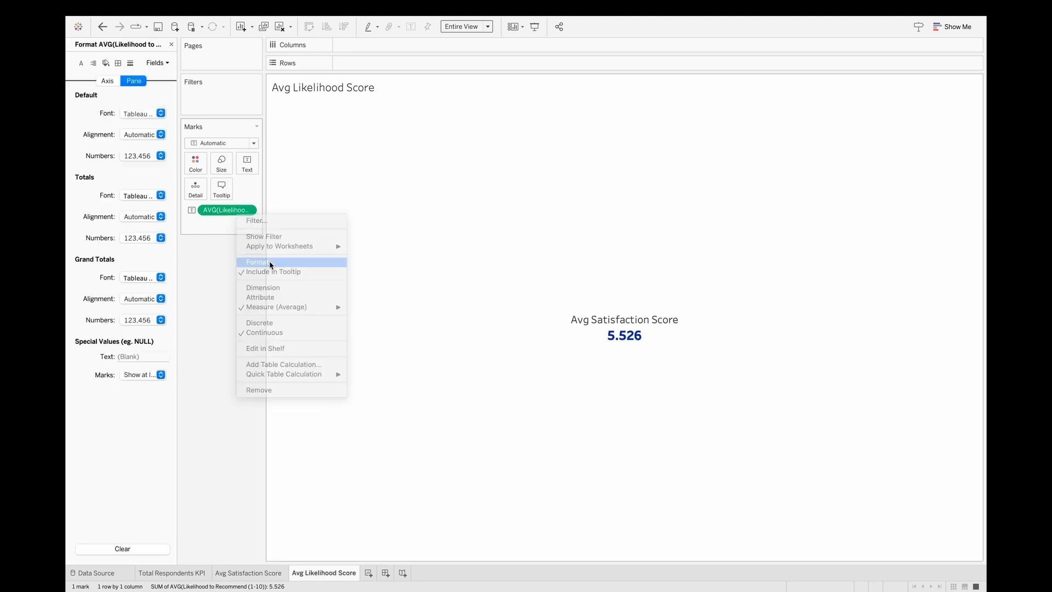
{"action": "left_click", "coordinate": [149, 156]}
{"action": "left_click", "coordinate": [151, 197]}
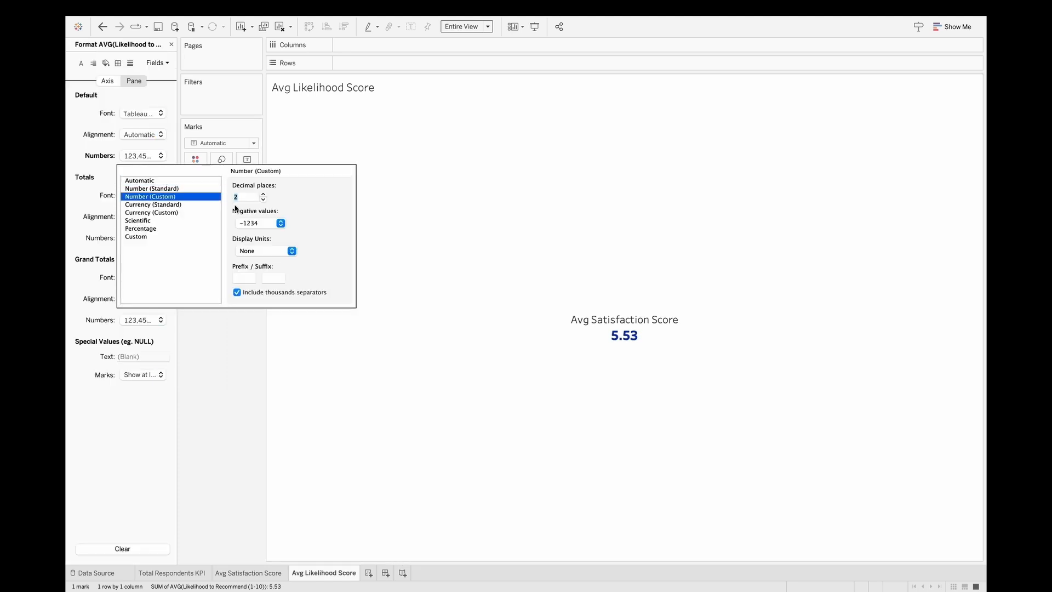
{"action": "left_click", "coordinate": [263, 199]}
{"action": "left_click", "coordinate": [441, 216]}
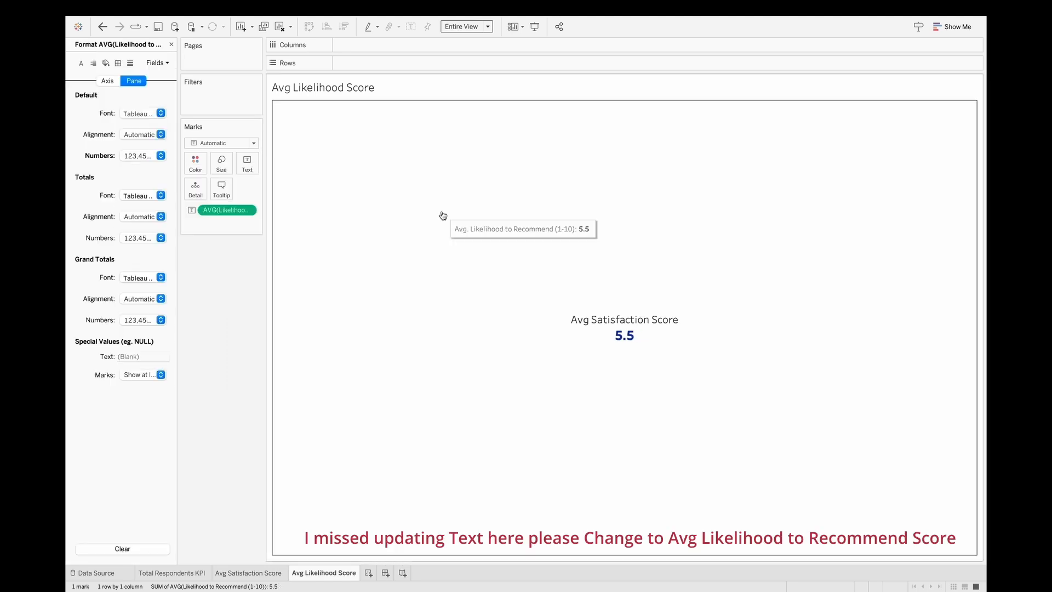
- Add a new worksheet after Avg Likelihood Score and name it "Responses by Age groups"
{"action": "left_click", "coordinate": [263, 573]}
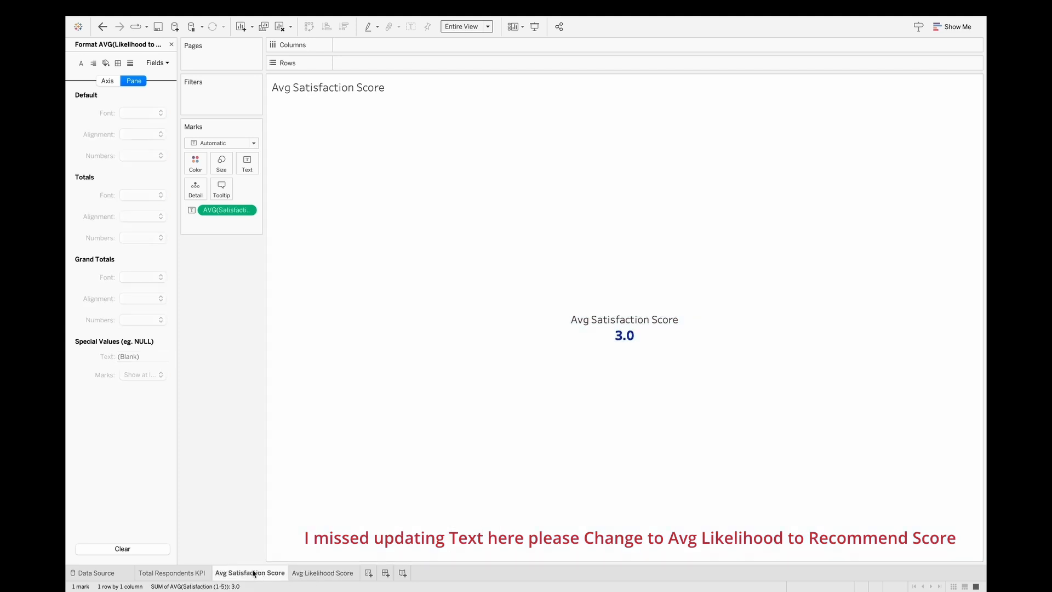
{"action": "left_click", "coordinate": [337, 574]}
{"action": "left_click", "coordinate": [368, 573]}
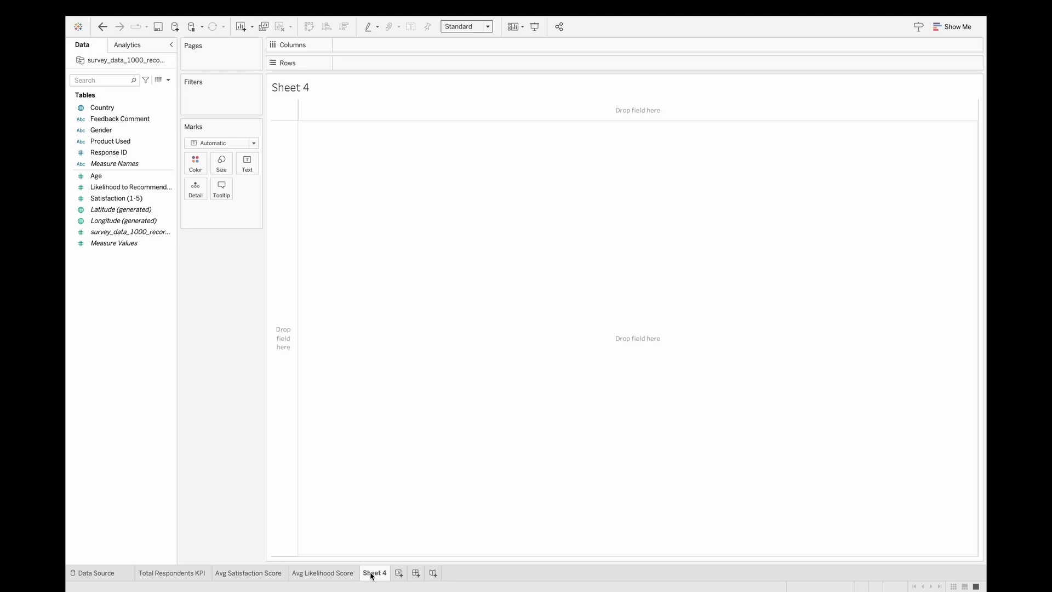
{"action": "double_click", "coordinate": [371, 573]}
{"action": "type", "text": "Responses by Age groups"}
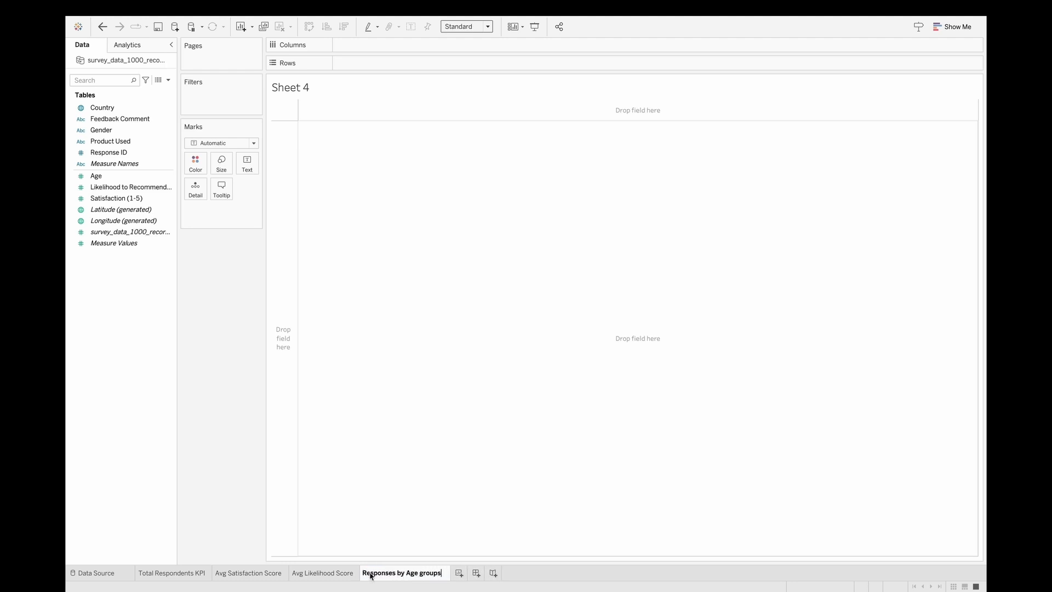
{"action": "key", "text": "Return"}
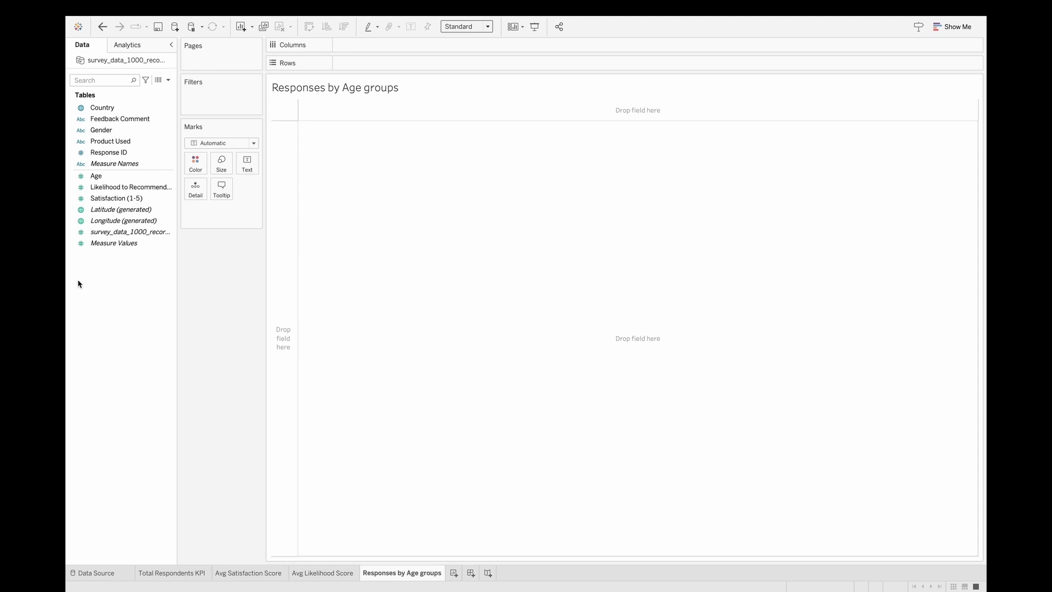
- Create bins from the Age field with a bin size of 10, keeping the field name Age (bin)
{"action": "left_click", "coordinate": [83, 164]}
{"action": "left_click", "coordinate": [83, 176]}
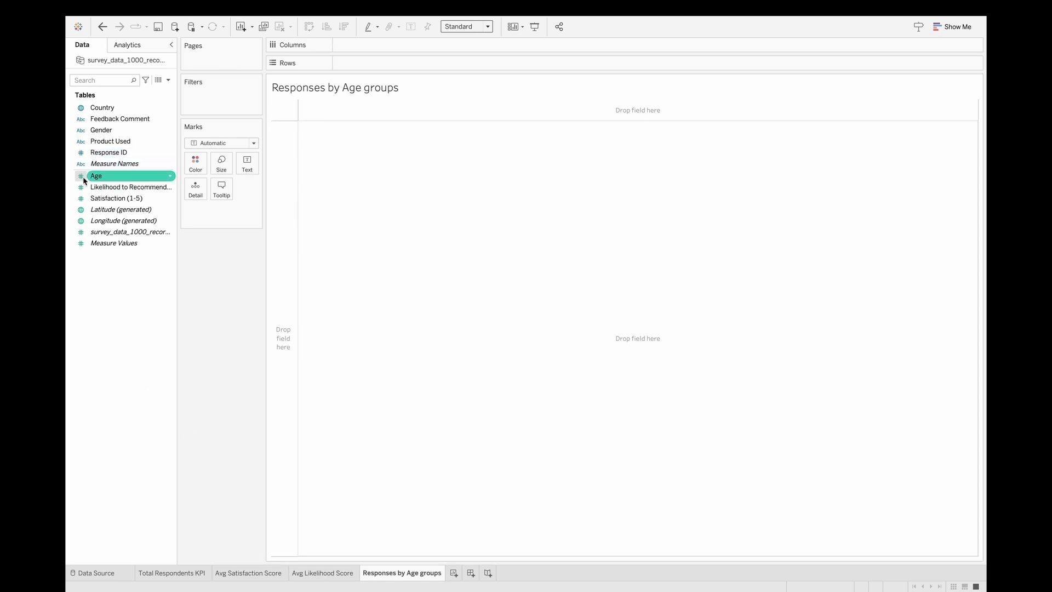
{"action": "mouse_move", "coordinate": [92, 180]}
{"action": "left_mouse_down"}
{"action": "mouse_move", "coordinate": [354, 63]}
{"action": "mouse_move", "coordinate": [216, 228]}
{"action": "mouse_move", "coordinate": [130, 212]}
{"action": "left_mouse_up"}
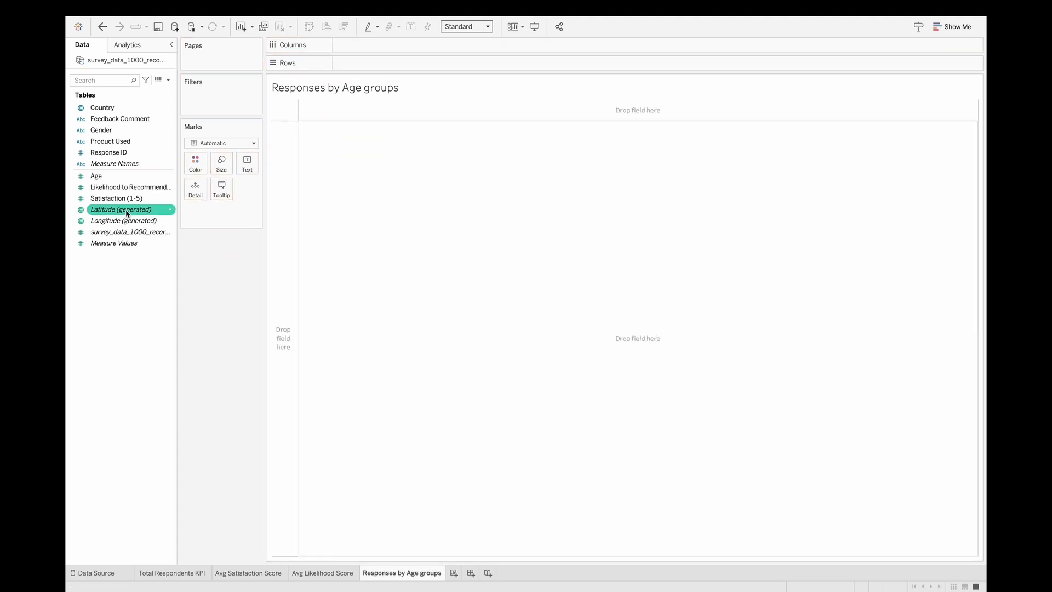
{"action": "right_click", "coordinate": [130, 181]}
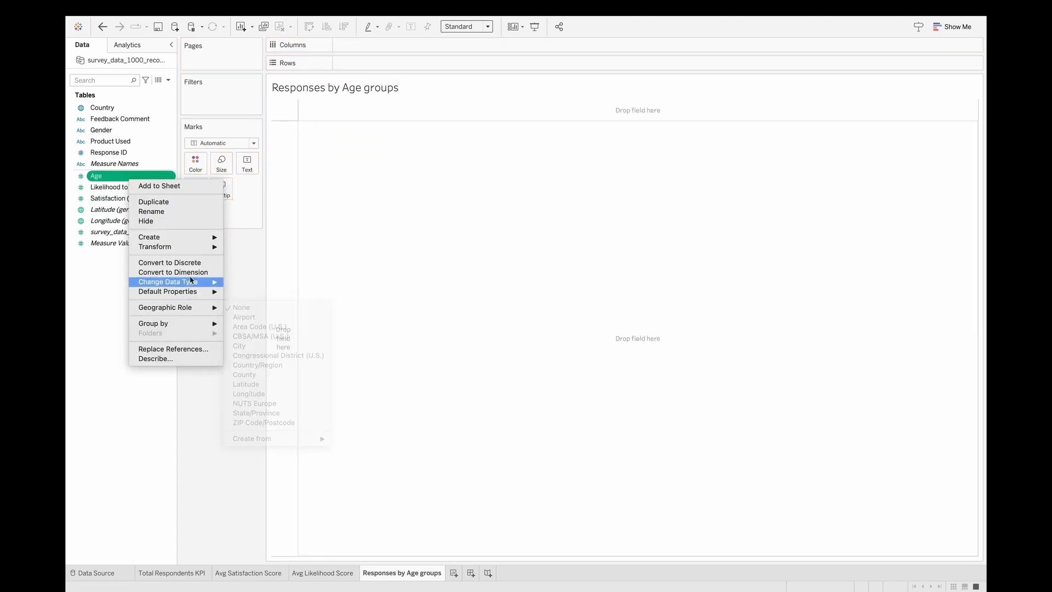
{"action": "mouse_move", "coordinate": [164, 237]}
{"action": "left_click", "coordinate": [242, 257]}
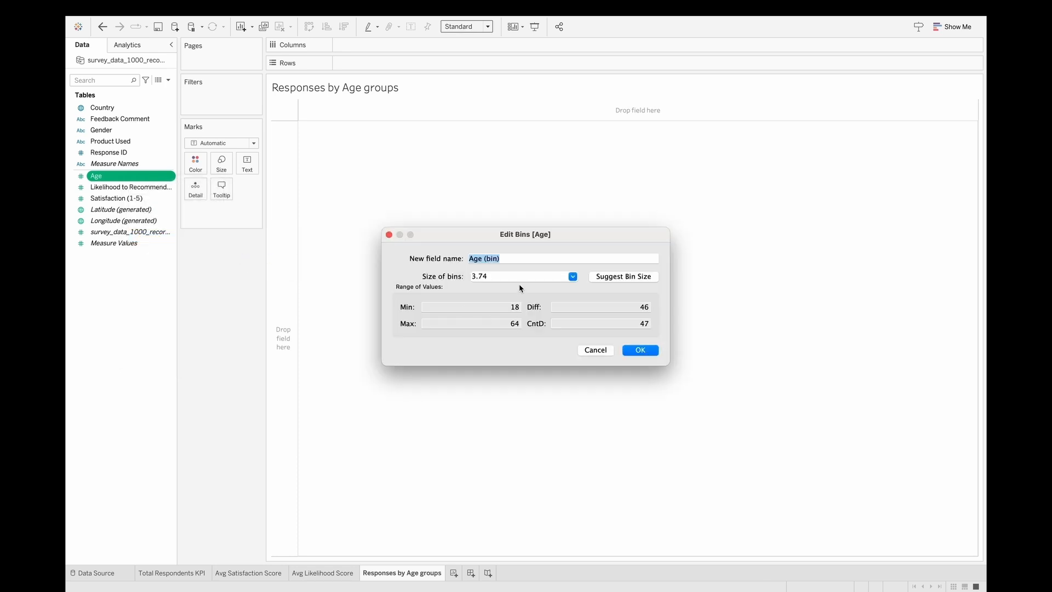
{"action": "double_click", "coordinate": [518, 276]}
{"action": "type", "text": "10"}
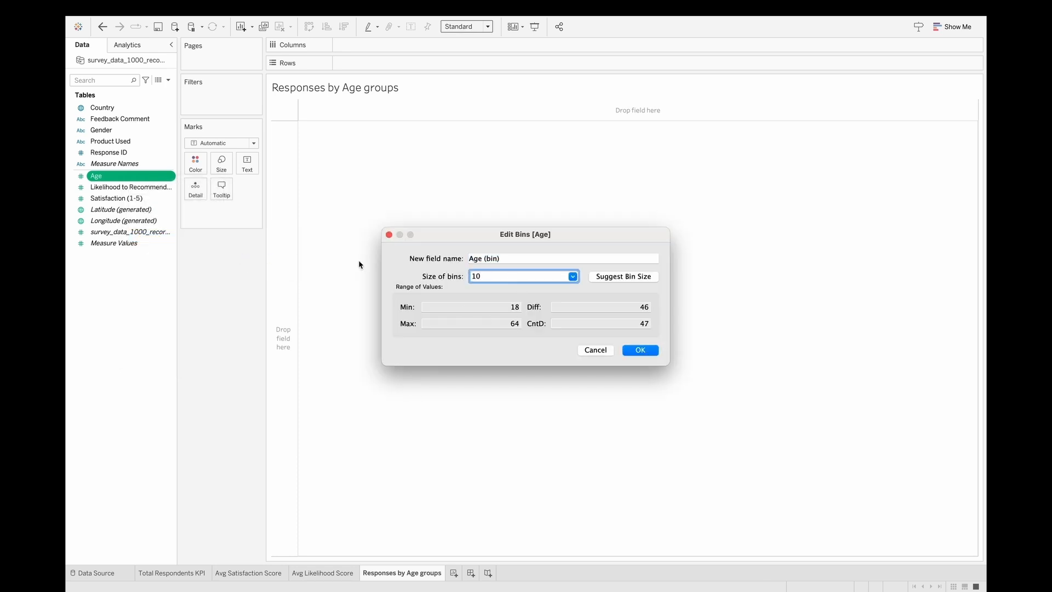
{"action": "left_click", "coordinate": [628, 353]}
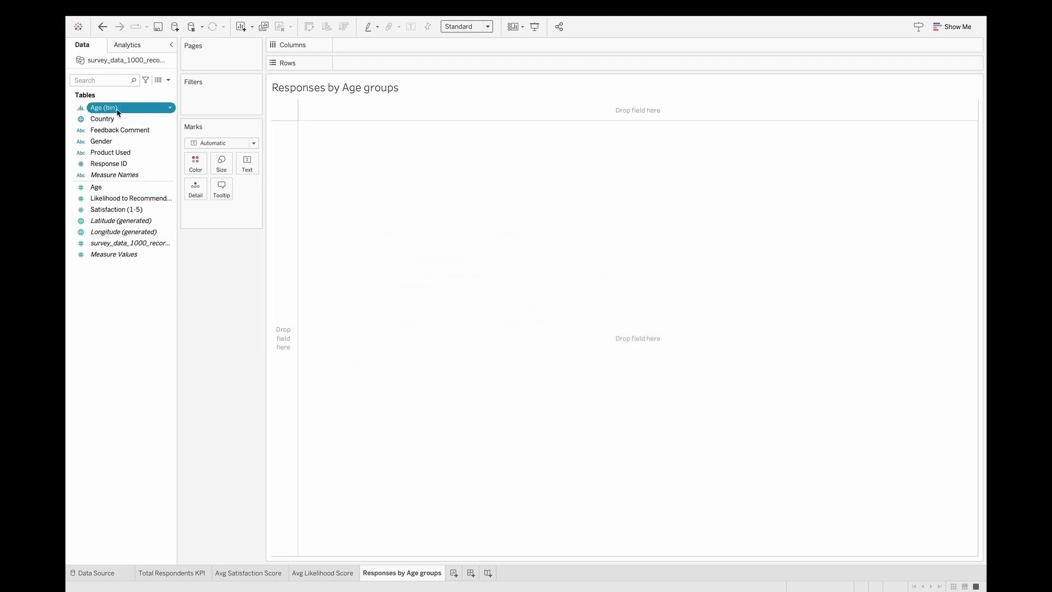
- Chart the distinct count of Response ID as rows against Age (bin) as columns
{"action": "left_click_drag", "start_coordinate": [123, 111], "coordinate": [396, 45]}
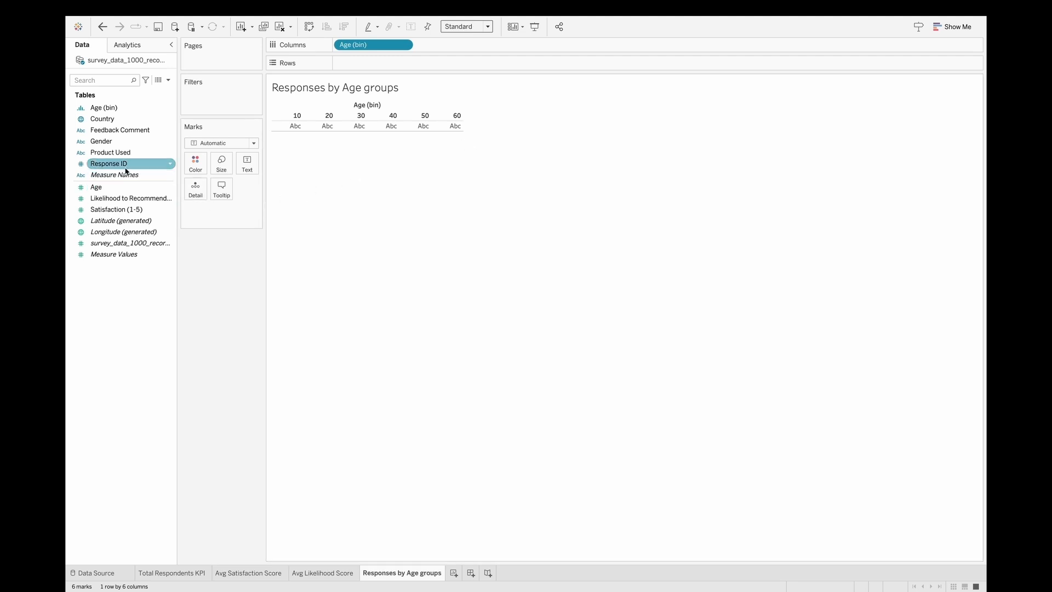
{"action": "left_click_drag", "start_coordinate": [124, 164], "coordinate": [380, 65]}
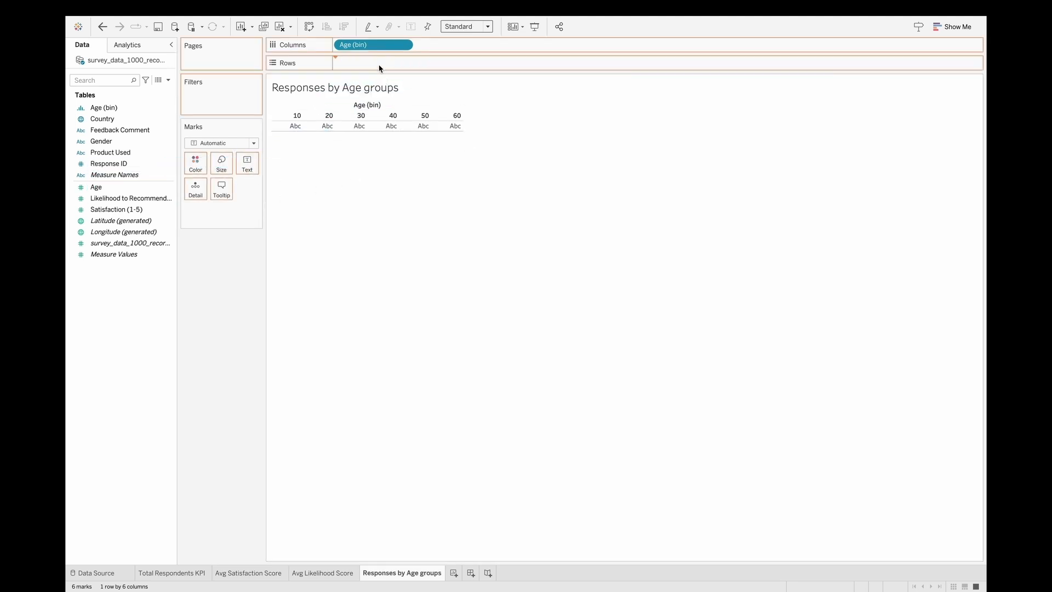
{"action": "right_click", "coordinate": [379, 67]}
{"action": "mouse_move", "coordinate": [438, 202]}
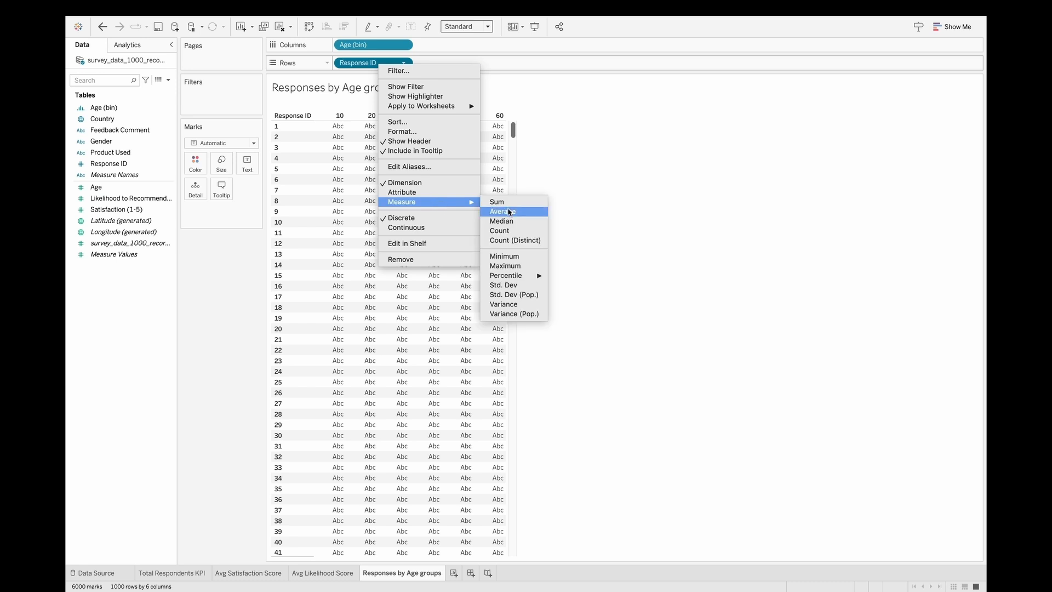
{"action": "left_click", "coordinate": [510, 241]}
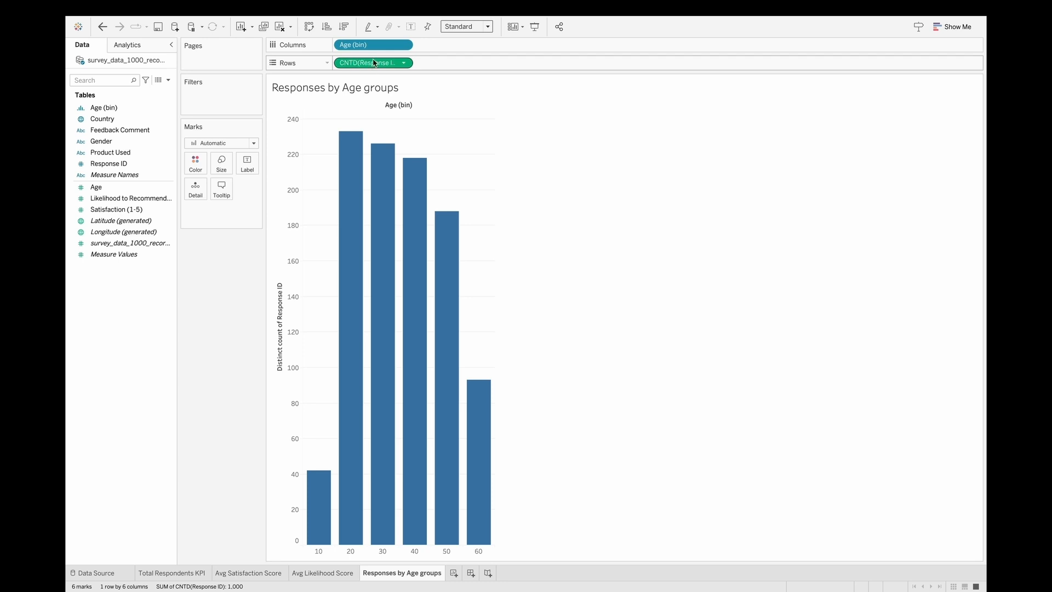
- Convert the bars to a pie chart sized by distinct count of Response ID and colored by Age (bin), fitted to Entire View
{"action": "left_click_drag", "start_coordinate": [360, 65], "coordinate": [225, 163]}
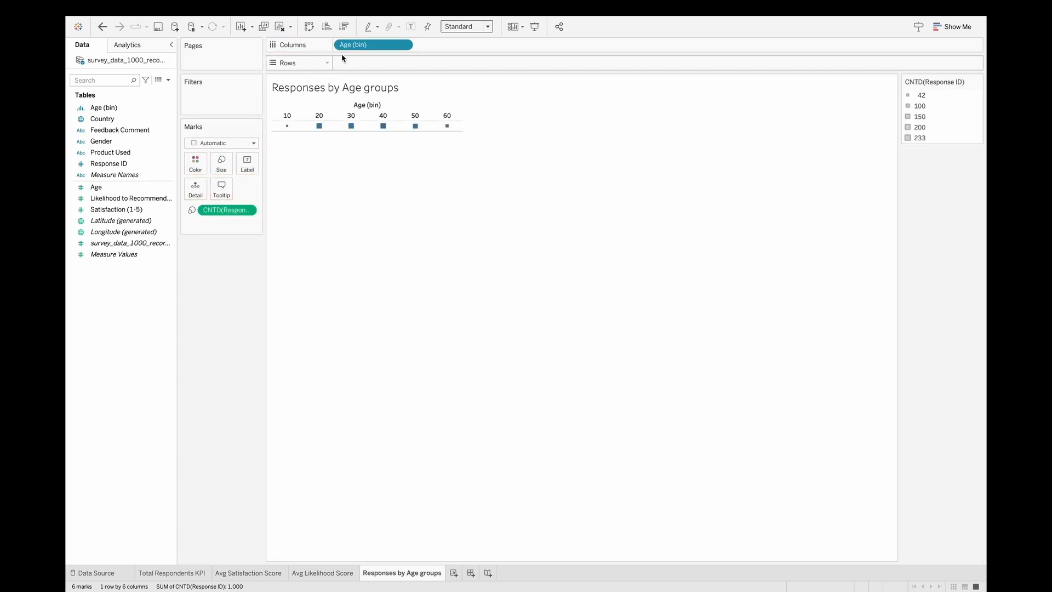
{"action": "left_click_drag", "start_coordinate": [359, 46], "coordinate": [381, 45]}
{"action": "left_click", "coordinate": [244, 145]}
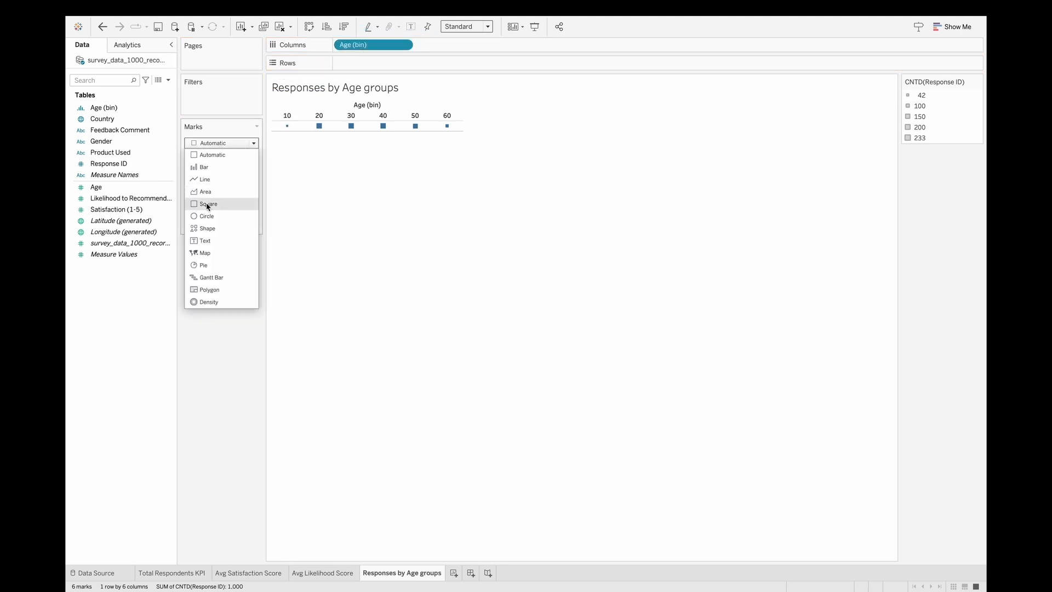
{"action": "left_click", "coordinate": [211, 265]}
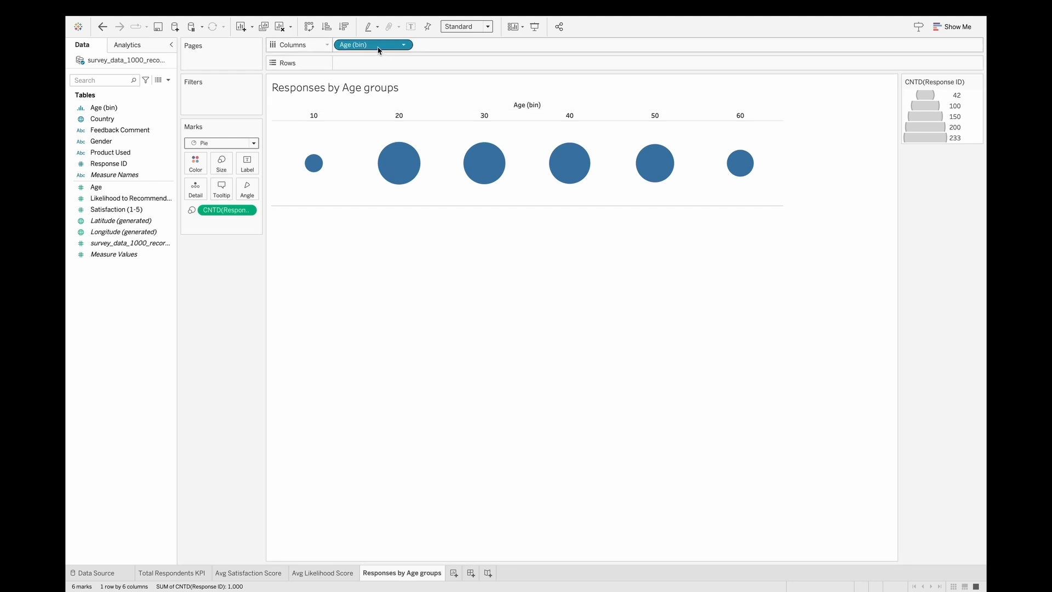
{"action": "left_click_drag", "start_coordinate": [378, 49], "coordinate": [199, 166]}
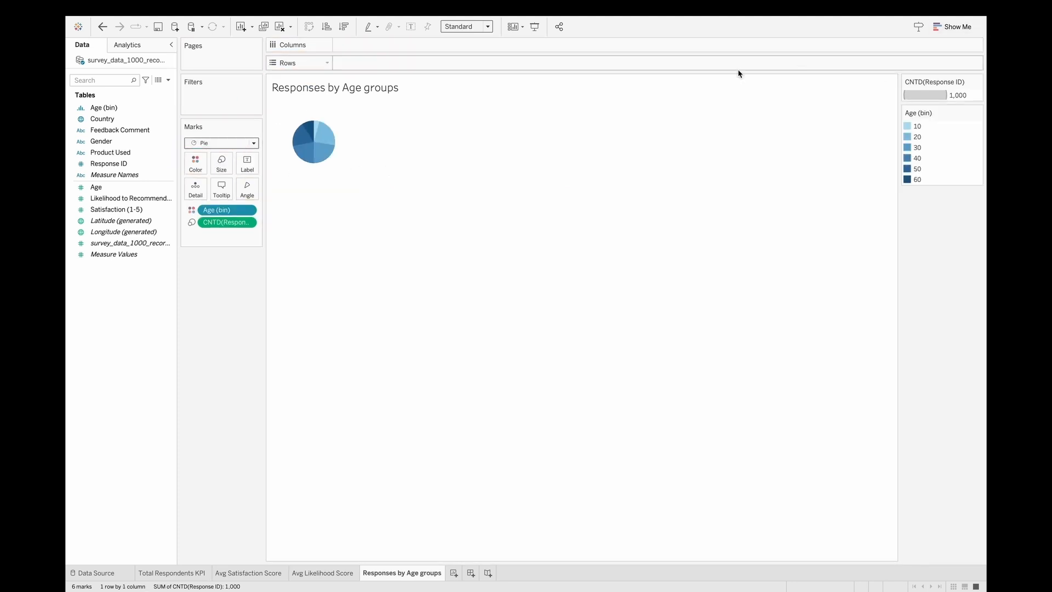
{"action": "left_click", "coordinate": [486, 27]}
{"action": "left_click", "coordinate": [474, 65]}
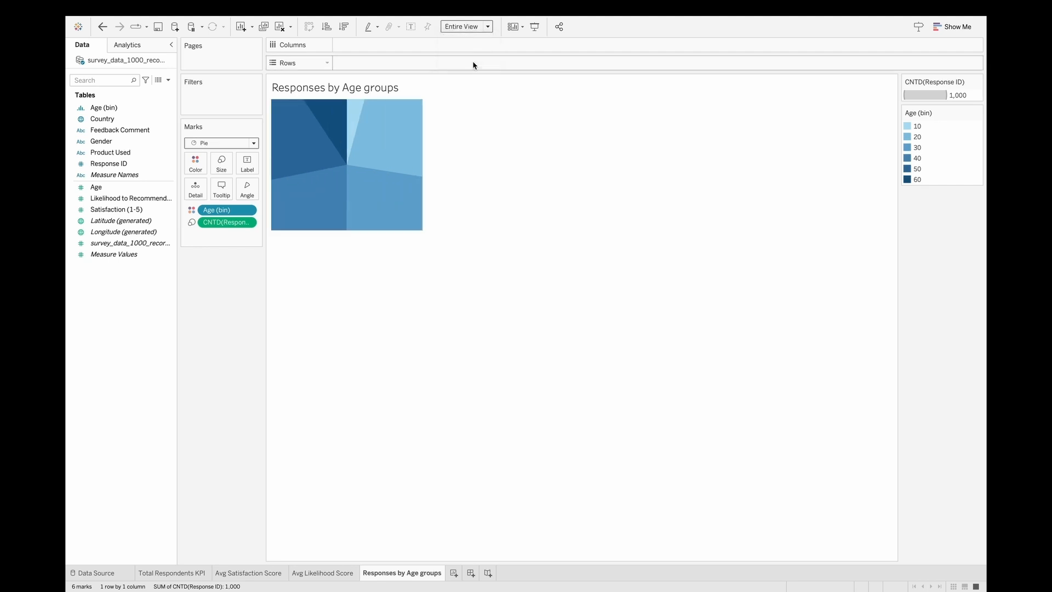
- Turn off tooltips for the pie chart
{"action": "mouse_move", "coordinate": [578, 362]}
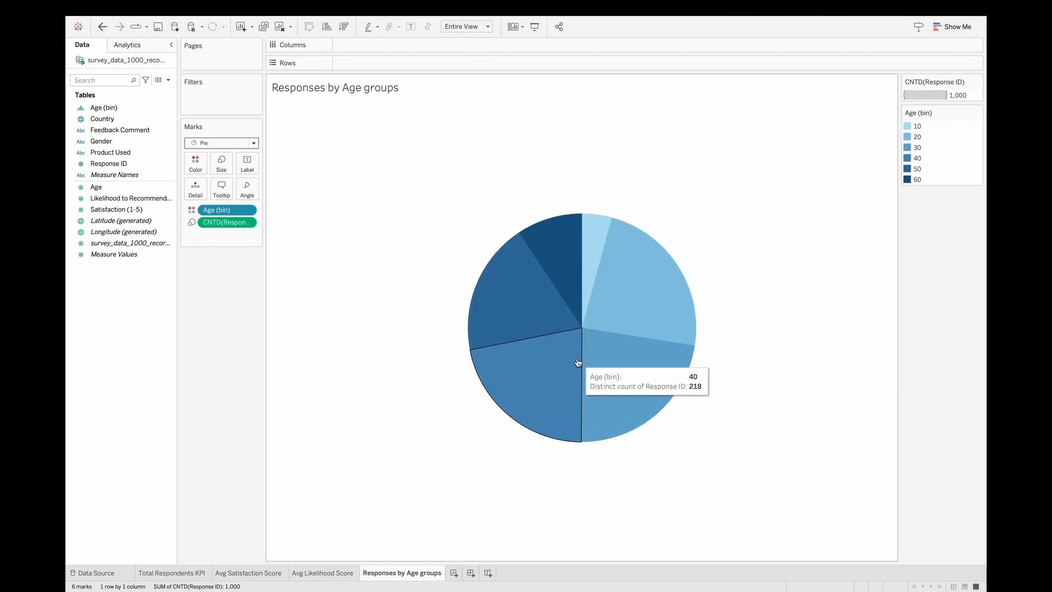
{"action": "left_click", "coordinate": [221, 192]}
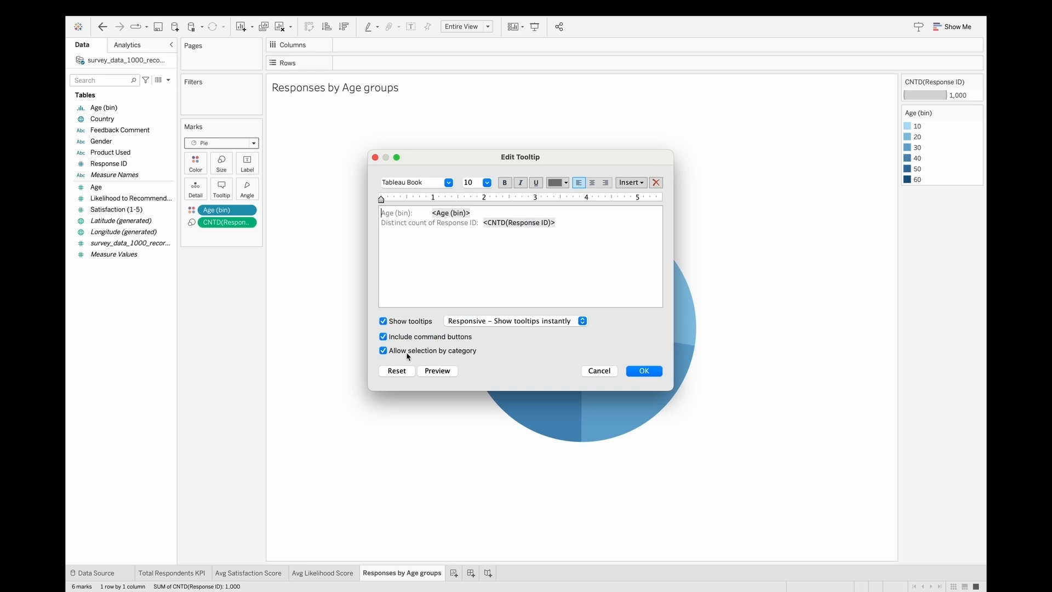
{"action": "left_click", "coordinate": [383, 321]}
{"action": "left_click", "coordinate": [631, 373]}
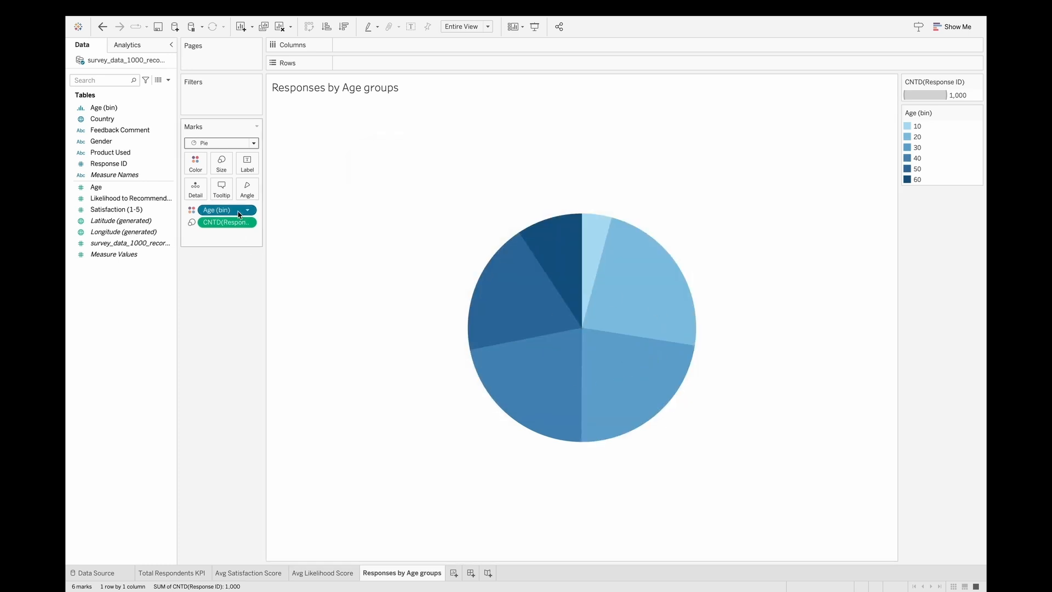
- Label the pie slices with Age (bin) and the distinct count of Response ID
{"action": "left_click_drag", "start_coordinate": [227, 210], "coordinate": [252, 169]}
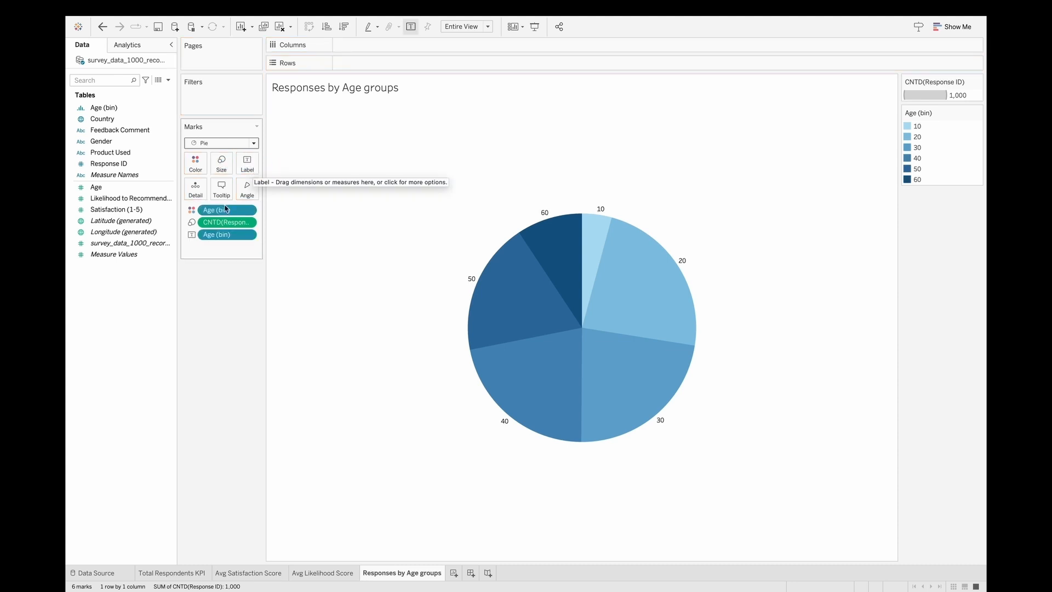
{"action": "left_click_drag", "start_coordinate": [225, 222], "coordinate": [225, 221]}
{"action": "left_click_drag", "start_coordinate": [246, 172], "coordinate": [247, 172]}
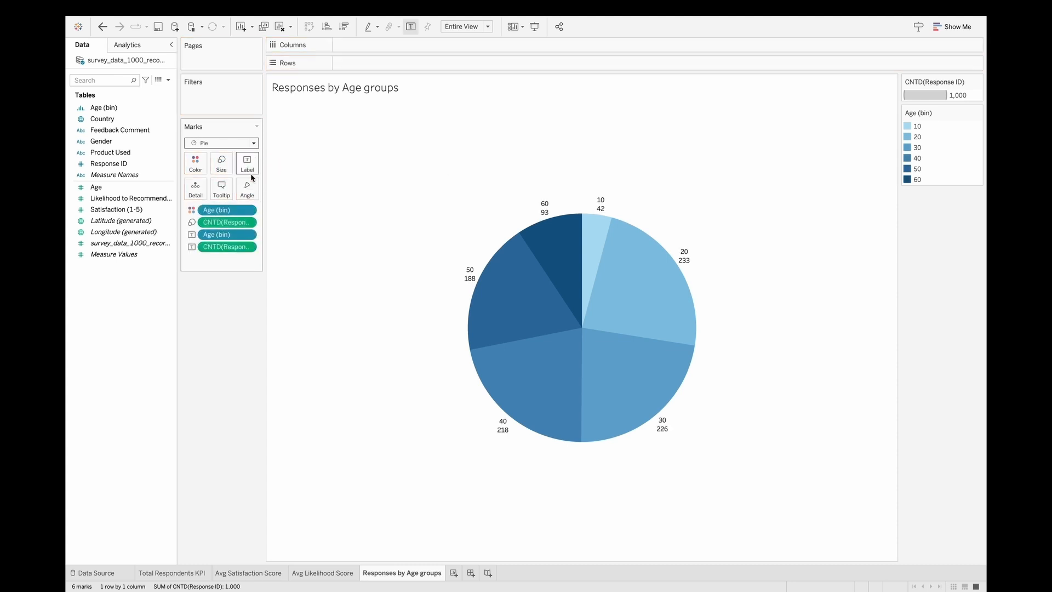
- Edit the Age (bin) aliases and give member 10 the alias 10-20
{"action": "right_click", "coordinate": [225, 235]}
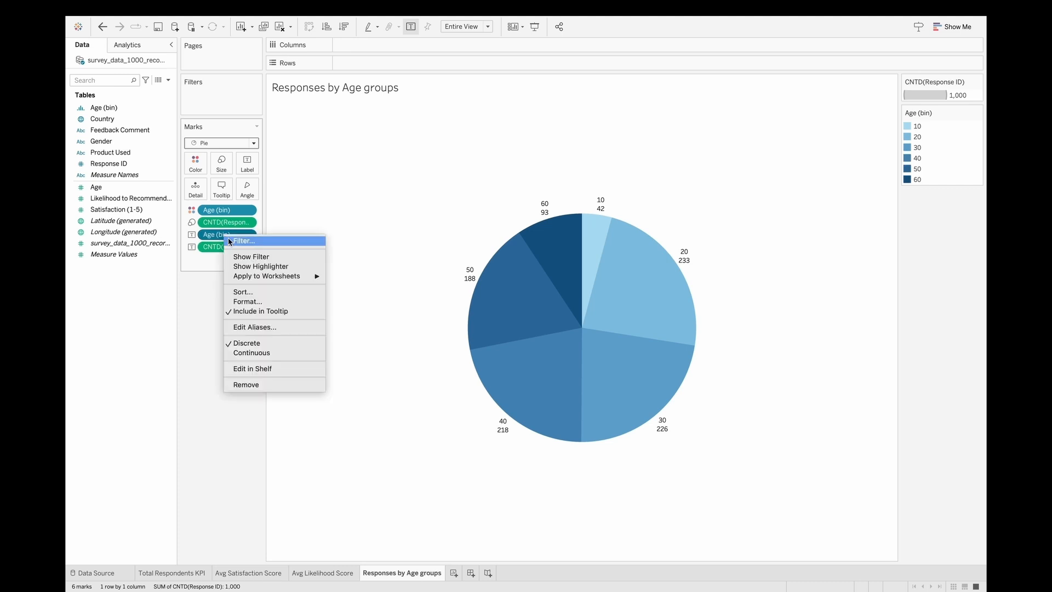
{"action": "left_click", "coordinate": [262, 327]}
{"action": "double_click", "coordinate": [526, 251]}
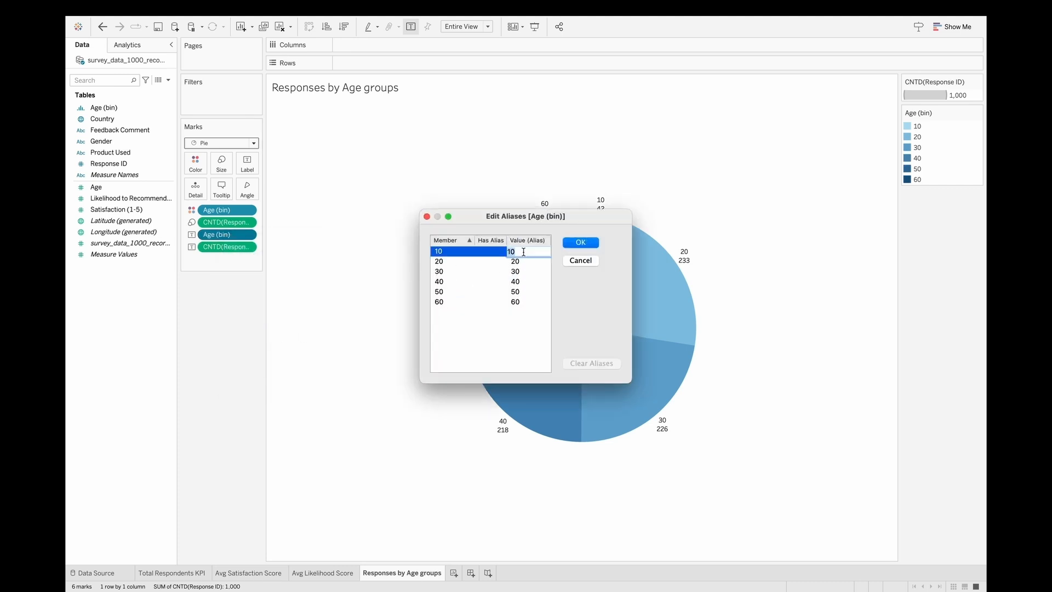
{"action": "type", "text": "Age 10"}
{"action": "key", "text": "BackSpace"}
{"action": "key", "text": "BackSpace"}
{"action": "key", "text": "BackSpace"}
{"action": "key", "text": "BackSpace"}
{"action": "key", "text": "Return"}
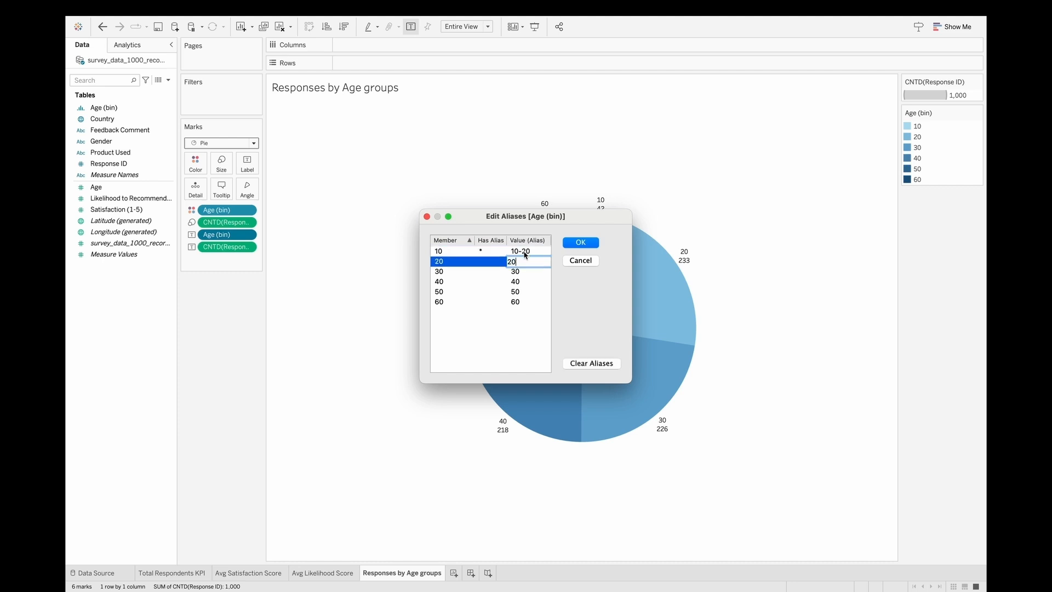
- Alias the Age (bin) members 20 through 60 as 20-30, 30-40, 40-50, 50-60 and >60, and apply the aliases
{"action": "type", "text": "20-30"}
{"action": "key", "text": "Return"}
{"action": "type", "text": "30-40"}
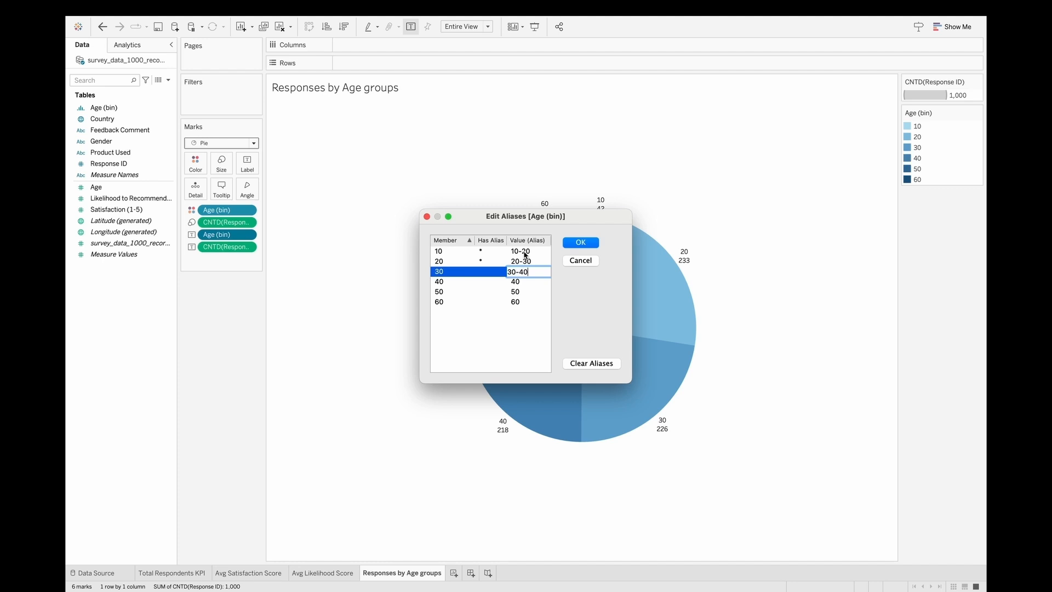
{"action": "key", "text": "Return"}
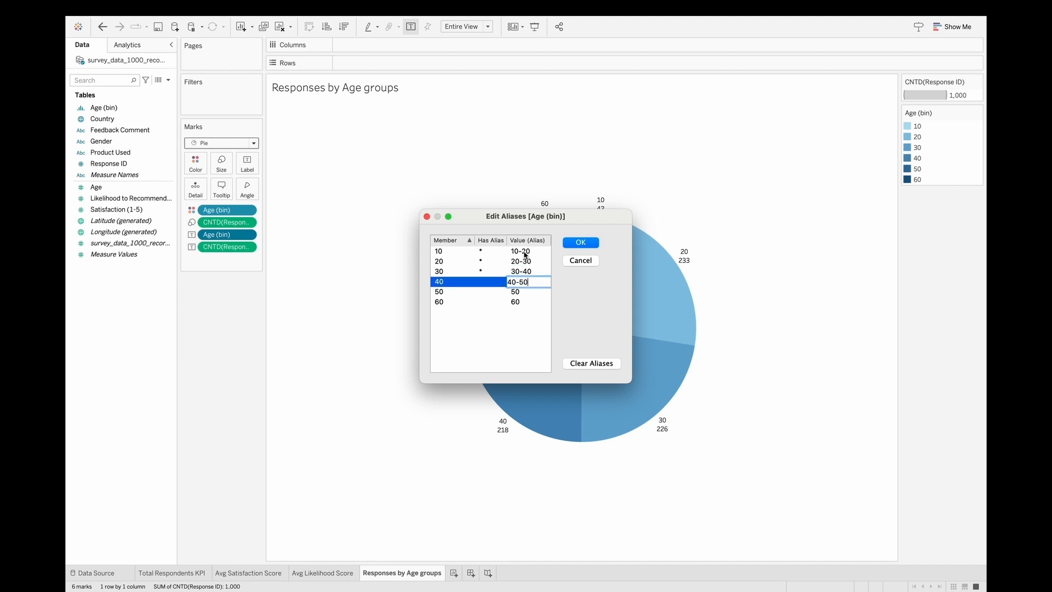
{"action": "type", "text": "40-50"}
{"action": "key", "text": "Return"}
{"action": "type", "text": "50-60"}
{"action": "key", "text": "Return"}
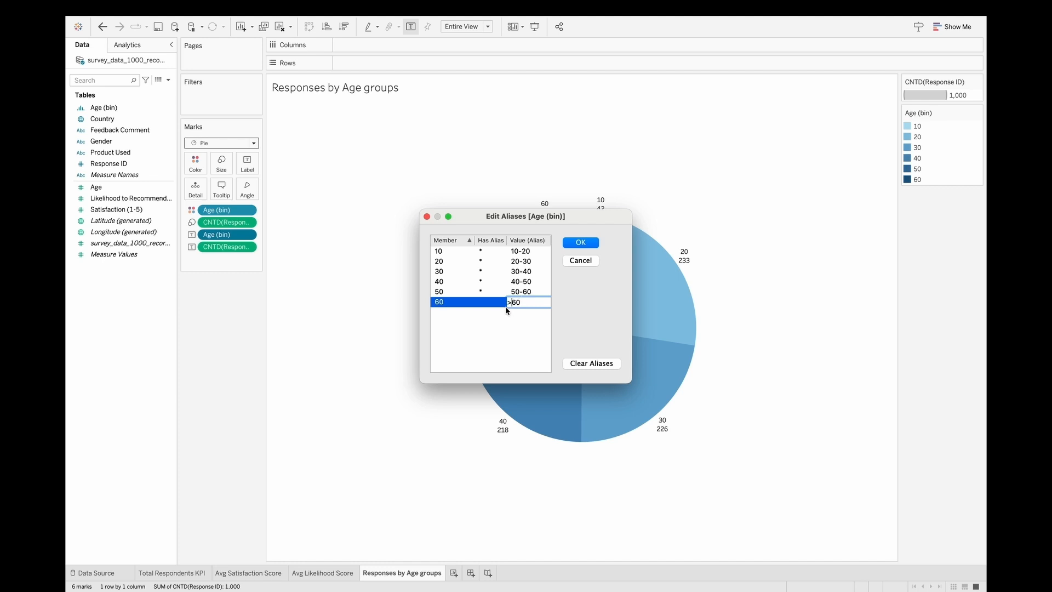
{"action": "type", "text": ">"}
{"action": "left_click", "coordinate": [580, 244]}
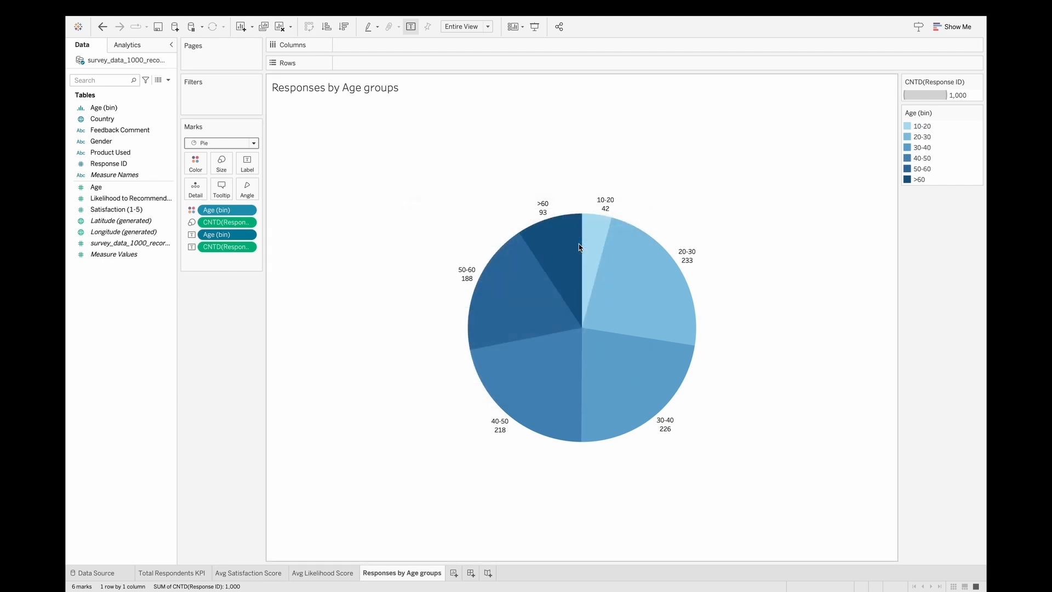
- Rearrange the slice label text so "Age <Age (bin)>" is on the first line and the distinct count of Response ID is below
{"action": "left_click", "coordinate": [254, 170]}
{"action": "left_click", "coordinate": [350, 219]}
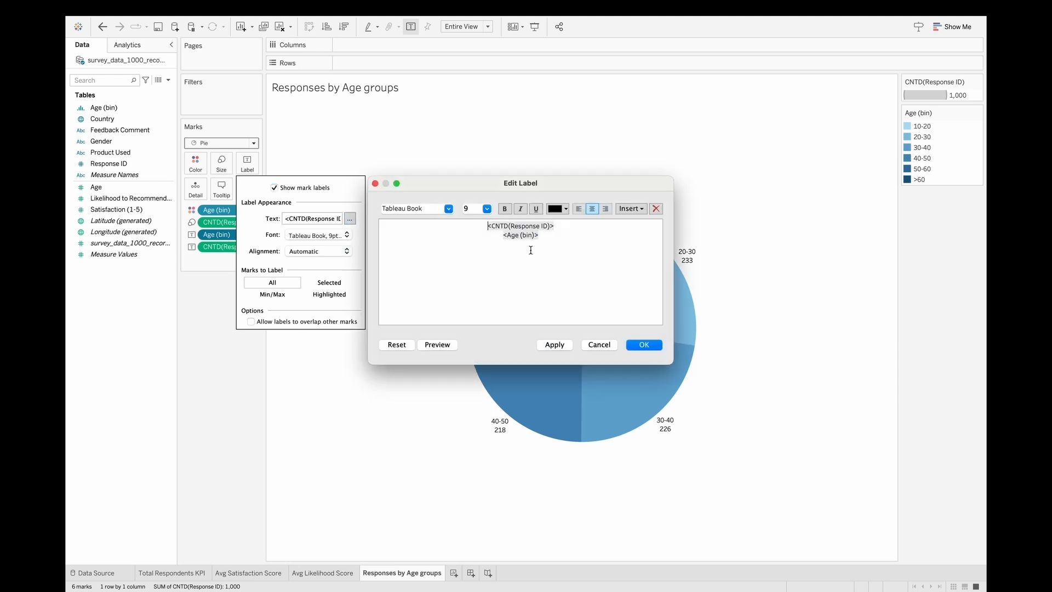
{"action": "type", "text": "Age"}
{"action": "left_click_drag", "start_coordinate": [544, 236], "coordinate": [476, 233]}
{"action": "key", "text": "super+c"}
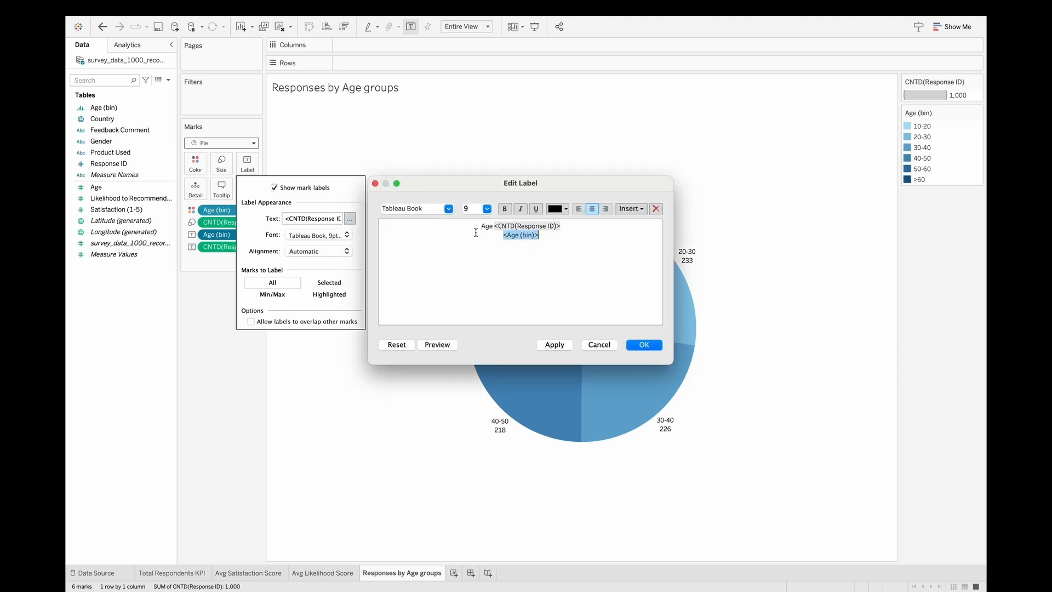
{"action": "key", "text": "BackSpace"}
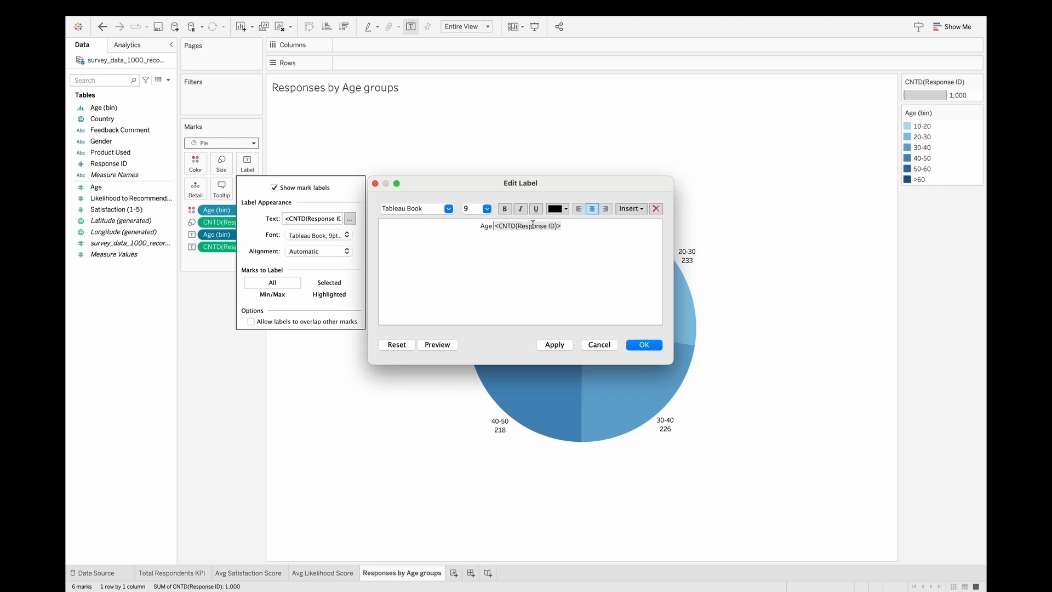
{"action": "key", "text": "super+v"}
{"action": "key", "text": "Return"}
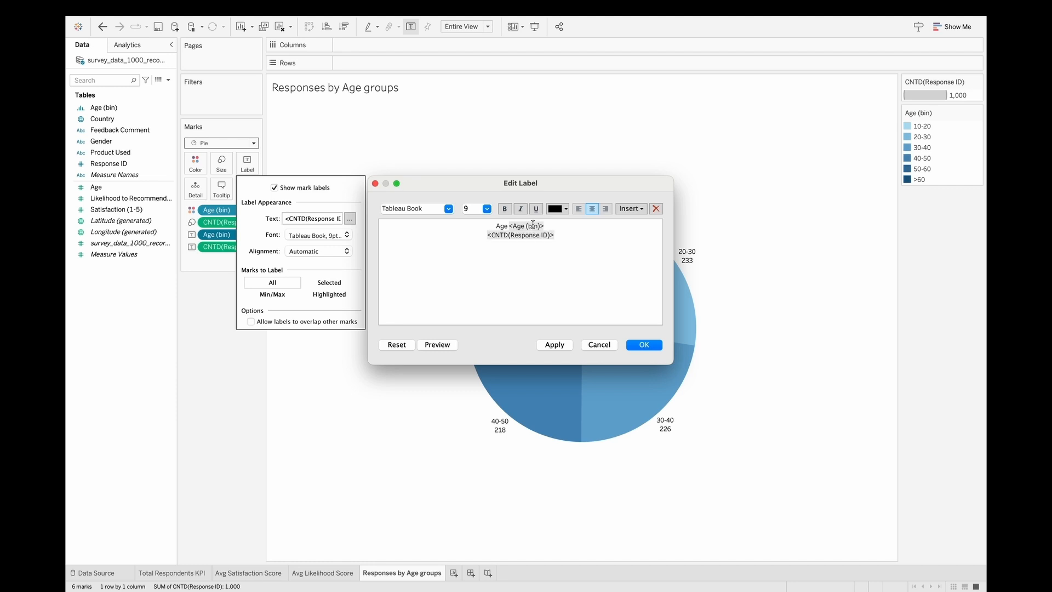
- Set the font size of the Age (bin) field in the label to 12
{"action": "double_click", "coordinate": [537, 225]}
{"action": "left_click", "coordinate": [571, 228]}
{"action": "double_click", "coordinate": [497, 226]}
{"action": "double_click", "coordinate": [520, 226]}
{"action": "left_click", "coordinate": [475, 209]}
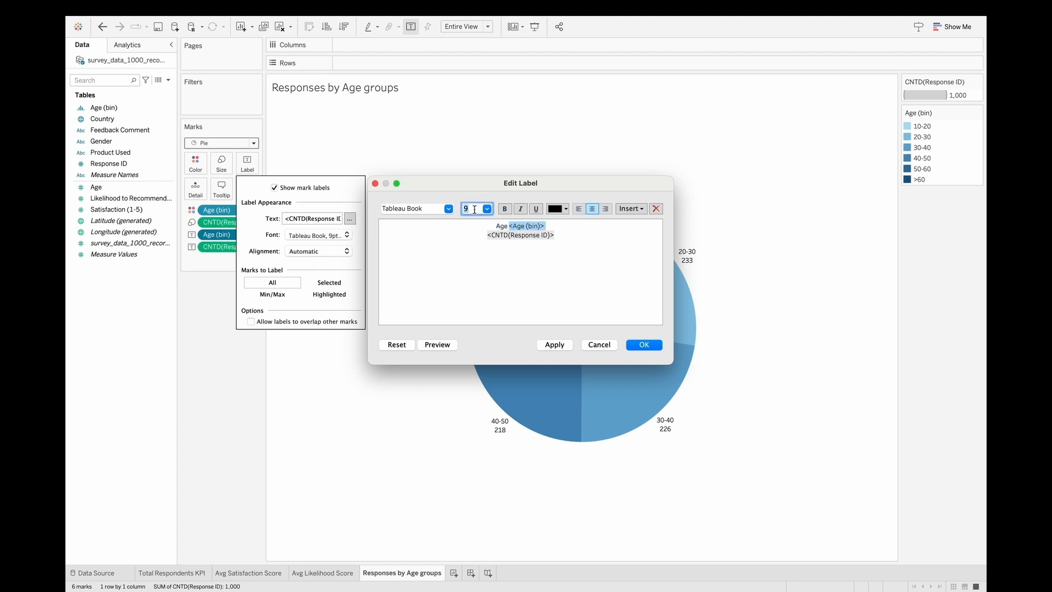
{"action": "key", "text": "Return"}
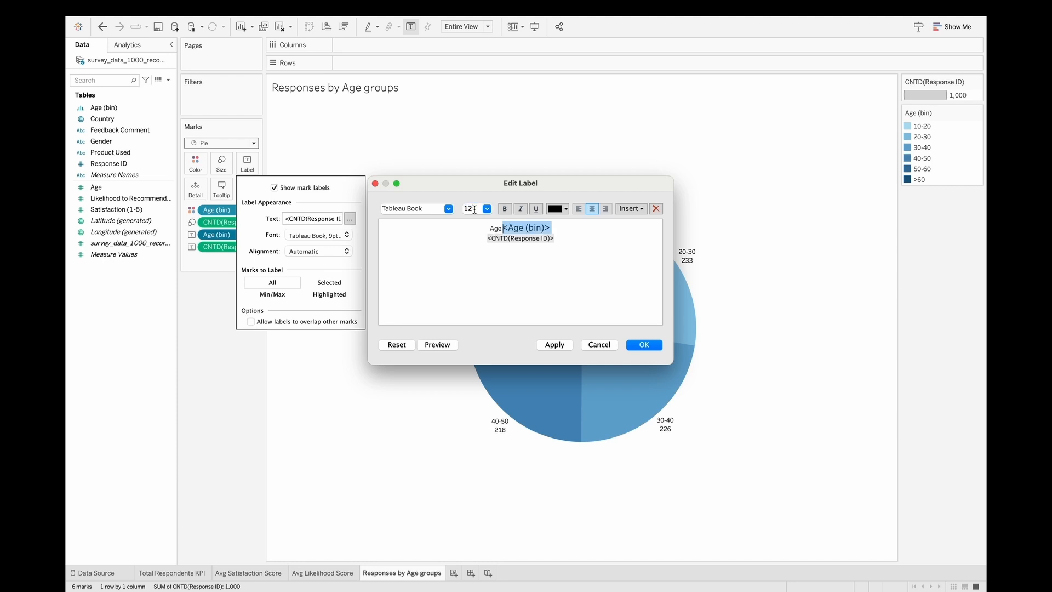
- Format the distinct count of Response ID in the label as Tableau Bold, size 14, and apply the label
{"action": "left_click_drag", "start_coordinate": [568, 238], "coordinate": [540, 238]}
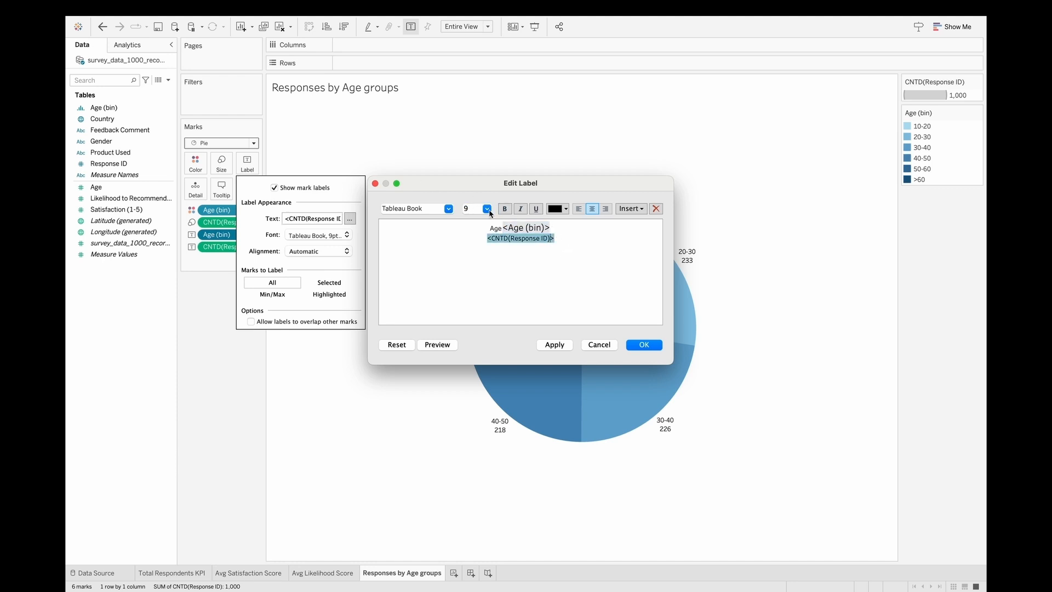
{"action": "left_click", "coordinate": [471, 209]}
{"action": "key", "text": "Return"}
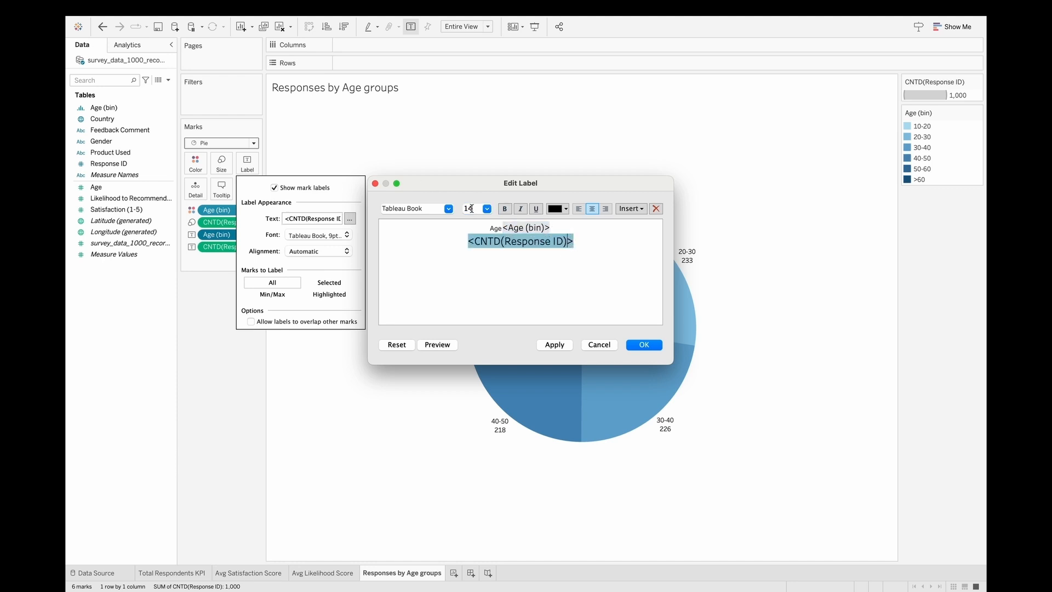
{"action": "left_click", "coordinate": [427, 207]}
{"action": "double_click", "coordinate": [418, 208]}
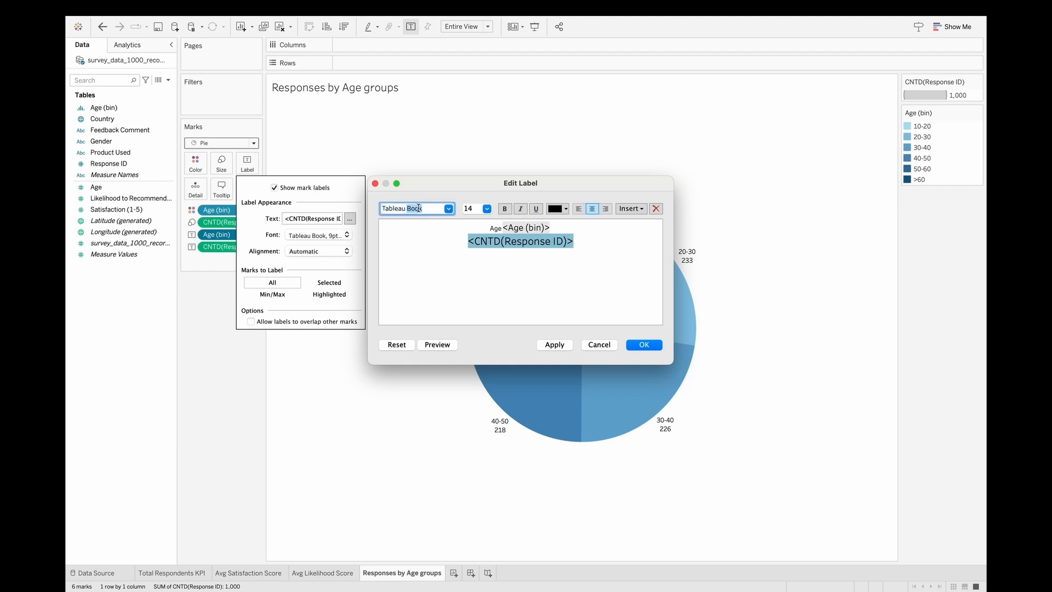
{"action": "type", "text": "bold"}
{"action": "key", "text": "Return"}
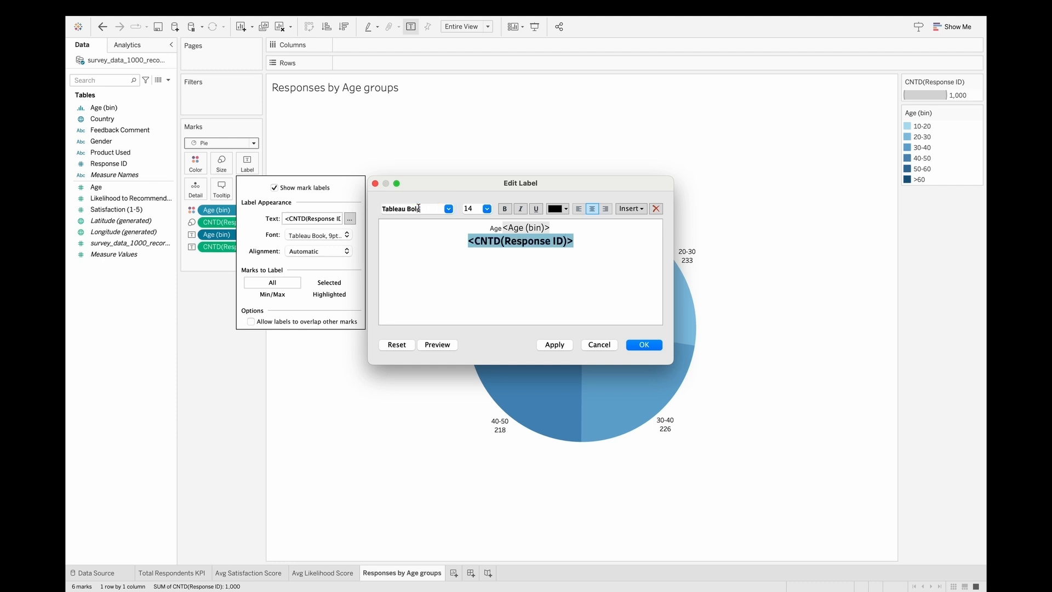
{"action": "left_click", "coordinate": [647, 344]}
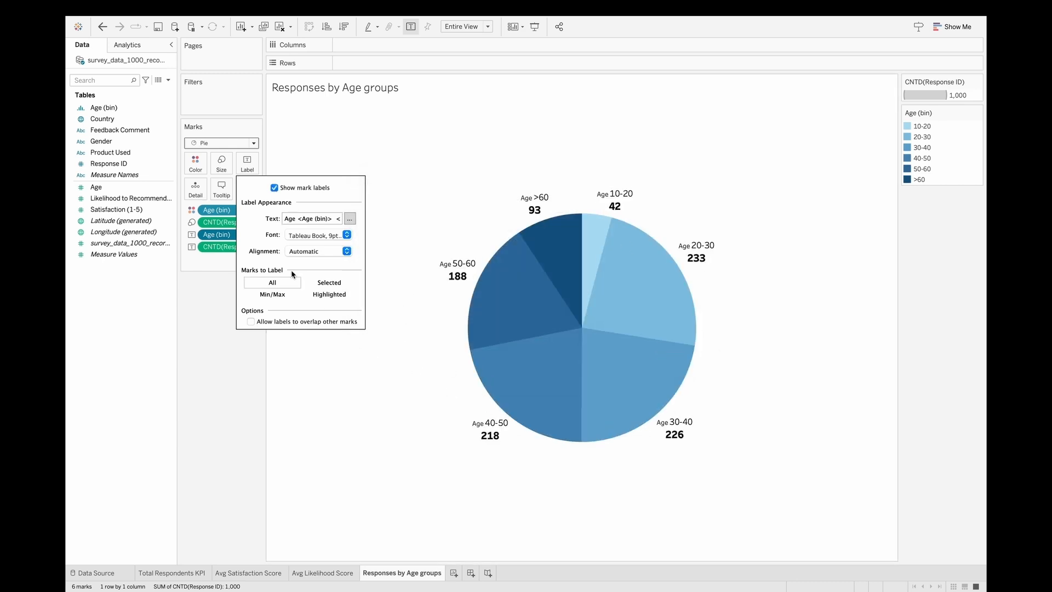
{"action": "left_click", "coordinate": [445, 196]}
- Assign the Lightning Bluegrass color palette to the Age (bin) slices of the pie chart
{"action": "left_click", "coordinate": [195, 163]}
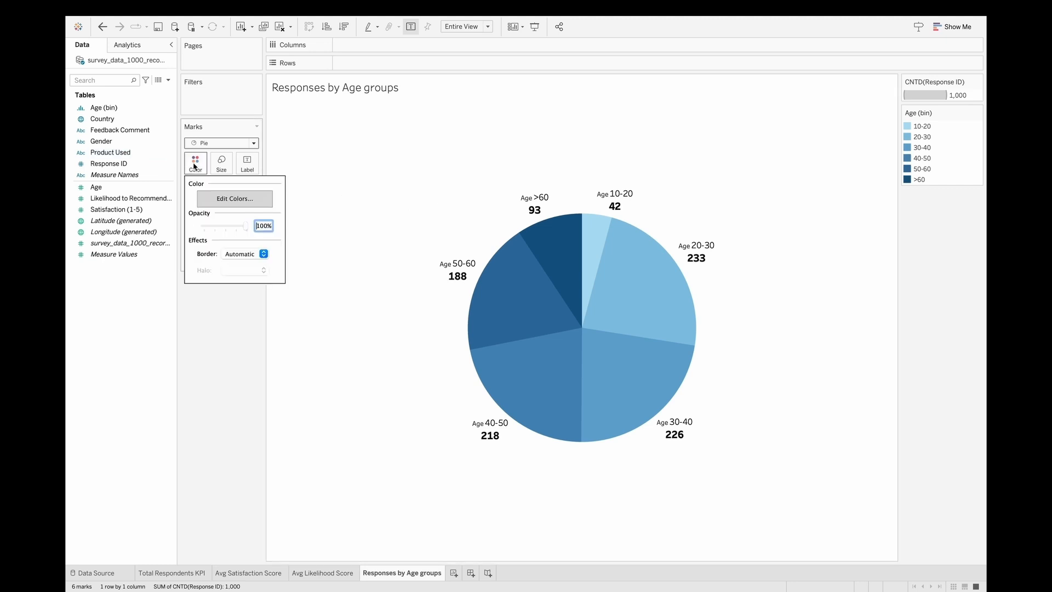
{"action": "left_click", "coordinate": [231, 200]}
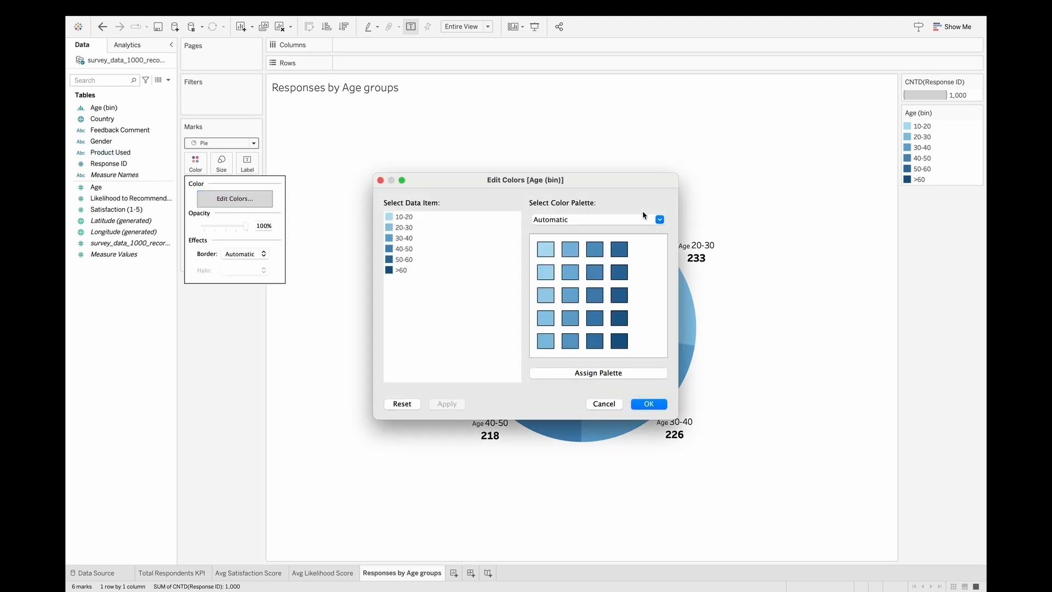
{"action": "left_click", "coordinate": [634, 215]}
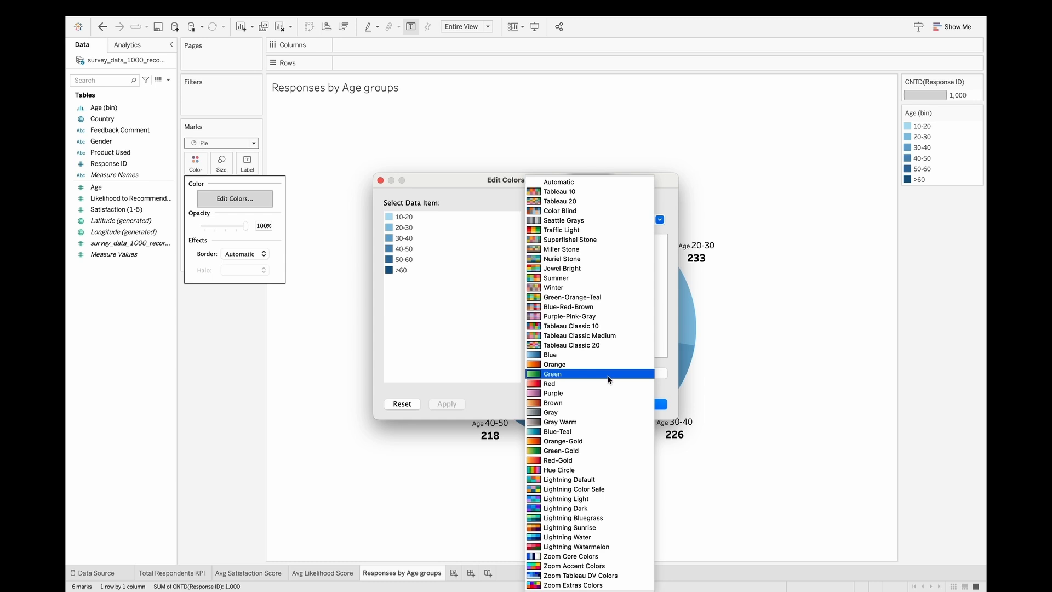
{"action": "left_click", "coordinate": [599, 519]}
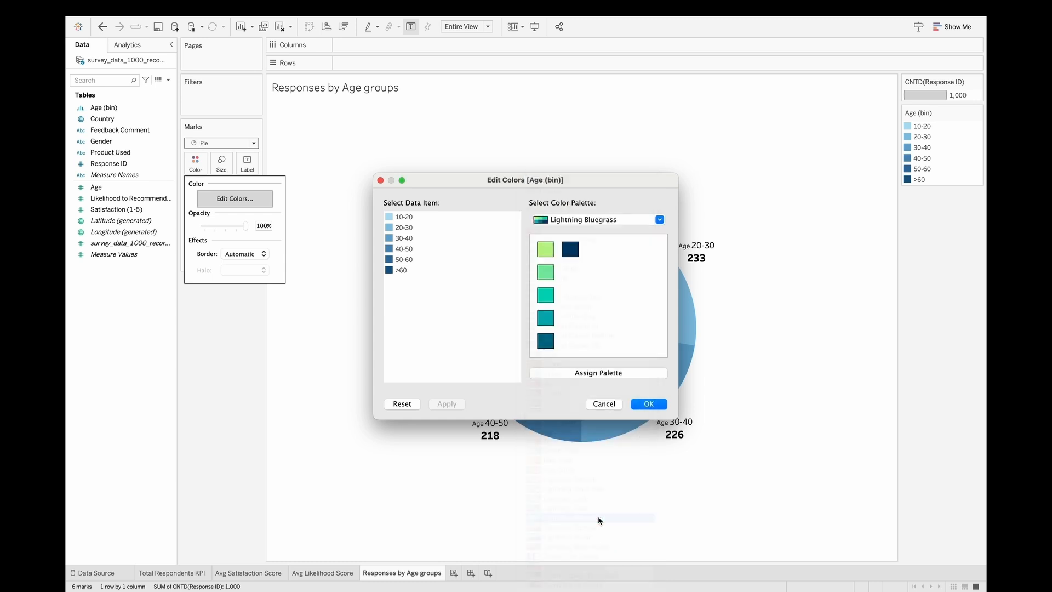
{"action": "left_click", "coordinate": [636, 375]}
{"action": "left_click", "coordinate": [657, 405]}
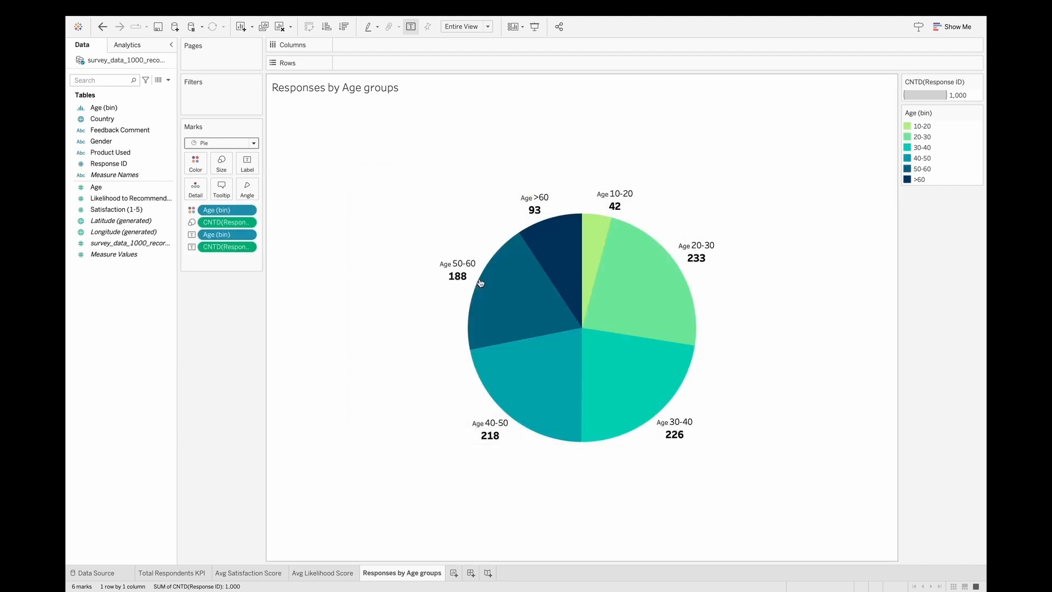
- Add a min(0) calculation to Rows and place a duplicate of it beside the original
{"action": "double_click", "coordinate": [356, 69]}
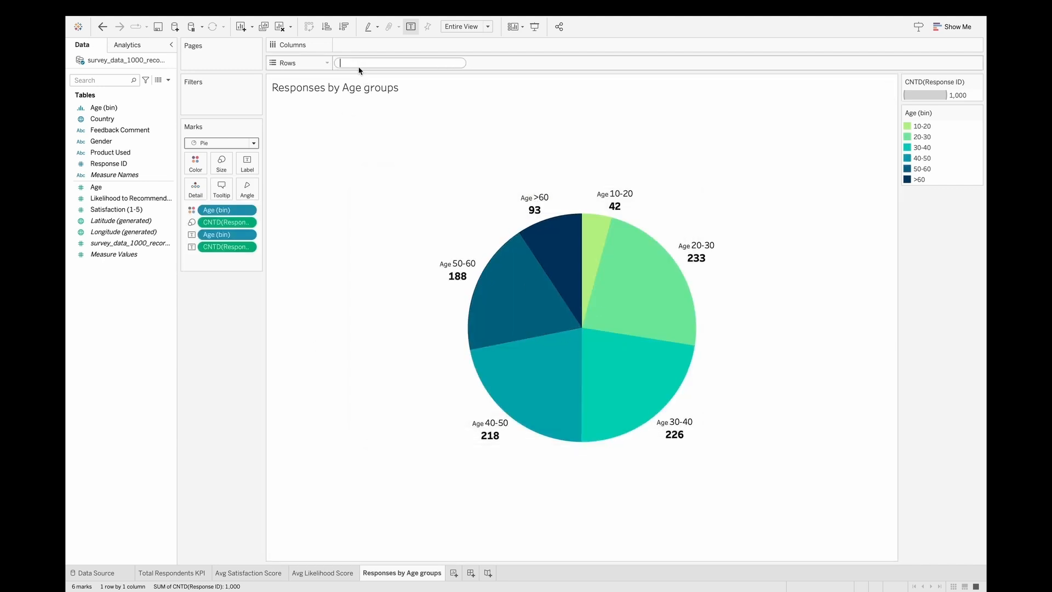
{"action": "type", "text": "min(0)"}
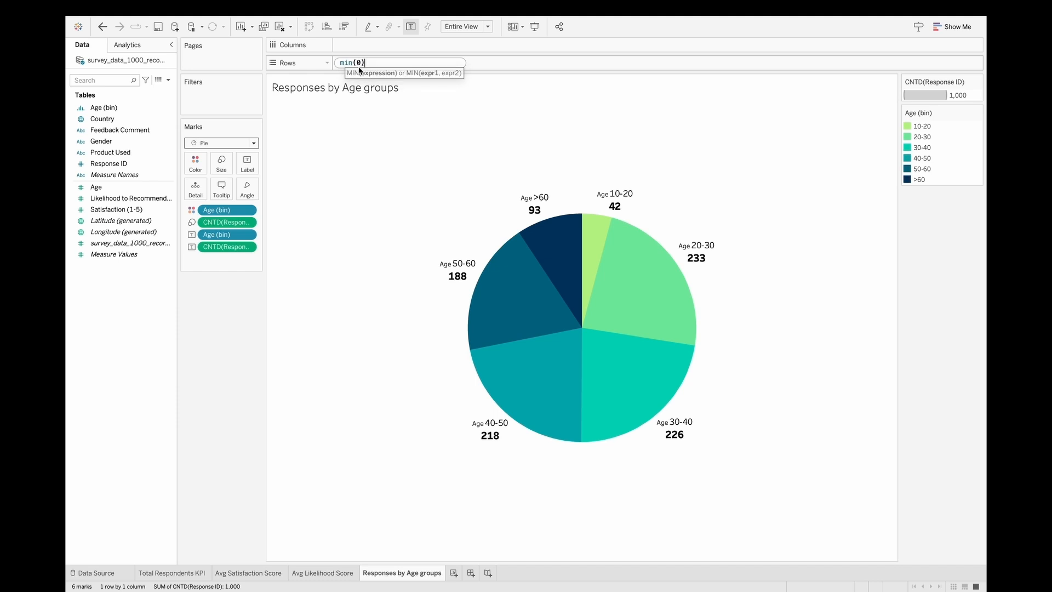
{"action": "key", "text": "Return"}
{"action": "left_click_drag", "start_coordinate": [359, 70], "coordinate": [481, 62]}
- Combine the two min(0) measures into a dual axis and synchronize the axes
{"action": "right_click", "coordinate": [464, 67]}
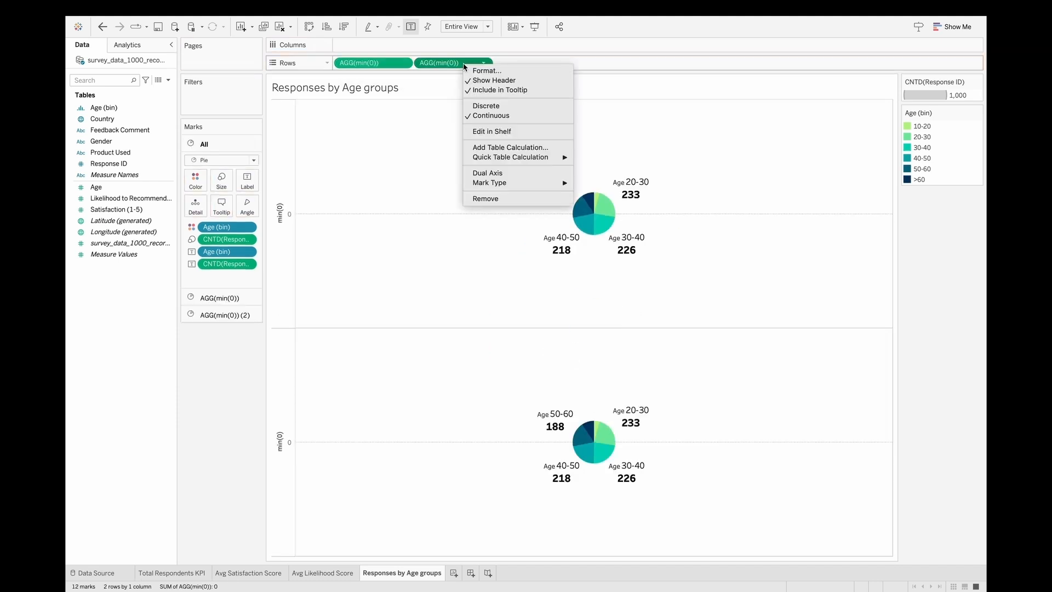
{"action": "left_click", "coordinate": [487, 172]}
{"action": "right_click", "coordinate": [287, 236]}
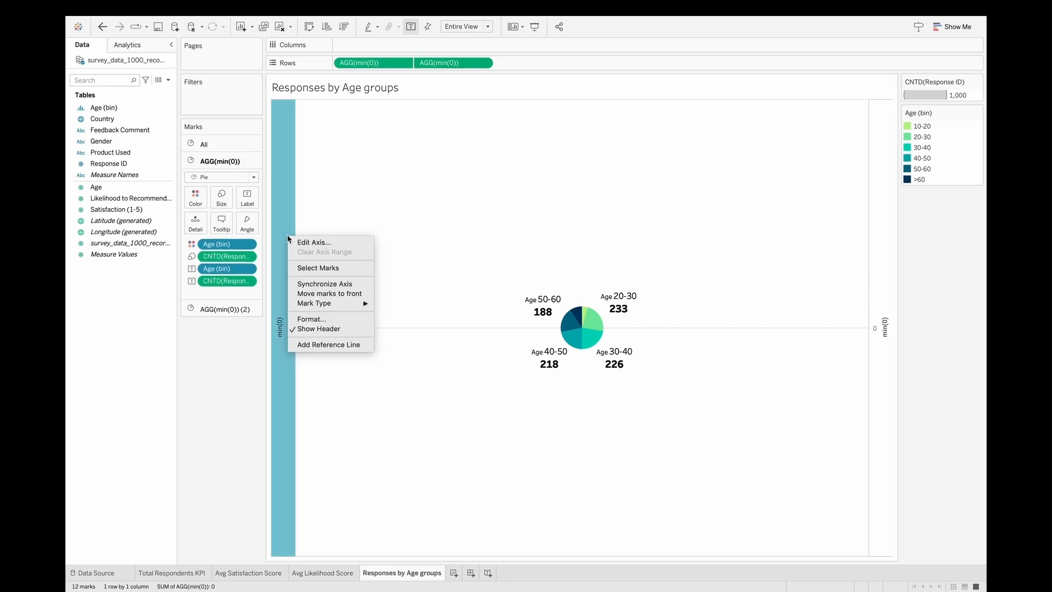
{"action": "left_click", "coordinate": [326, 295]}
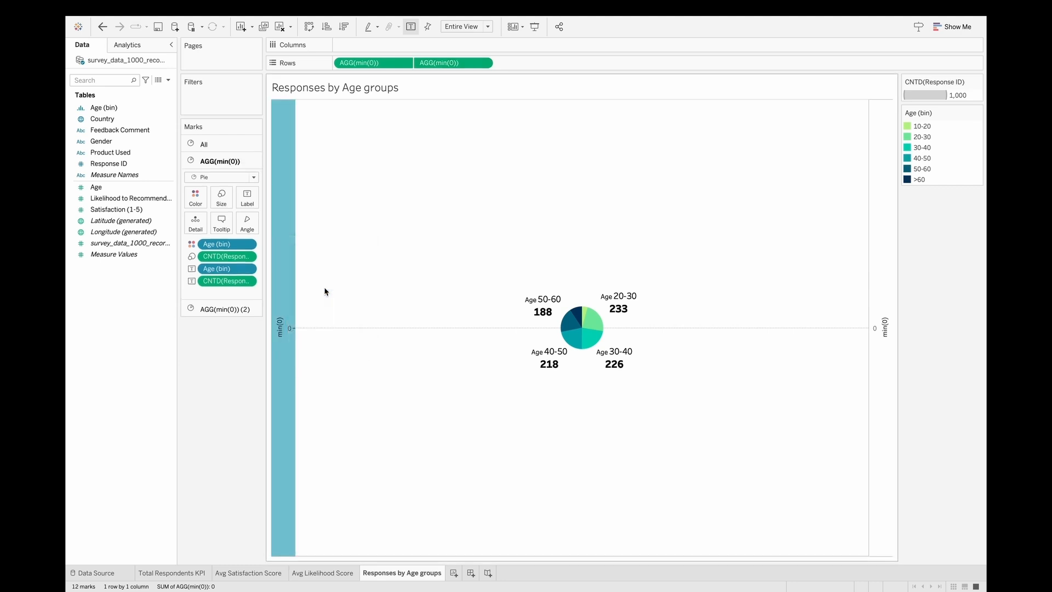
- Enlarge the pies on both axes together through the size setting for all marks
{"action": "left_click", "coordinate": [227, 144]}
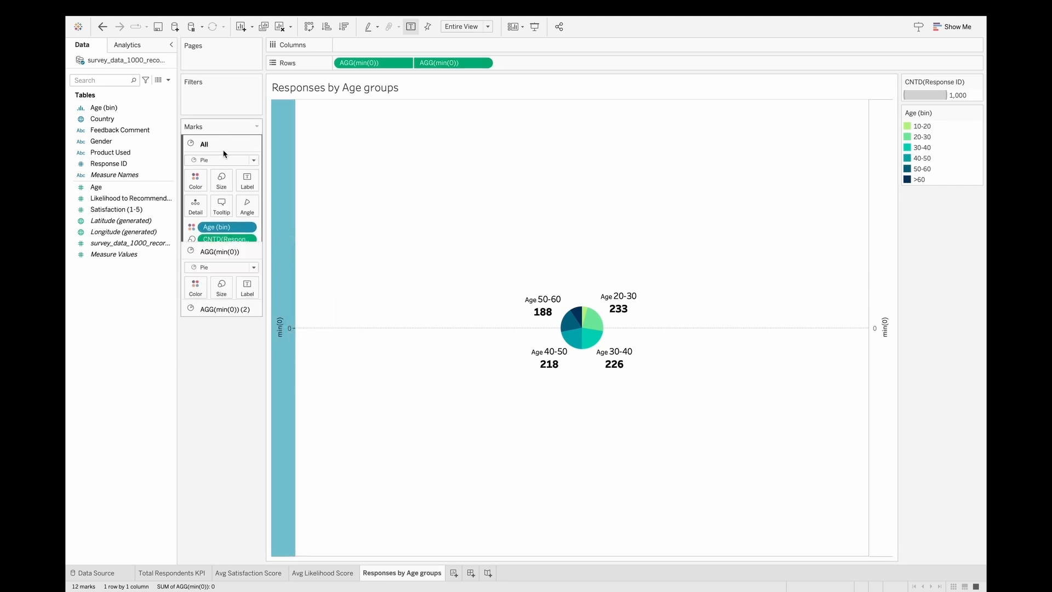
{"action": "left_click", "coordinate": [221, 178]}
{"action": "left_click_drag", "start_coordinate": [238, 206], "coordinate": [262, 207]}
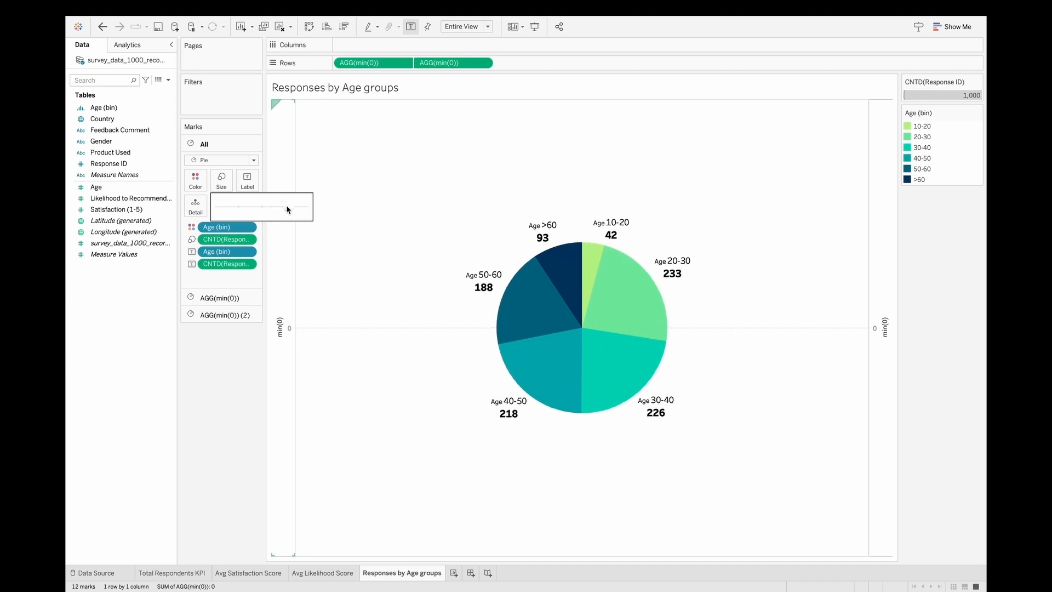
- Set the sheet's row divider and column divider pane borders to None
{"action": "right_click", "coordinate": [410, 189]}
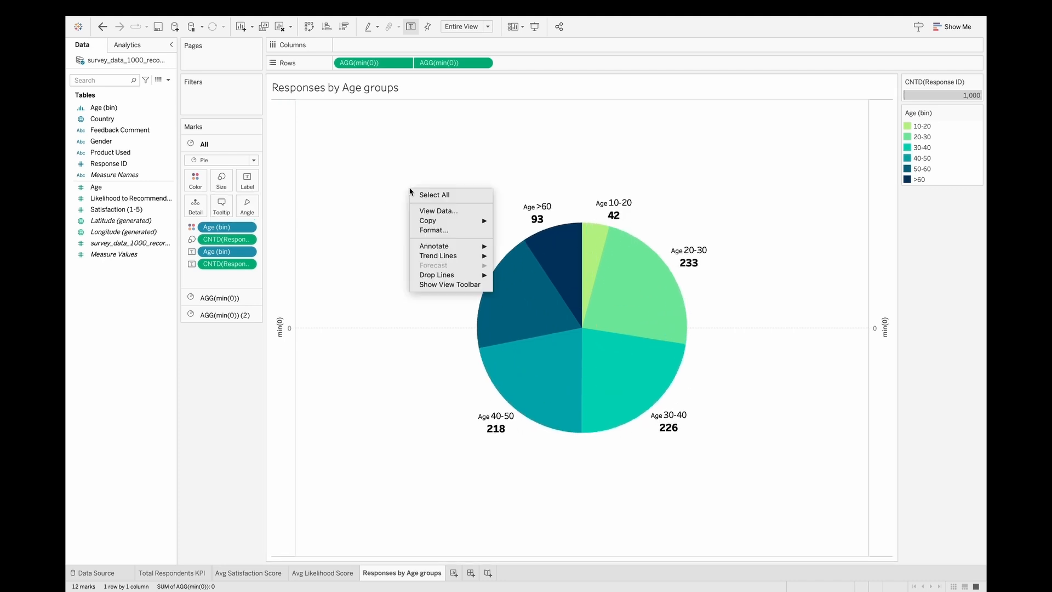
{"action": "left_click", "coordinate": [421, 230]}
{"action": "left_click", "coordinate": [106, 63]}
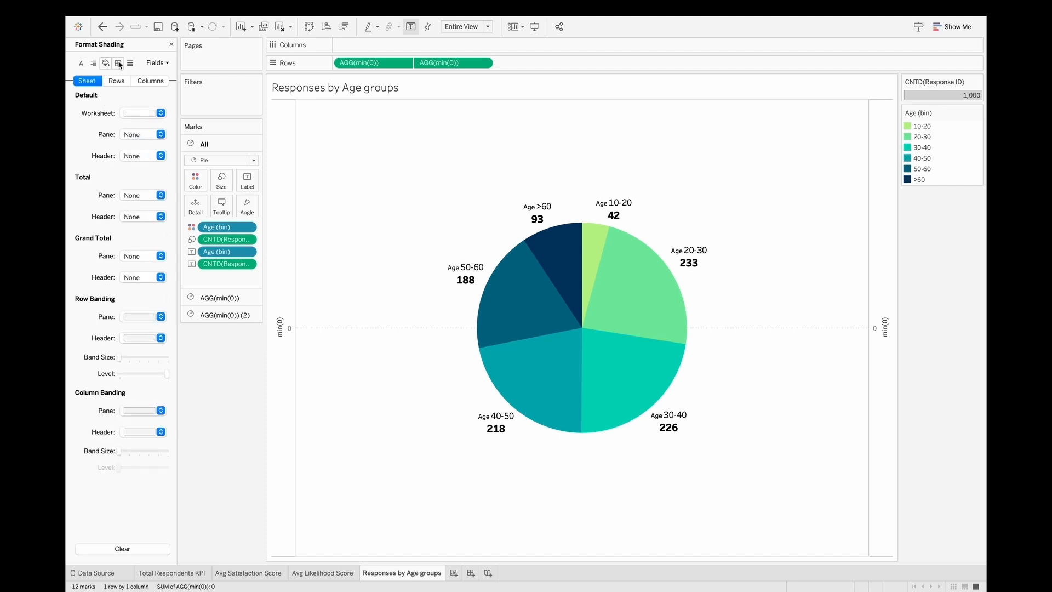
{"action": "left_click", "coordinate": [118, 63]}
{"action": "left_click", "coordinate": [131, 317]}
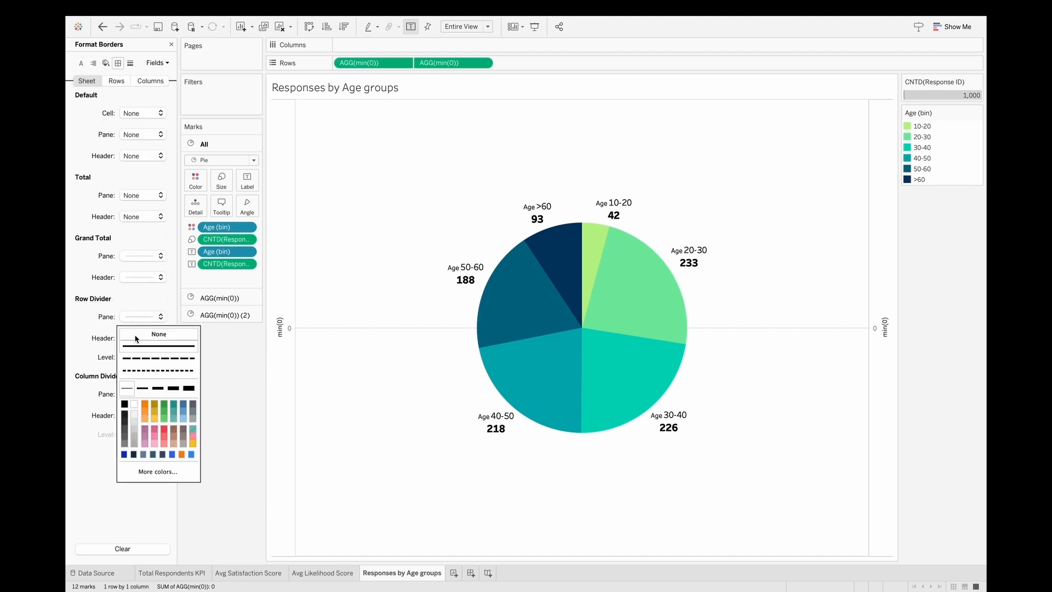
{"action": "left_click", "coordinate": [159, 334]}
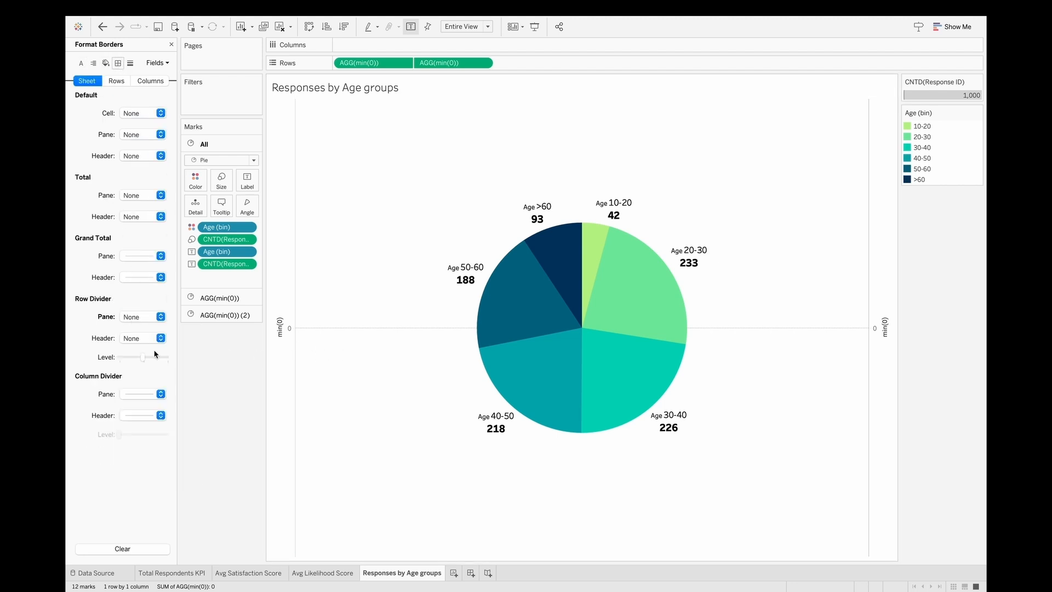
{"action": "left_click", "coordinate": [130, 393]}
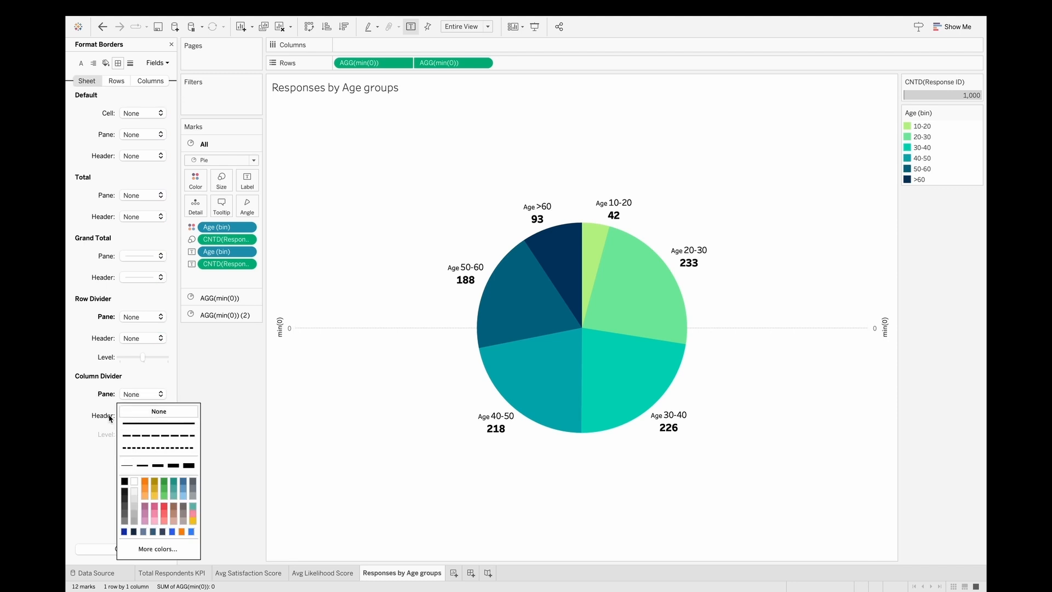
{"action": "left_click", "coordinate": [110, 418]}
- Set the zero lines and grid lines for rows to None
{"action": "left_click", "coordinate": [116, 81]}
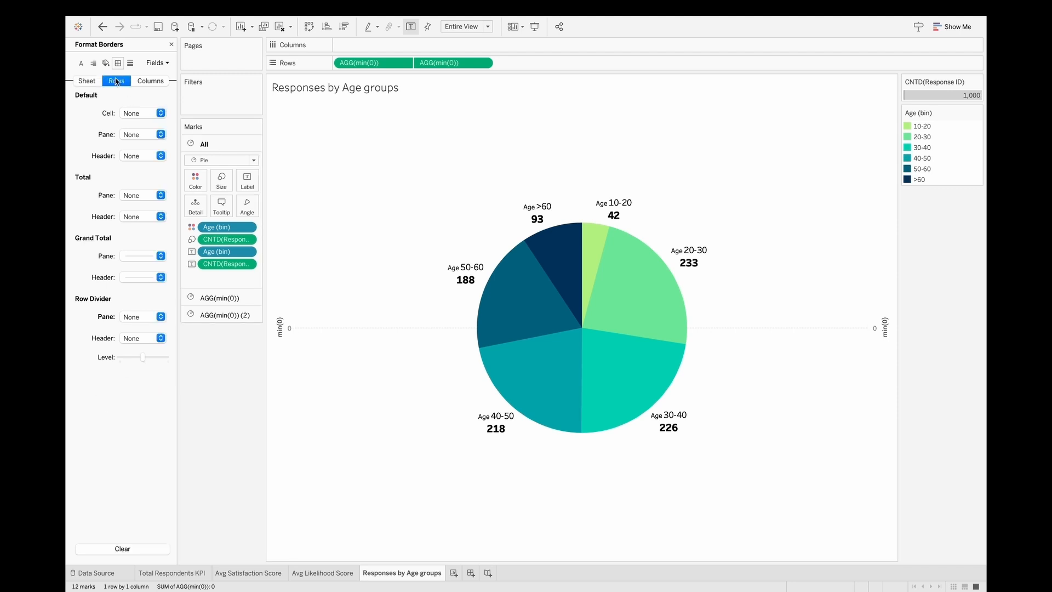
{"action": "left_click", "coordinate": [130, 63]}
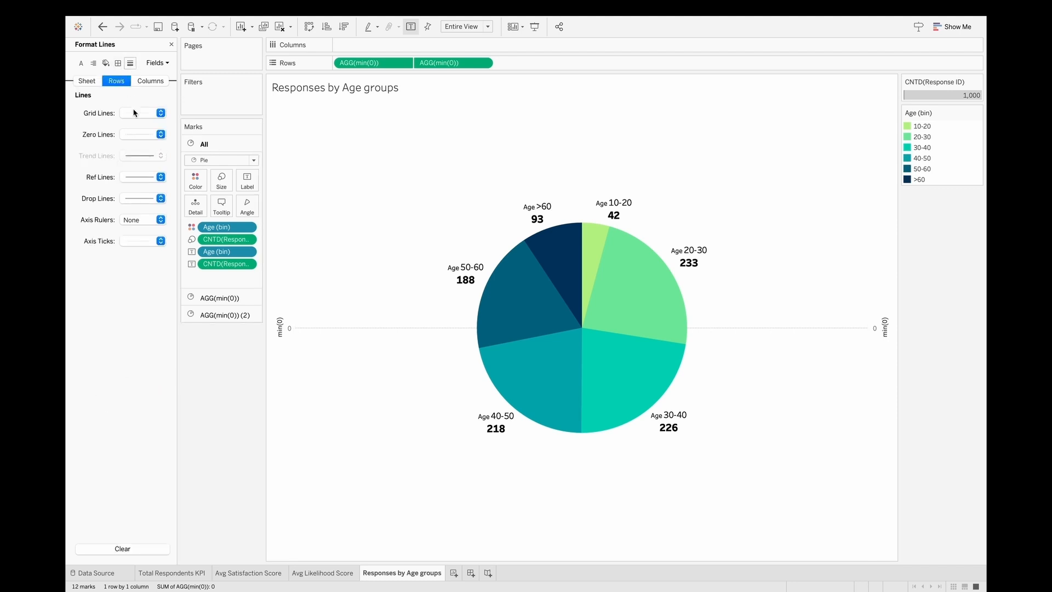
{"action": "left_click", "coordinate": [134, 135]}
{"action": "left_click", "coordinate": [158, 151]}
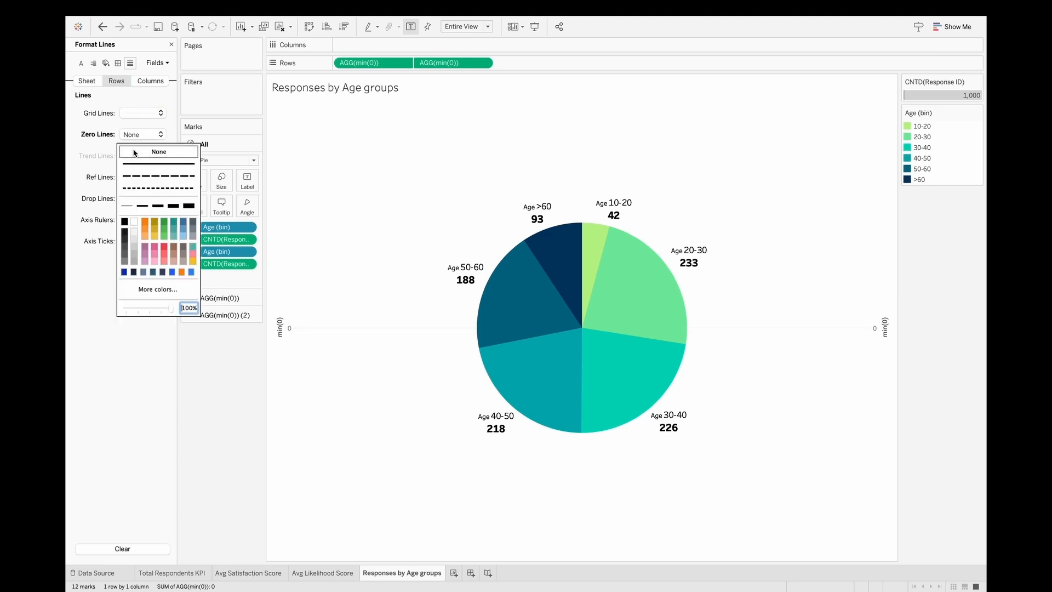
{"action": "left_click", "coordinate": [137, 113]}
{"action": "left_click", "coordinate": [137, 130]}
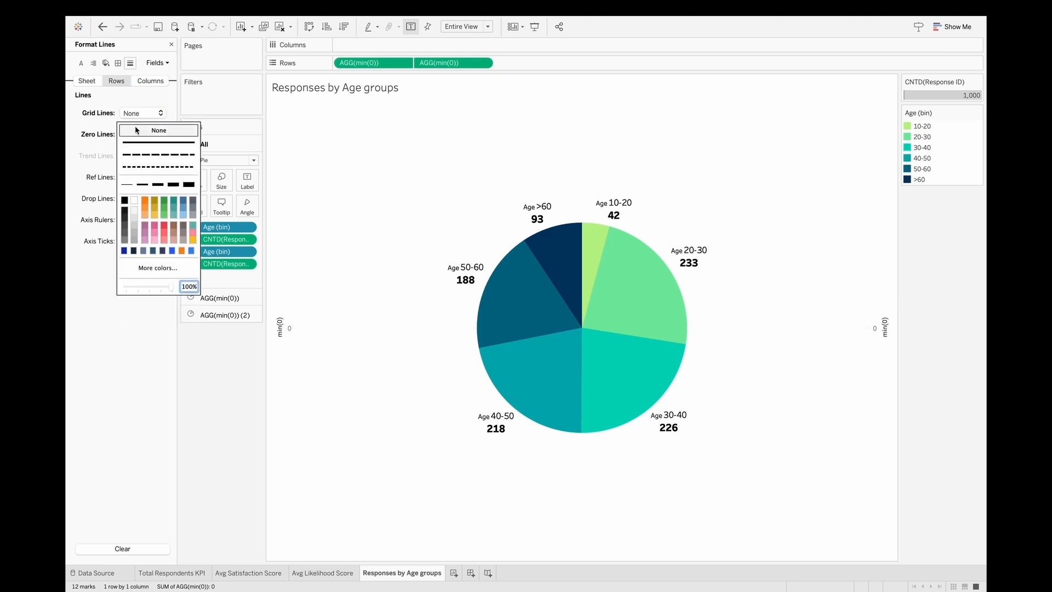
- Hide the min(0) axis headers on the pie chart
{"action": "left_click", "coordinate": [275, 299]}
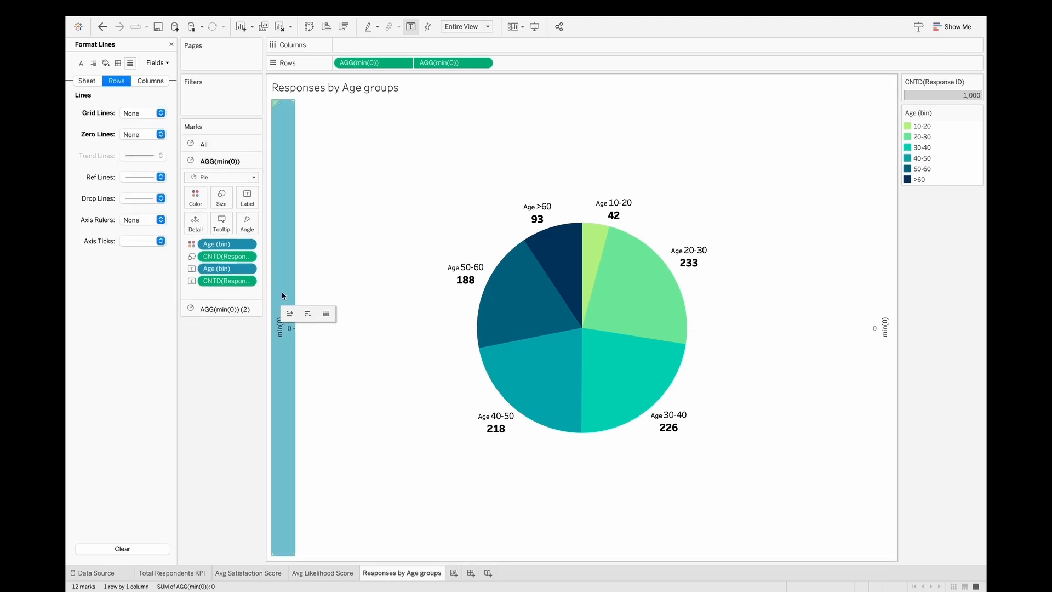
{"action": "right_click", "coordinate": [284, 296]}
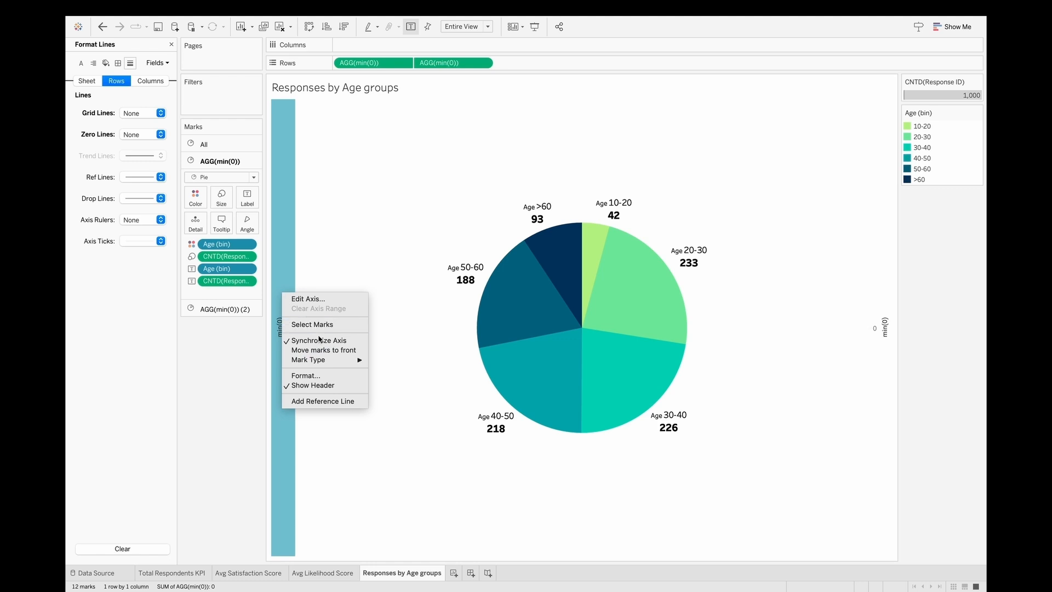
{"action": "left_click", "coordinate": [316, 386]}
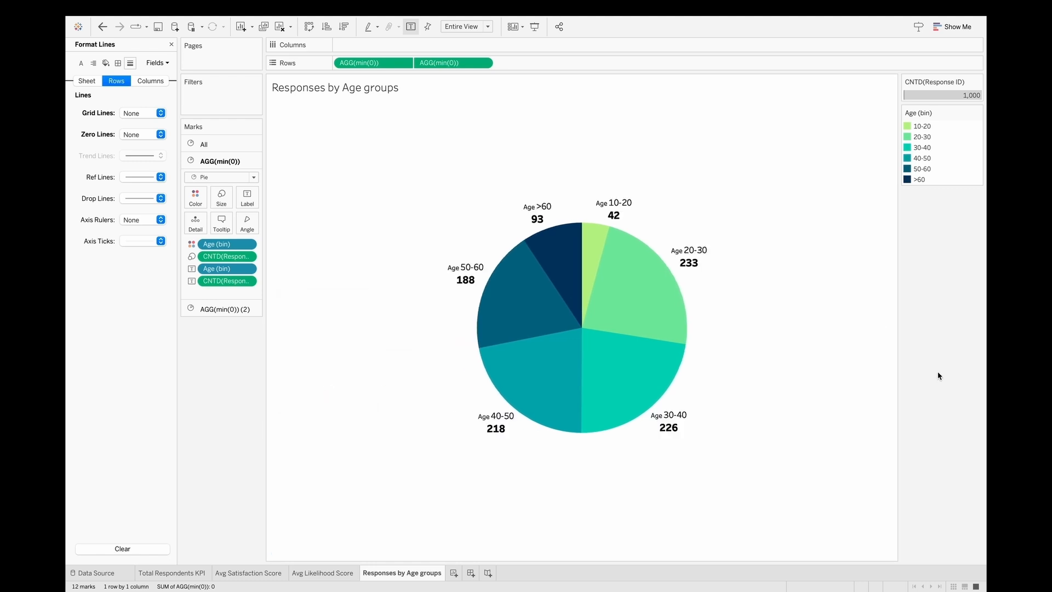
- Remove all the Age (bin) and distinct-count Response ID fields from the second min(0) marks
{"action": "left_click", "coordinate": [218, 309]}
{"action": "left_click_drag", "start_coordinate": [219, 299], "coordinate": [211, 323]}
{"action": "left_click_drag", "start_coordinate": [219, 273], "coordinate": [223, 362]}
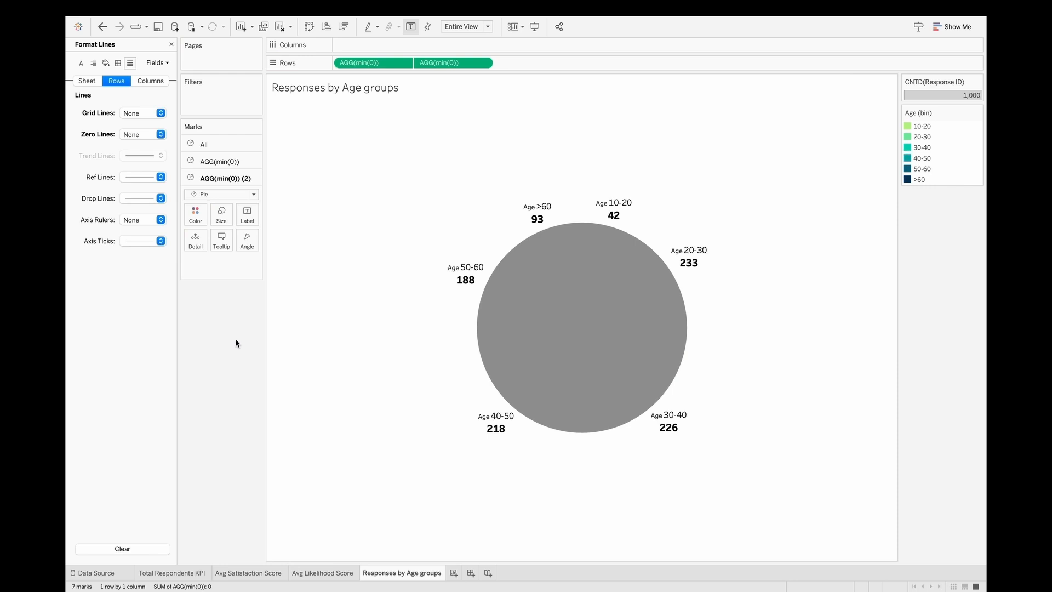
- Shrink the second min(0) pie so the colored slices form a ring around it
{"action": "left_click", "coordinate": [219, 215]}
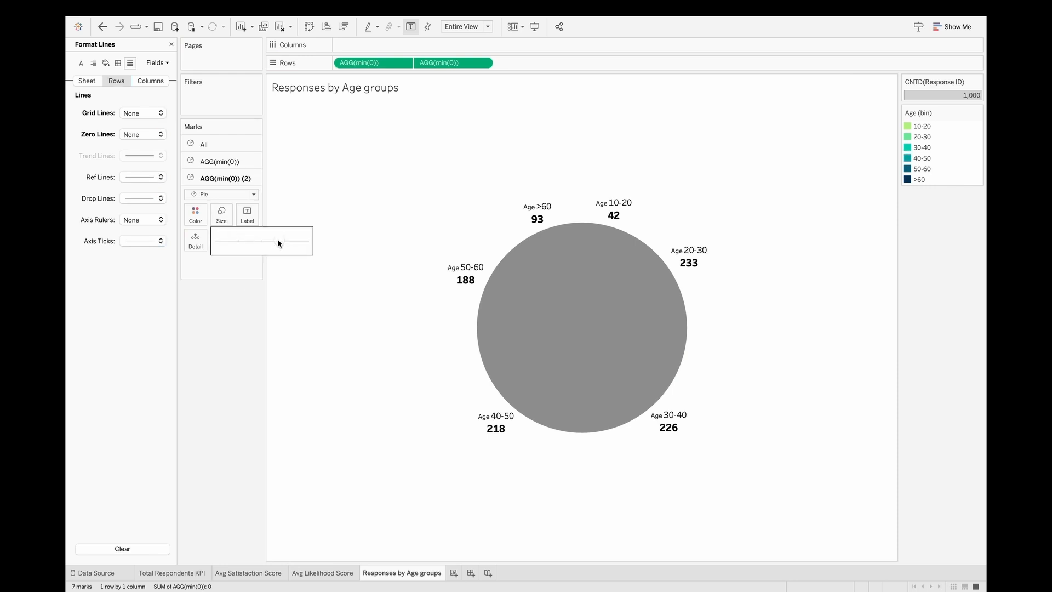
{"action": "left_click", "coordinate": [277, 242]}
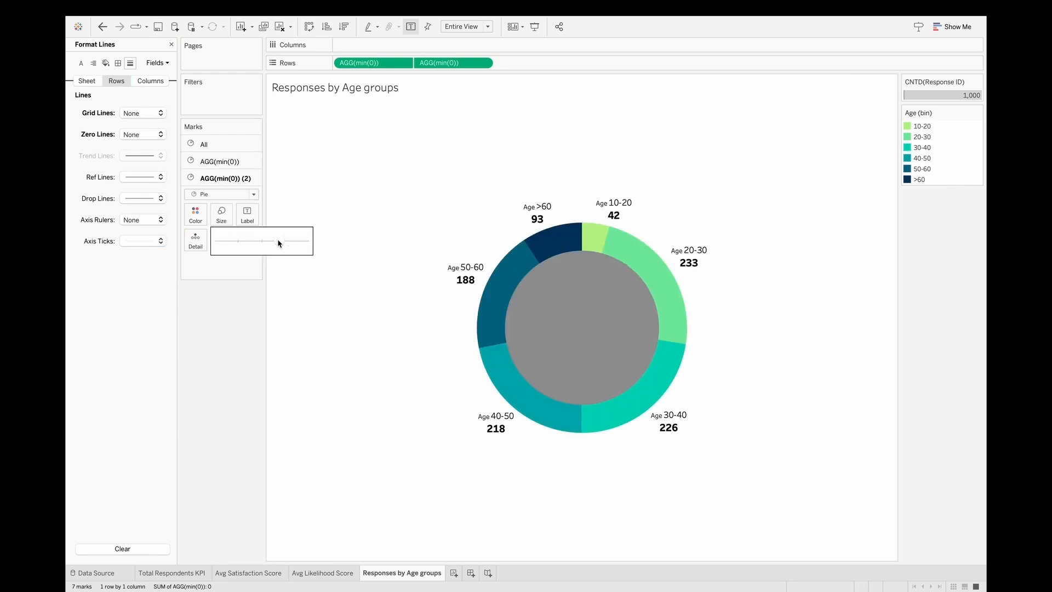
{"action": "left_click", "coordinate": [244, 318]}
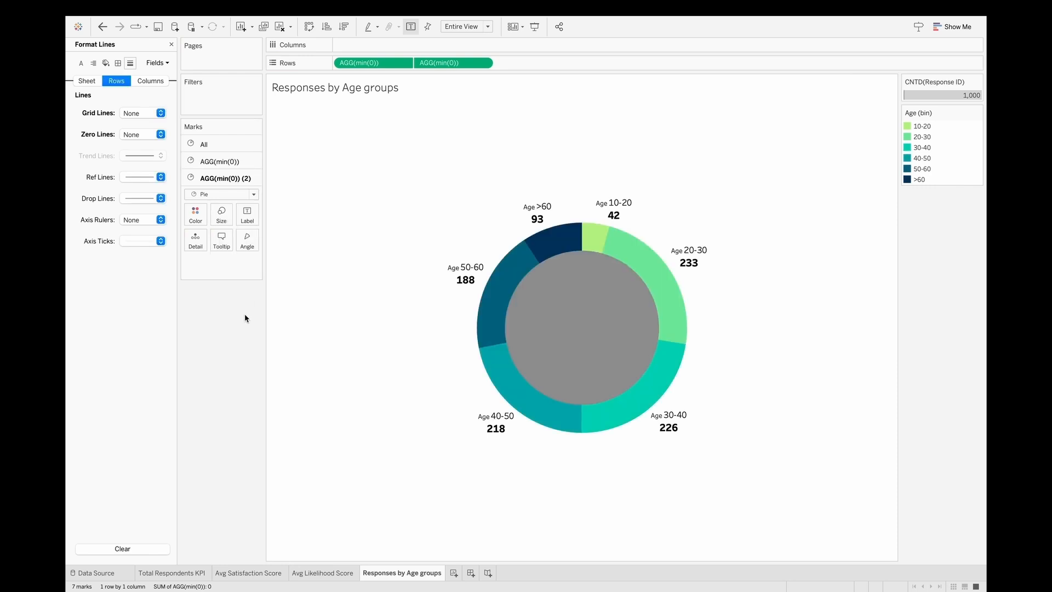
- Change the second min(0) mark type to Shape and assign it the round people icon from the AON shape palette
{"action": "left_click", "coordinate": [231, 191]}
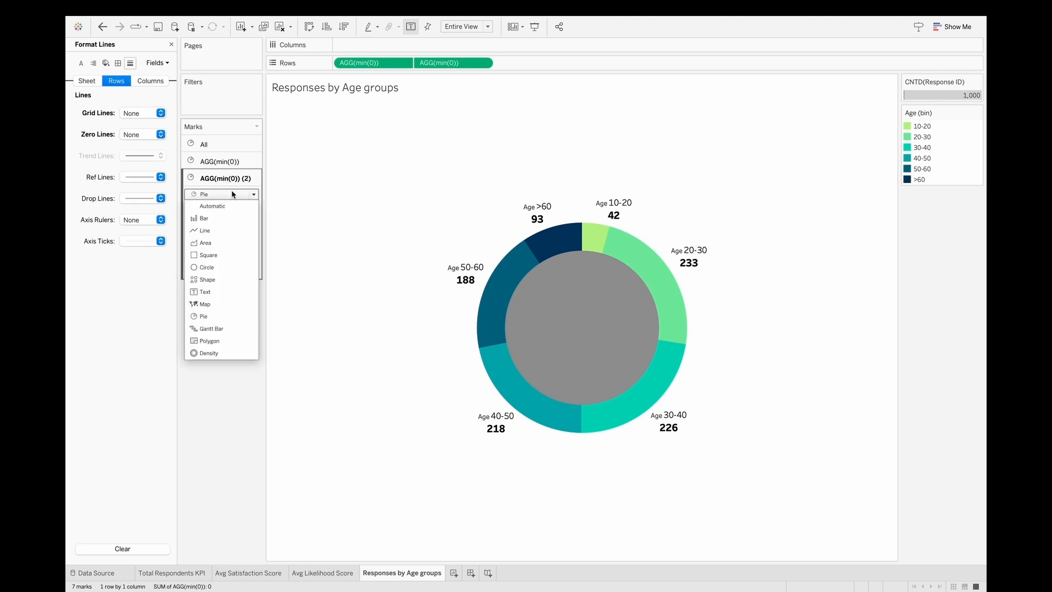
{"action": "left_click", "coordinate": [216, 281]}
{"action": "left_click", "coordinate": [247, 240]}
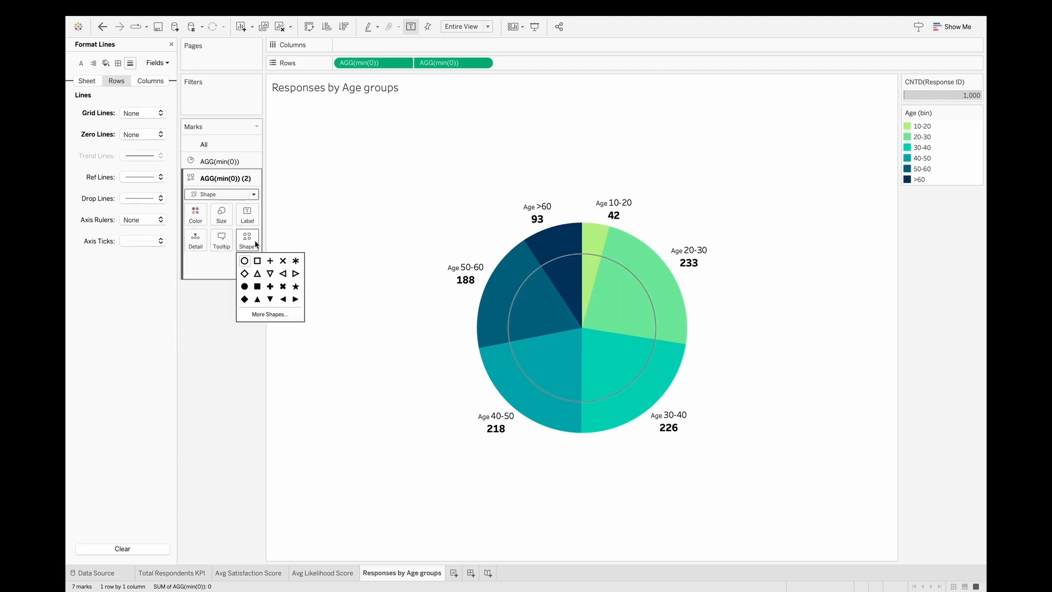
{"action": "left_click", "coordinate": [263, 317]}
{"action": "left_click", "coordinate": [587, 225]}
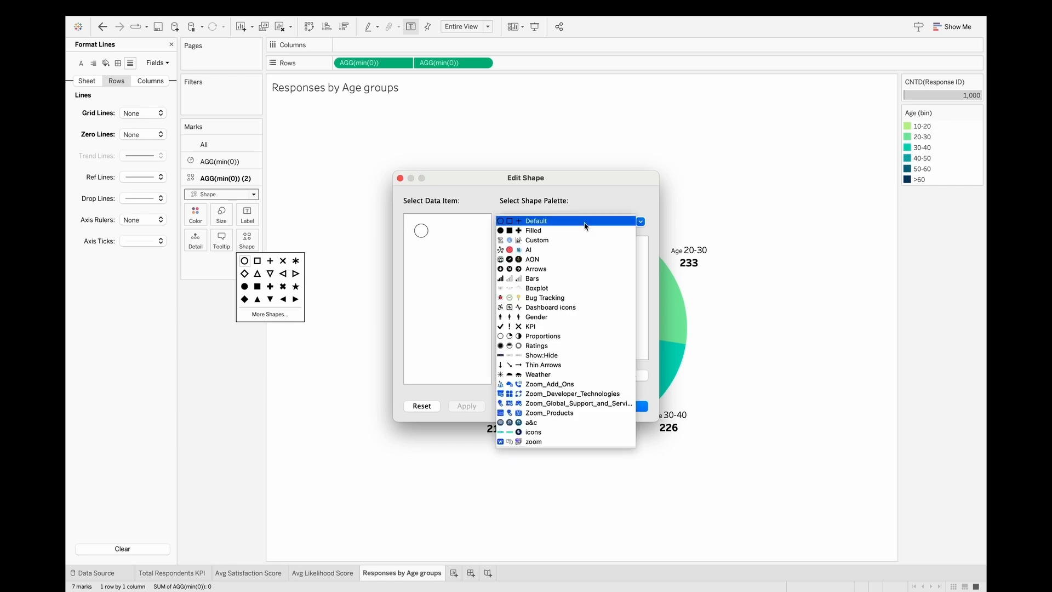
{"action": "left_click", "coordinate": [540, 260]}
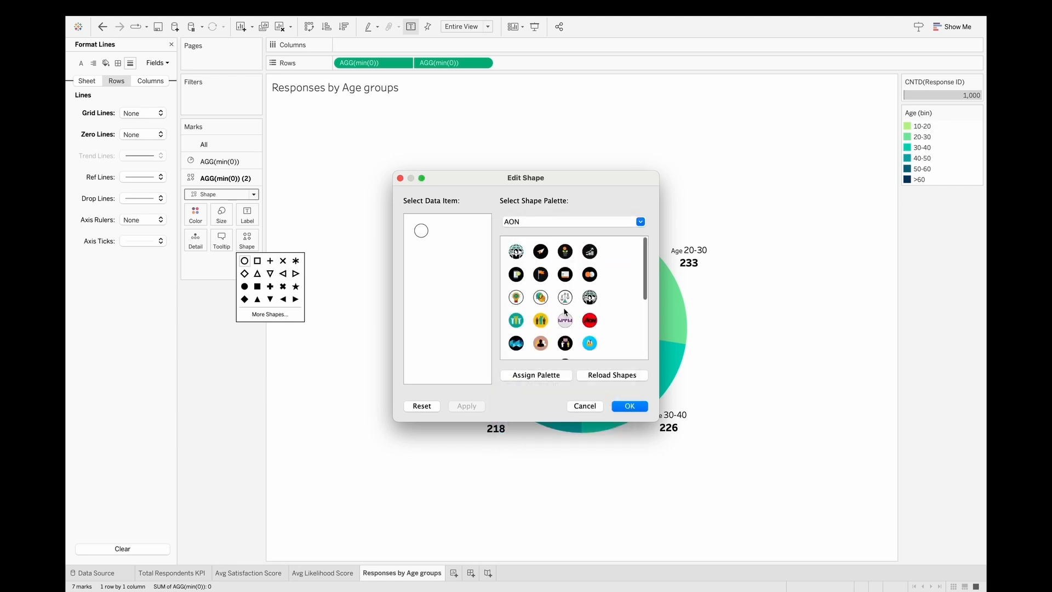
{"action": "scroll", "coordinate": [565, 307], "scroll_direction": "down", "scroll_amount": 5}
{"action": "scroll", "coordinate": [565, 311], "scroll_direction": "up", "scroll_amount": 5}
{"action": "scroll", "coordinate": [565, 285], "scroll_direction": "down", "scroll_amount": 1}
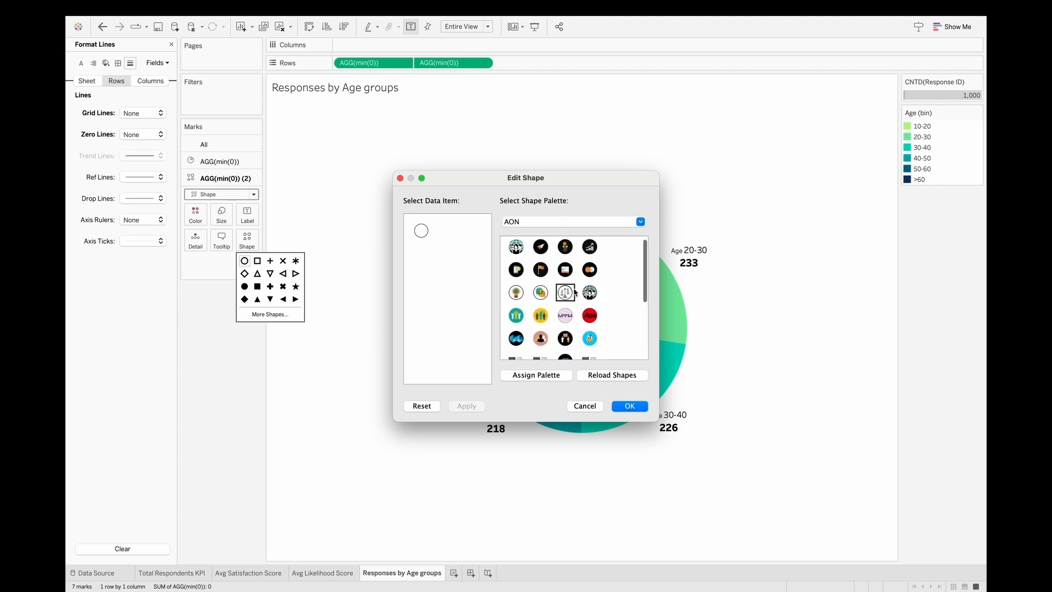
{"action": "left_click", "coordinate": [585, 295]}
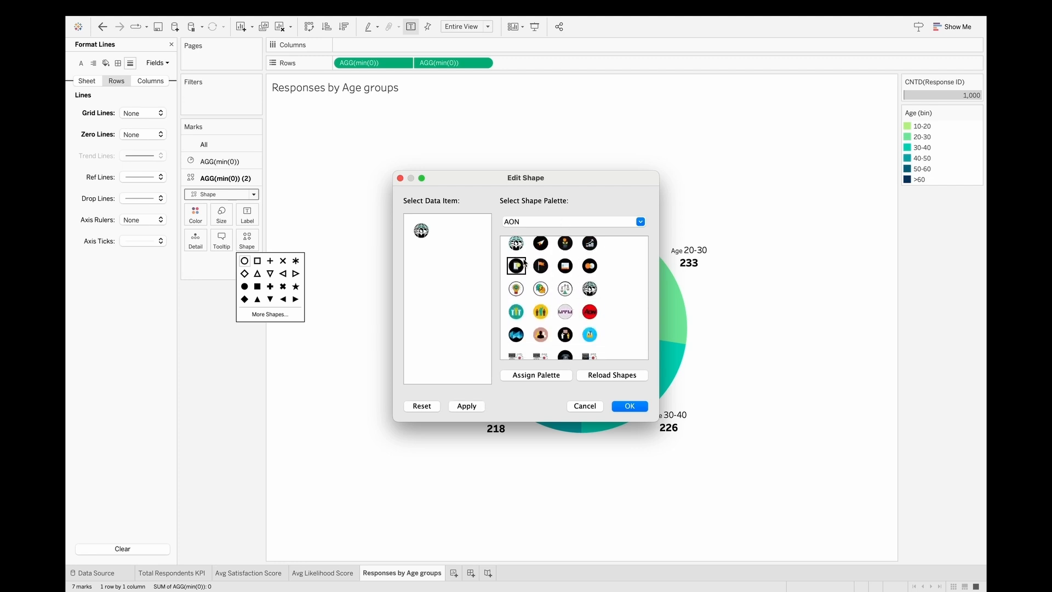
{"action": "left_click", "coordinate": [634, 408]}
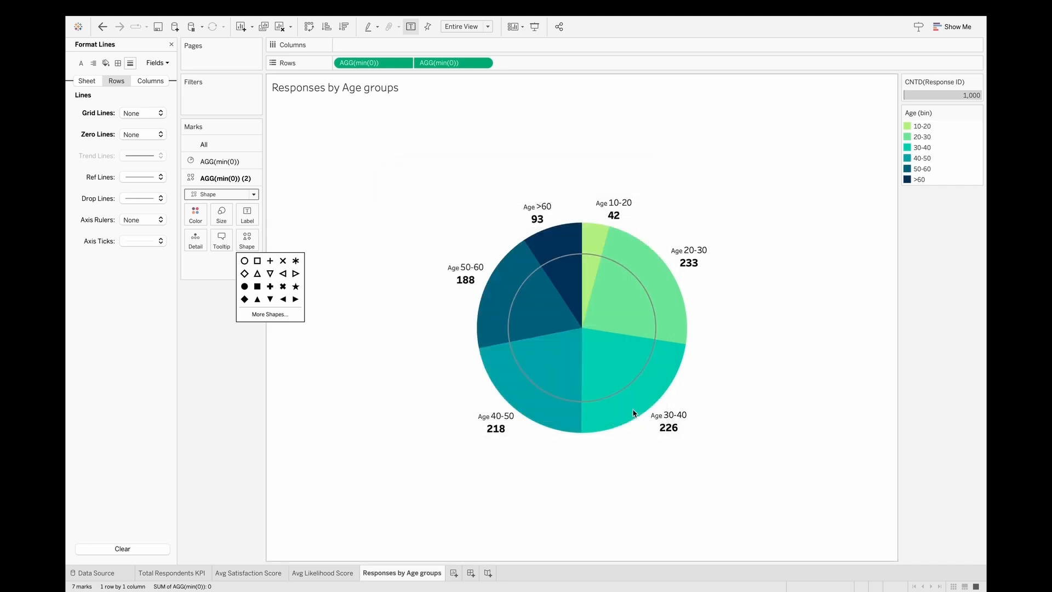
- Apply the round people icon as the shape of the second min(0) marks
{"action": "left_click", "coordinate": [427, 404]}
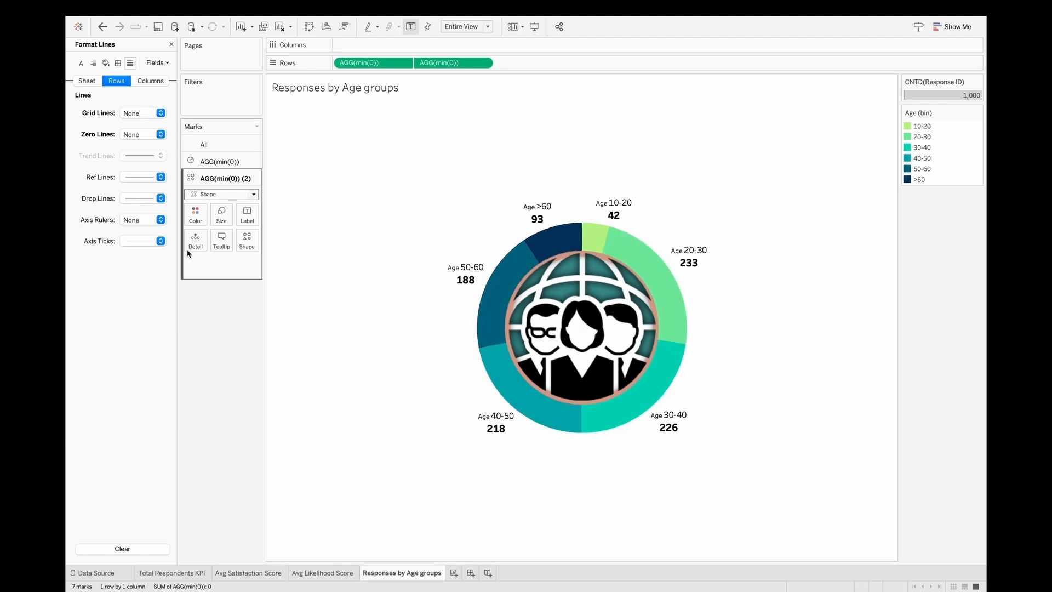
- Add the distinct count of Response ID to the tooltip of the first min(0) pie marks
{"action": "left_click", "coordinate": [204, 162]}
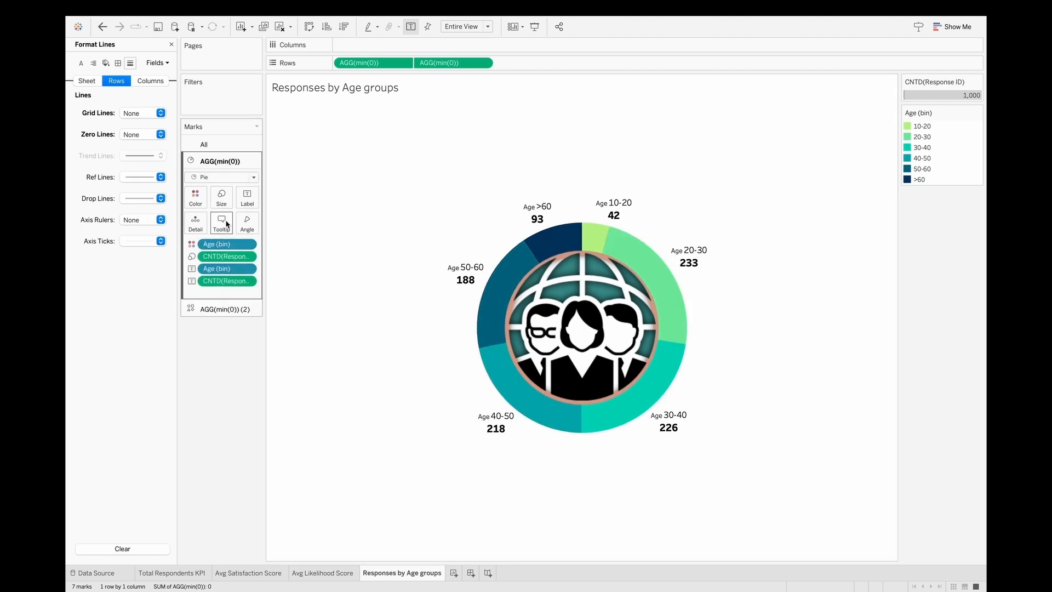
{"action": "left_click", "coordinate": [222, 222]}
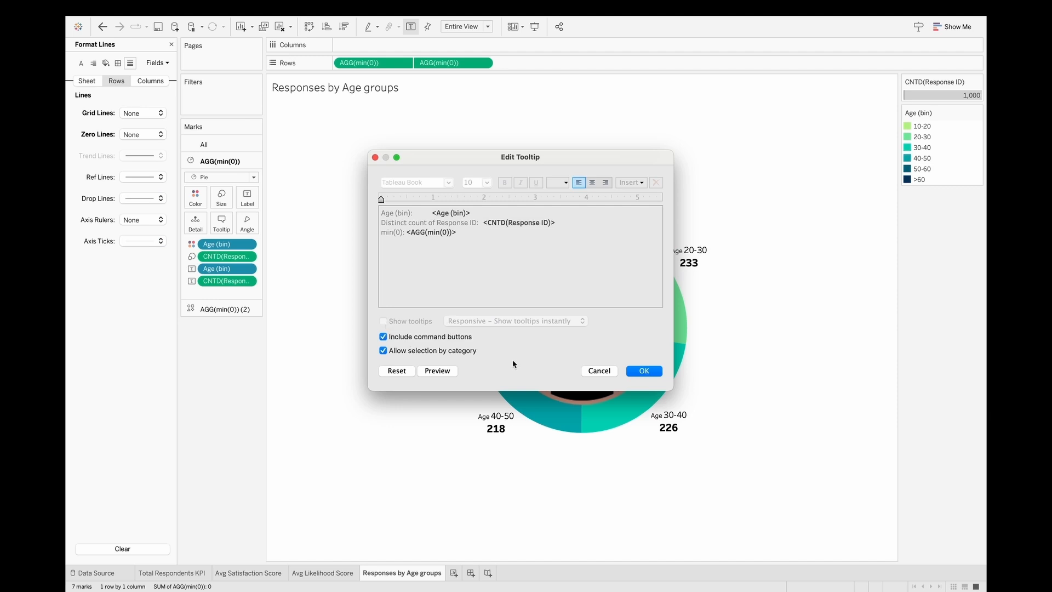
{"action": "left_click", "coordinate": [408, 371]}
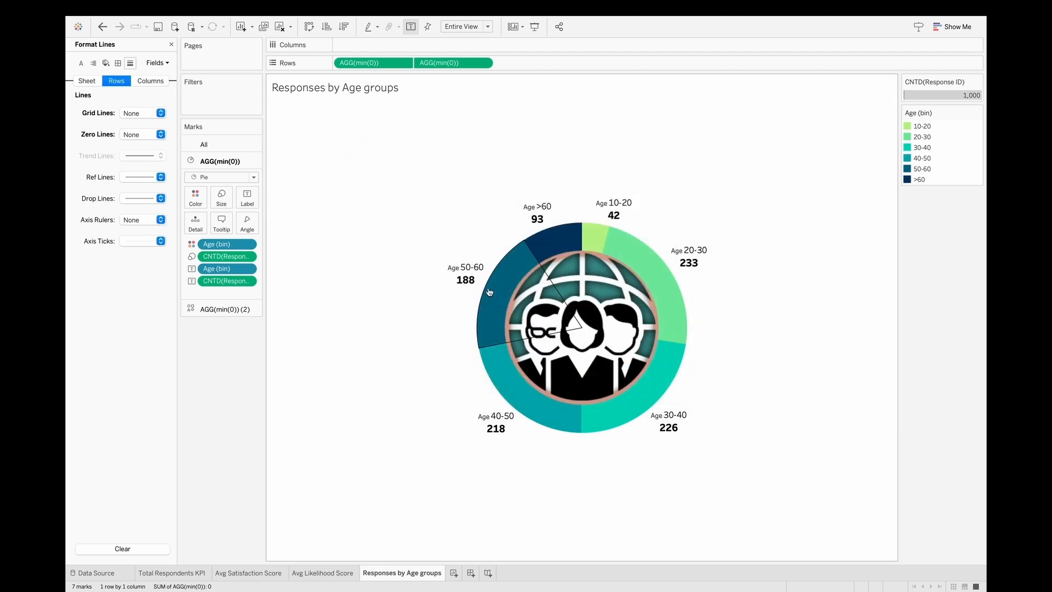
{"action": "right_click", "coordinate": [216, 270]}
{"action": "left_click", "coordinate": [212, 269]}
{"action": "left_click_drag", "start_coordinate": [211, 269], "coordinate": [221, 220]}
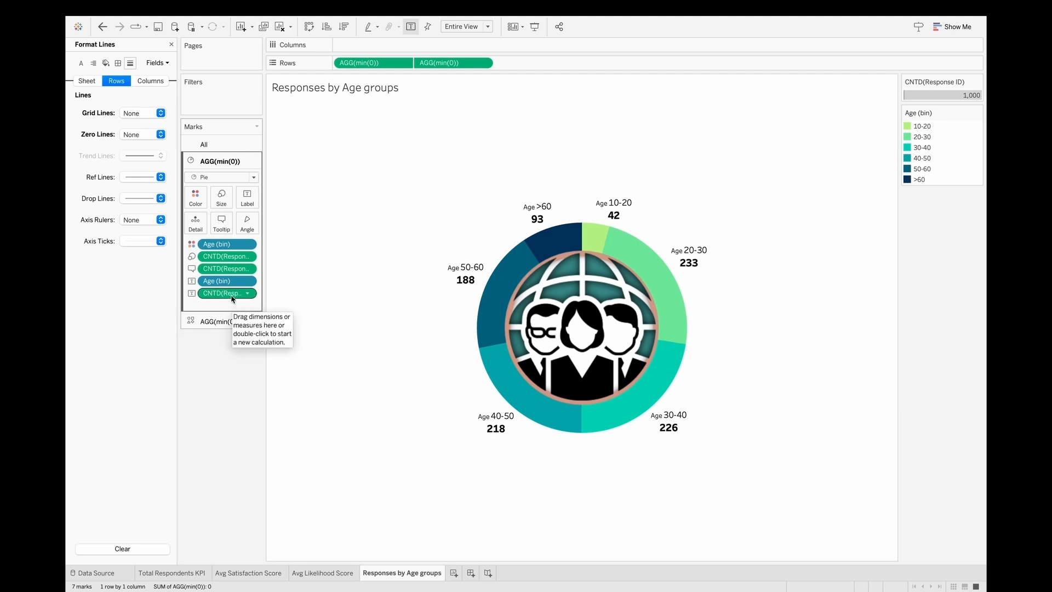
- Turn the distinct count of Response ID in the pie's tooltip into a percent-of-total quick table calculation
{"action": "right_click", "coordinate": [237, 270]}
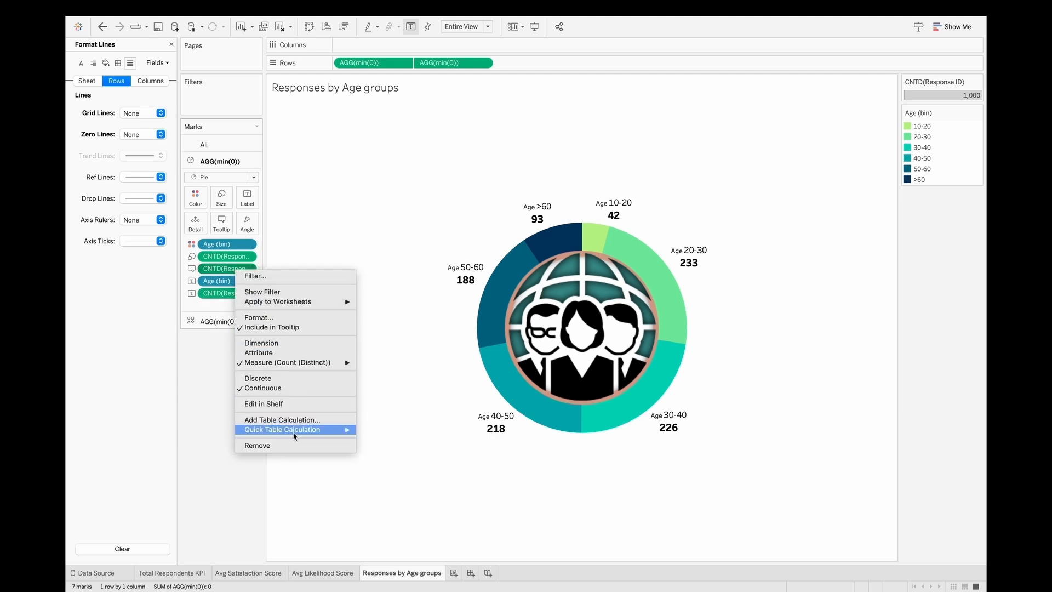
{"action": "mouse_move", "coordinate": [294, 433]}
{"action": "left_click", "coordinate": [395, 458]}
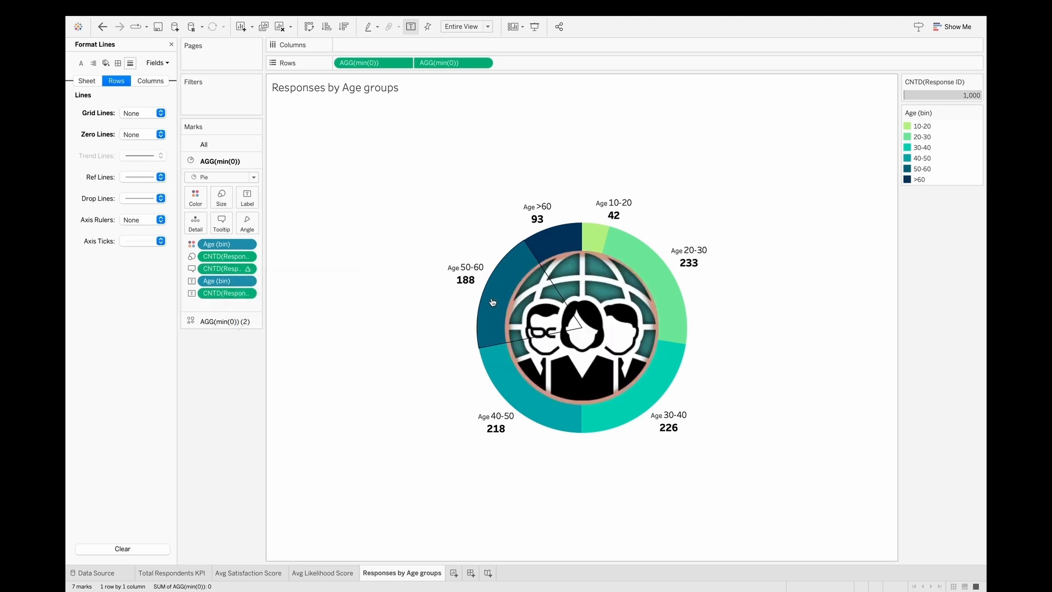
- Review the first pie's tooltip text, and enable tooltips for all marks on the sheet
{"action": "left_click", "coordinate": [219, 227]}
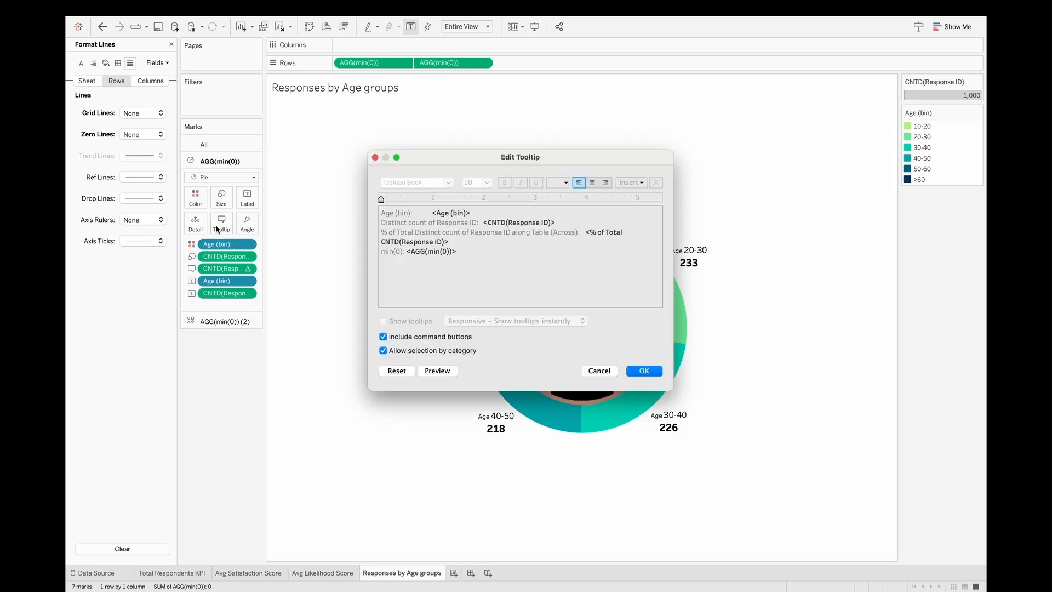
{"action": "left_click", "coordinate": [438, 372]}
{"action": "left_click", "coordinate": [644, 371]}
{"action": "left_click", "coordinate": [202, 145]}
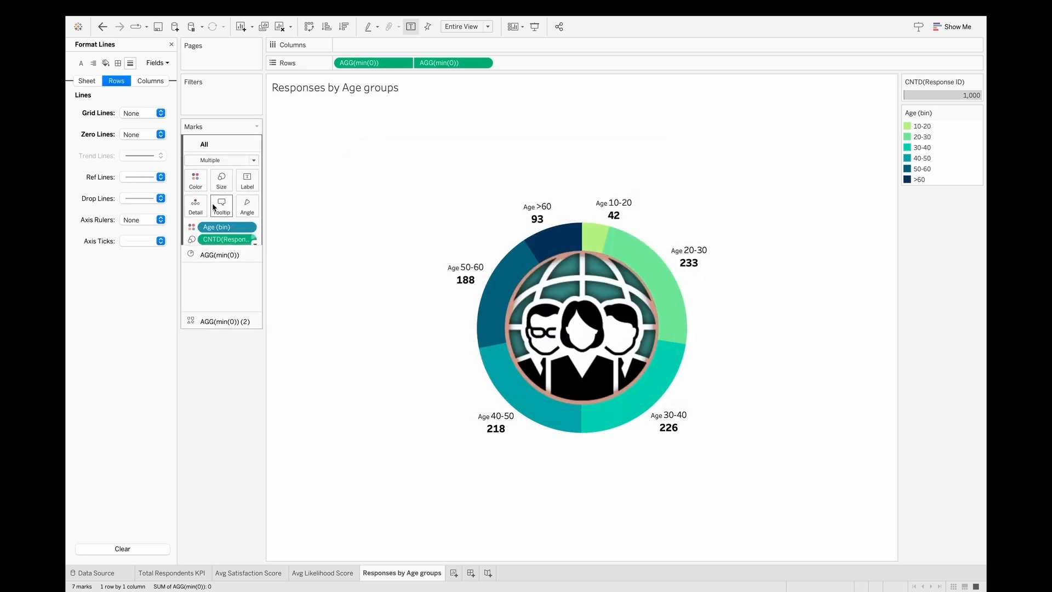
{"action": "left_click", "coordinate": [216, 207]}
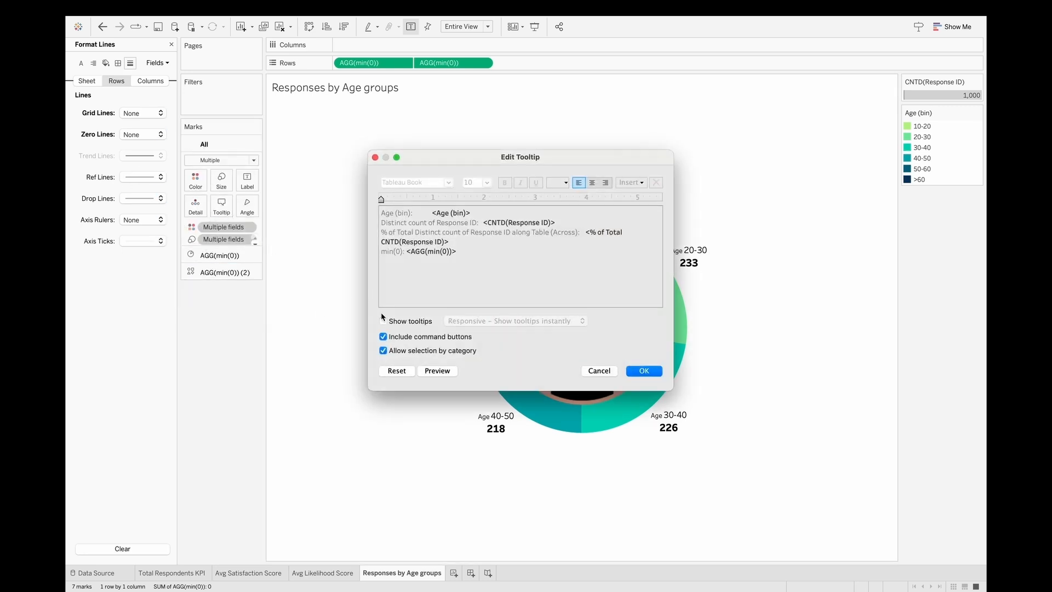
{"action": "left_click", "coordinate": [384, 321]}
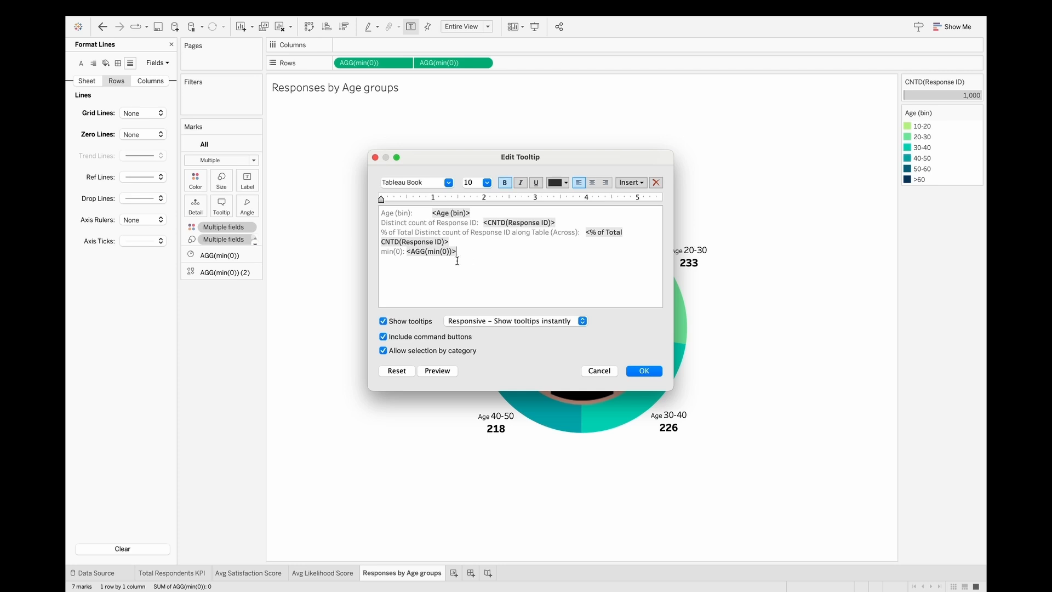
- Delete the plain distinct count of Response ID and min(0) lines from the tooltip text
{"action": "left_click_drag", "start_coordinate": [458, 251], "coordinate": [379, 223]}
{"action": "key", "text": "BackSpace"}
{"action": "key", "text": "BackSpace"}
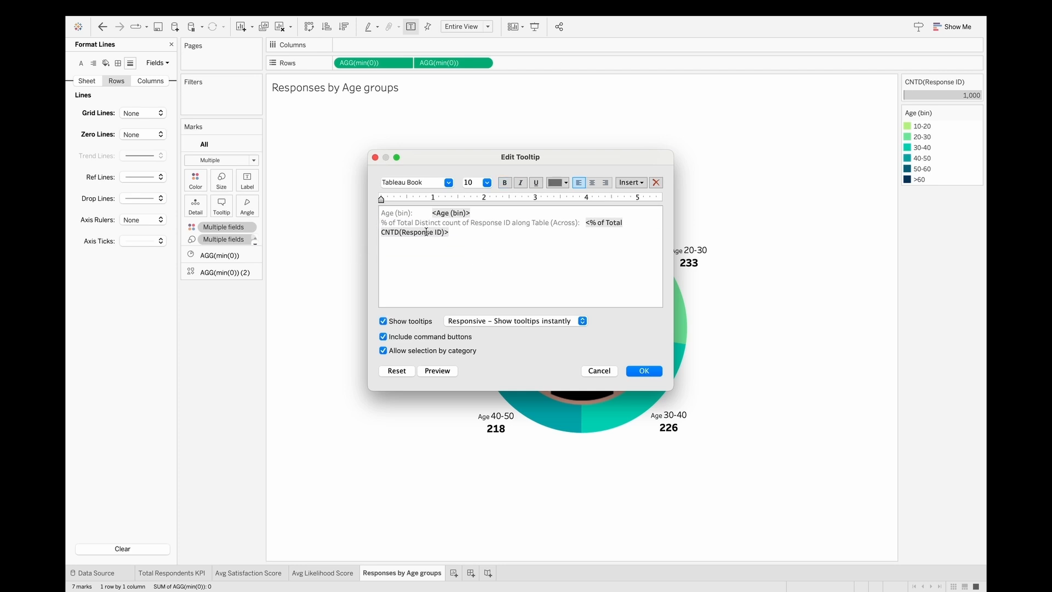
- Relabel the tooltip's percent-of-total line as "Percentage:" and shorten the "Age (bin)" label to "Age"
{"action": "left_click", "coordinate": [578, 223], "text": "shift"}
{"action": "type", "text": "Percen"}
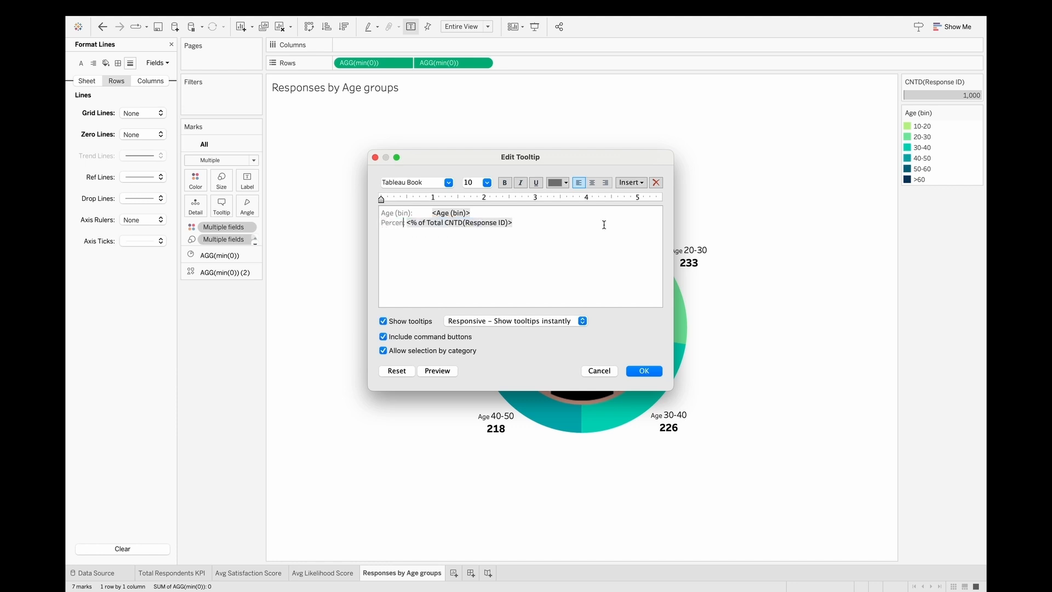
{"action": "type", "text": "tage:"}
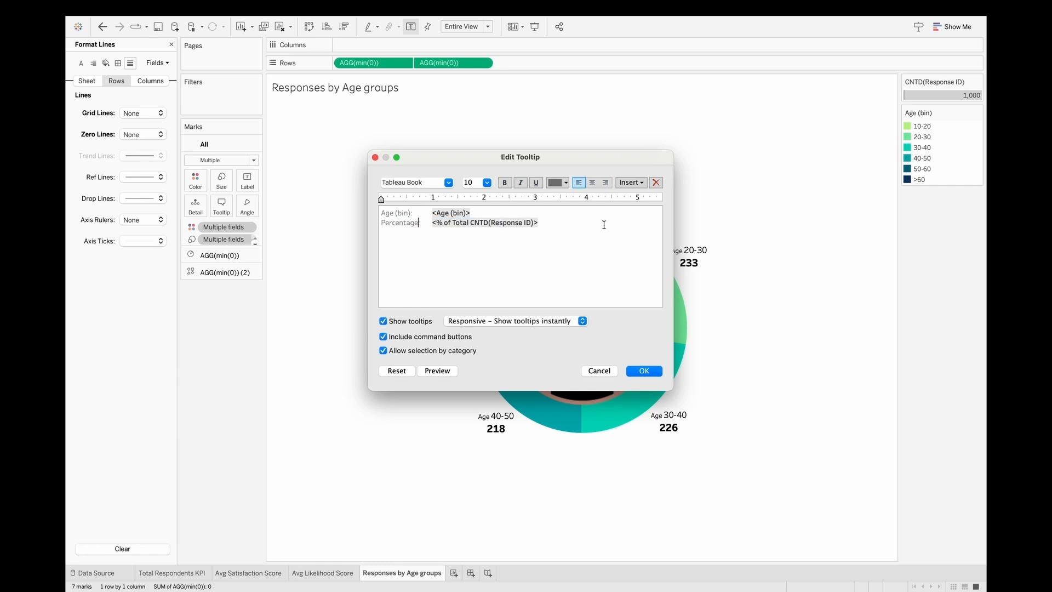
{"action": "double_click", "coordinate": [403, 213]}
{"action": "key", "text": "BackSpace"}
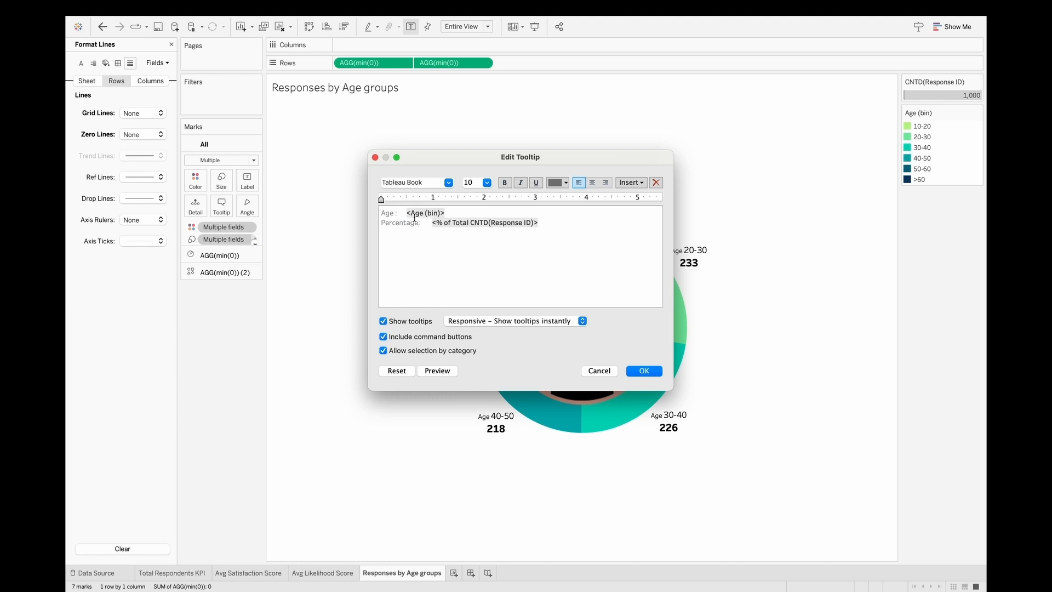
{"action": "left_click", "coordinate": [650, 370]}
{"action": "mouse_move", "coordinate": [678, 310]}
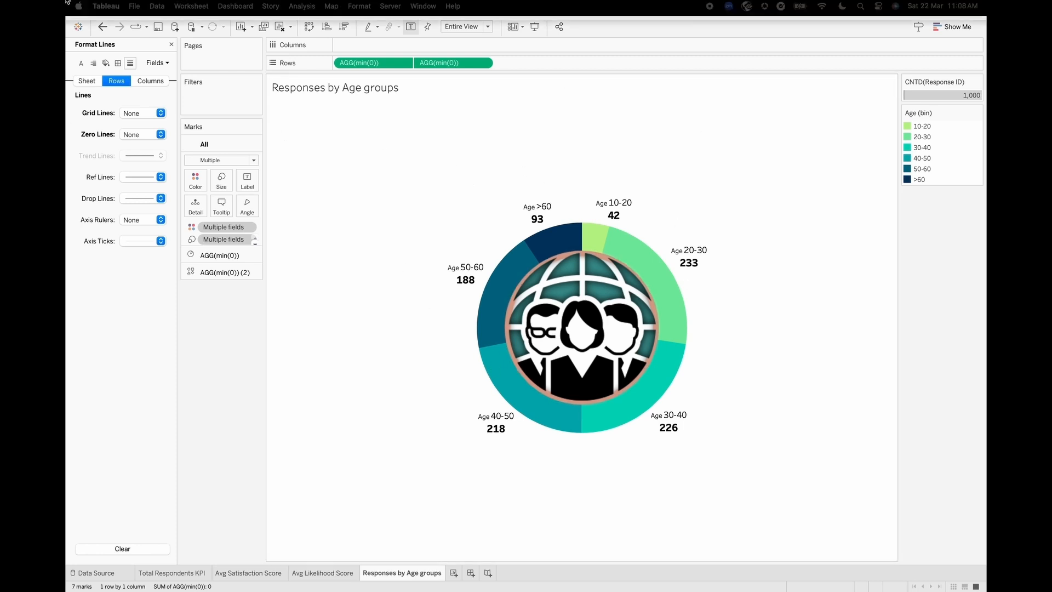
- Add a new worksheet named "Likelihood to recommend by Products"
{"action": "left_click", "coordinate": [453, 573]}
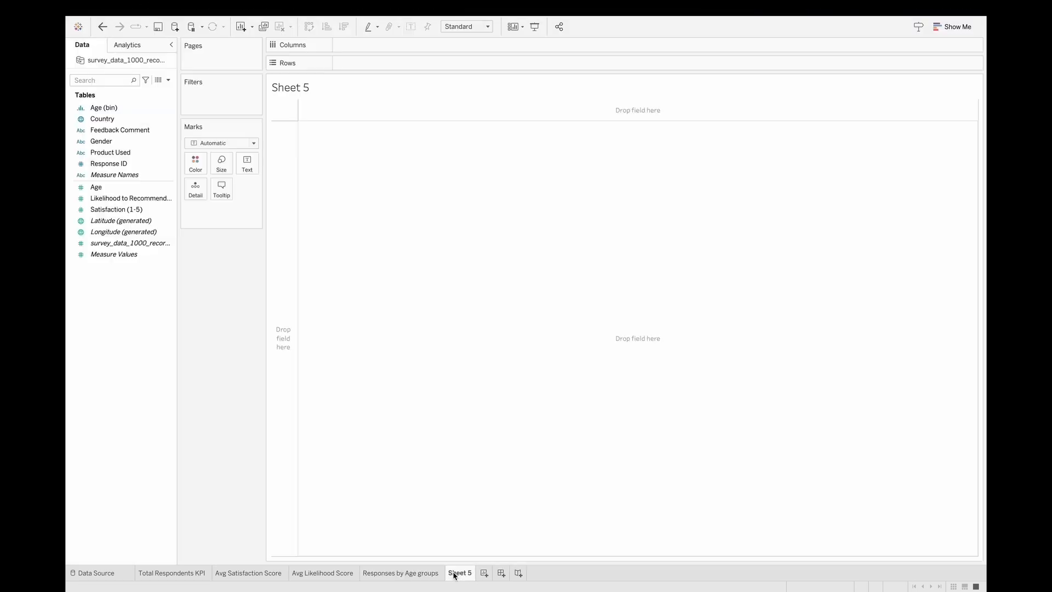
{"action": "double_click", "coordinate": [454, 573]}
{"action": "type", "text": "Likelihood by"}
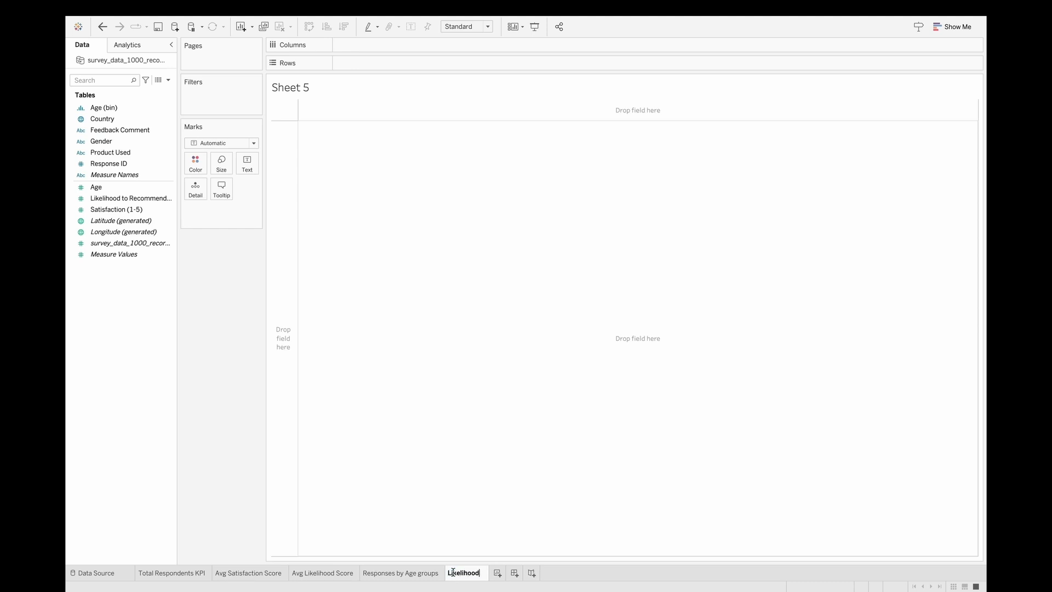
{"action": "key", "text": "BackSpace"}
{"action": "key", "text": "BackSpace"}
{"action": "type", "text": "to reco"}
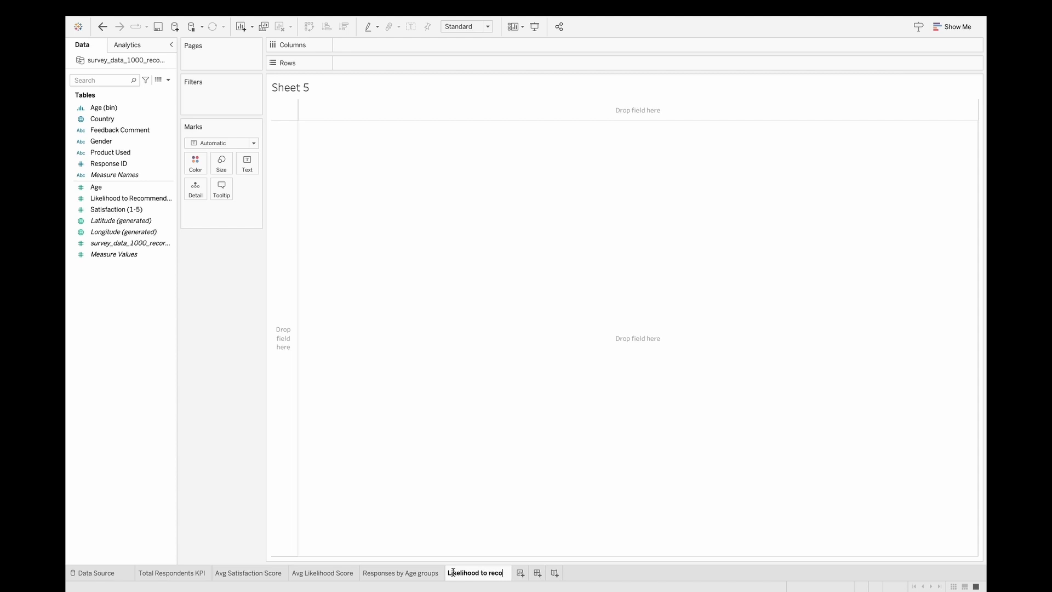
{"action": "type", "text": "mmend b"}
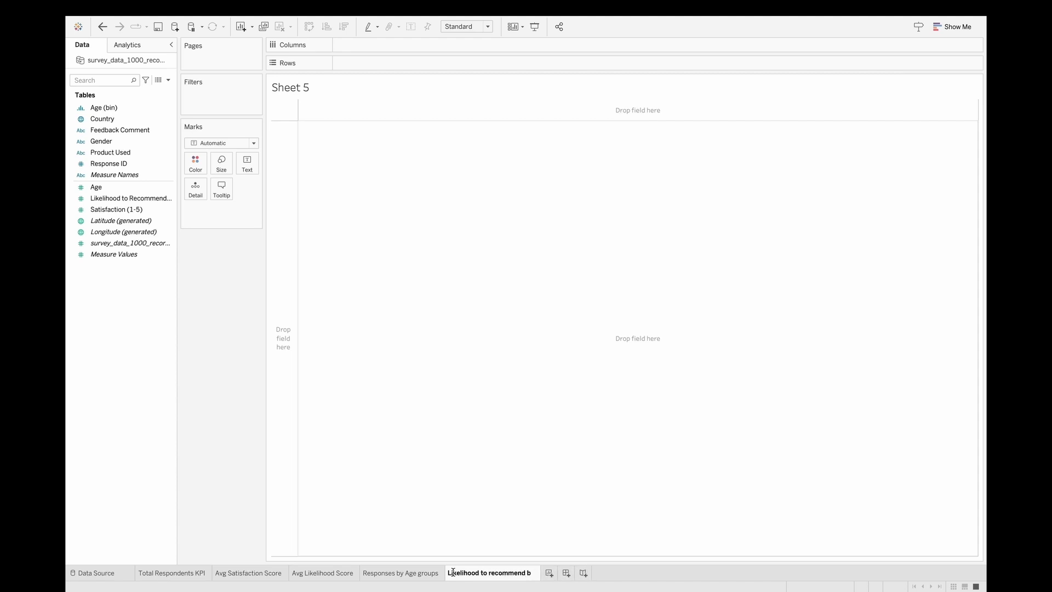
{"action": "type", "text": "y Products"}
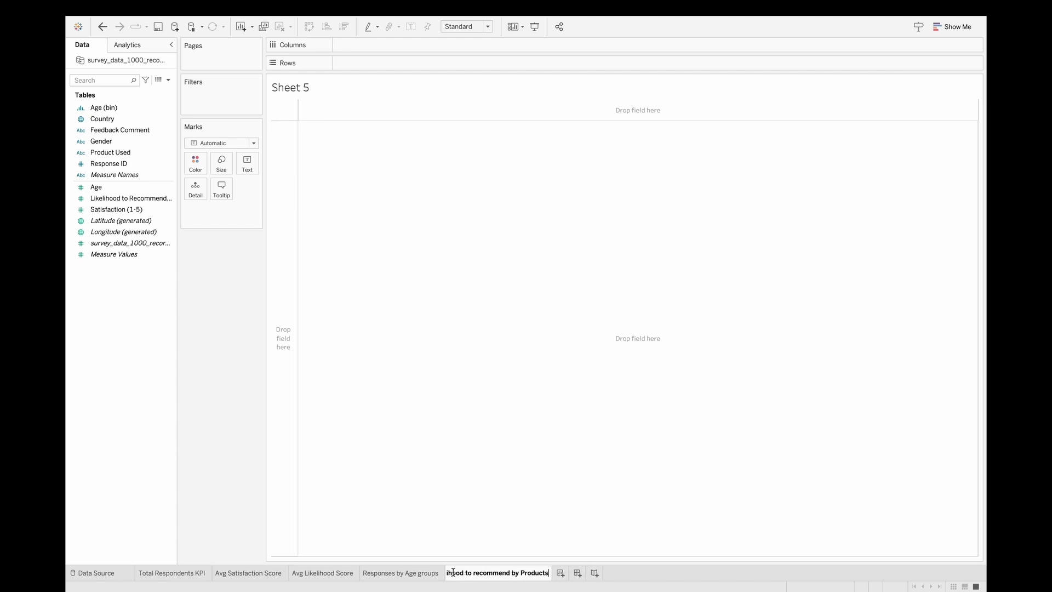
{"action": "key", "text": "Return"}
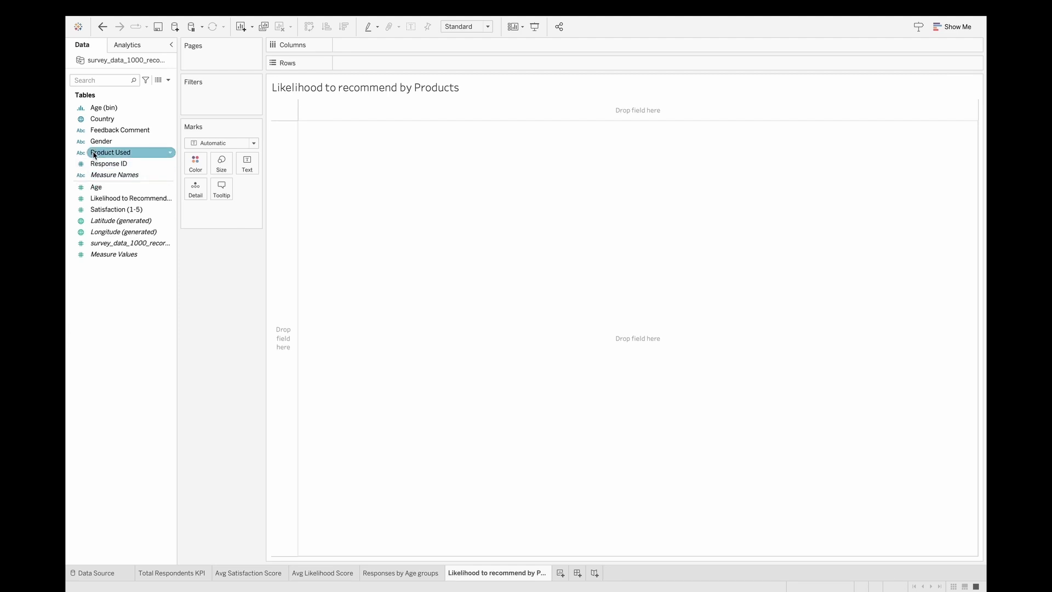
- Build the rows from Product Used and Likelihood to Recommend (1-10), making the latter discrete and aggregated as a median
{"action": "left_click_drag", "start_coordinate": [93, 155], "coordinate": [403, 65]}
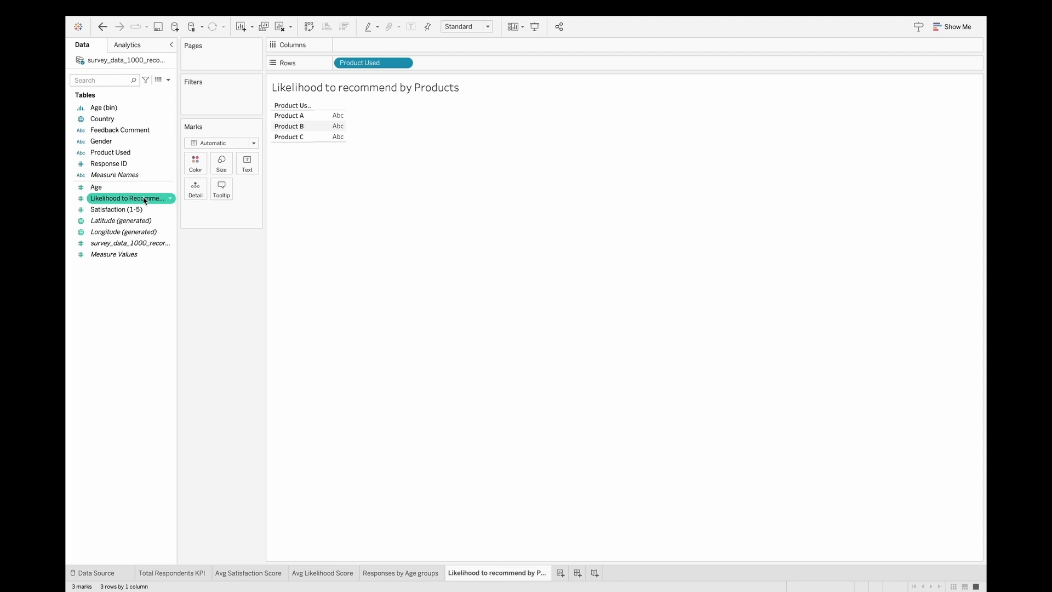
{"action": "left_click_drag", "start_coordinate": [143, 198], "coordinate": [437, 62]}
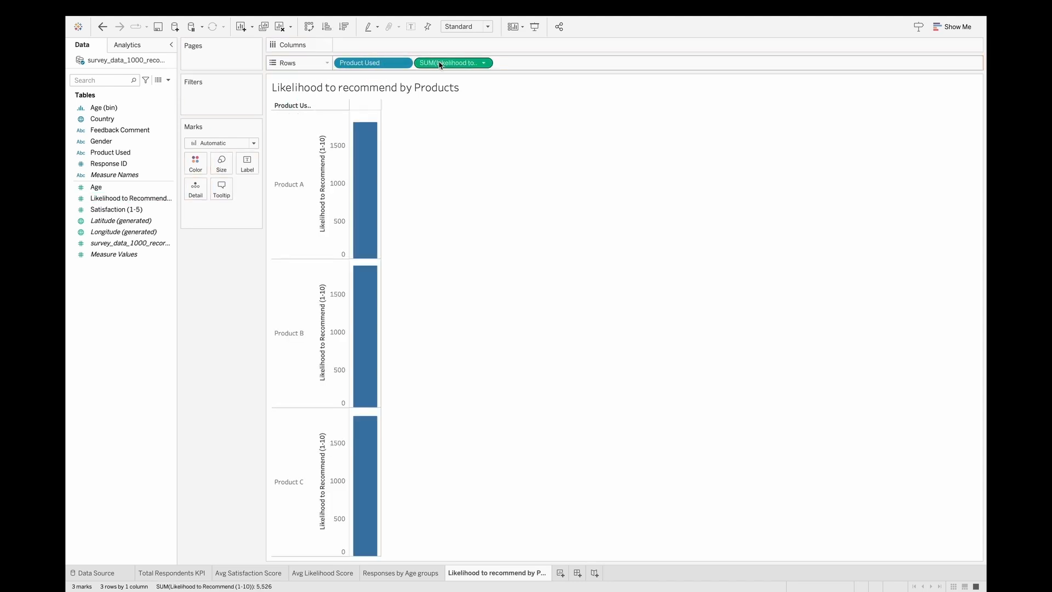
{"action": "right_click", "coordinate": [441, 62]}
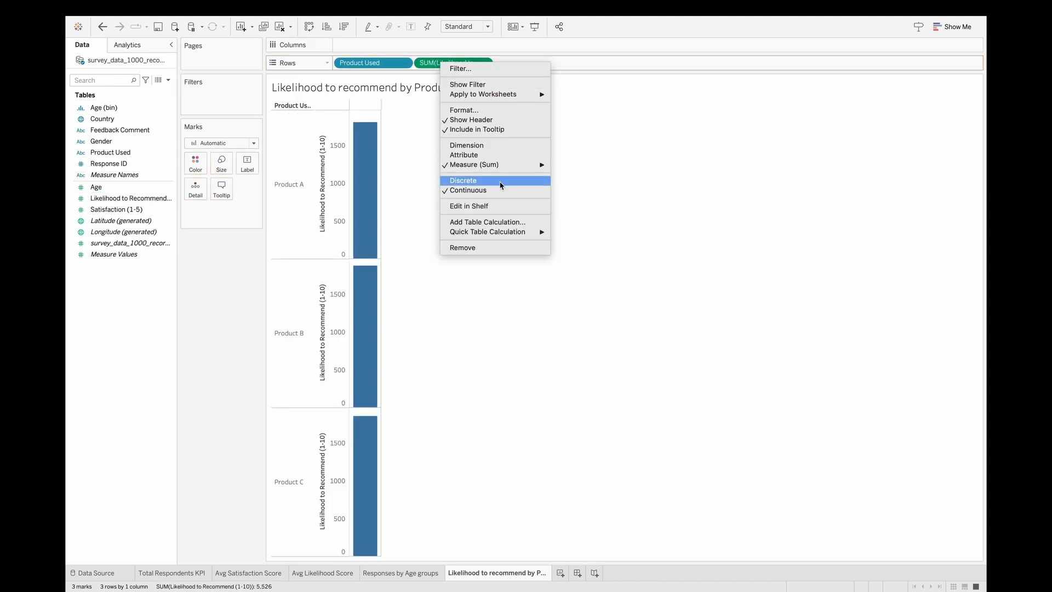
{"action": "left_click", "coordinate": [500, 182]}
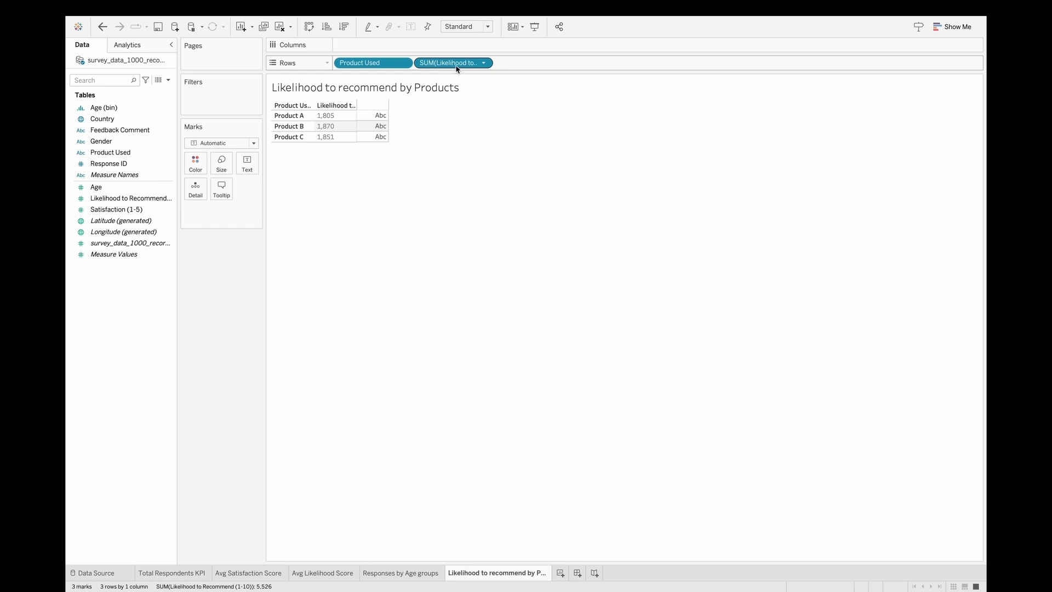
{"action": "right_click", "coordinate": [457, 66]}
{"action": "mouse_move", "coordinate": [544, 189]}
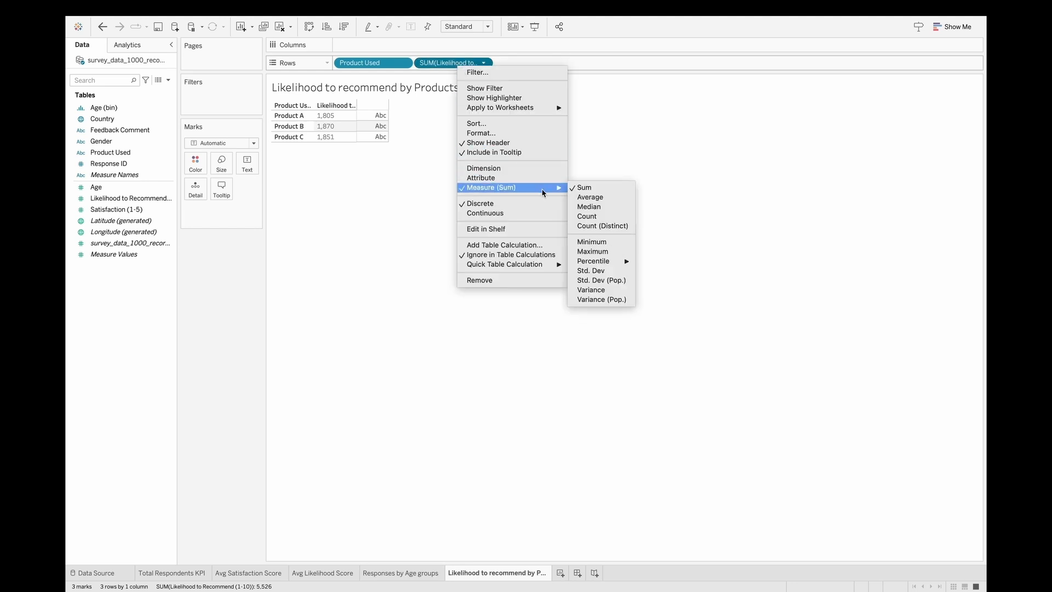
{"action": "left_click", "coordinate": [586, 209]}
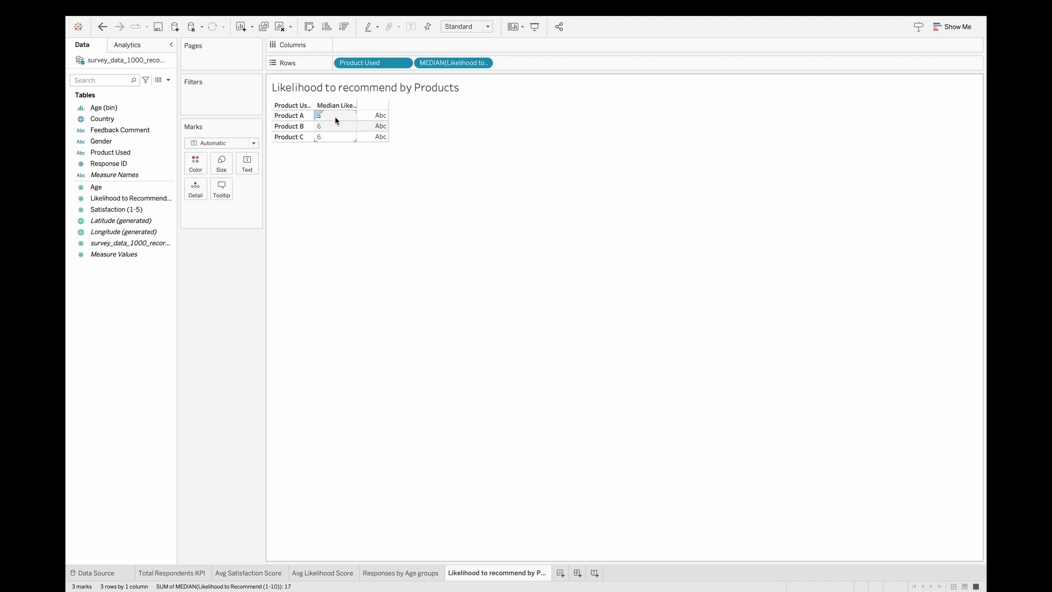
- Move Product Used to the columns and the median likelihood from the rows to the marks as text
{"action": "left_click_drag", "start_coordinate": [359, 63], "coordinate": [361, 45]}
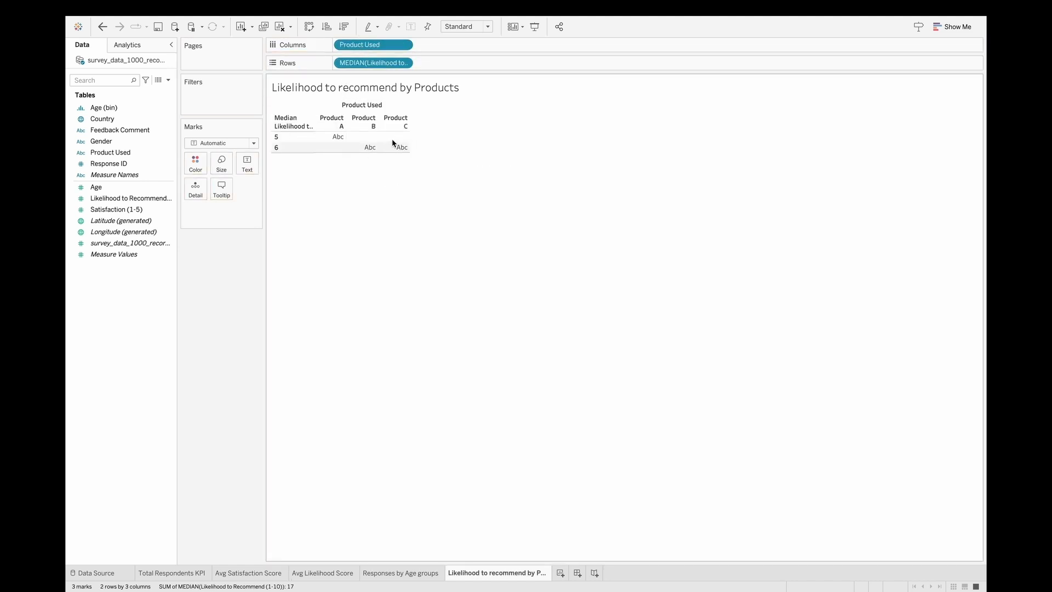
{"action": "left_click_drag", "start_coordinate": [276, 141], "coordinate": [244, 155]}
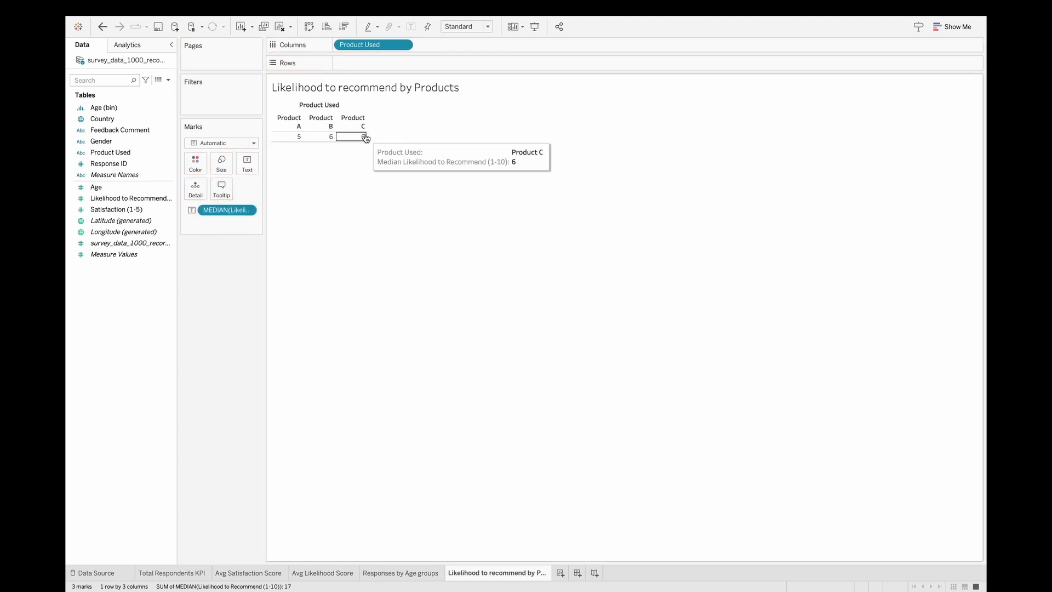
- Fit the sheet to Entire View and change the mark type to Shape, keeping the median likelihood as the label
{"action": "left_click", "coordinate": [459, 27]}
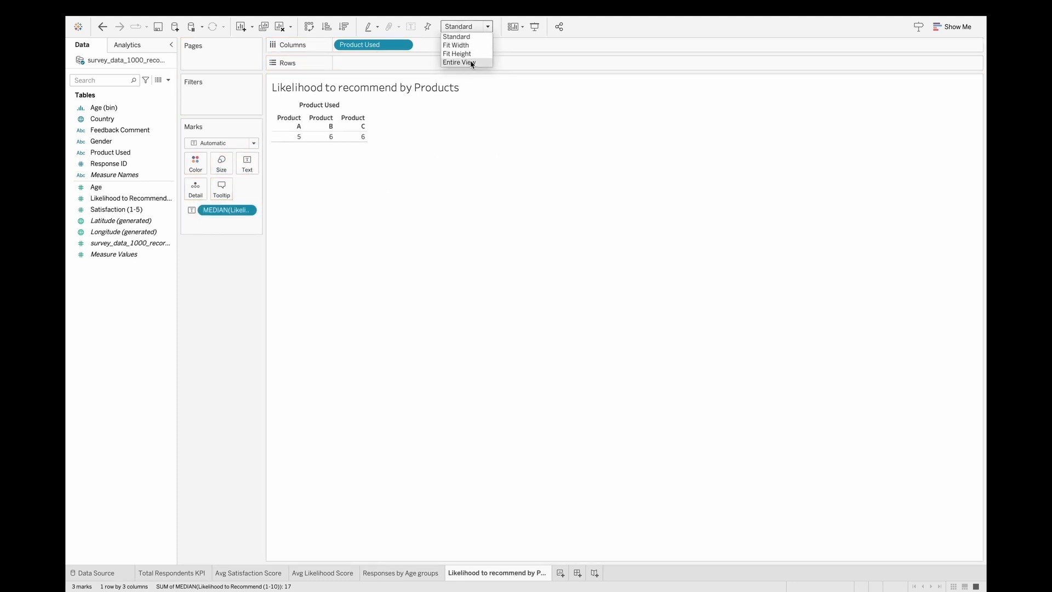
{"action": "left_click", "coordinate": [471, 64]}
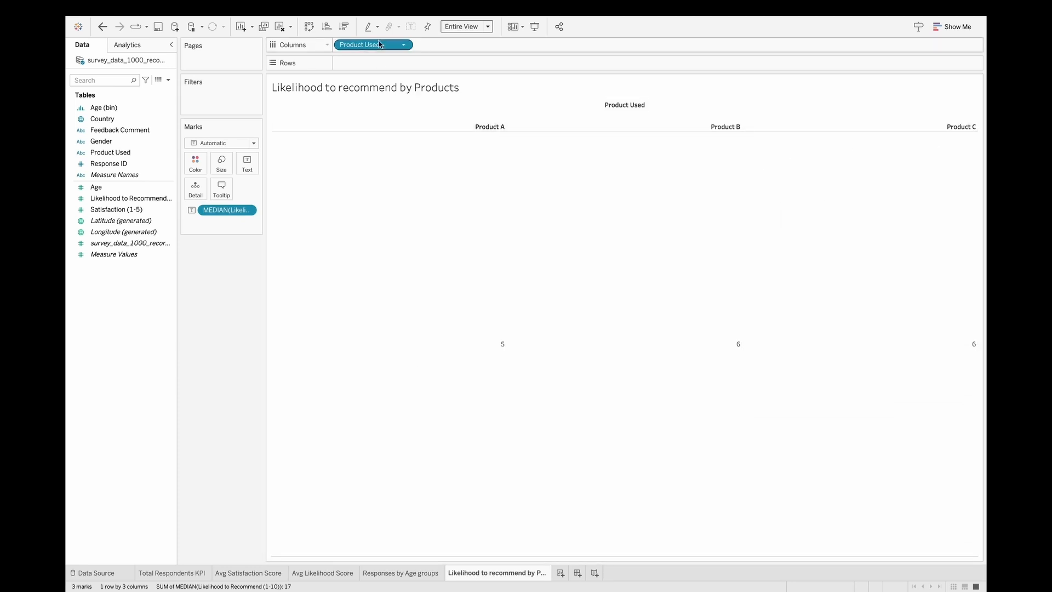
{"action": "left_click", "coordinate": [244, 143]}
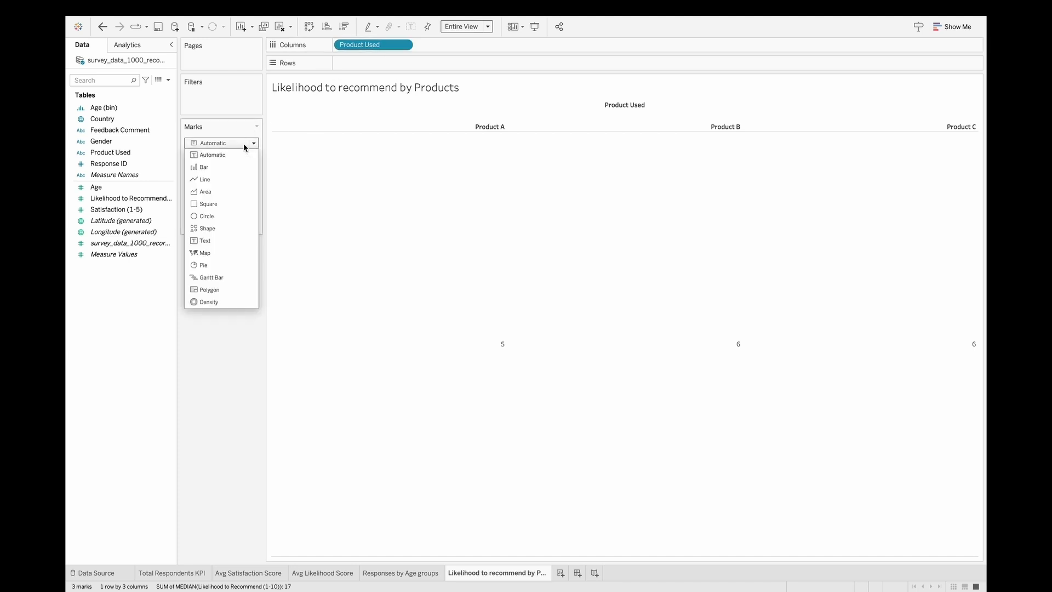
{"action": "left_click", "coordinate": [202, 228]}
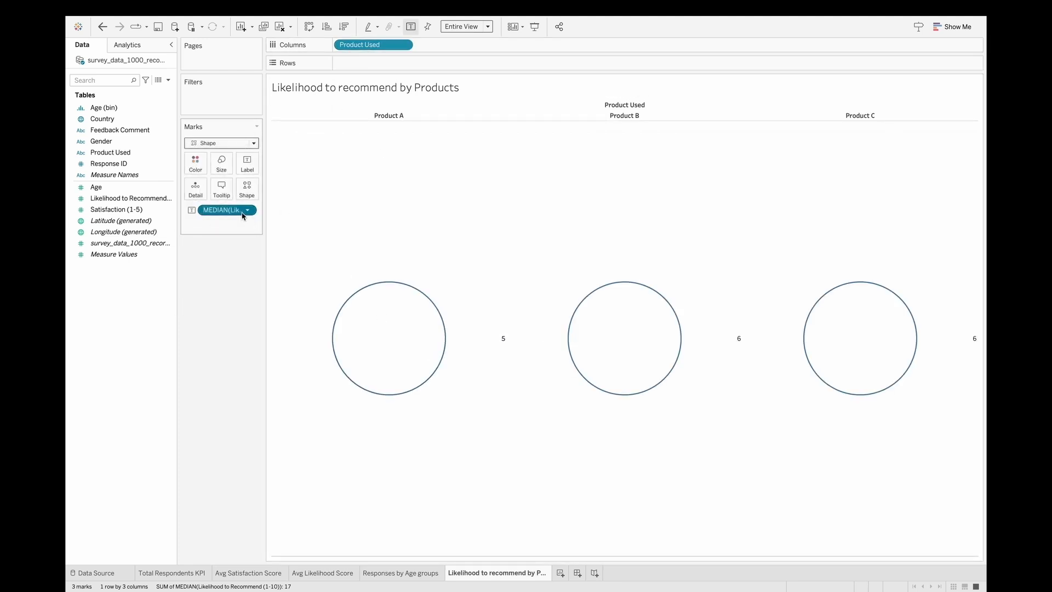
{"action": "left_click_drag", "start_coordinate": [247, 211], "coordinate": [253, 173]}
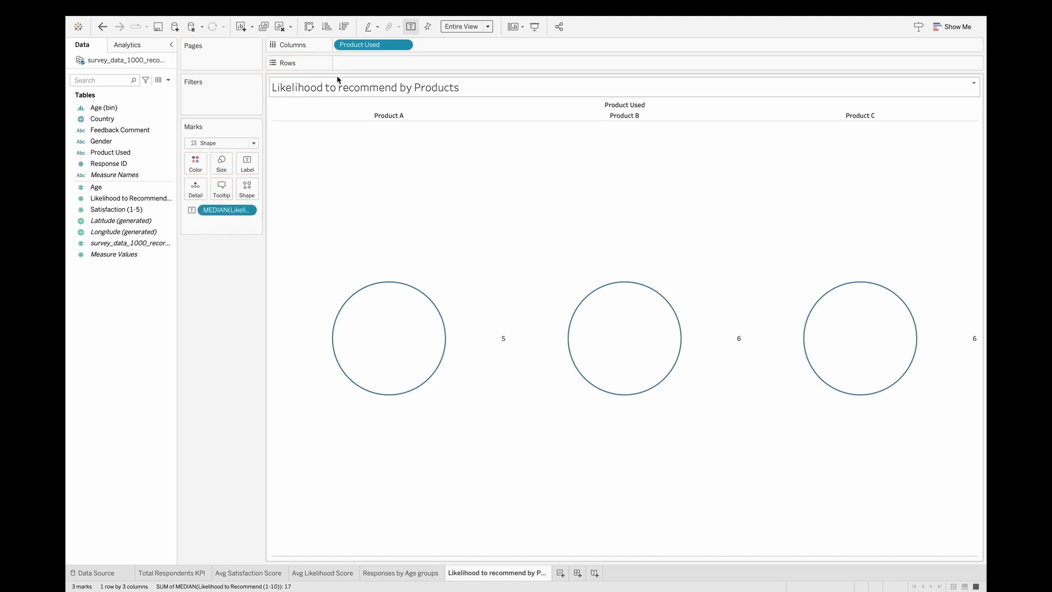
- Add Product Used to the mark label and align the labels to the bottom center
{"action": "left_click_drag", "start_coordinate": [342, 44], "coordinate": [248, 172]}
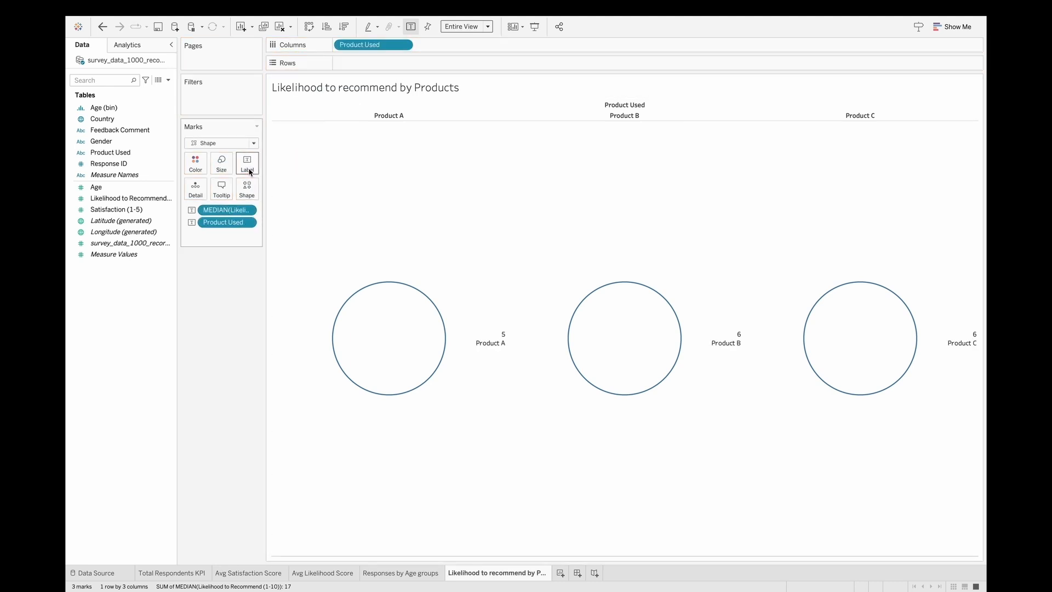
{"action": "left_click", "coordinate": [248, 169]}
{"action": "left_click", "coordinate": [310, 253]}
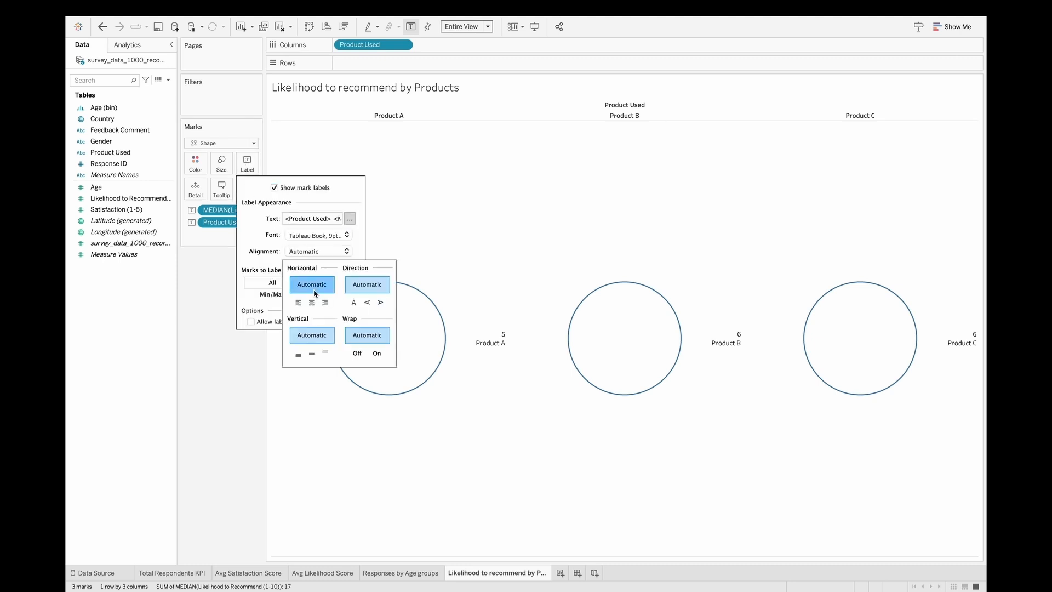
{"action": "left_click", "coordinate": [312, 302]}
{"action": "left_click", "coordinate": [299, 355]}
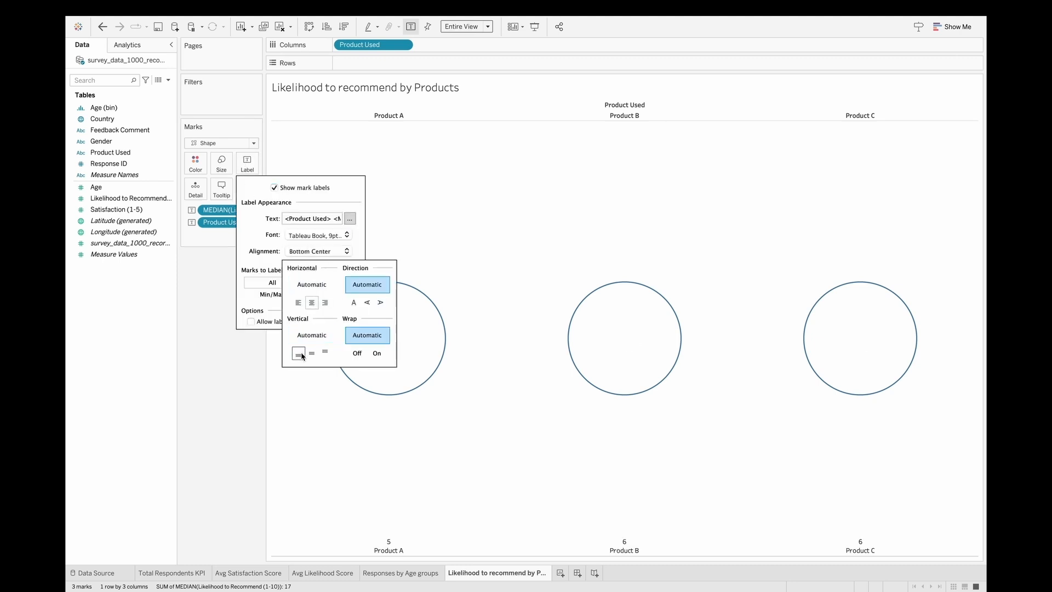
- Set the Product Used text in the mark label to font size 12
{"action": "left_click", "coordinate": [350, 219]}
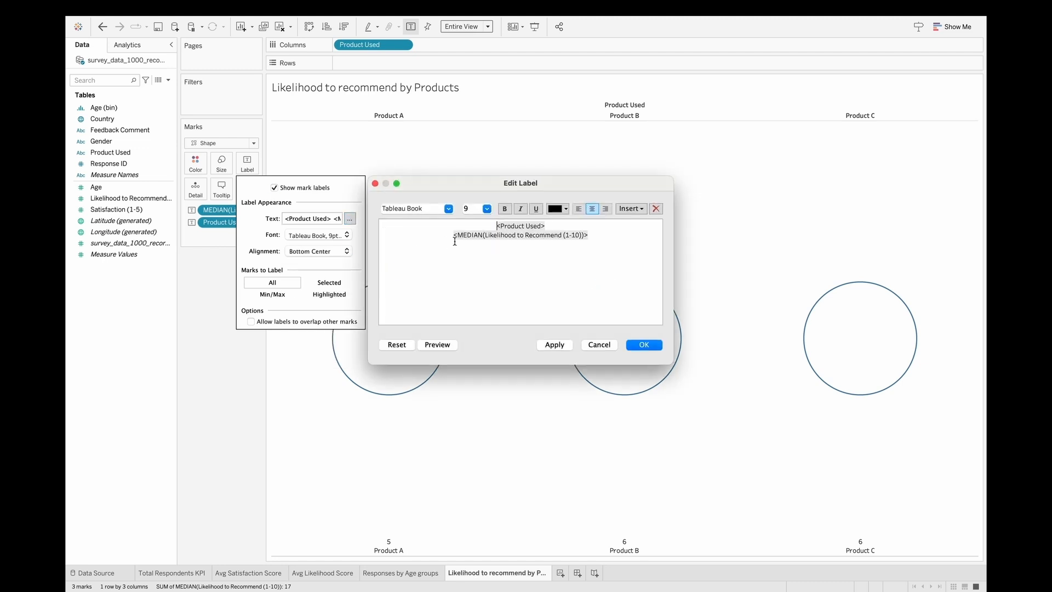
{"action": "left_click_drag", "start_coordinate": [554, 226], "coordinate": [465, 223]}
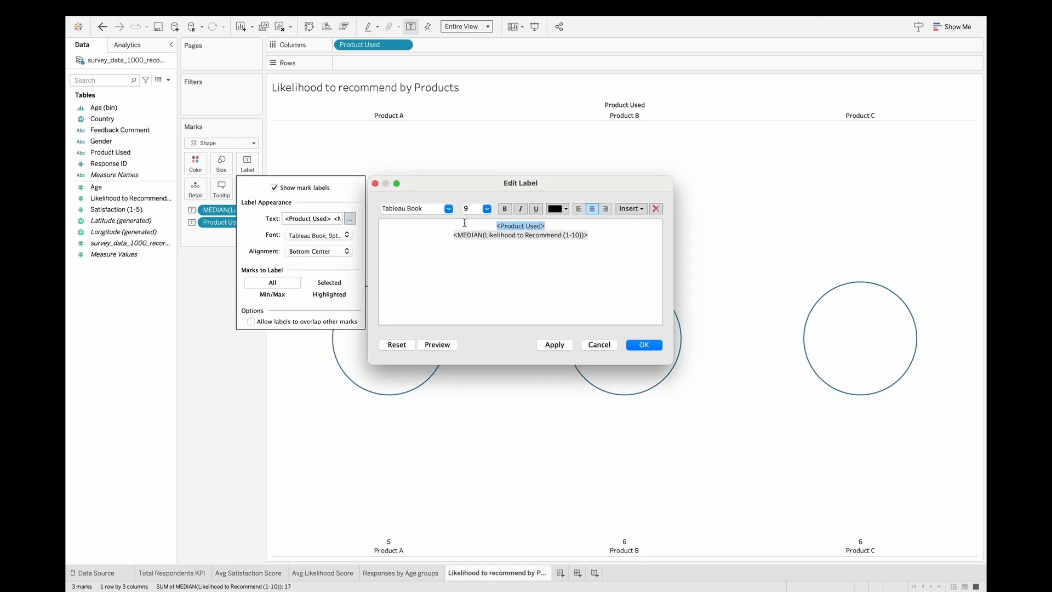
{"action": "left_click", "coordinate": [416, 209]}
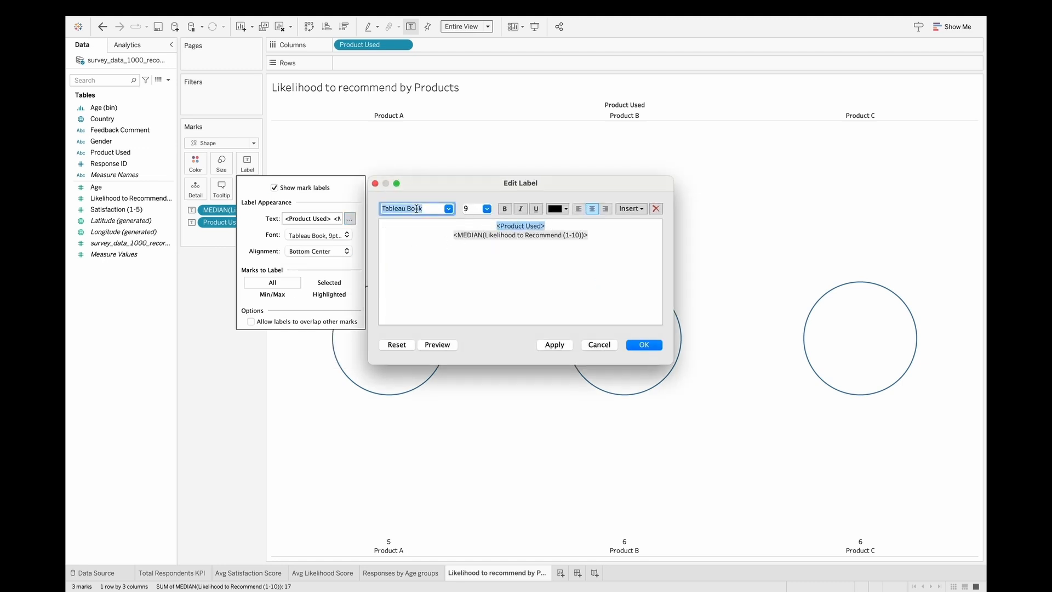
{"action": "left_click", "coordinate": [471, 208]}
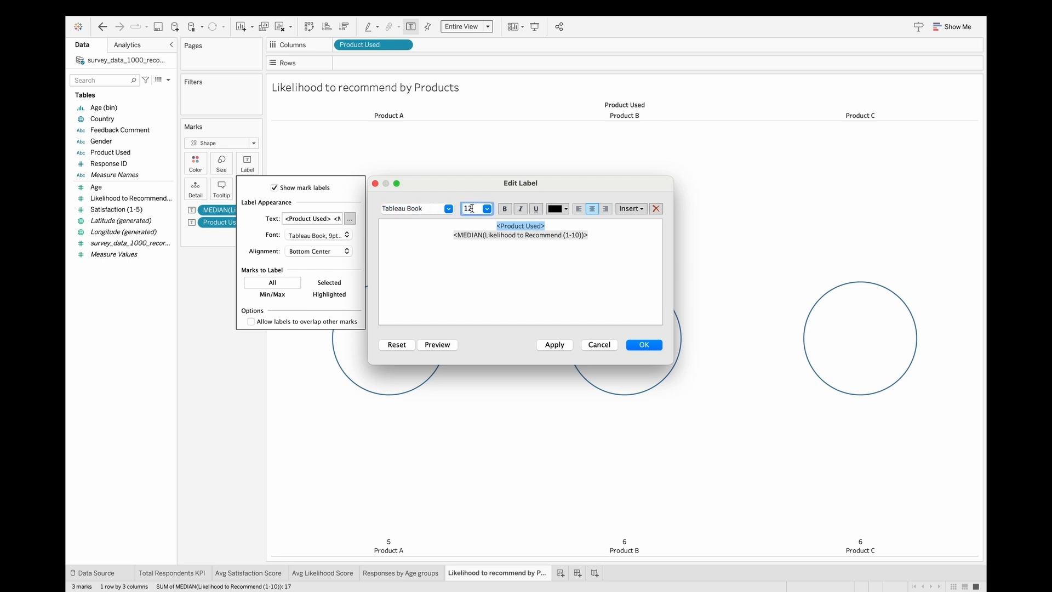
{"action": "key", "text": "Return"}
- Format the median likelihood text in the label as 14 pt Tableau Bold in dark blue and apply the label changes
{"action": "triple_click", "coordinate": [537, 238]}
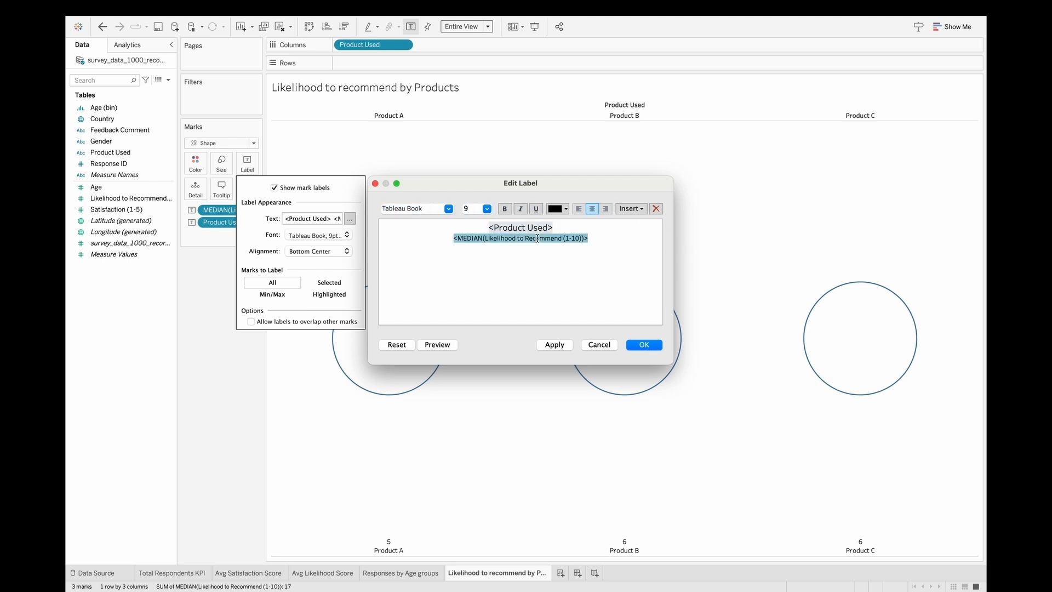
{"action": "left_click", "coordinate": [471, 206]}
{"action": "key", "text": "Return"}
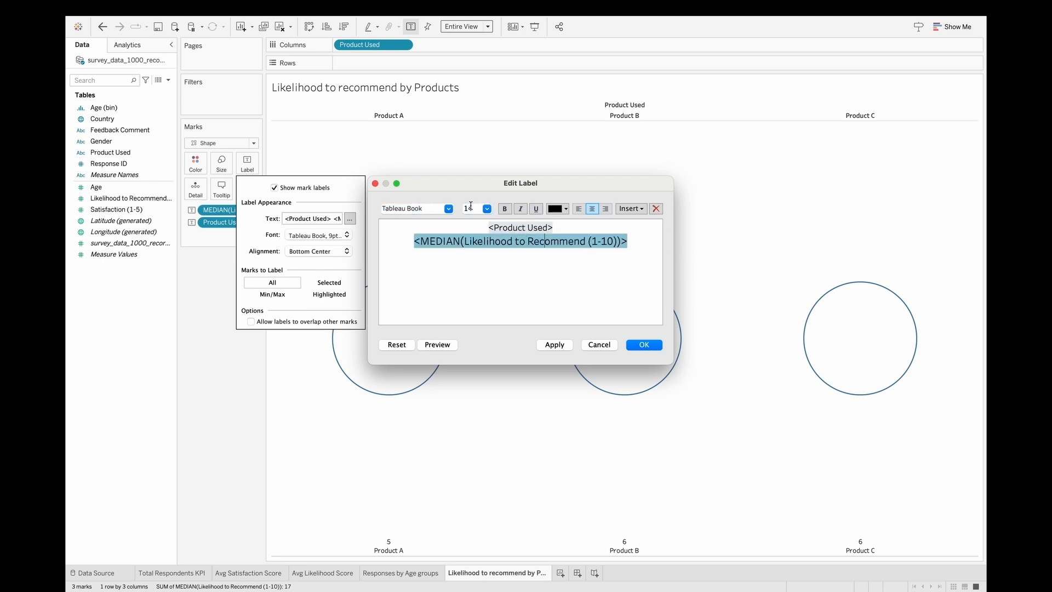
{"action": "double_click", "coordinate": [417, 208]}
{"action": "type", "text": "Bold"}
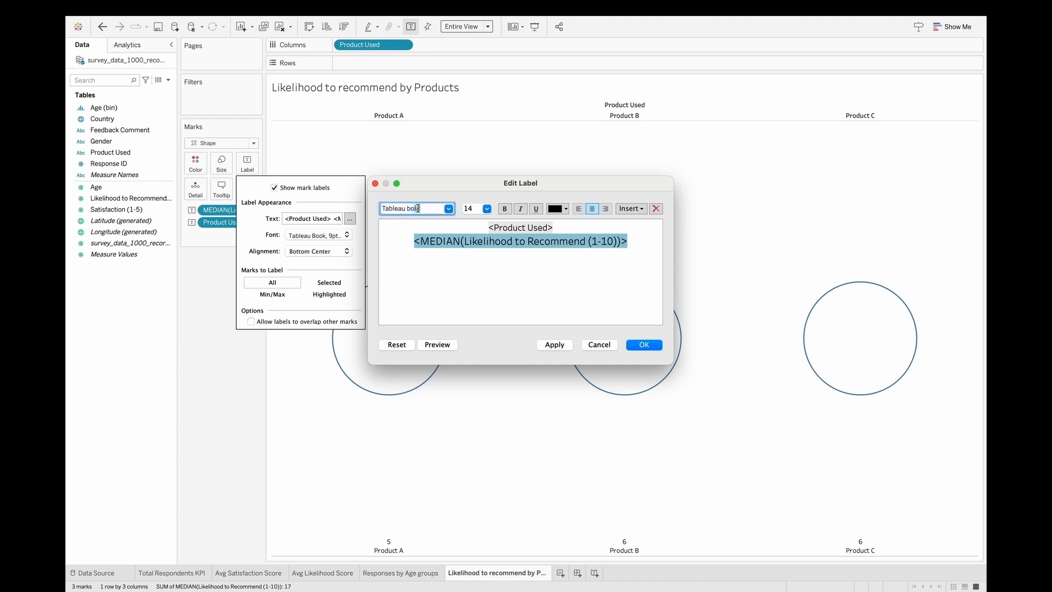
{"action": "key", "text": "Return"}
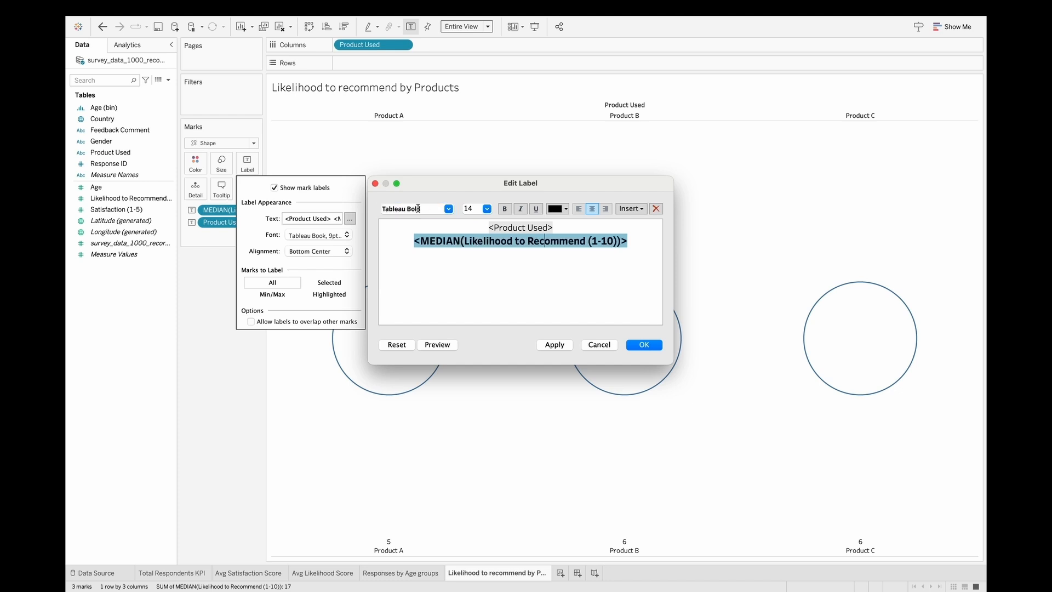
{"action": "left_click", "coordinate": [556, 211]}
{"action": "left_click", "coordinate": [553, 271]}
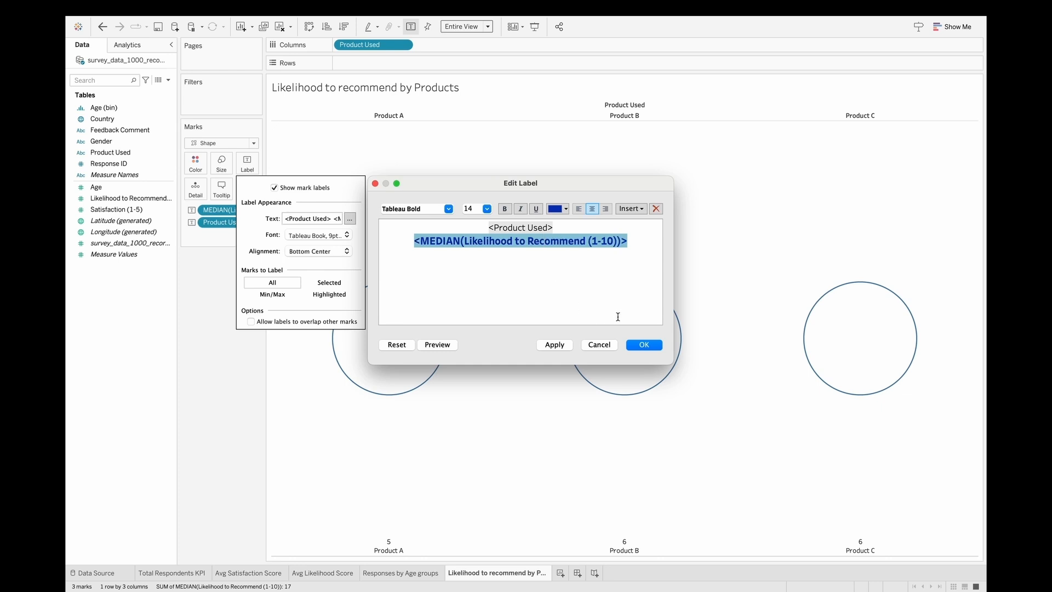
{"action": "left_click", "coordinate": [644, 344]}
- Assign Product Used to the mark shape and choose the AON shape palette for it
{"action": "left_click_drag", "start_coordinate": [110, 153], "coordinate": [246, 187]}
{"action": "left_click", "coordinate": [246, 187]}
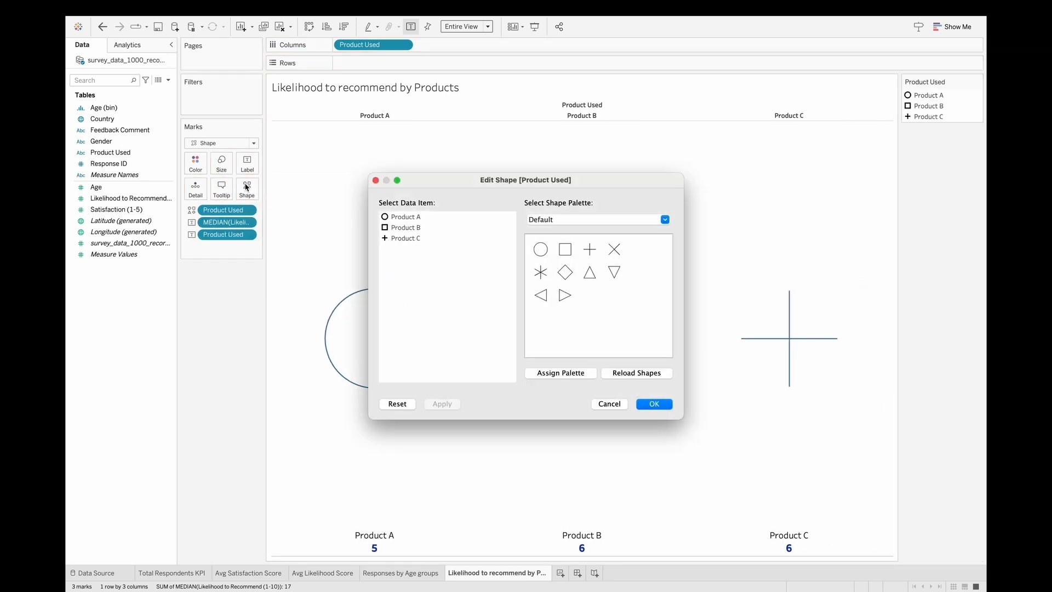
{"action": "left_click", "coordinate": [546, 221]}
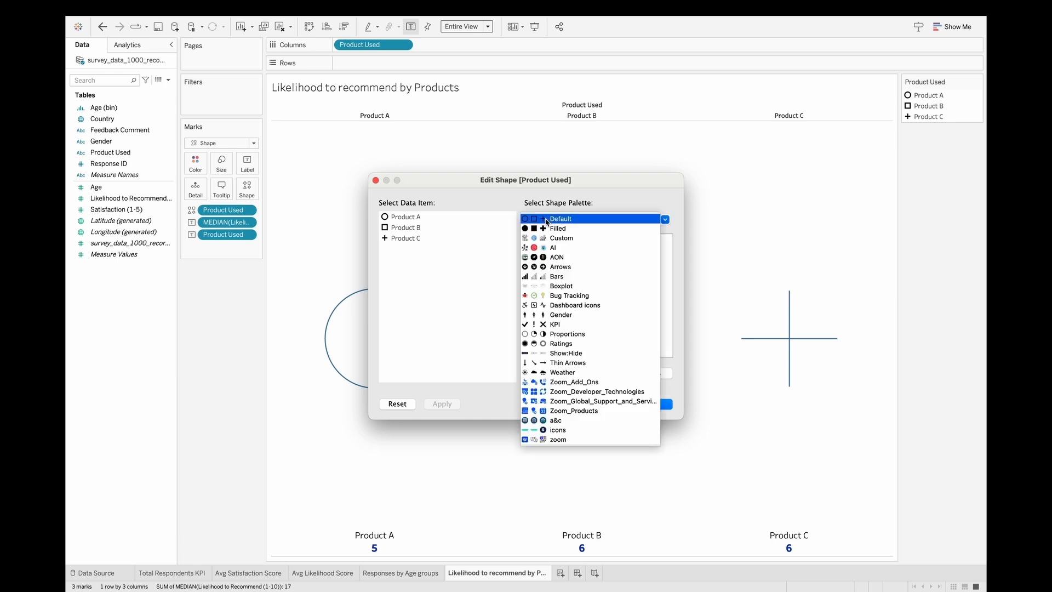
{"action": "left_click", "coordinate": [551, 258]}
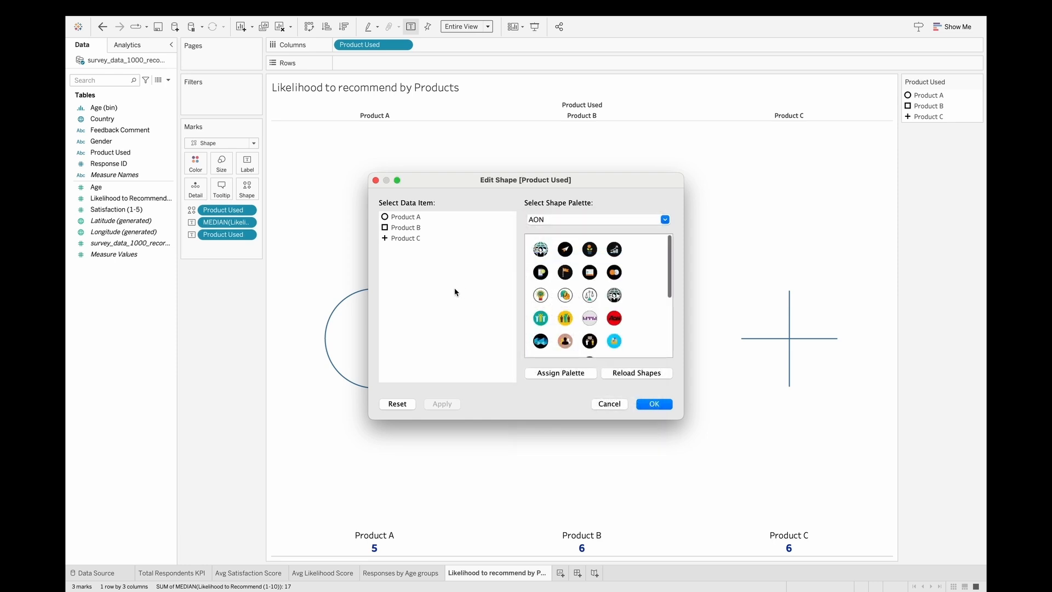
- Assign the money plant icon to Product A, the paper plane to Product B and the dollar-euro coins to Product C
{"action": "left_click", "coordinate": [408, 219]}
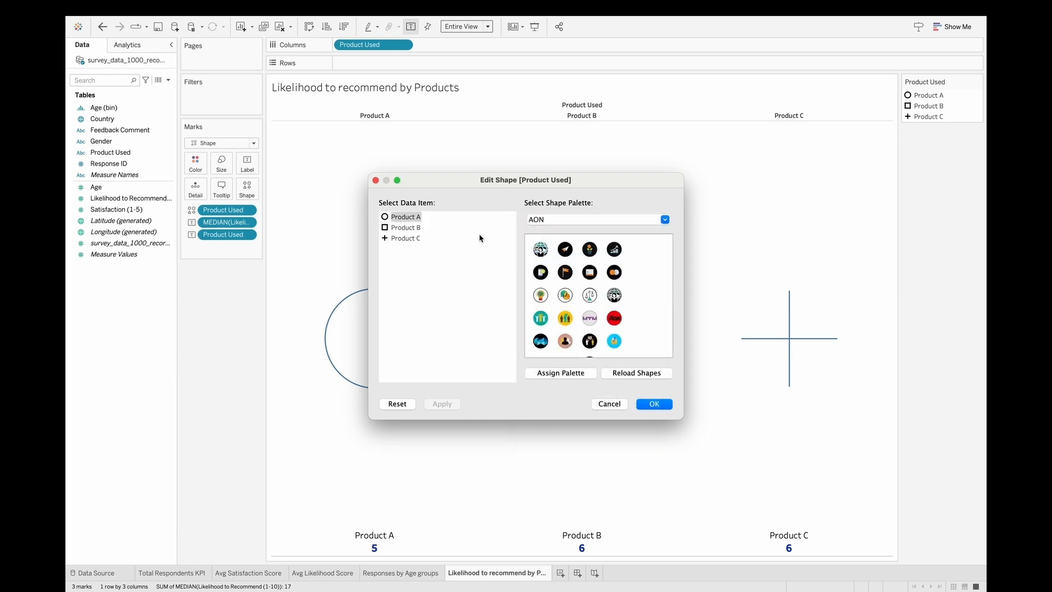
{"action": "left_click", "coordinate": [597, 255]}
{"action": "left_click", "coordinate": [417, 228]}
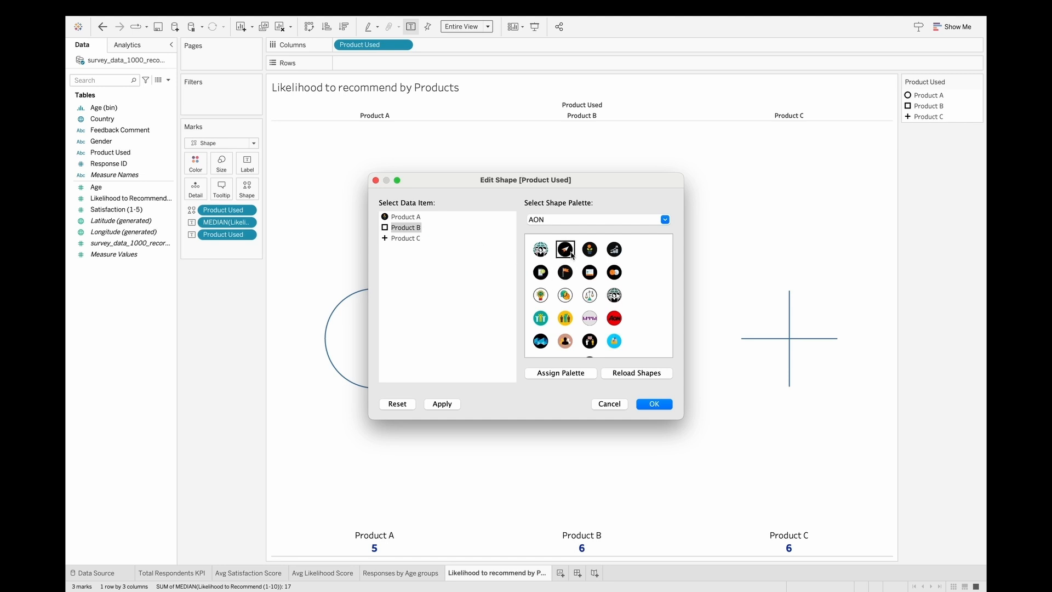
{"action": "left_click", "coordinate": [571, 254]}
{"action": "left_click", "coordinate": [412, 239]}
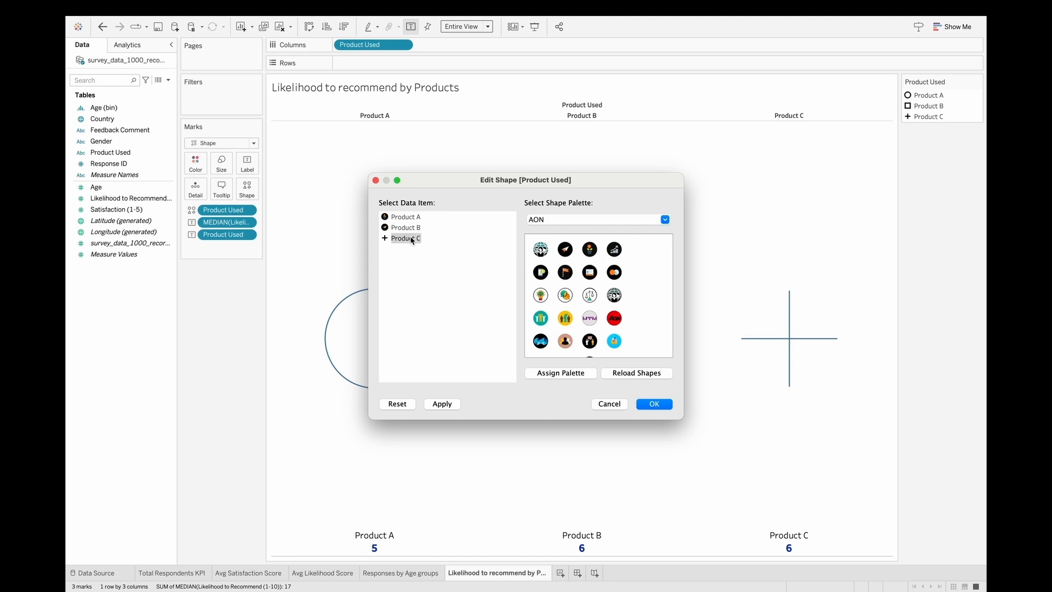
{"action": "left_click", "coordinate": [614, 277]}
{"action": "left_click", "coordinate": [654, 405]}
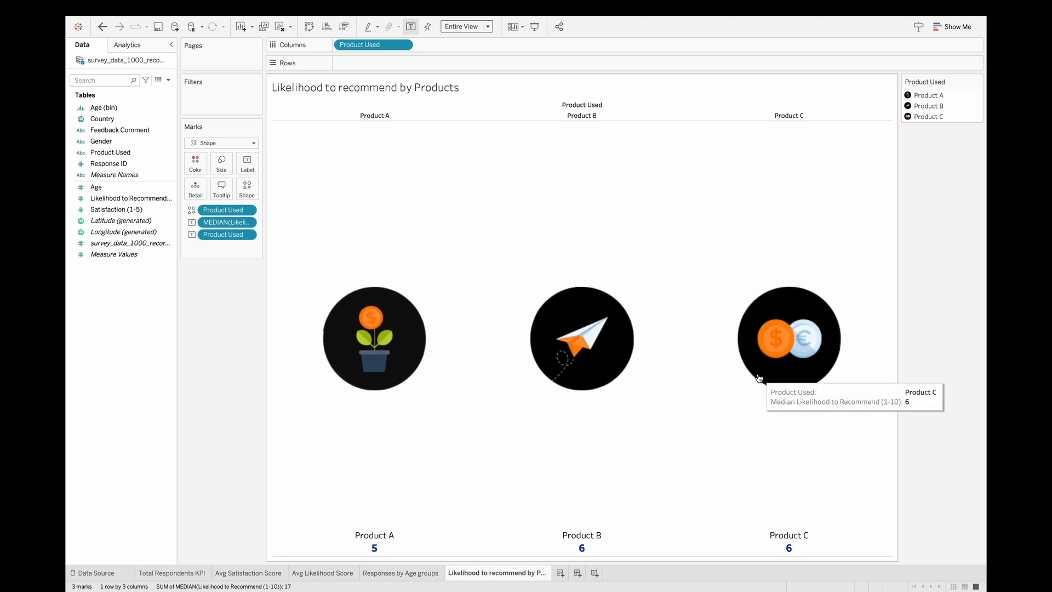
- Hide the Product Used column header and set the rows' zero lines to None
{"action": "left_click", "coordinate": [398, 116]}
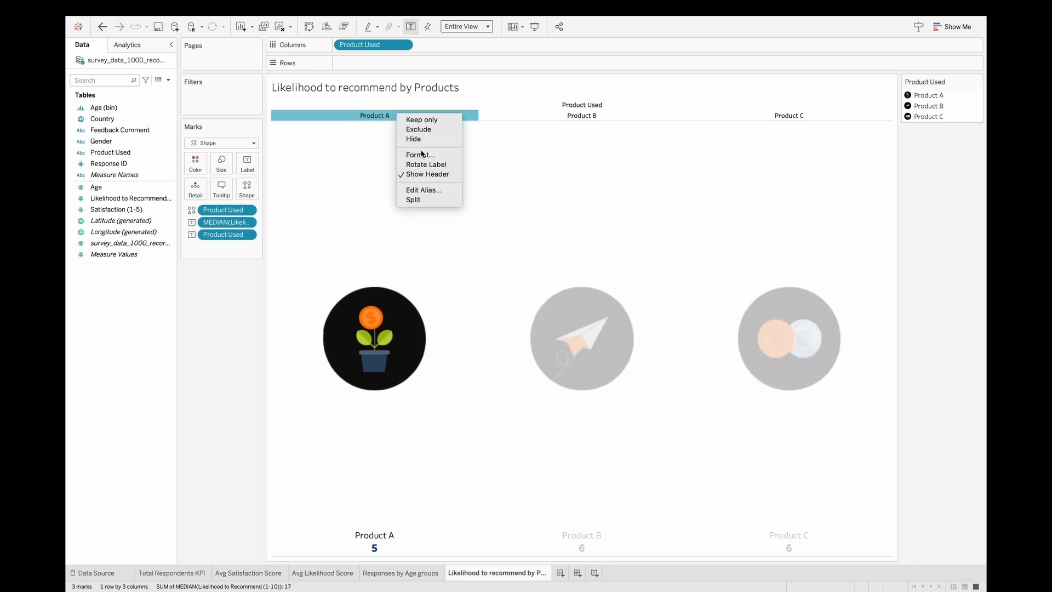
{"action": "left_click", "coordinate": [445, 171]}
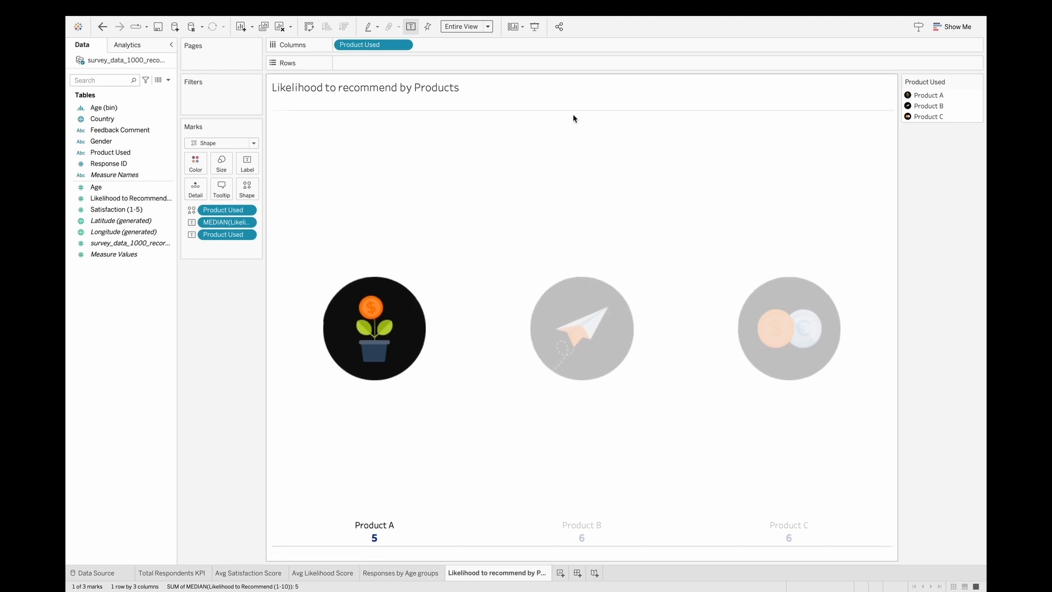
{"action": "right_click", "coordinate": [535, 149]}
{"action": "left_click", "coordinate": [568, 186]}
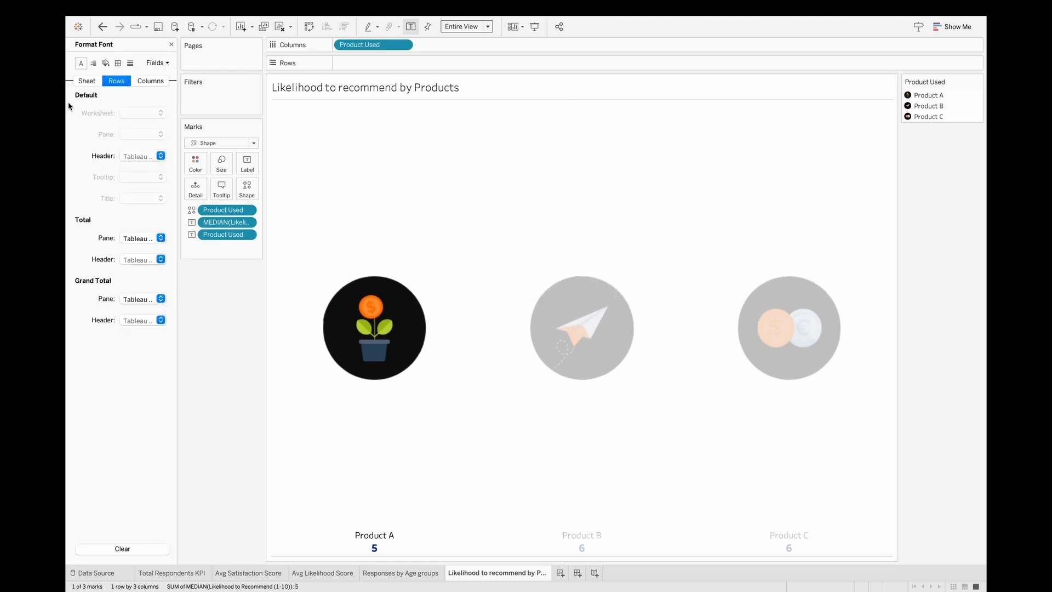
{"action": "left_click", "coordinate": [130, 63]}
{"action": "left_click", "coordinate": [126, 134]}
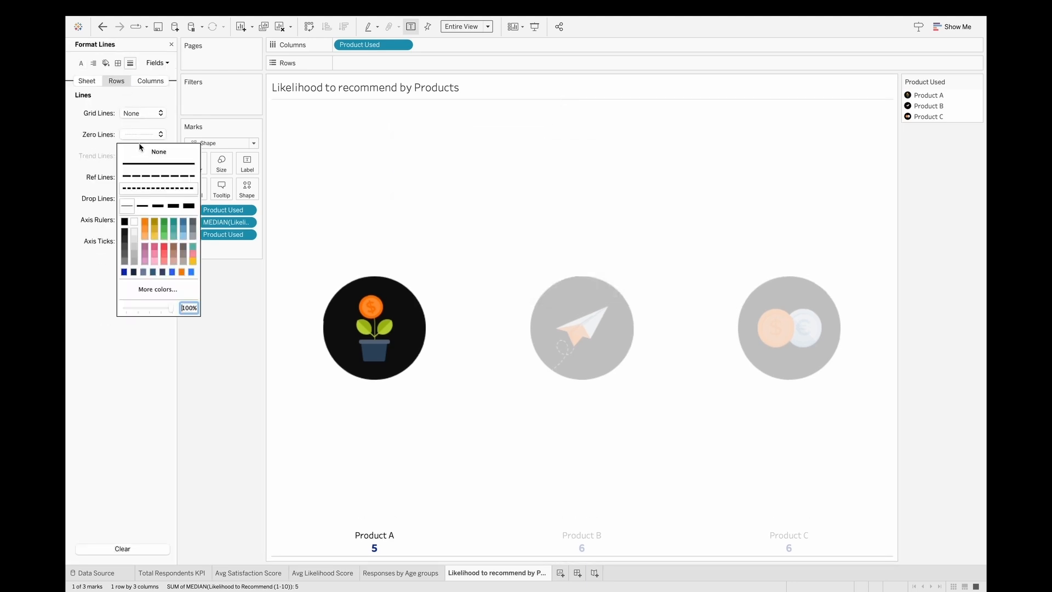
- Set the row divider borders to None for both the pane and the header
{"action": "left_click", "coordinate": [117, 63]}
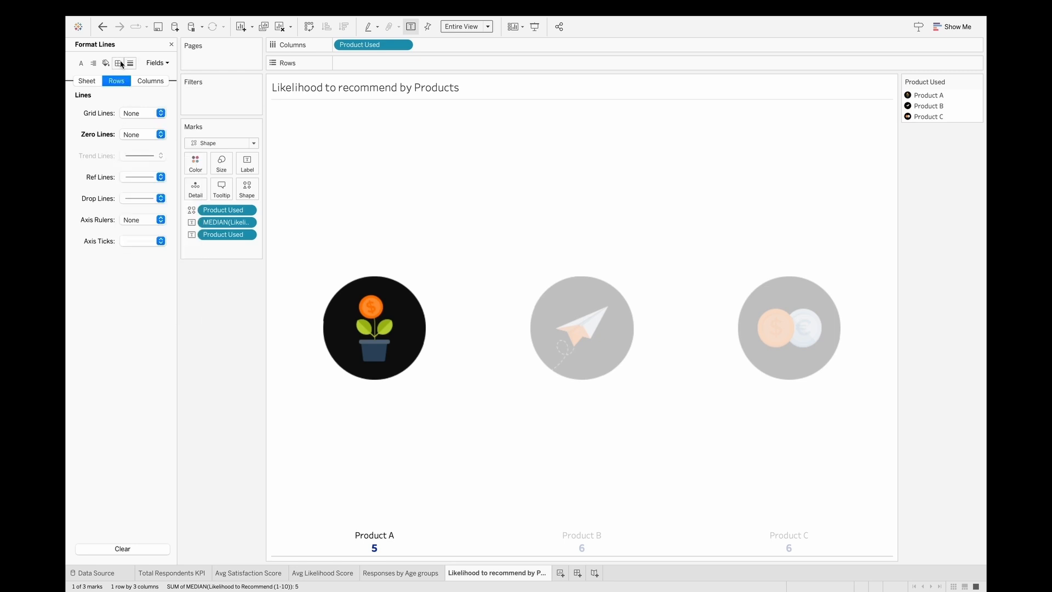
{"action": "left_click", "coordinate": [118, 63]}
{"action": "left_click", "coordinate": [134, 317]}
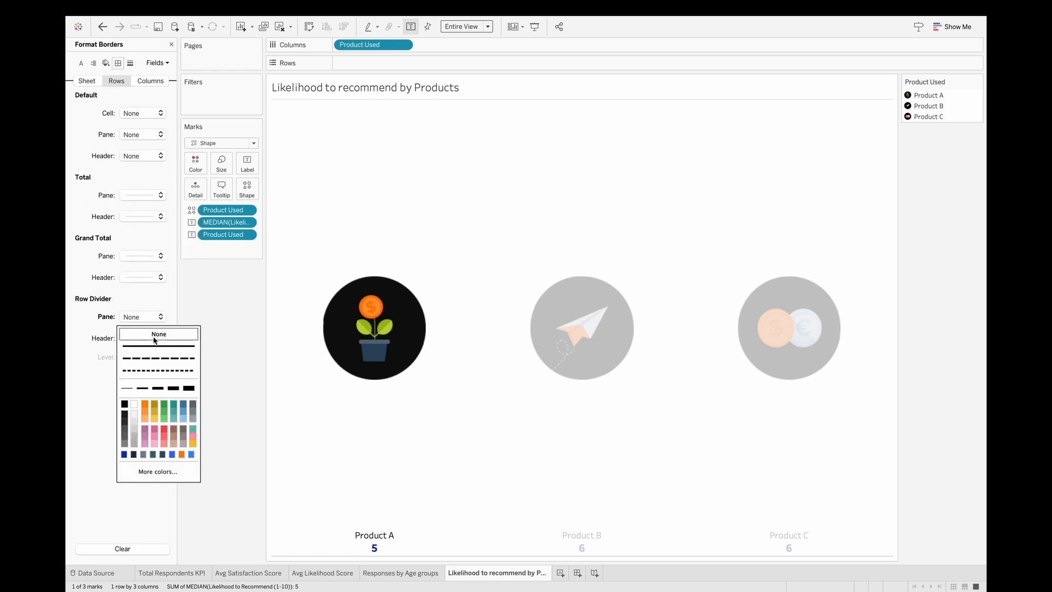
{"action": "left_click", "coordinate": [477, 314]}
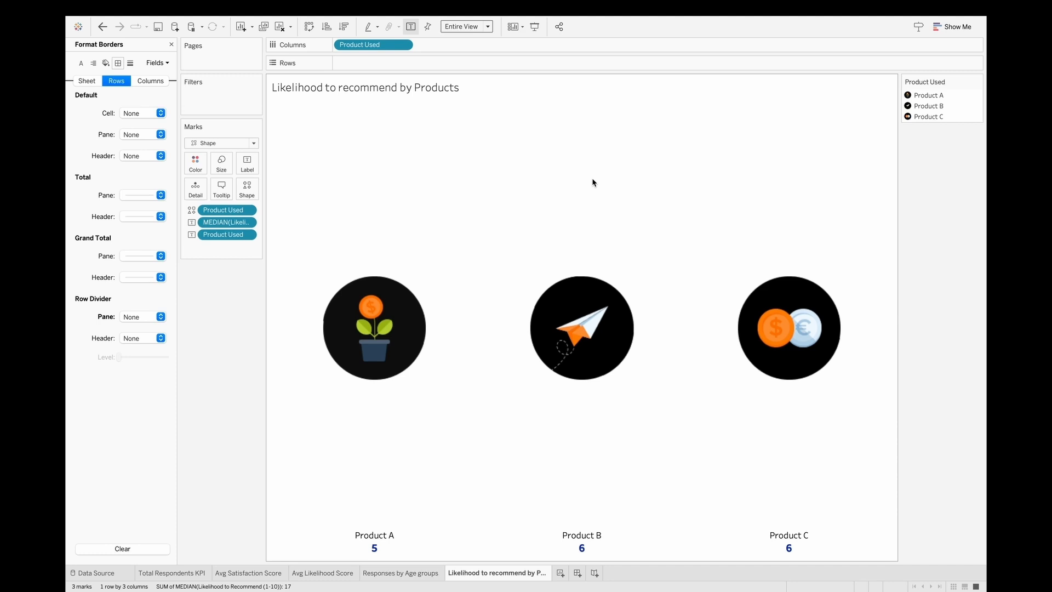
- Insert the text "Median : " before the median likelihood field in the mark label
{"action": "left_click", "coordinate": [247, 163]}
{"action": "left_click", "coordinate": [350, 218]}
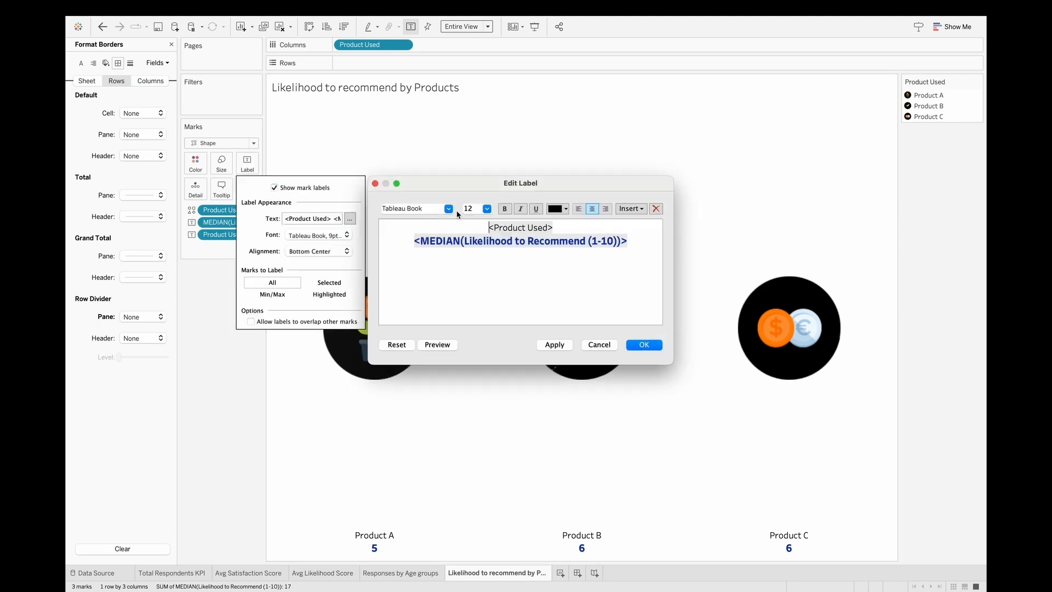
{"action": "left_click", "coordinate": [408, 243]}
{"action": "type", "text": "Median "}
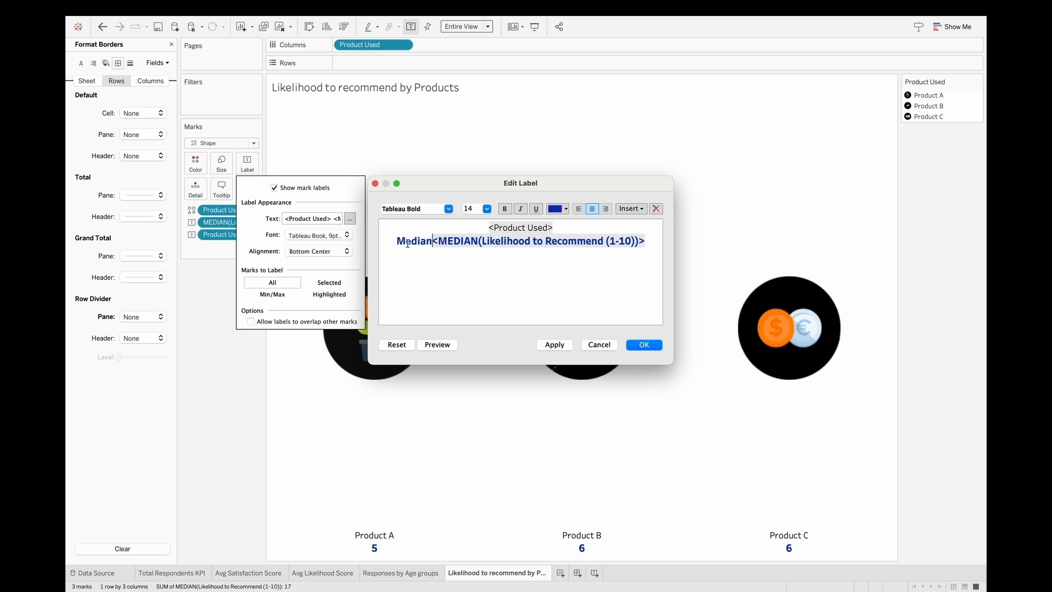
{"action": "type", "text": ":"}
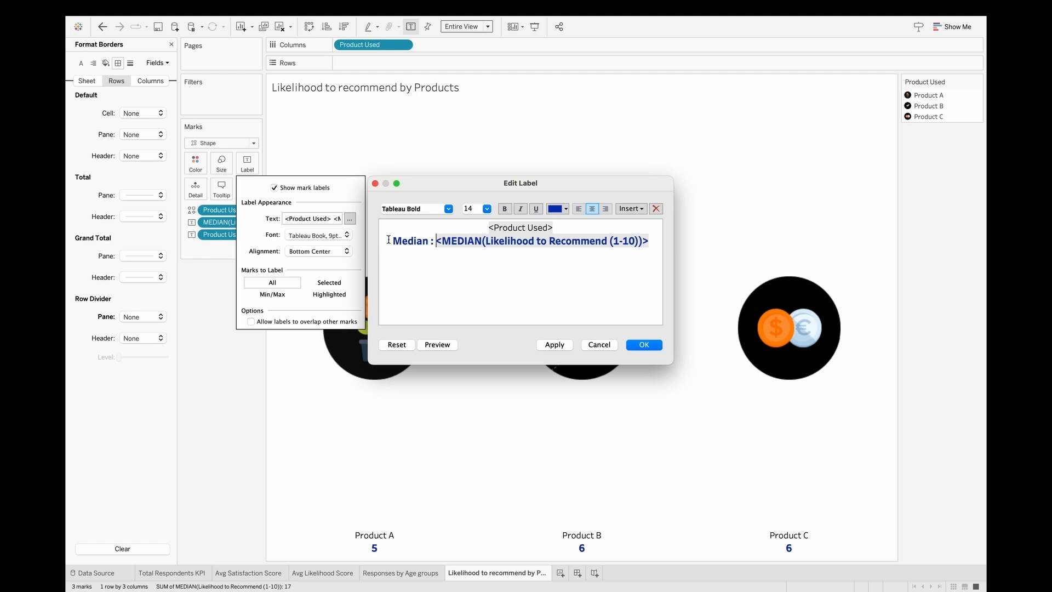
- Format the "Median :" prefix as 12 pt Tableau Light and apply the label changes
{"action": "left_click_drag", "start_coordinate": [436, 241], "coordinate": [389, 239]}
{"action": "double_click", "coordinate": [475, 209]}
{"action": "type", "text": "12"}
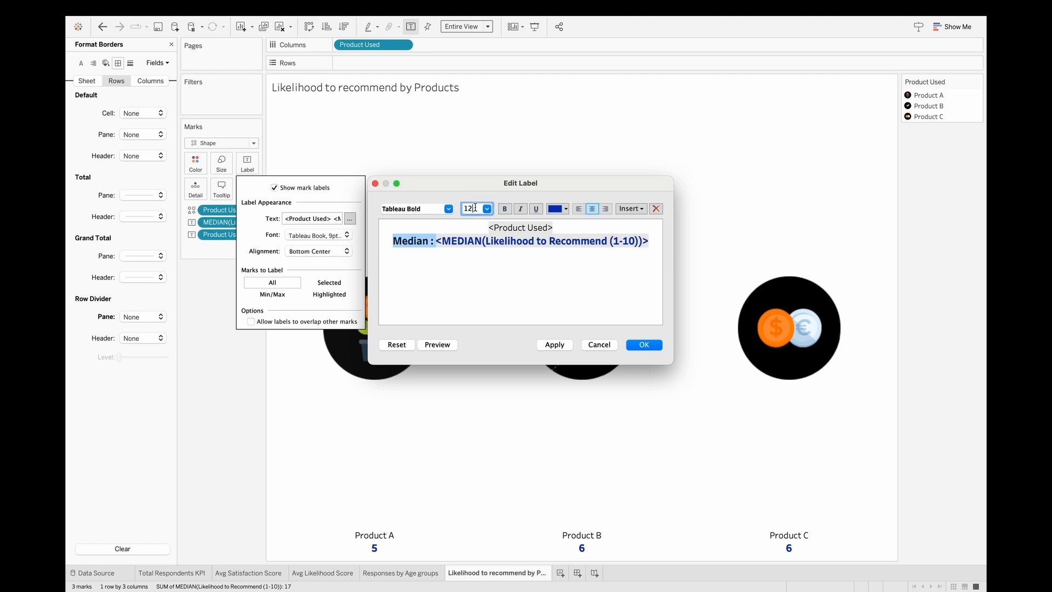
{"action": "key", "text": "Return"}
{"action": "left_click", "coordinate": [406, 209]}
{"action": "left_click_drag", "start_coordinate": [406, 209], "coordinate": [418, 208]}
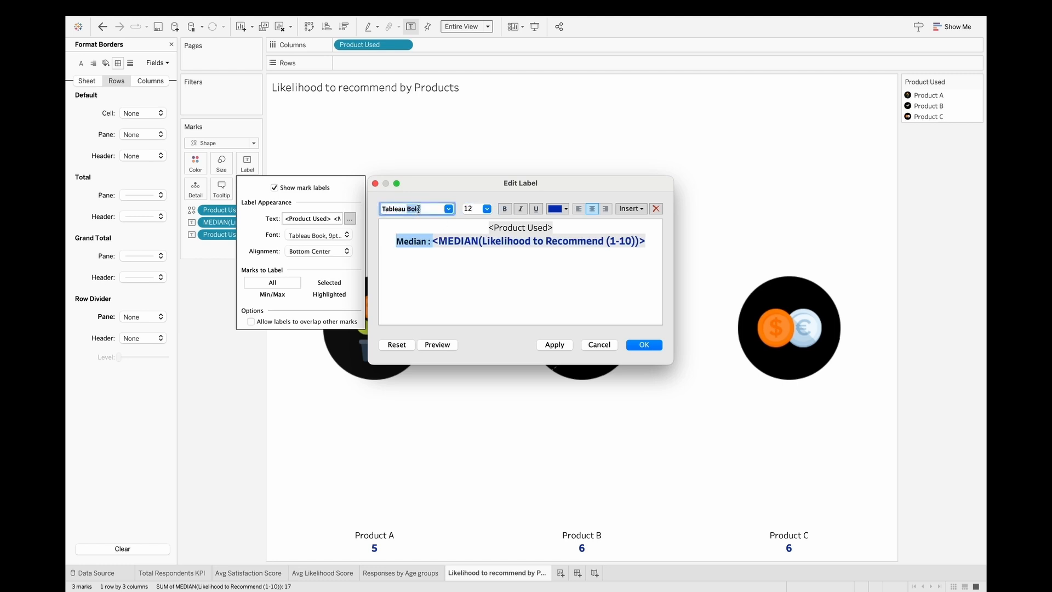
{"action": "type", "text": "Light"}
{"action": "key", "text": "Return"}
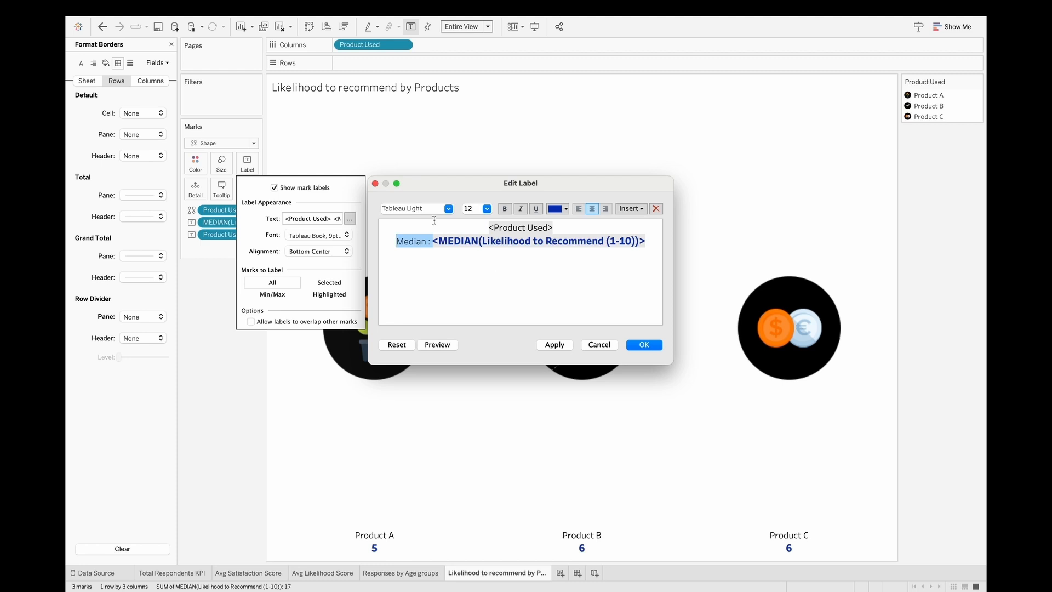
{"action": "left_click", "coordinate": [540, 306]}
{"action": "left_click", "coordinate": [656, 343]}
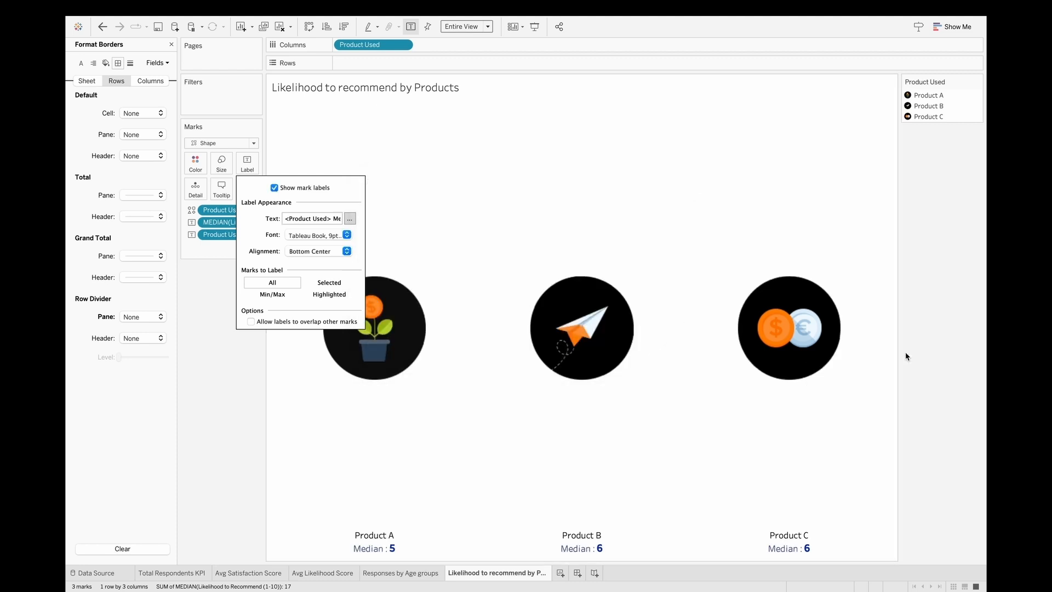
{"action": "left_click", "coordinate": [232, 338]}
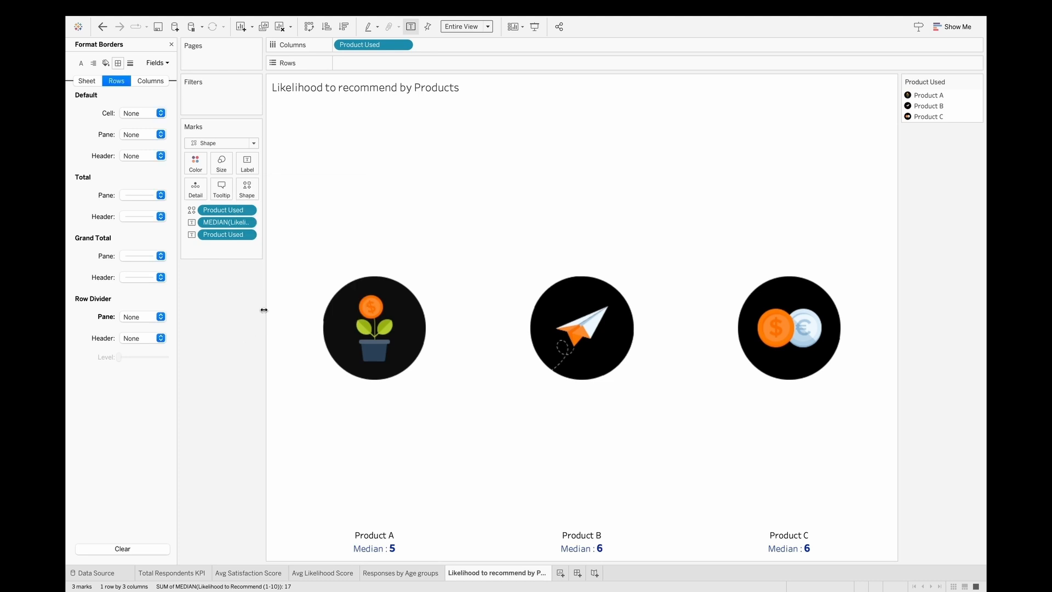
- Change the prefix before the median likelihood field in the mark label to "Median Score:" and apply it
{"action": "left_click", "coordinate": [247, 163]}
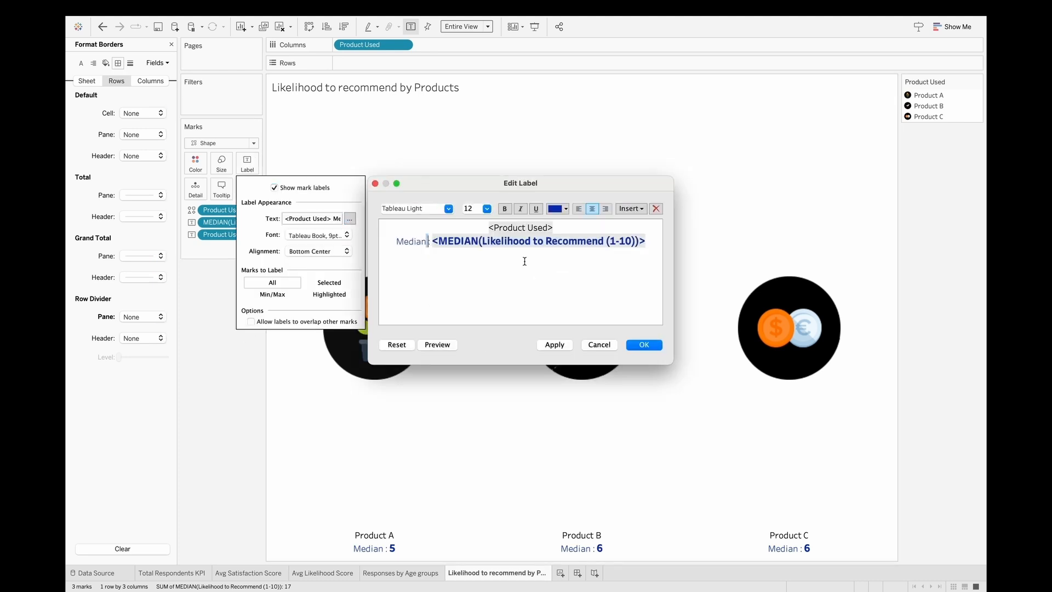
{"action": "type", "text": "Score"}
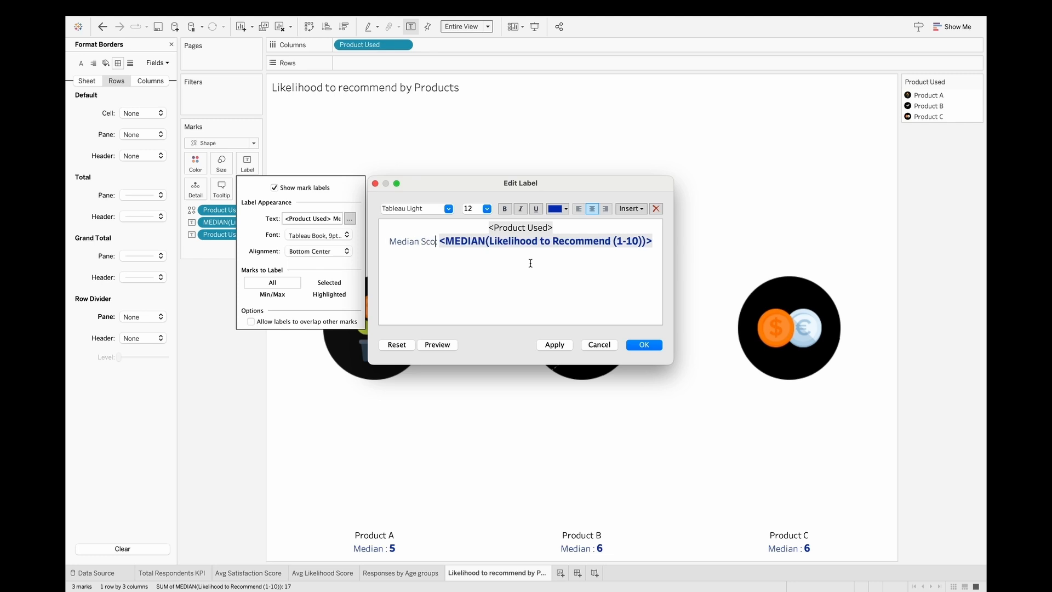
{"action": "left_click", "coordinate": [647, 344]}
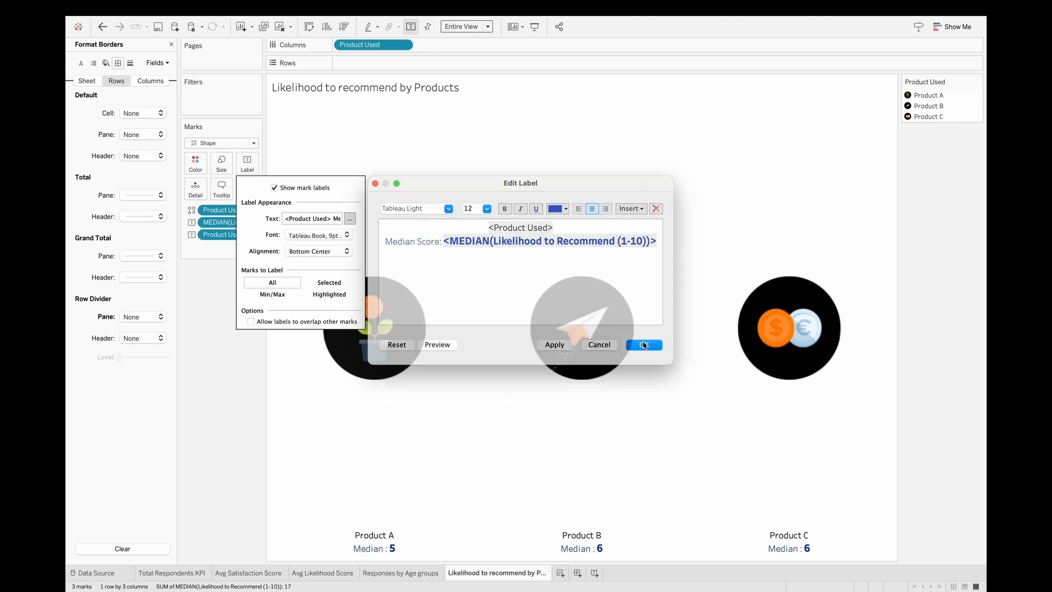
{"action": "mouse_move", "coordinate": [843, 366]}
{"action": "left_click", "coordinate": [920, 370]}
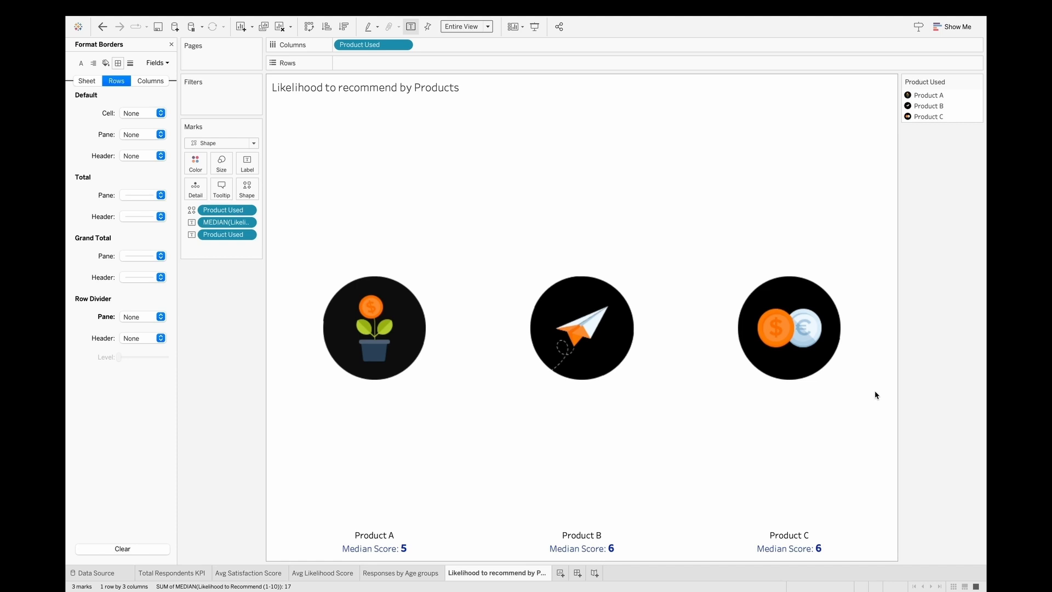
- Create a new dashboard with the fixed size Generic Desktop (1366 x 768)
{"action": "left_click", "coordinate": [578, 573]}
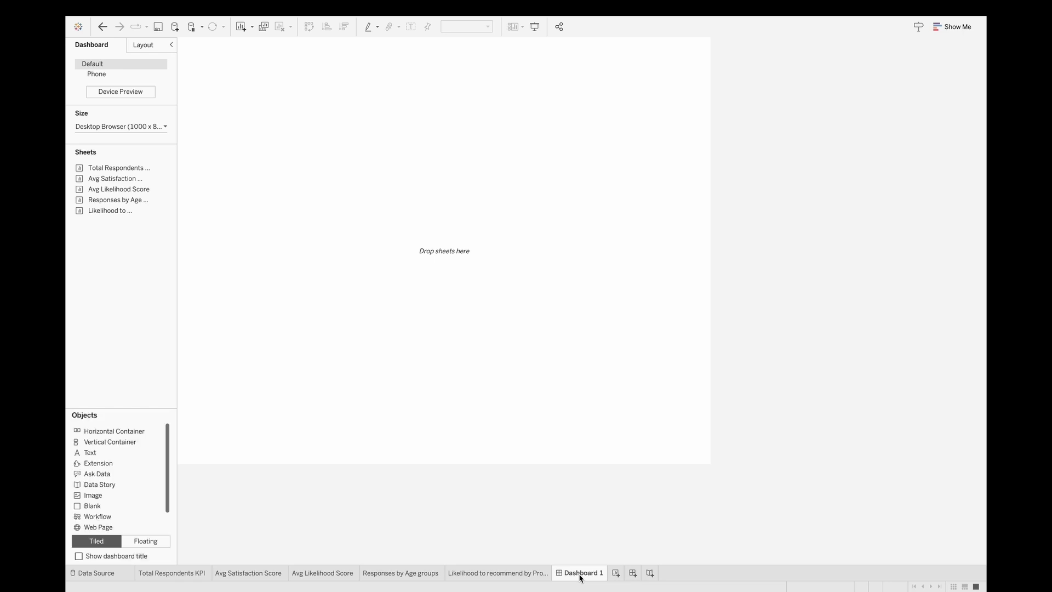
{"action": "left_click", "coordinate": [137, 130]}
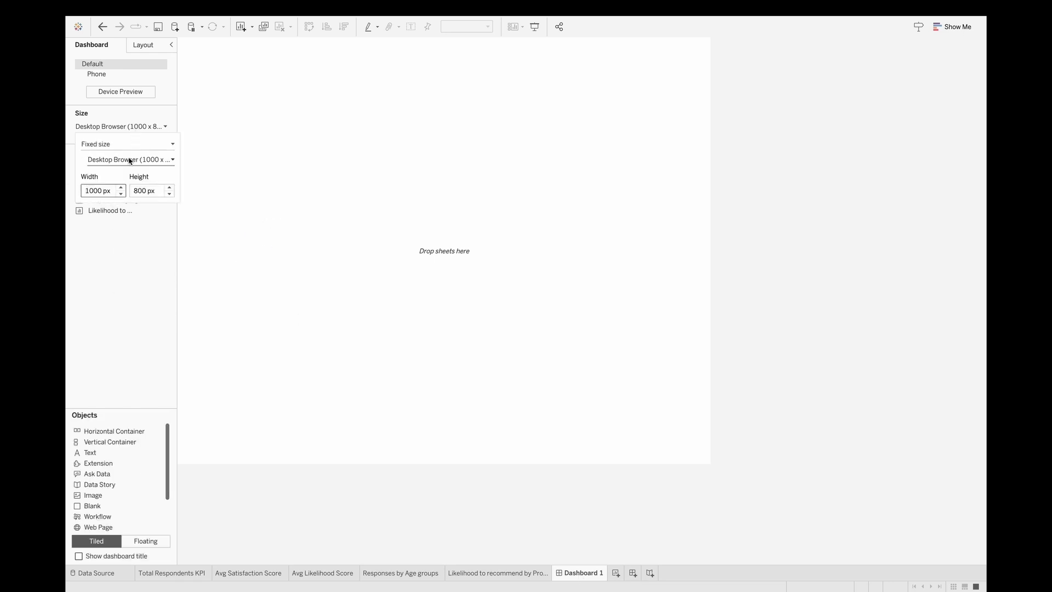
{"action": "left_click", "coordinate": [130, 160]}
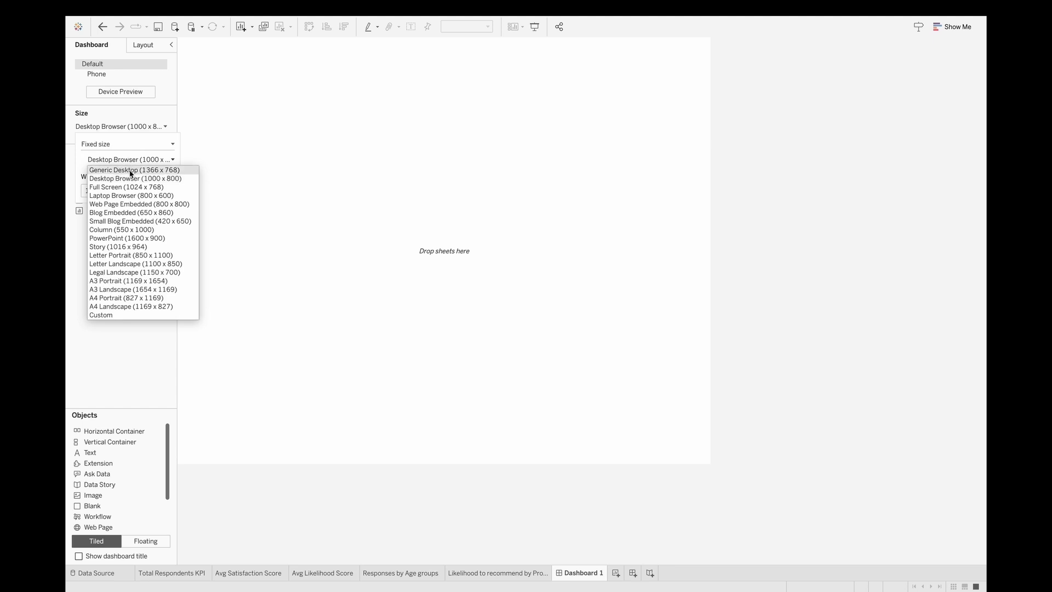
{"action": "left_click", "coordinate": [130, 170]}
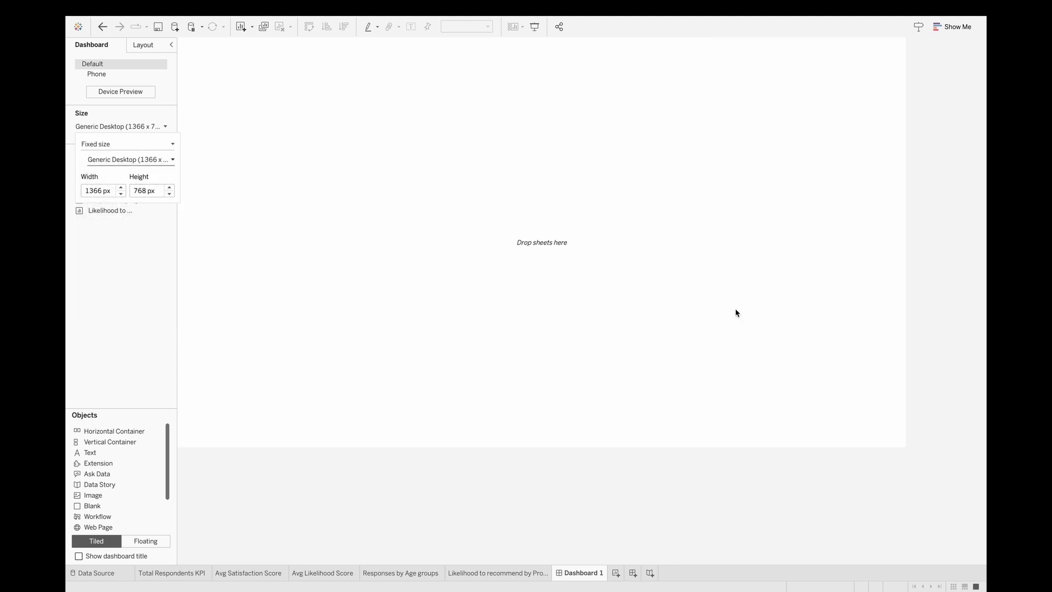
{"action": "left_click", "coordinate": [960, 296]}
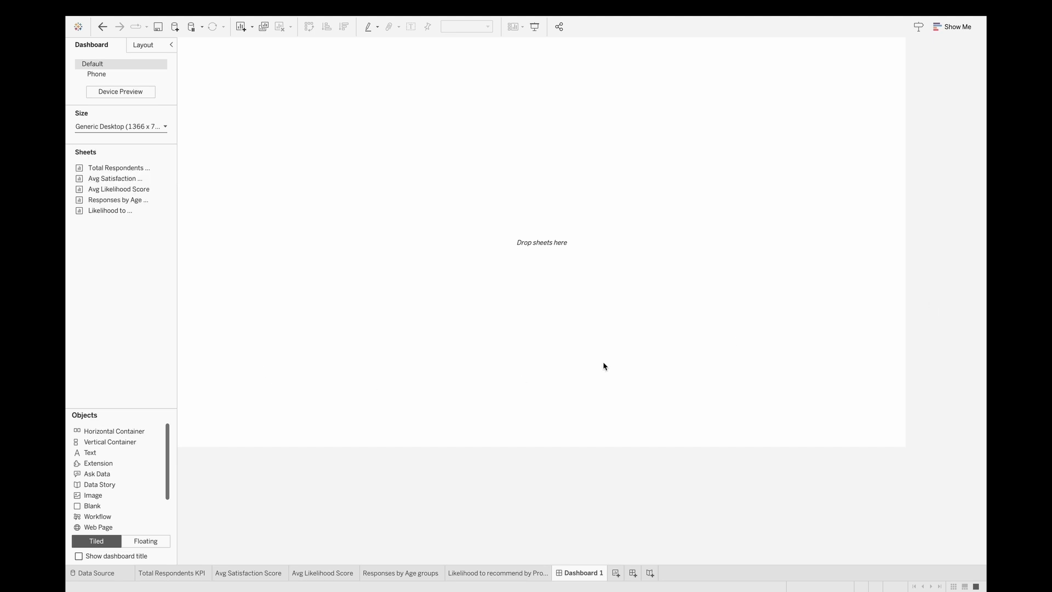
- Set the dashboard's default shading to light gray, the second gray shade below white in the palette
{"action": "mouse_move", "coordinate": [353, 3]}
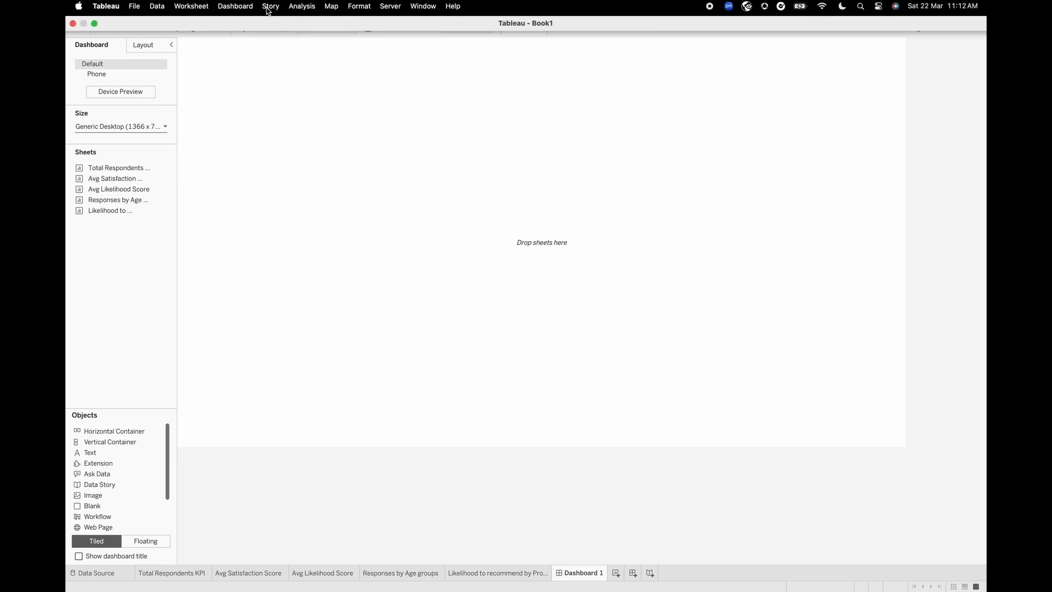
{"action": "left_click", "coordinate": [236, 7]}
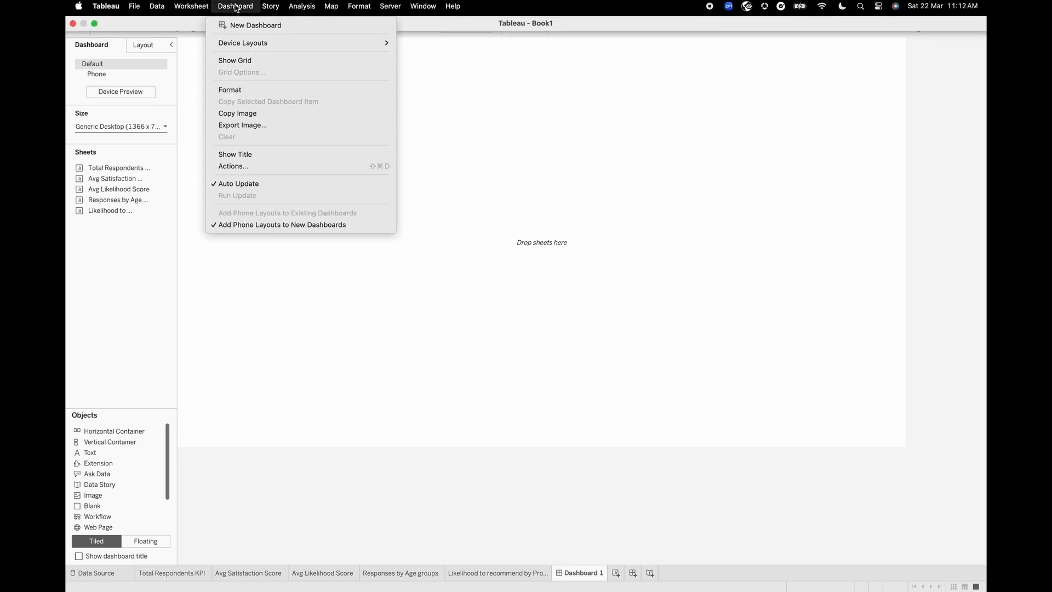
{"action": "left_click", "coordinate": [248, 92]}
{"action": "left_click", "coordinate": [139, 82]}
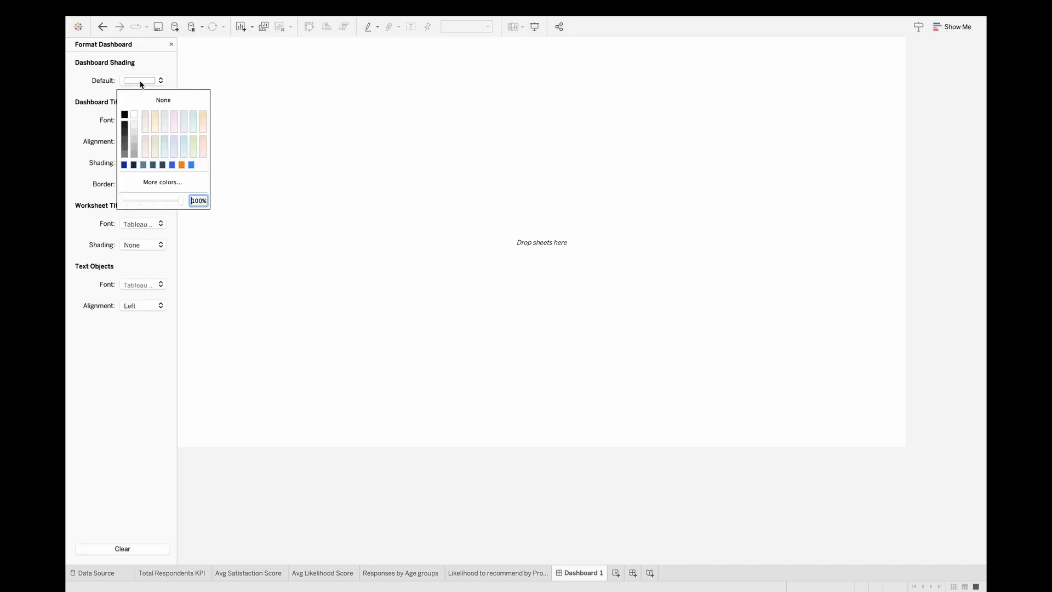
{"action": "left_click", "coordinate": [135, 125]}
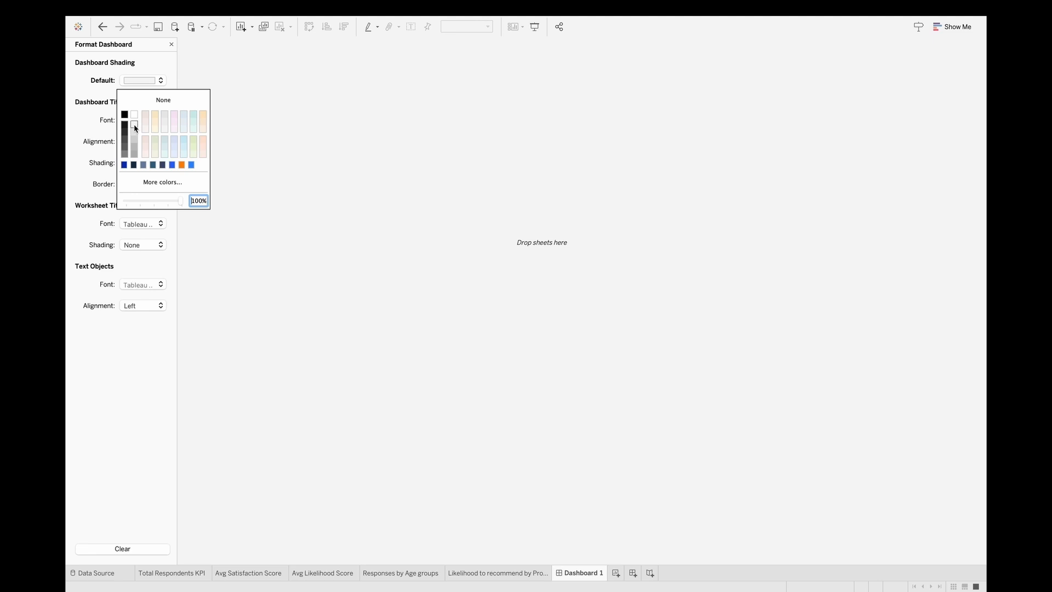
{"action": "left_click", "coordinate": [133, 129]}
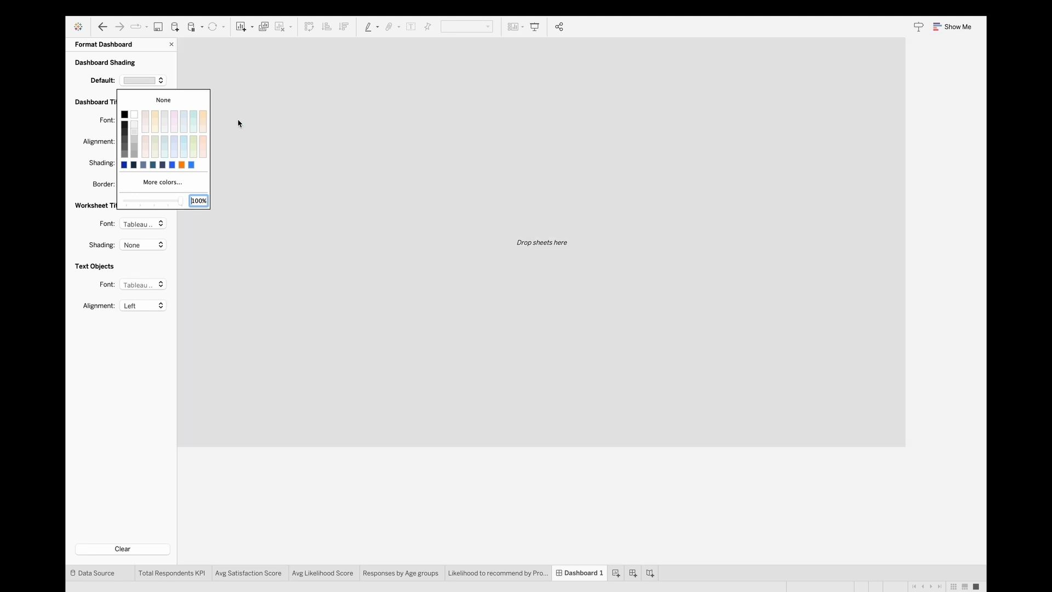
{"action": "left_click", "coordinate": [222, 129]}
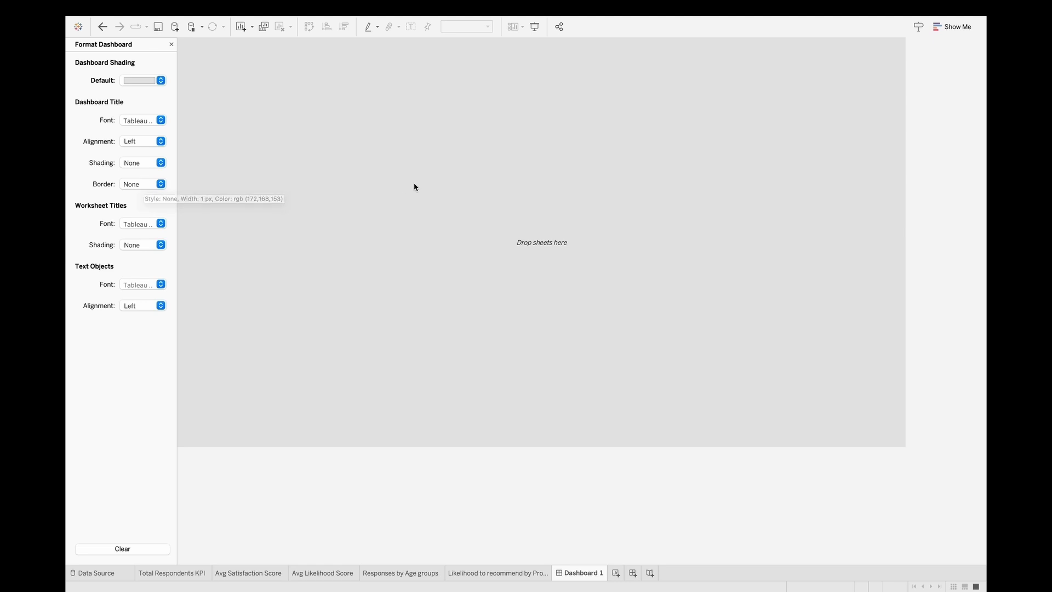
{"action": "left_click", "coordinate": [171, 44]}
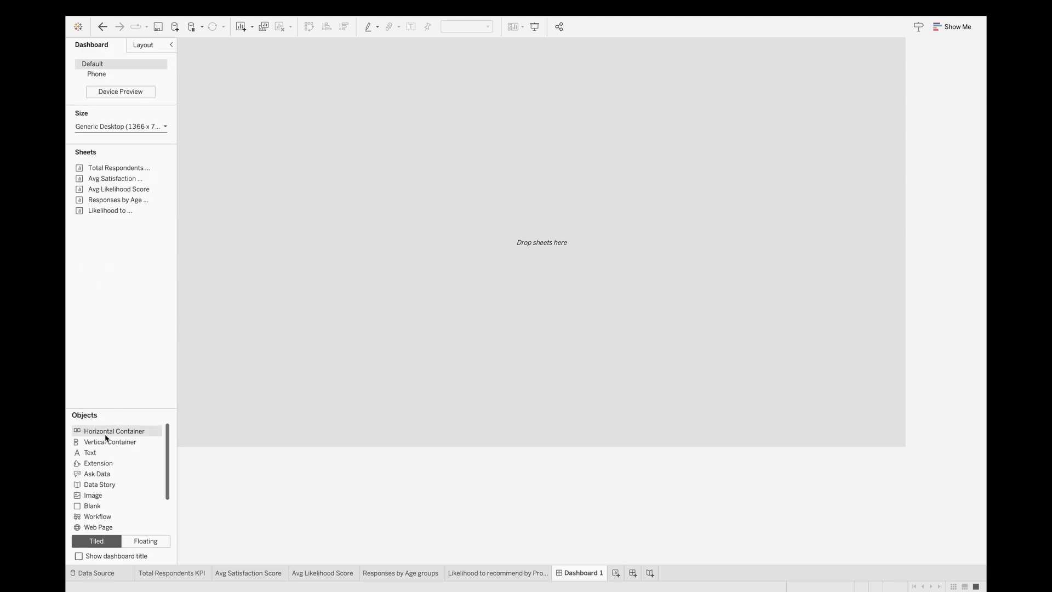
- Add a vertical container filling the dashboard and give it a solid black border of the middle thickness
{"action": "left_click_drag", "start_coordinate": [106, 431], "coordinate": [272, 368]}
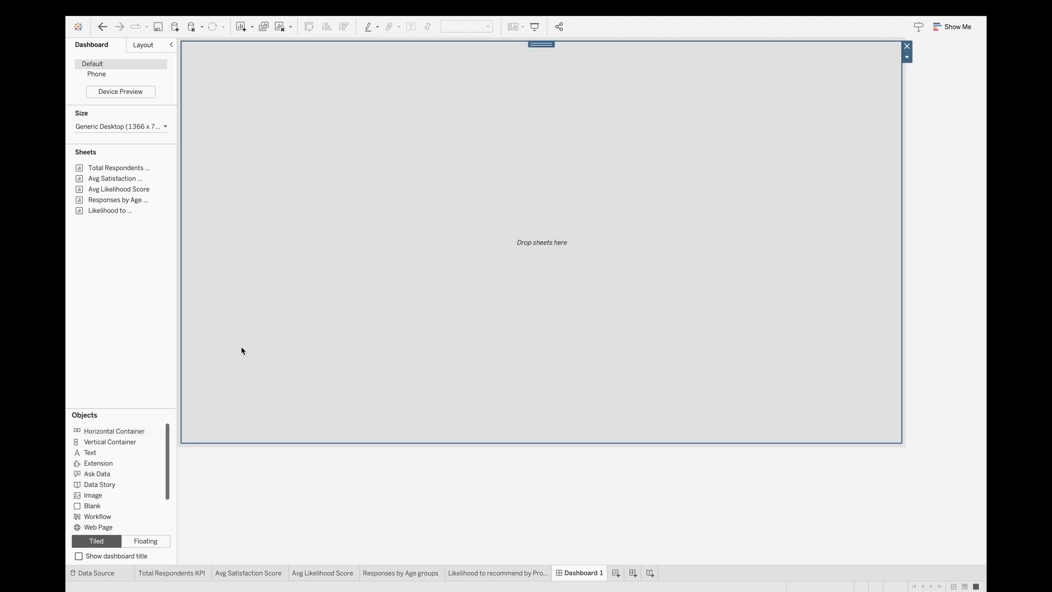
{"action": "left_click", "coordinate": [144, 47]}
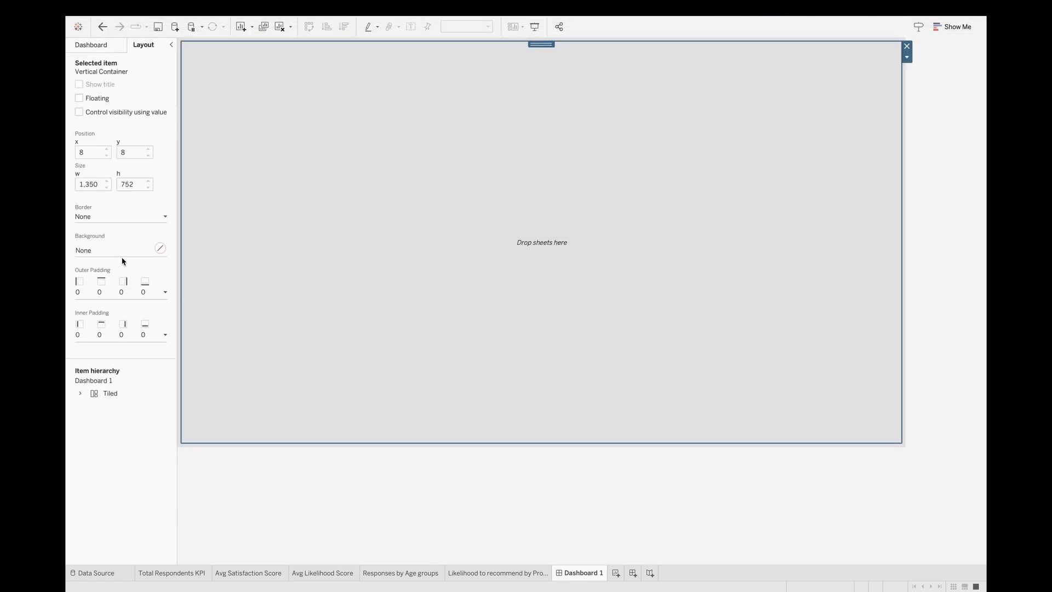
{"action": "left_click", "coordinate": [130, 219]}
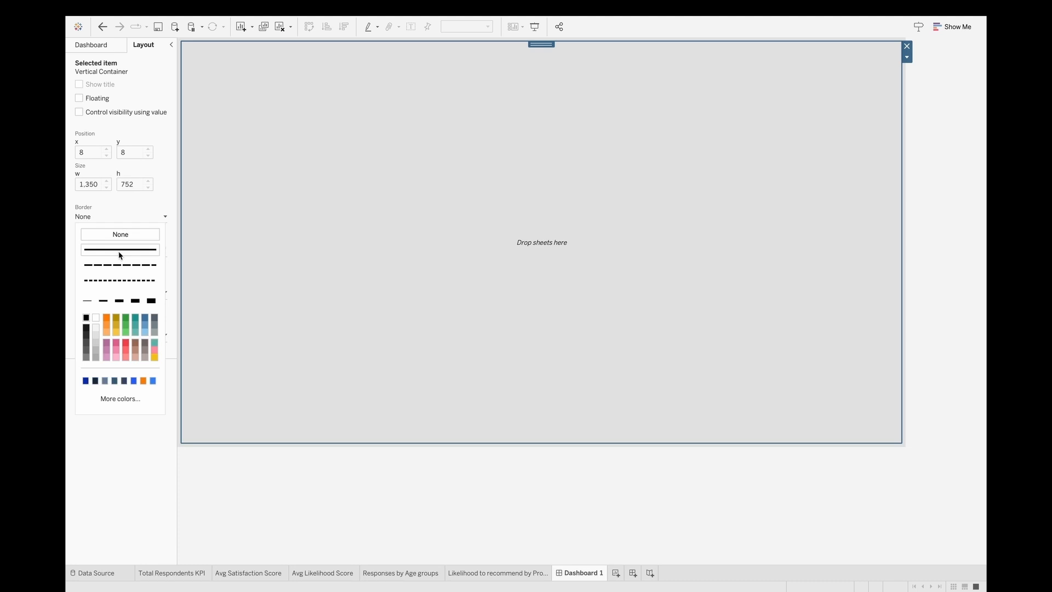
{"action": "left_click", "coordinate": [135, 302]}
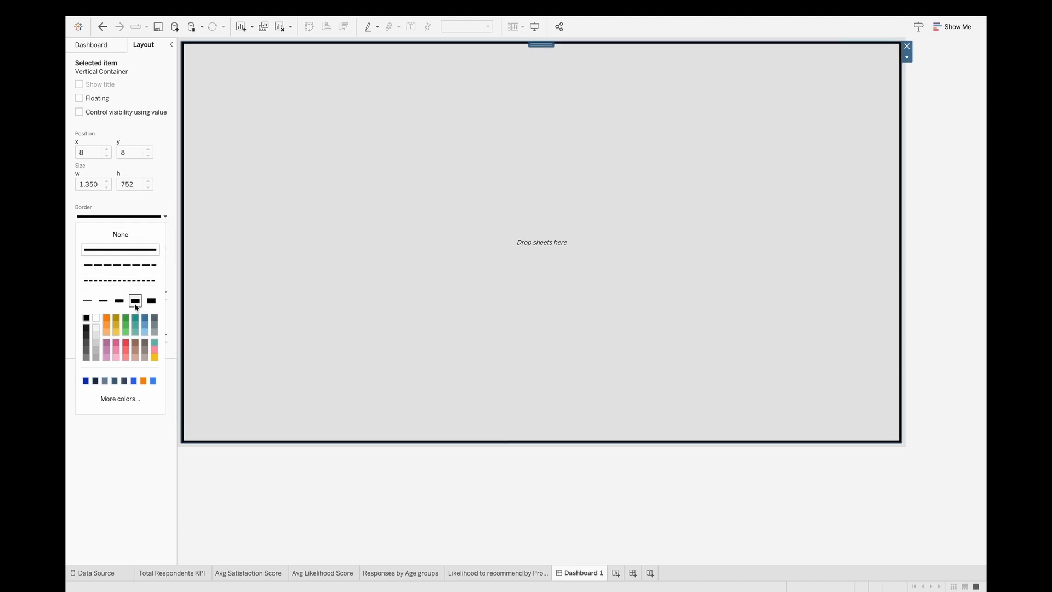
{"action": "left_click", "coordinate": [119, 301]}
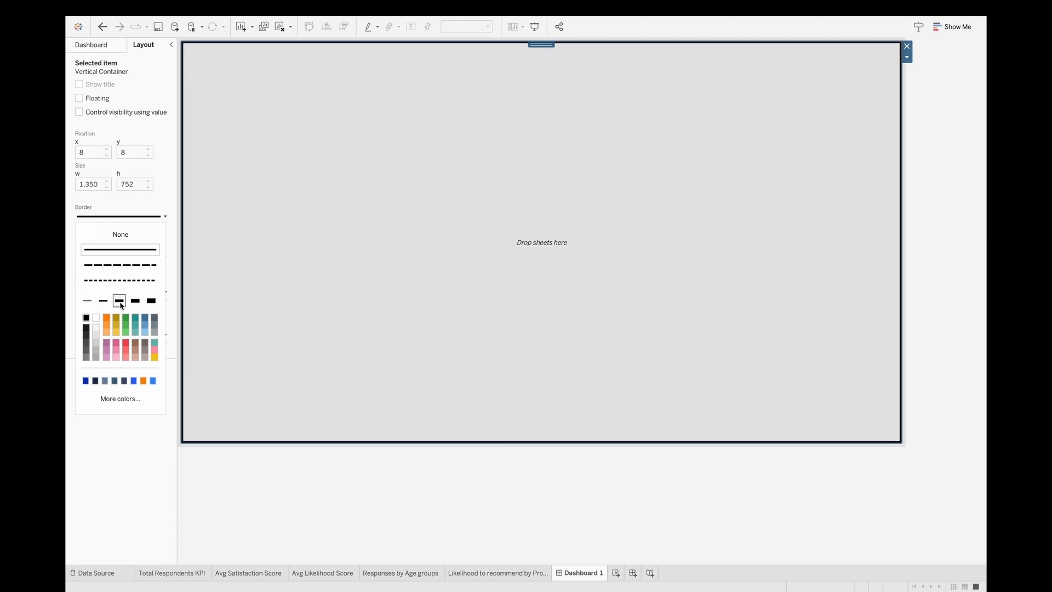
{"action": "left_click", "coordinate": [214, 225]}
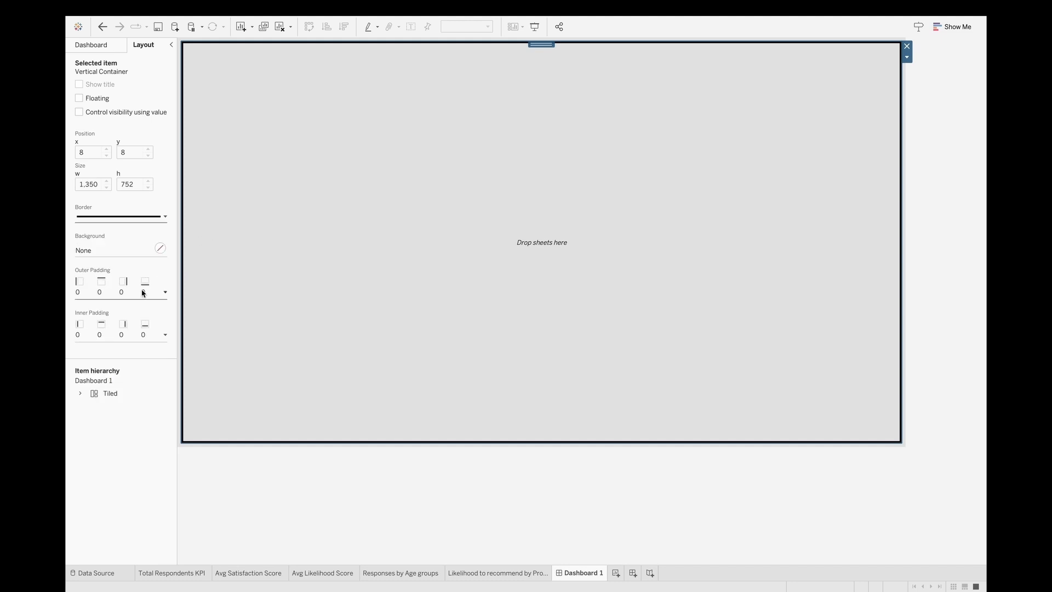
{"action": "left_click", "coordinate": [923, 368]}
{"action": "left_click", "coordinate": [740, 361]}
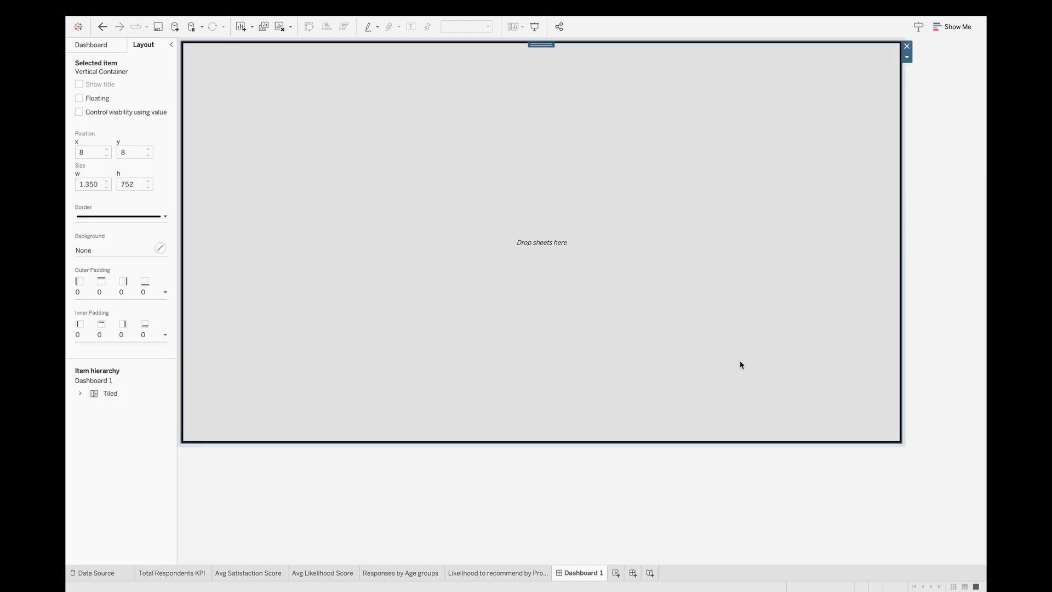
- Set the outer padding of the parent Tiled container to 0 on all sides
{"action": "double_click", "coordinate": [543, 42]}
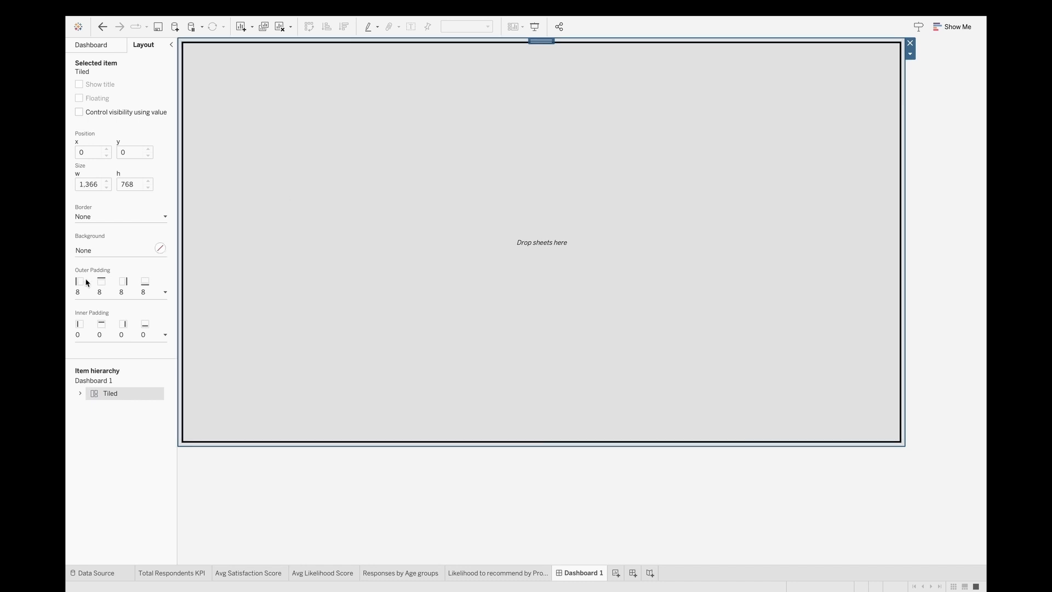
{"action": "left_click", "coordinate": [111, 292]}
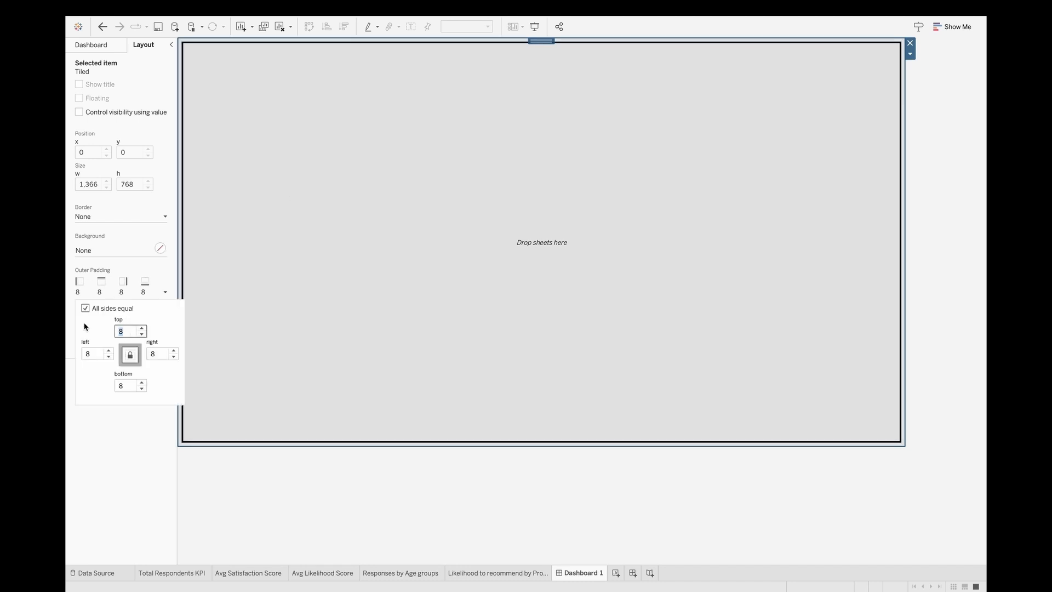
{"action": "type", "text": "0"}
{"action": "key", "text": "Return"}
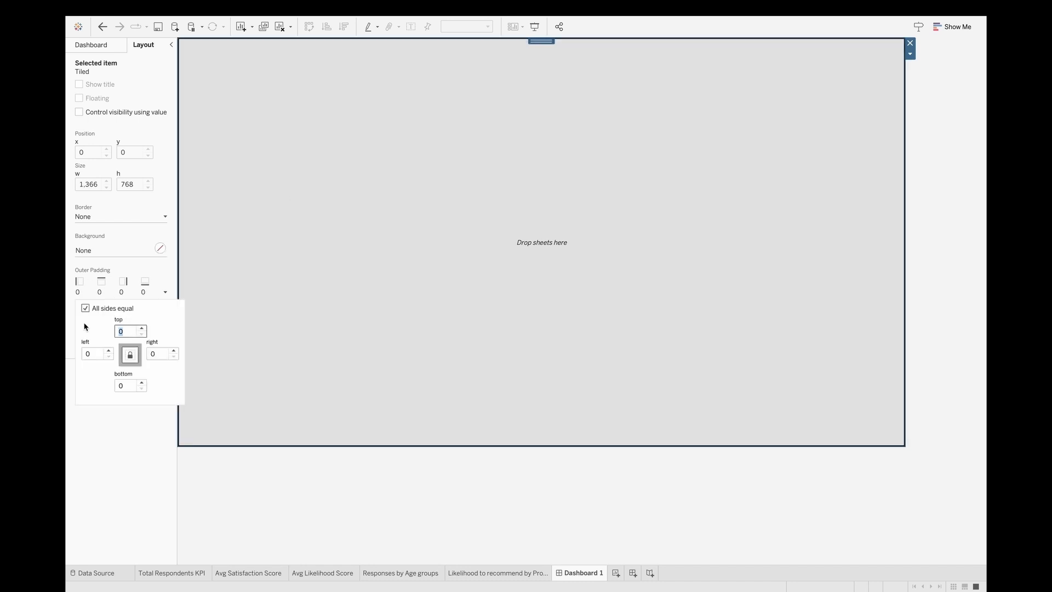
{"action": "left_click", "coordinate": [481, 336]}
{"action": "left_click", "coordinate": [925, 329]}
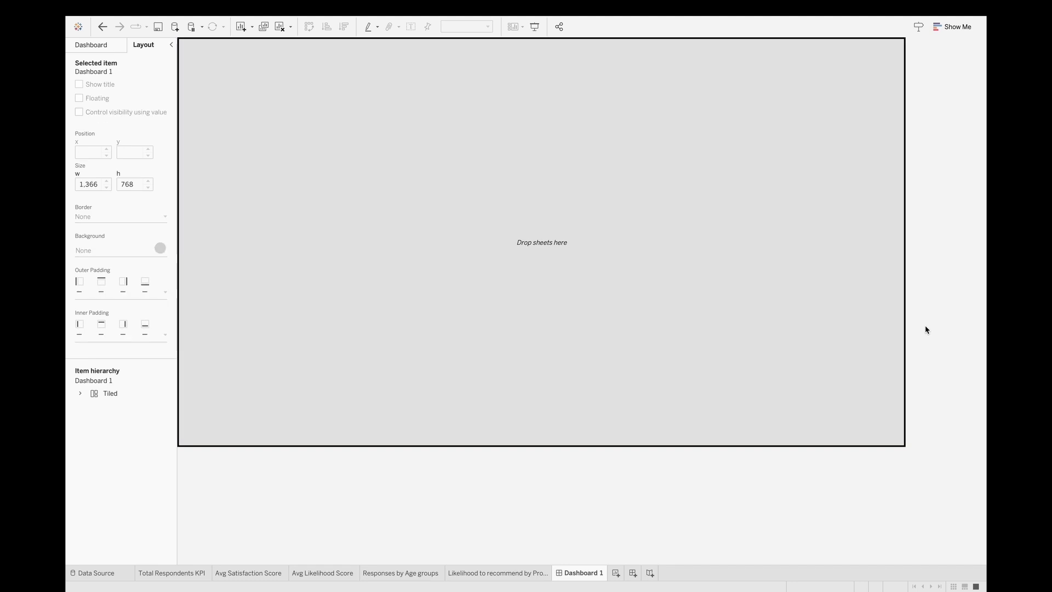
- Add a text object inside the vertical container reading "SURVEY DASHBOARD"
{"action": "left_click", "coordinate": [114, 46]}
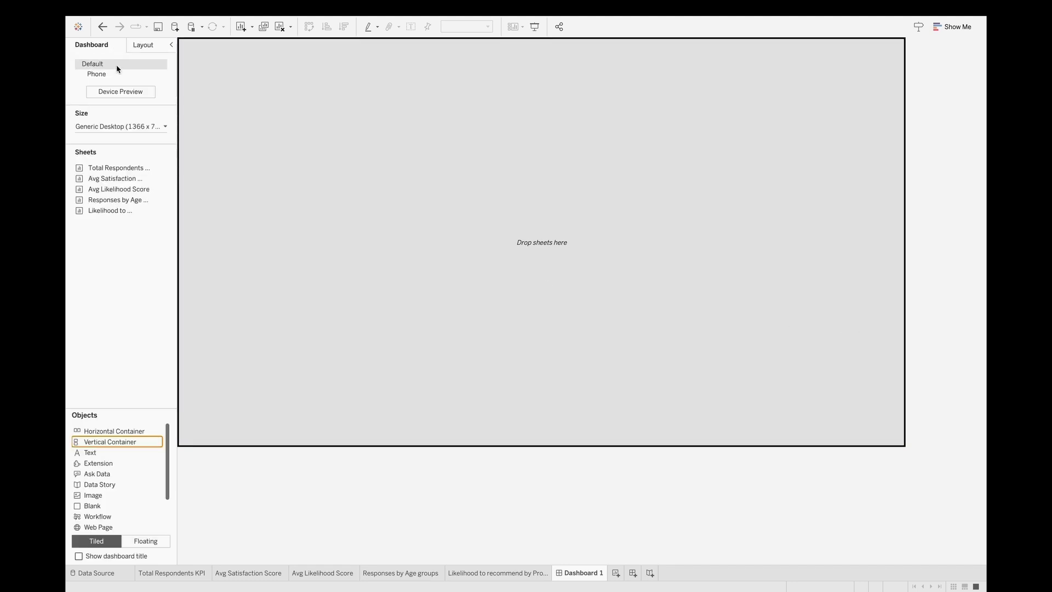
{"action": "left_click_drag", "start_coordinate": [94, 453], "coordinate": [473, 174]}
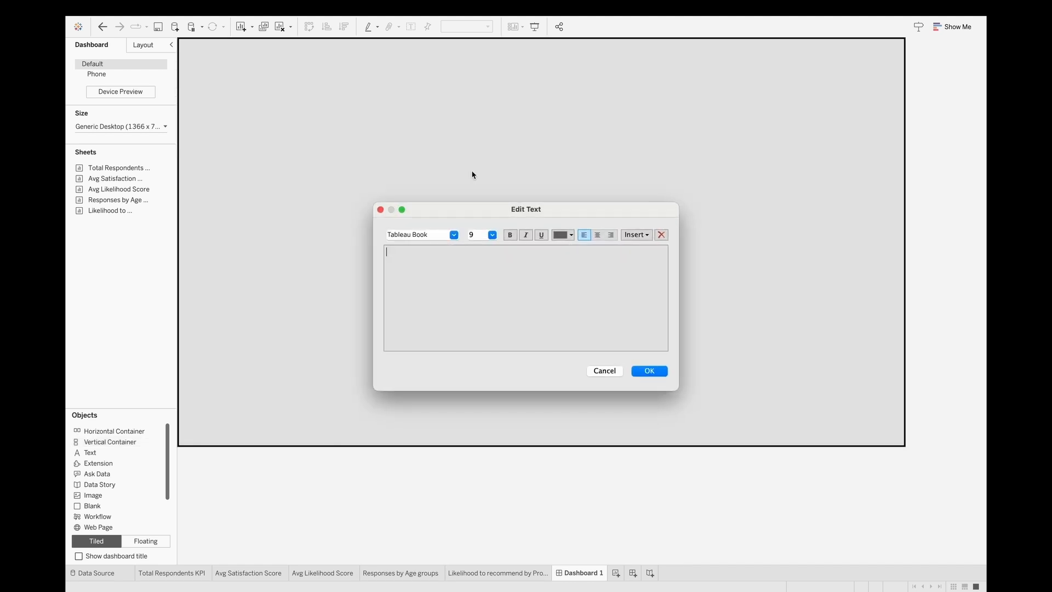
{"action": "type", "text": "SURVEY DASHBOARD"}
- Format the "SURVEY DASHBOARD" text as centred, black, Tableau Bold at size 22 and apply it
{"action": "key", "text": "super+a"}
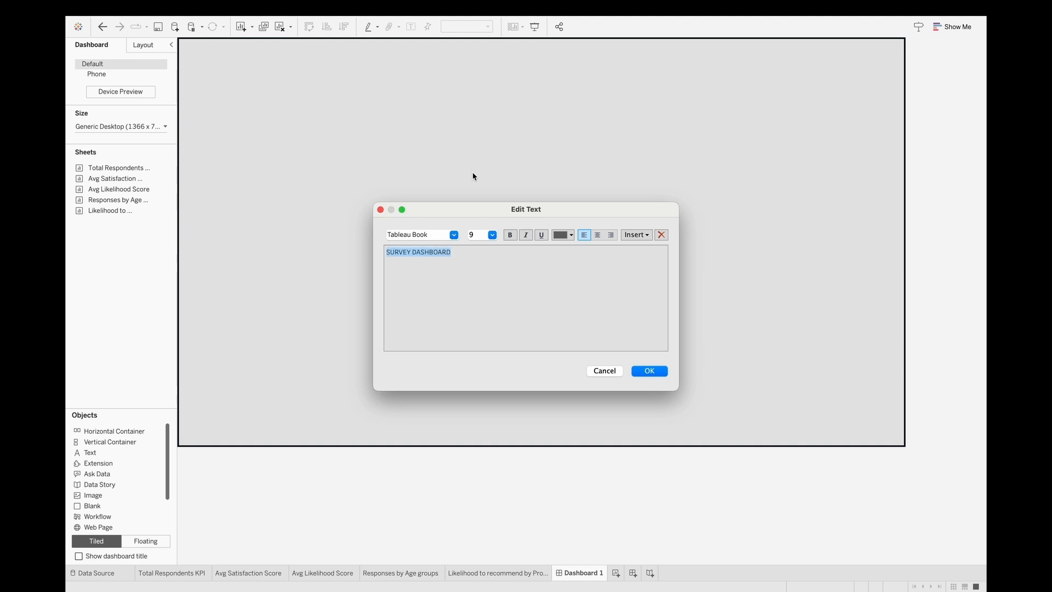
{"action": "left_click", "coordinate": [597, 234]}
{"action": "left_click", "coordinate": [562, 235]}
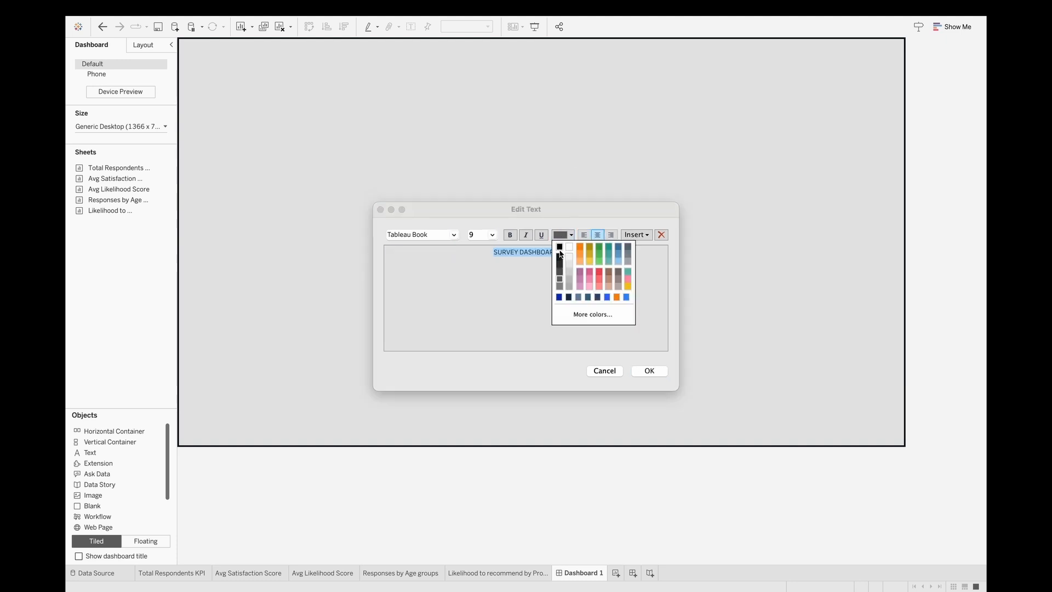
{"action": "left_click", "coordinate": [559, 247]}
{"action": "double_click", "coordinate": [424, 235]}
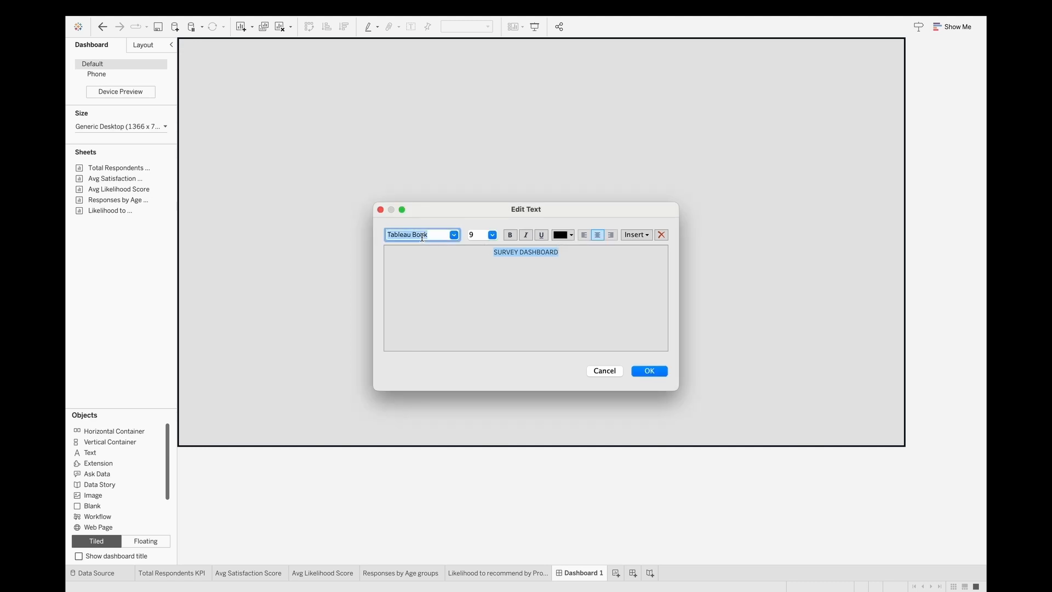
{"action": "type", "text": "Bold"}
{"action": "key", "text": "Return"}
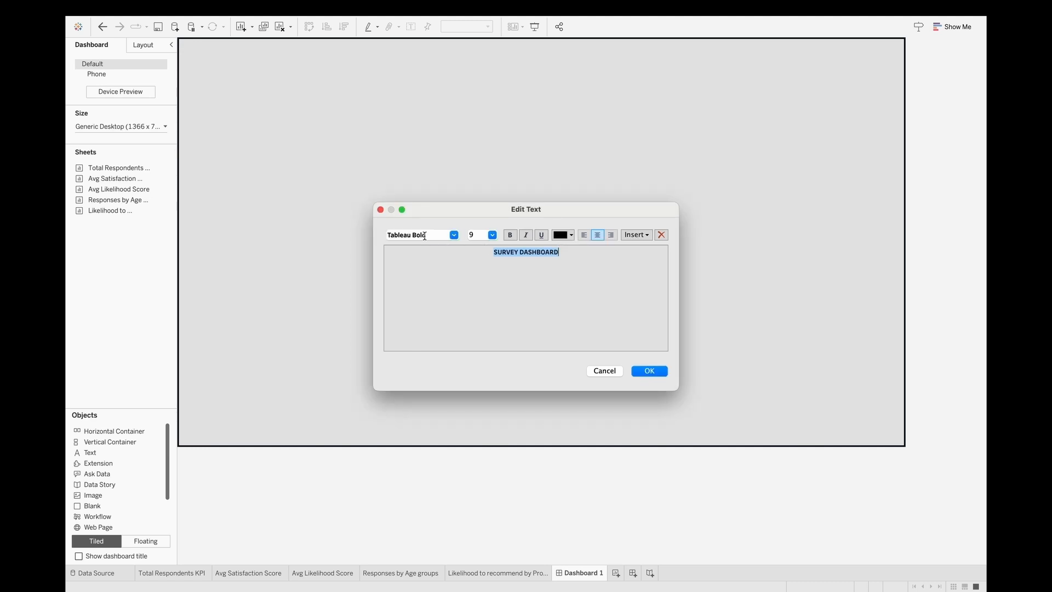
{"action": "left_click", "coordinate": [492, 235]}
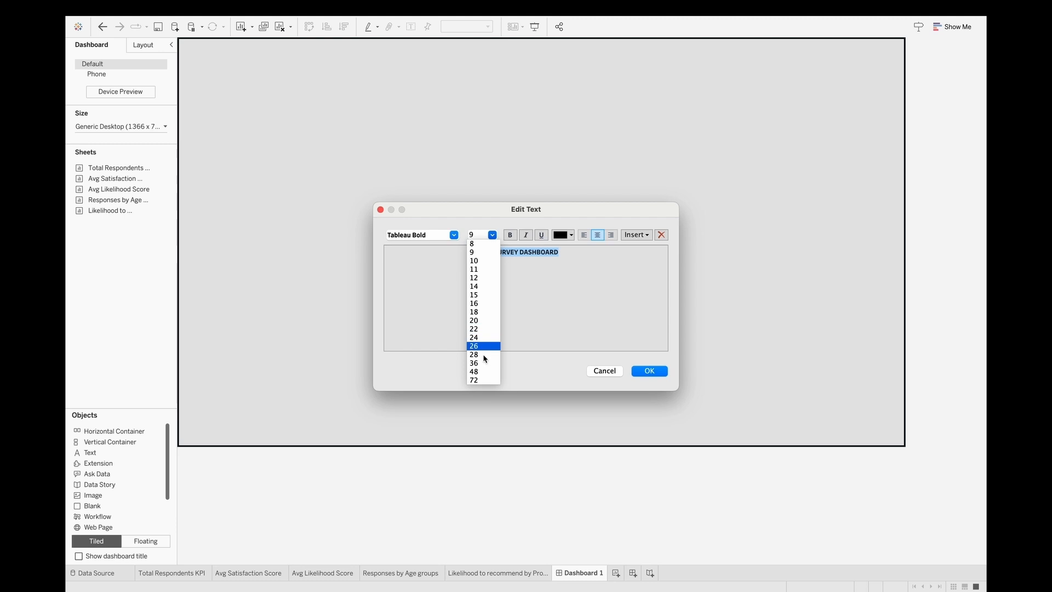
{"action": "left_click", "coordinate": [492, 329]}
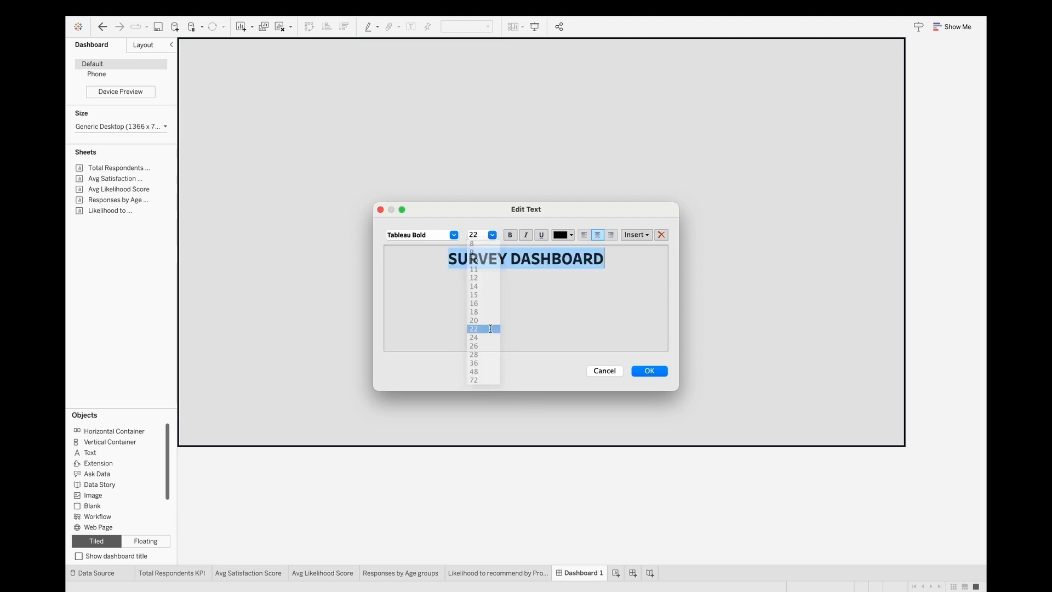
{"action": "left_click", "coordinate": [652, 374]}
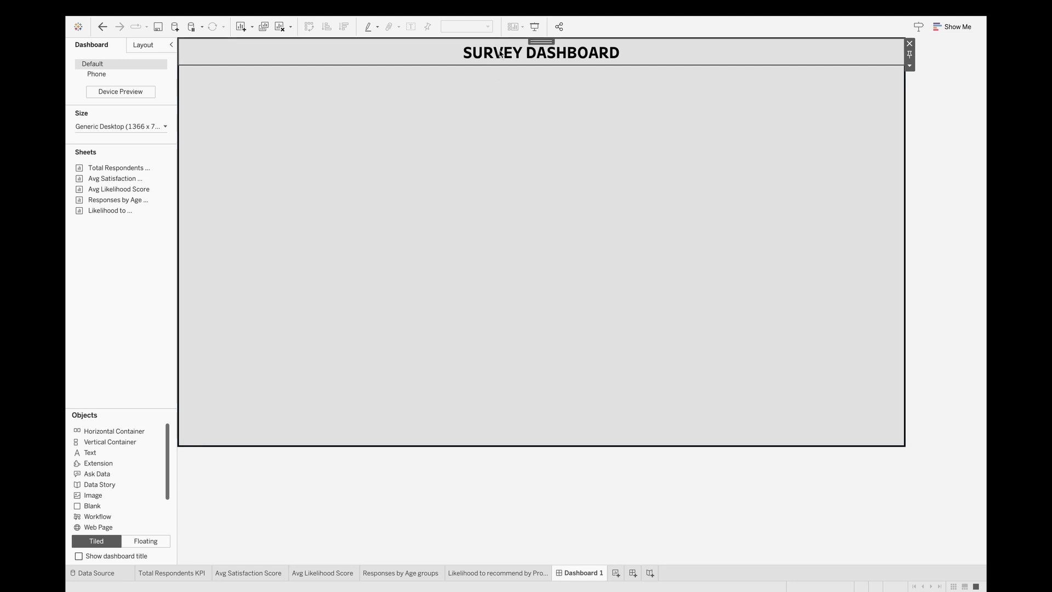
- Make the title area slightly taller and add a horizontal container with a blank object beneath it
{"action": "left_click_drag", "start_coordinate": [495, 66], "coordinate": [495, 71]}
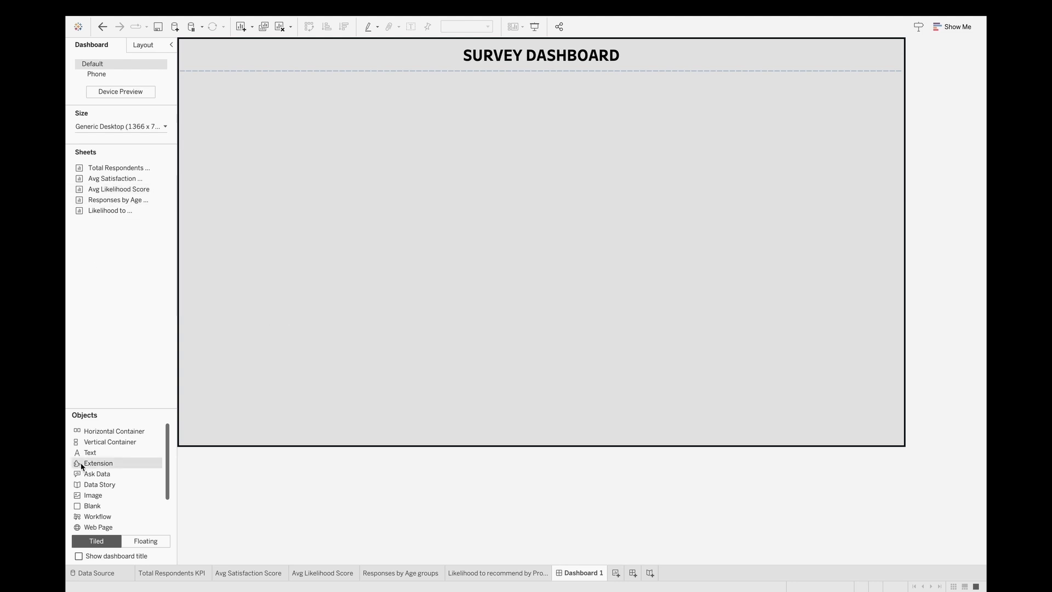
{"action": "left_click_drag", "start_coordinate": [97, 432], "coordinate": [415, 212]}
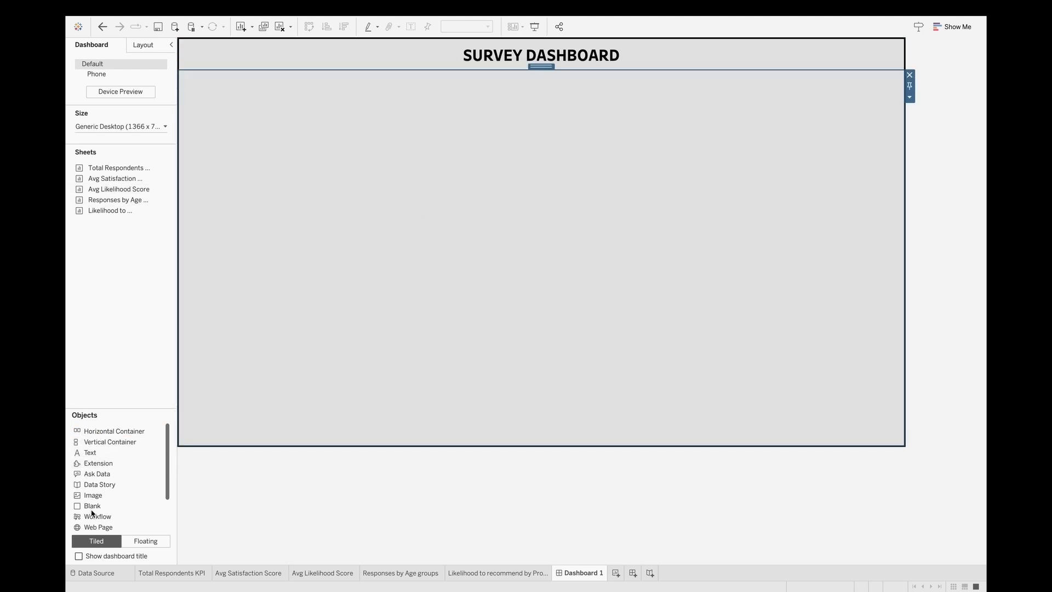
{"action": "left_click_drag", "start_coordinate": [88, 506], "coordinate": [248, 442]}
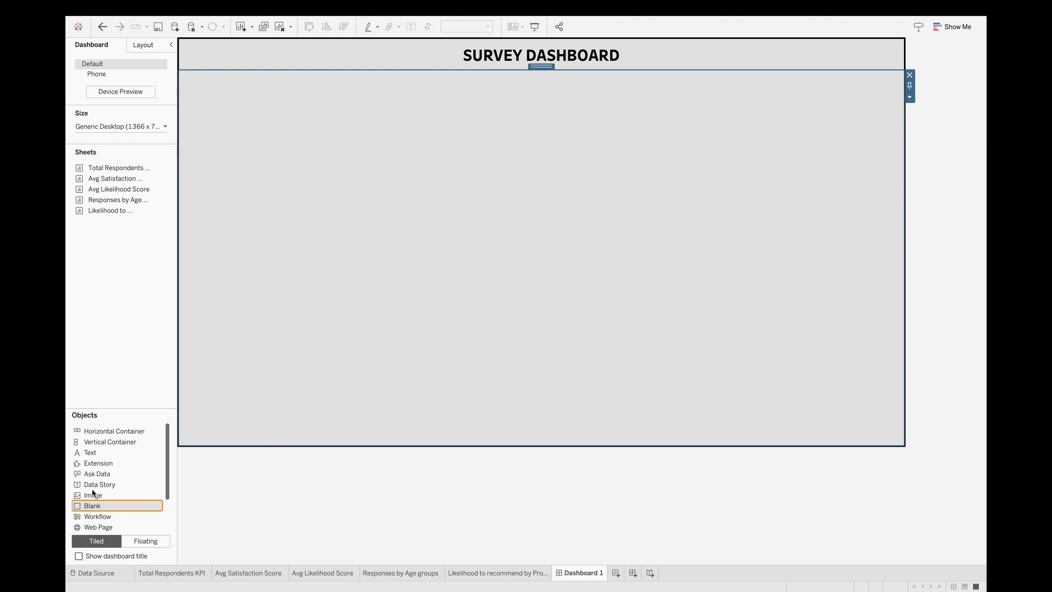
{"action": "left_click_drag", "start_coordinate": [92, 509], "coordinate": [350, 357]}
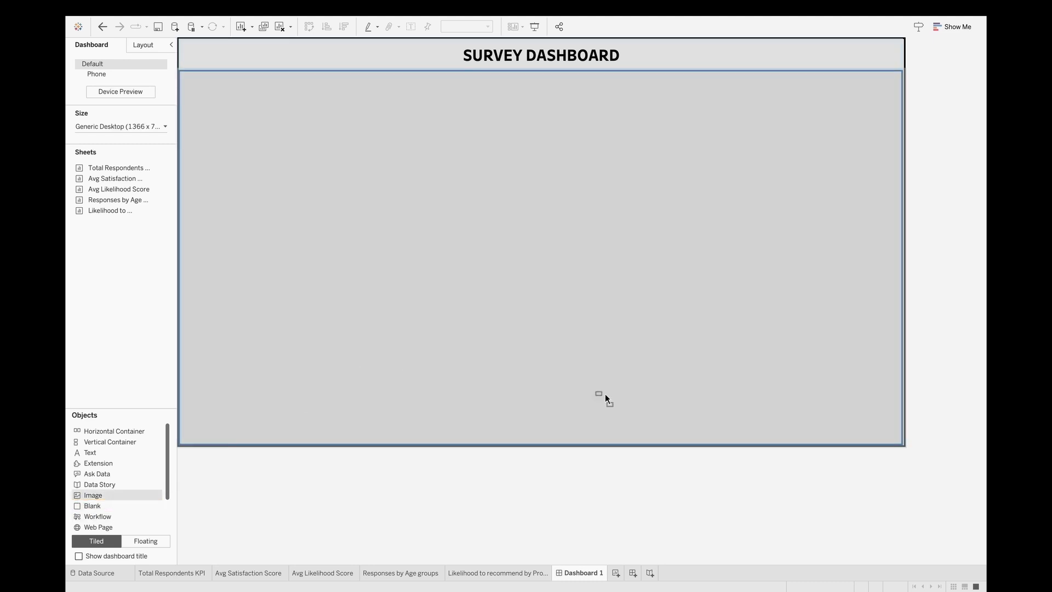
{"action": "left_click_drag", "start_coordinate": [614, 409], "coordinate": [616, 391]}
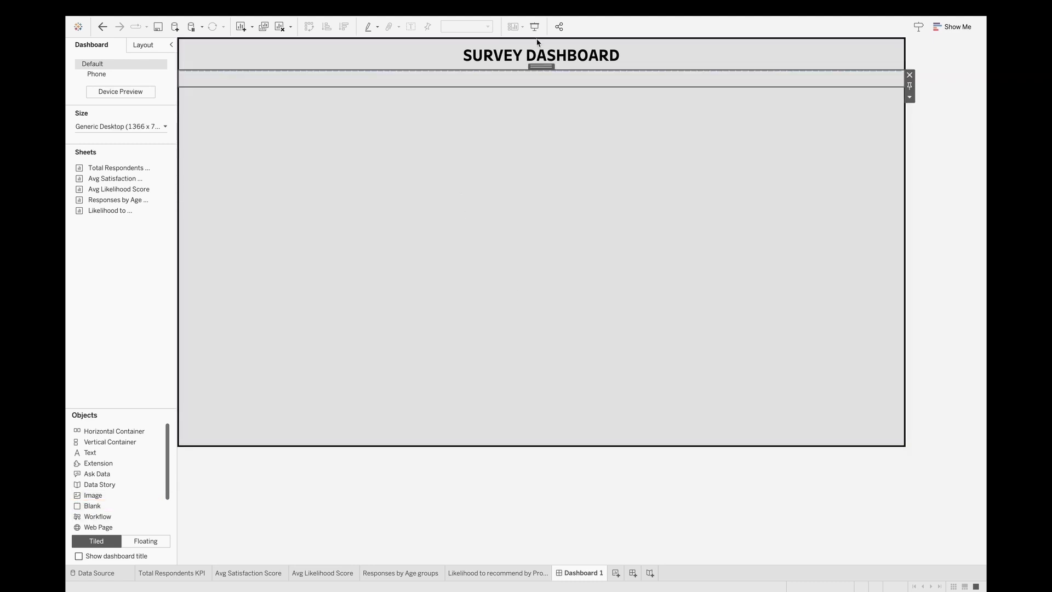
{"action": "left_click_drag", "start_coordinate": [550, 80], "coordinate": [548, 268]}
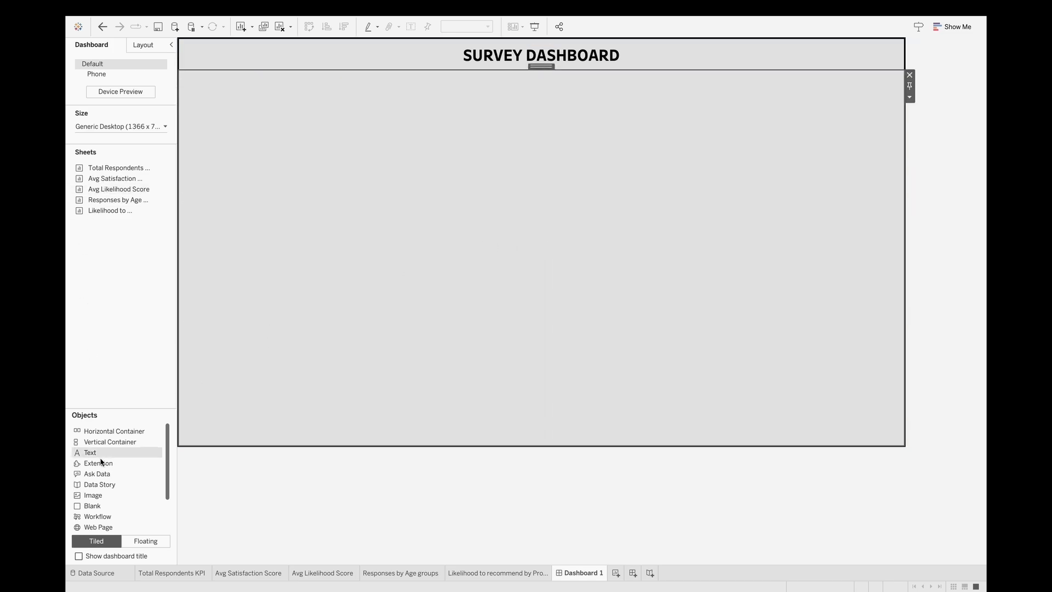
- Add a horizontal container between the title and the blank area, sized to about 40% of the height below the title
{"action": "left_click_drag", "start_coordinate": [107, 437], "coordinate": [482, 209]}
{"action": "left_click_drag", "start_coordinate": [451, 427], "coordinate": [444, 235]}
{"action": "left_click", "coordinate": [438, 163]}
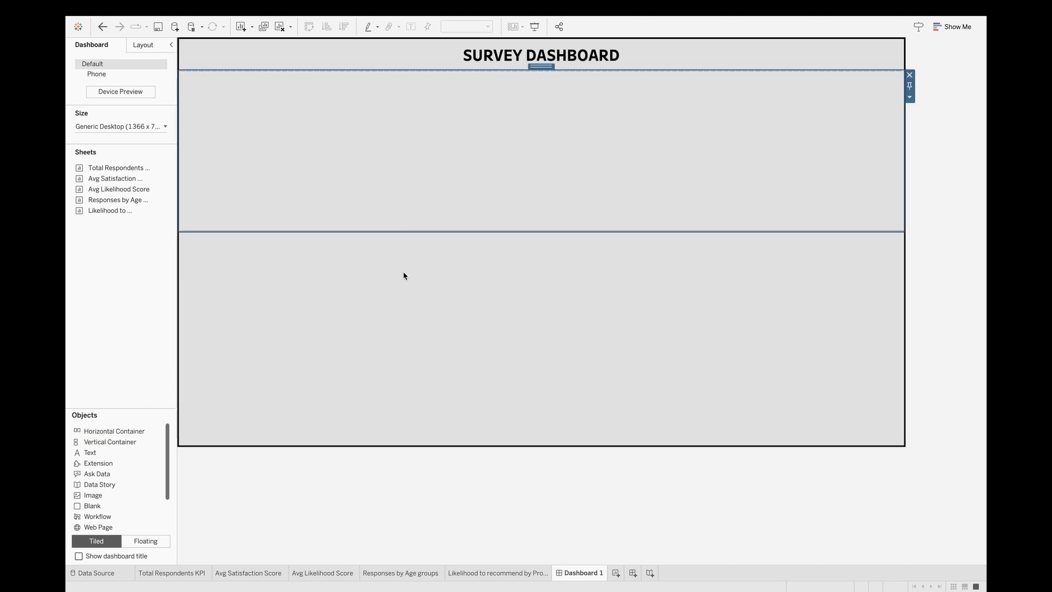
{"action": "left_click", "coordinate": [405, 277]}
{"action": "left_click", "coordinate": [412, 218]}
{"action": "left_click_drag", "start_coordinate": [411, 231], "coordinate": [412, 224]}
{"action": "left_click", "coordinate": [417, 190]}
{"action": "left_click", "coordinate": [437, 294]}
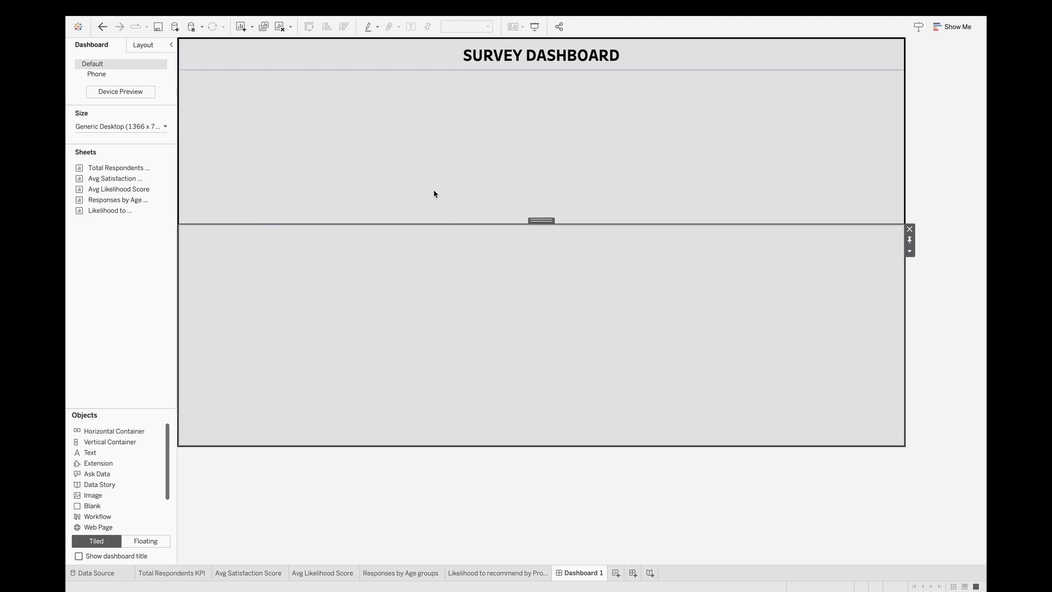
- Place the Likelihood to recommend by Products sheet in the upper container and remove its Product Used legend
{"action": "left_click", "coordinate": [429, 204]}
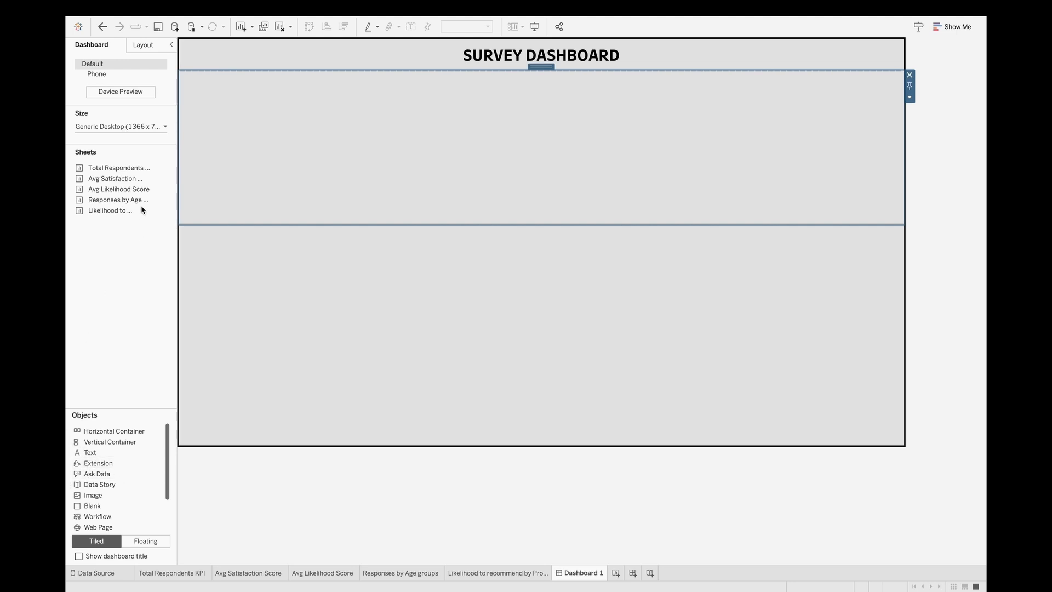
{"action": "mouse_move", "coordinate": [141, 189]}
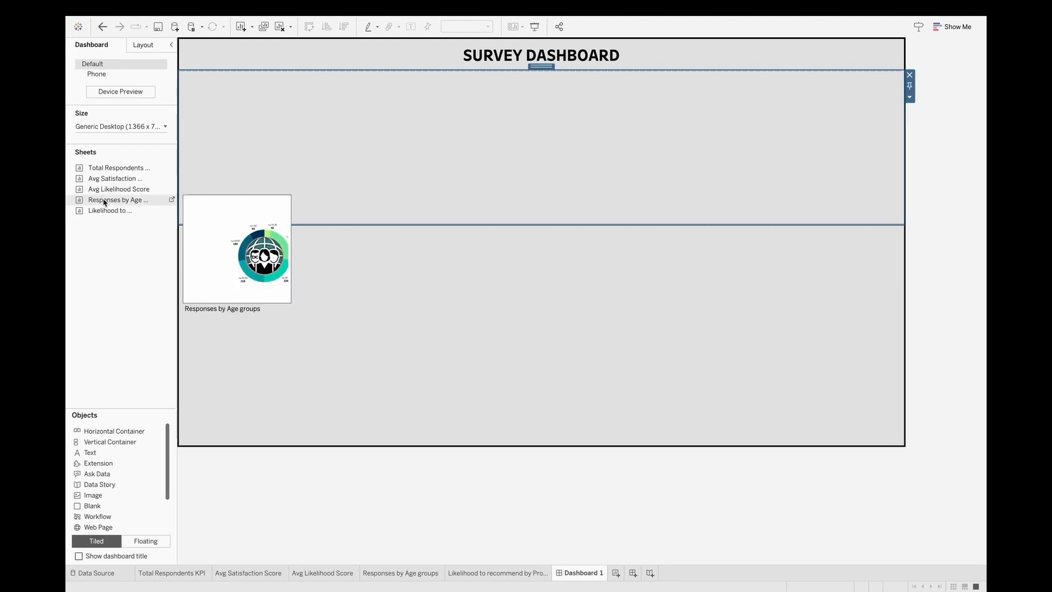
{"action": "mouse_move", "coordinate": [106, 212]}
{"action": "left_click_drag", "start_coordinate": [106, 212], "coordinate": [767, 165]}
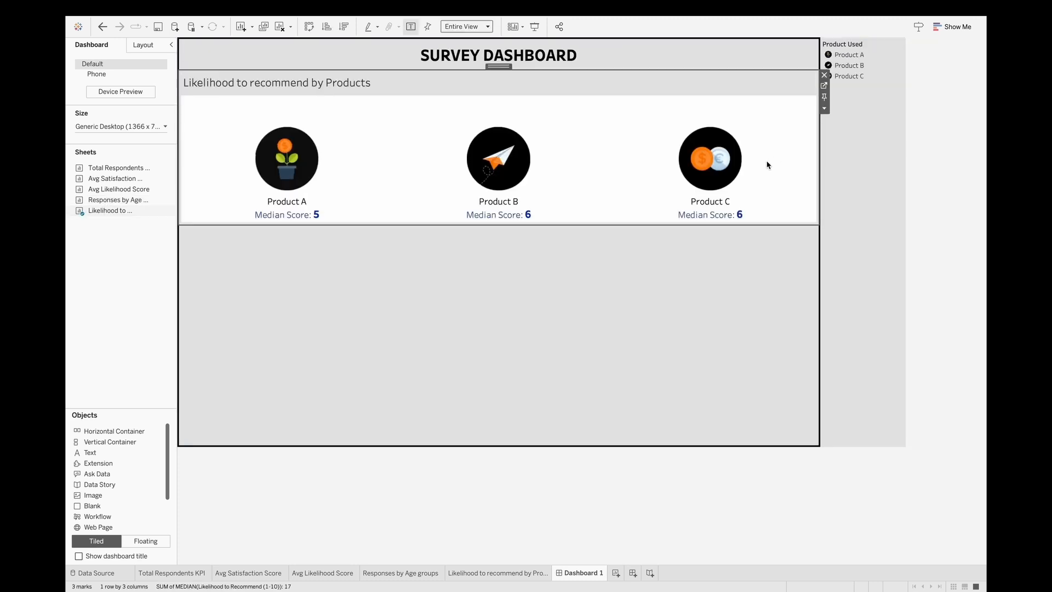
{"action": "left_click", "coordinate": [911, 42]}
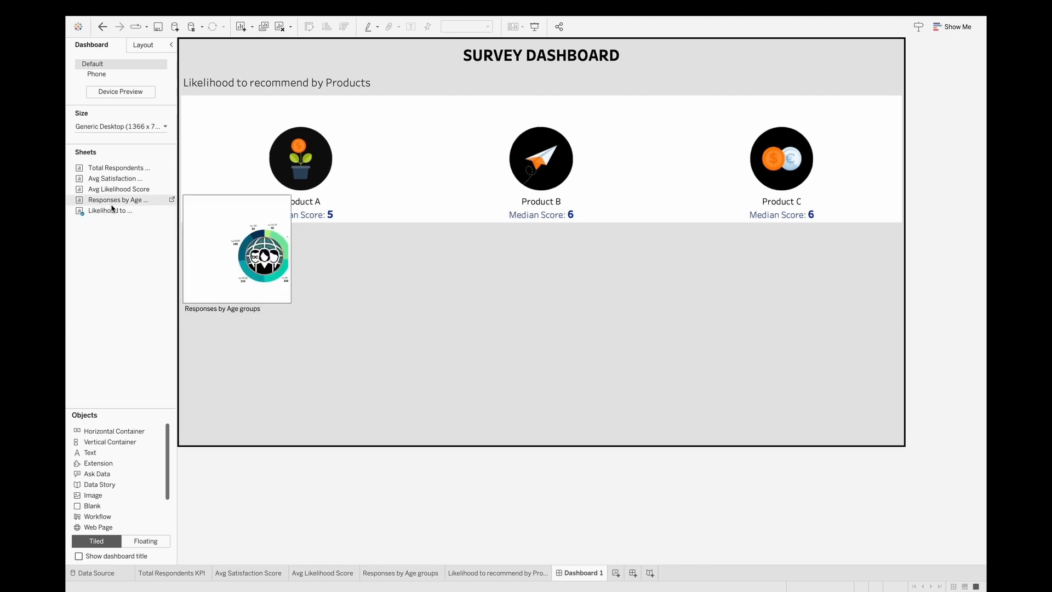
- Place the Responses by Age groups sheet before the product sheet and delete the container holding its legends
{"action": "left_click_drag", "start_coordinate": [112, 207], "coordinate": [384, 170]}
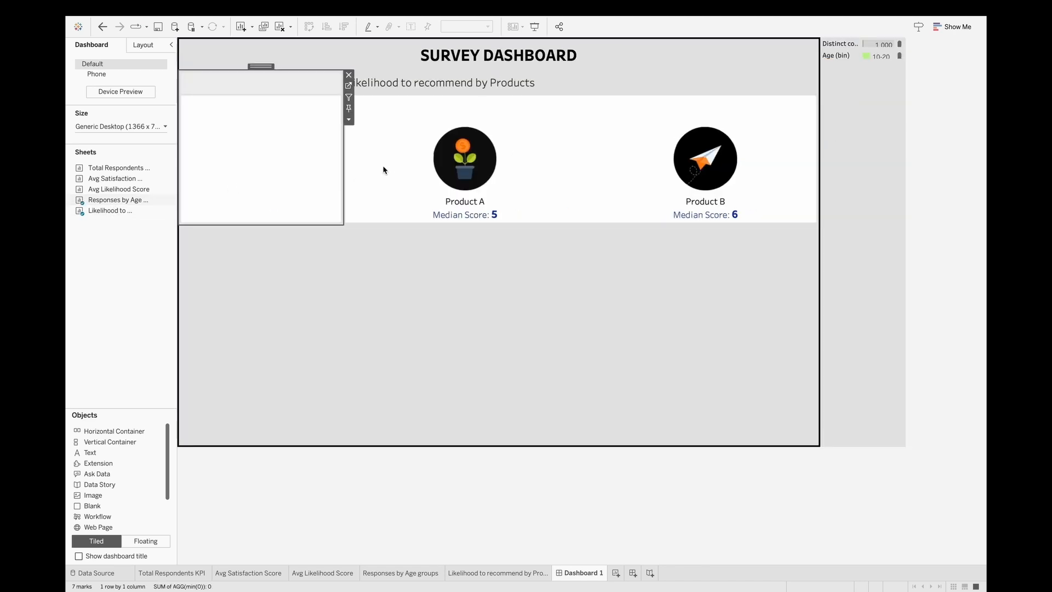
{"action": "left_click", "coordinate": [862, 170]}
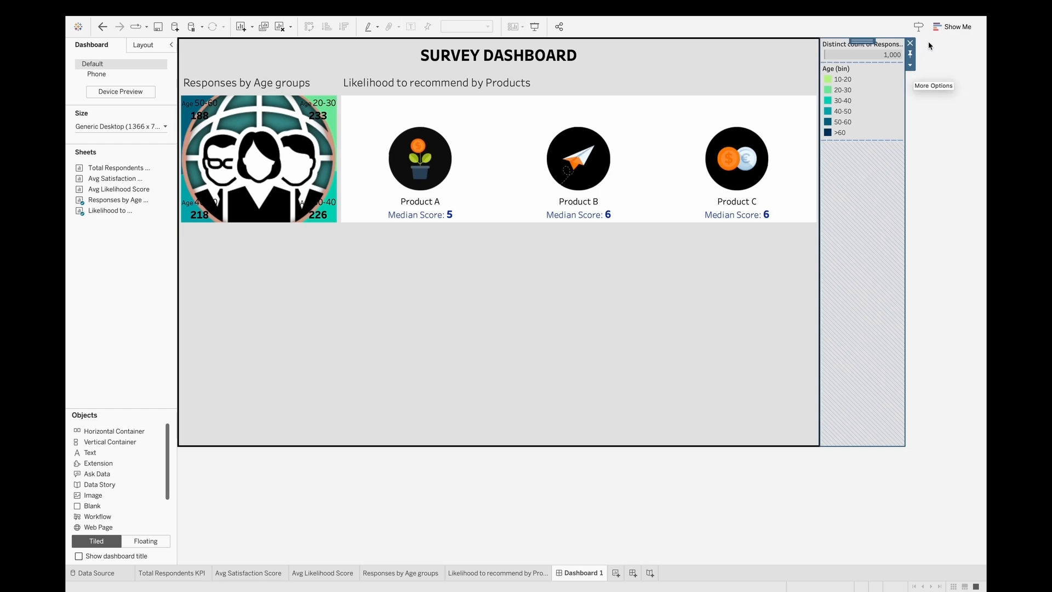
{"action": "left_click", "coordinate": [910, 43]}
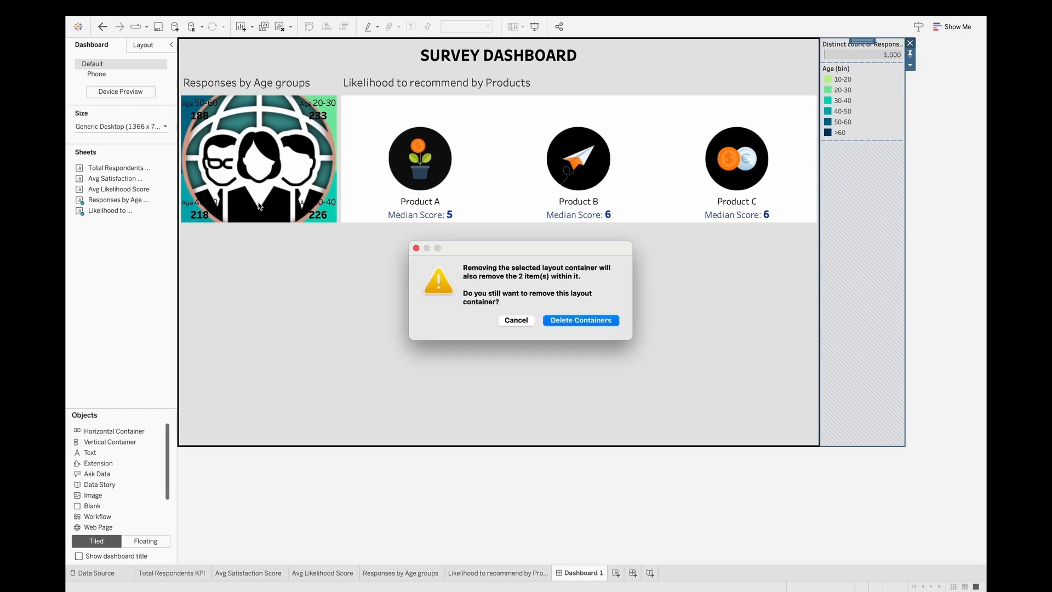
{"action": "left_click", "coordinate": [595, 322]}
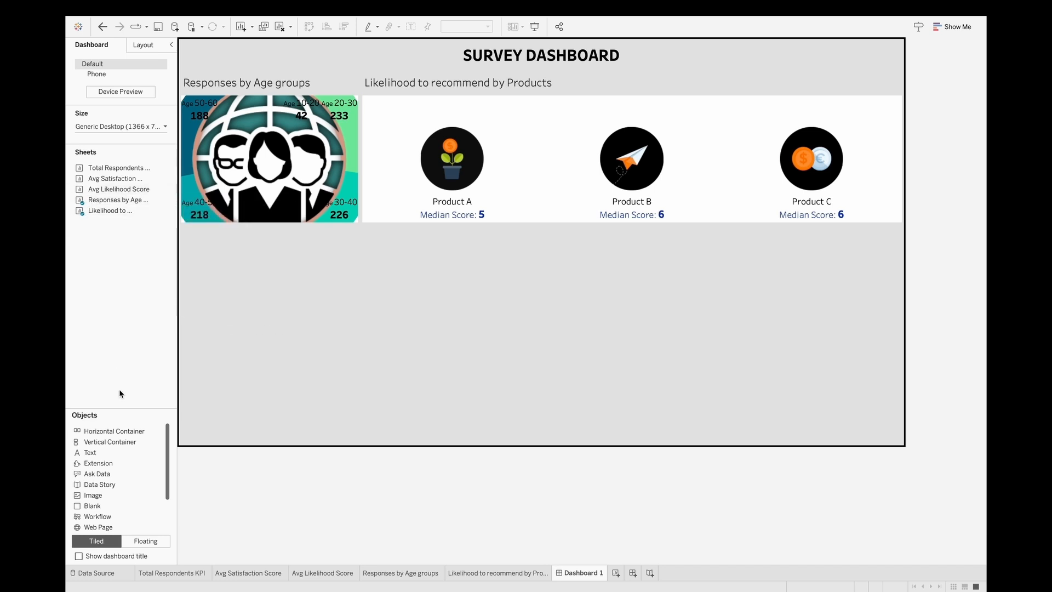
- Add a narrow vertical container before the donut and stack the Total Respondents, Avg Satisfaction and Avg Likelihood Score sheets in it
{"action": "left_click_drag", "start_coordinate": [126, 441], "coordinate": [226, 179]}
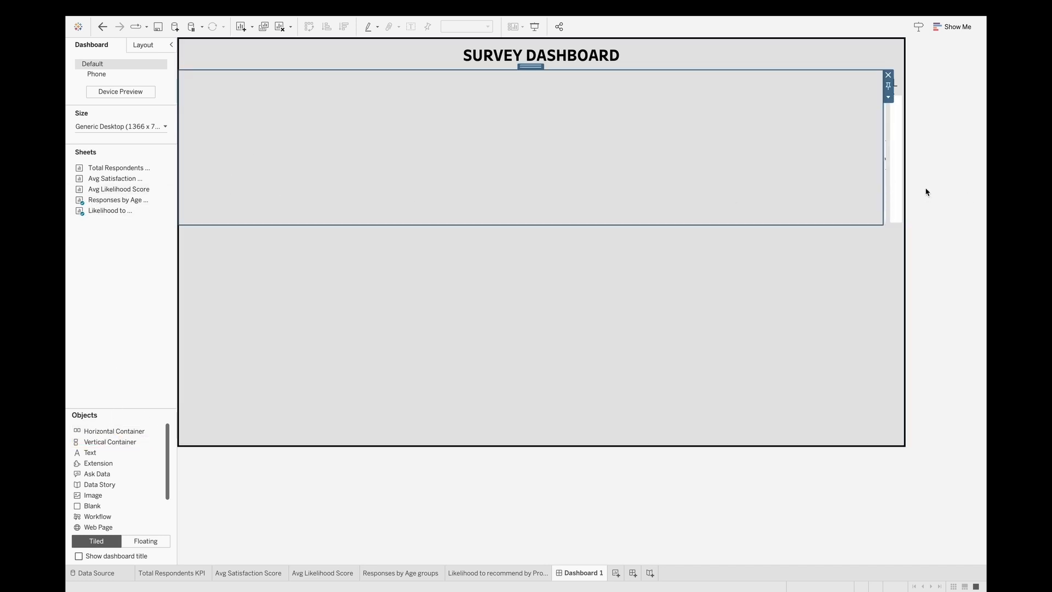
{"action": "left_click_drag", "start_coordinate": [883, 180], "coordinate": [347, 160]}
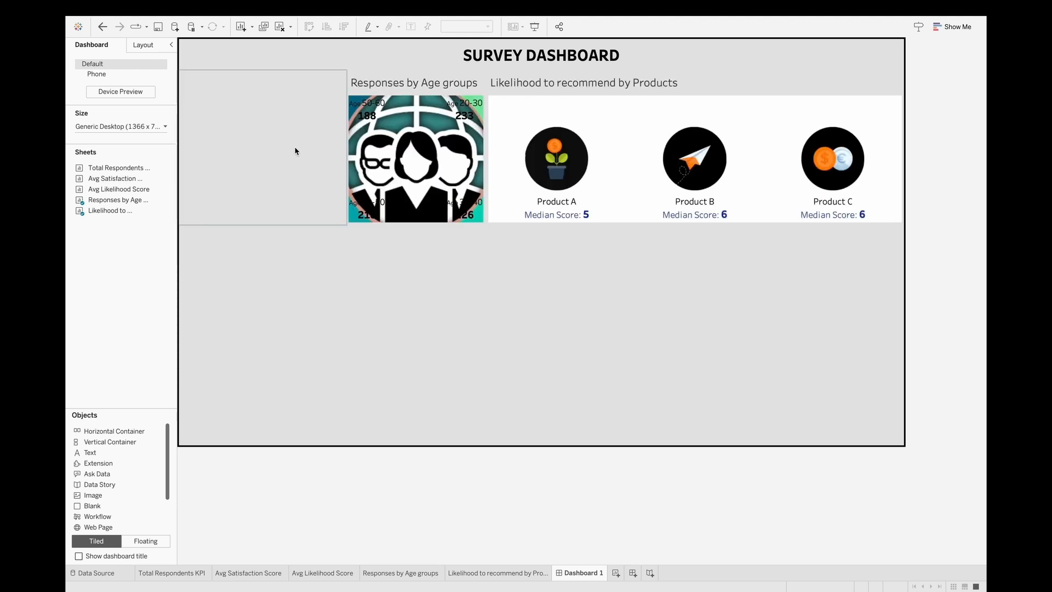
{"action": "left_click_drag", "start_coordinate": [130, 168], "coordinate": [210, 151]}
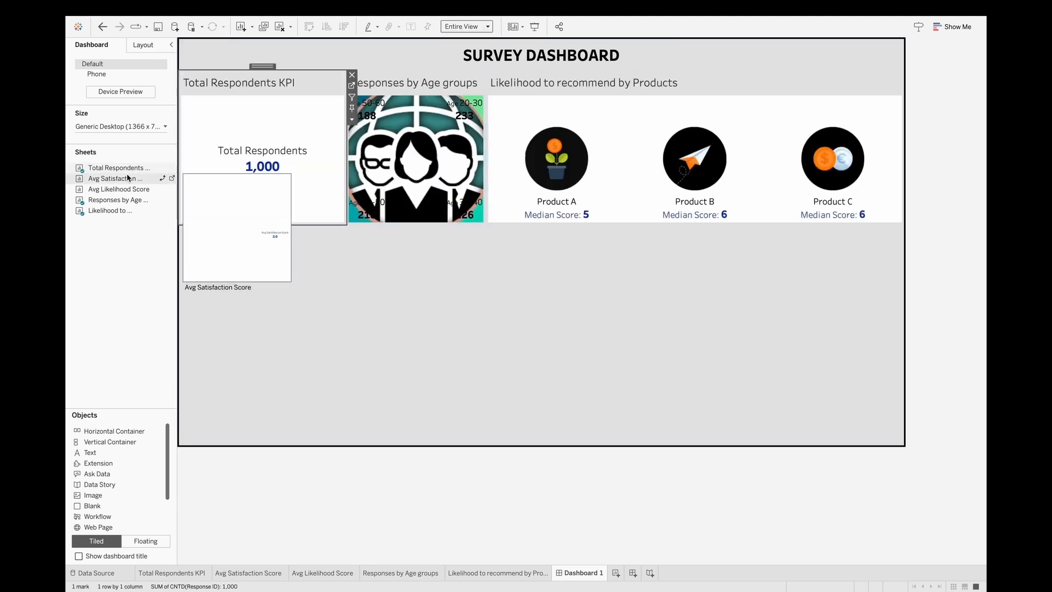
{"action": "left_click_drag", "start_coordinate": [116, 179], "coordinate": [253, 205]}
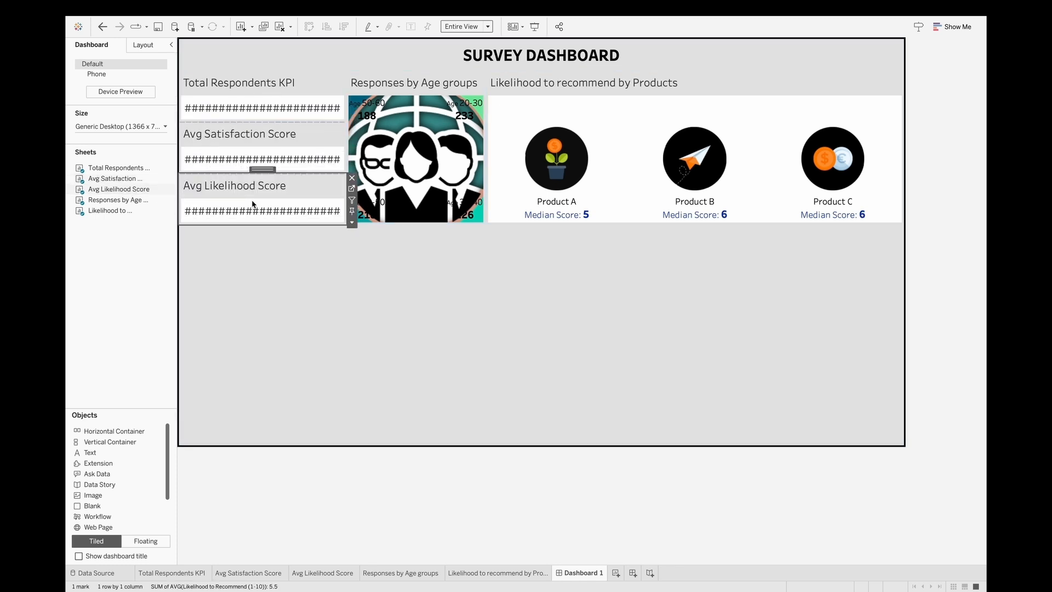
- Hide the sheet titles of the Total Respondents, Avg Satisfaction Score and Avg Likelihood Score KPIs
{"action": "left_click", "coordinate": [253, 82]}
{"action": "right_click", "coordinate": [252, 80]}
{"action": "left_click", "coordinate": [276, 103]}
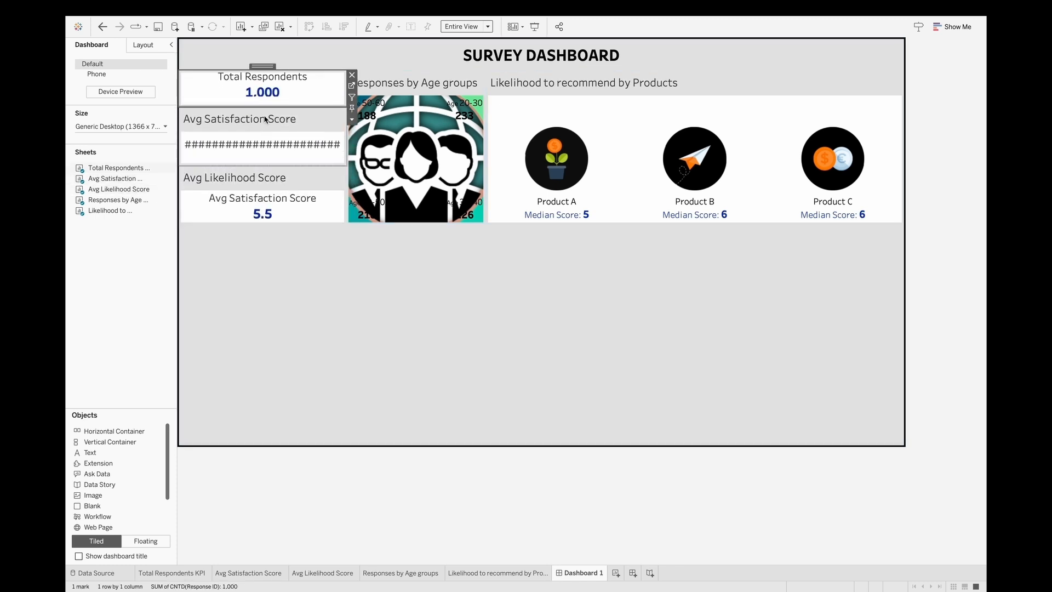
{"action": "right_click", "coordinate": [263, 116]}
{"action": "left_click", "coordinate": [277, 139]}
{"action": "right_click", "coordinate": [268, 172]}
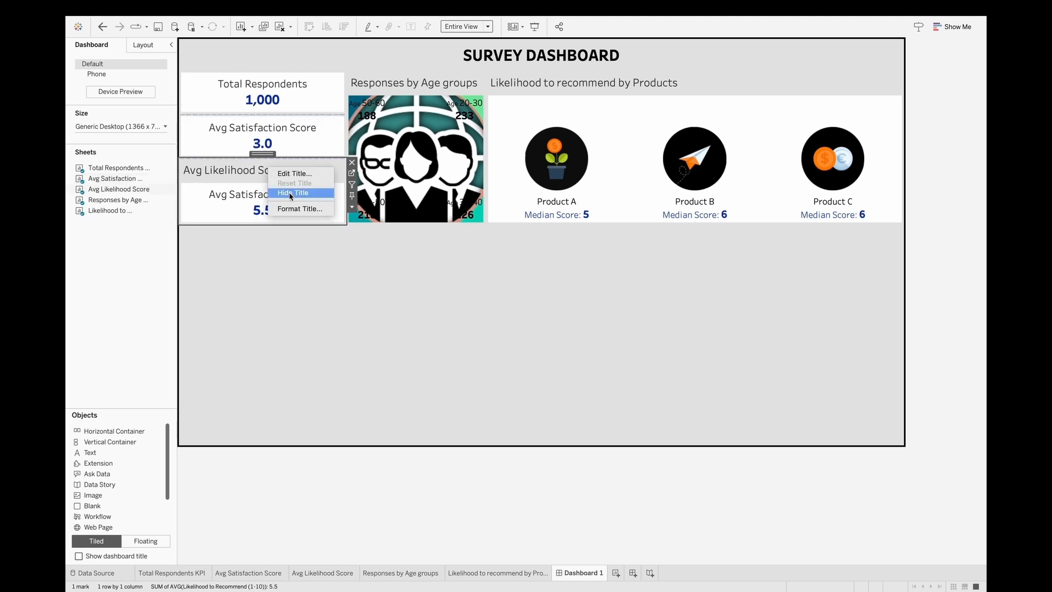
{"action": "left_click", "coordinate": [288, 192]}
- Hide the titles of the Responses by Age groups and Likelihood to recommend by Products sheets
{"action": "right_click", "coordinate": [395, 89]}
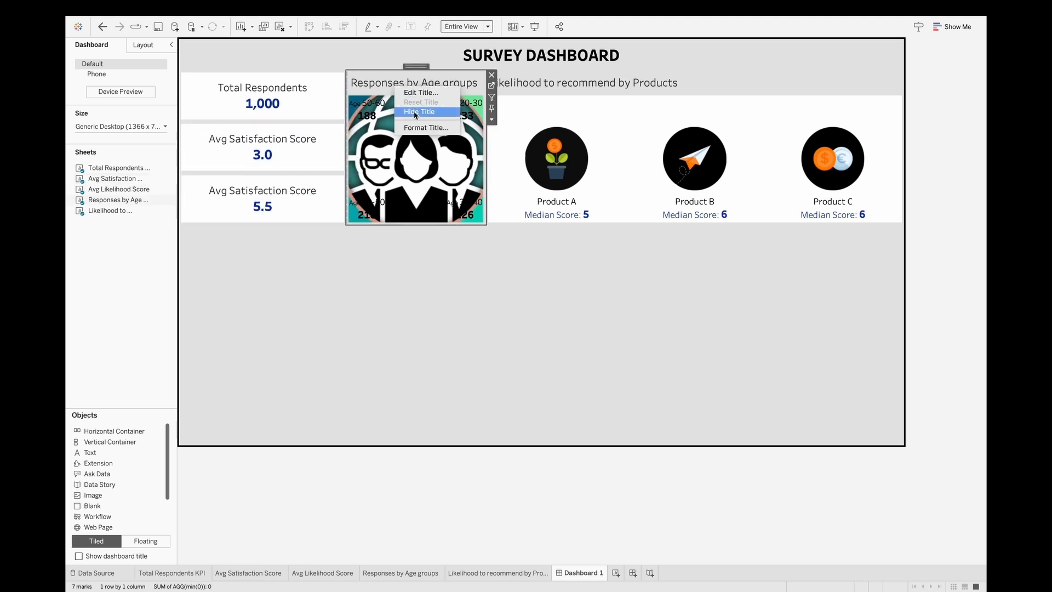
{"action": "left_click", "coordinate": [416, 110]}
{"action": "right_click", "coordinate": [559, 86]}
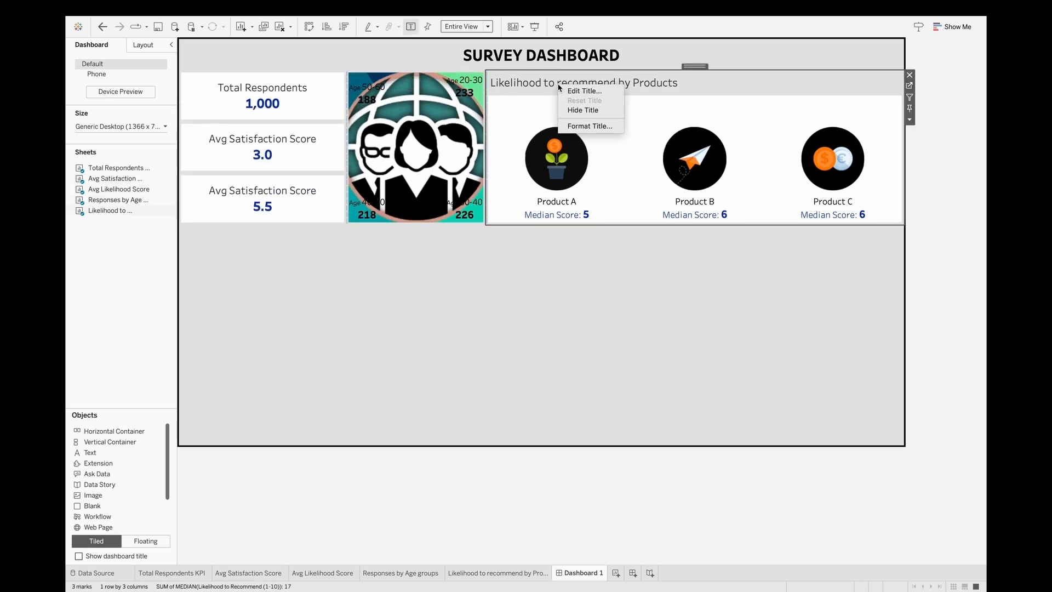
{"action": "left_click", "coordinate": [583, 110]}
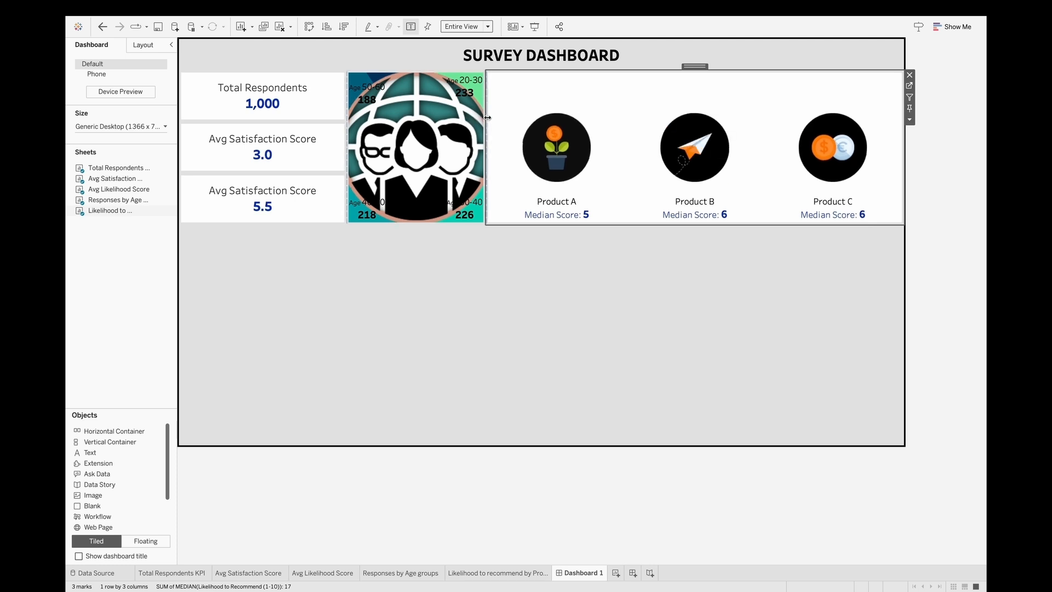
- Widen the age-group donut and slightly widen the KPI column, and open the Responses by Age groups worksheet
{"action": "left_click_drag", "start_coordinate": [487, 117], "coordinate": [654, 150]}
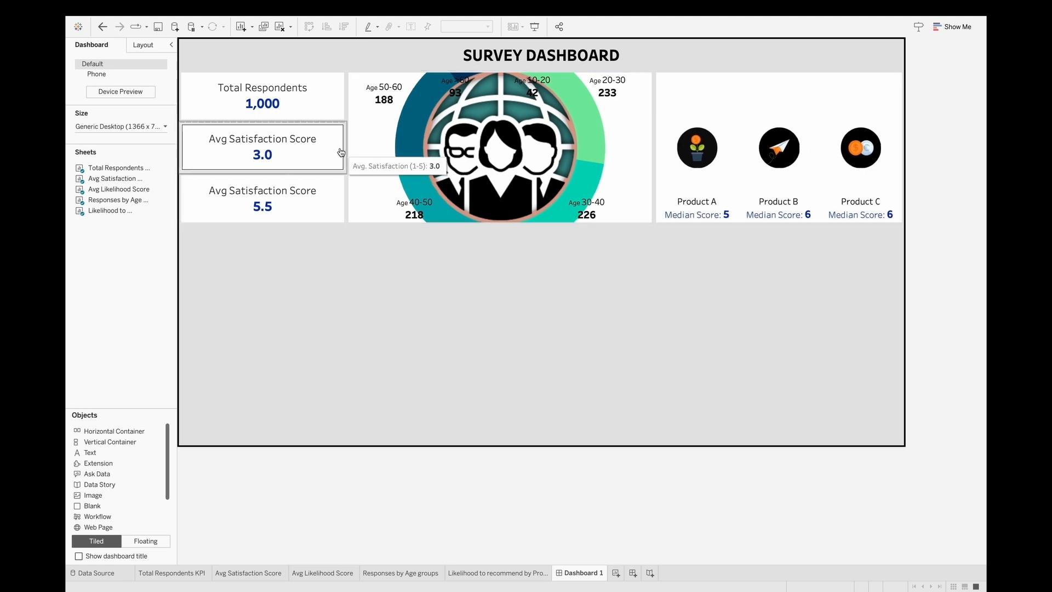
{"action": "left_click_drag", "start_coordinate": [341, 152], "coordinate": [357, 151]}
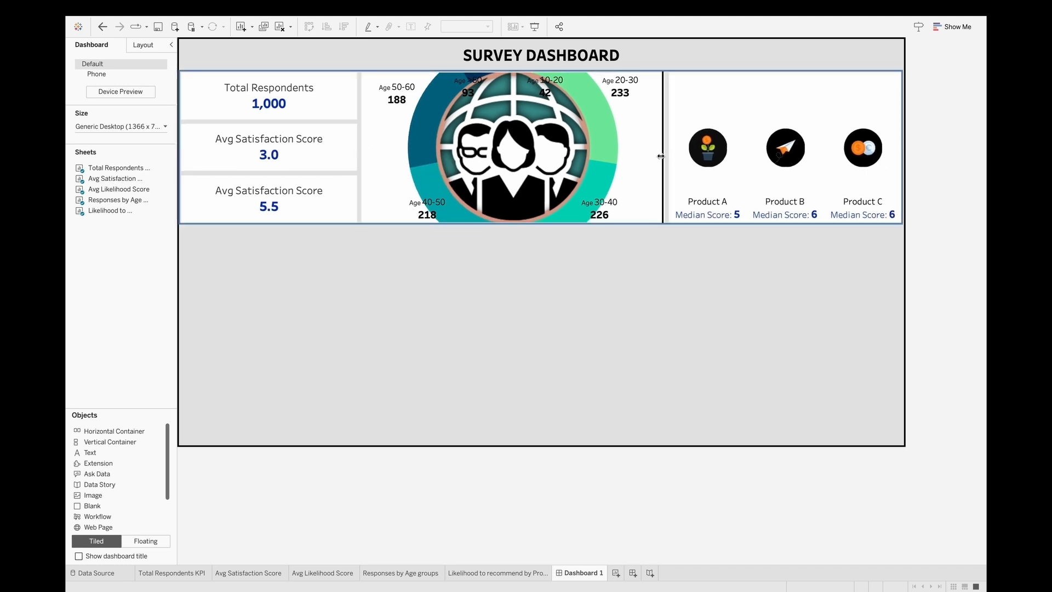
{"action": "left_click", "coordinate": [644, 157]}
{"action": "left_click", "coordinate": [669, 91]}
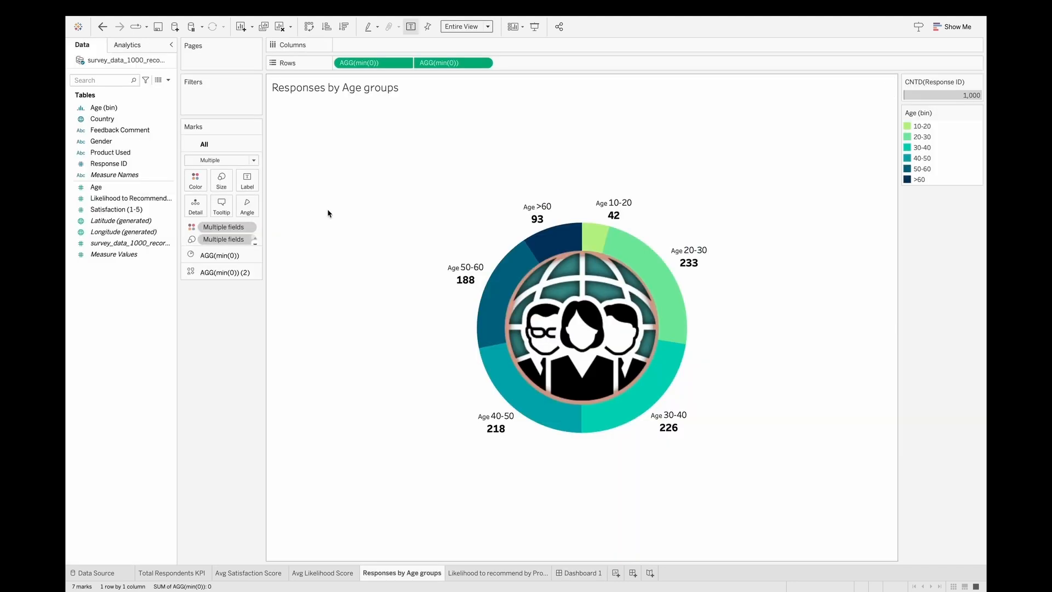
- Reduce the size of the age-group pie and its centre shape, keeping the donut ring visible, and return to Dashboard 1
{"action": "left_click", "coordinate": [229, 257]}
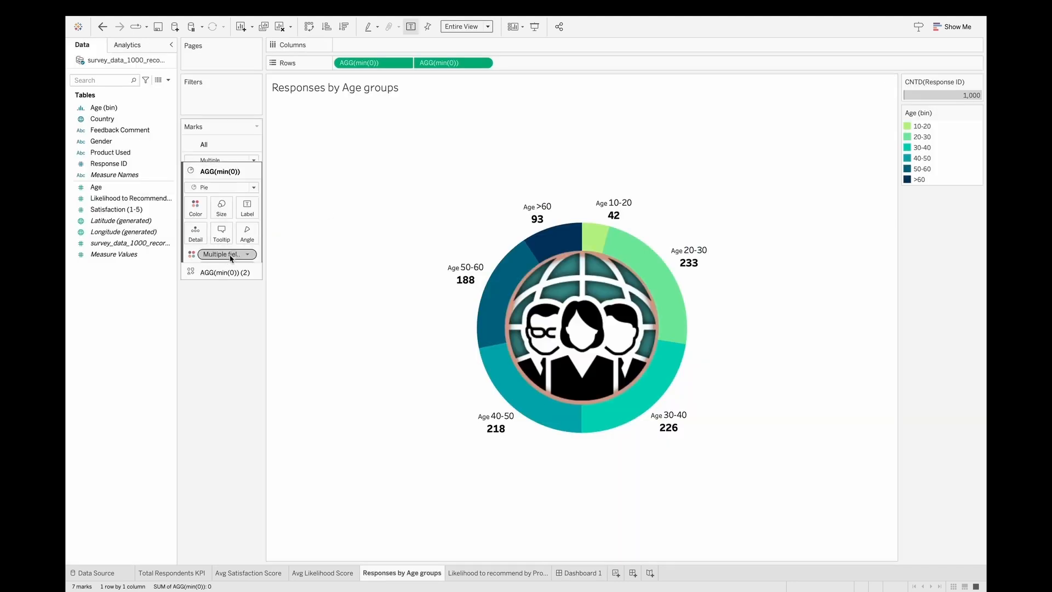
{"action": "left_click", "coordinate": [229, 255]}
{"action": "left_click", "coordinate": [221, 207]}
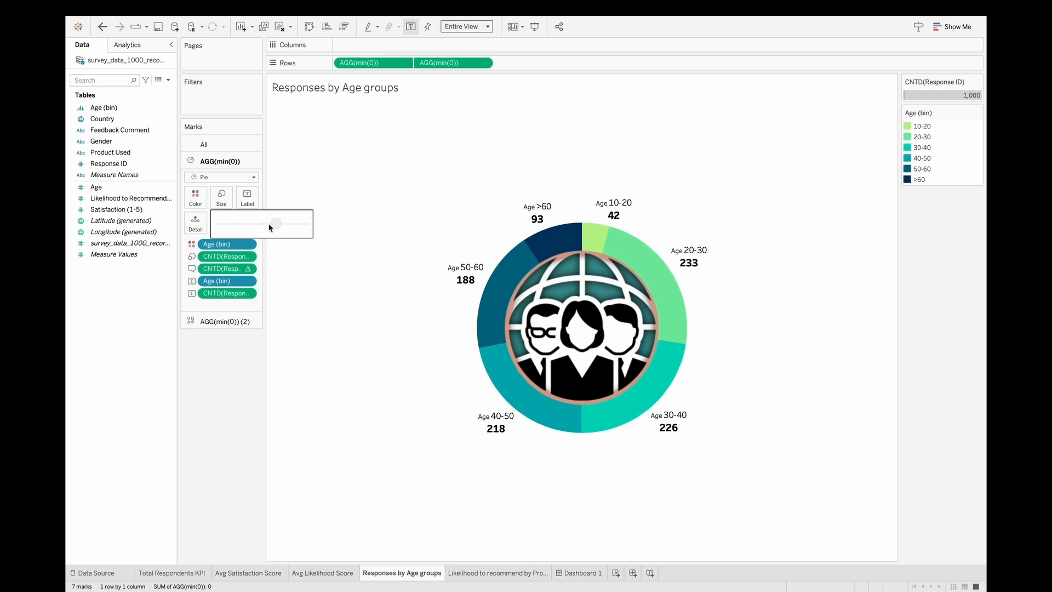
{"action": "left_click_drag", "start_coordinate": [270, 227], "coordinate": [264, 223]}
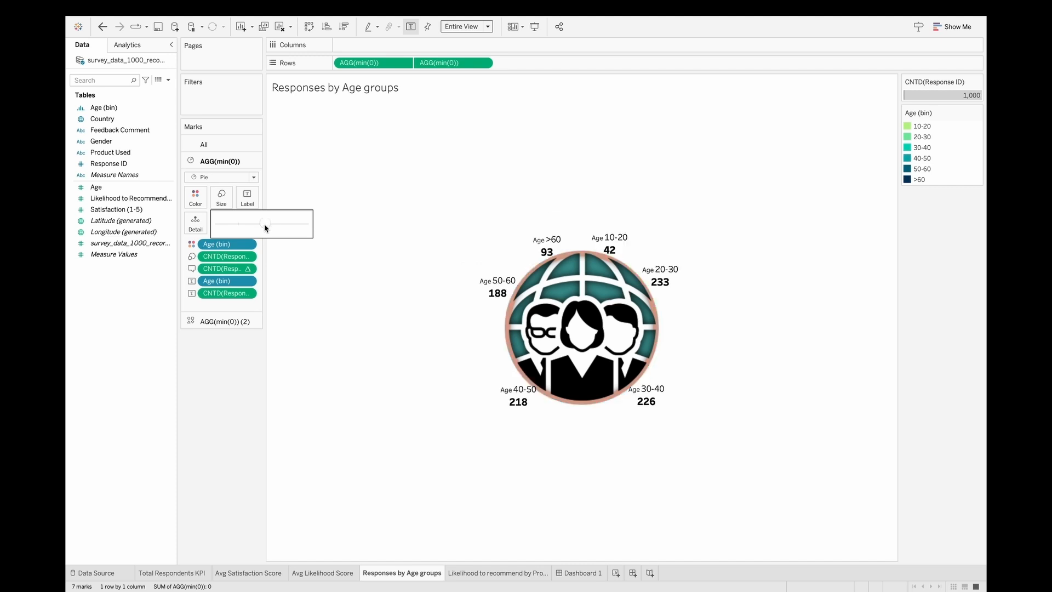
{"action": "left_click", "coordinate": [214, 325]}
{"action": "left_click", "coordinate": [221, 214]}
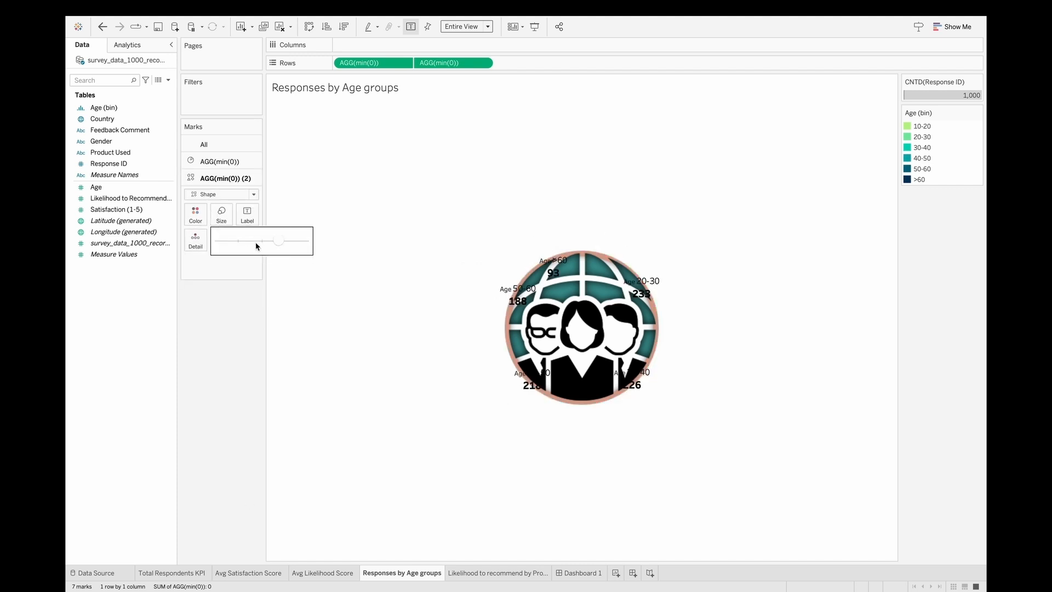
{"action": "left_click", "coordinate": [255, 241]}
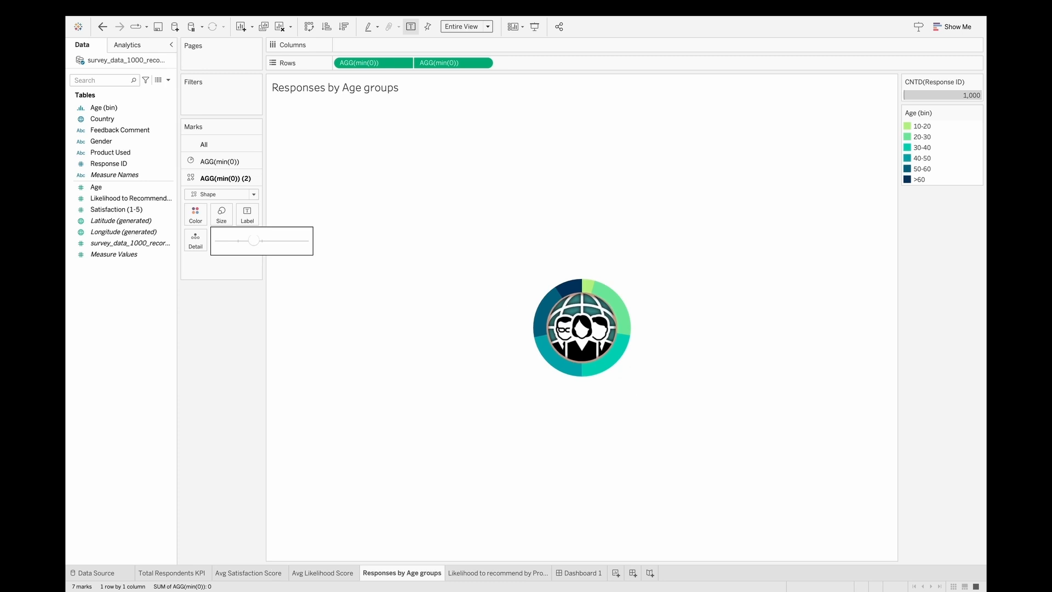
{"action": "left_click", "coordinate": [578, 573]}
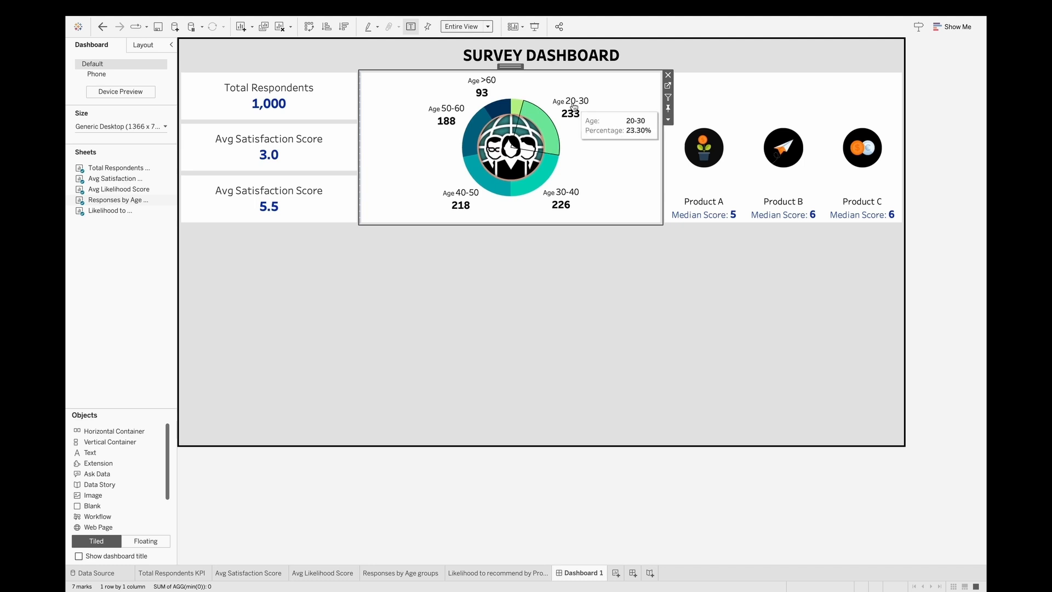
- In the Responses by Age groups worksheet, reduce the font size of the word Age in the pie's mark label
{"action": "left_click", "coordinate": [668, 85]}
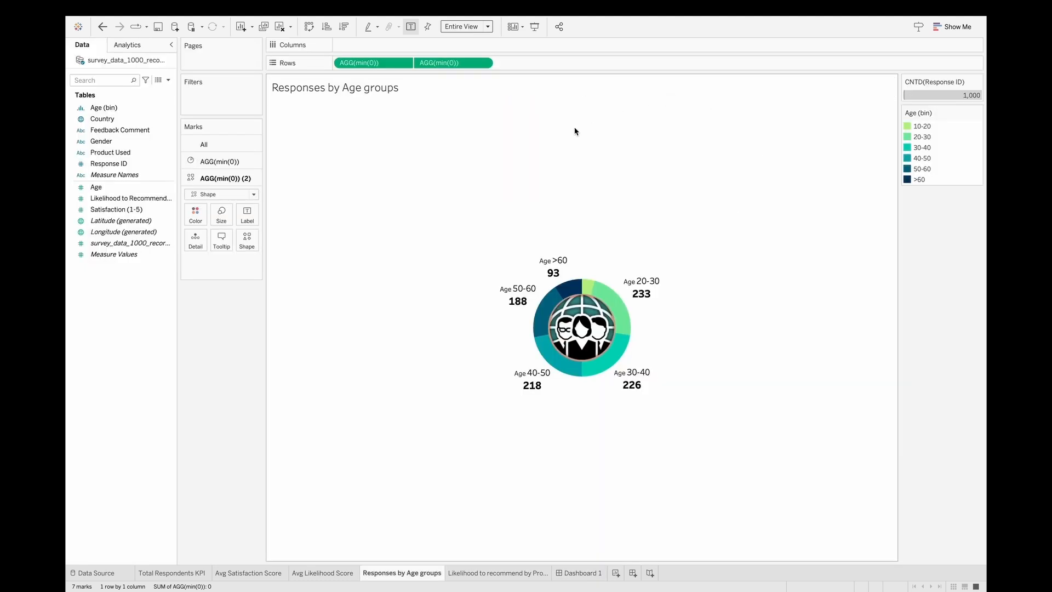
{"action": "left_click", "coordinate": [241, 161]}
{"action": "left_click", "coordinate": [254, 205]}
{"action": "left_click", "coordinate": [349, 252]}
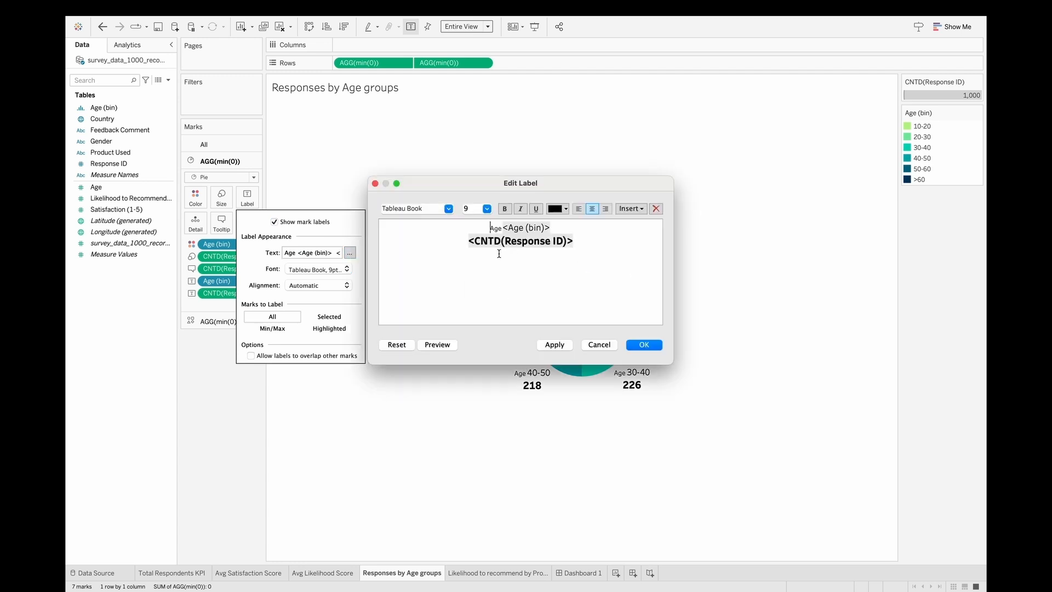
{"action": "double_click", "coordinate": [524, 228]}
{"action": "left_click", "coordinate": [591, 228]}
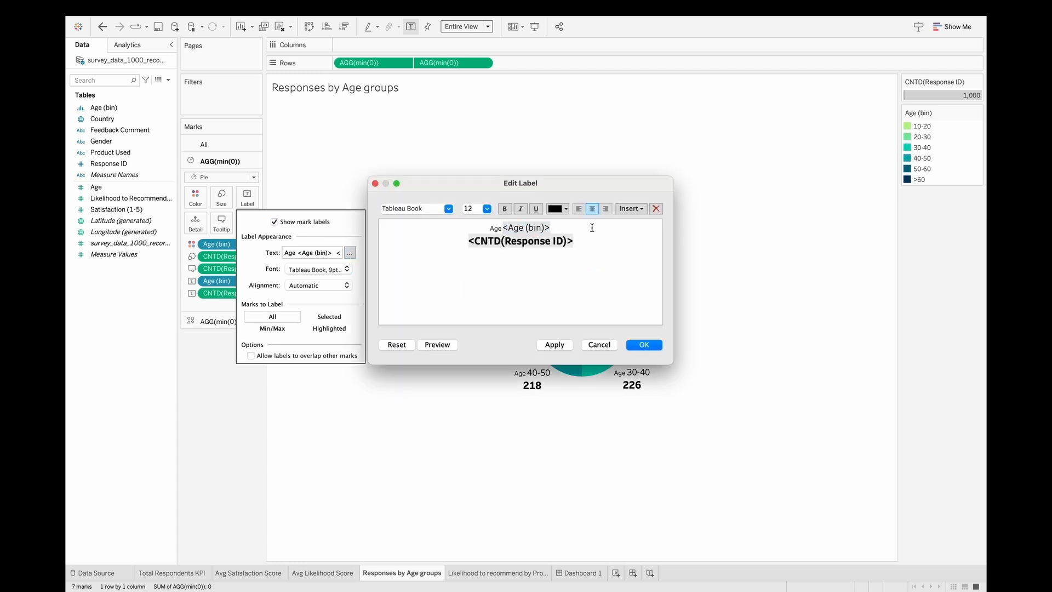
{"action": "left_click_drag", "start_coordinate": [560, 225], "coordinate": [480, 226]}
{"action": "left_click", "coordinate": [551, 230]}
{"action": "double_click", "coordinate": [498, 228]}
{"action": "left_click", "coordinate": [469, 207]}
{"action": "key", "text": "Return"}
- Reduce the label's Age (bin) font size, set CNTD(Response ID) to 12, and return to Dashboard 1
{"action": "double_click", "coordinate": [527, 228]}
{"action": "left_click", "coordinate": [474, 209]}
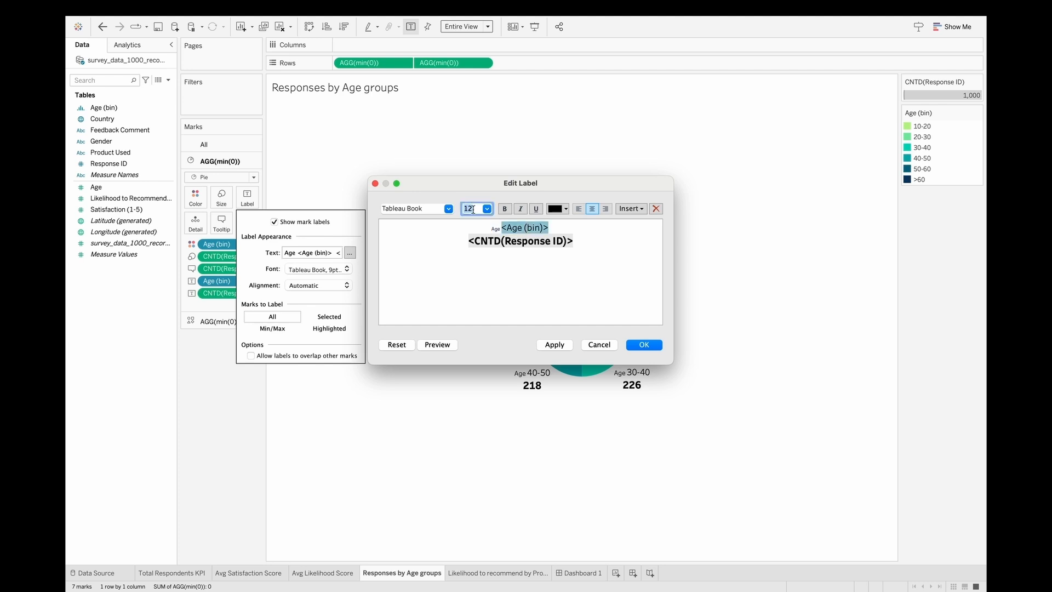
{"action": "key", "text": "Return"}
{"action": "double_click", "coordinate": [500, 242]}
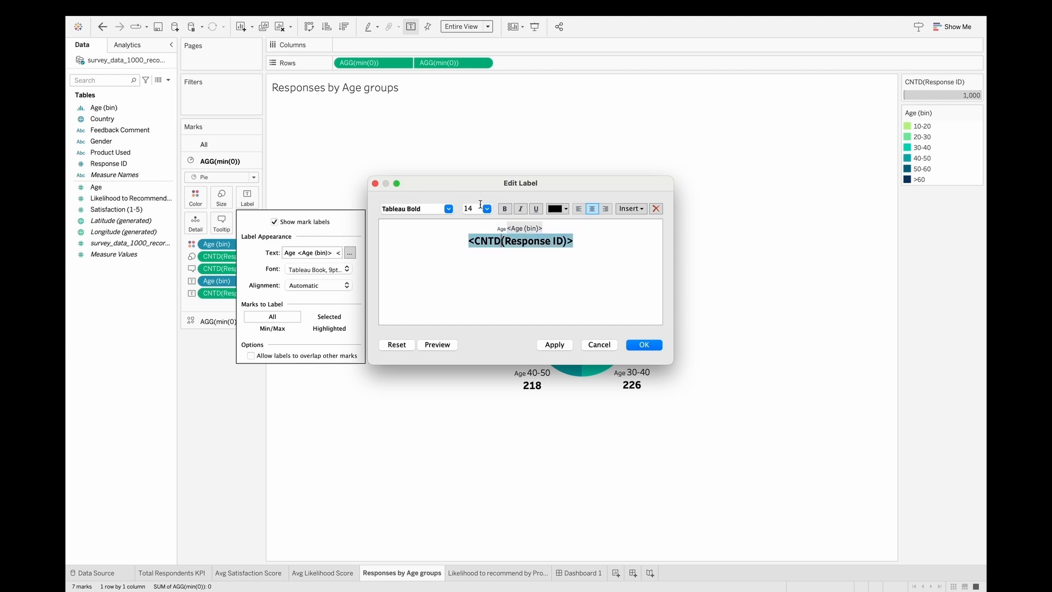
{"action": "left_click", "coordinate": [476, 206]}
{"action": "type", "text": "12"}
{"action": "key", "text": "Return"}
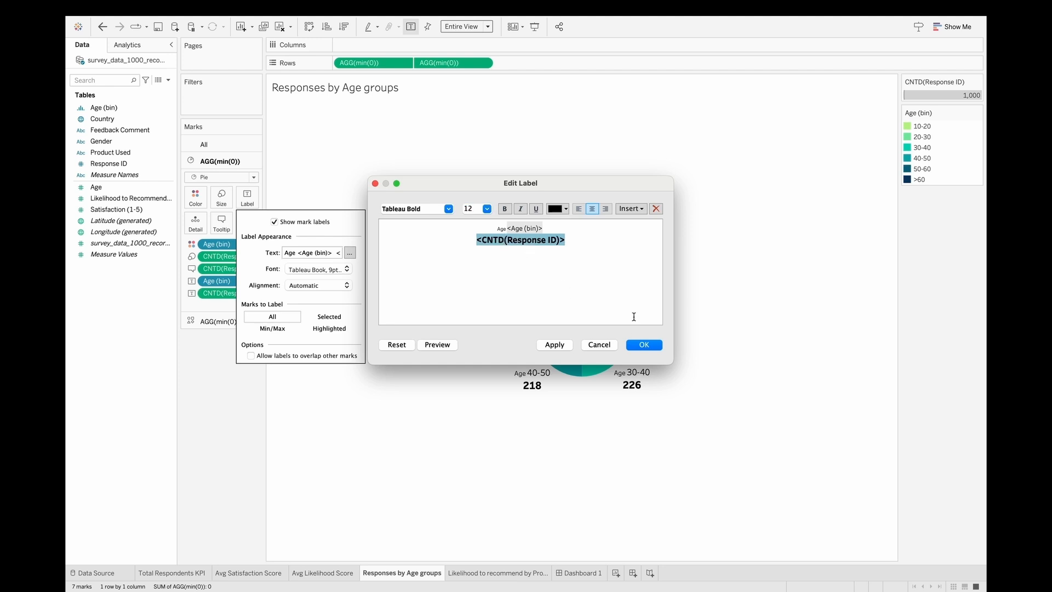
{"action": "left_click", "coordinate": [644, 345]}
{"action": "left_click", "coordinate": [793, 371]}
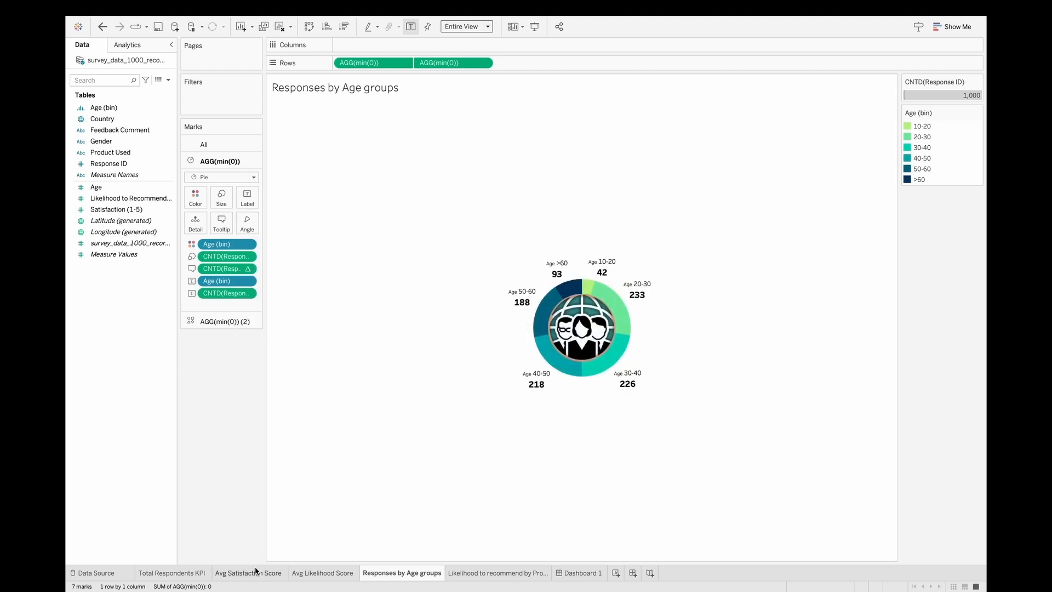
{"action": "left_click", "coordinate": [583, 573]}
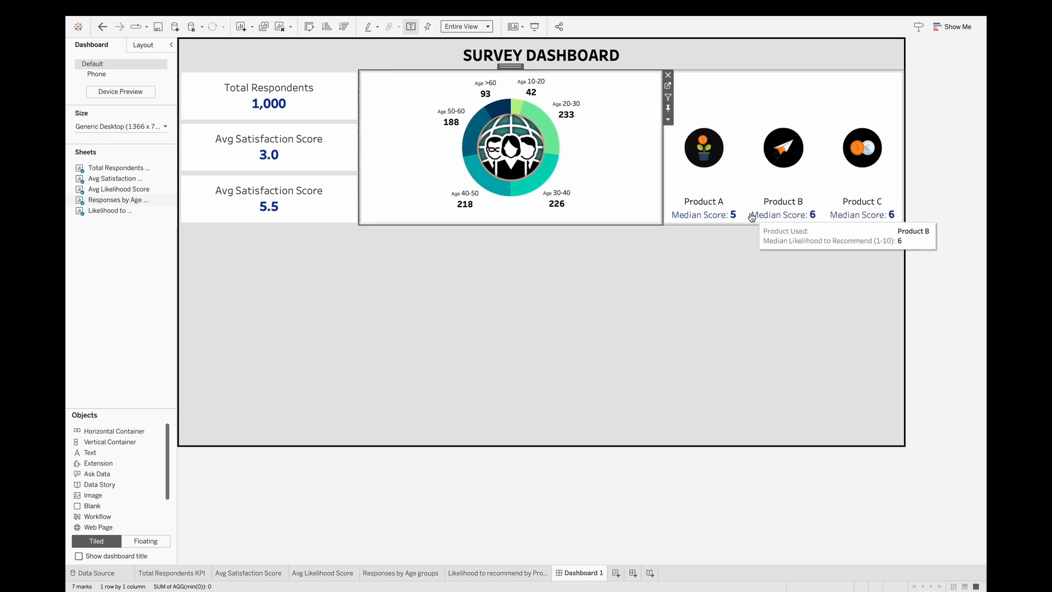
- In the Likelihood to recommend by Products worksheet, set the Product Used field's font size to 8 in the mark label
{"action": "left_click", "coordinate": [841, 121]}
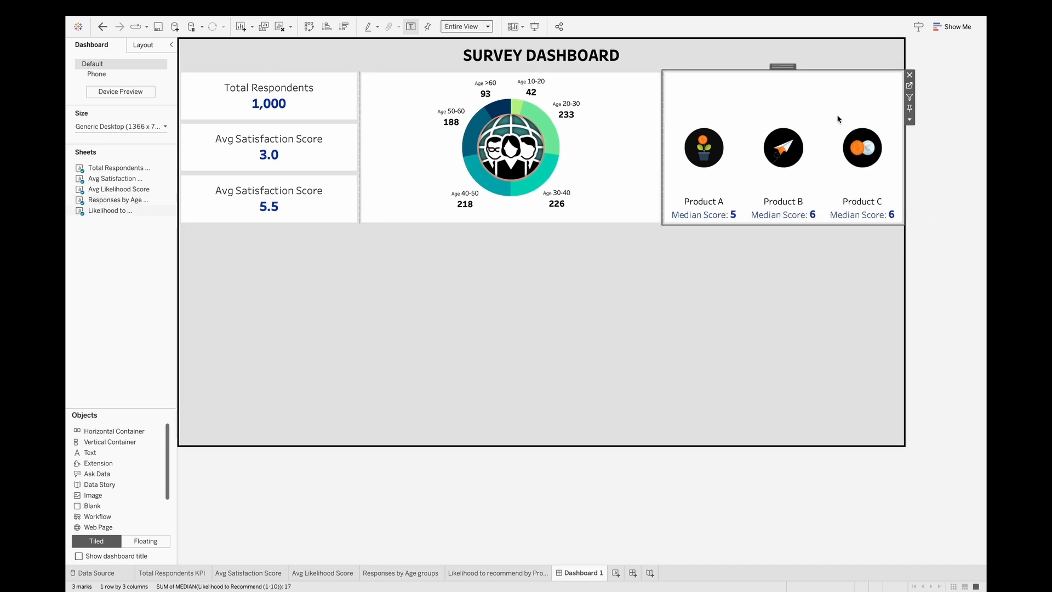
{"action": "left_click", "coordinate": [910, 87]}
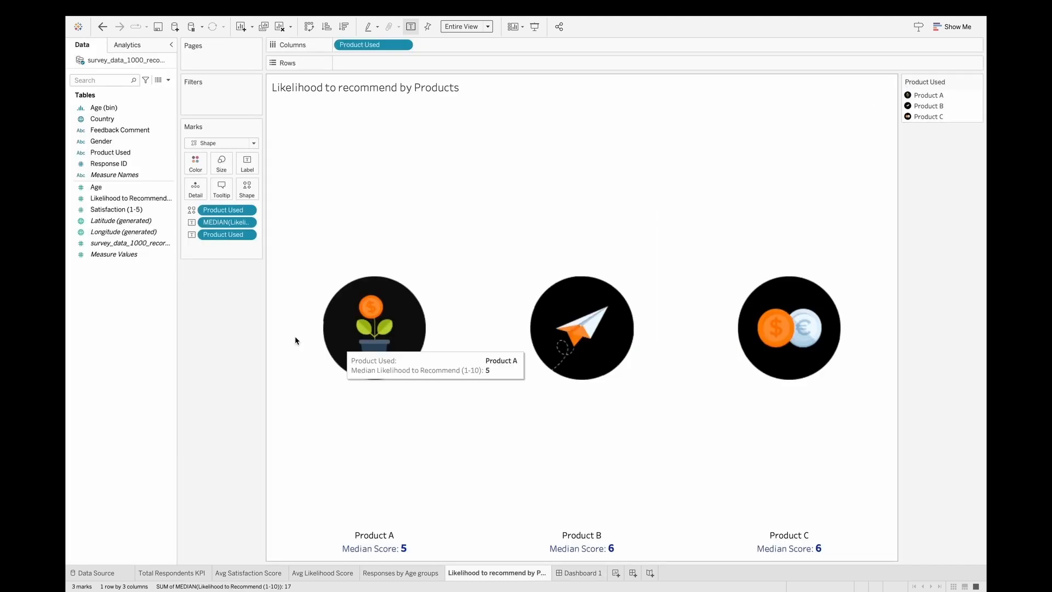
{"action": "left_click", "coordinate": [251, 170]}
{"action": "left_click", "coordinate": [349, 219]}
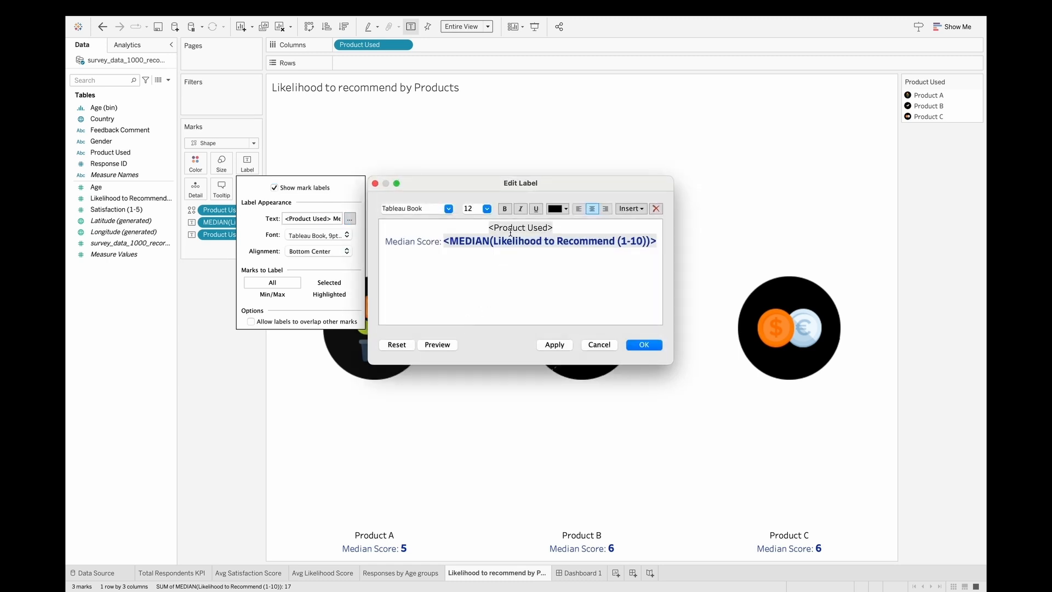
{"action": "double_click", "coordinate": [512, 228]}
{"action": "left_click", "coordinate": [474, 208]}
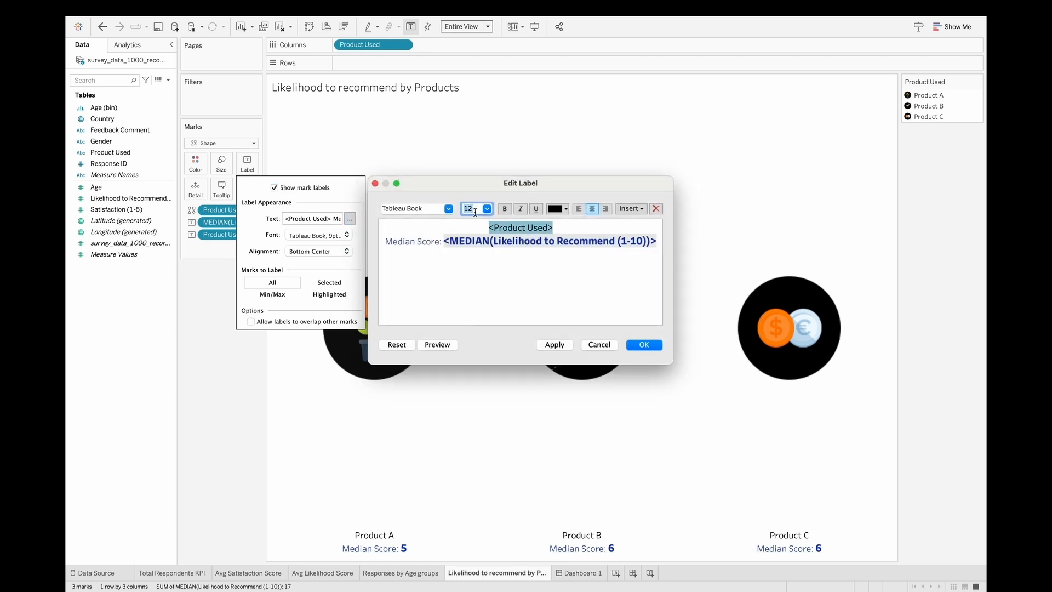
{"action": "type", "text": "8"}
{"action": "key", "text": "Return"}
- Set the label's median likelihood field to size 12 and the "Median Score:" text to size 7, and return to Dashboard 1
{"action": "double_click", "coordinate": [470, 236]}
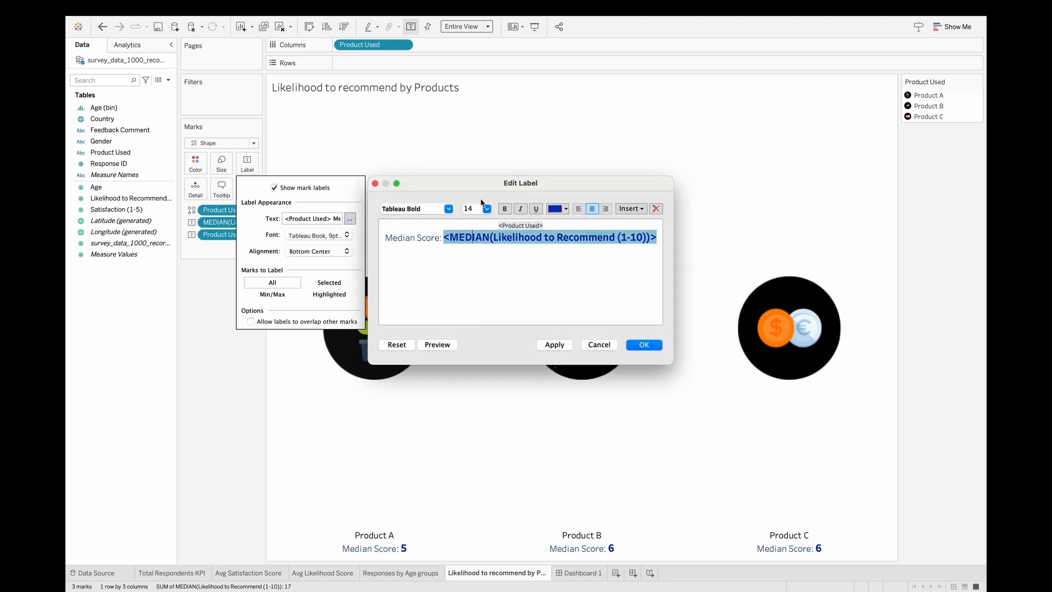
{"action": "left_click", "coordinate": [474, 209]}
{"action": "type", "text": "12"}
{"action": "key", "text": "Return"}
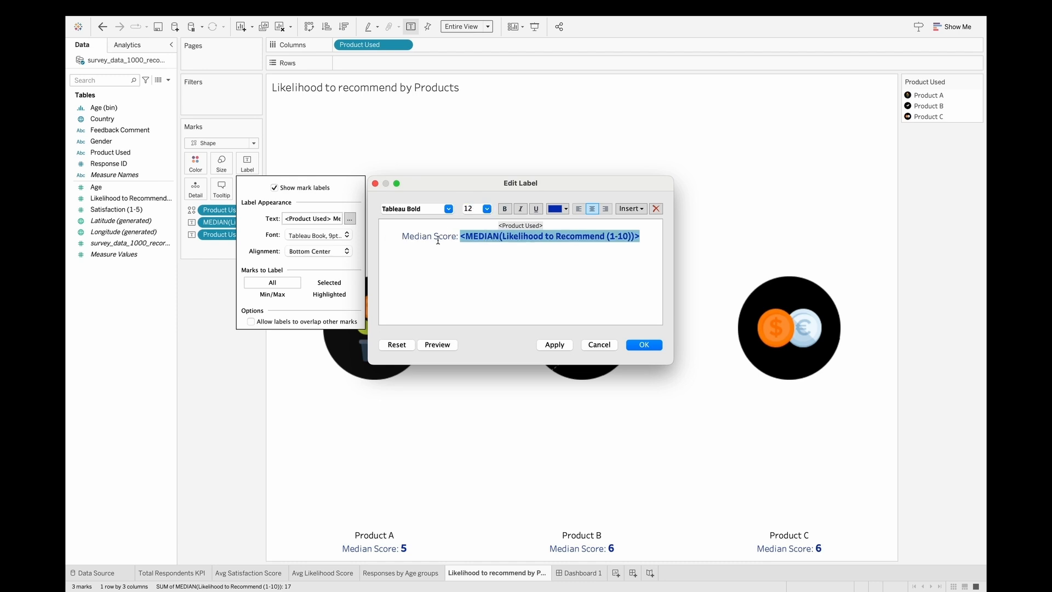
{"action": "left_click_drag", "start_coordinate": [462, 238], "coordinate": [403, 234]}
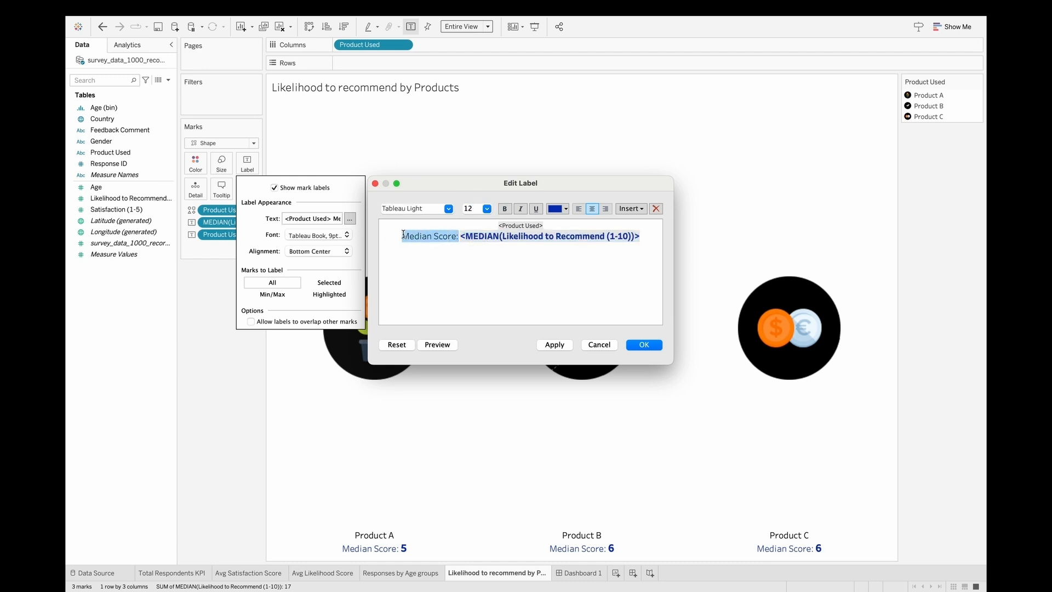
{"action": "left_click", "coordinate": [469, 209]}
{"action": "type", "text": "7"}
{"action": "key", "text": "Return"}
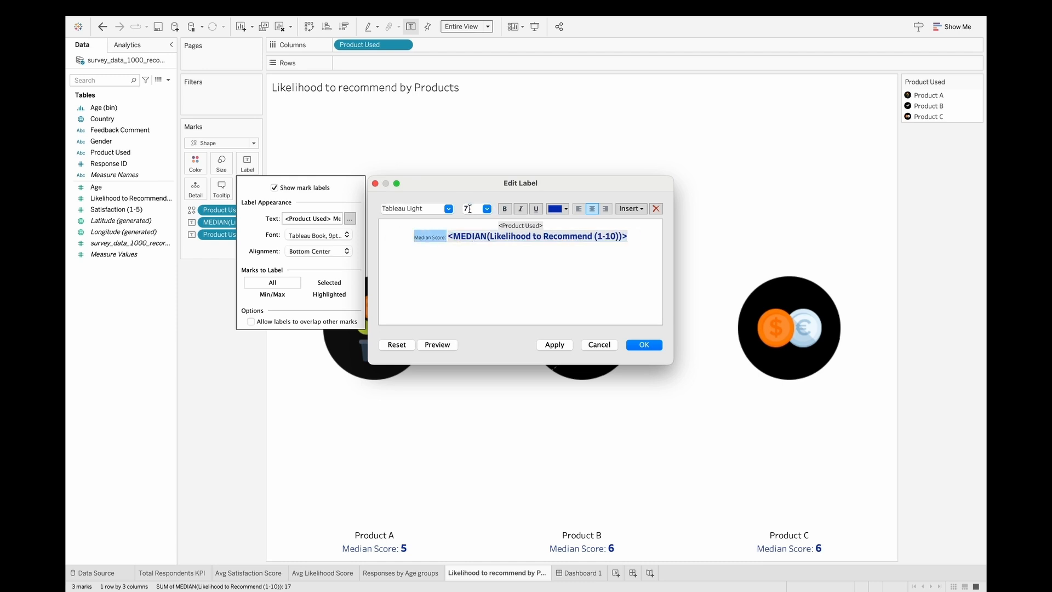
{"action": "left_click", "coordinate": [643, 350]}
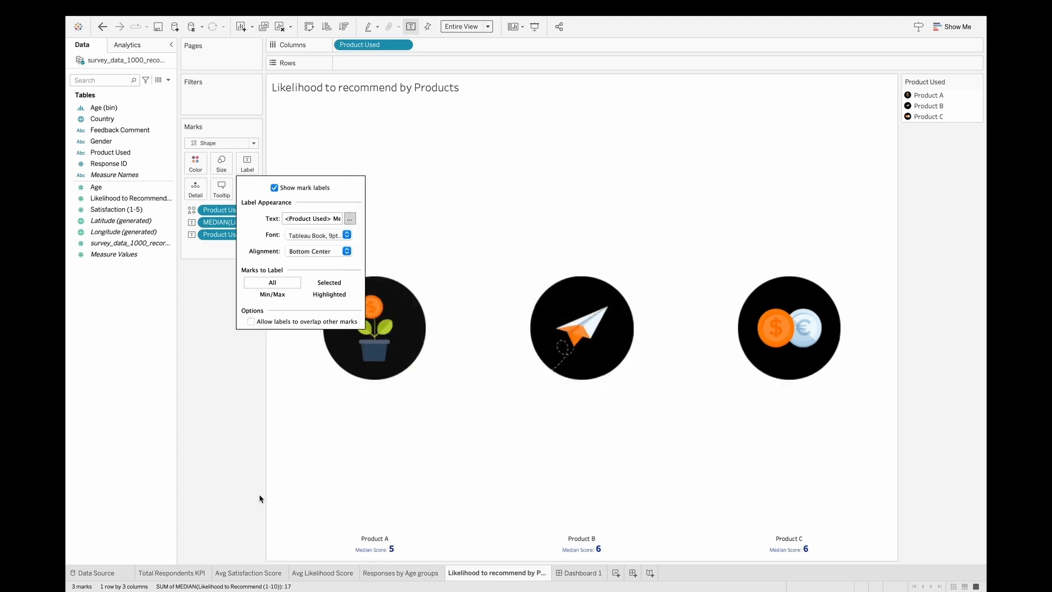
{"action": "left_click", "coordinate": [582, 573]}
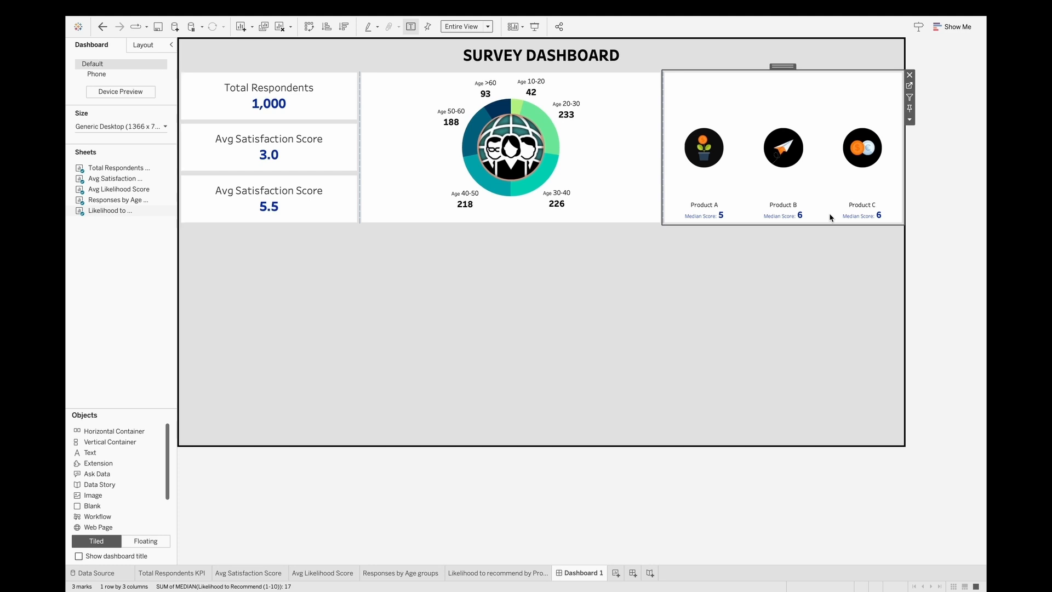
- Try a bottom outer padding of 40 on the Likelihood to recommend by Products sheet and undo it
{"action": "left_click", "coordinate": [143, 44]}
{"action": "left_click", "coordinate": [109, 292]}
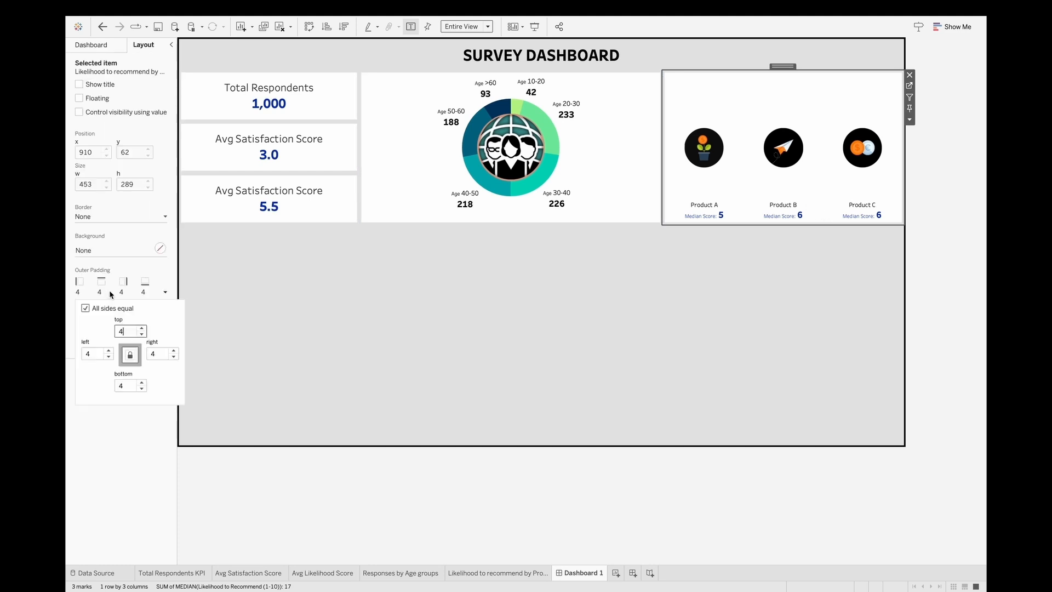
{"action": "left_click", "coordinate": [88, 308]}
{"action": "left_click", "coordinate": [88, 309]}
{"action": "left_click_drag", "start_coordinate": [131, 386], "coordinate": [86, 380]}
{"action": "type", "text": "40"}
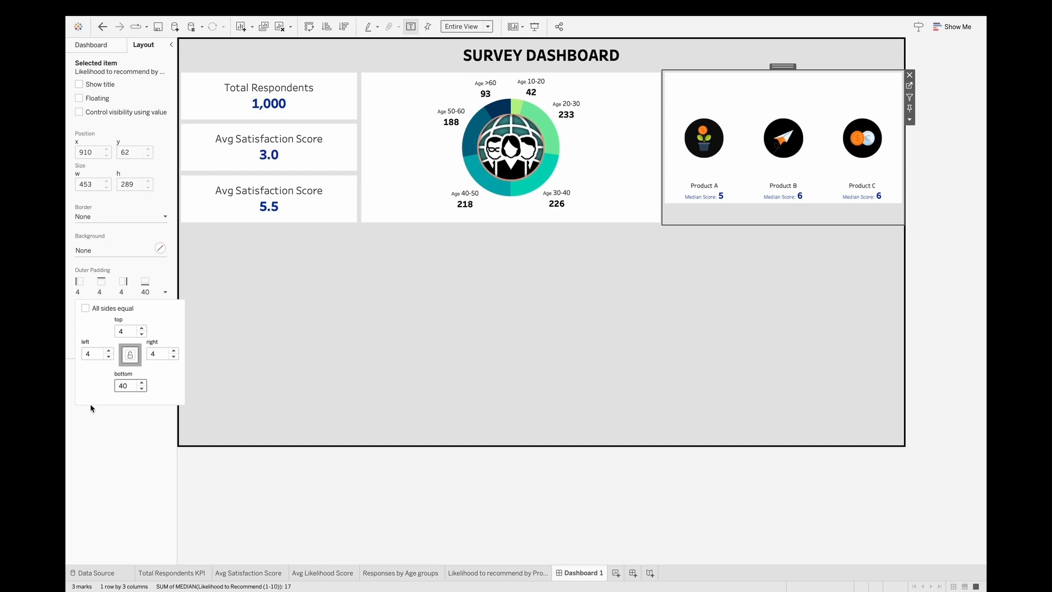
{"action": "left_click", "coordinate": [91, 438]}
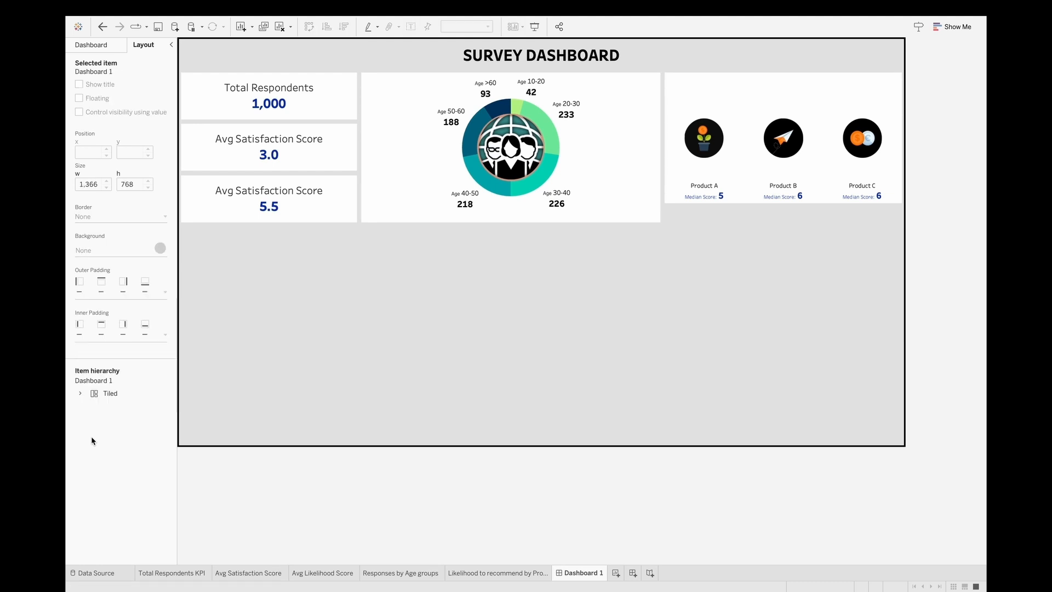
{"action": "key", "text": "ctrl+z"}
- Set the products sheet's bottom inner padding to 40, with the other sides at 0, and give it a white background
{"action": "left_click", "coordinate": [97, 332]}
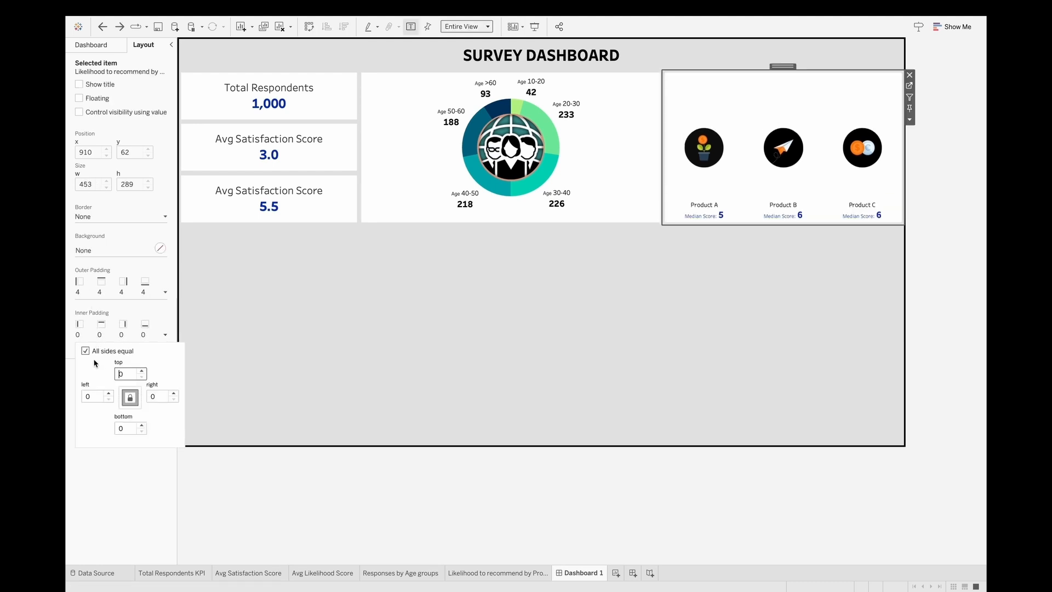
{"action": "left_click_drag", "start_coordinate": [129, 429], "coordinate": [66, 418]}
{"action": "type", "text": "40"}
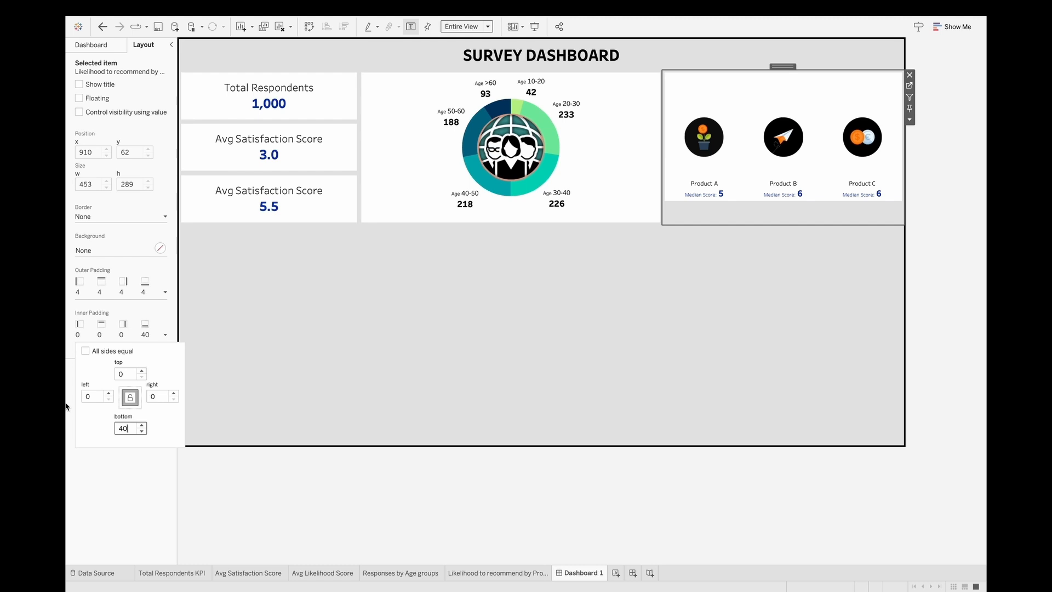
{"action": "left_click", "coordinate": [112, 251]}
{"action": "left_click", "coordinate": [99, 290]}
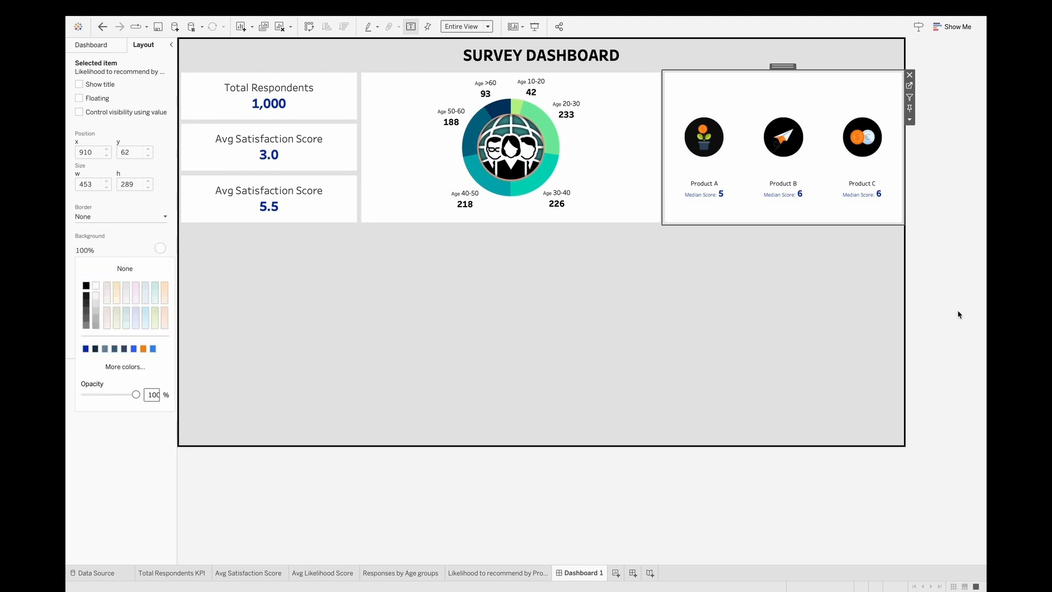
{"action": "left_click", "coordinate": [942, 308]}
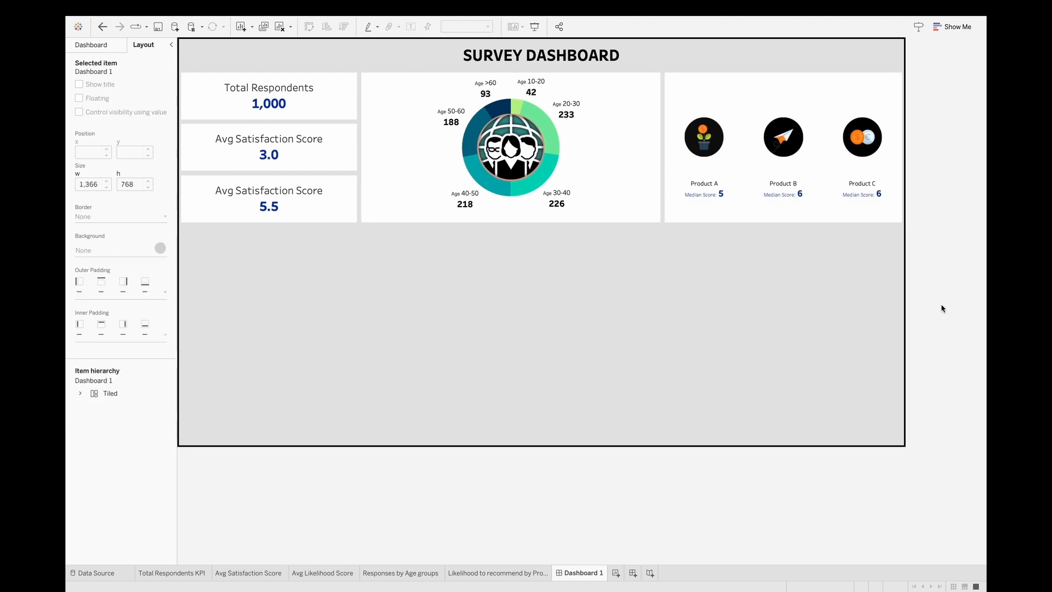
- Set the bottom inner padding of the Likelihood to recommend by Products sheet to 50
{"action": "left_click", "coordinate": [777, 100]}
{"action": "left_click", "coordinate": [127, 333]}
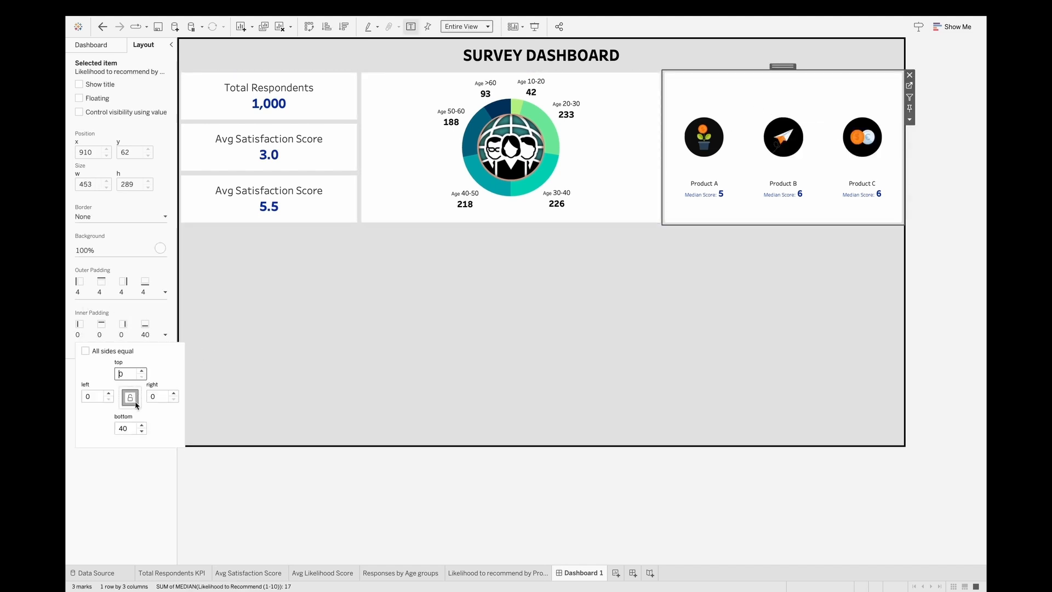
{"action": "double_click", "coordinate": [125, 429]}
{"action": "type", "text": "50"}
{"action": "key", "text": "Return"}
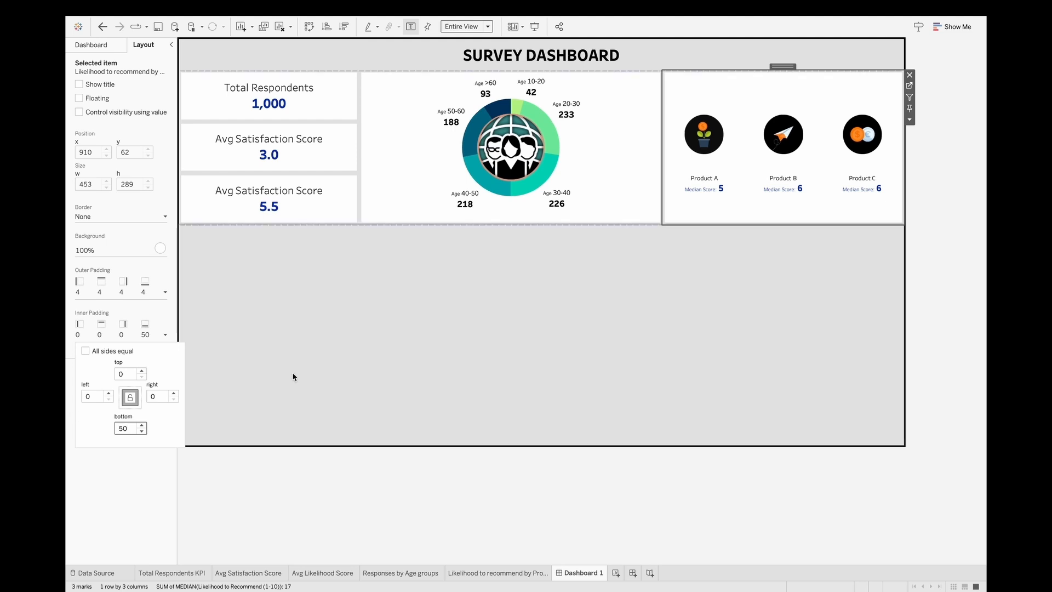
{"action": "left_click", "coordinate": [892, 372]}
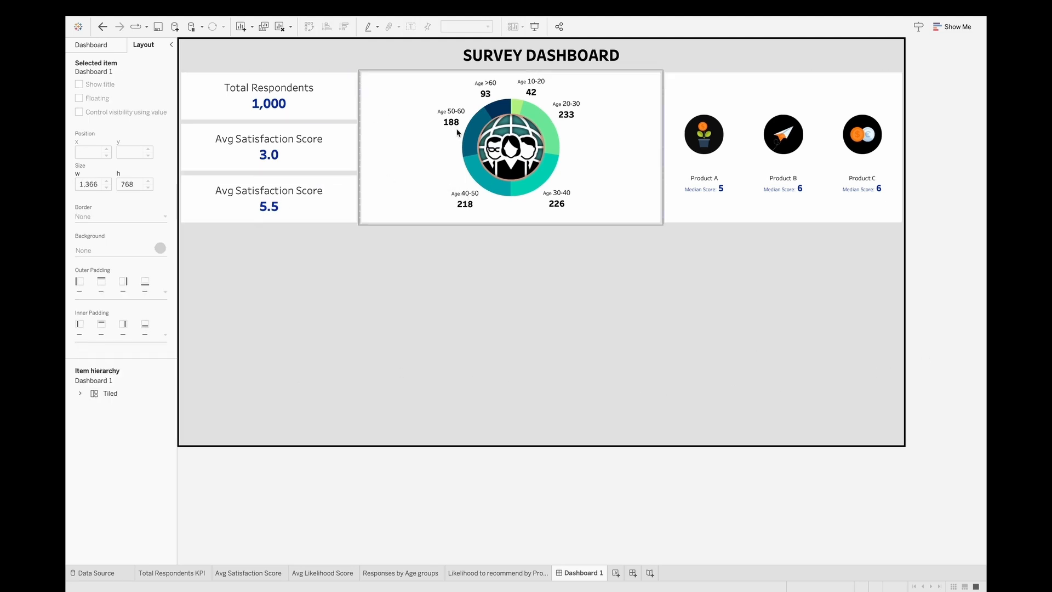
- Add a text object reading "Top KPIs" between the KPI column and the age-group donut chart
{"action": "left_click", "coordinate": [91, 45]}
{"action": "left_click_drag", "start_coordinate": [90, 452], "coordinate": [383, 183]}
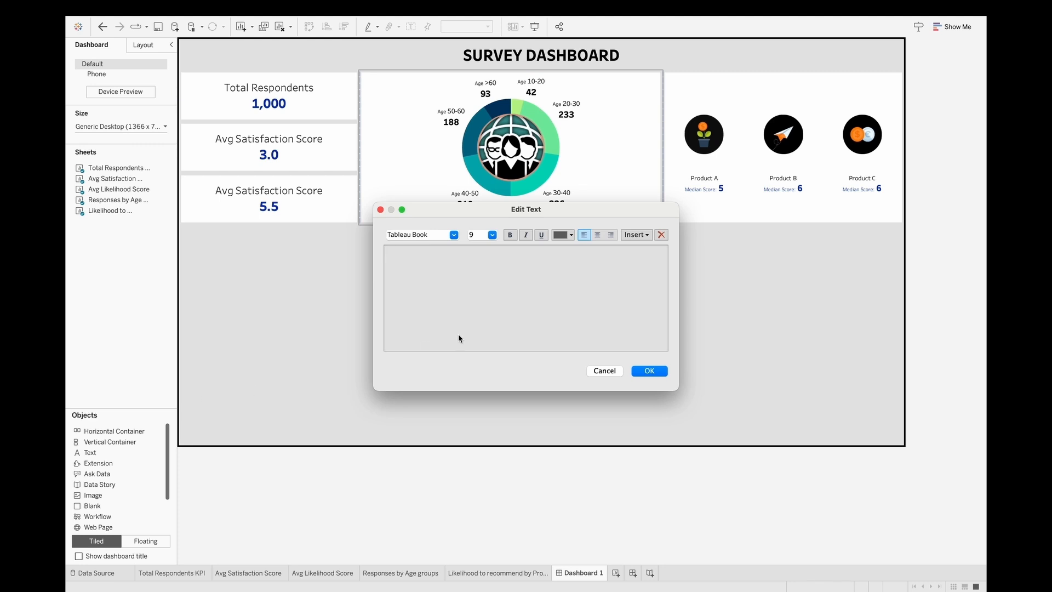
{"action": "type", "text": "Top KPIs"}
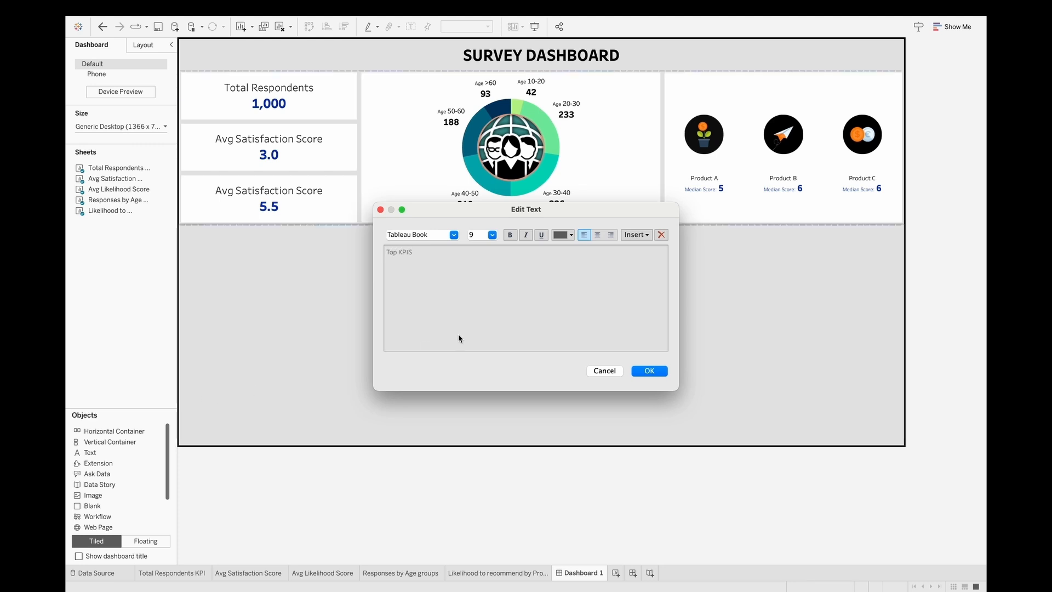
- Format the "Top KPIs" text in Tableau Bold, white, size 11, and apply the text edit
{"action": "key", "text": "super+a"}
{"action": "left_click", "coordinate": [427, 236]}
{"action": "double_click", "coordinate": [426, 237]}
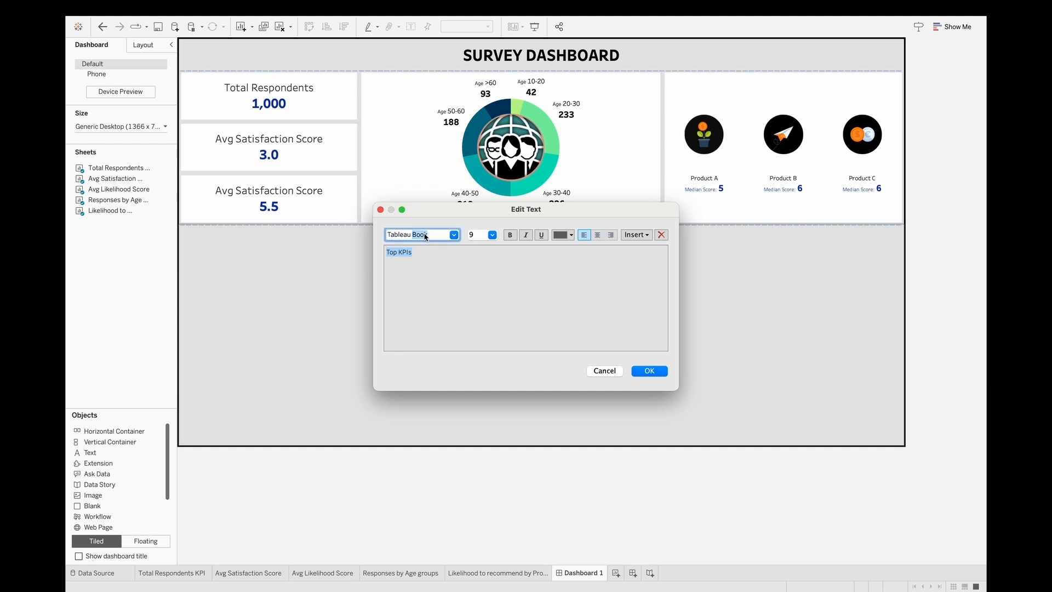
{"action": "key", "text": "Return"}
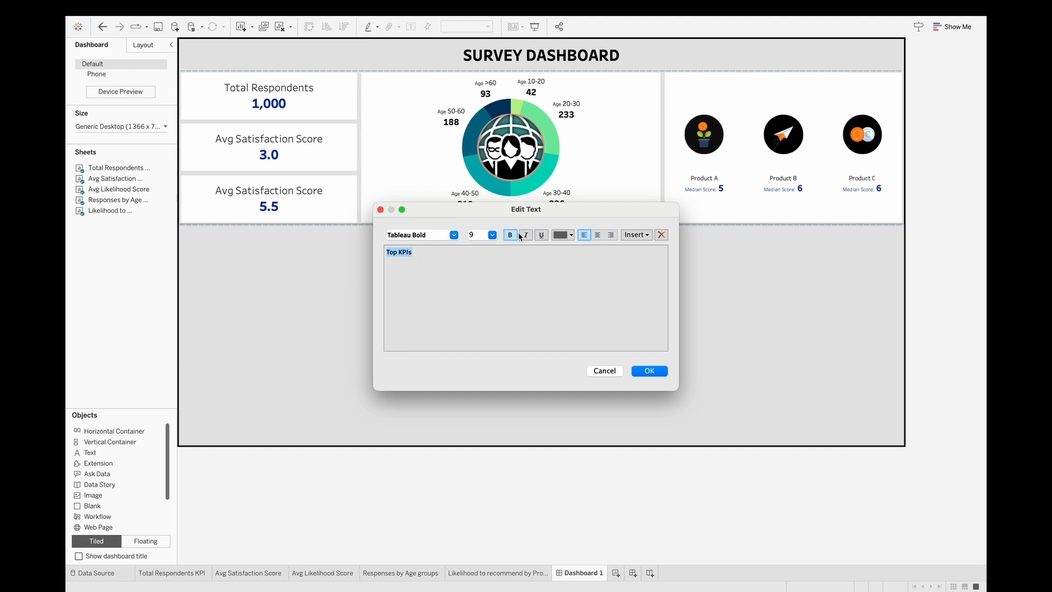
{"action": "left_click", "coordinate": [564, 237]}
{"action": "left_click", "coordinate": [567, 245]}
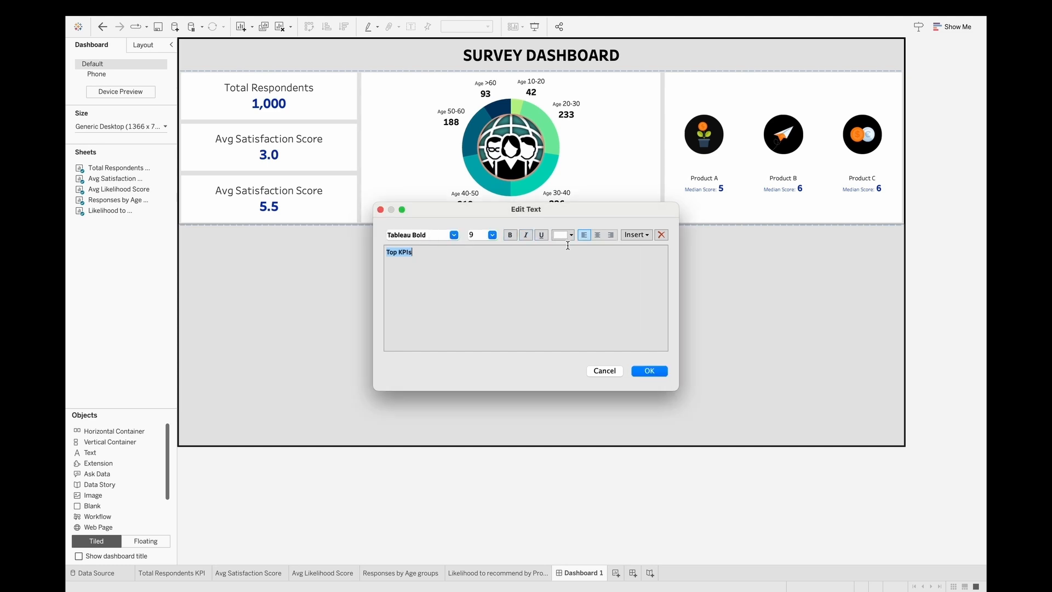
{"action": "left_click", "coordinate": [476, 234]}
{"action": "key", "text": "Return"}
{"action": "left_click", "coordinate": [474, 234]}
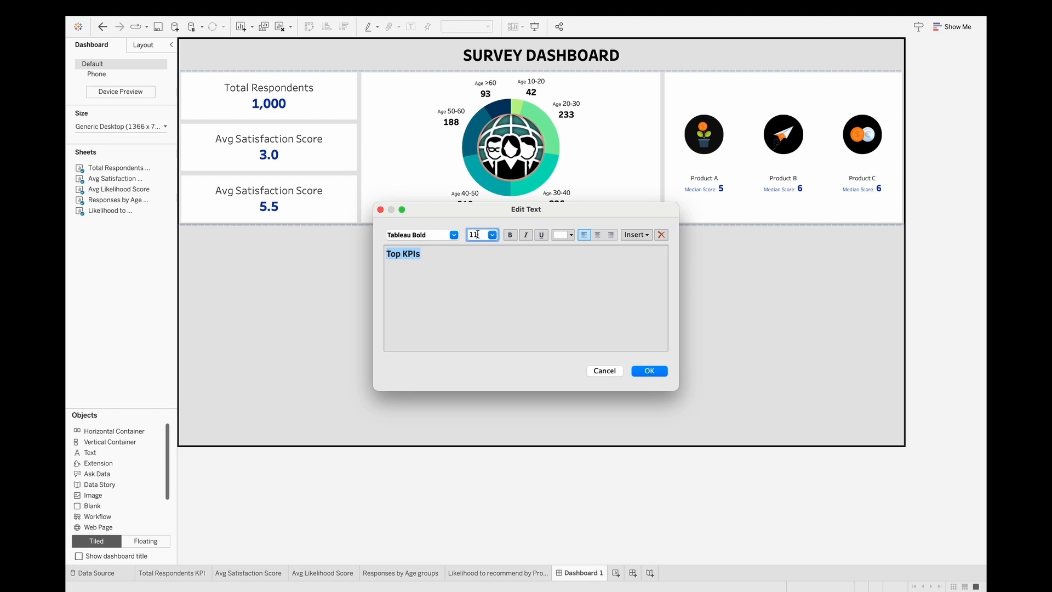
{"action": "type", "text": "11"}
{"action": "key", "text": "Return"}
- Centre the "Top KPIs" text horizontally and vertically, and rotate it to read upward
{"action": "right_click", "coordinate": [420, 110]}
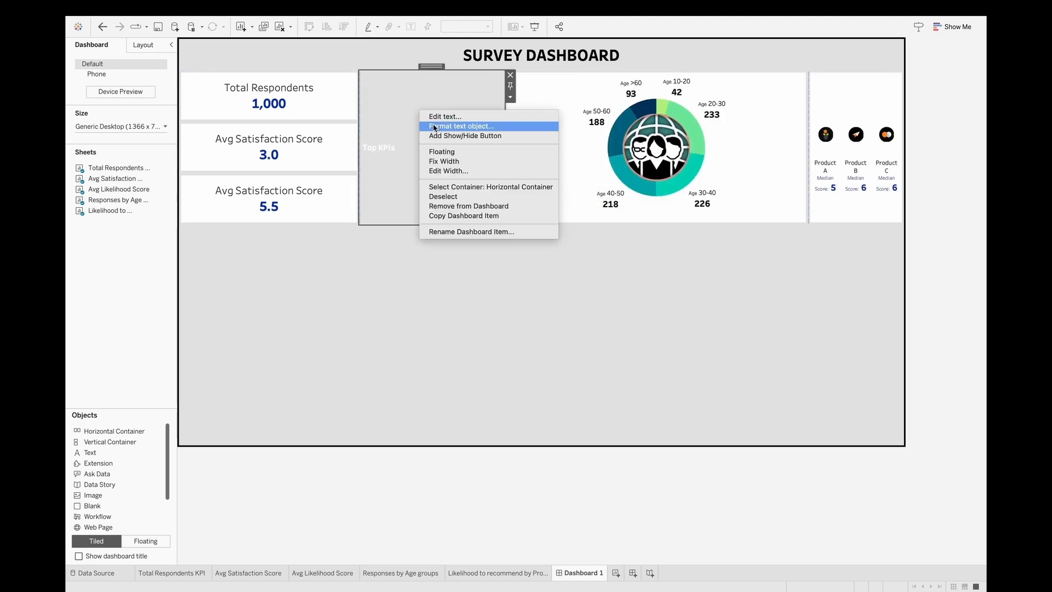
{"action": "left_click", "coordinate": [435, 126]}
{"action": "left_click", "coordinate": [159, 81]}
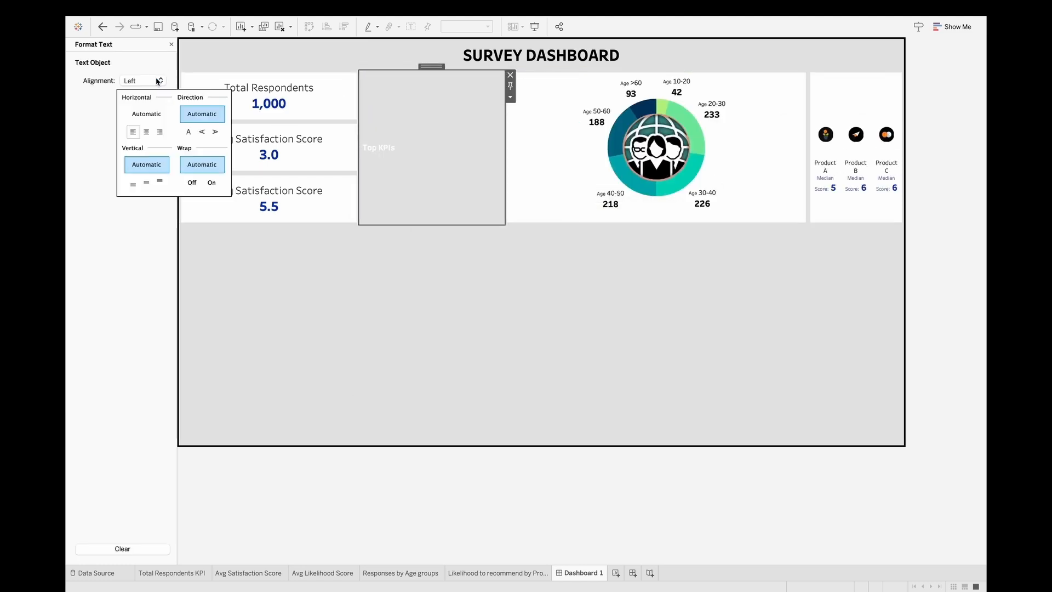
{"action": "left_click", "coordinate": [147, 133]}
{"action": "left_click", "coordinate": [147, 183]}
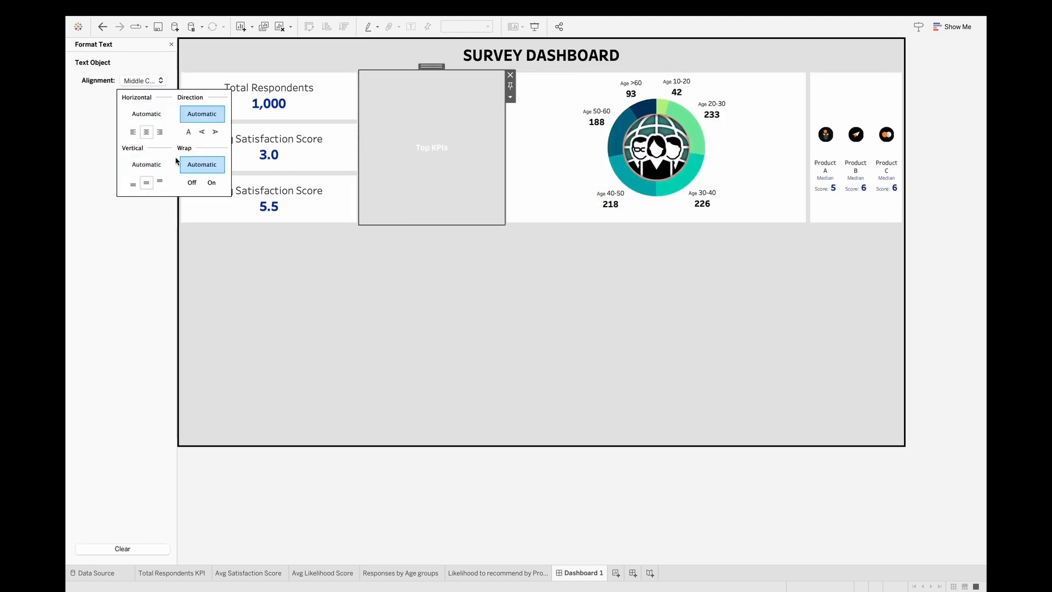
{"action": "left_click", "coordinate": [203, 133]}
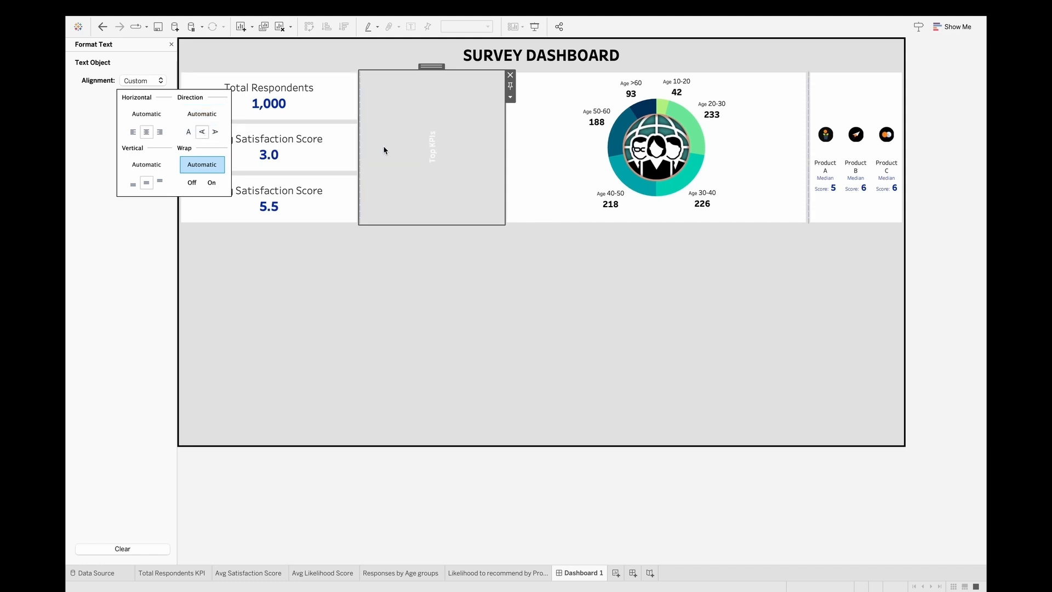
- Close the text formatting and open the layout settings of the "Top KPIs" text object
{"action": "right_click", "coordinate": [426, 142]}
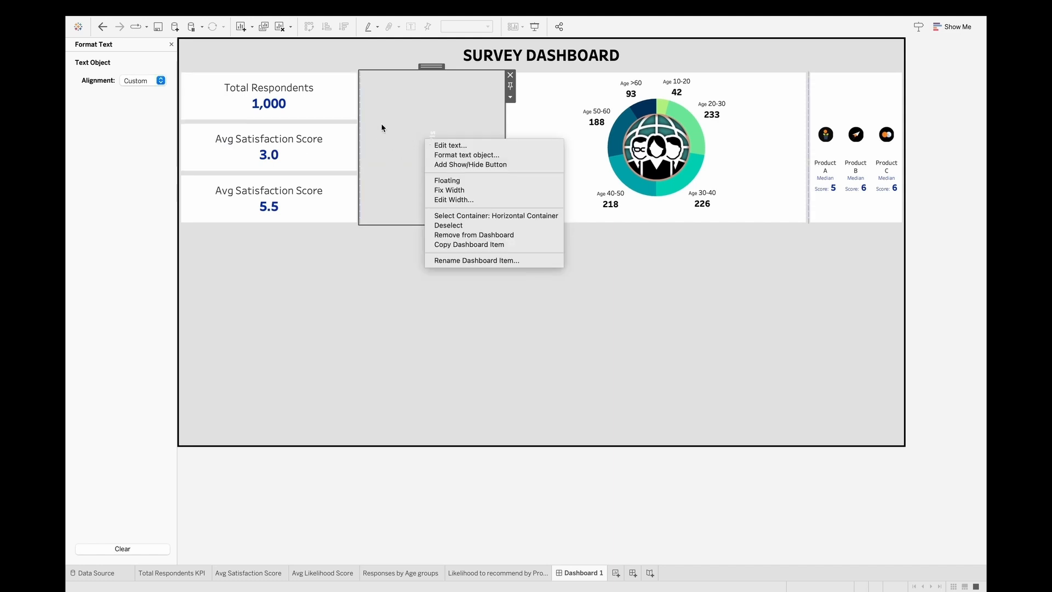
{"action": "left_click", "coordinate": [171, 45]}
{"action": "left_click", "coordinate": [171, 44]}
{"action": "left_click", "coordinate": [143, 44]}
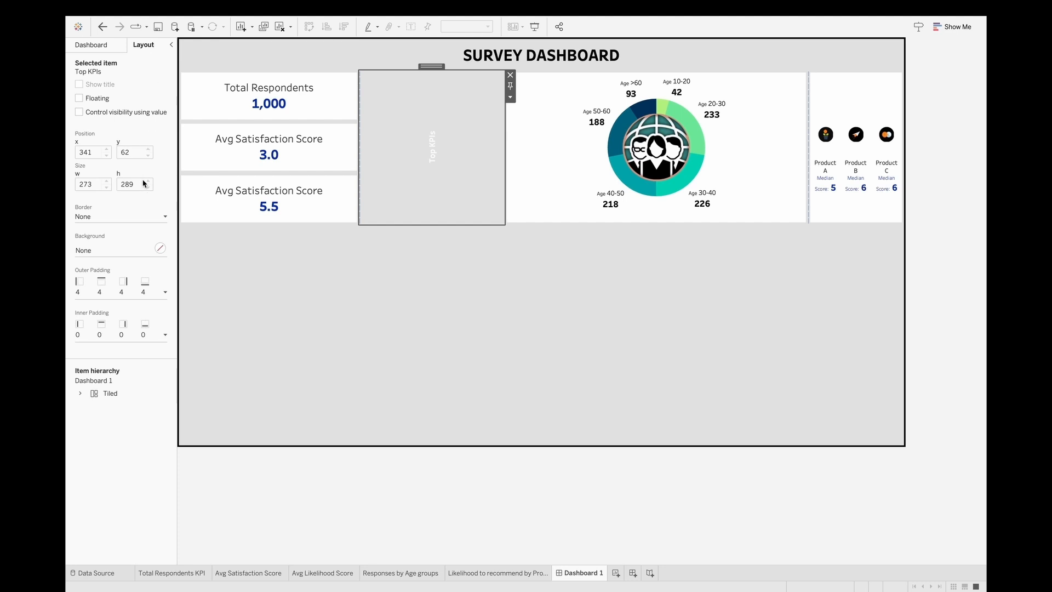
- Give the Top KPIs text object a black background and move it to the left of the stacked KPI cards
{"action": "left_click", "coordinate": [130, 251]}
{"action": "left_click", "coordinate": [85, 285]}
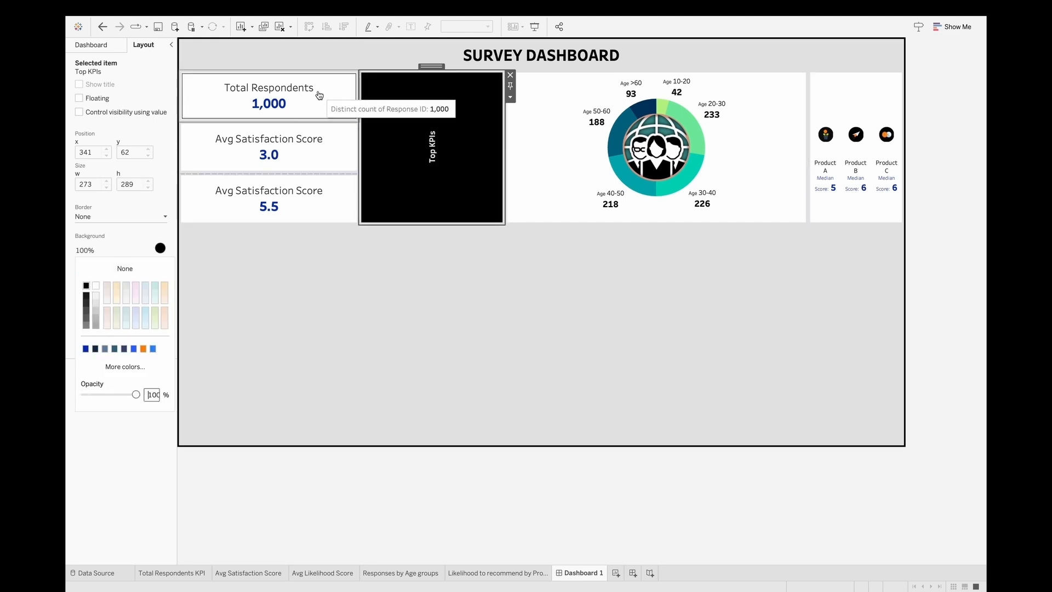
{"action": "left_click", "coordinate": [319, 96]}
{"action": "left_click", "coordinate": [261, 65]}
{"action": "left_click_drag", "start_coordinate": [262, 65], "coordinate": [492, 114]}
- Set the Top KPIs text object's width to 32 pixels
{"action": "left_click", "coordinate": [265, 131]}
{"action": "right_click", "coordinate": [264, 126]}
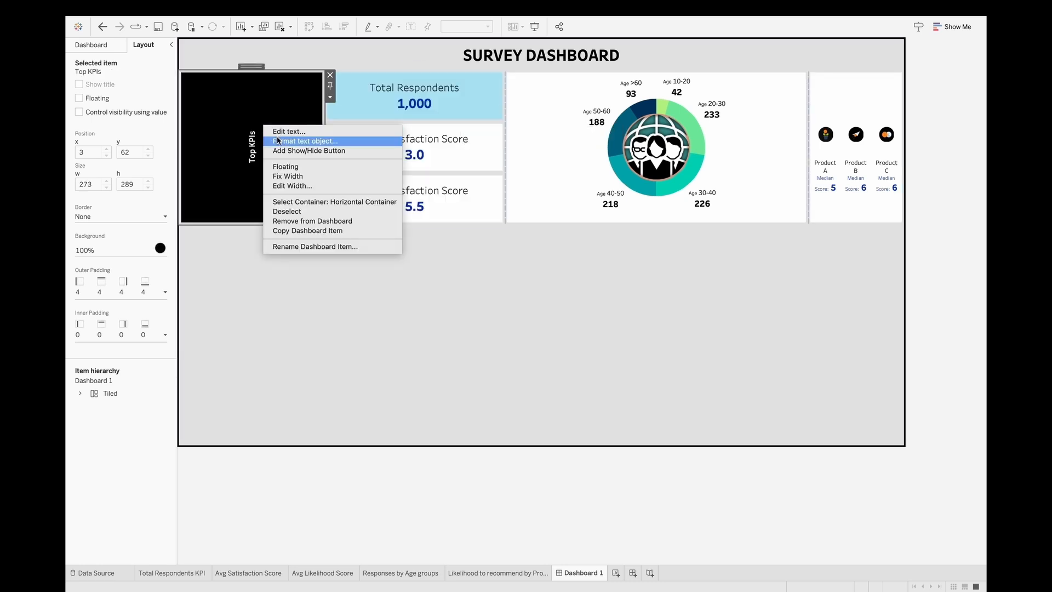
{"action": "left_click", "coordinate": [299, 186]}
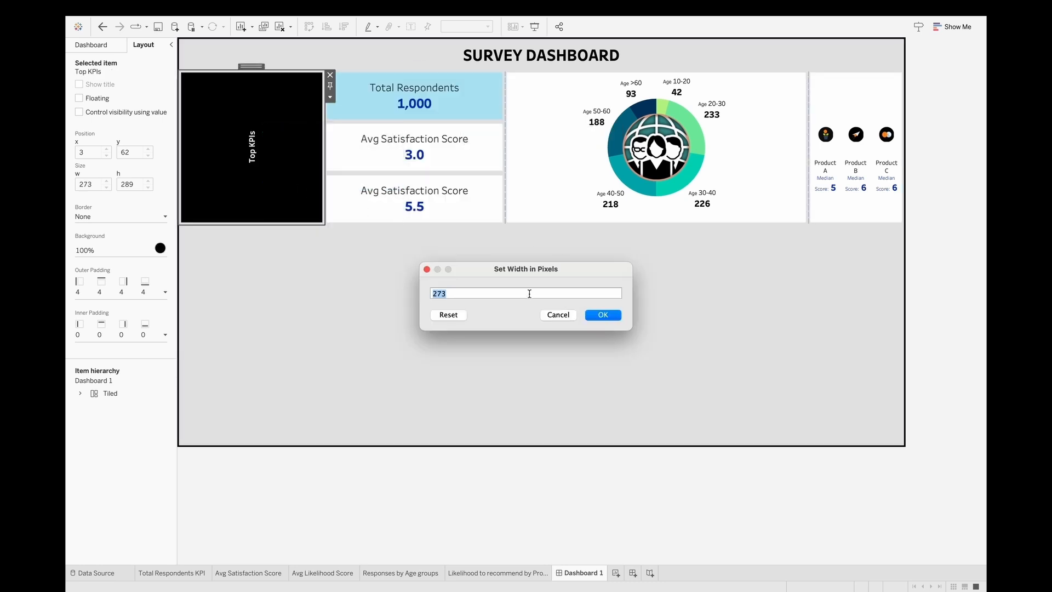
{"action": "type", "text": "32"}
{"action": "key", "text": "Return"}
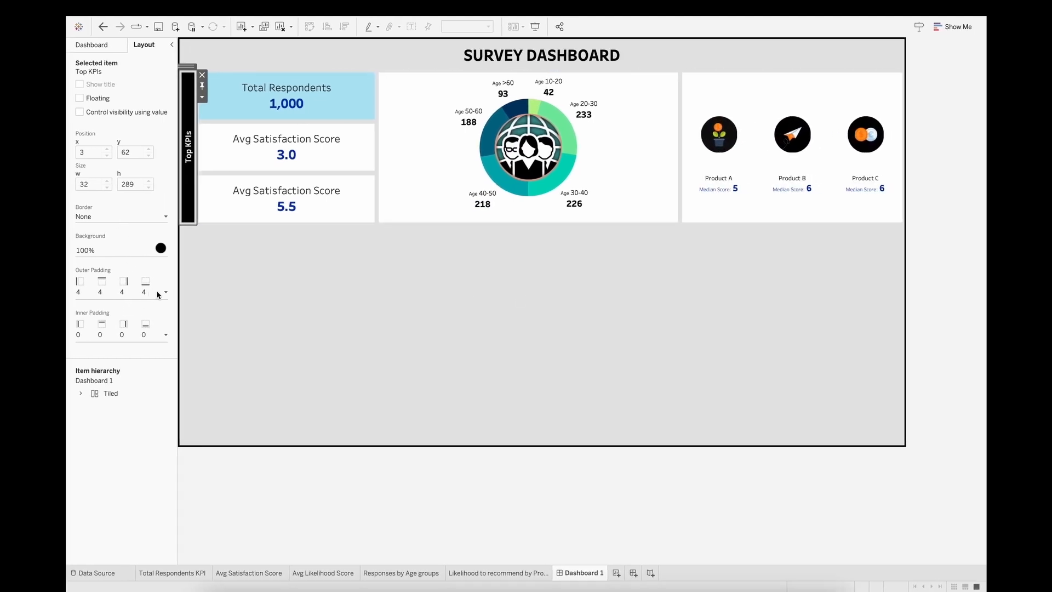
- Set the Top KPIs object's outer padding to 4 on the left and 0 on the other three sides
{"action": "left_click", "coordinate": [153, 290]}
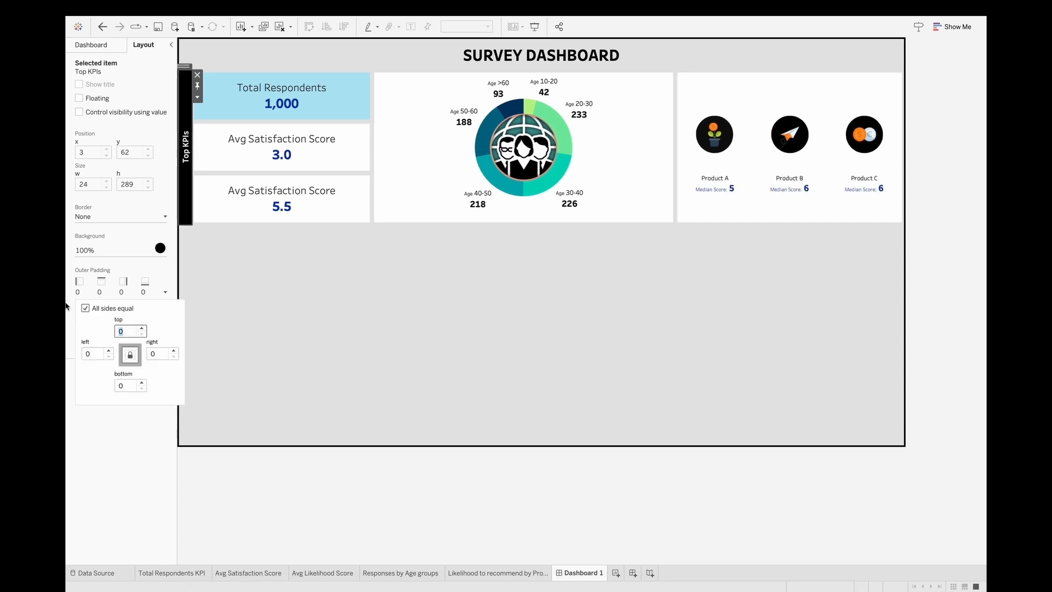
{"action": "left_click", "coordinate": [929, 217]}
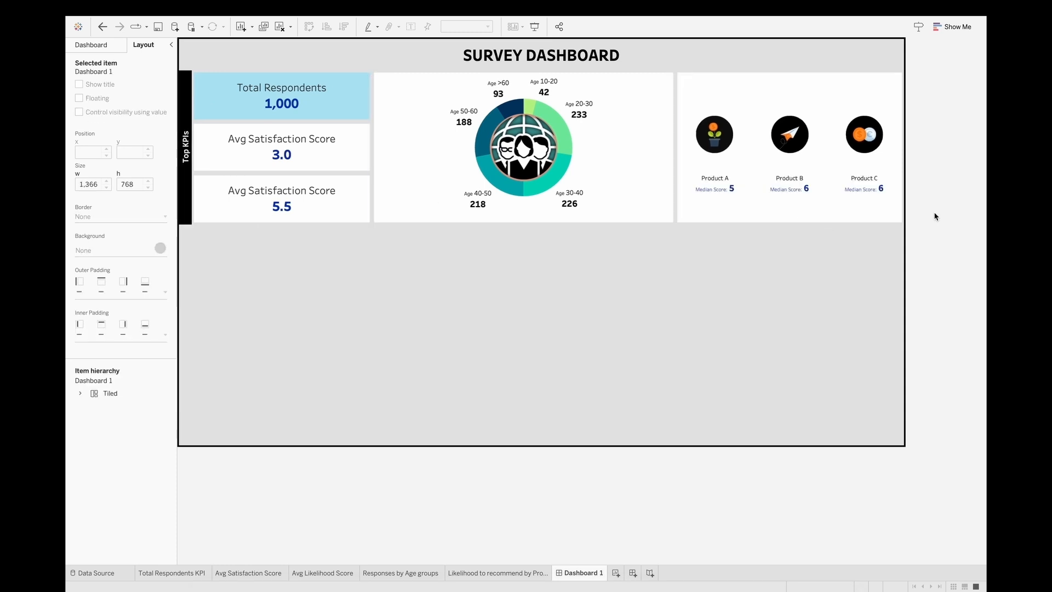
{"action": "left_click", "coordinate": [189, 160]}
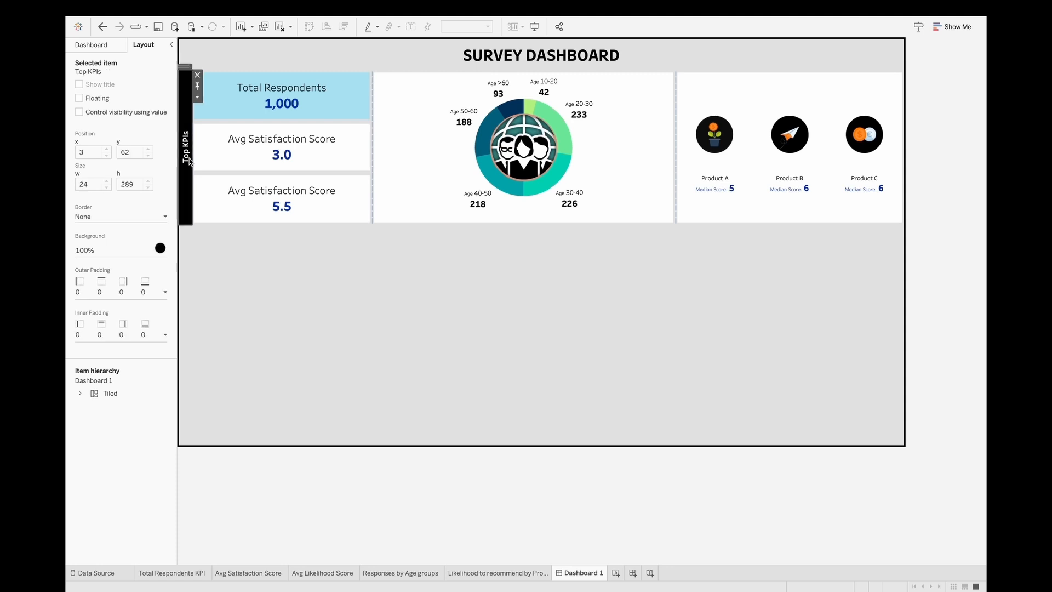
{"action": "left_click", "coordinate": [130, 293]}
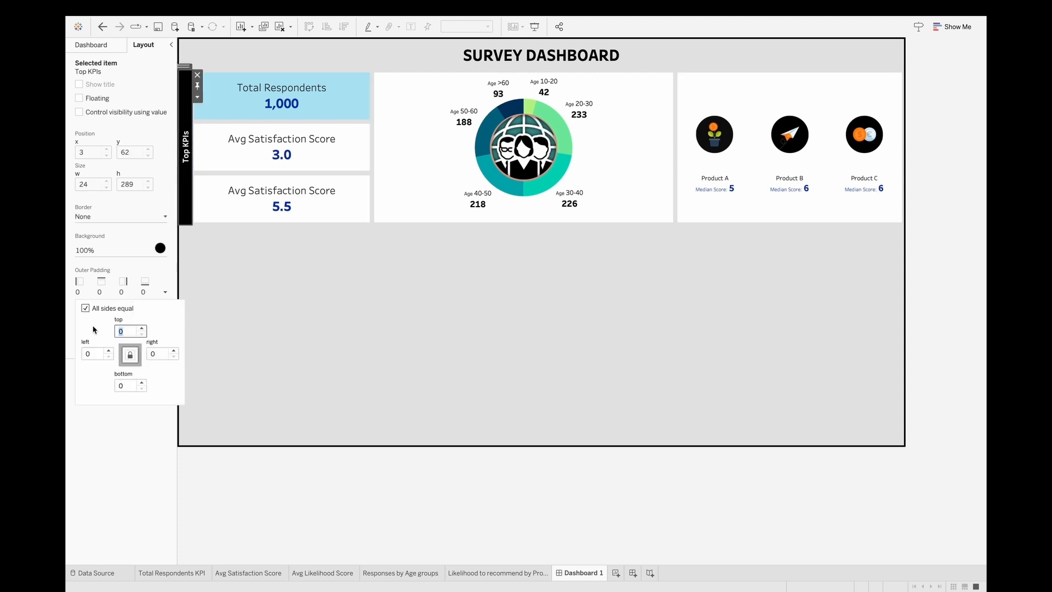
{"action": "left_click", "coordinate": [86, 308]}
{"action": "left_click", "coordinate": [92, 354]}
{"action": "type", "text": "4"}
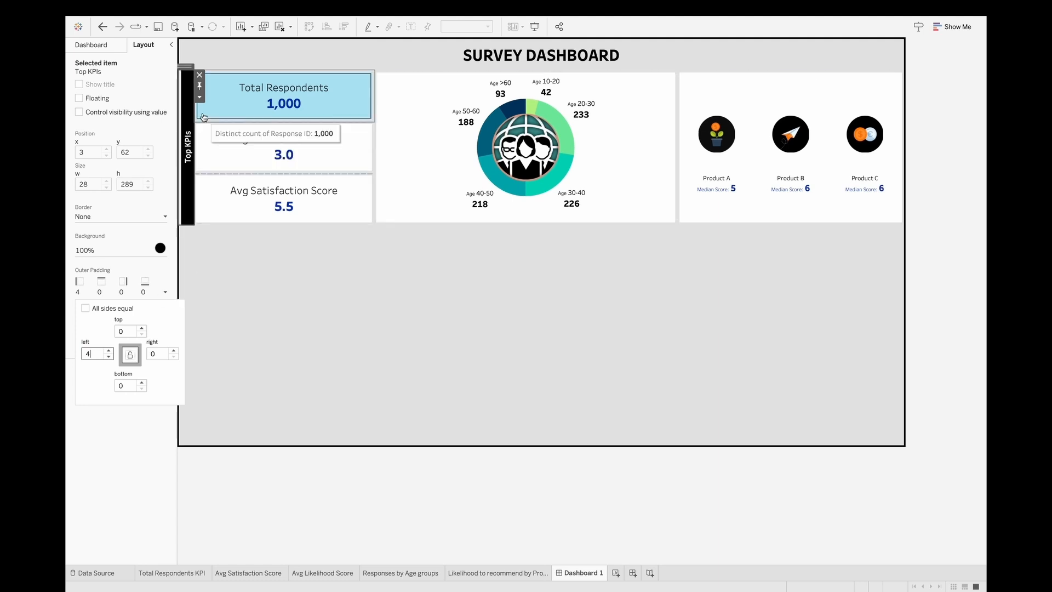
- Set the Top KPIs text object's width to 36 pixels
{"action": "left_click", "coordinate": [200, 96]}
{"action": "left_click", "coordinate": [223, 165]}
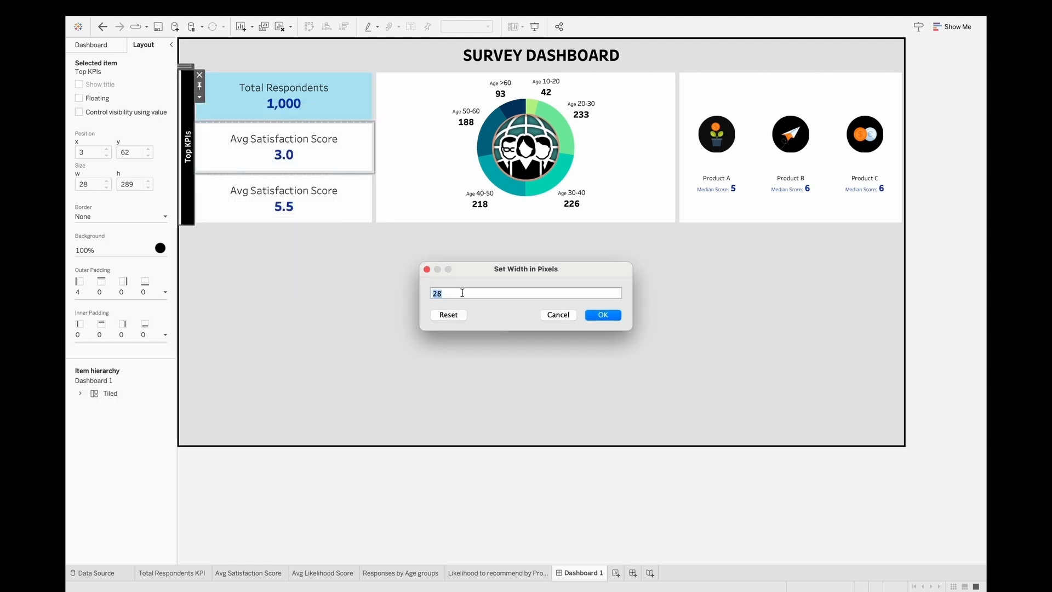
{"action": "type", "text": "36"}
{"action": "key", "text": "Return"}
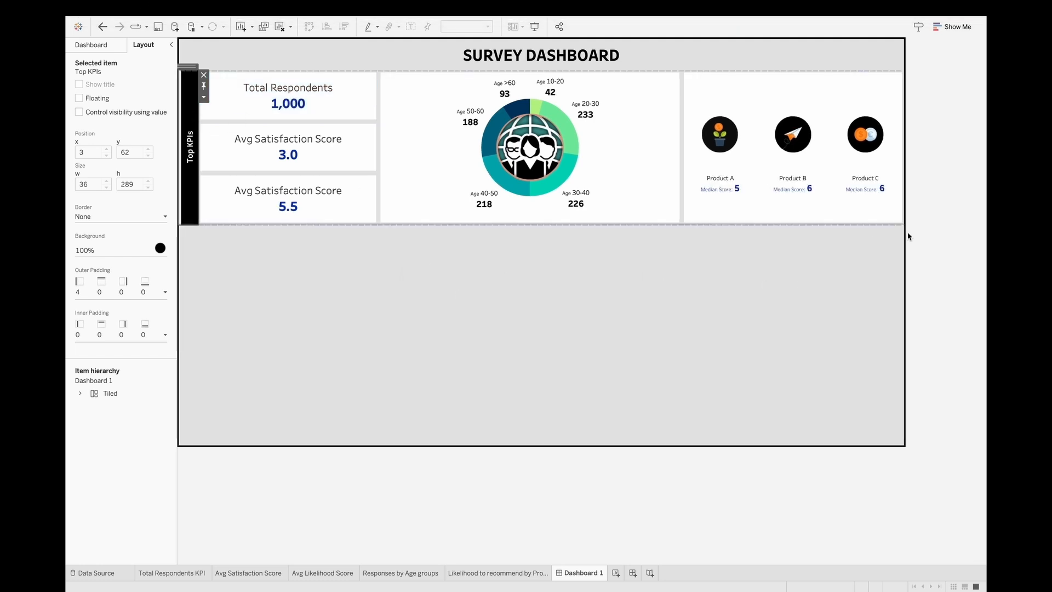
{"action": "left_click", "coordinate": [909, 235]}
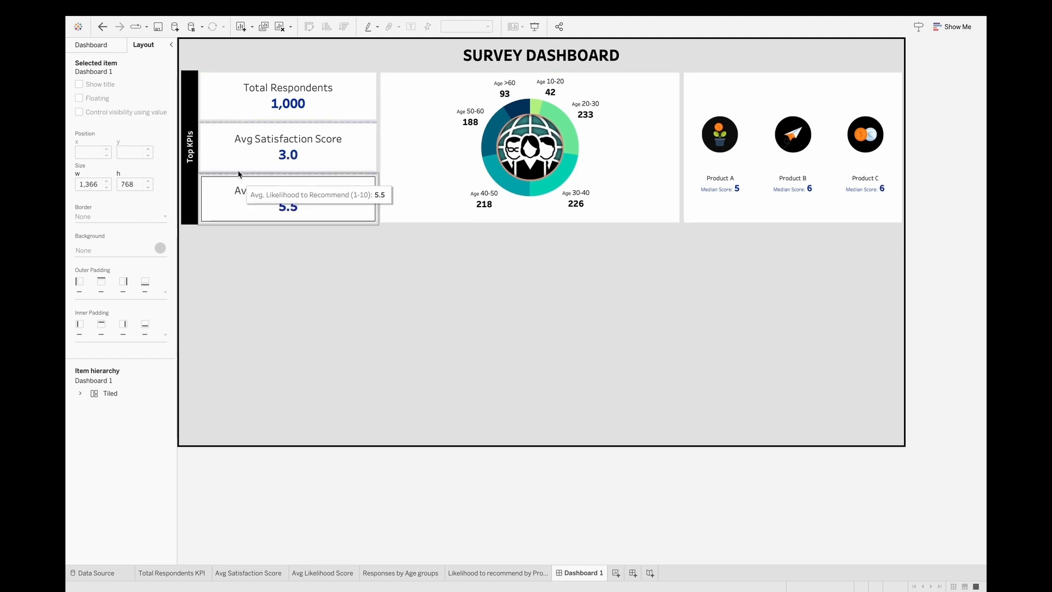
- Add a text object reading "Responses by Age Groups" between the KPI cards and the age group donut chart
{"action": "left_click", "coordinate": [192, 92]}
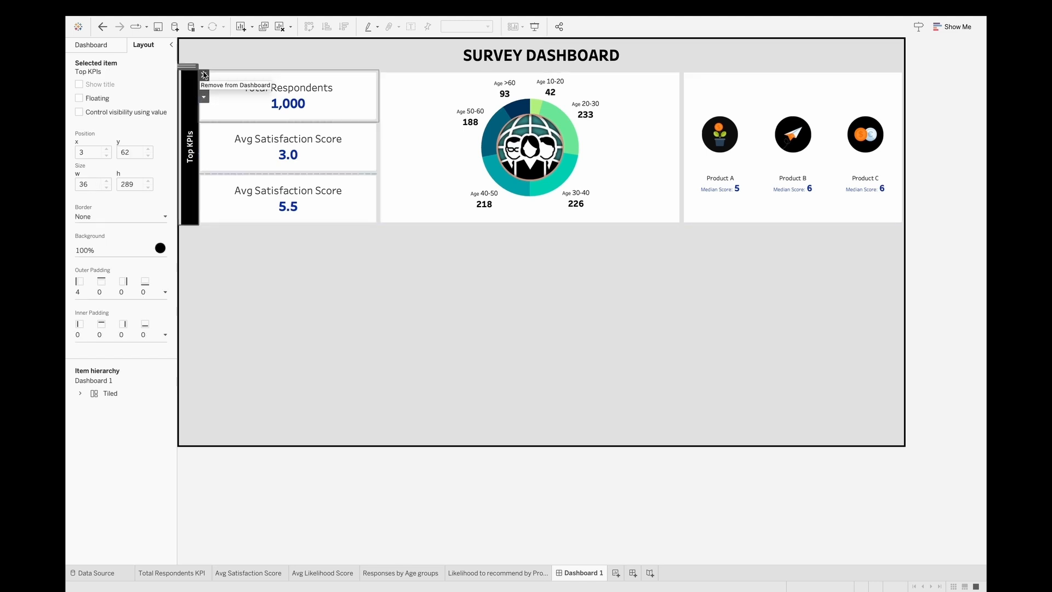
{"action": "left_click", "coordinate": [223, 82]}
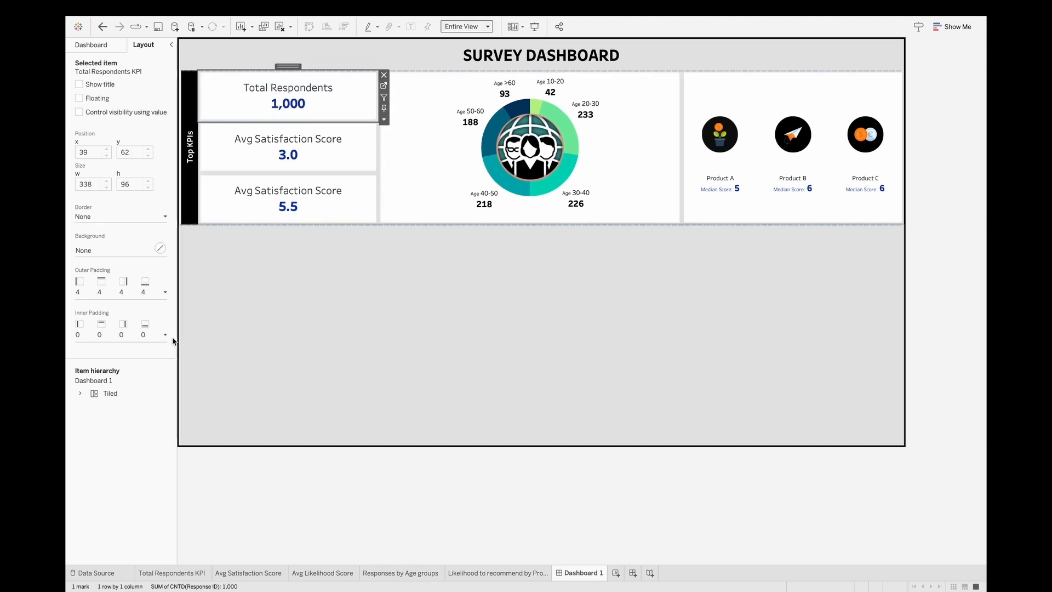
{"action": "left_click", "coordinate": [110, 45]}
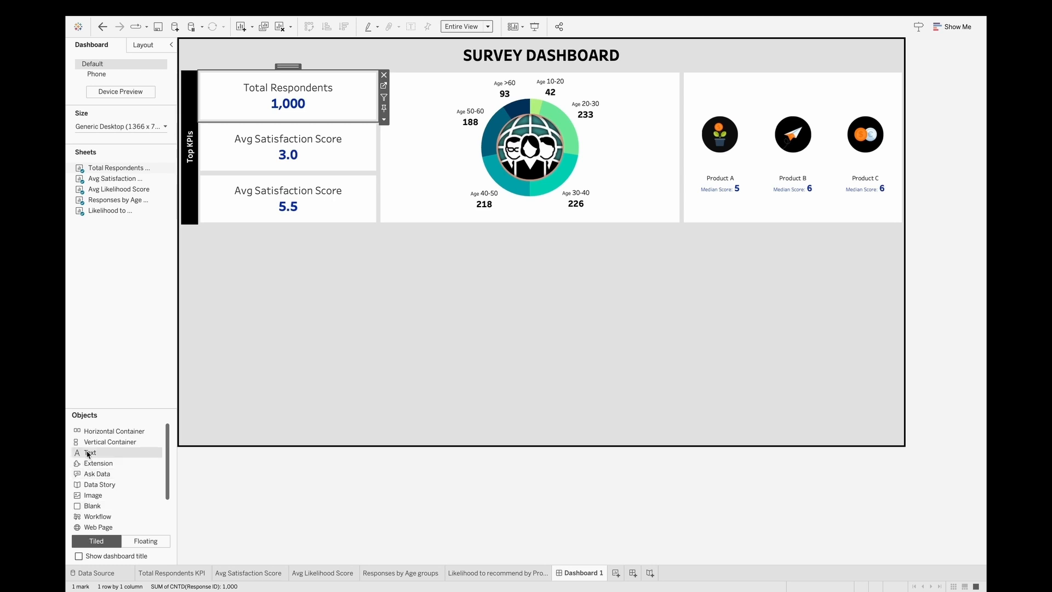
{"action": "left_click_drag", "start_coordinate": [93, 432], "coordinate": [388, 179]}
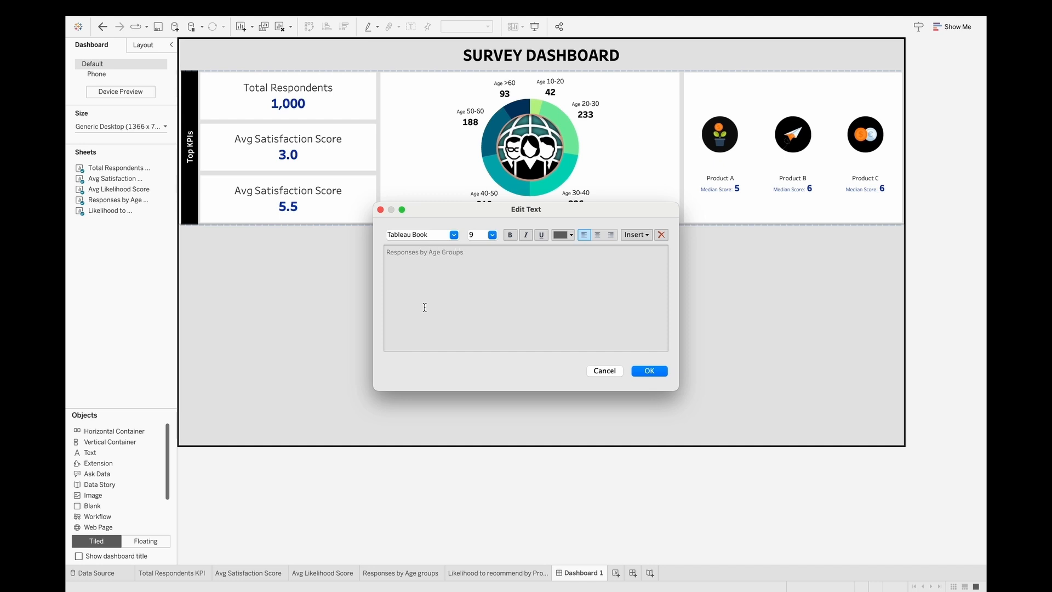
- Format the "Responses by Age Groups" text as Tableau Bold, size 12, centered and white, and accept it
{"action": "key", "text": "super+a"}
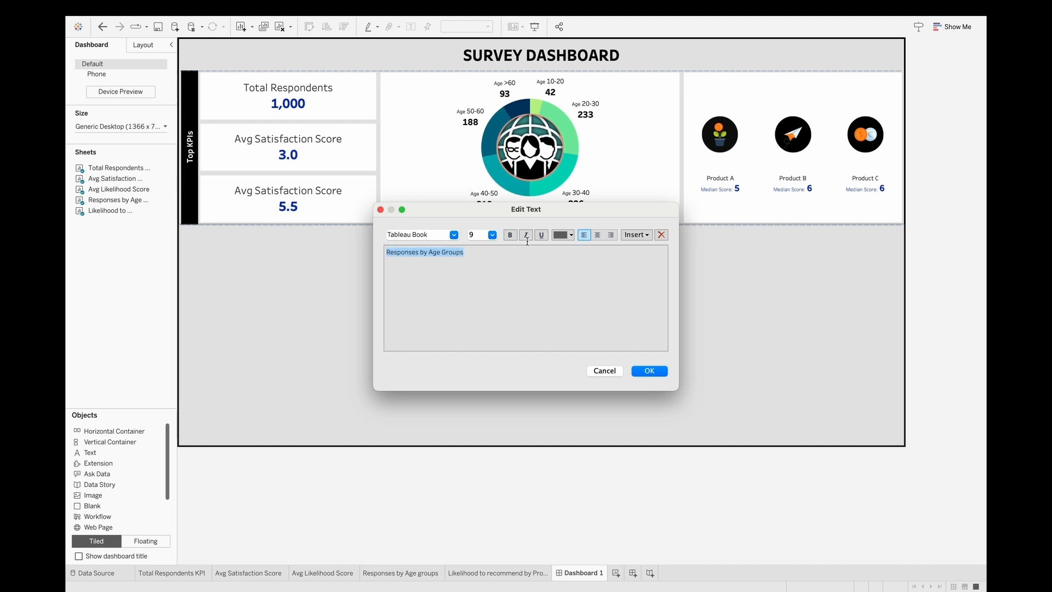
{"action": "double_click", "coordinate": [426, 234]}
{"action": "type", "text": "Bold"}
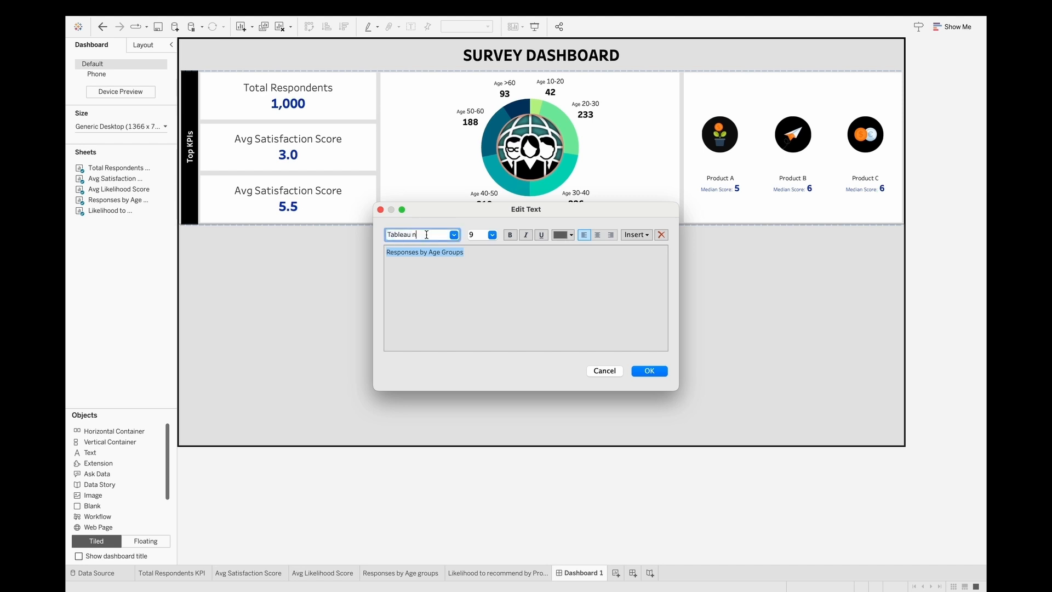
{"action": "key", "text": "Return"}
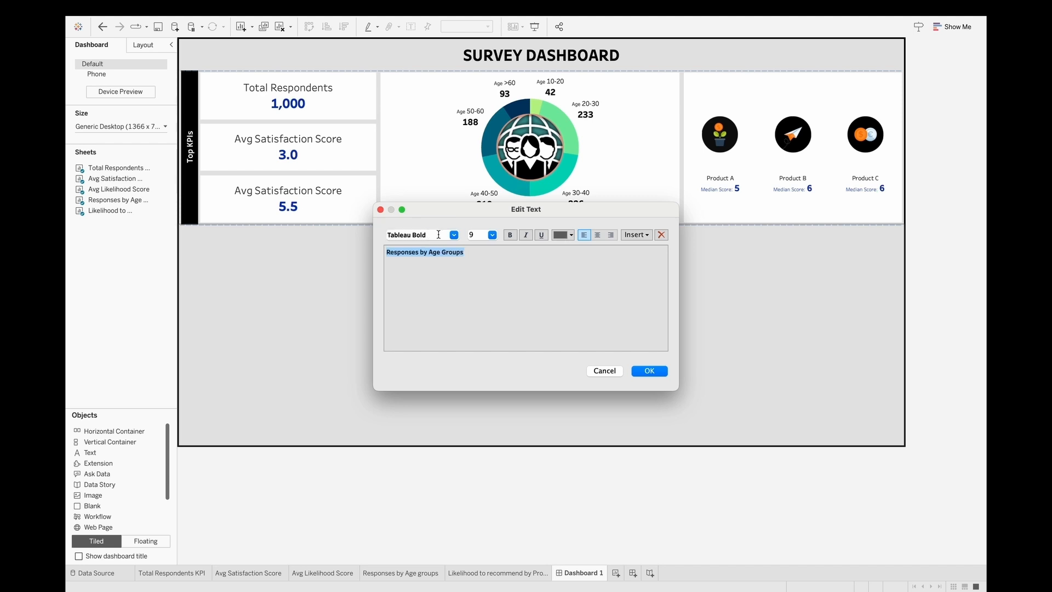
{"action": "double_click", "coordinate": [478, 232]}
{"action": "type", "text": "12"}
{"action": "key", "text": "Return"}
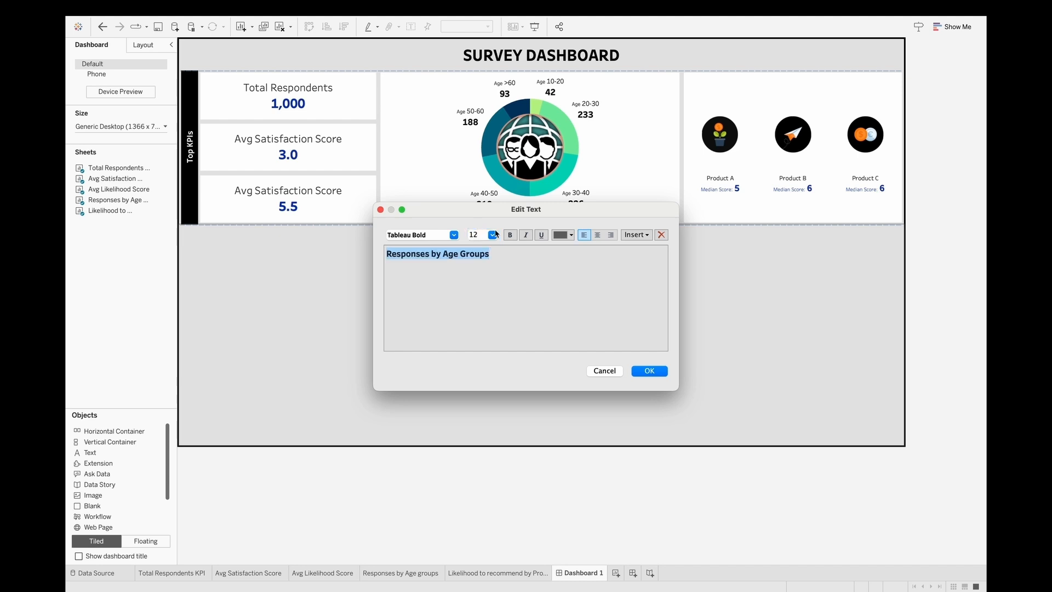
{"action": "left_click", "coordinate": [598, 239]}
{"action": "left_click", "coordinate": [564, 234]}
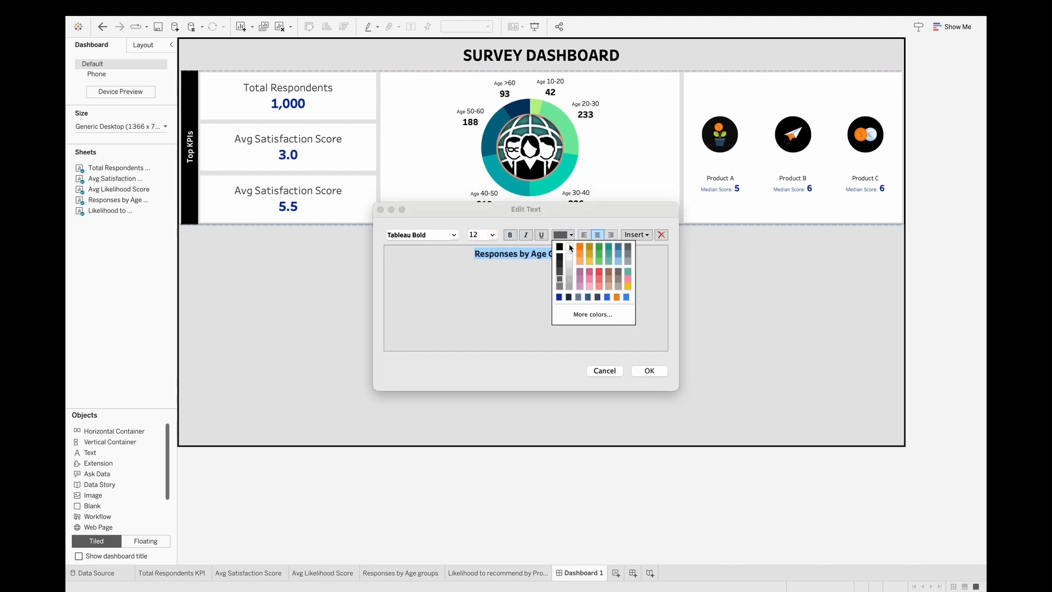
{"action": "left_click", "coordinate": [573, 248]}
{"action": "left_click", "coordinate": [648, 372]}
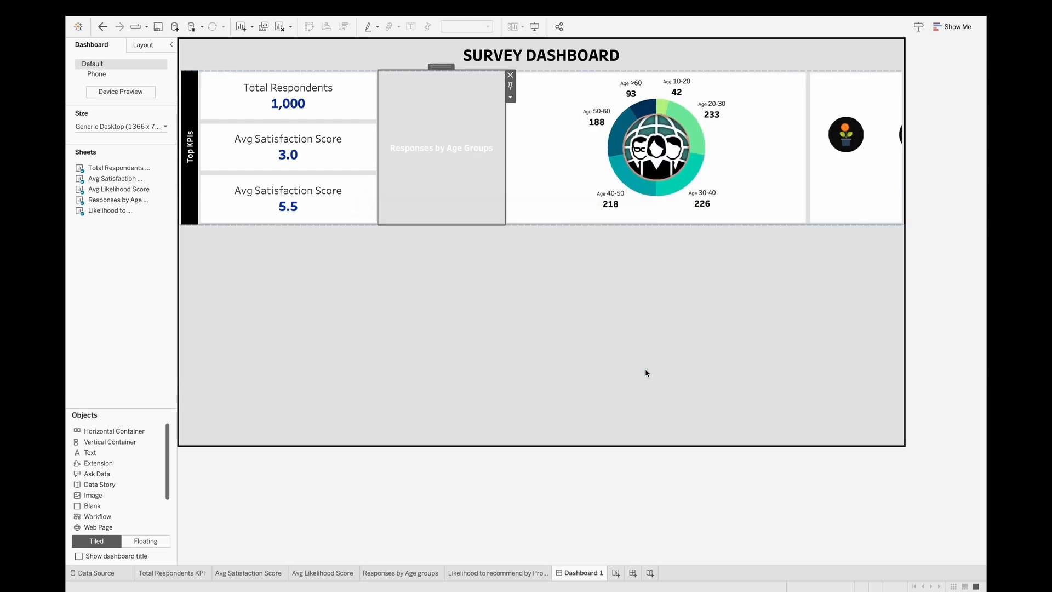
- Align the Responses by Age Groups text object to middle center and rotate its direction to read vertically upward
{"action": "right_click", "coordinate": [426, 166]}
{"action": "left_click", "coordinate": [445, 182]}
{"action": "left_click", "coordinate": [138, 81]}
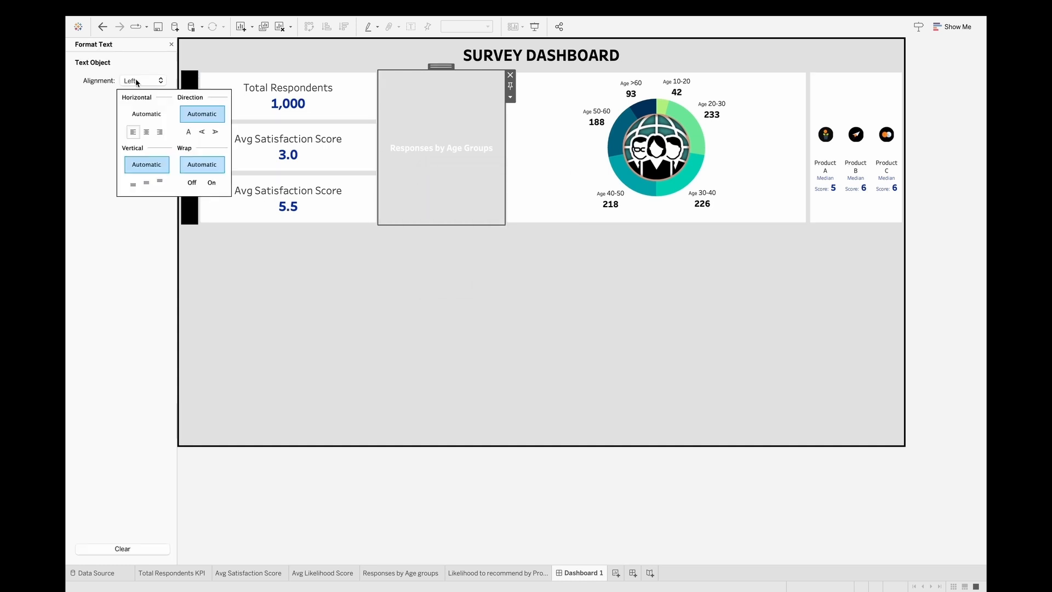
{"action": "left_click", "coordinate": [147, 183]}
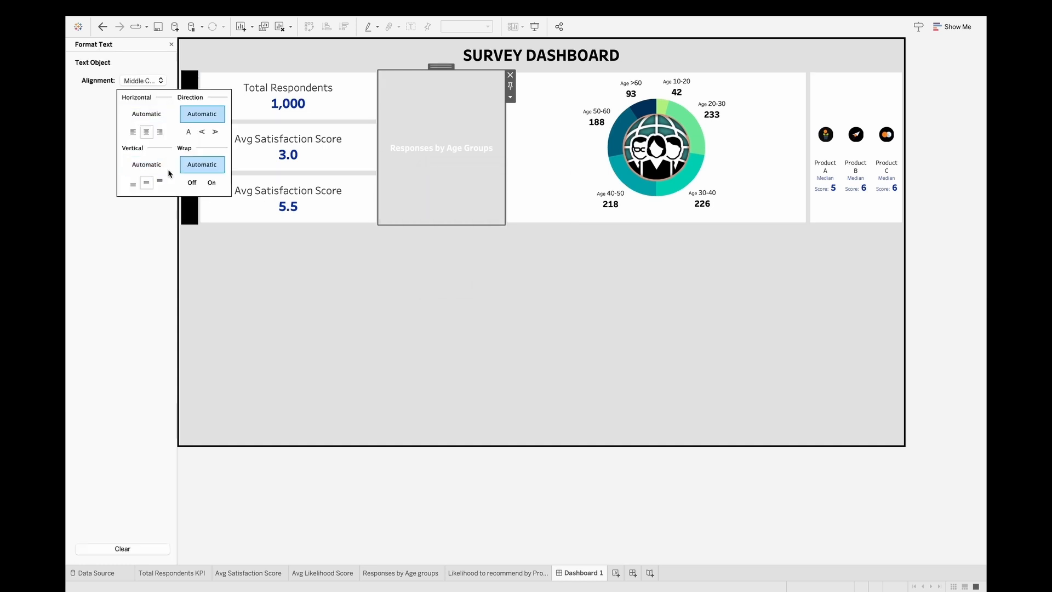
{"action": "left_click", "coordinate": [202, 132]}
{"action": "left_click", "coordinate": [171, 44]}
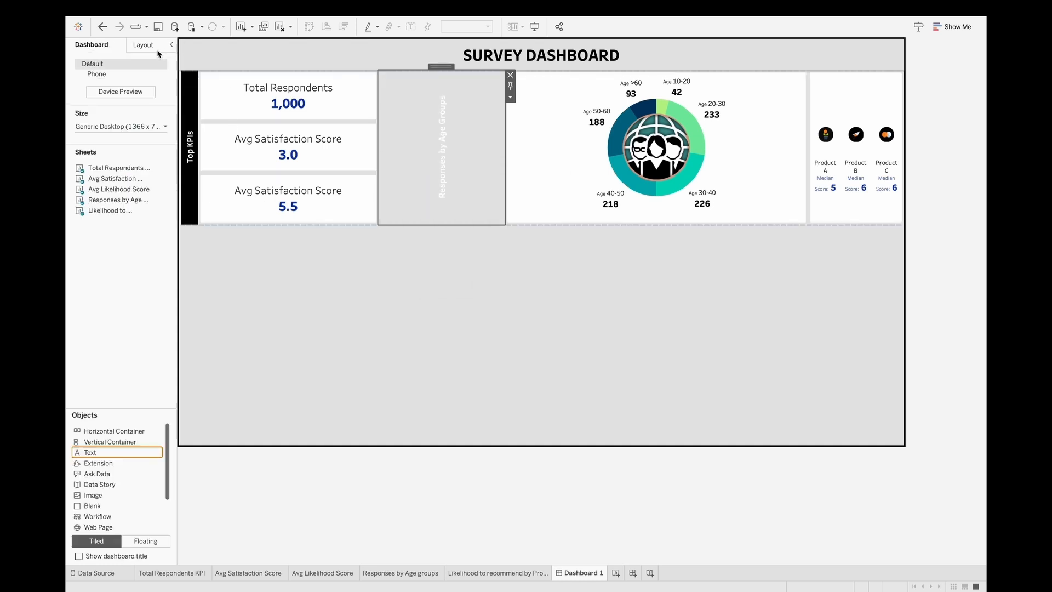
- Give the Responses by Age Groups text object a black background
{"action": "left_click", "coordinate": [156, 48]}
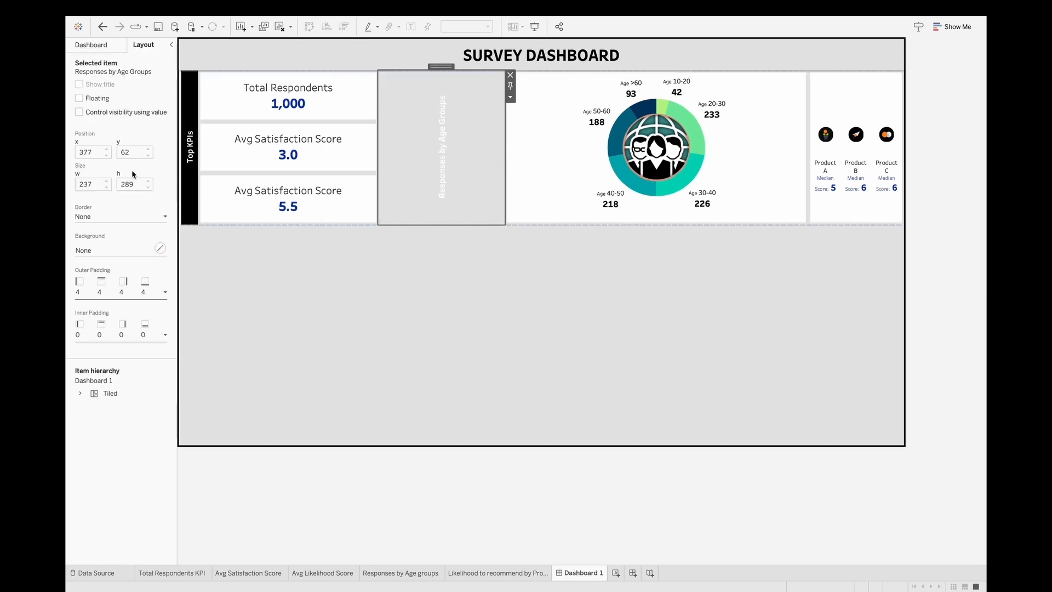
{"action": "left_click", "coordinate": [110, 251]}
{"action": "left_click", "coordinate": [86, 286]}
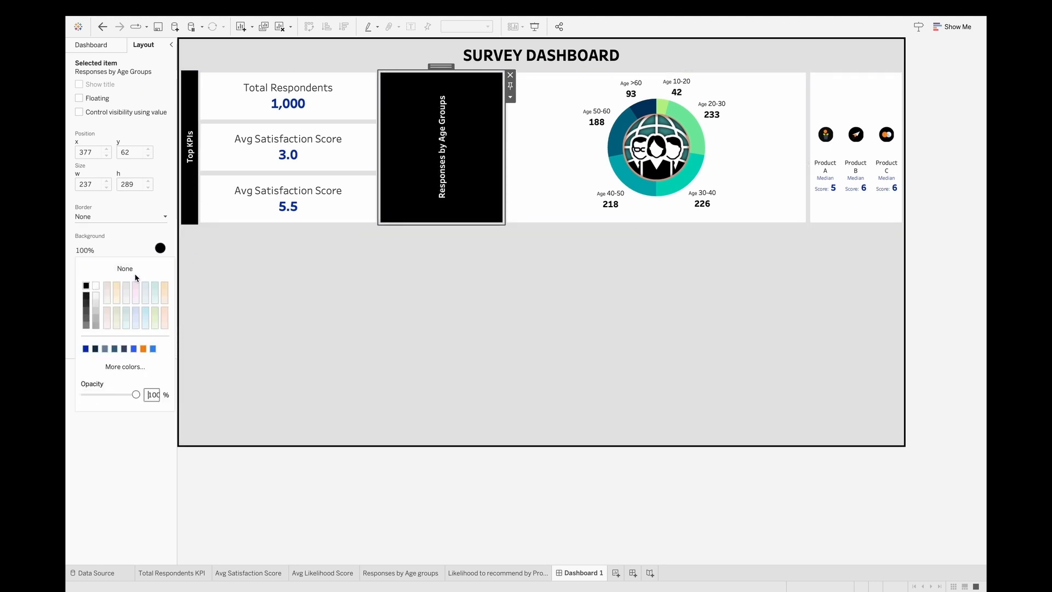
{"action": "left_click", "coordinate": [123, 206]}
- Set the Responses by Age Groups object's outer padding to 4 on the left and 0 on the other three sides
{"action": "left_click", "coordinate": [104, 291]}
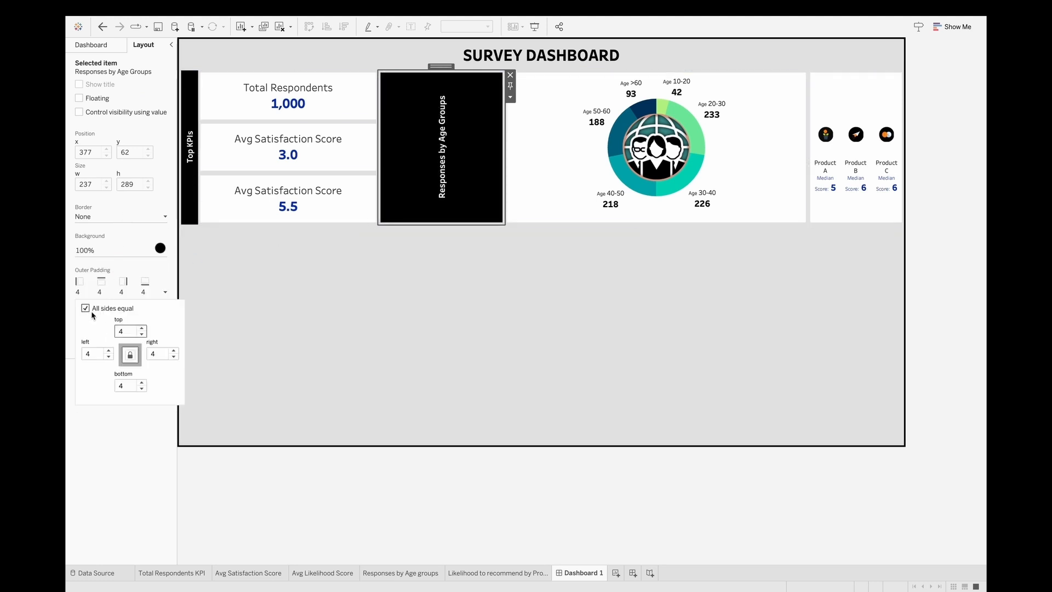
{"action": "left_click_drag", "start_coordinate": [123, 330], "coordinate": [89, 327]}
{"action": "type", "text": "0"}
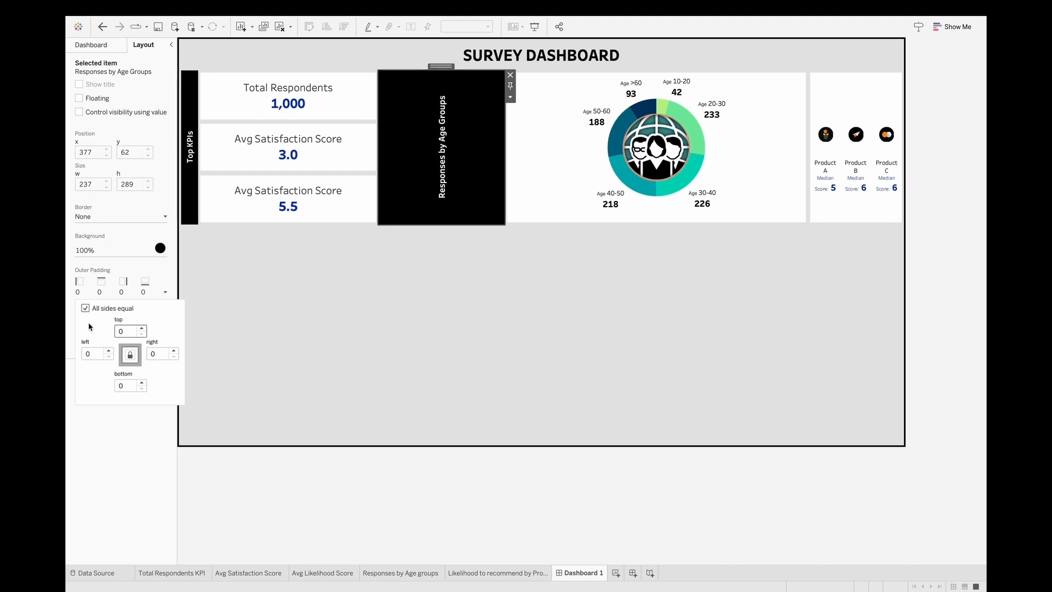
{"action": "left_click", "coordinate": [86, 308]}
{"action": "left_click_drag", "start_coordinate": [100, 352], "coordinate": [70, 354]}
{"action": "type", "text": "4"}
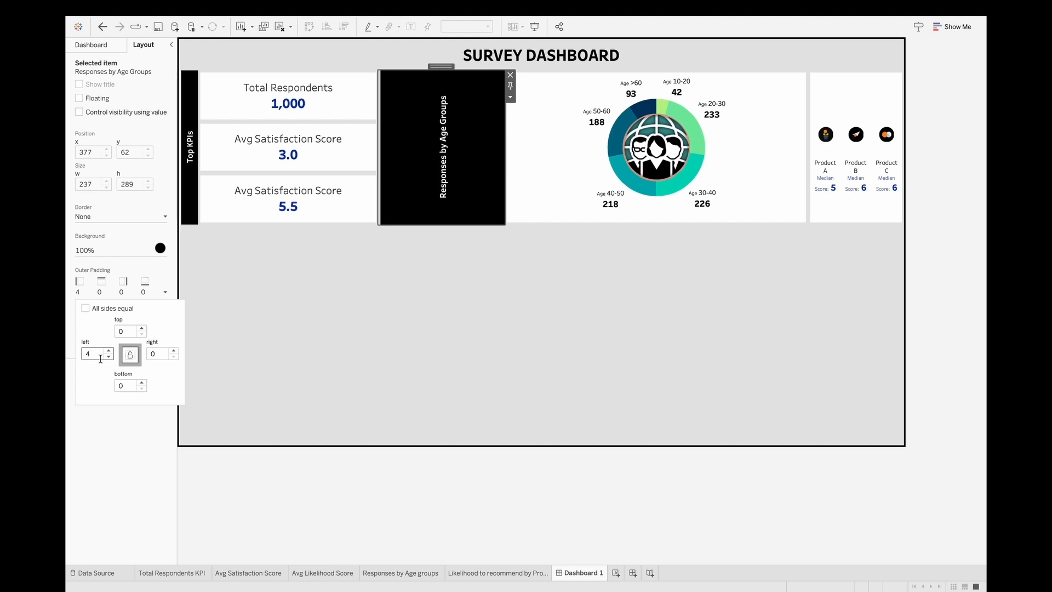
{"action": "left_click", "coordinate": [905, 246]}
- Set the Responses by Age Groups text object's width to 35 pixels
{"action": "right_click", "coordinate": [463, 135]}
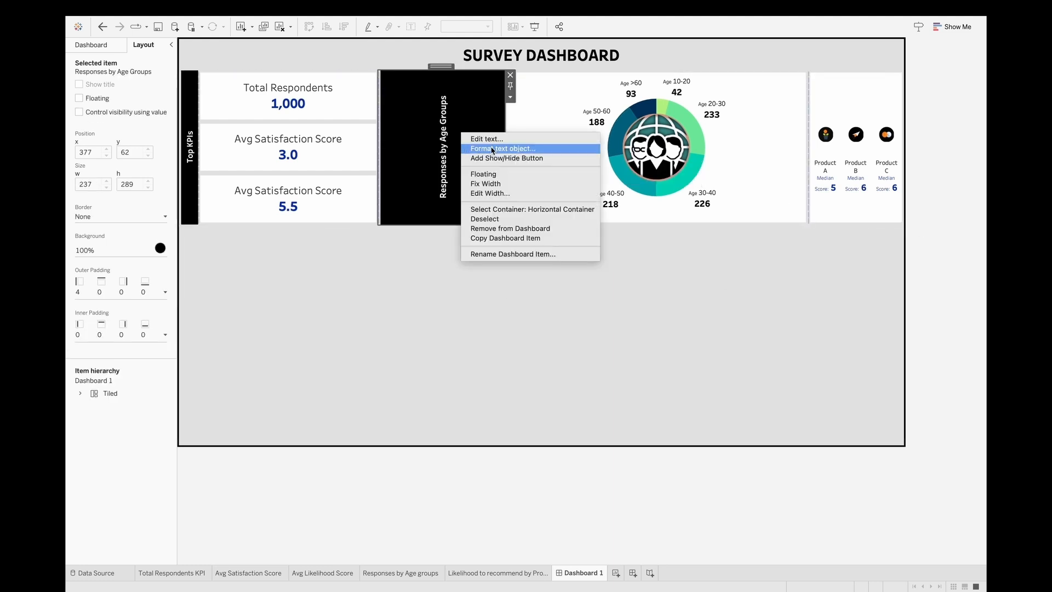
{"action": "left_click", "coordinate": [490, 193]}
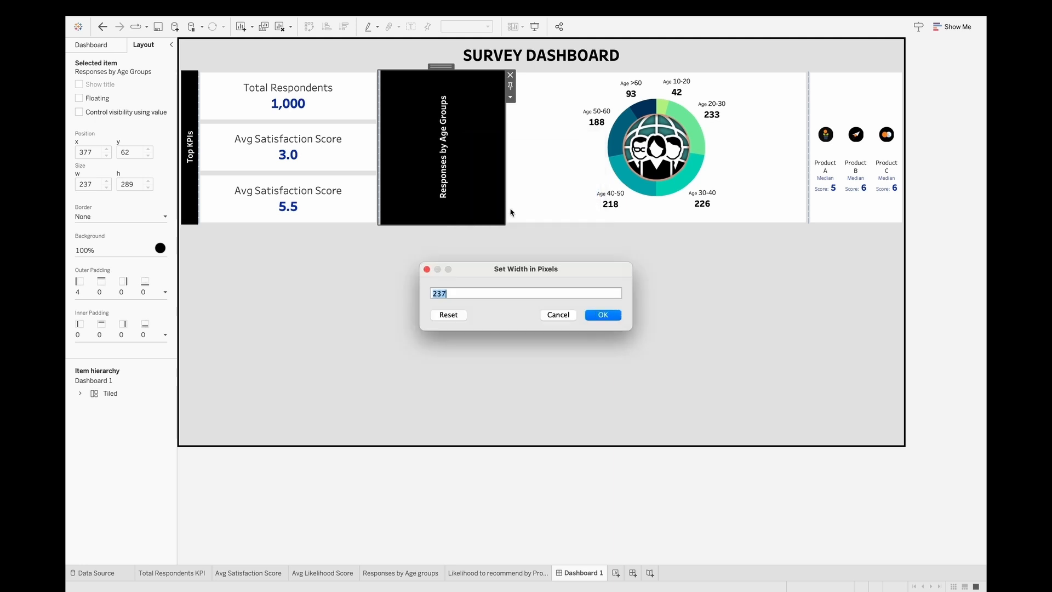
{"action": "type", "text": "35"}
{"action": "key", "text": "Return"}
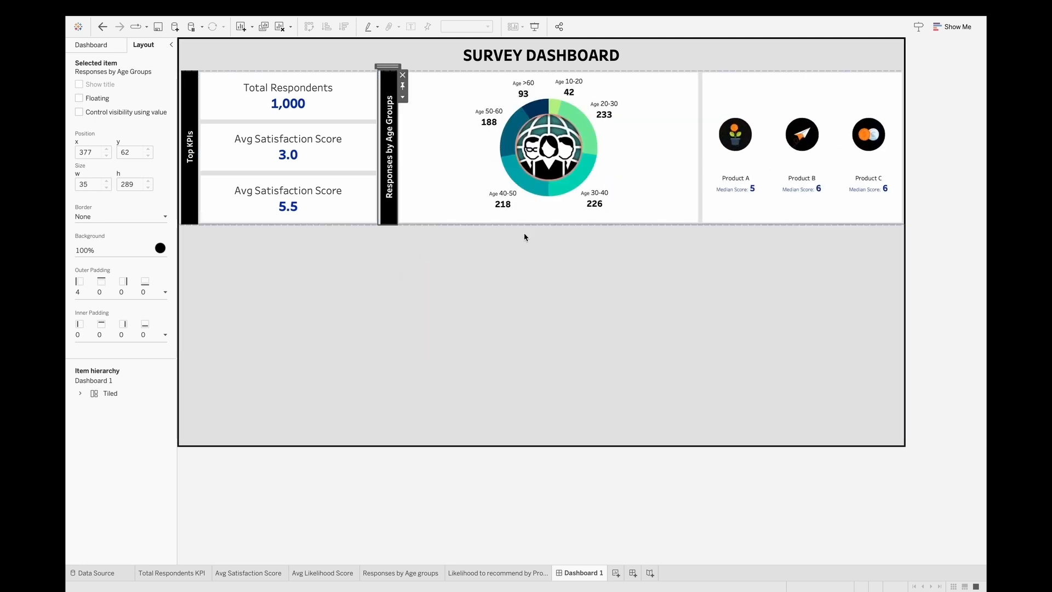
{"action": "left_click", "coordinate": [938, 234]}
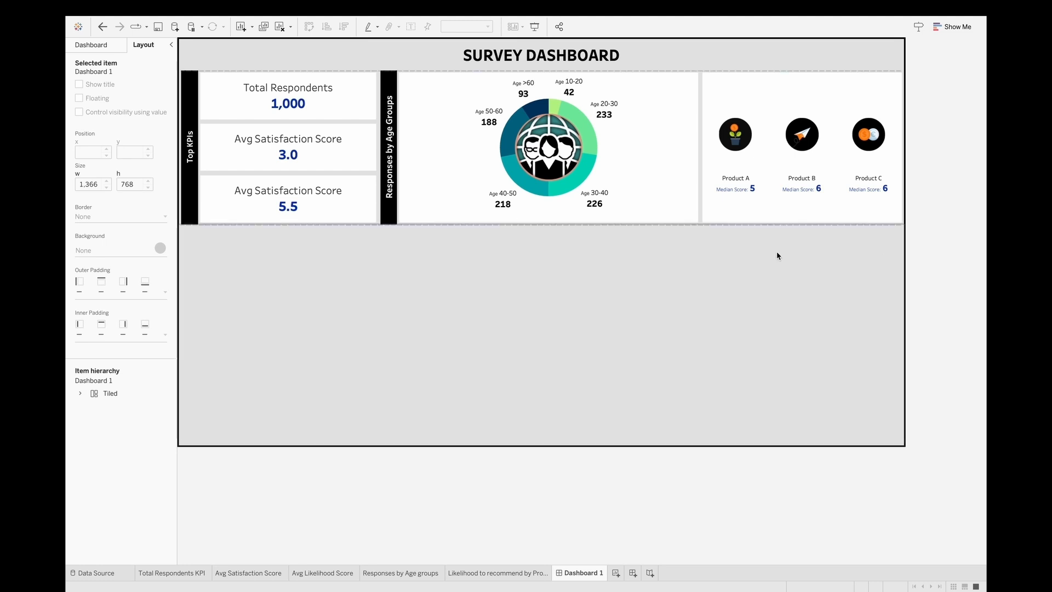
{"action": "left_click", "coordinate": [99, 44]}
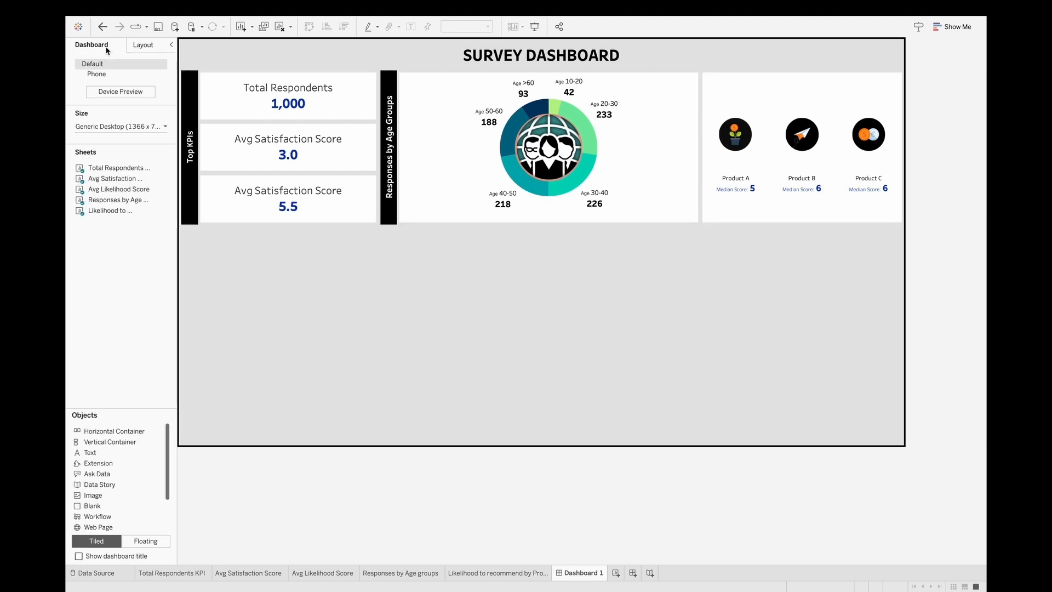
- Add a text object reading Likelihood to Recommend by Products directly before the products chart
{"action": "left_click_drag", "start_coordinate": [99, 455], "coordinate": [746, 174]}
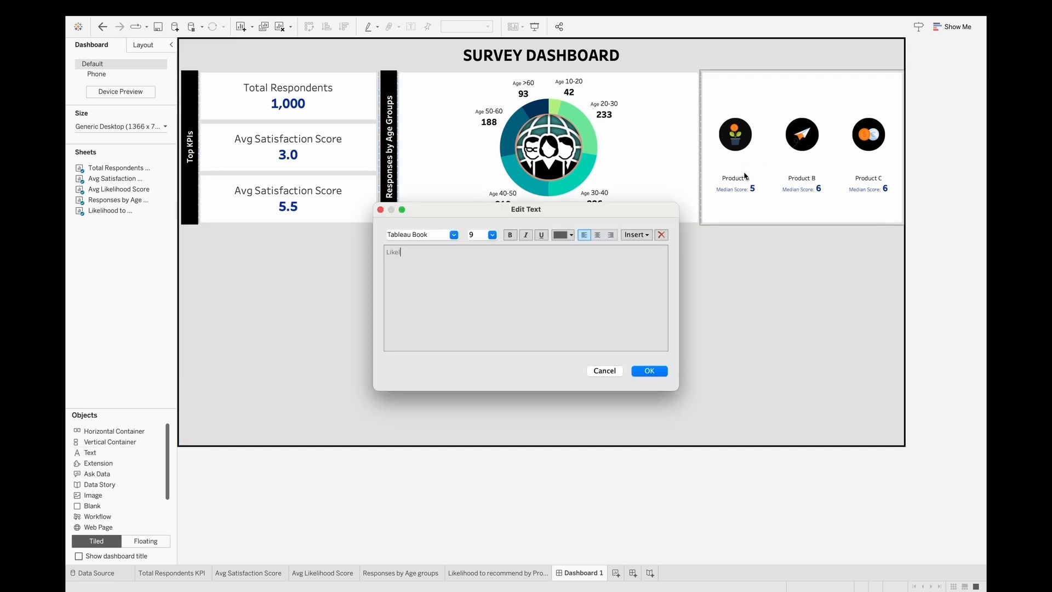
{"action": "type", "text": "Likelihood to Recommend by Products"}
- Format the Likelihood to Recommend by Products text as Tableau Bold, size 12, white and centered
{"action": "key", "text": "super+a"}
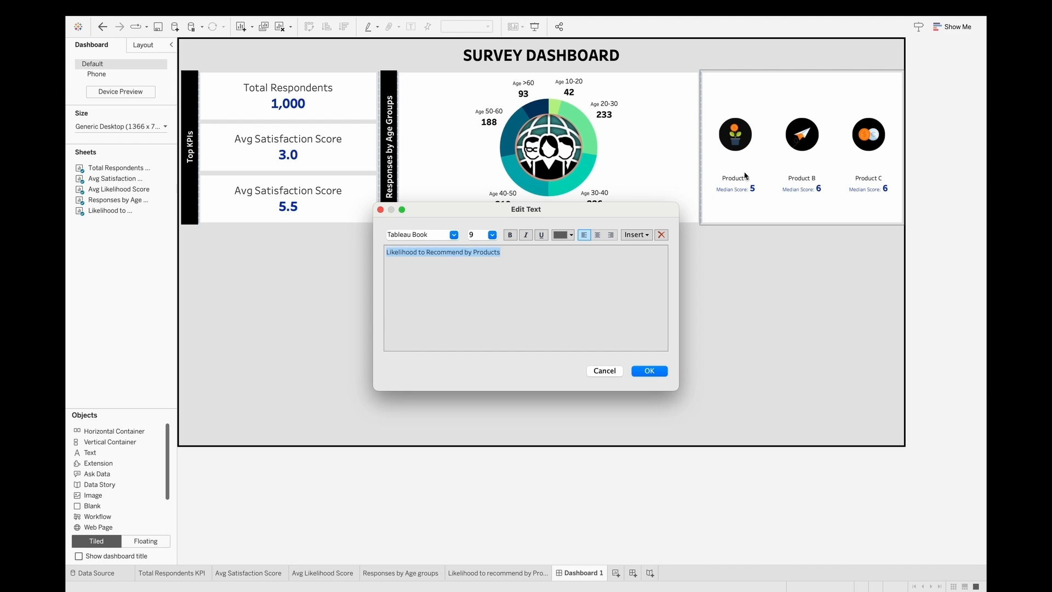
{"action": "double_click", "coordinate": [422, 235]}
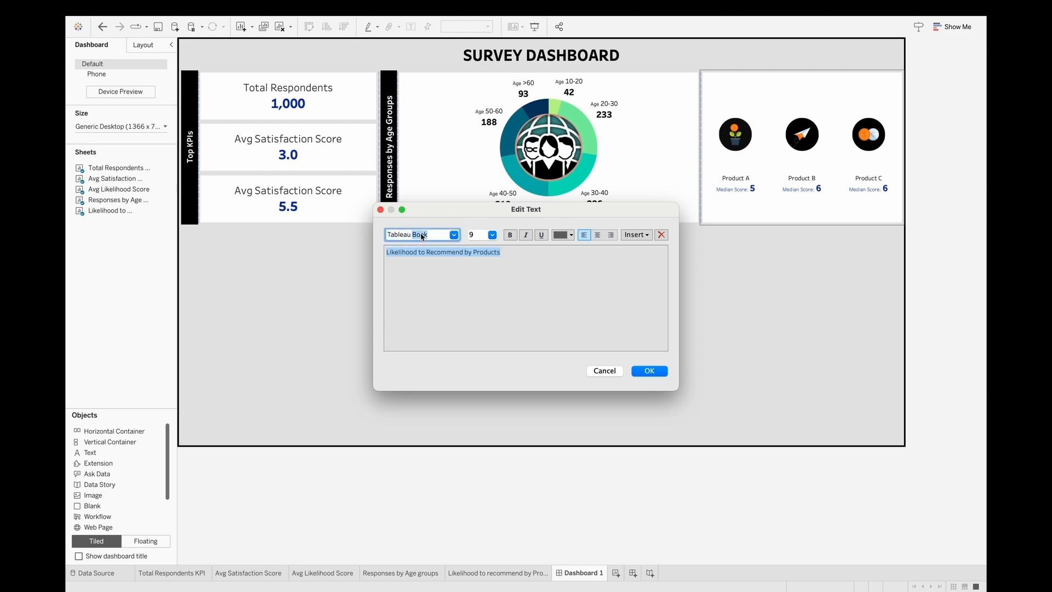
{"action": "type", "text": "Bold"}
{"action": "key", "text": "Return"}
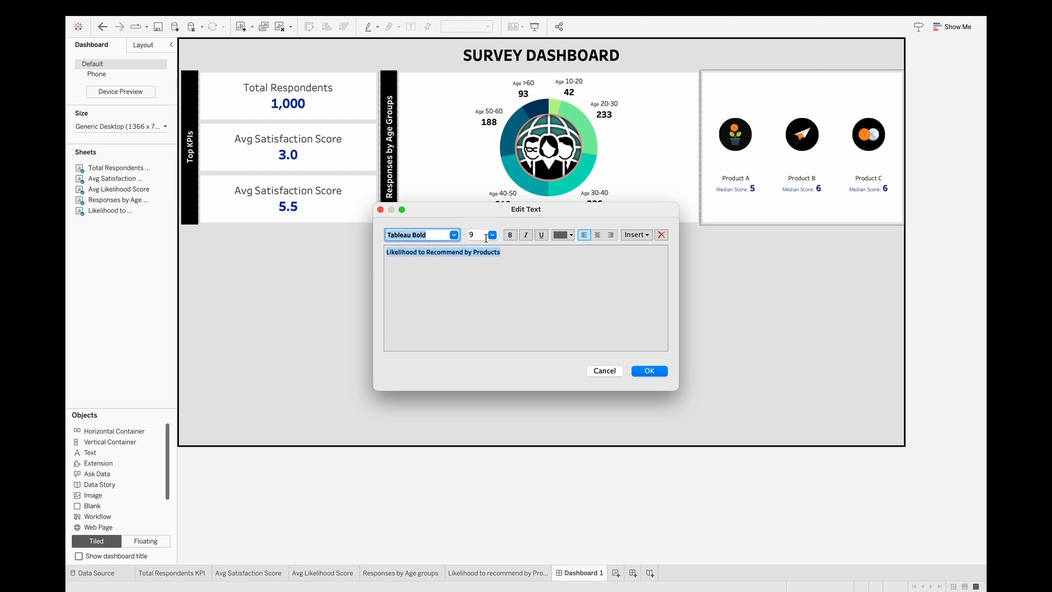
{"action": "left_click", "coordinate": [475, 234]}
{"action": "type", "text": "12"}
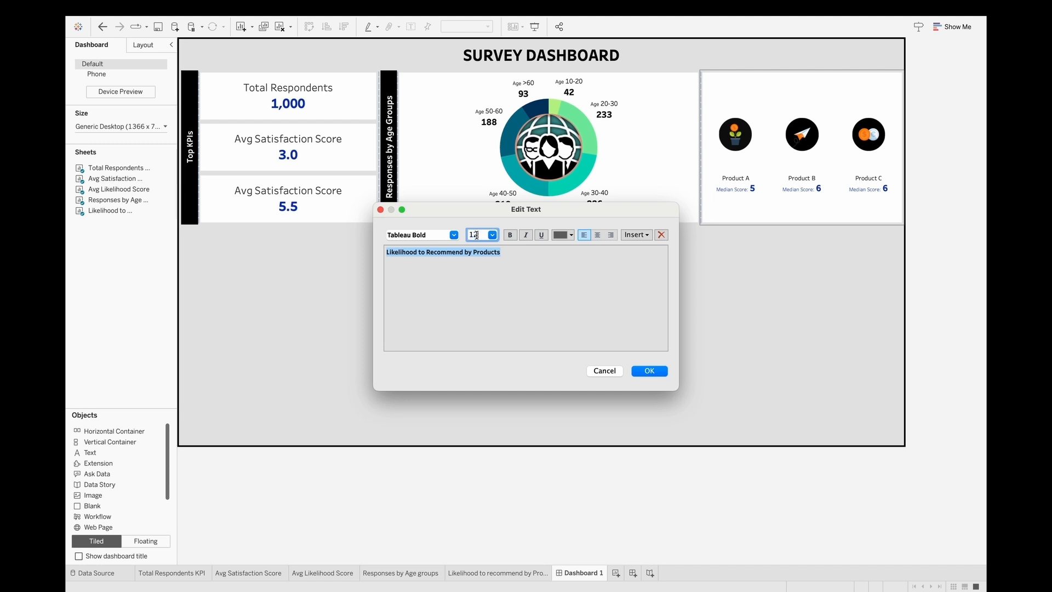
{"action": "key", "text": "Return"}
{"action": "left_click", "coordinate": [563, 235]}
{"action": "left_click", "coordinate": [569, 246]}
{"action": "left_click", "coordinate": [598, 236]}
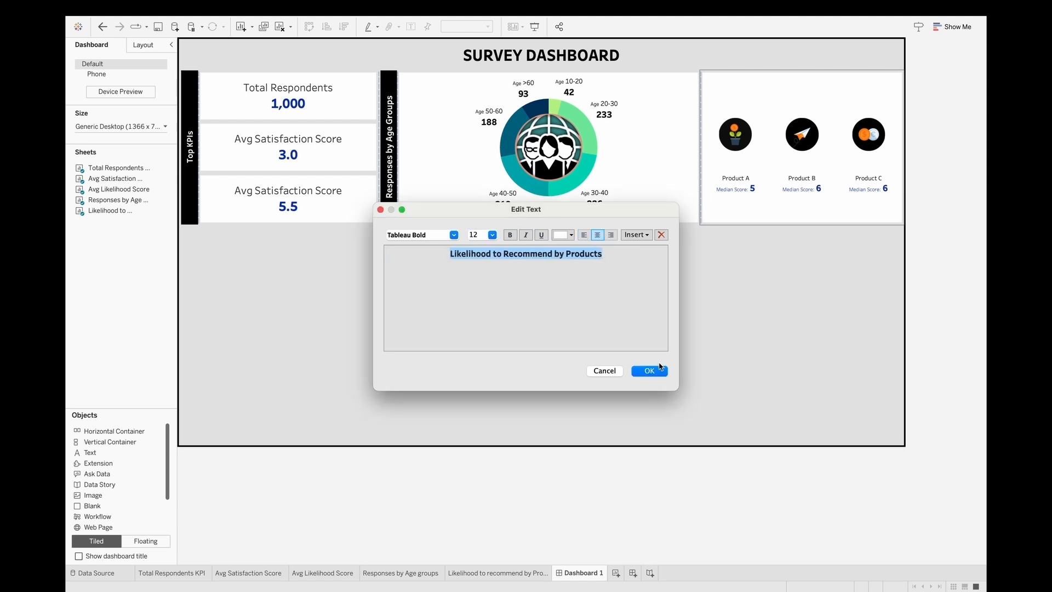
{"action": "left_click", "coordinate": [649, 371]}
- Align the Likelihood to Recommend by Products text object to middle center and rotate its direction to read vertically upward
{"action": "right_click", "coordinate": [783, 177]}
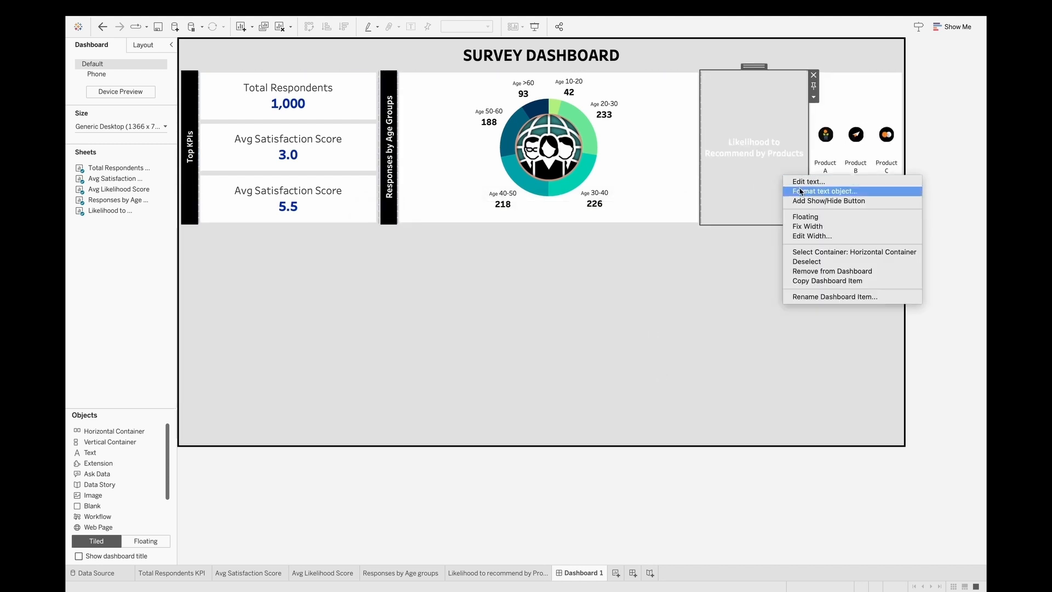
{"action": "left_click", "coordinate": [825, 191]}
{"action": "left_click", "coordinate": [156, 83]}
{"action": "left_click", "coordinate": [146, 132]}
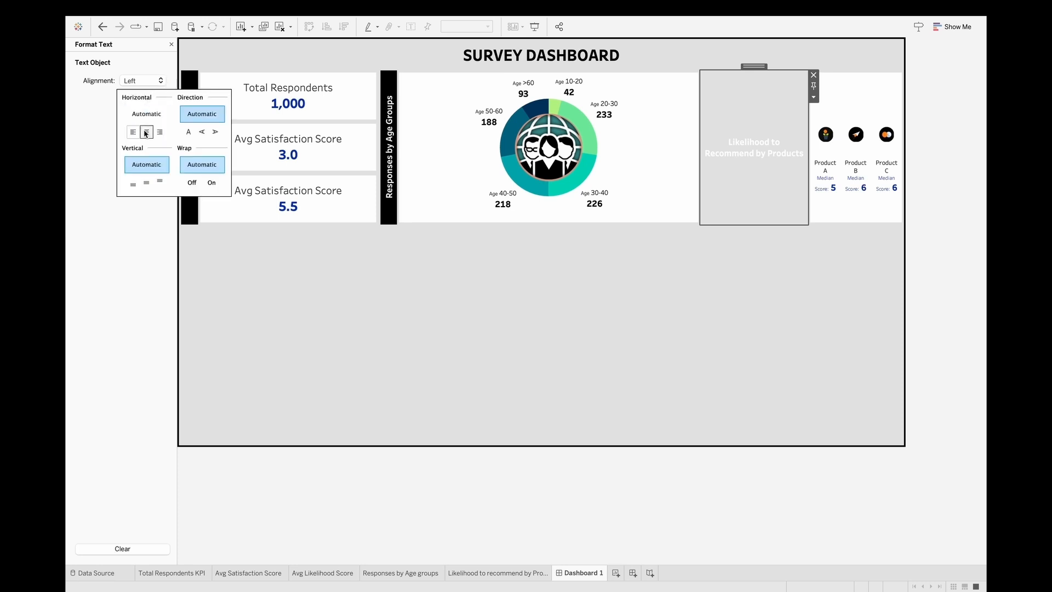
{"action": "left_click", "coordinate": [146, 182]}
{"action": "left_click", "coordinate": [203, 132]}
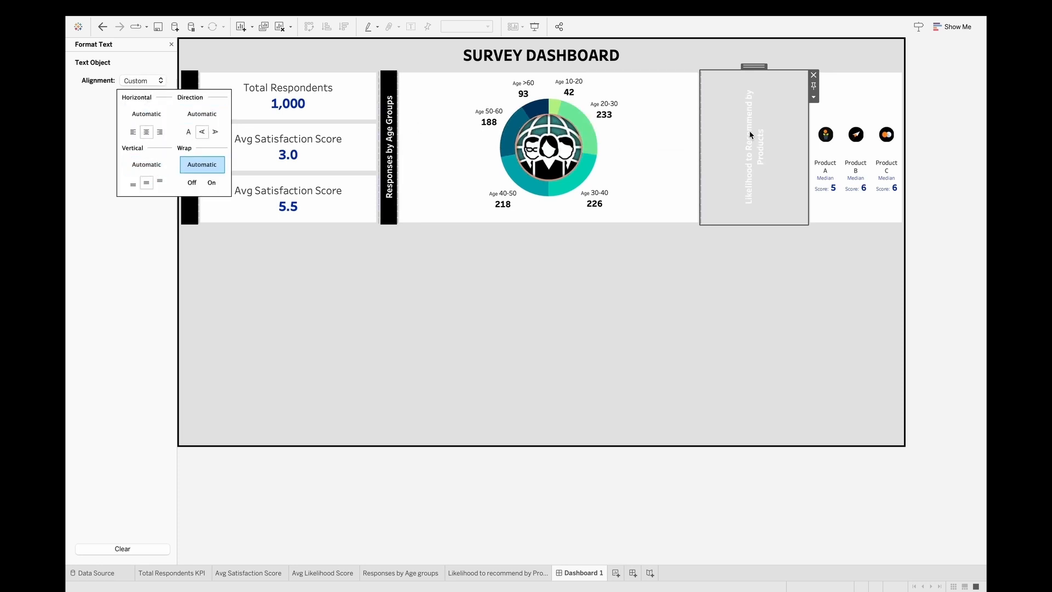
{"action": "left_click", "coordinate": [171, 43]}
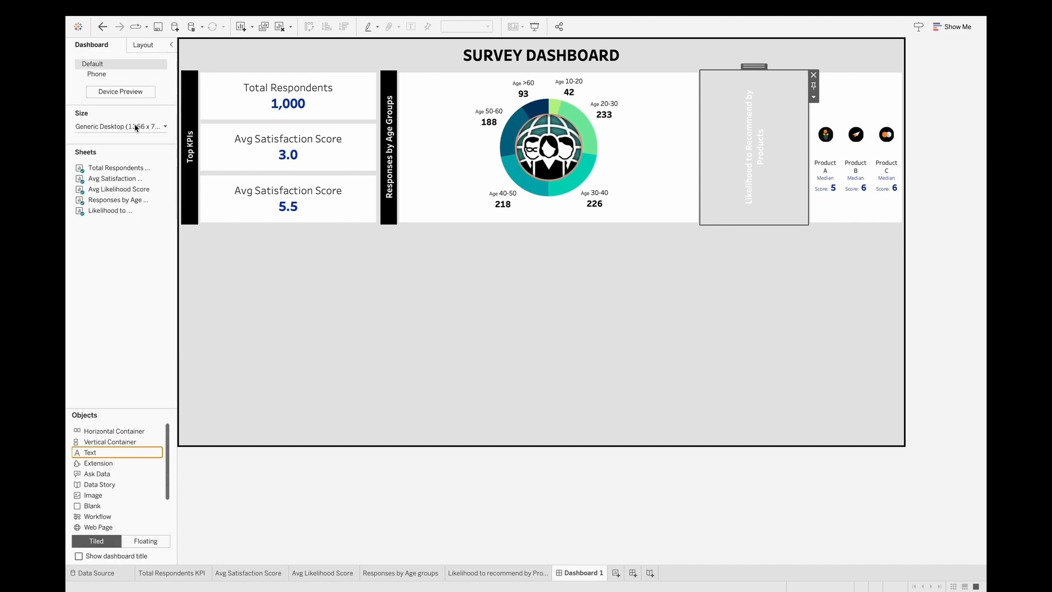
- Set the Likelihood to Recommend by Products object's outer padding to 4 on the left and 0 on the other three sides
{"action": "left_click", "coordinate": [144, 44]}
{"action": "left_click", "coordinate": [105, 298]}
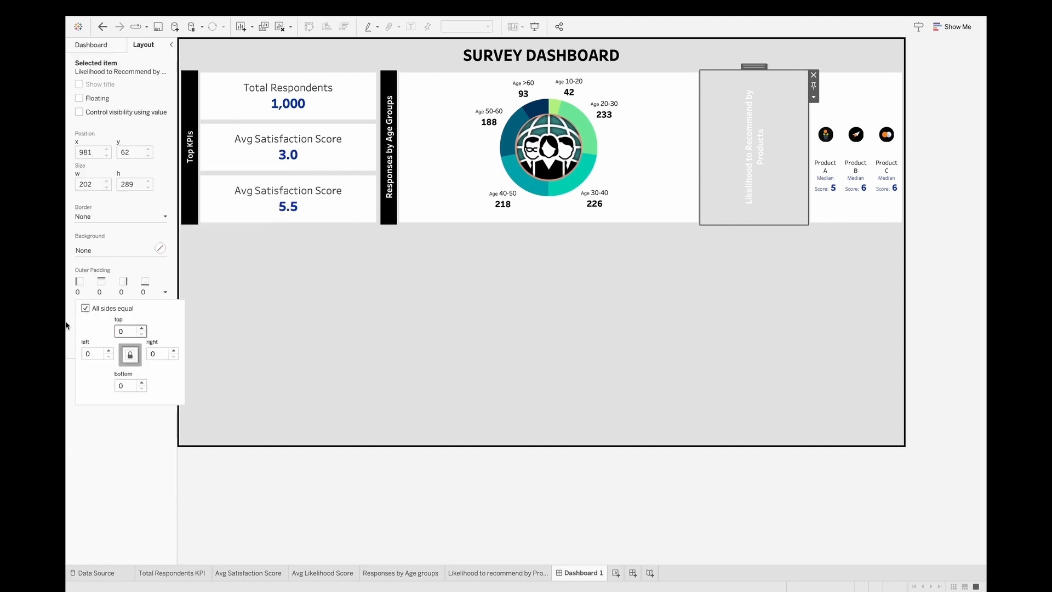
{"action": "left_click", "coordinate": [85, 307]}
{"action": "left_click", "coordinate": [92, 354]}
{"action": "type", "text": "4"}
{"action": "key", "text": "Tab"}
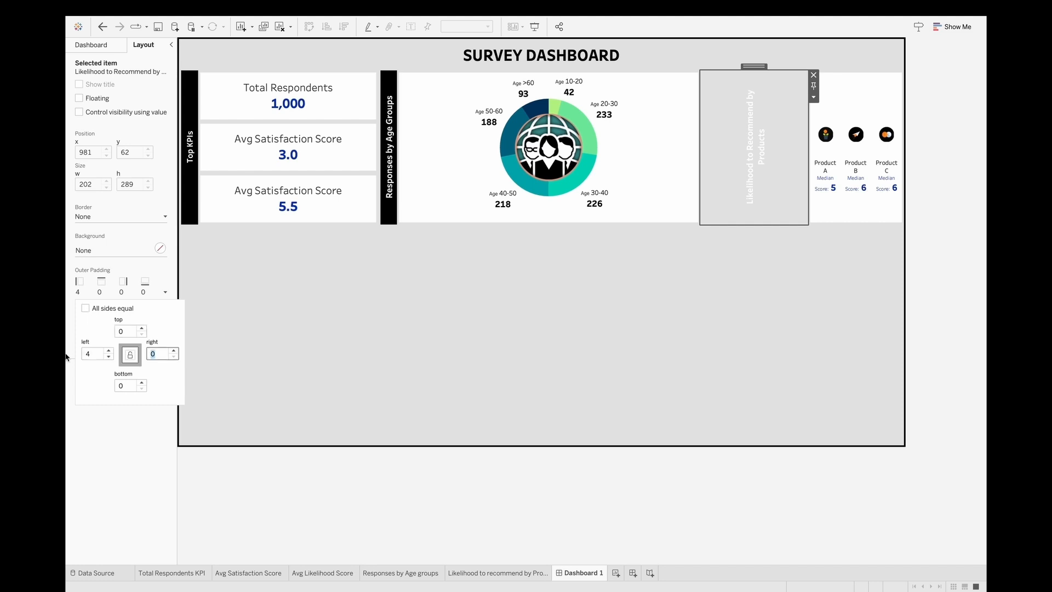
{"action": "right_click", "coordinate": [729, 126]}
{"action": "left_click", "coordinate": [712, 125]}
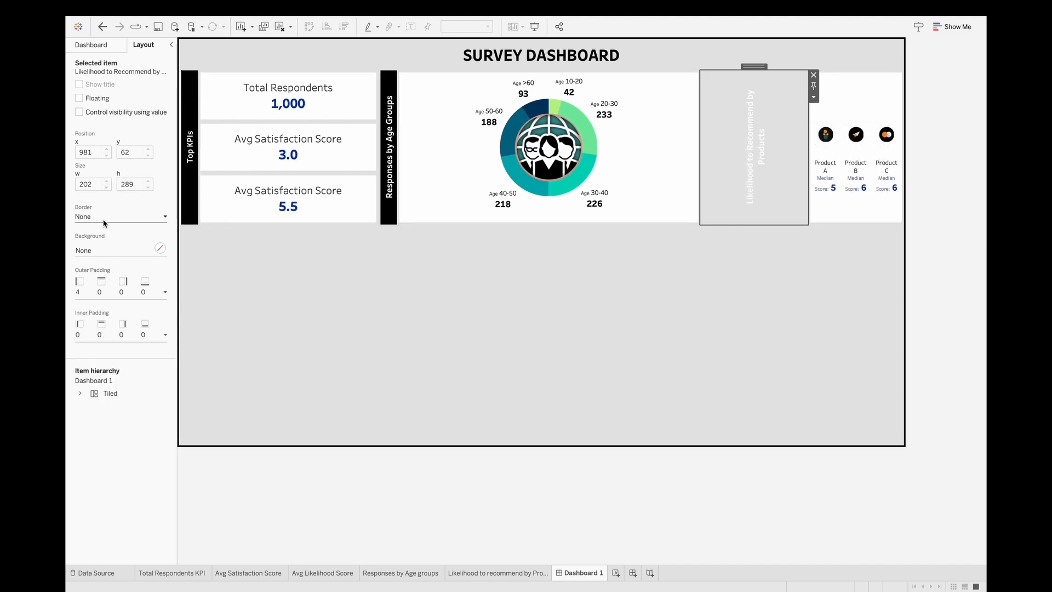
- Give the Likelihood to Recommend by Products object a black background and stretch its row to about 311 pixels tall
{"action": "left_click", "coordinate": [160, 248]}
{"action": "left_click", "coordinate": [87, 285]}
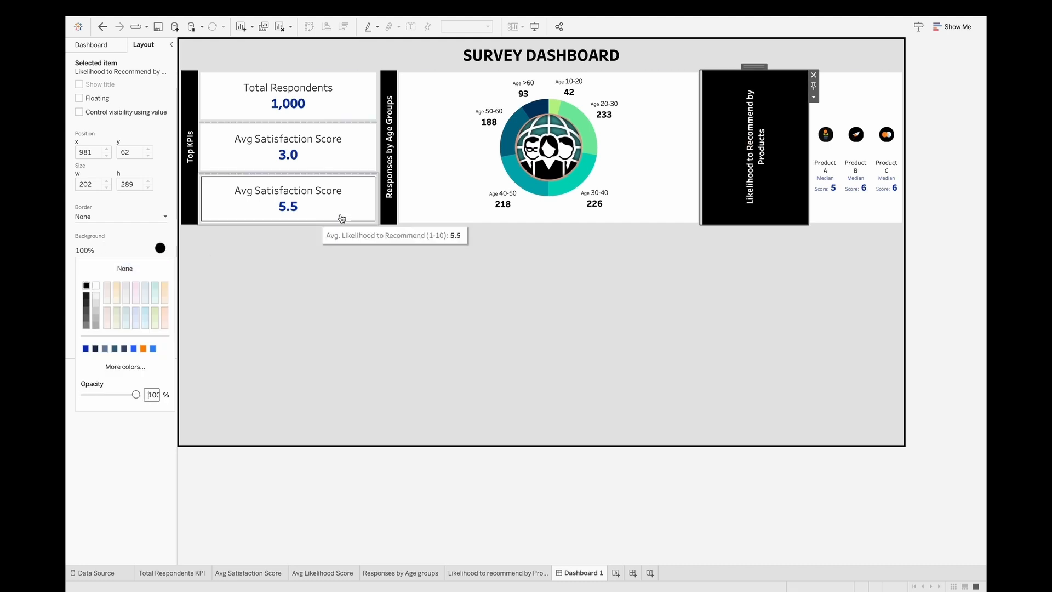
{"action": "left_click", "coordinate": [817, 256]}
{"action": "left_click_drag", "start_coordinate": [800, 223], "coordinate": [795, 236]}
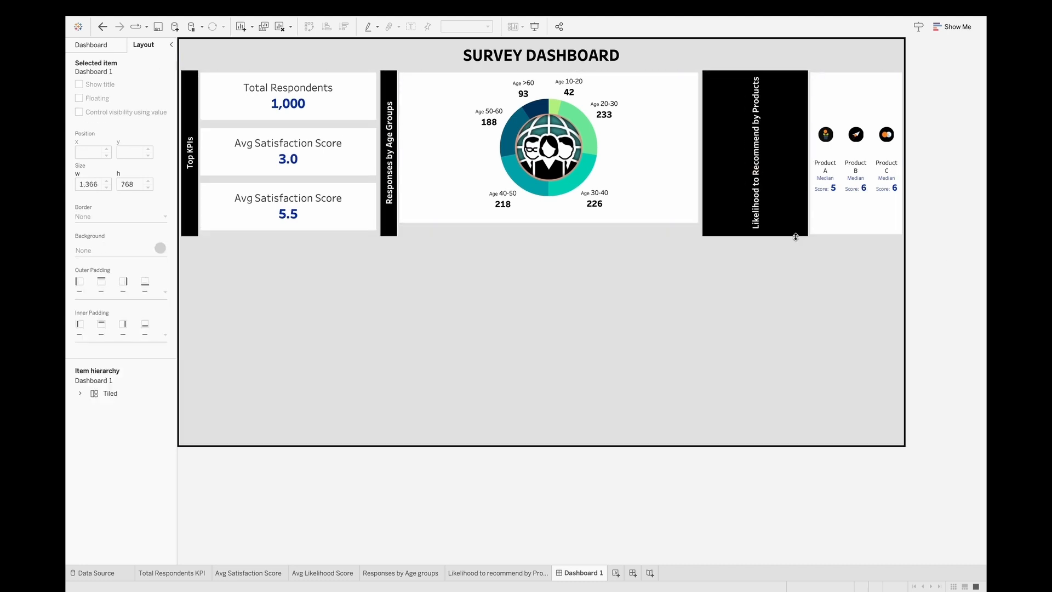
- Set the Likelihood to Recommend by Products object's width to 35 pixels and widen the products section by narrowing the age groups chart
{"action": "right_click", "coordinate": [777, 205]}
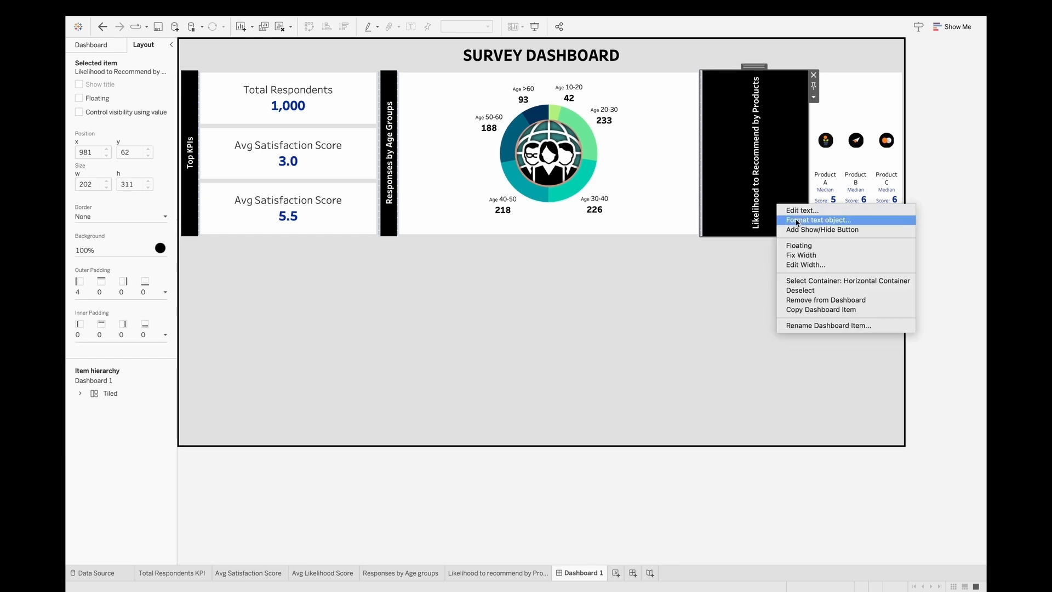
{"action": "left_click", "coordinate": [830, 266]}
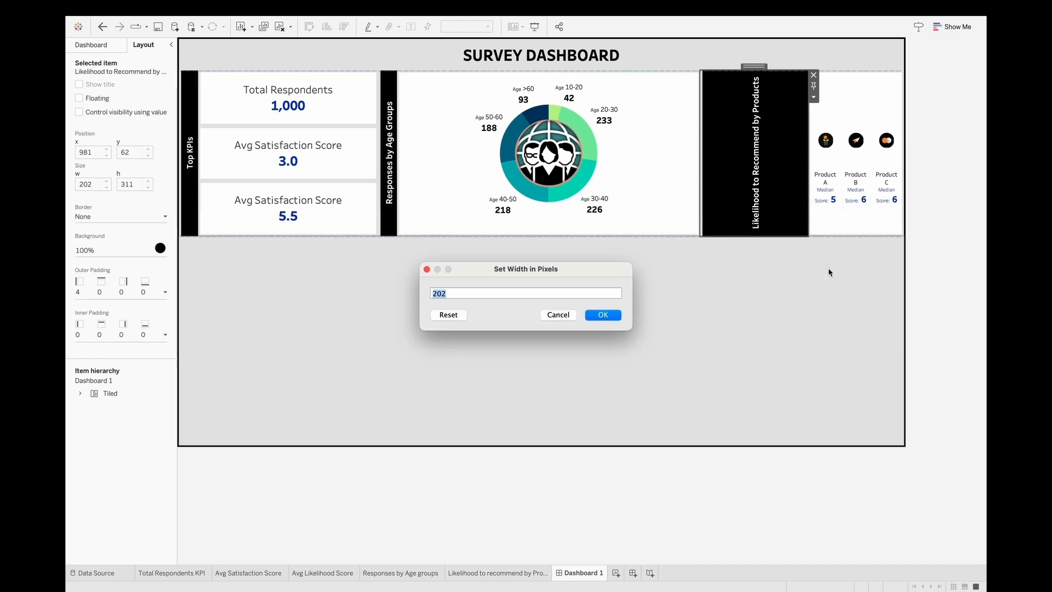
{"action": "type", "text": "35"}
{"action": "key", "text": "Return"}
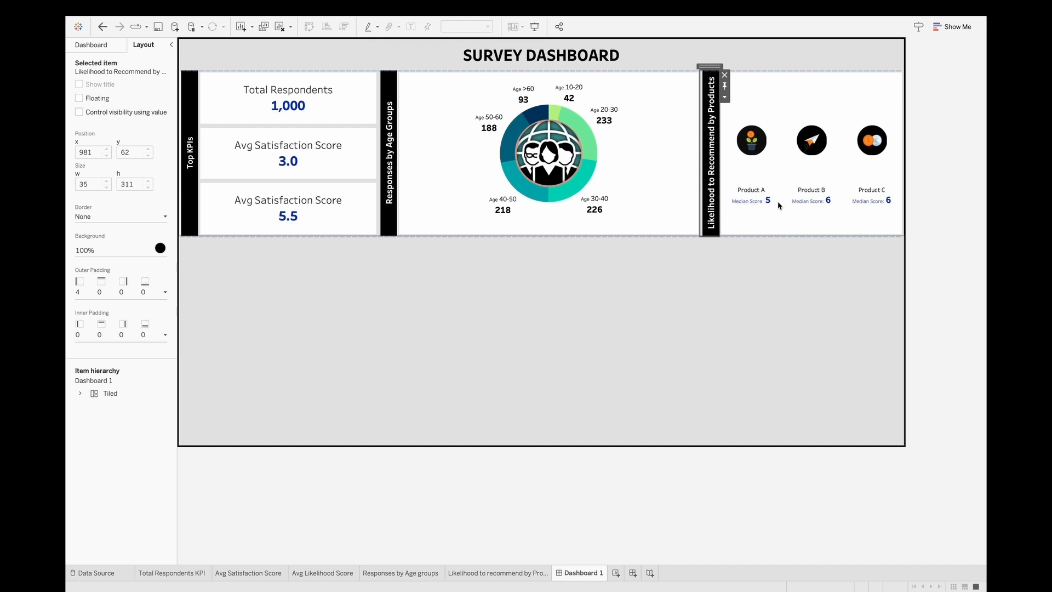
{"action": "left_click_drag", "start_coordinate": [696, 174], "coordinate": [651, 175]}
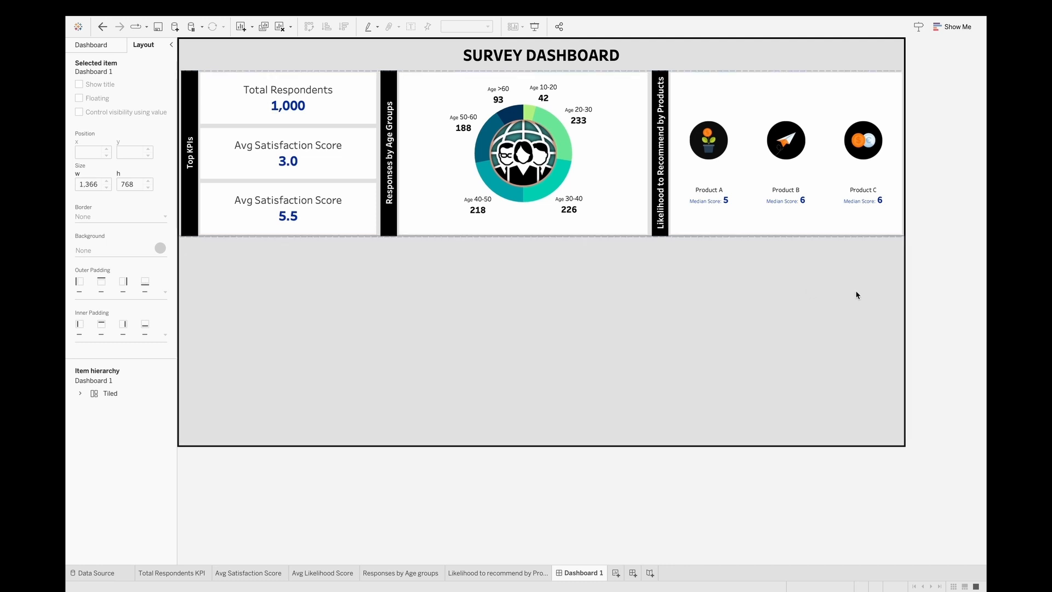
- Save the workbook to the Desktop as Survey Dashboard and make the dashboard's section row slightly taller
{"action": "key", "text": "super+s"}
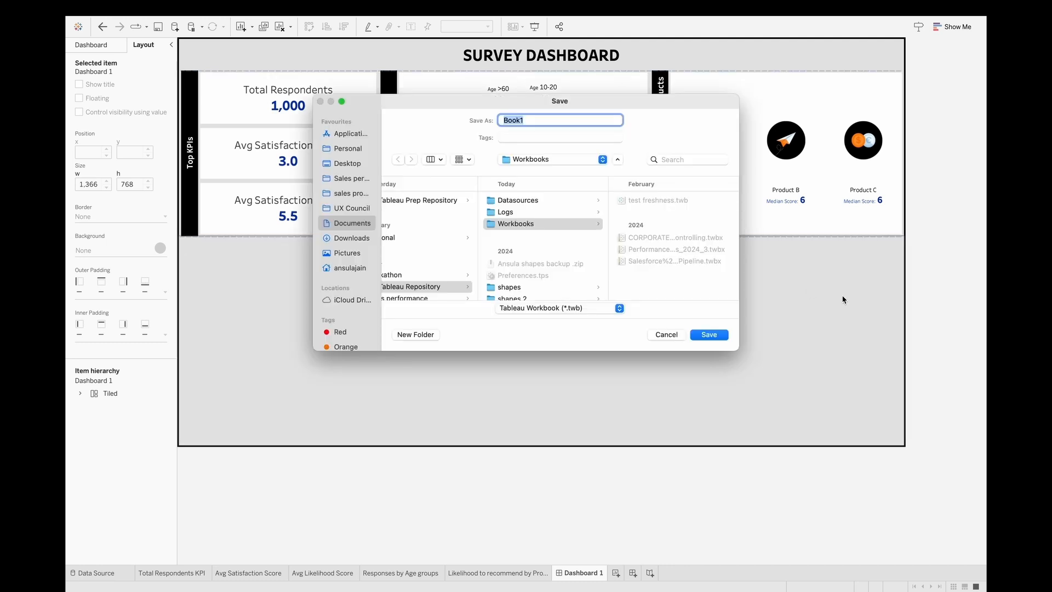
{"action": "left_click", "coordinate": [347, 163]}
{"action": "type", "text": "Survey Dashboard"}
{"action": "key", "text": "Return"}
{"action": "left_click", "coordinate": [504, 141]}
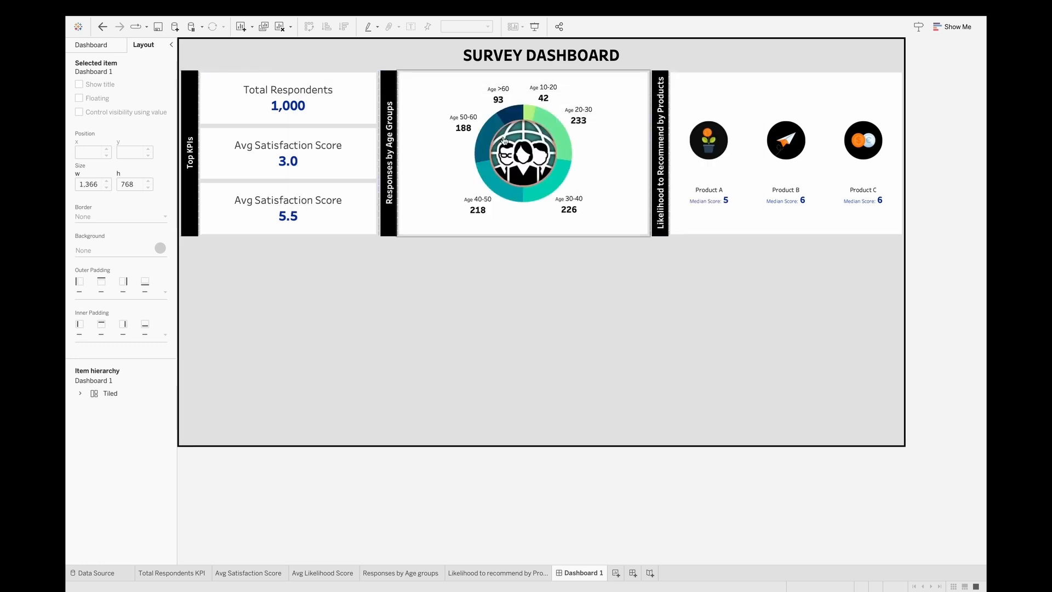
{"action": "left_click", "coordinate": [377, 292]}
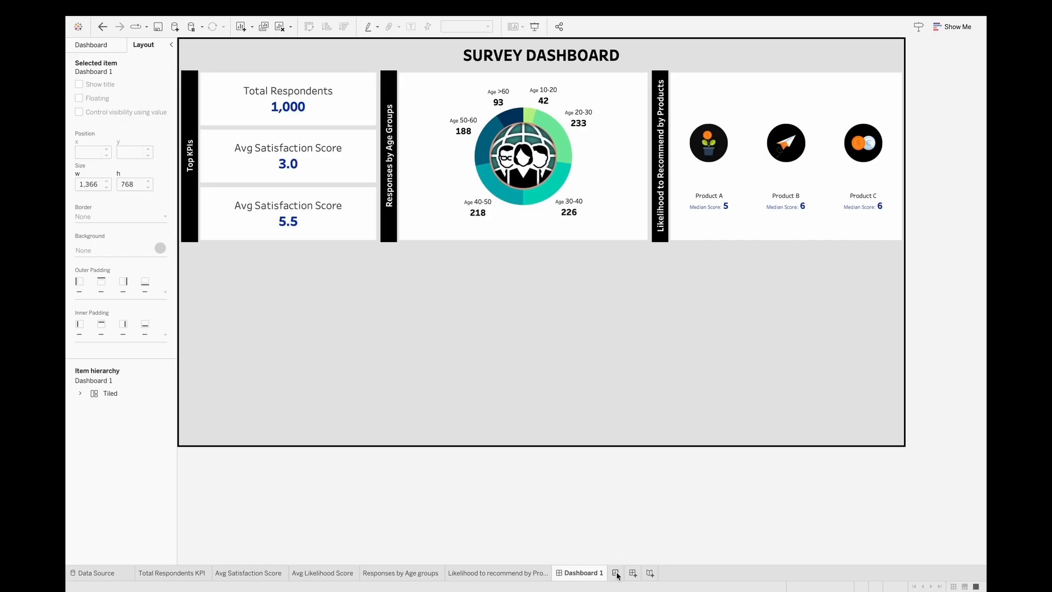
- Create a new worksheet named Satisfaction by Dimension
{"action": "left_click", "coordinate": [615, 573]}
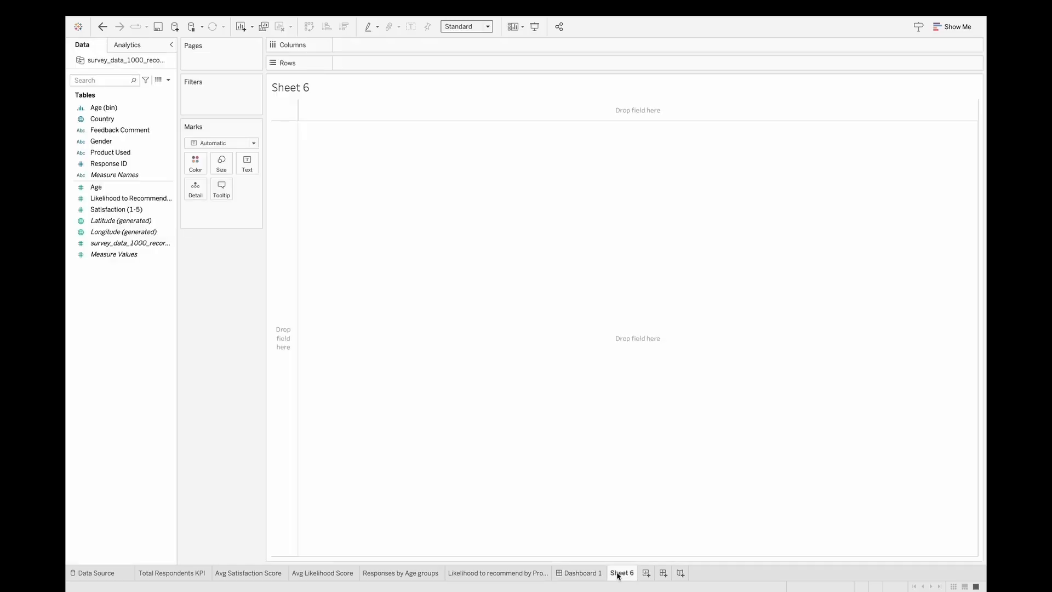
{"action": "double_click", "coordinate": [628, 573]}
{"action": "type", "text": "Satisfactio"}
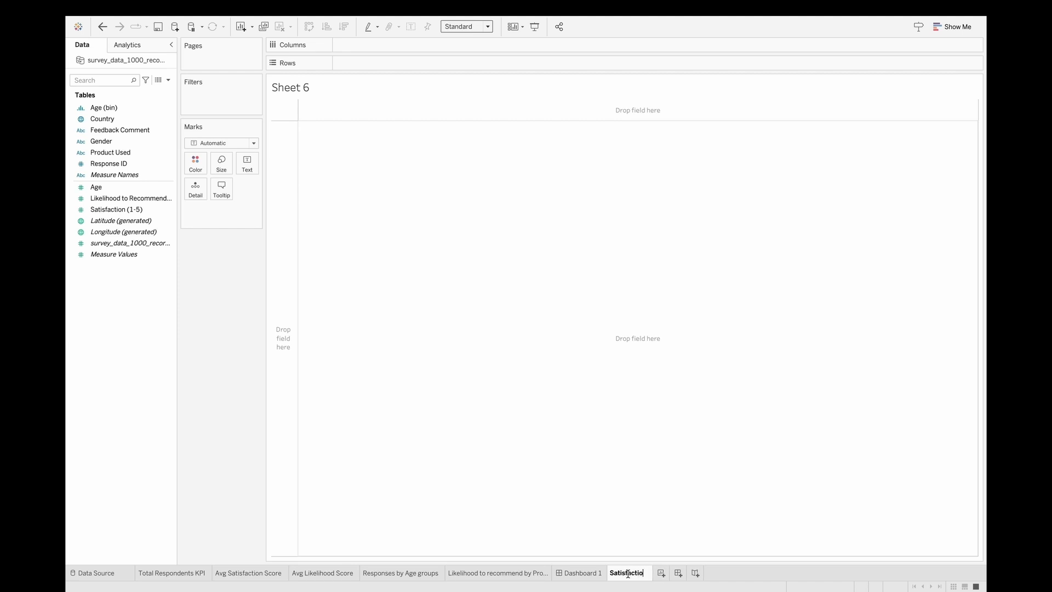
{"action": "type", "text": "n by Dimension"}
{"action": "key", "text": "Return"}
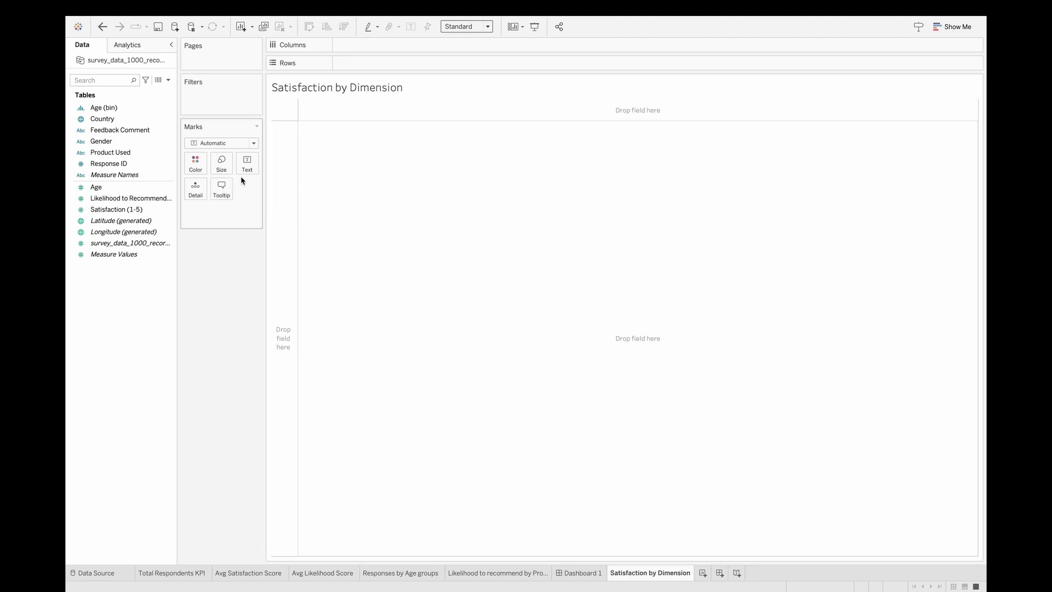
- Place Country on Columns and Satisfaction (1-5) on Rows as a continuous dimension
{"action": "left_click_drag", "start_coordinate": [126, 119], "coordinate": [361, 48]}
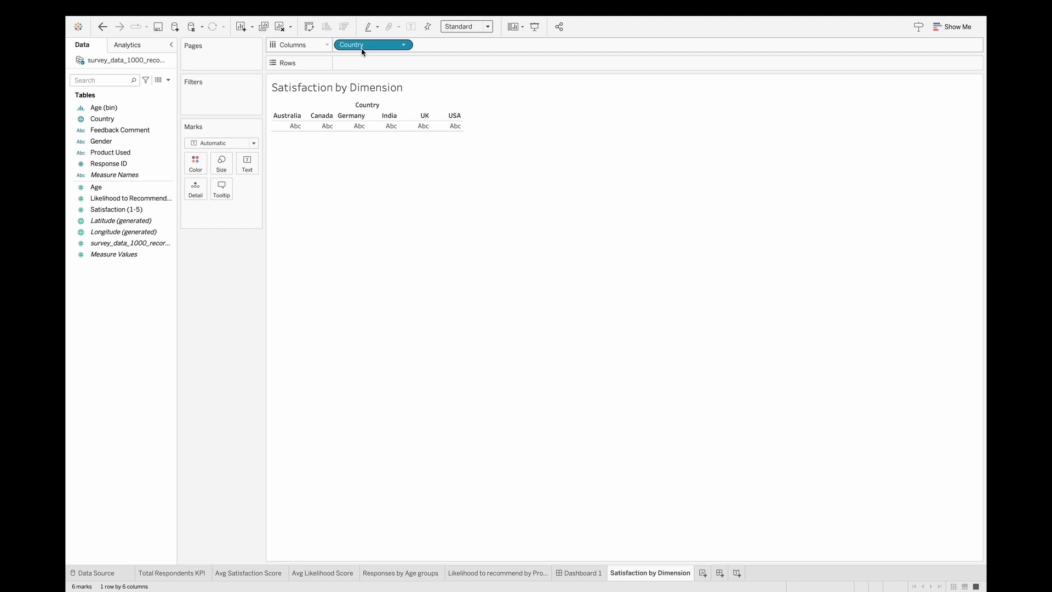
{"action": "left_click", "coordinate": [83, 79]}
{"action": "type", "text": "Sa"}
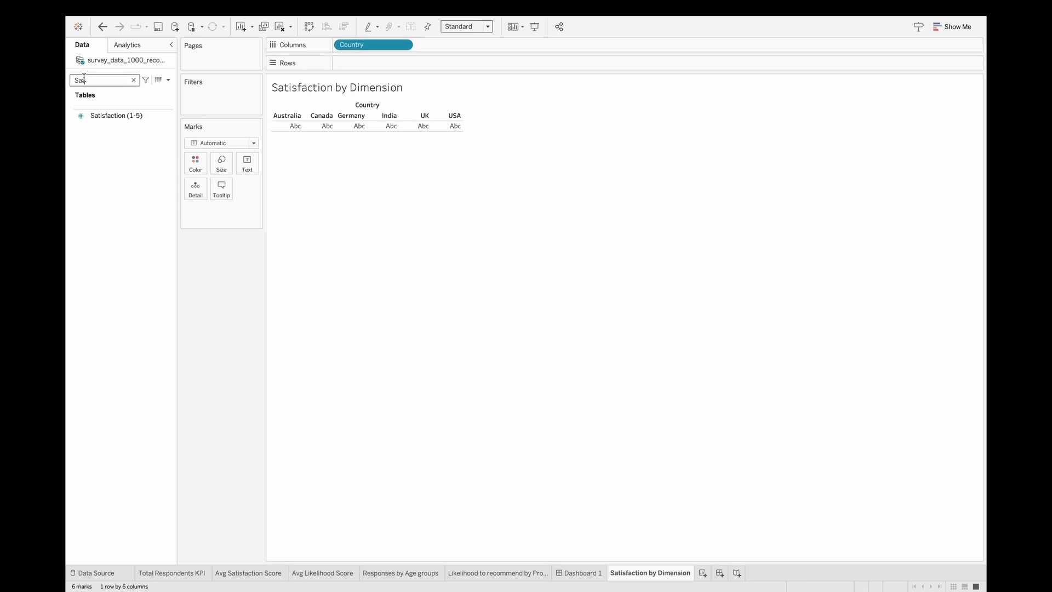
{"action": "type", "text": "t"}
{"action": "left_click_drag", "start_coordinate": [135, 115], "coordinate": [404, 62]}
{"action": "right_click", "coordinate": [382, 65]}
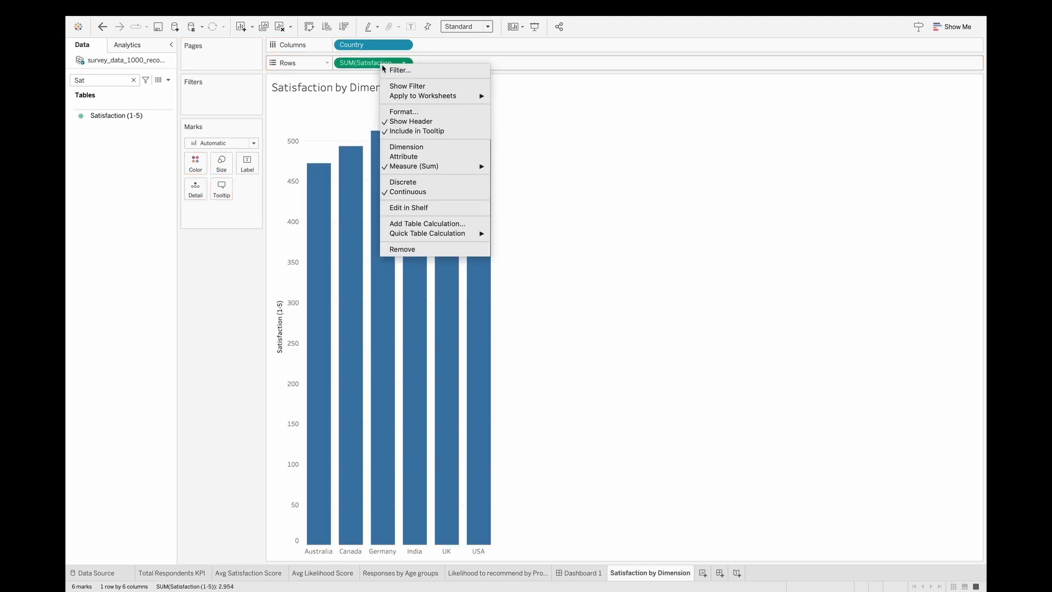
{"action": "left_click", "coordinate": [432, 147]}
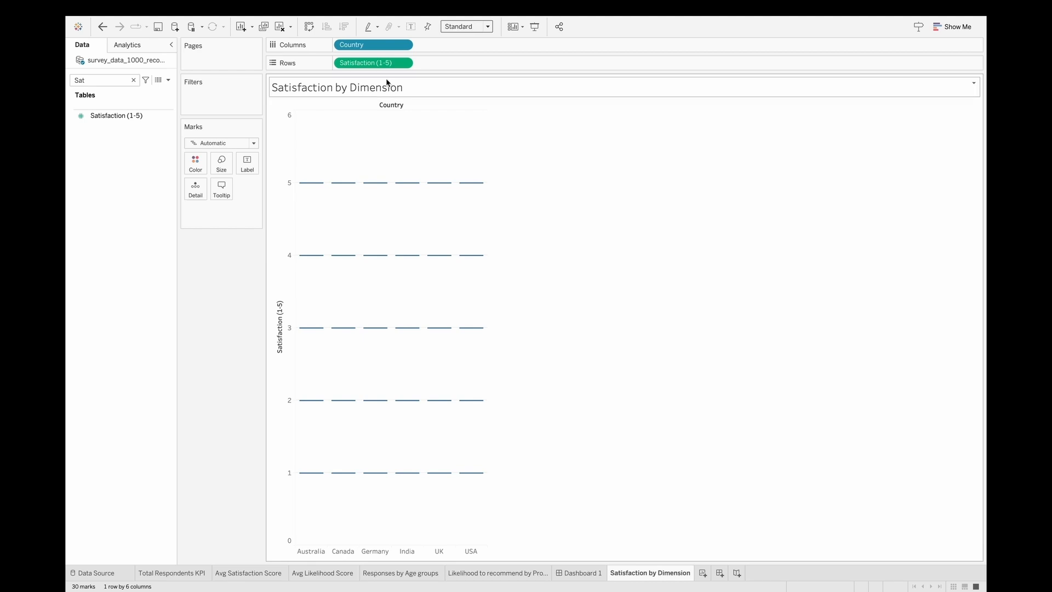
- Duplicate the Satisfaction (1-5) field on Rows and aggregate the copy as an average
{"action": "left_click_drag", "start_coordinate": [455, 63], "coordinate": [461, 65]}
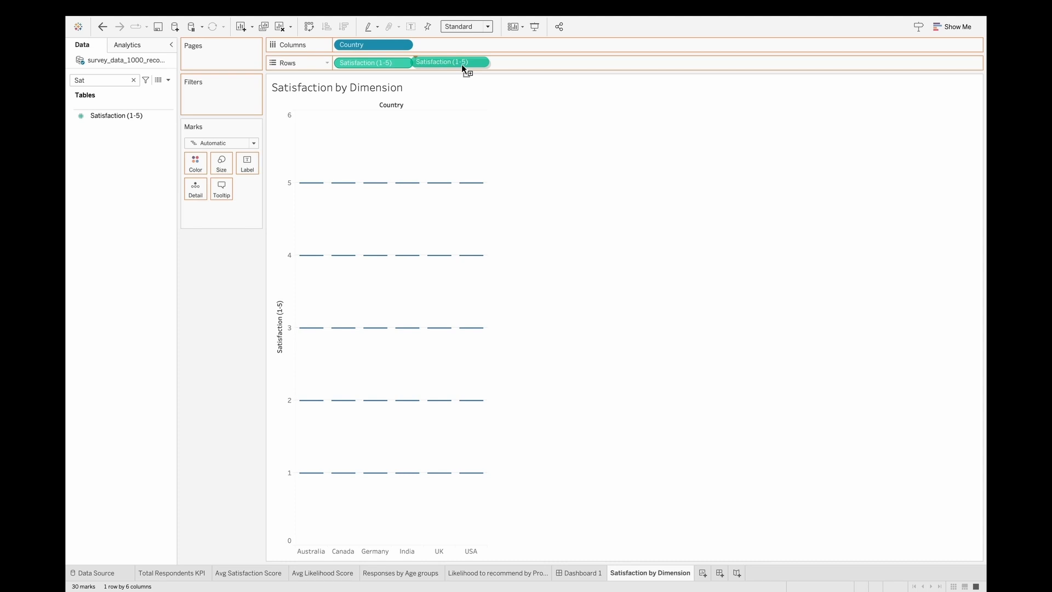
{"action": "right_click", "coordinate": [461, 64]}
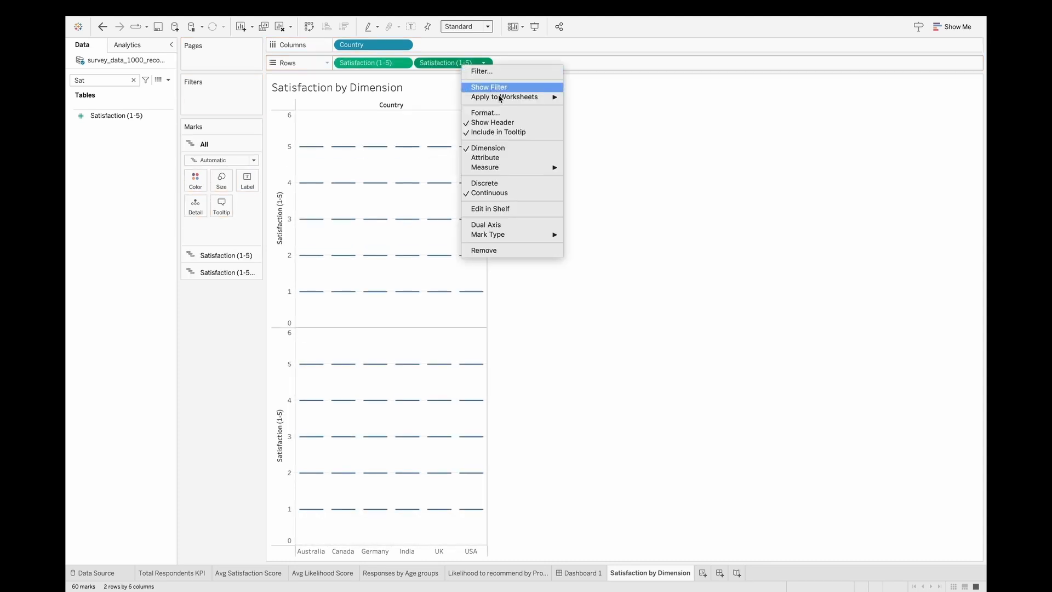
{"action": "mouse_move", "coordinate": [510, 168]}
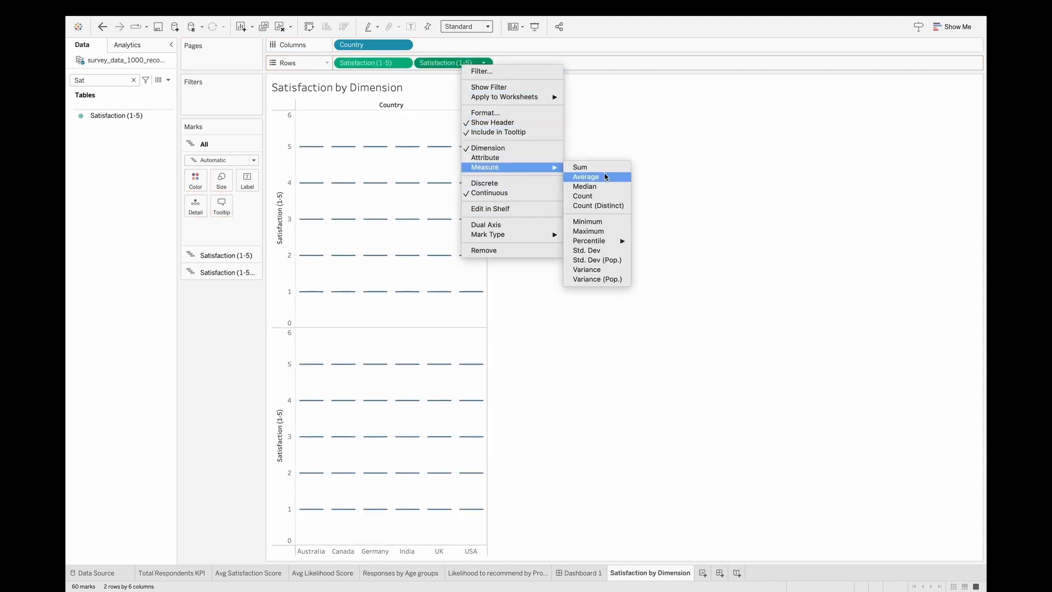
{"action": "left_click", "coordinate": [603, 176]}
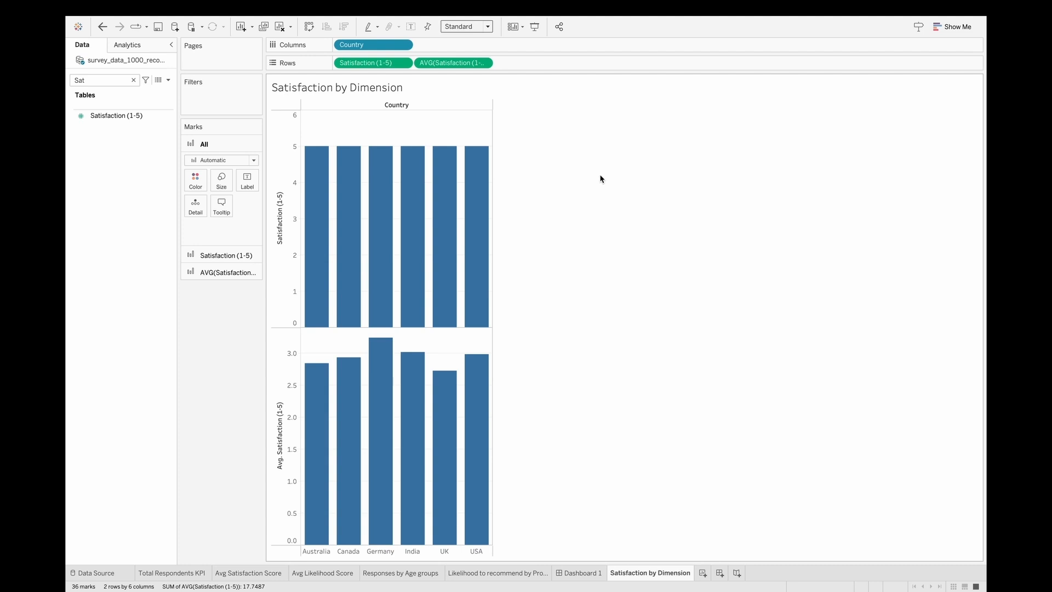
- Combine the average satisfaction measure with the Satisfaction (1-5) dimension on a dual axis
{"action": "right_click", "coordinate": [447, 64]}
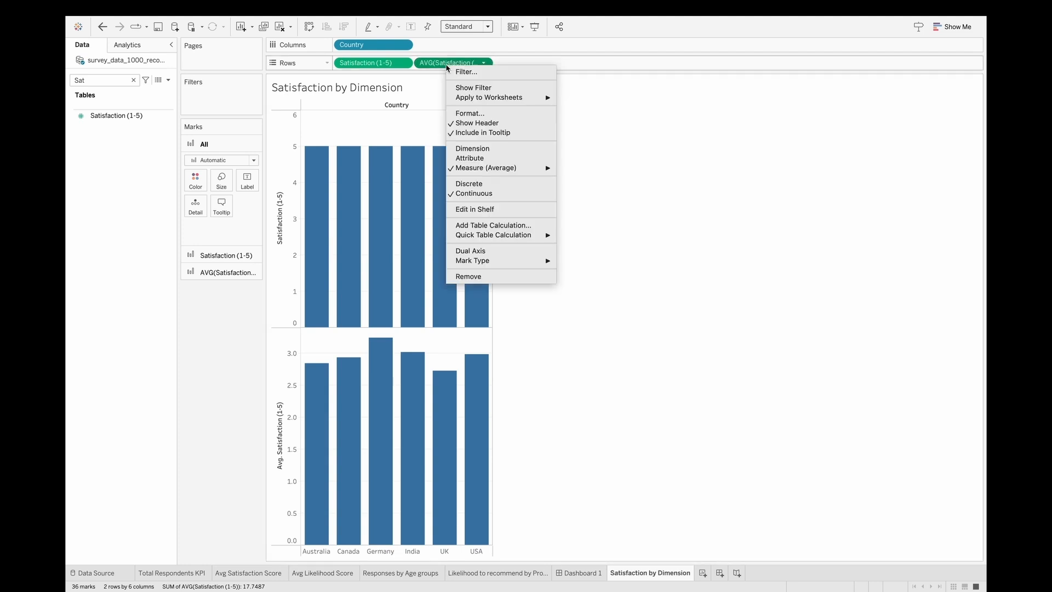
{"action": "left_click", "coordinate": [476, 252]}
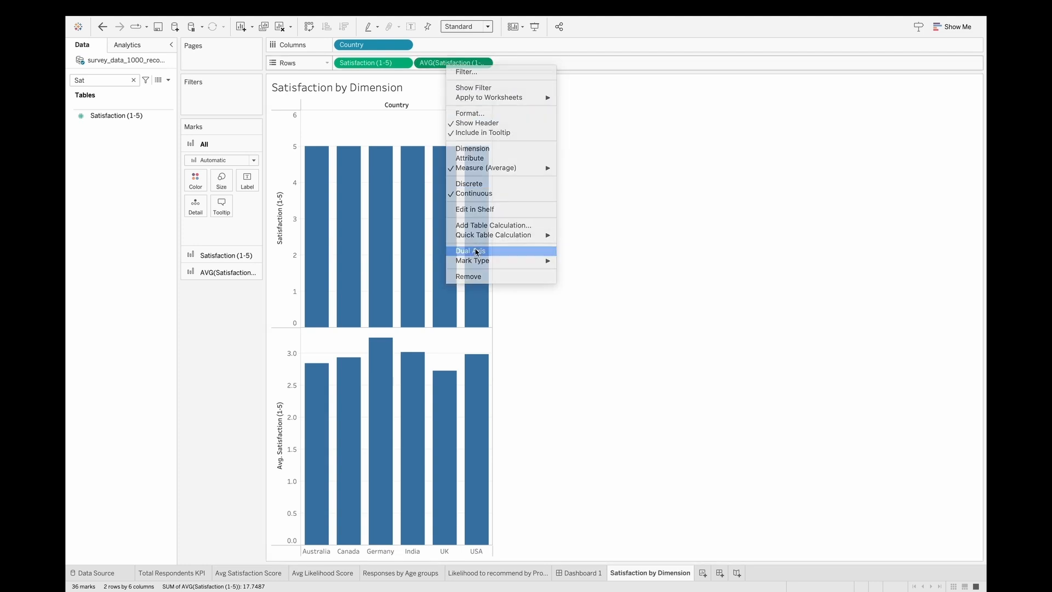
- Synchronize the two satisfaction axes and change the mark type of all marks to Bar
{"action": "right_click", "coordinate": [293, 244]}
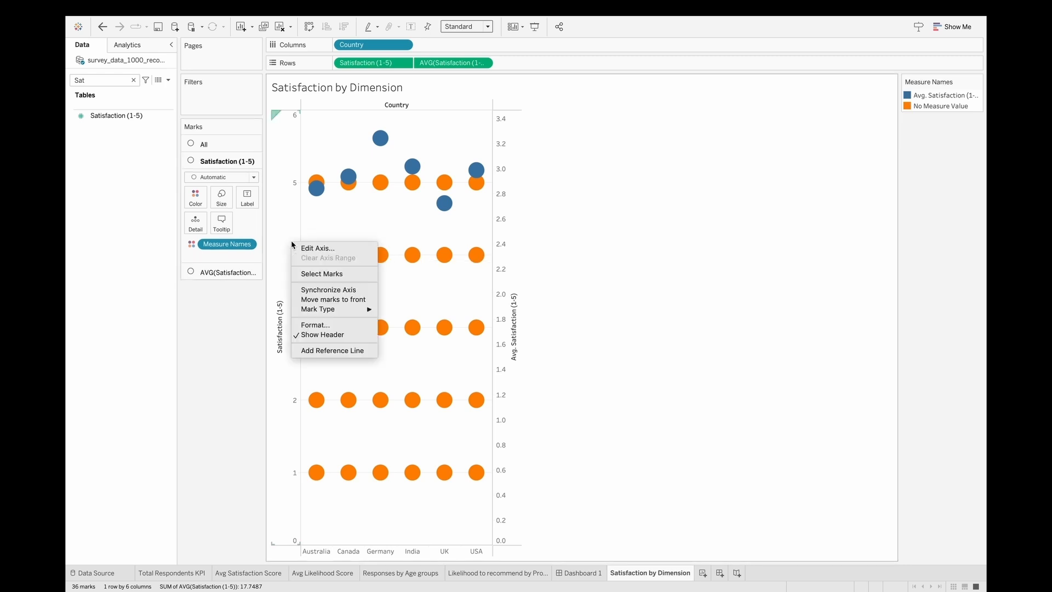
{"action": "left_click", "coordinate": [328, 290]}
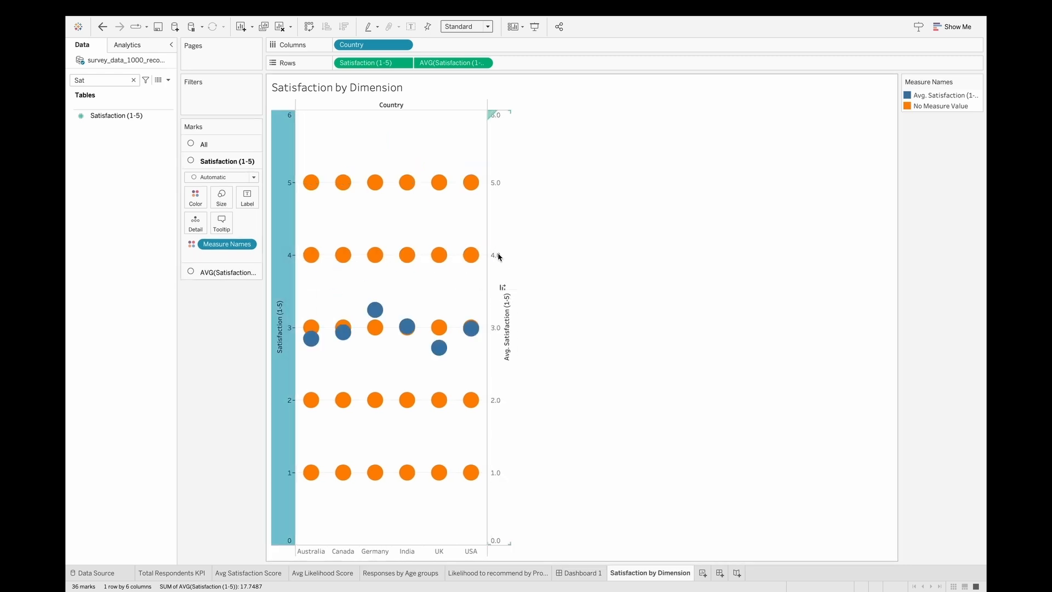
{"action": "left_click", "coordinate": [219, 143]}
{"action": "left_click", "coordinate": [223, 161]}
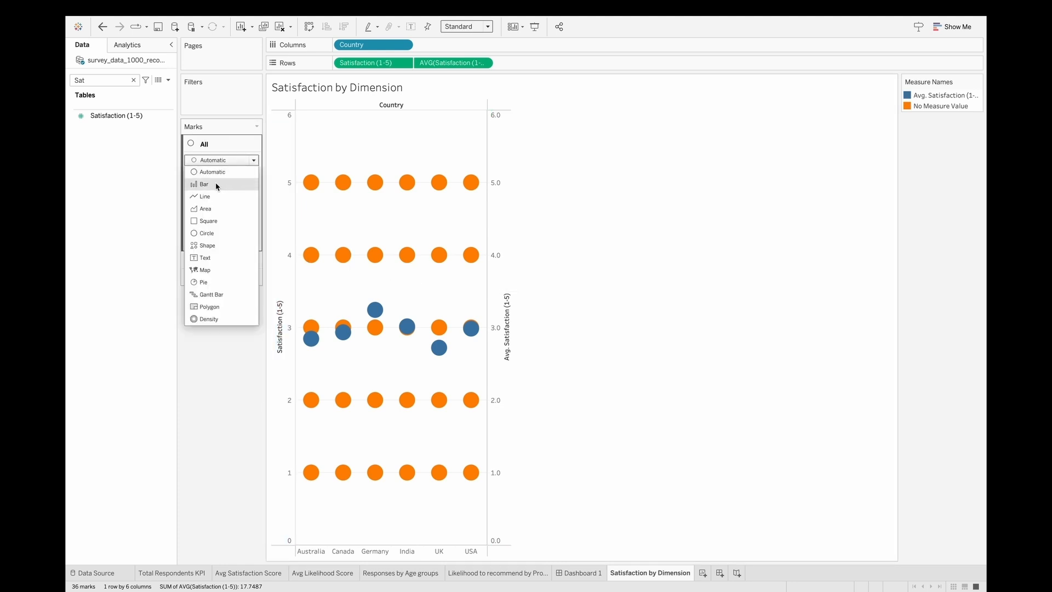
{"action": "left_click", "coordinate": [217, 185]}
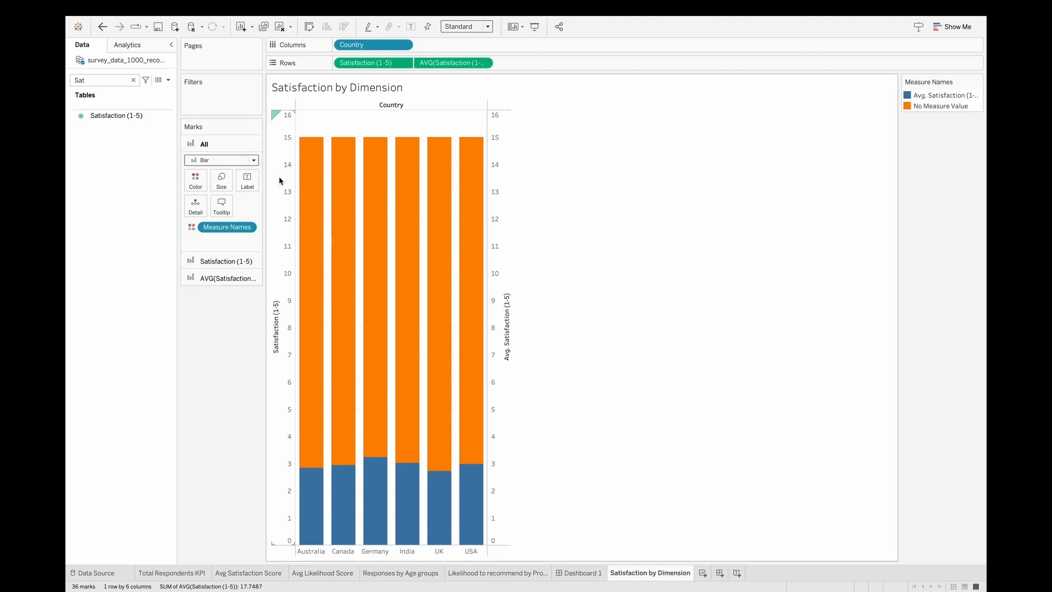
- Replace Measure Names with the Satisfaction (1-5) field as the color of the Satisfaction (1-5) bars
{"action": "left_click", "coordinate": [230, 261]}
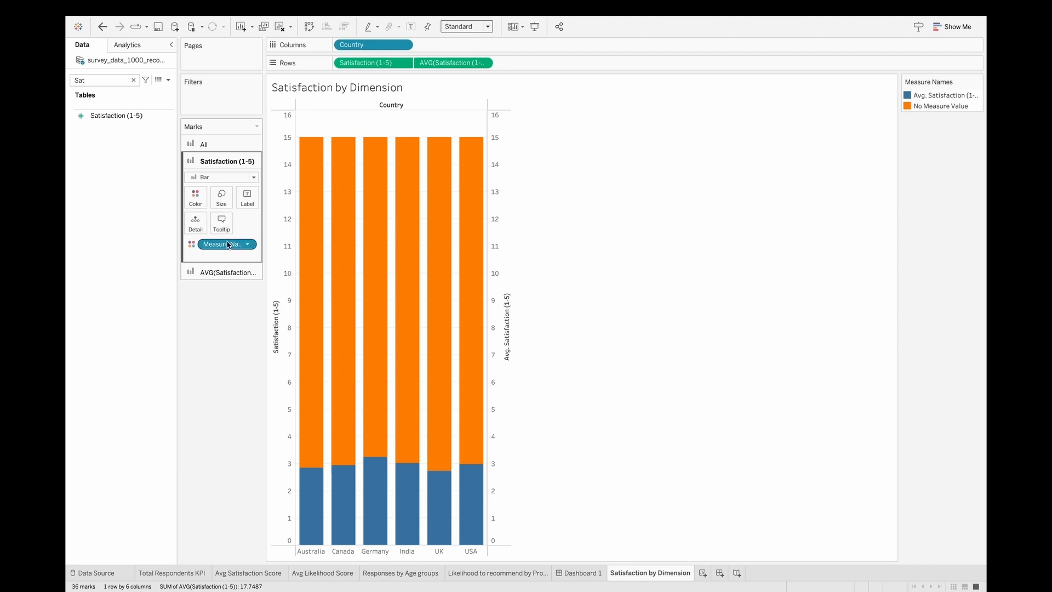
{"action": "left_click_drag", "start_coordinate": [228, 245], "coordinate": [199, 341]}
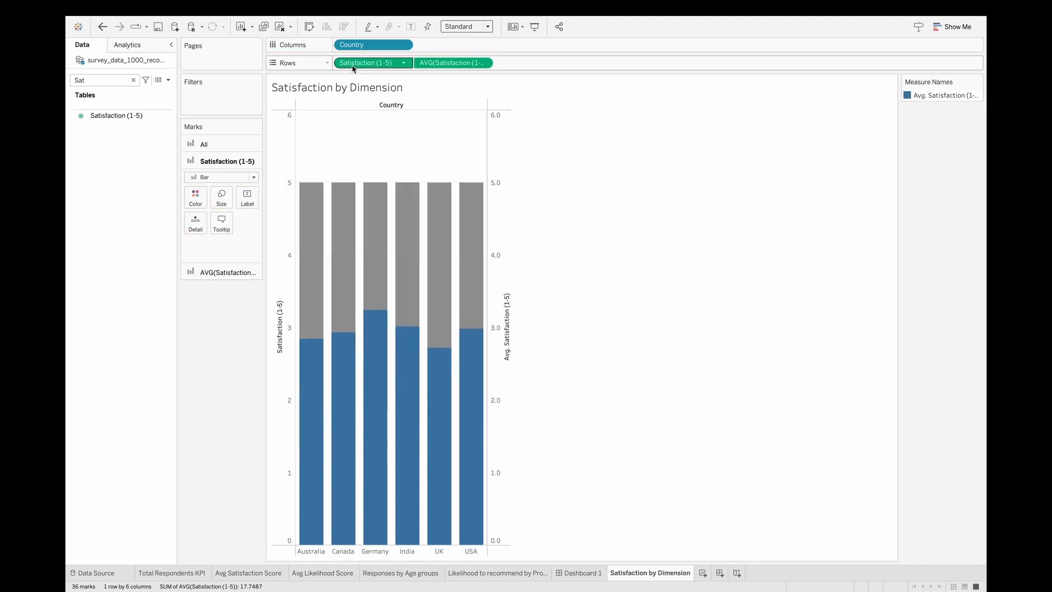
{"action": "left_click_drag", "start_coordinate": [353, 67], "coordinate": [191, 198]}
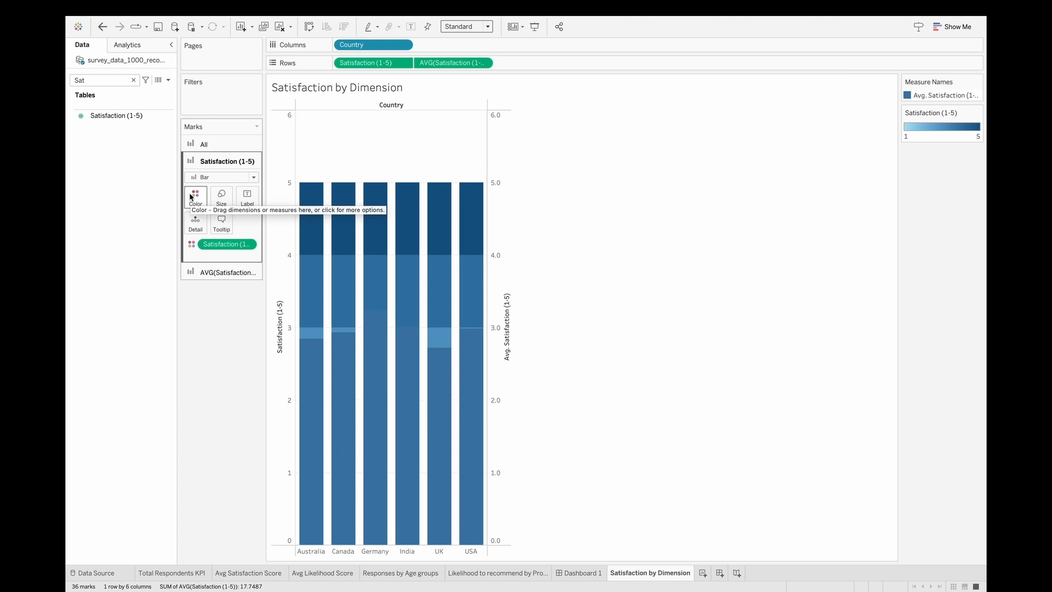
- Change the average satisfaction marks to circles and enlarge them slightly
{"action": "left_click", "coordinate": [221, 273]}
{"action": "left_click", "coordinate": [221, 194]}
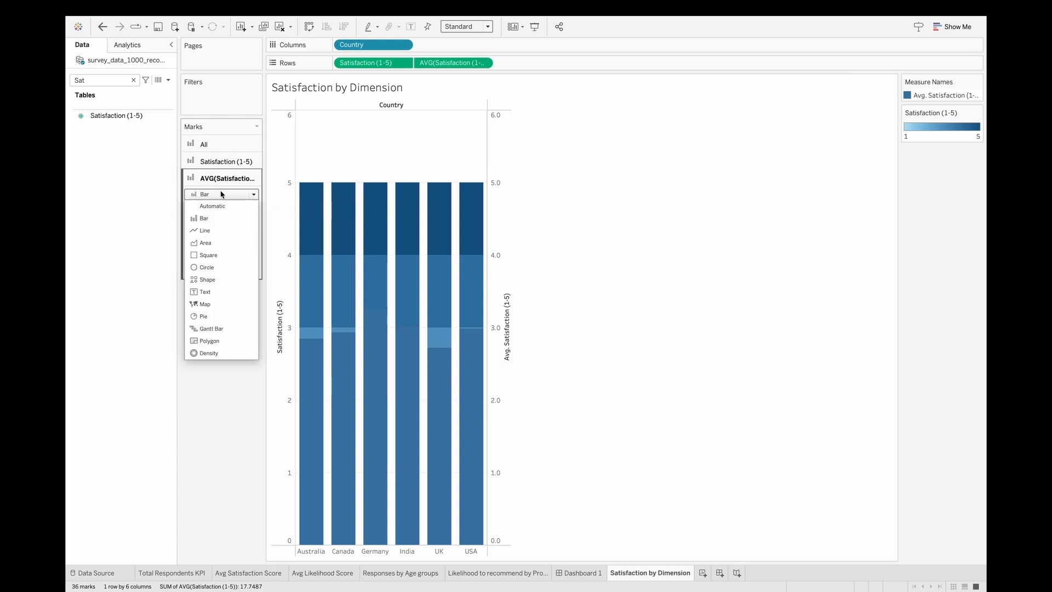
{"action": "left_click", "coordinate": [207, 267]}
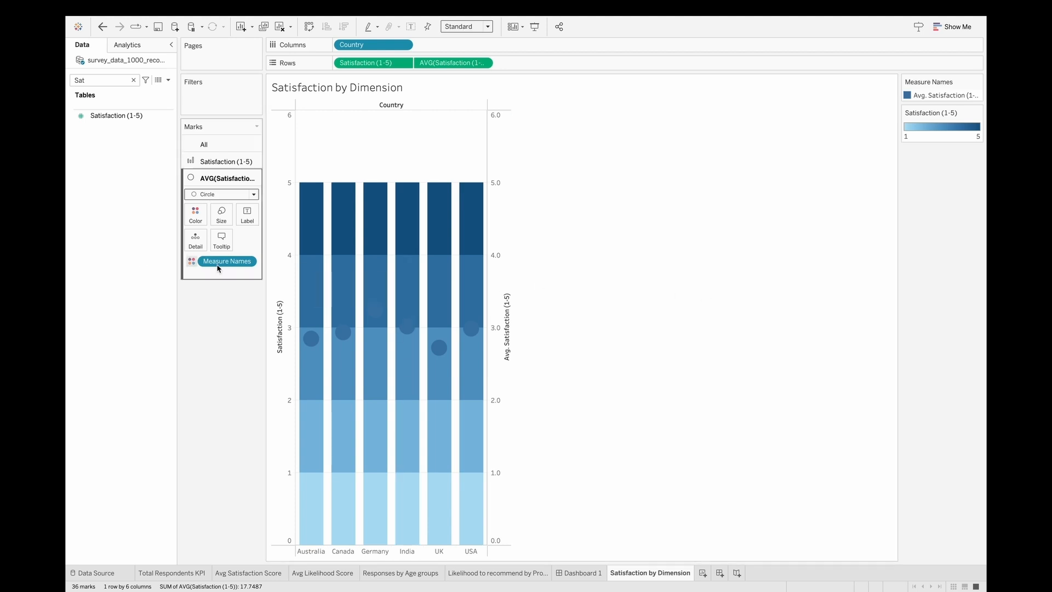
{"action": "left_click", "coordinate": [221, 214]}
{"action": "left_click_drag", "start_coordinate": [255, 242], "coordinate": [258, 242]}
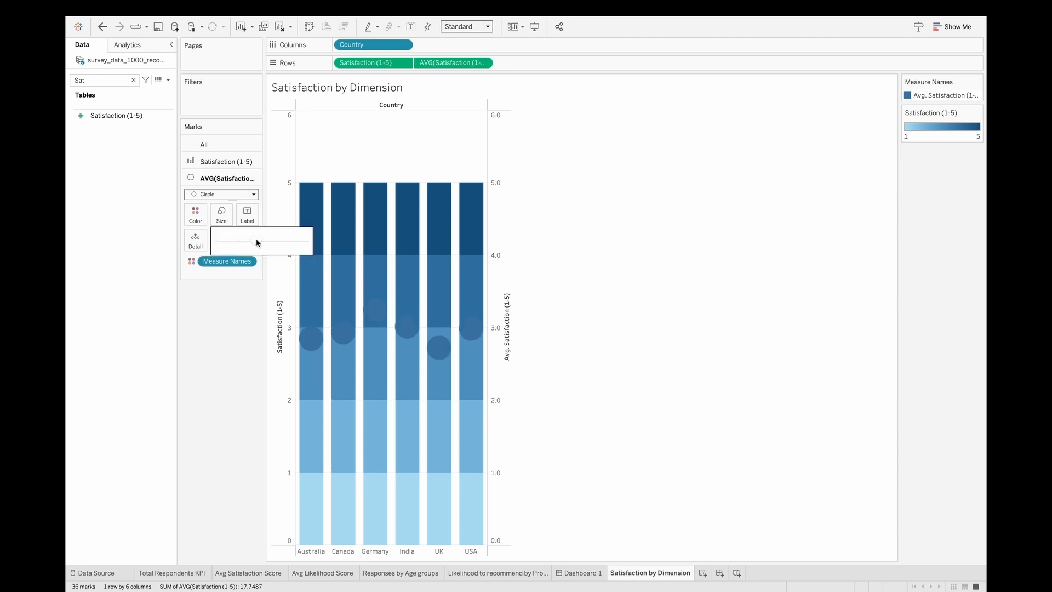
- Fit the chart to Entire View and hide the header of the Avg. Satisfaction (1-5) axis
{"action": "left_click", "coordinate": [462, 27]}
{"action": "left_click", "coordinate": [468, 63]}
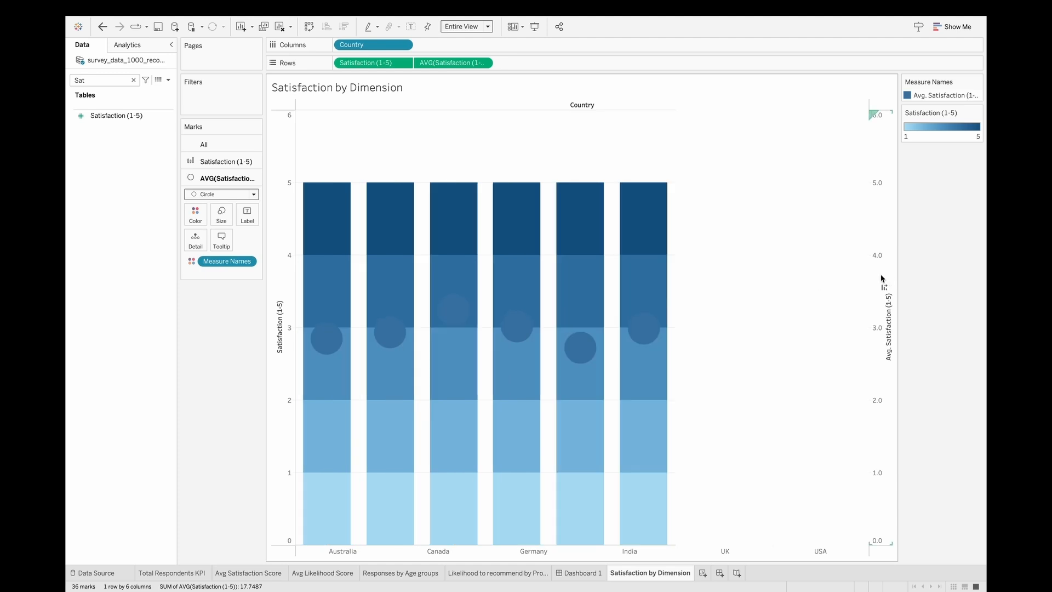
{"action": "right_click", "coordinate": [882, 279]}
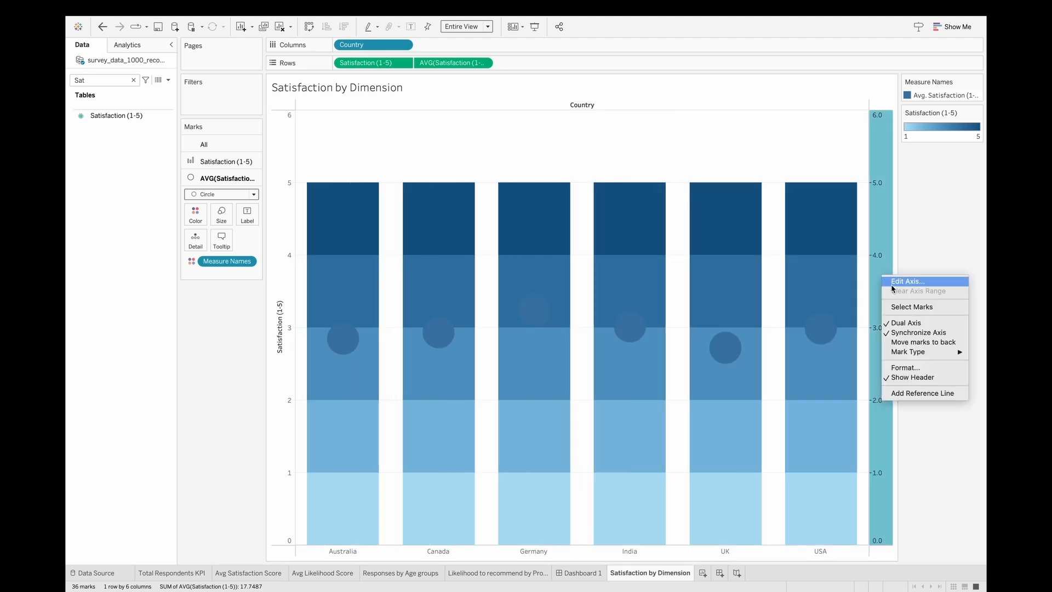
{"action": "left_click", "coordinate": [898, 375]}
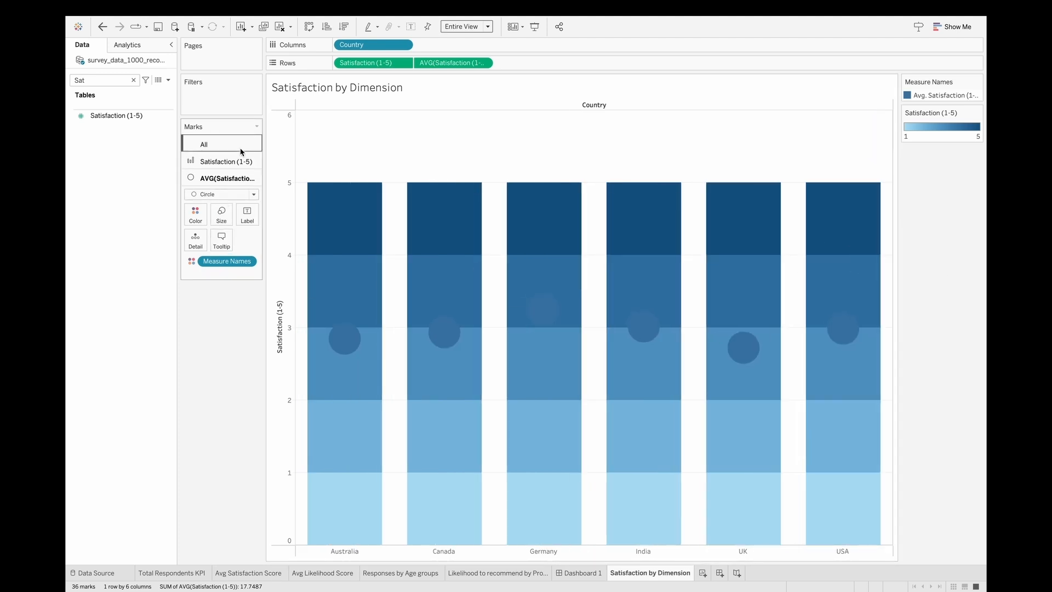
- Reduce the size of the Satisfaction (1-5) bars so they are narrower than the average circles
{"action": "left_click", "coordinate": [235, 163]}
{"action": "left_click", "coordinate": [222, 197]}
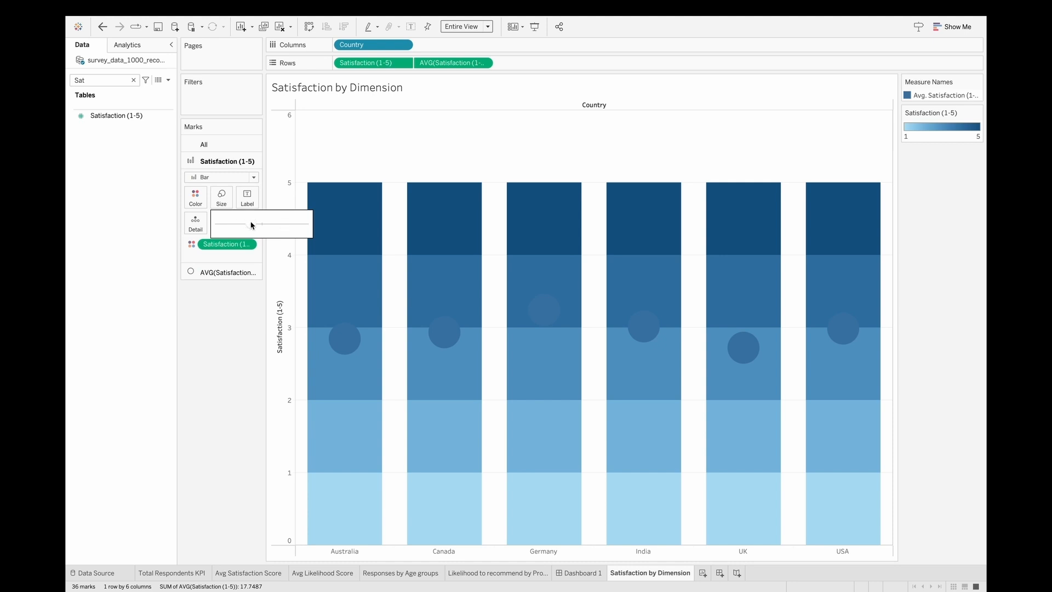
{"action": "left_click", "coordinate": [253, 225]}
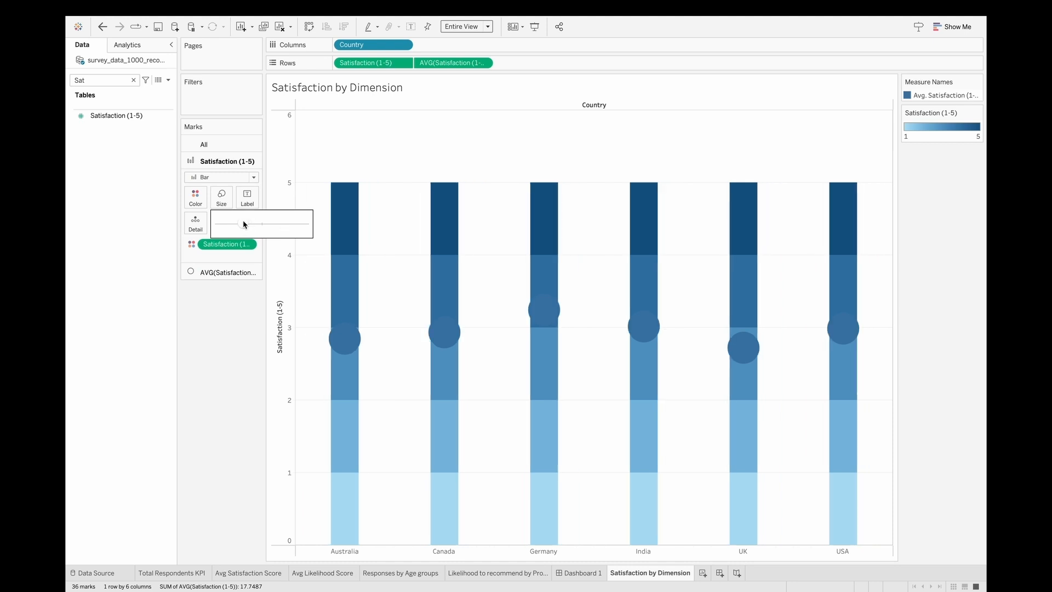
{"action": "left_click", "coordinate": [225, 303]}
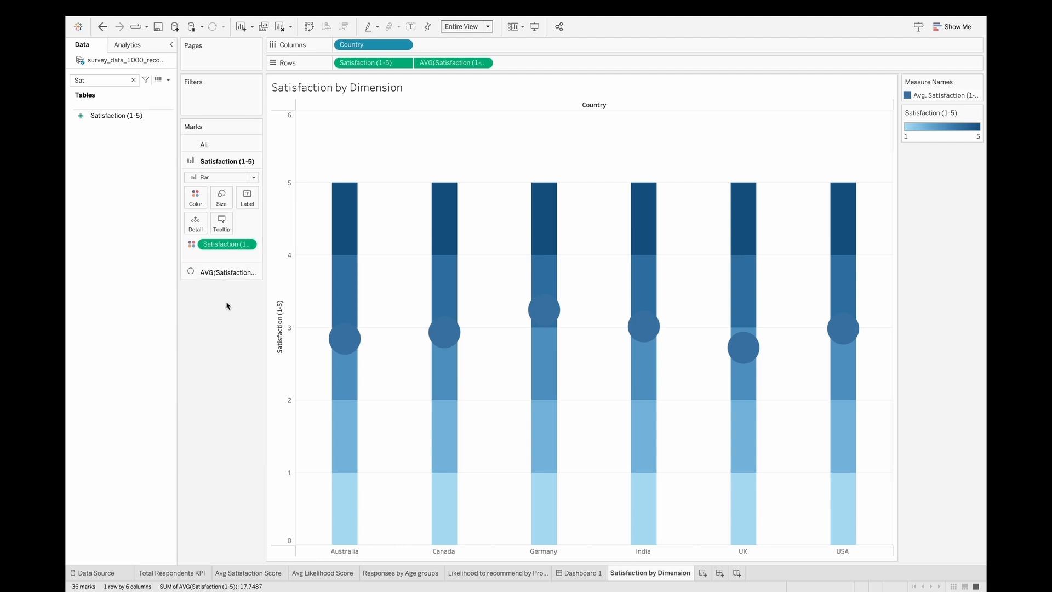
- Enlarge the average satisfaction circles further and give them a white border
{"action": "left_click", "coordinate": [221, 277]}
{"action": "left_click", "coordinate": [221, 214]}
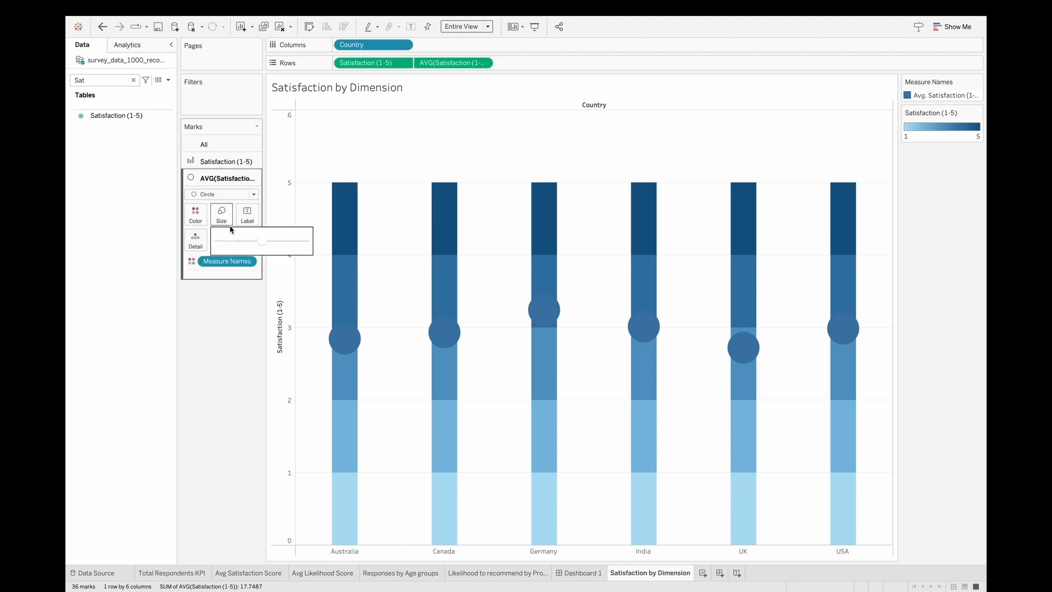
{"action": "left_click", "coordinate": [267, 240]}
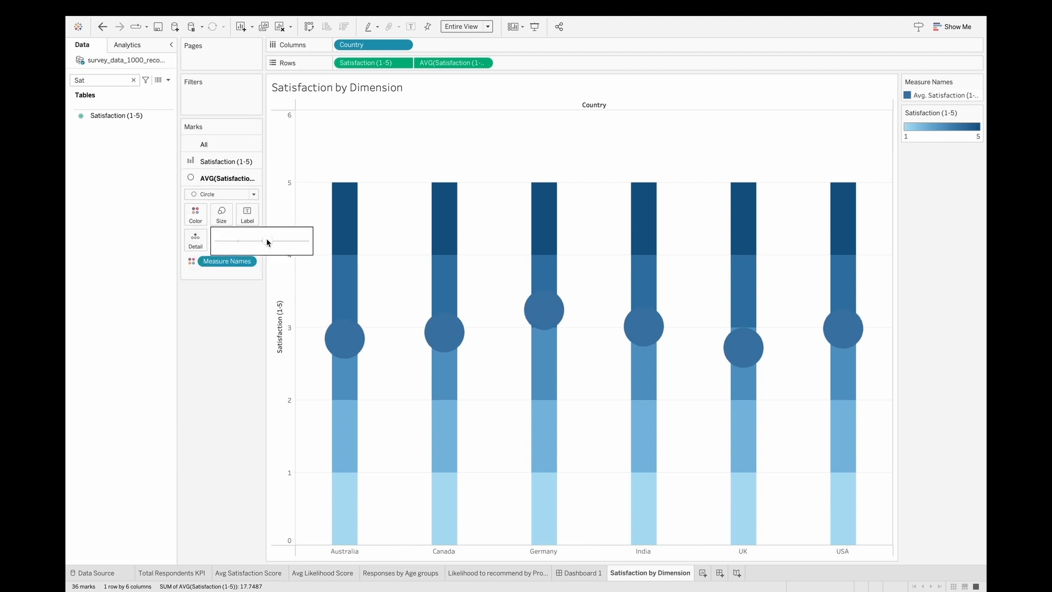
{"action": "left_click", "coordinate": [207, 222]}
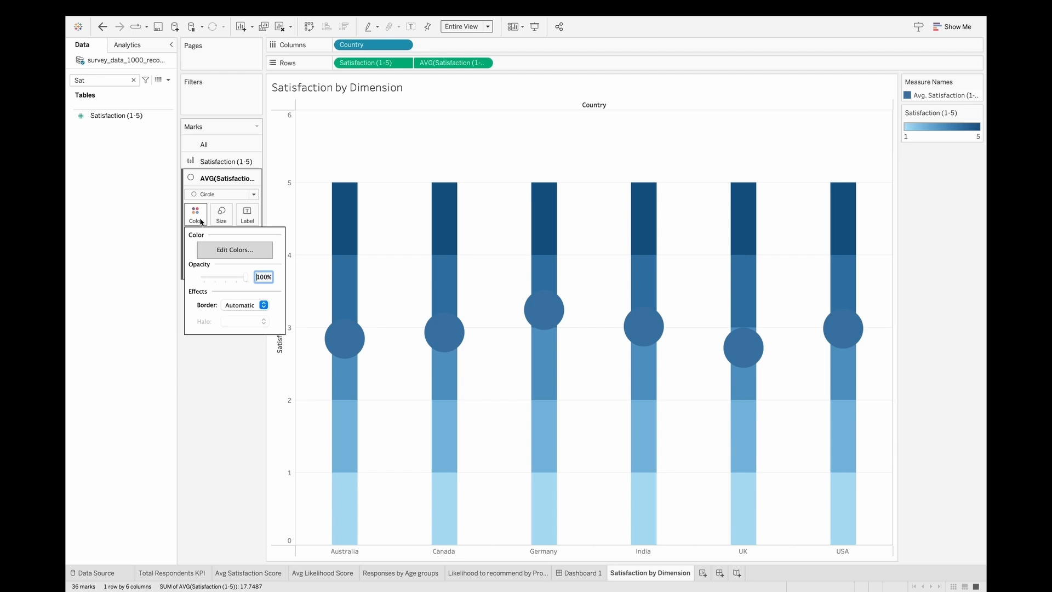
{"action": "left_click", "coordinate": [246, 308]}
{"action": "left_click", "coordinate": [234, 360]}
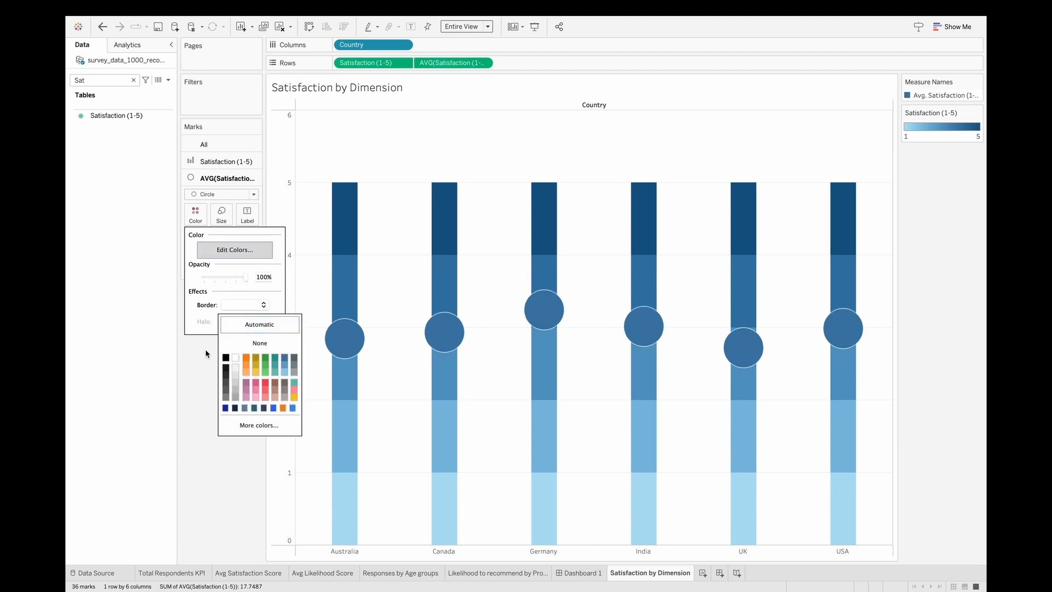
{"action": "left_click", "coordinate": [207, 354]}
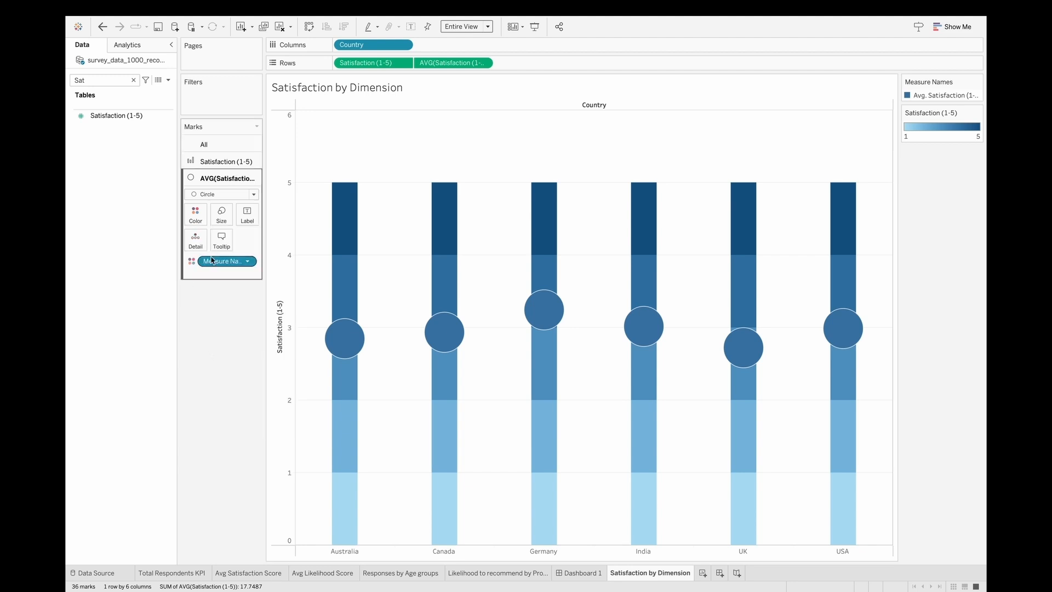
- Color the circles by average satisfaction instead of Measure Names, using the Orange-Blue Diverging palette with 5 stepped colors
{"action": "left_click_drag", "start_coordinate": [214, 261], "coordinate": [220, 334]}
{"action": "left_click_drag", "start_coordinate": [453, 62], "coordinate": [196, 212]}
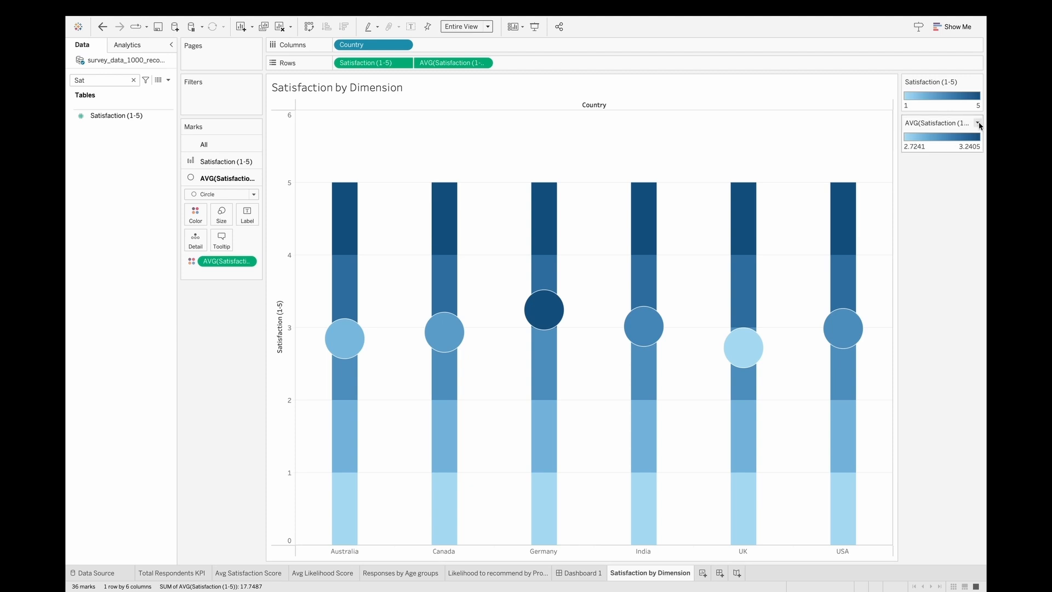
{"action": "left_click", "coordinate": [977, 123]}
{"action": "left_click", "coordinate": [966, 135]}
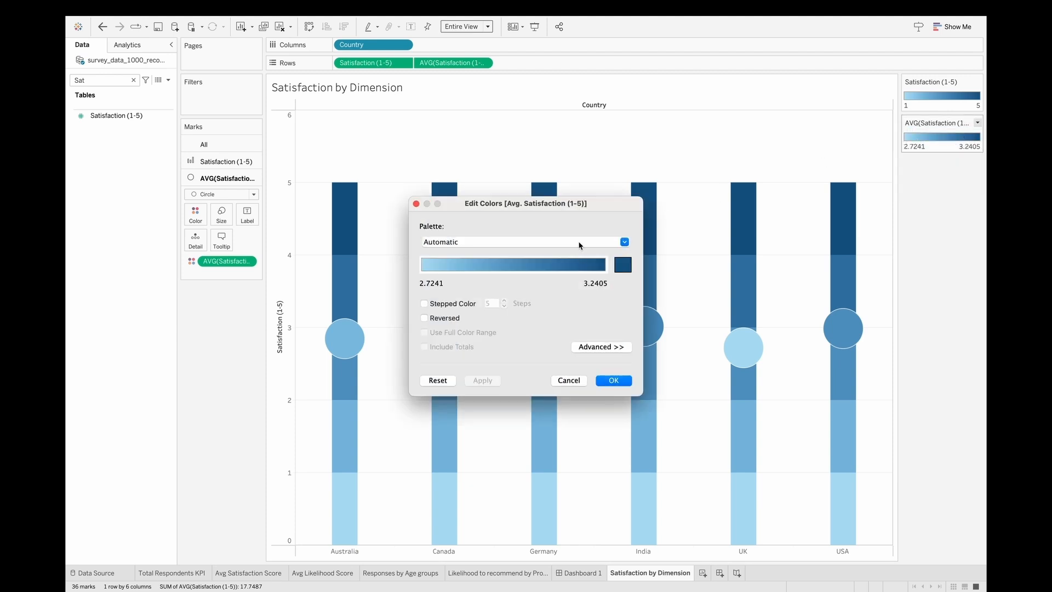
{"action": "left_click", "coordinate": [580, 243]}
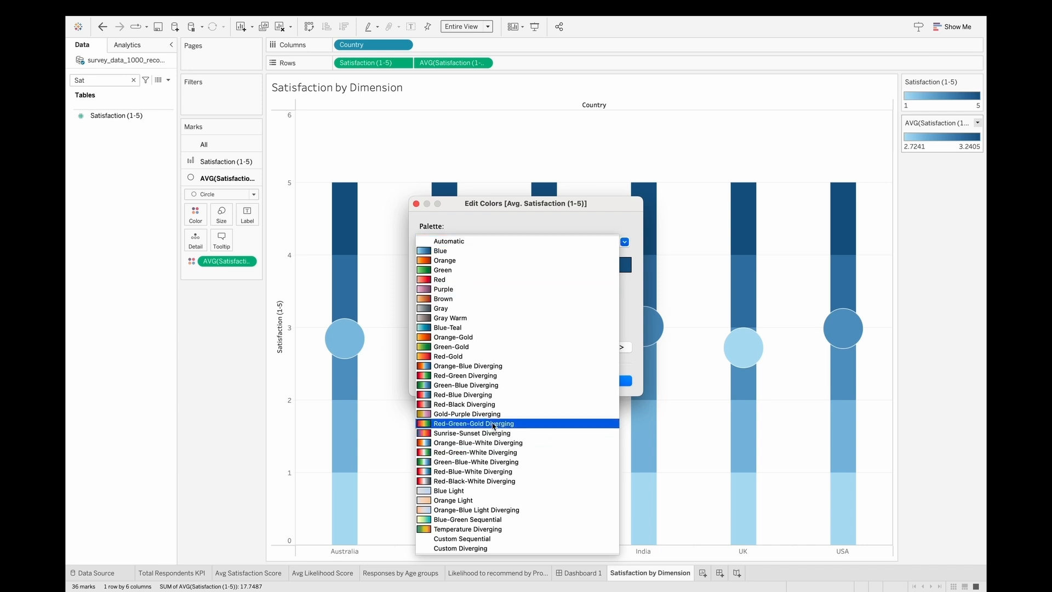
{"action": "left_click", "coordinate": [472, 367]}
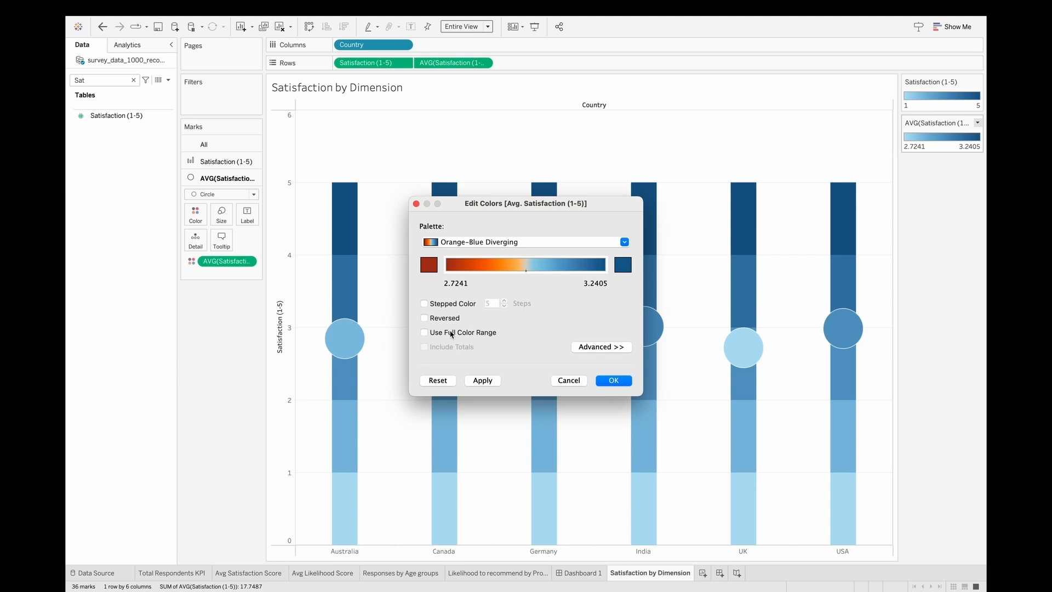
{"action": "left_click", "coordinate": [444, 307]}
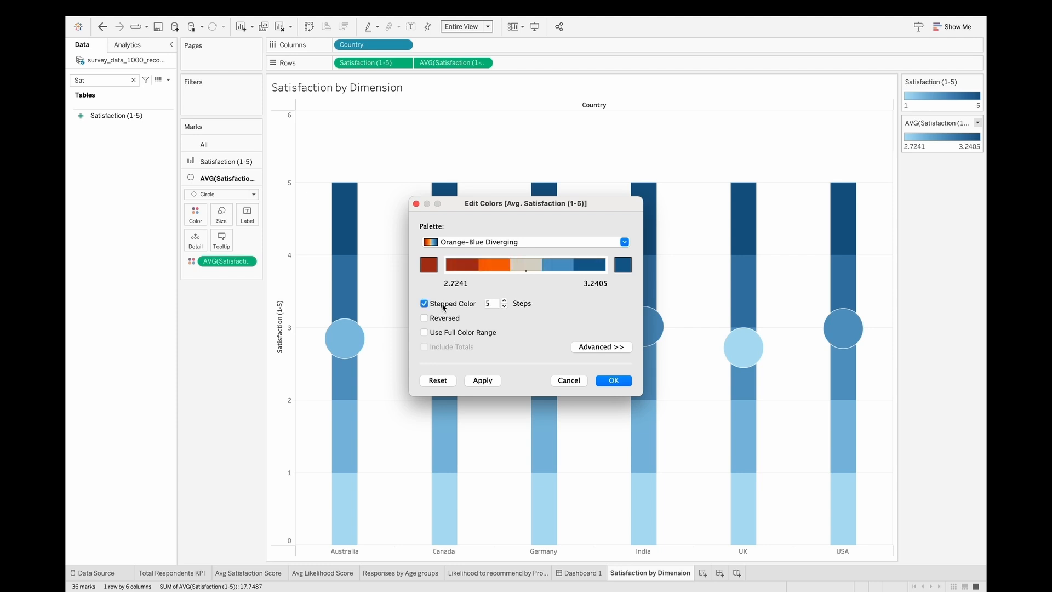
{"action": "left_click", "coordinate": [610, 379]}
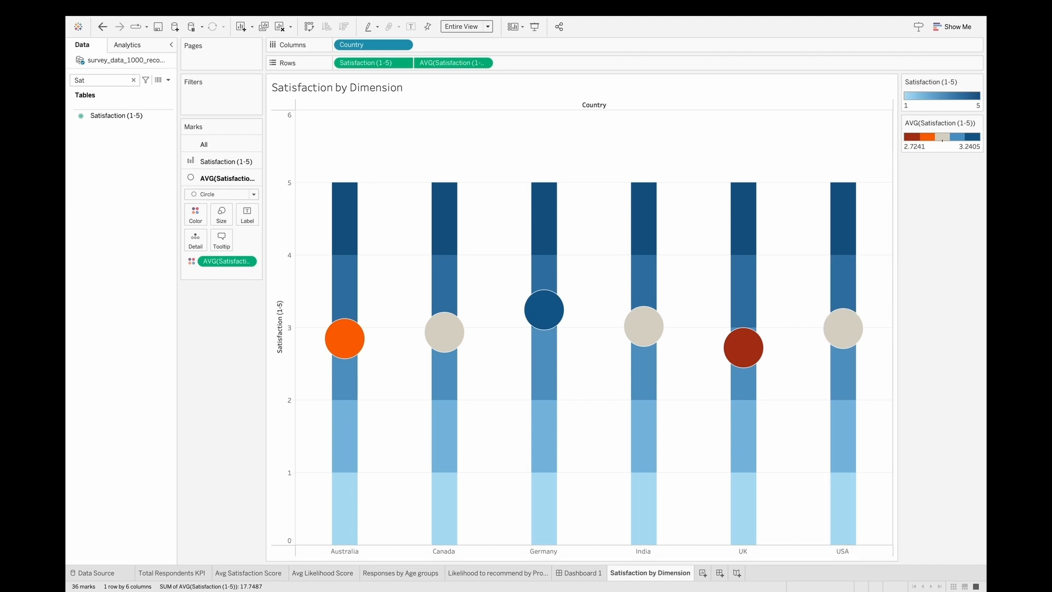
- Recolor the Satisfaction (1-5) bars with the unreversed Orange-Blue Diverging palette in 5 stepped colors
{"action": "left_click", "coordinate": [977, 81]}
{"action": "left_click", "coordinate": [957, 92]}
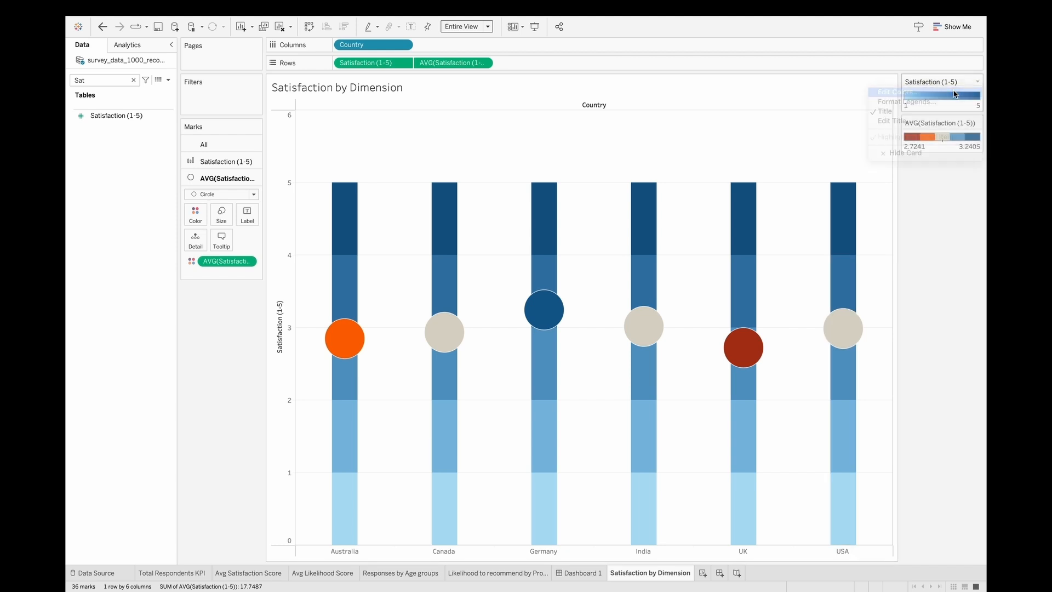
{"action": "left_click", "coordinate": [554, 245]}
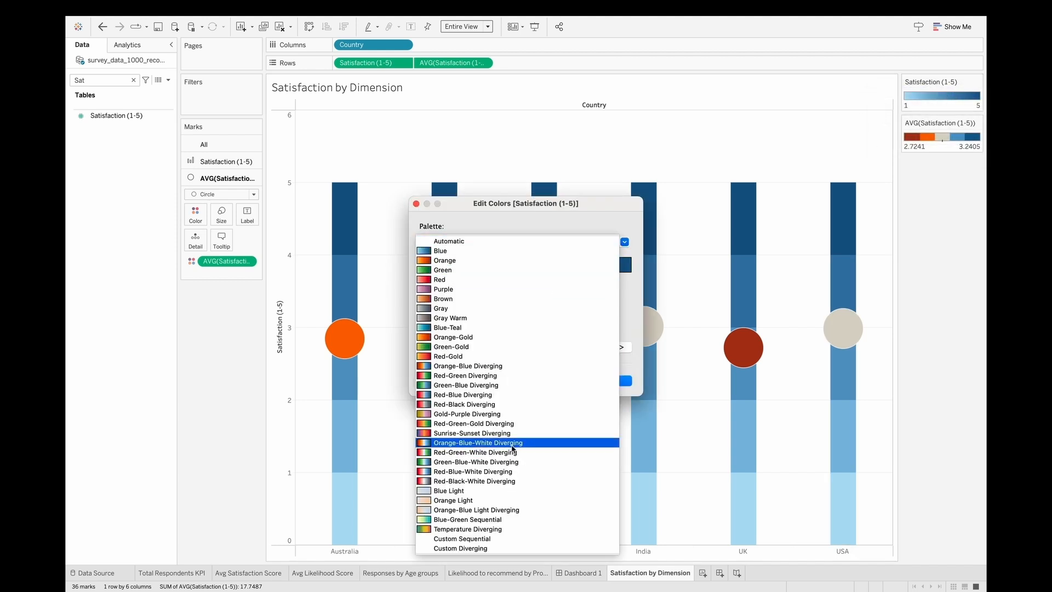
{"action": "left_click", "coordinate": [447, 365]}
{"action": "left_click", "coordinate": [425, 319]}
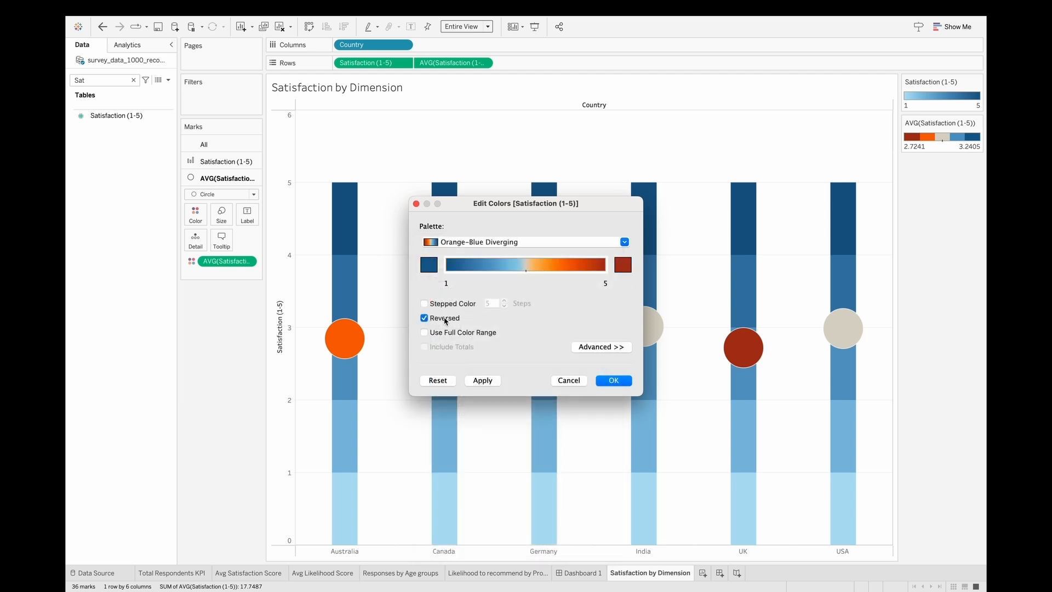
{"action": "left_click", "coordinate": [445, 319]}
{"action": "left_click", "coordinate": [425, 305]}
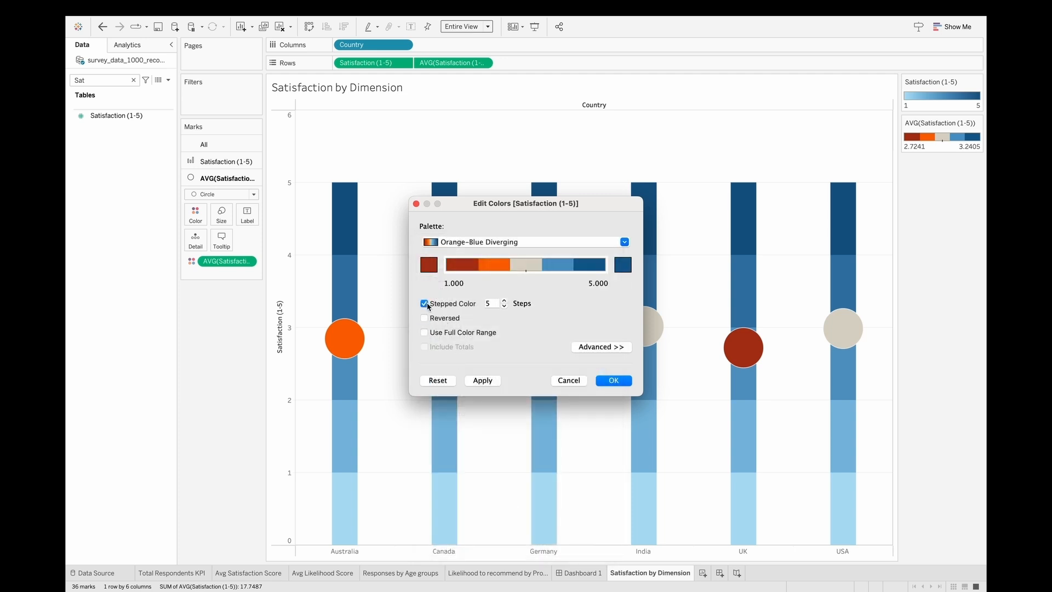
{"action": "left_click", "coordinate": [430, 335]}
{"action": "left_click", "coordinate": [614, 380]}
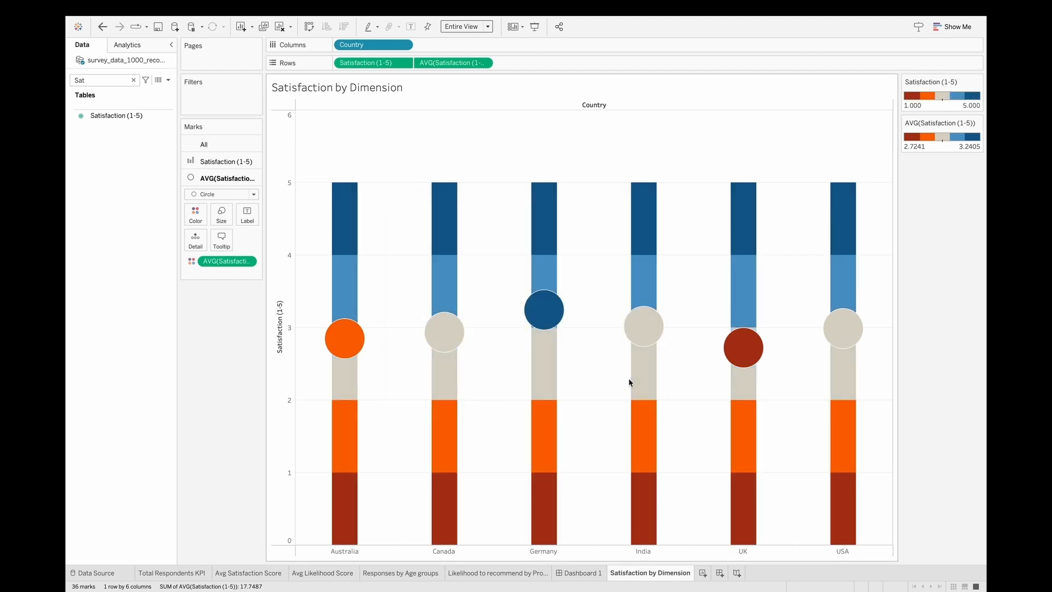
{"action": "mouse_move", "coordinate": [343, 356]}
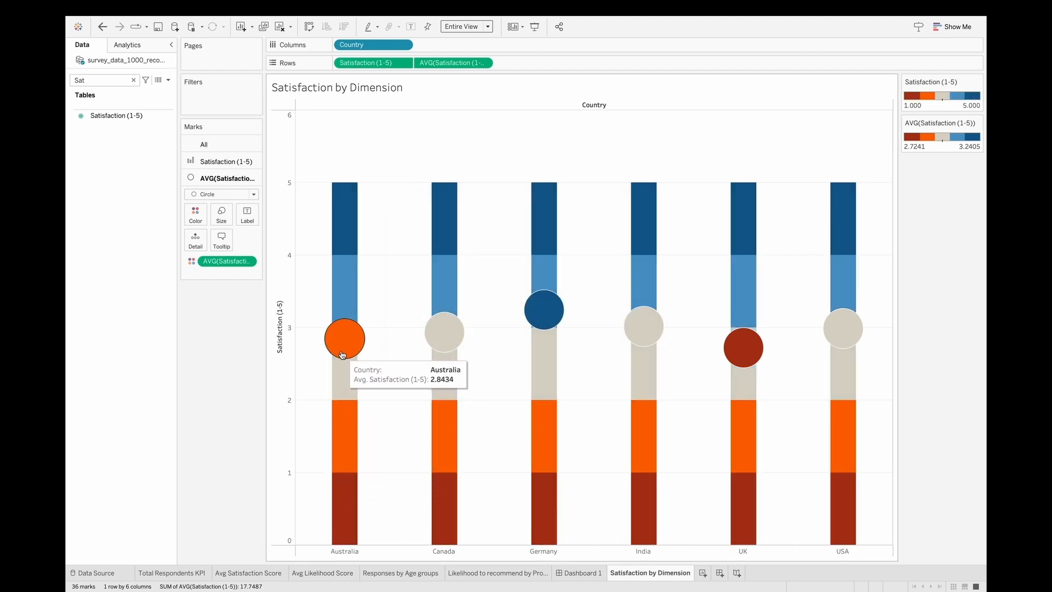
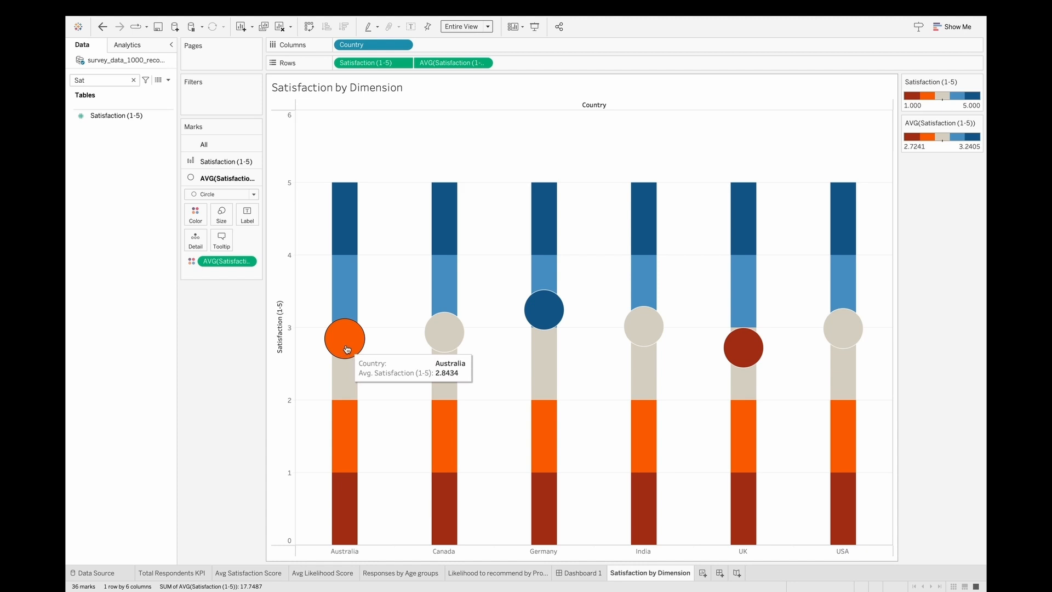
{"action": "left_click", "coordinate": [976, 124]}
{"action": "left_click", "coordinate": [904, 151]}
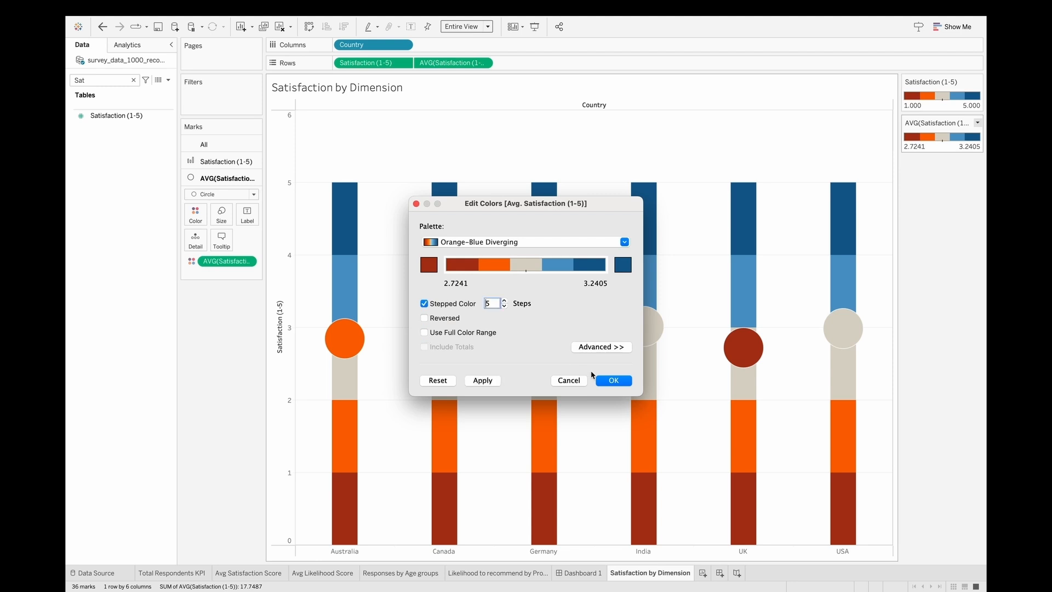
{"action": "left_click", "coordinate": [619, 381]}
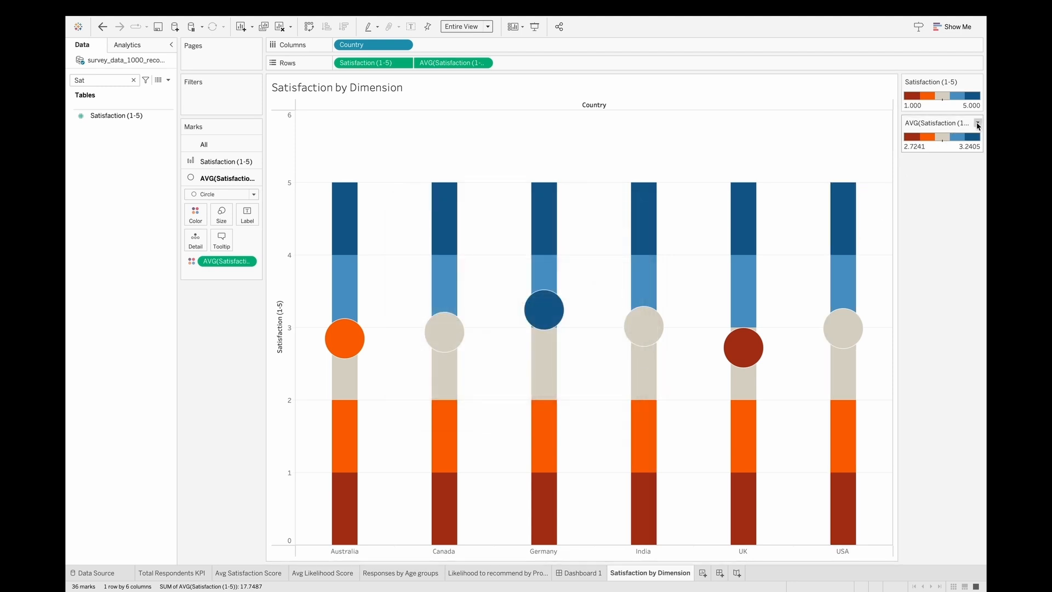
- Fix the average satisfaction circles' color range to start at 1 and end at 5
{"action": "left_click", "coordinate": [978, 123]}
{"action": "left_click", "coordinate": [926, 136]}
{"action": "left_click", "coordinate": [618, 347]}
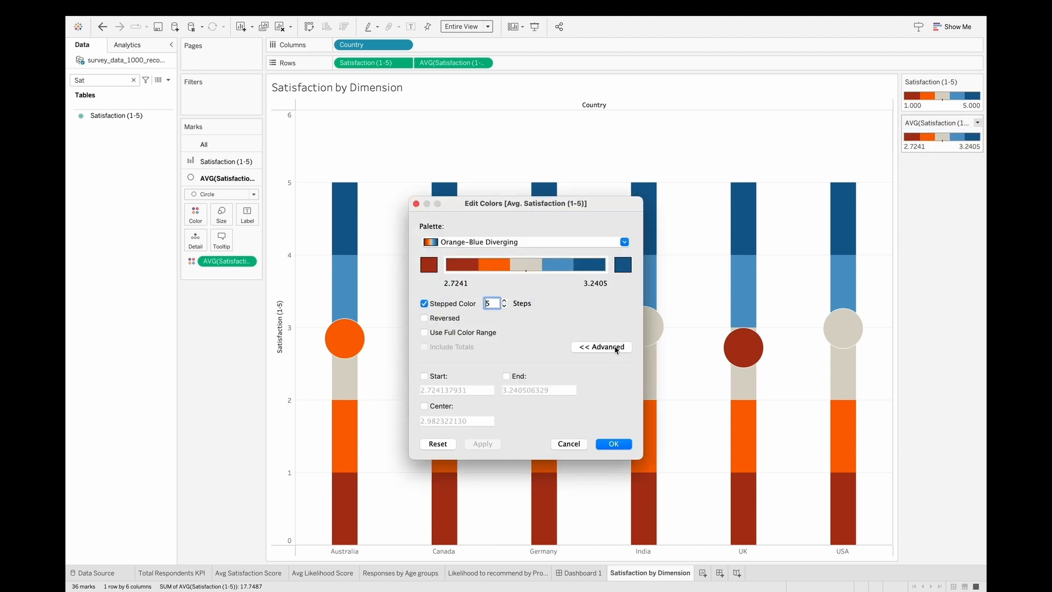
{"action": "left_click", "coordinate": [424, 376]}
{"action": "left_click", "coordinate": [506, 377]}
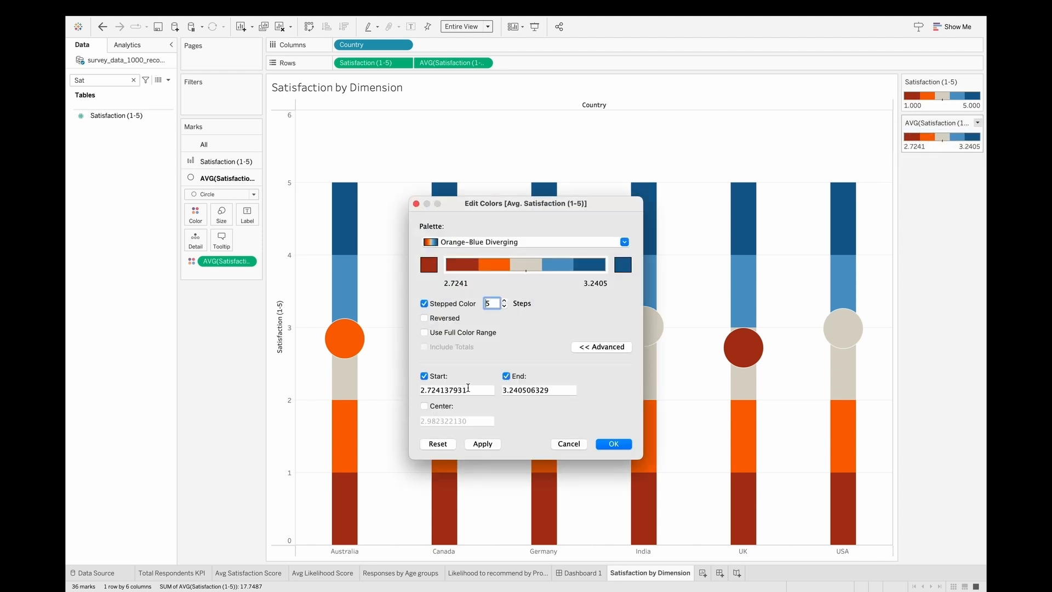
{"action": "key", "text": "Tab"}
{"action": "type", "text": "1"}
{"action": "key", "text": "Tab"}
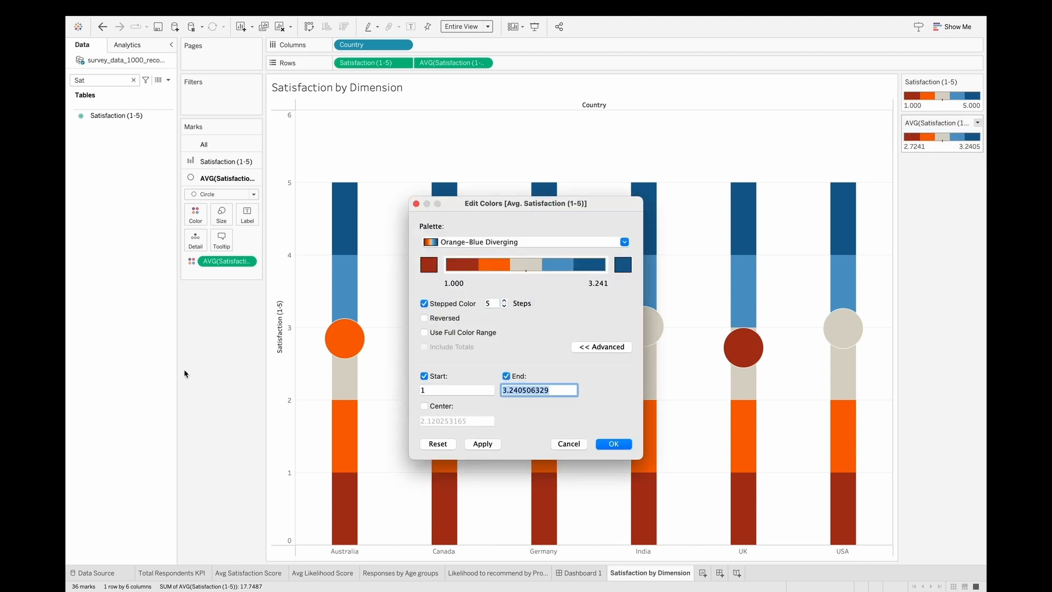
{"action": "type", "text": "5"}
{"action": "key", "text": "Tab"}
{"action": "left_click", "coordinate": [600, 442]}
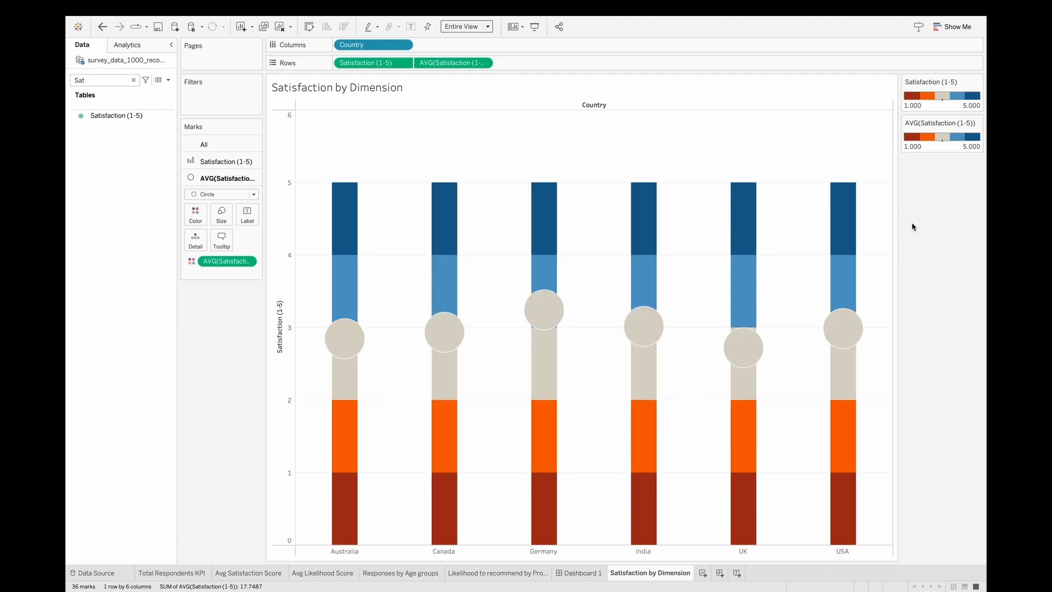
- Fix the Satisfaction (1-5) bars' color range with start 1, end 5 and center 3
{"action": "left_click", "coordinate": [978, 83]}
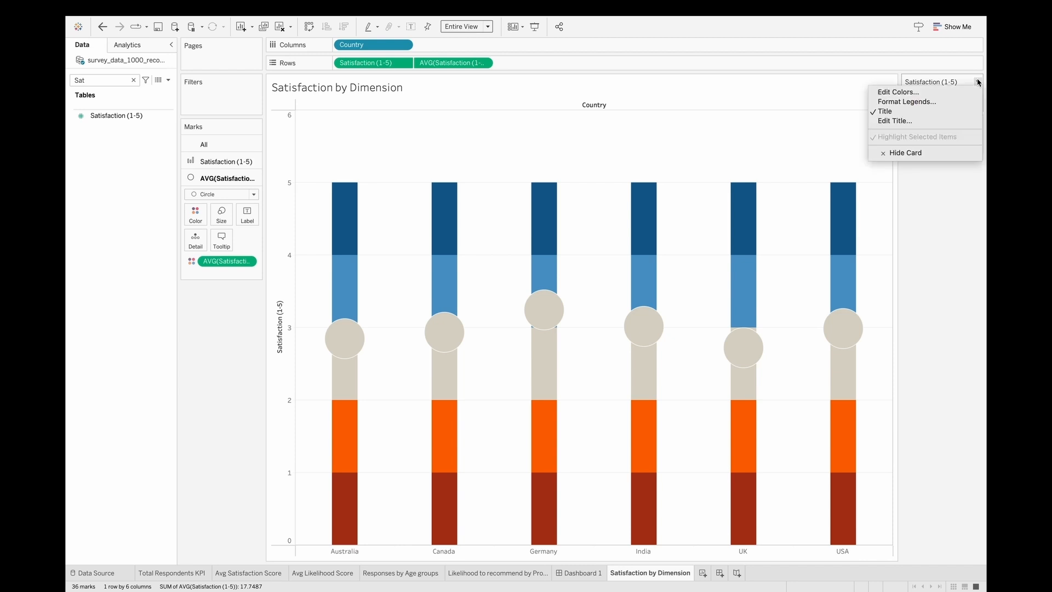
{"action": "left_click", "coordinate": [898, 92]}
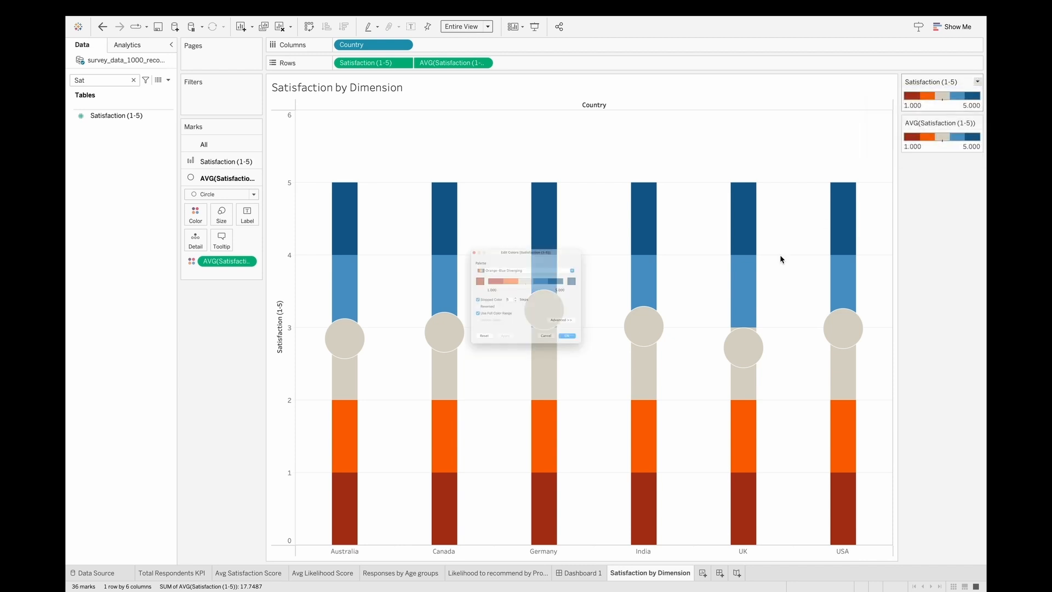
{"action": "left_click", "coordinate": [619, 348]}
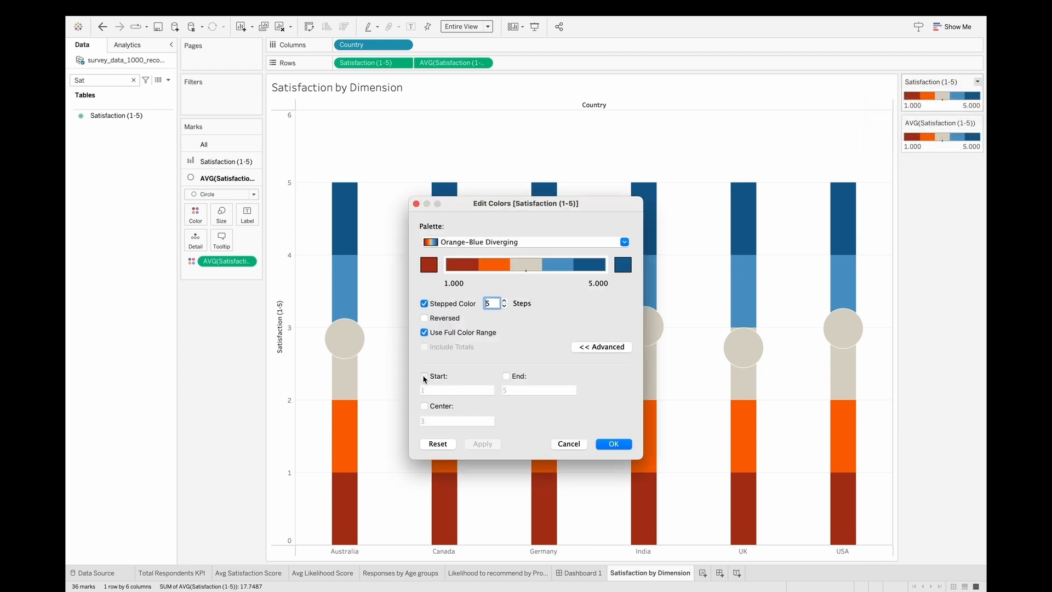
{"action": "left_click", "coordinate": [424, 377]}
{"action": "left_click", "coordinate": [506, 376]}
{"action": "left_click", "coordinate": [423, 406]}
{"action": "left_click", "coordinate": [614, 444]}
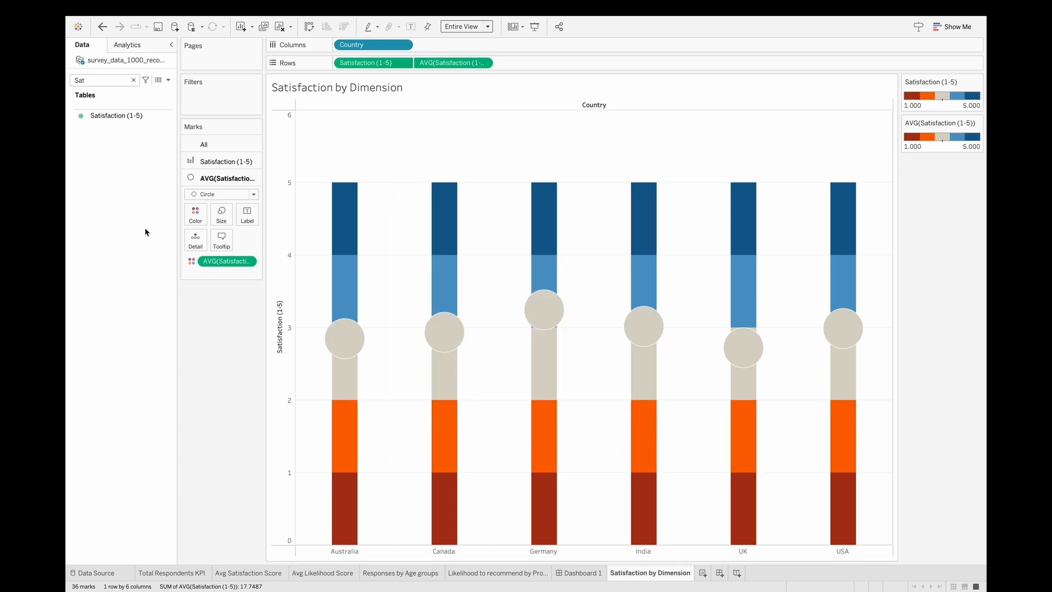
- Label the circles with their average satisfaction and format the label numbers as Number (Custom) with one decimal place
{"action": "left_click_drag", "start_coordinate": [234, 263], "coordinate": [251, 223]}
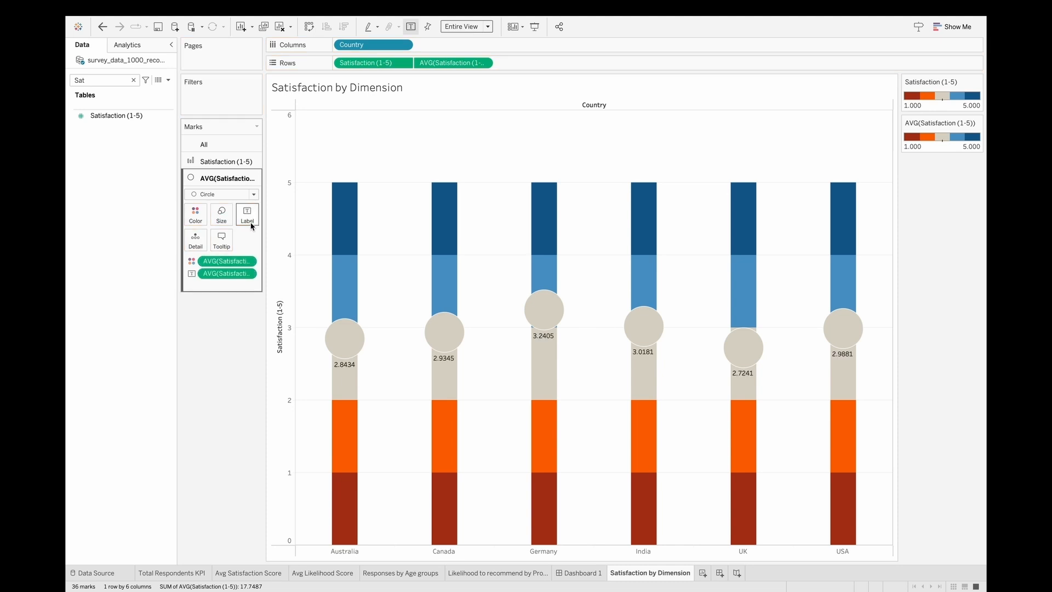
{"action": "right_click", "coordinate": [228, 273]}
{"action": "left_click", "coordinate": [260, 321]}
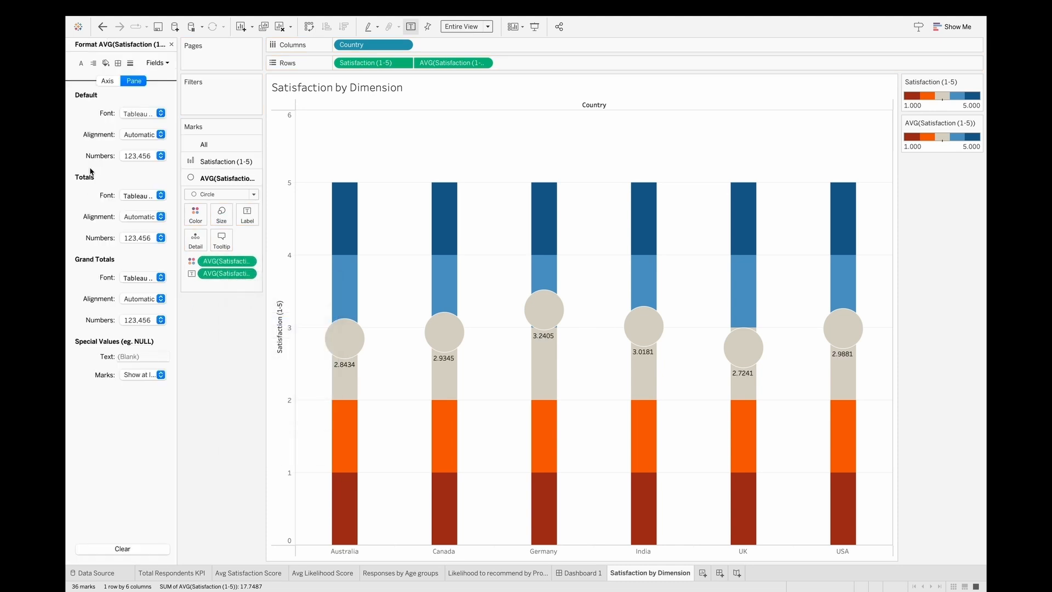
{"action": "left_click", "coordinate": [137, 156]}
{"action": "left_click", "coordinate": [148, 197]}
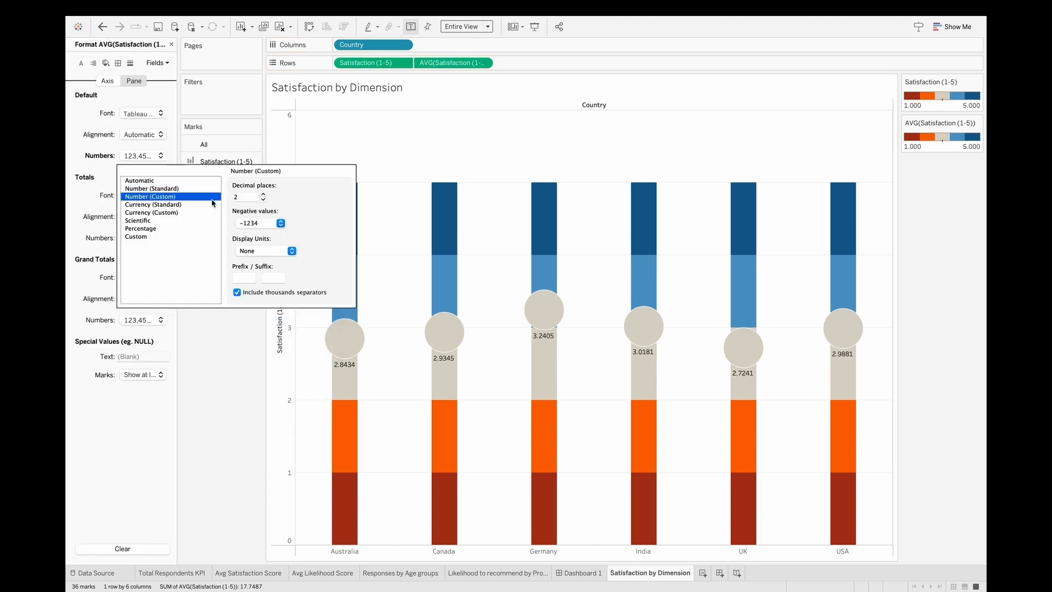
{"action": "left_click", "coordinate": [263, 200]}
{"action": "left_click", "coordinate": [267, 410]}
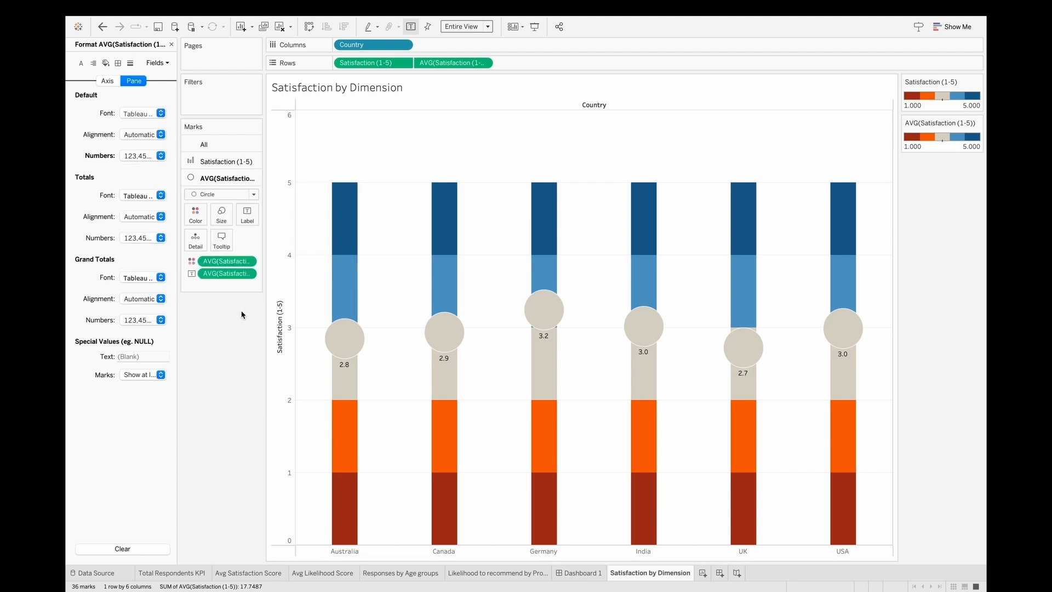
- Align the average satisfaction labels to the middle center of the circles
{"action": "left_click", "coordinate": [247, 214]}
{"action": "left_click", "coordinate": [302, 304]}
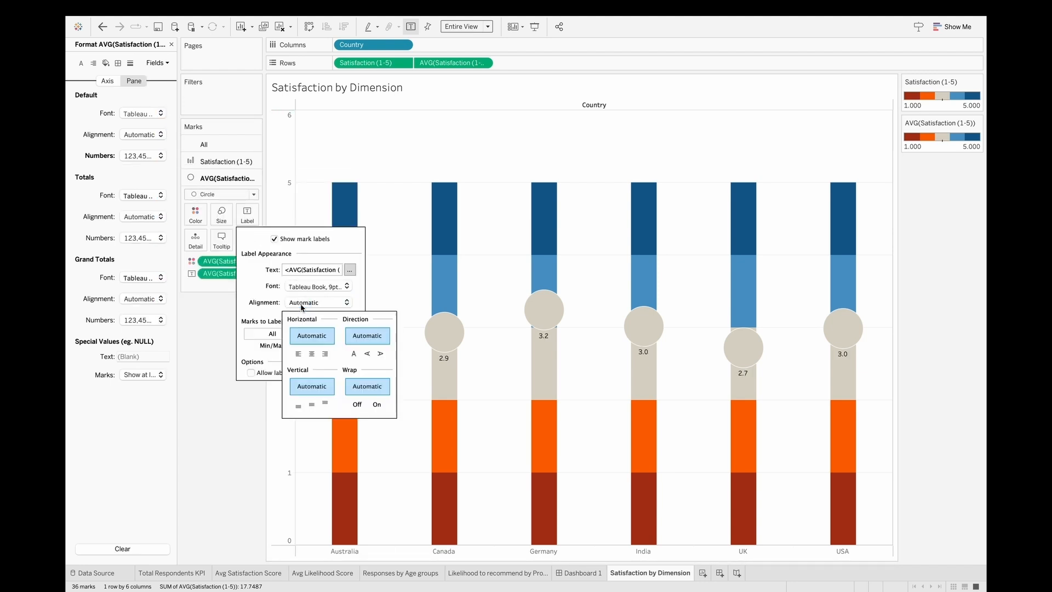
{"action": "left_click", "coordinate": [311, 354]}
{"action": "left_click", "coordinate": [312, 404]}
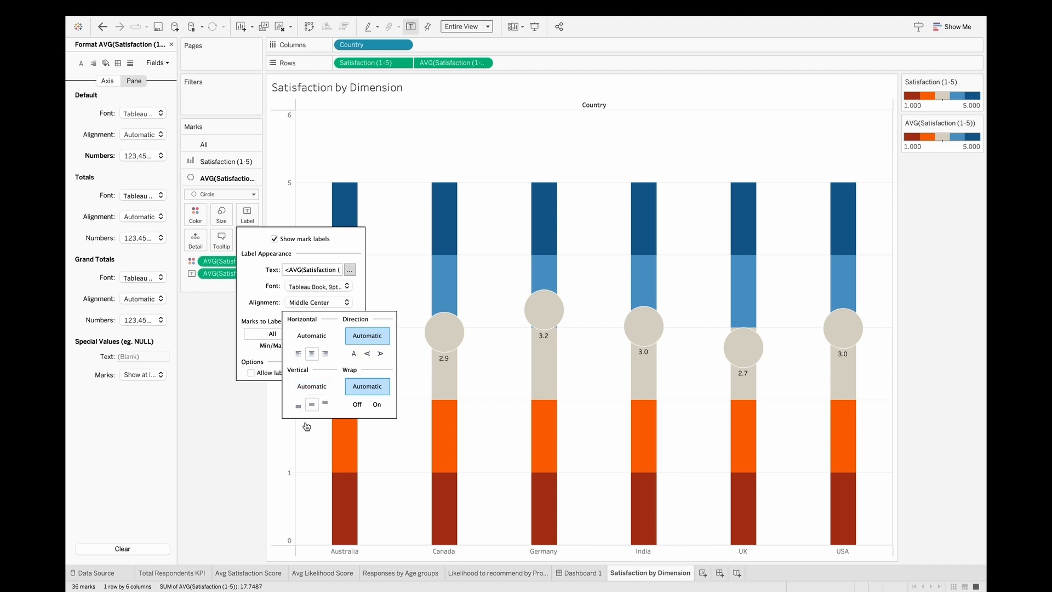
- Set the circle labels' font to Tableau Bold at 11 pt
{"action": "left_click", "coordinate": [320, 287]}
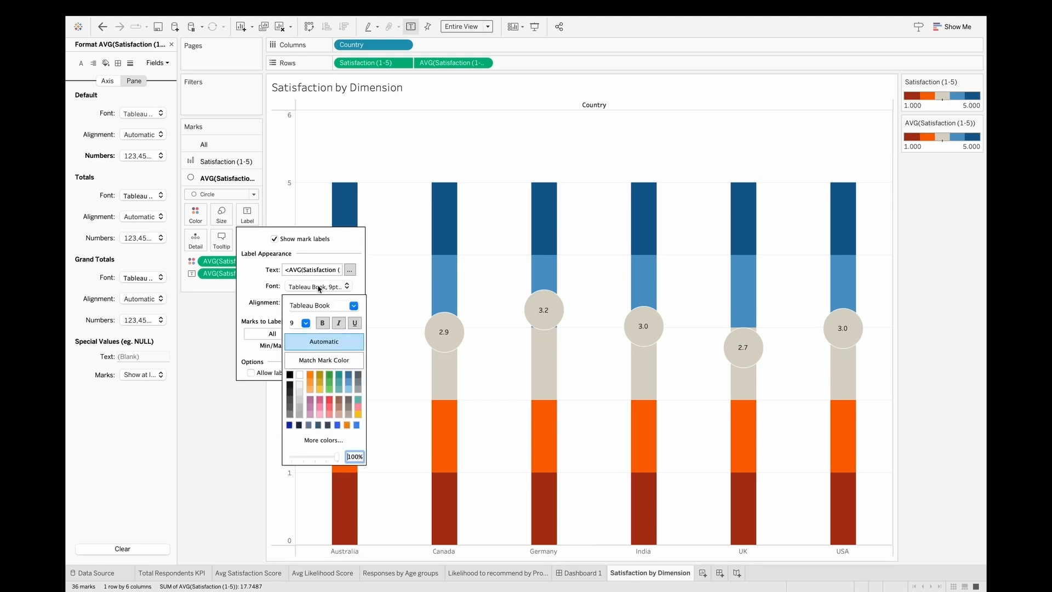
{"action": "left_click", "coordinate": [334, 305]}
{"action": "left_click", "coordinate": [337, 306]}
{"action": "key", "text": "BackSpace"}
{"action": "key", "text": "BackSpace"}
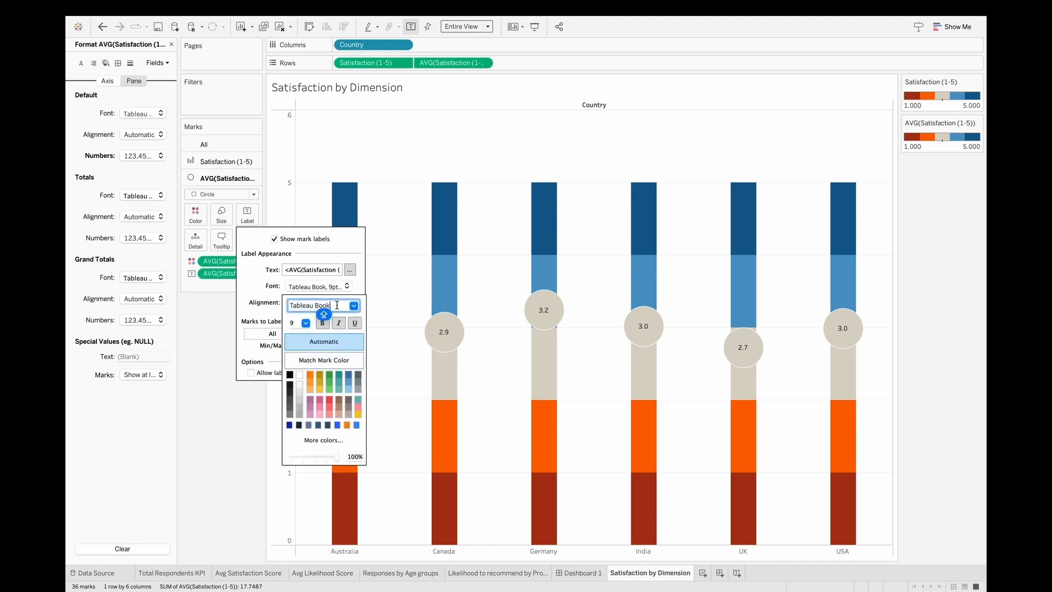
{"action": "key", "text": "Tab"}
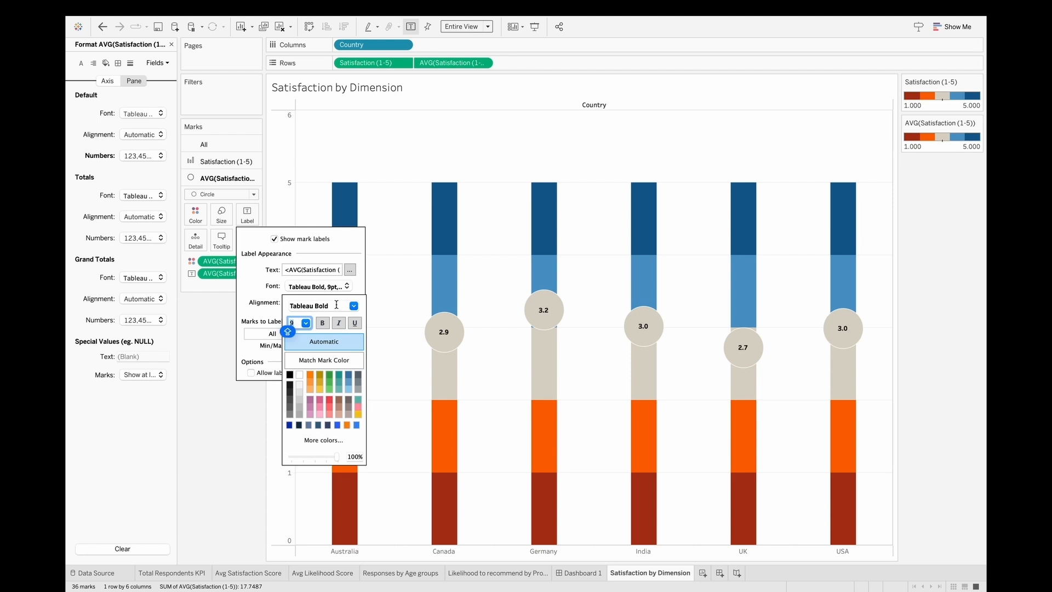
{"action": "type", "text": "12"}
{"action": "key", "text": "Tab"}
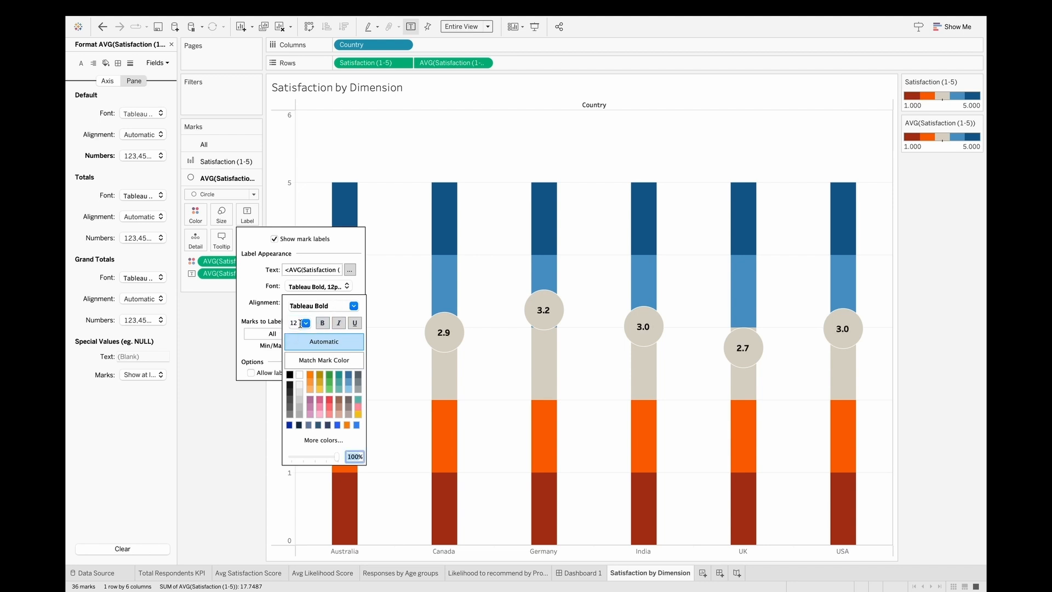
{"action": "double_click", "coordinate": [290, 322]}
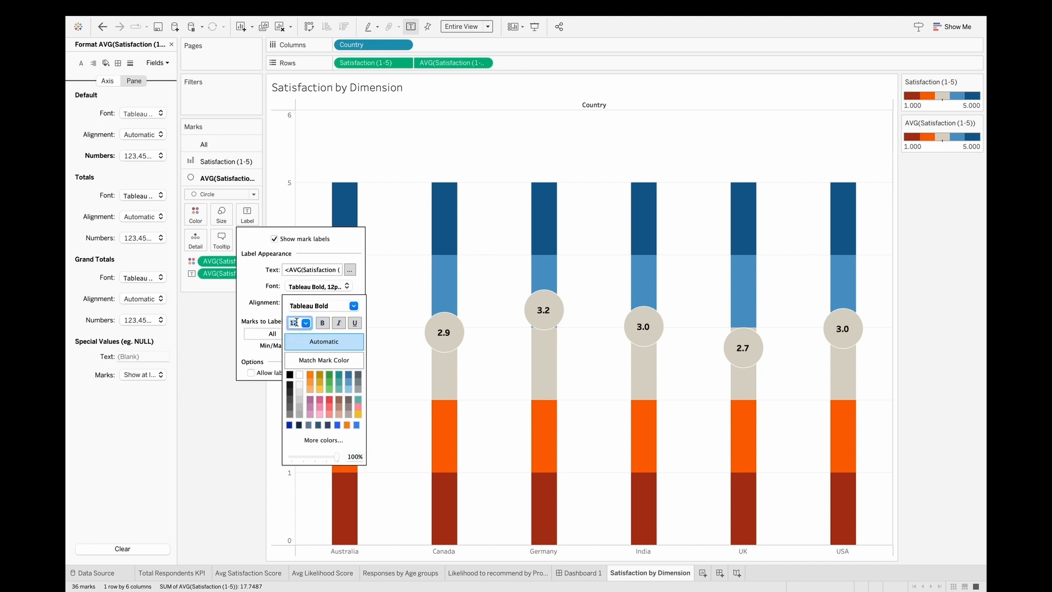
{"action": "type", "text": "11"}
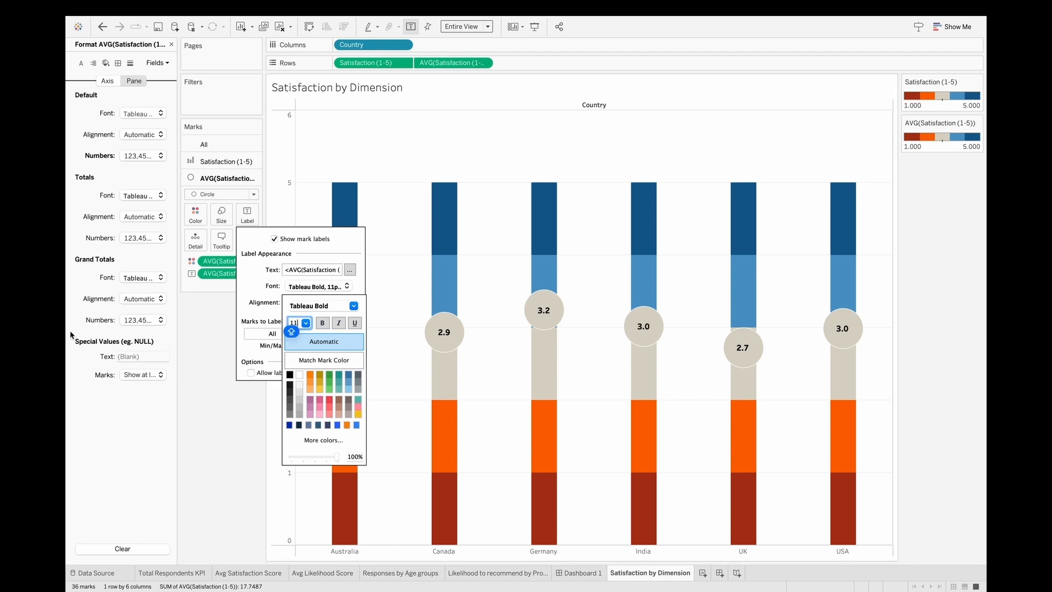
{"action": "left_click", "coordinate": [291, 360]}
- Give the Satisfaction (1-5) axis a custom fixed range from 0 to 5 and clear its title
{"action": "right_click", "coordinate": [286, 355]}
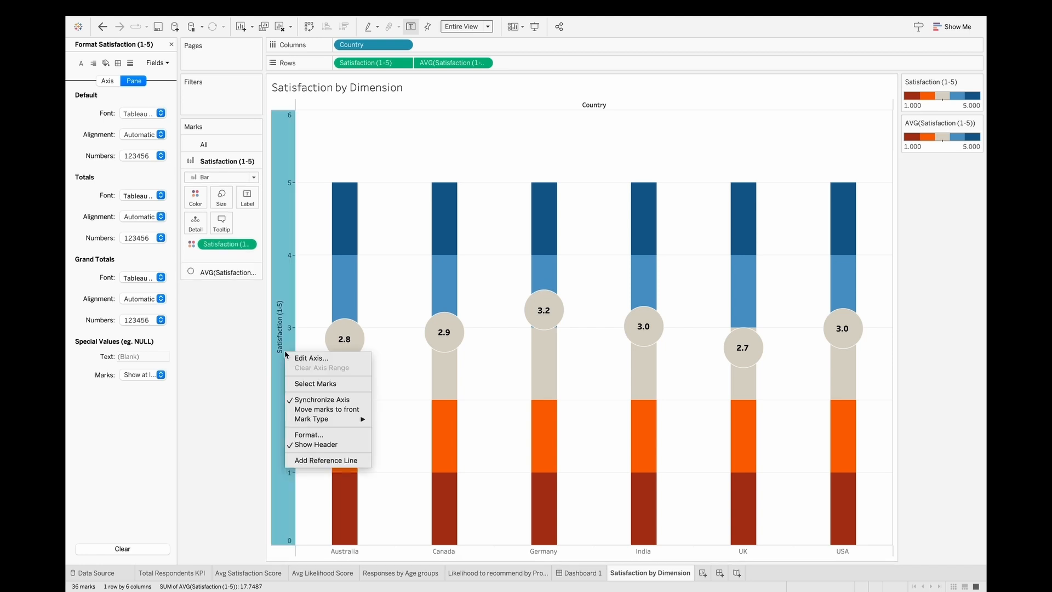
{"action": "left_click", "coordinate": [313, 359]}
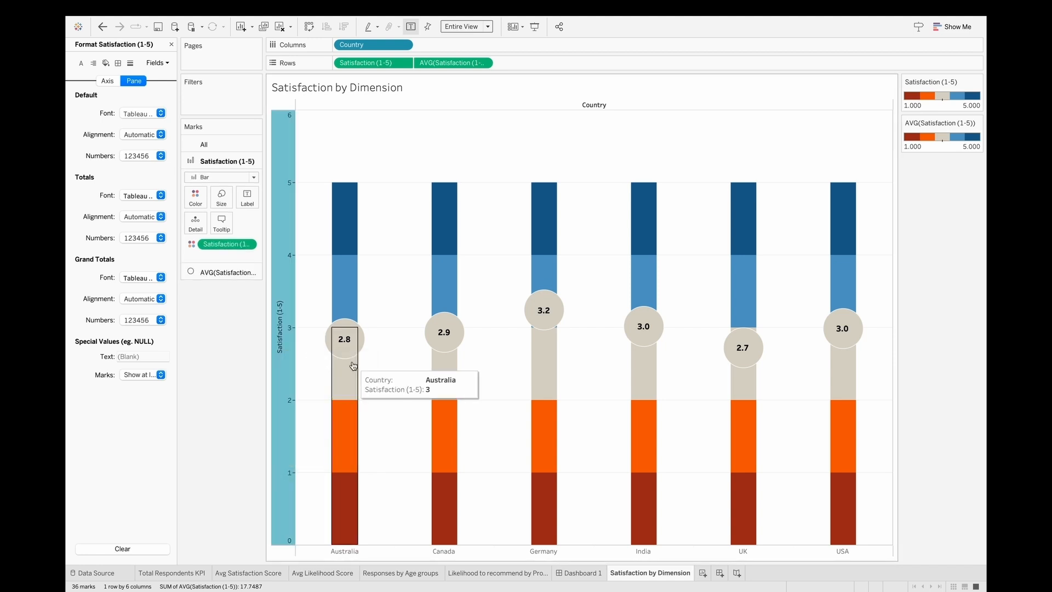
{"action": "left_click", "coordinate": [438, 235]}
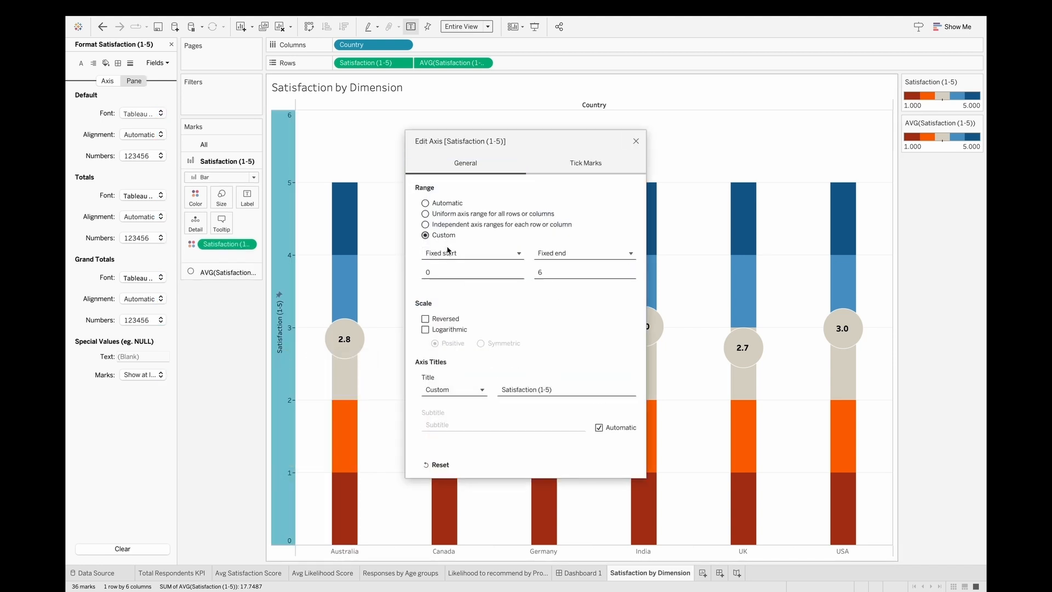
{"action": "left_click", "coordinate": [603, 272]}
{"action": "left_click", "coordinate": [578, 388]}
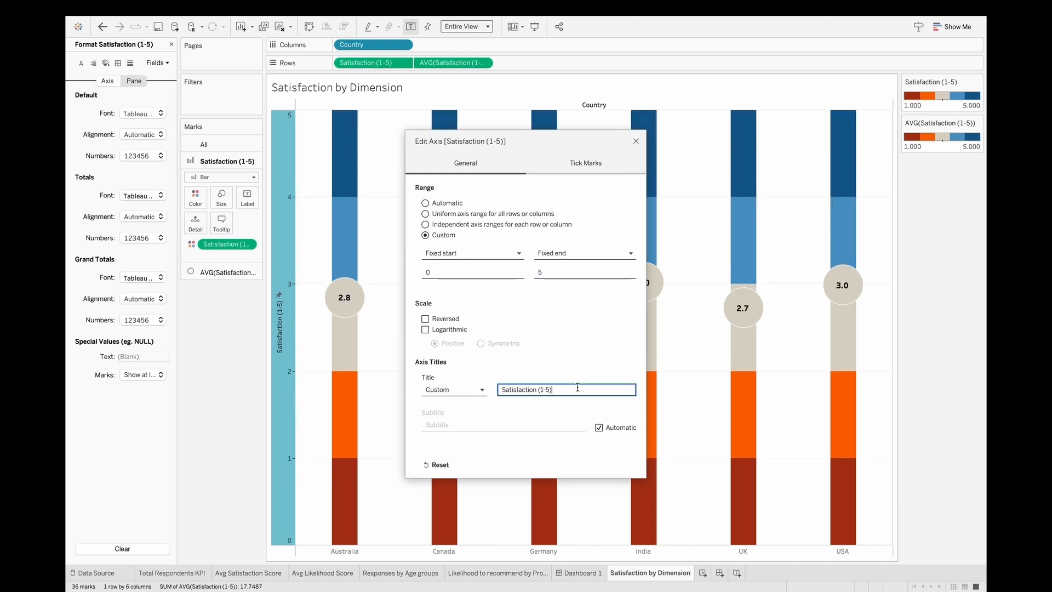
{"action": "key", "text": "ctrl+a"}
{"action": "key", "text": "BackSpace"}
{"action": "left_click", "coordinate": [599, 428]}
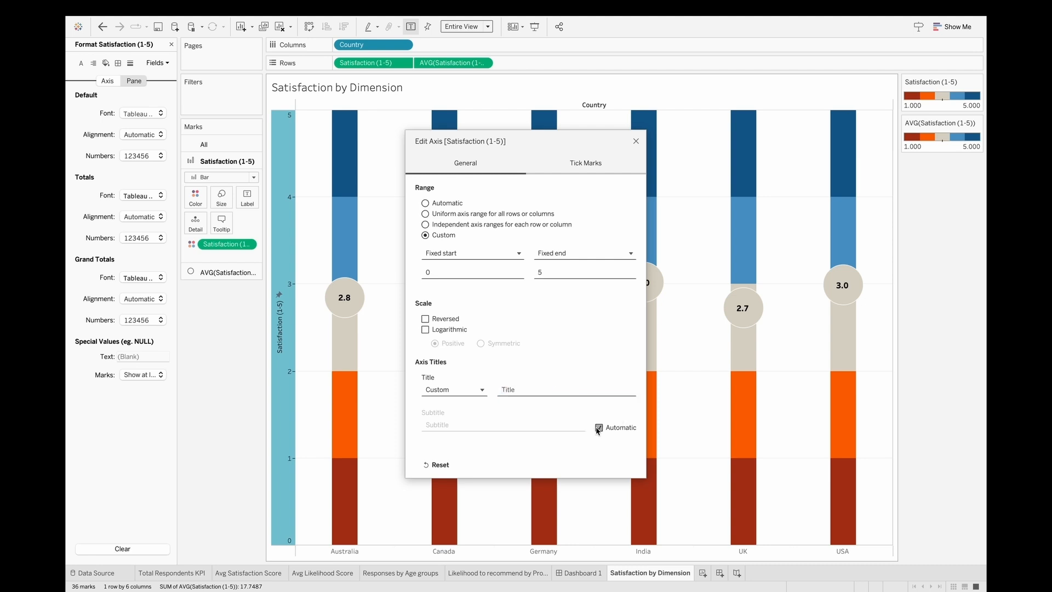
{"action": "left_click", "coordinate": [636, 142]}
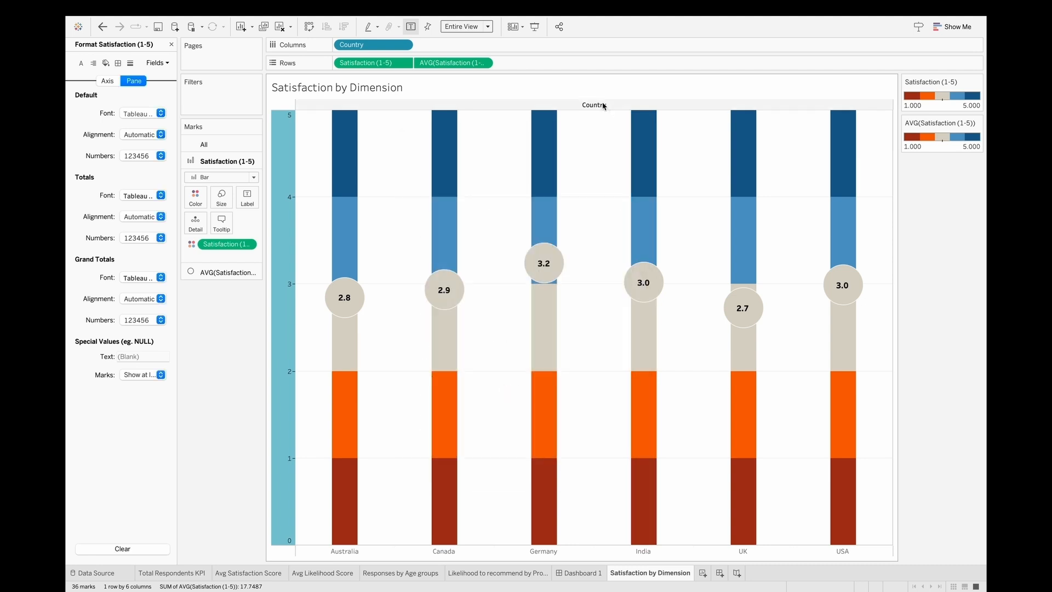
- Hide the Country field label above the chart and the satisfaction axis header
{"action": "right_click", "coordinate": [603, 104]}
{"action": "left_click", "coordinate": [620, 119]}
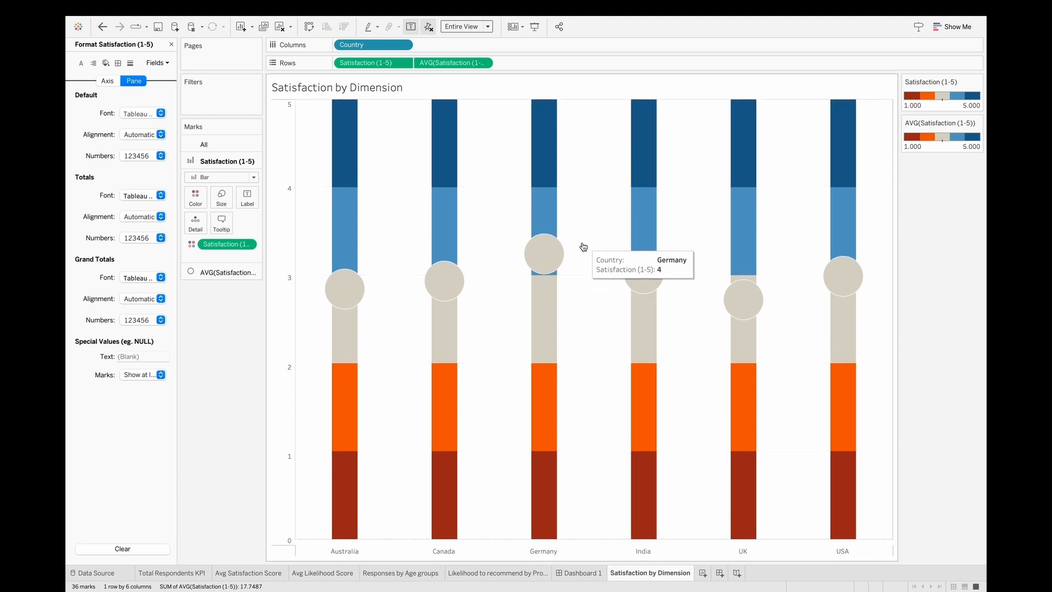
{"action": "right_click", "coordinate": [280, 216]}
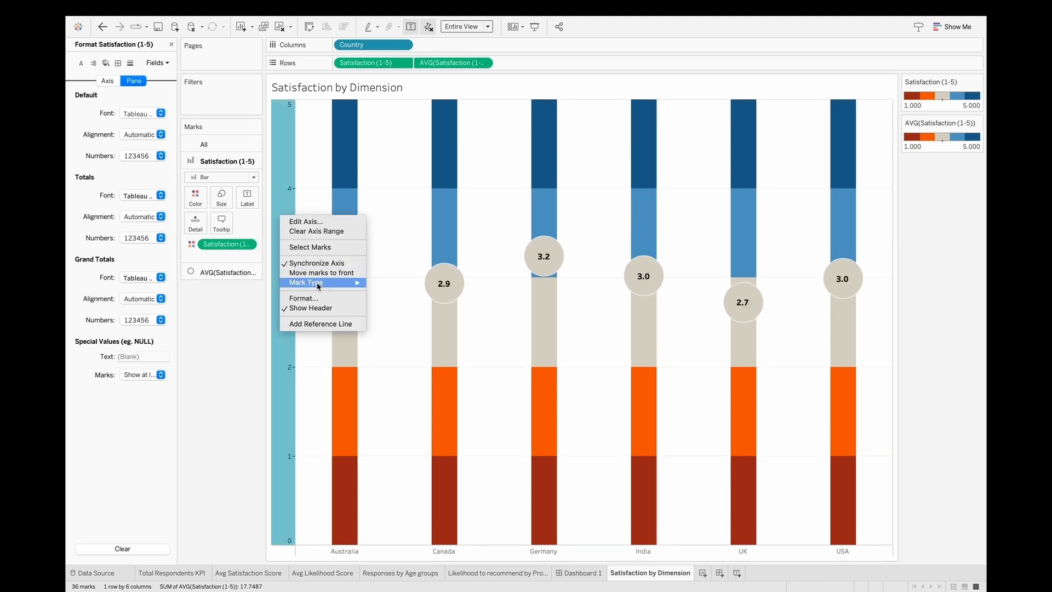
{"action": "left_click", "coordinate": [310, 307]}
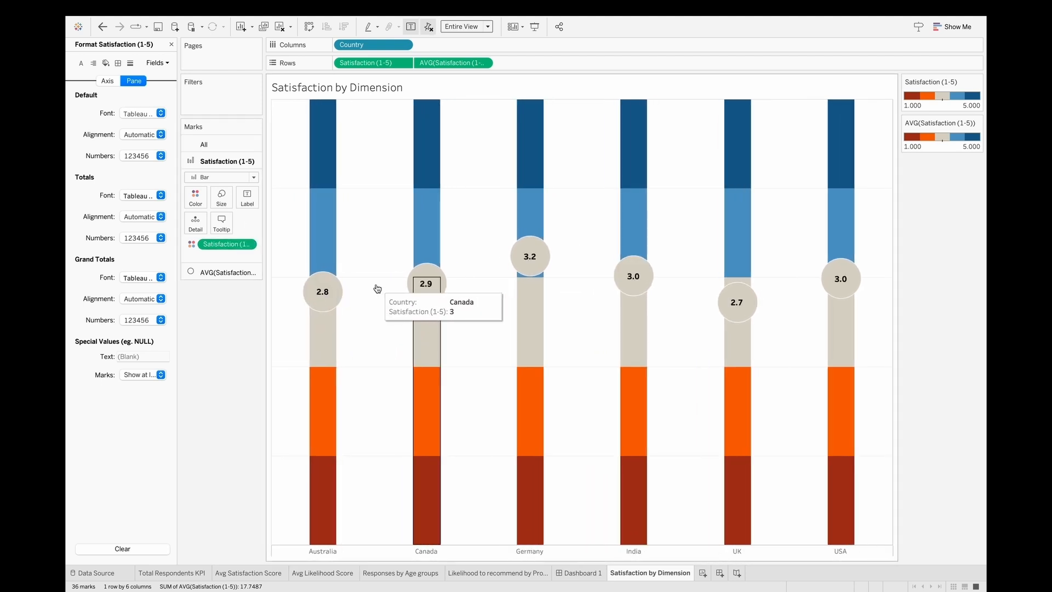
- Open the chart's border and line formatting and set the zero lines for columns to None
{"action": "right_click", "coordinate": [372, 264]}
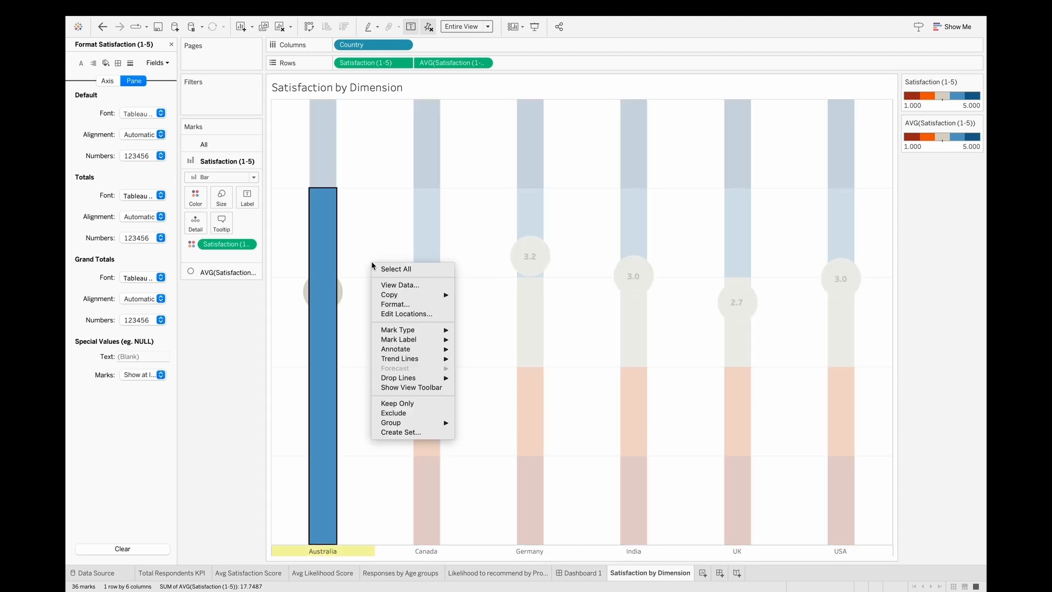
{"action": "left_click", "coordinate": [400, 305]}
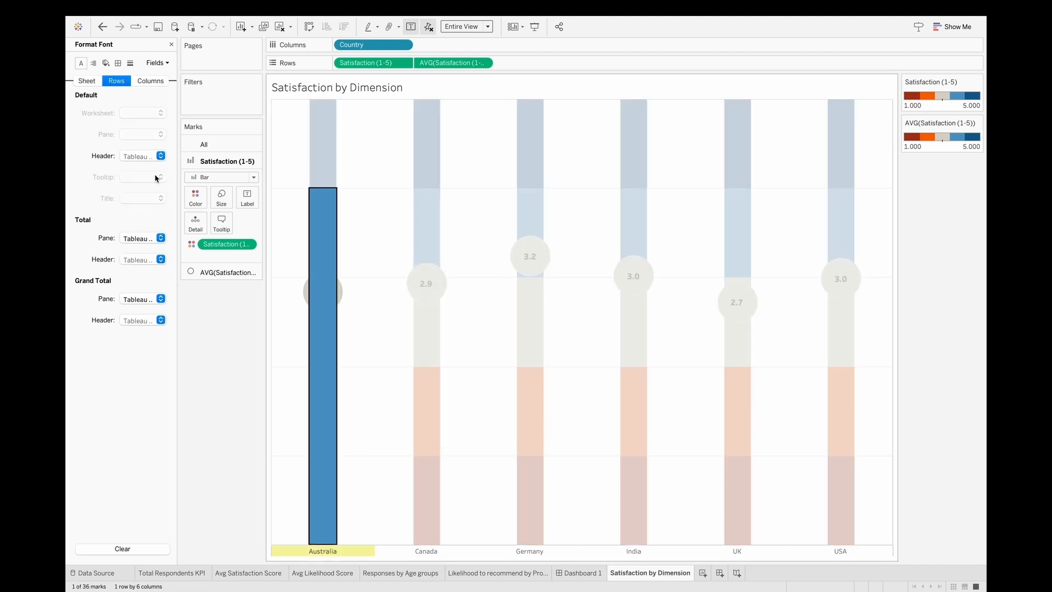
{"action": "left_click", "coordinate": [118, 63]}
{"action": "left_click", "coordinate": [141, 316]}
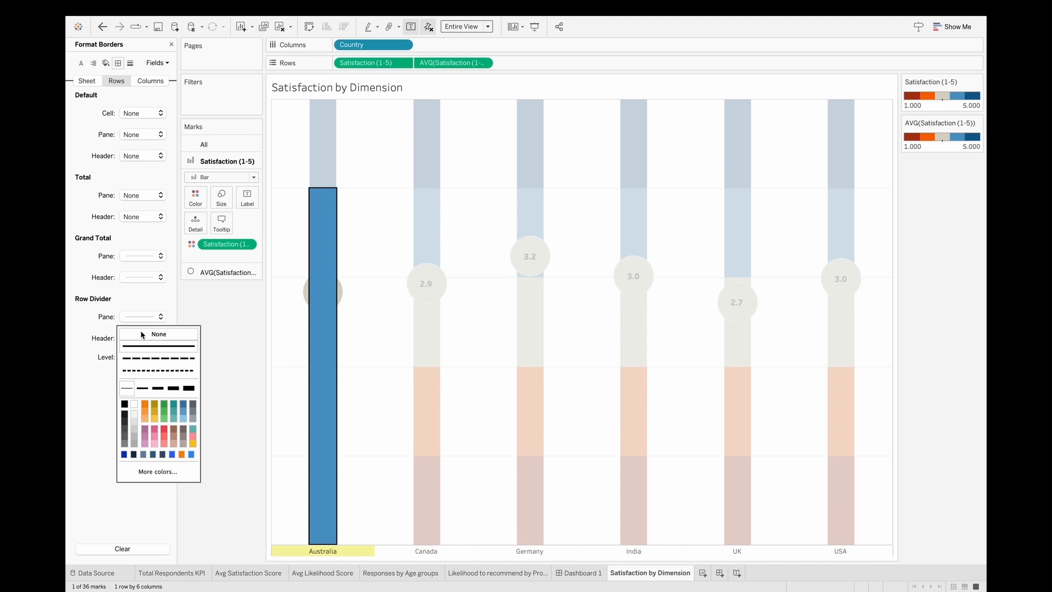
{"action": "left_click", "coordinate": [150, 80]}
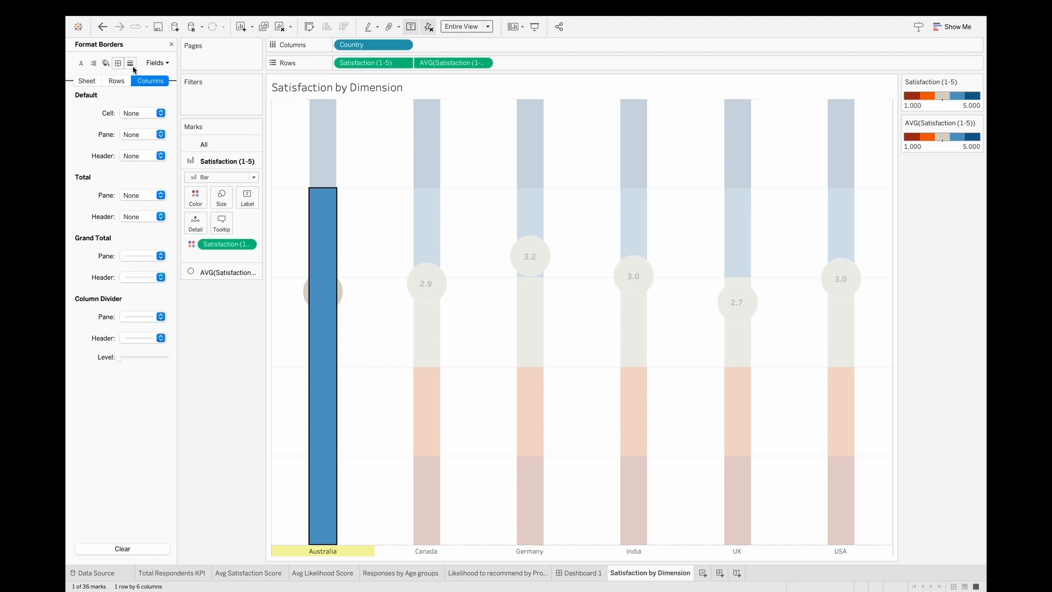
{"action": "left_click", "coordinate": [130, 62]}
{"action": "left_click", "coordinate": [133, 137]}
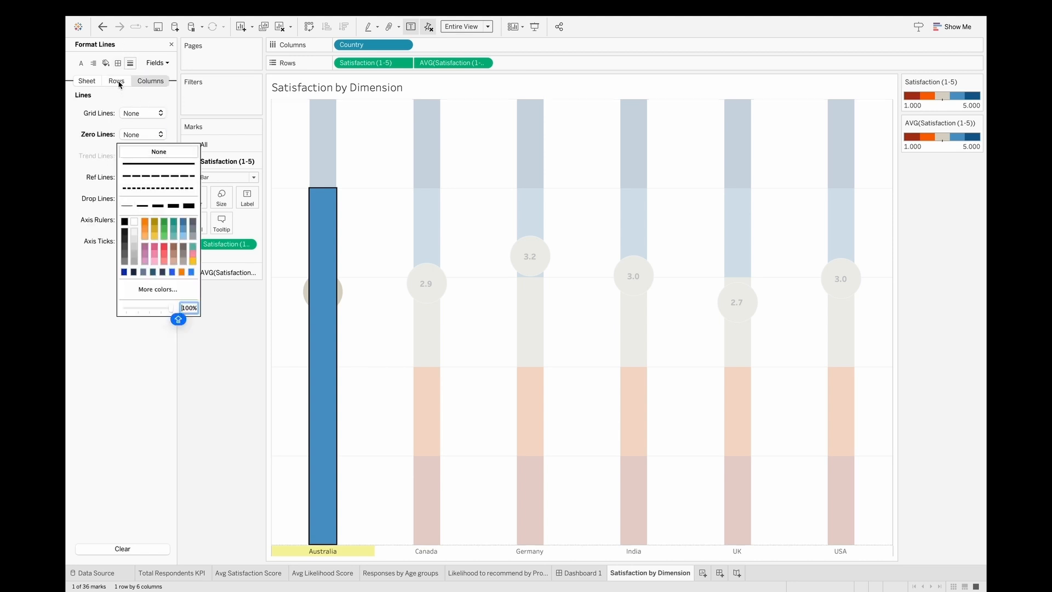
- Set the grid lines for rows to None and clear the mark selection in the chart
{"action": "left_click", "coordinate": [116, 80]}
{"action": "left_click", "coordinate": [131, 114]}
{"action": "left_click", "coordinate": [142, 133]}
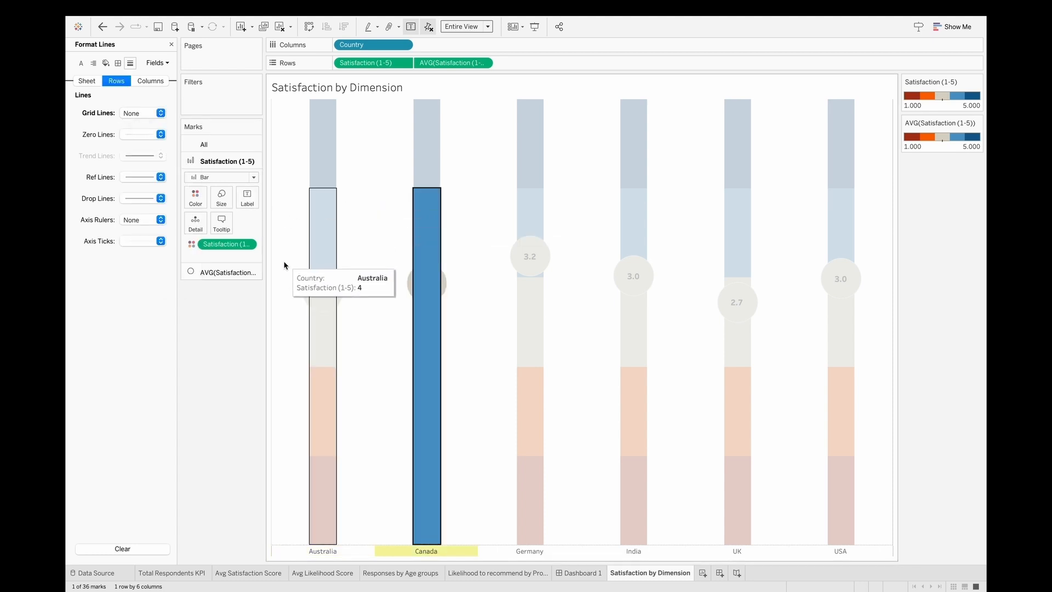
{"action": "key", "text": "Escape"}
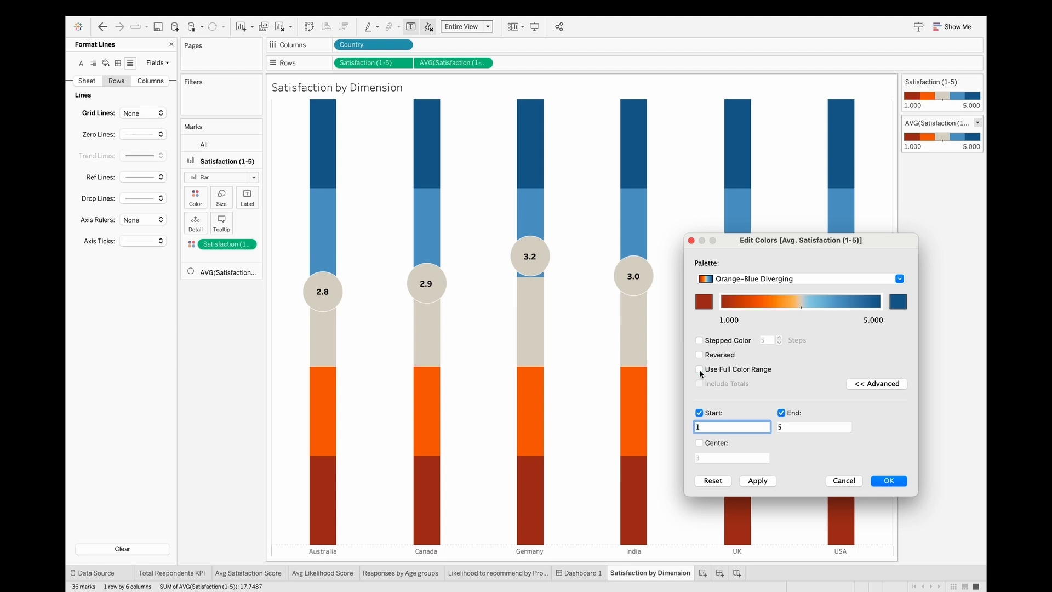
- Apply the unstepped Orange-Blue Diverging palette to the average satisfaction circles, with the color center set to 2.5
{"action": "left_click", "coordinate": [769, 480]}
{"action": "left_click", "coordinate": [903, 484]}
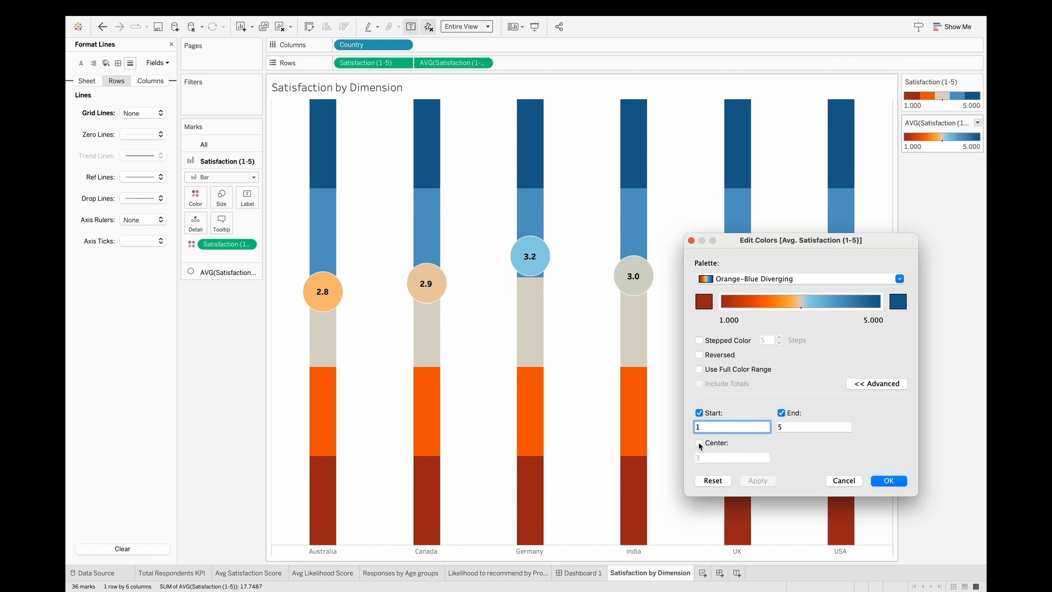
{"action": "left_click", "coordinate": [715, 443]}
{"action": "type", "text": "2.5"}
{"action": "key", "text": "Tab"}
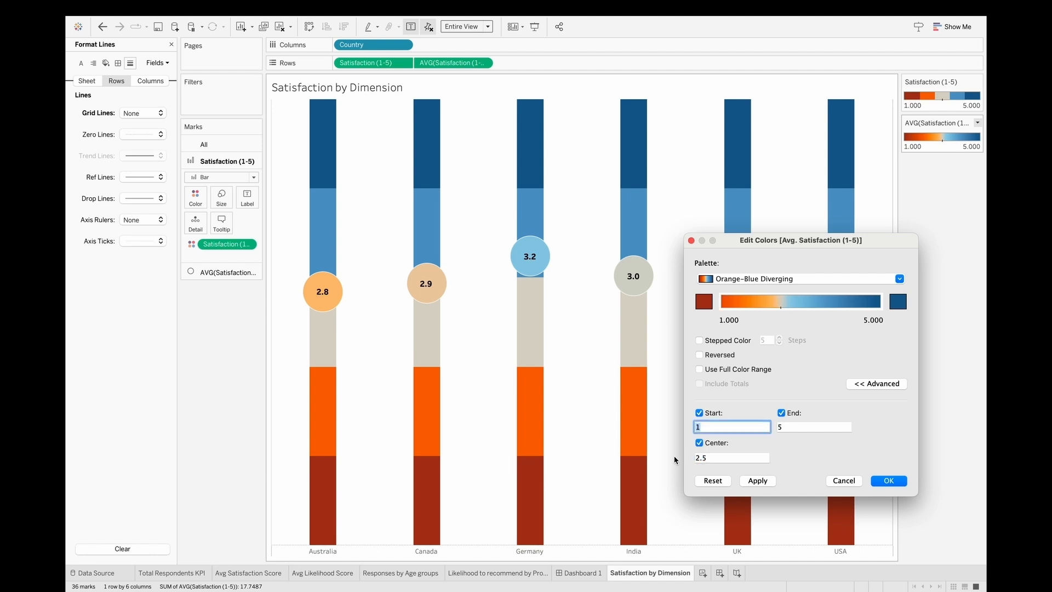
{"action": "left_click", "coordinate": [764, 482]}
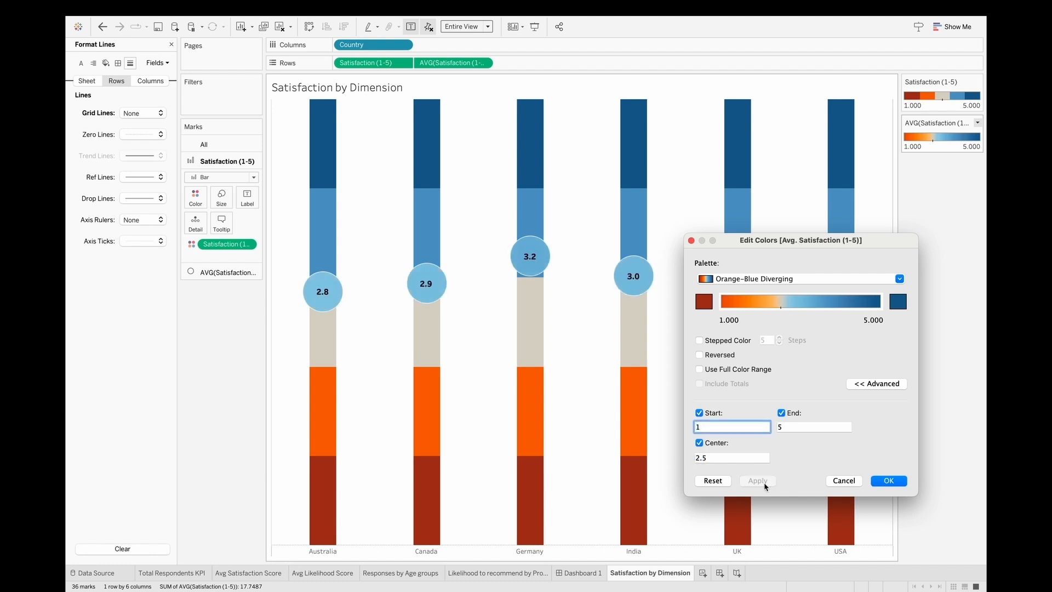
{"action": "left_click", "coordinate": [890, 481]}
- Format the country header labels with the Tableau Regular font
{"action": "mouse_move", "coordinate": [327, 284]}
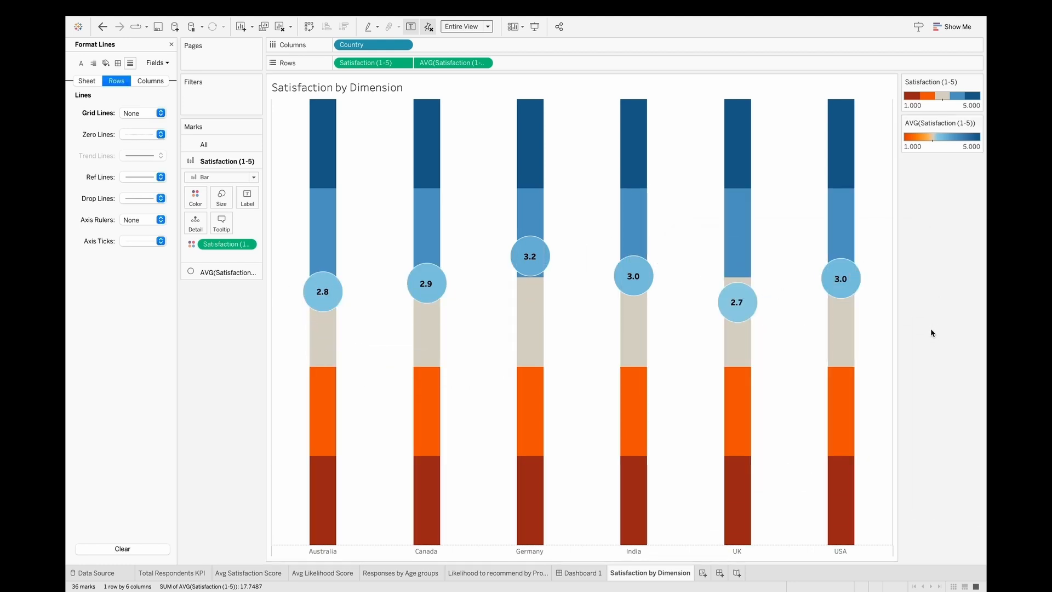
{"action": "right_click", "coordinate": [324, 552]}
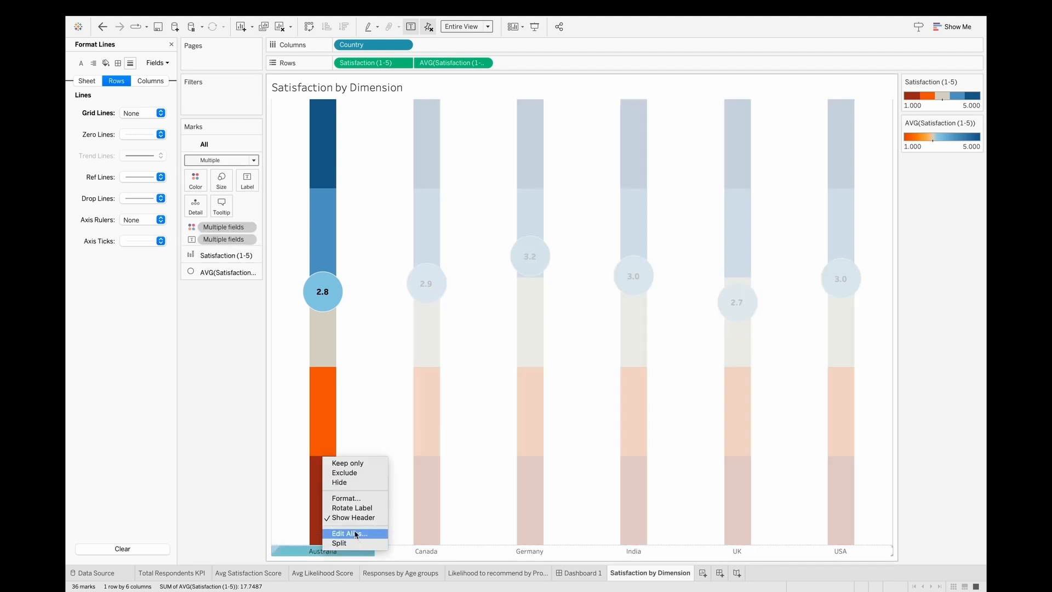
{"action": "left_click", "coordinate": [346, 498]}
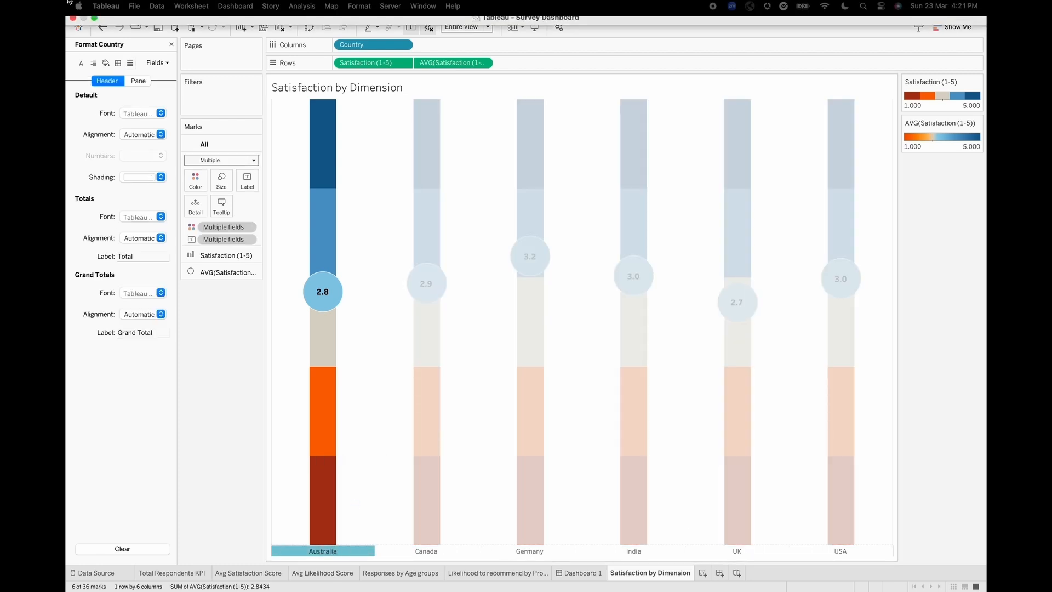
{"action": "left_click", "coordinate": [144, 114]}
{"action": "left_click", "coordinate": [161, 133]}
{"action": "key", "text": "shift+Left"}
{"action": "key", "text": "shift+Left"}
{"action": "key", "text": "shift+Left"}
{"action": "key", "text": "shift+Left"}
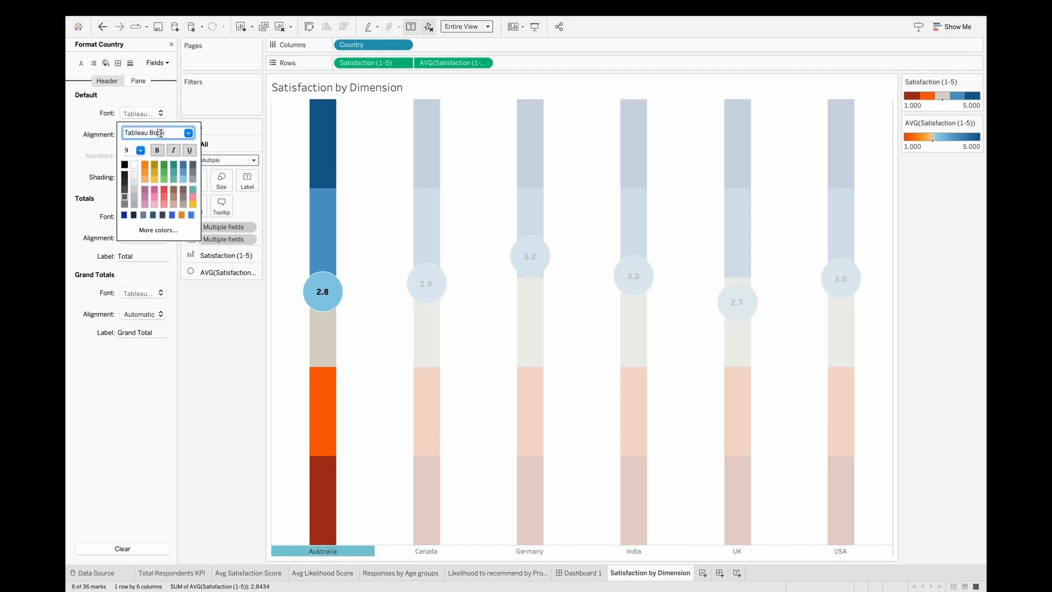
{"action": "type", "text": "Regular"}
{"action": "key", "text": "Tab"}
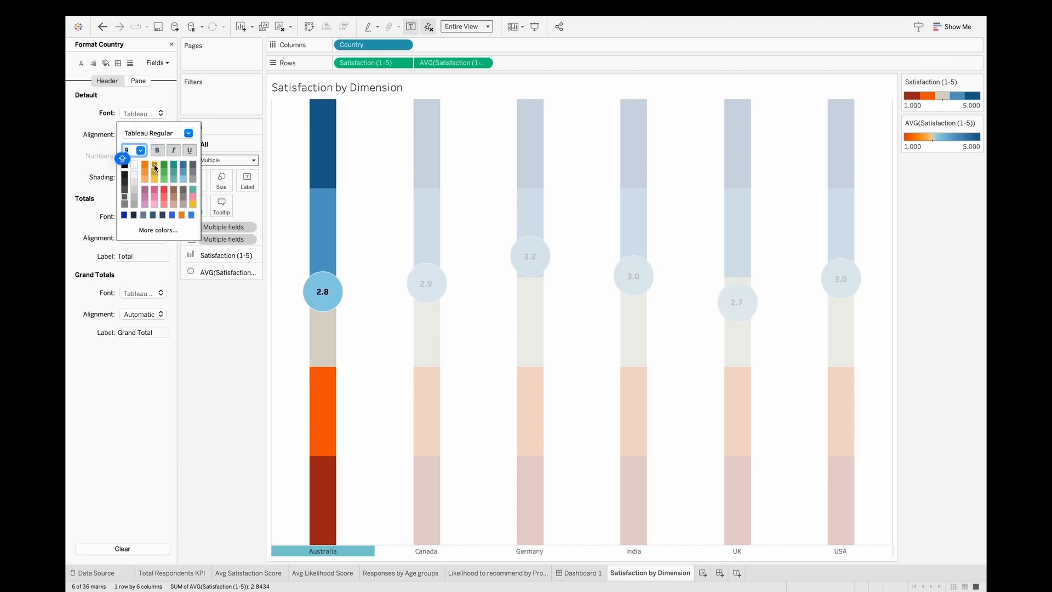
- Set the country header labels' font size to 10 and their color to black
{"action": "type", "text": "12"}
{"action": "key", "text": "shift+Tab"}
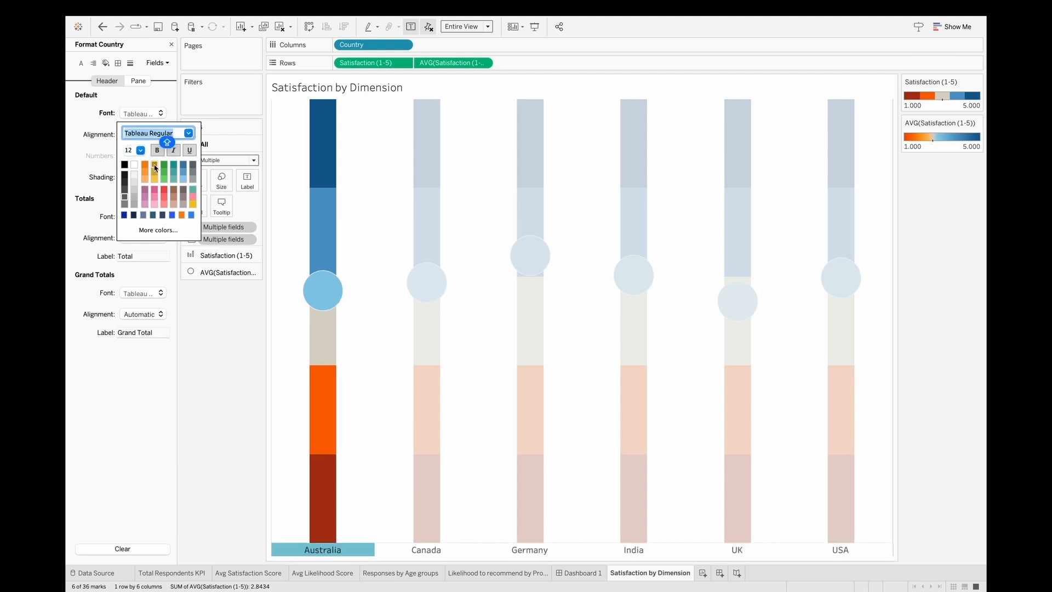
{"action": "left_click", "coordinate": [133, 149]}
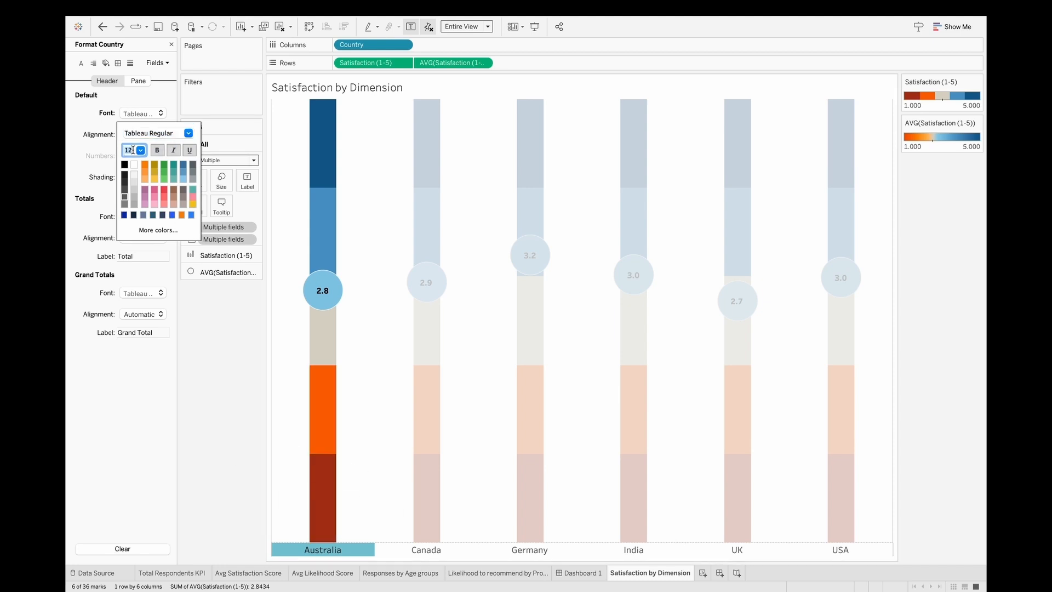
{"action": "type", "text": "10"}
{"action": "key", "text": "shift+Tab"}
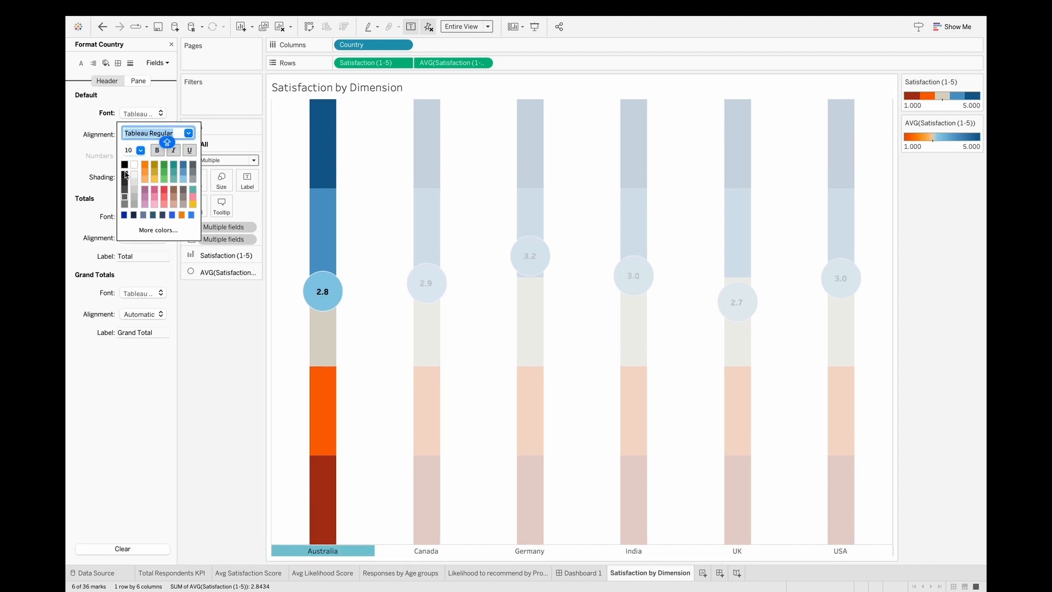
{"action": "left_click", "coordinate": [273, 548]}
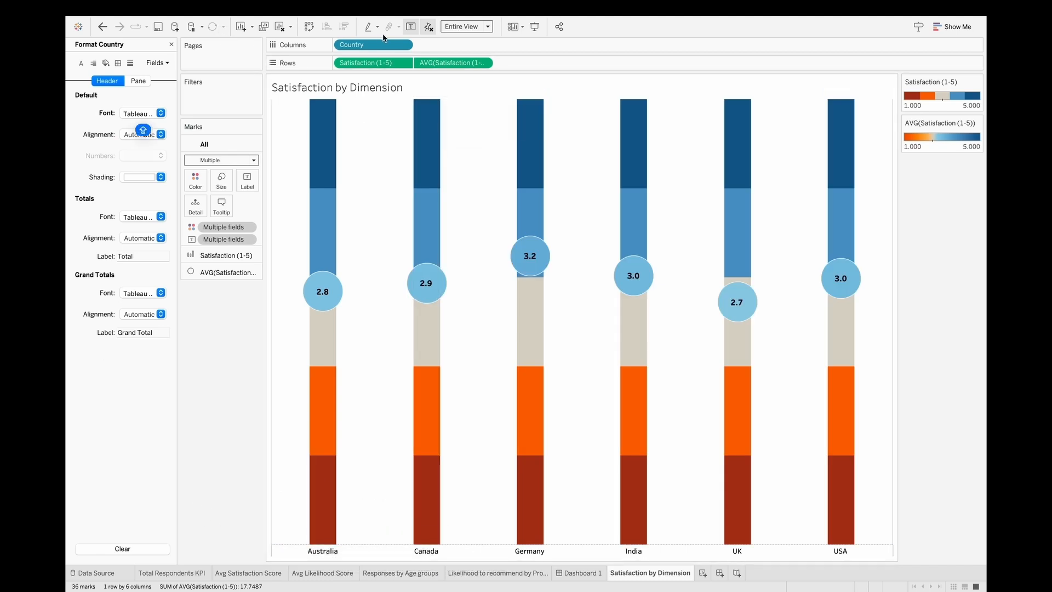
- Close the formatting settings, clear the field search, and start a new parameter named Choose Dimension
{"action": "left_click", "coordinate": [171, 45]}
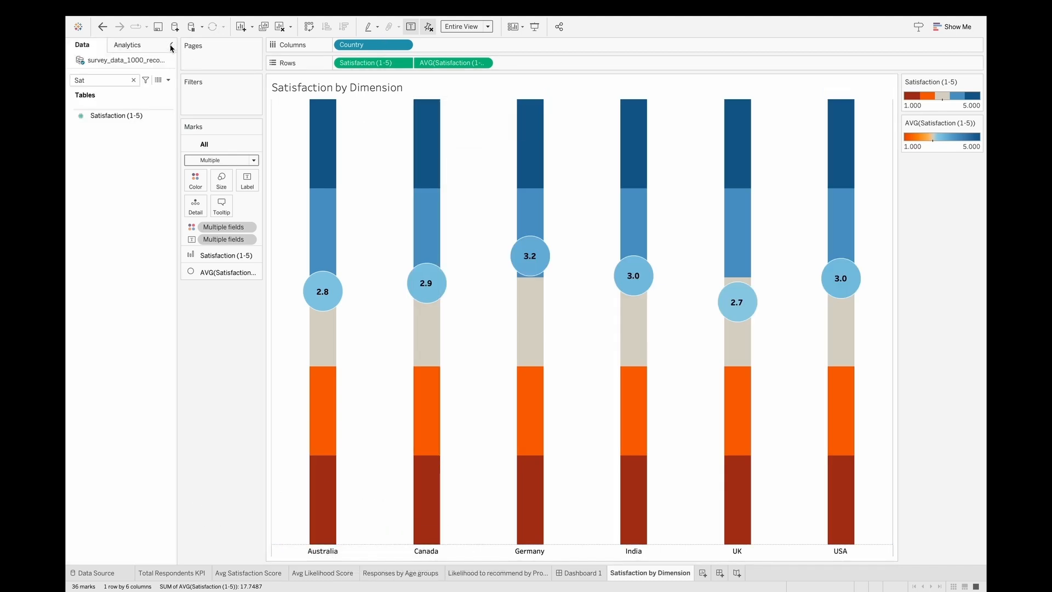
{"action": "left_click", "coordinate": [134, 80]}
{"action": "left_click", "coordinate": [168, 80]}
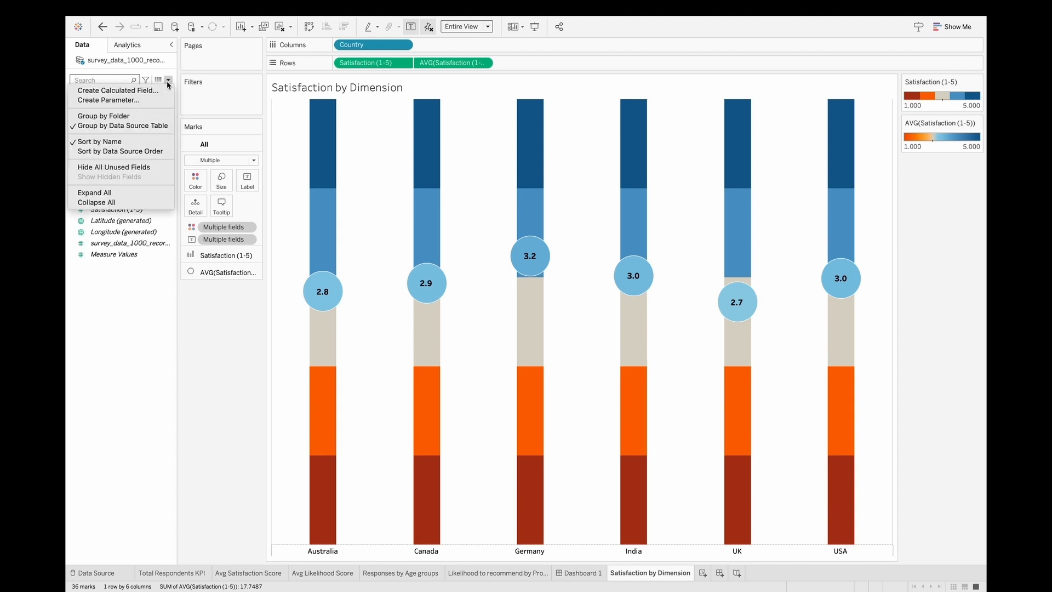
{"action": "left_click", "coordinate": [145, 101]}
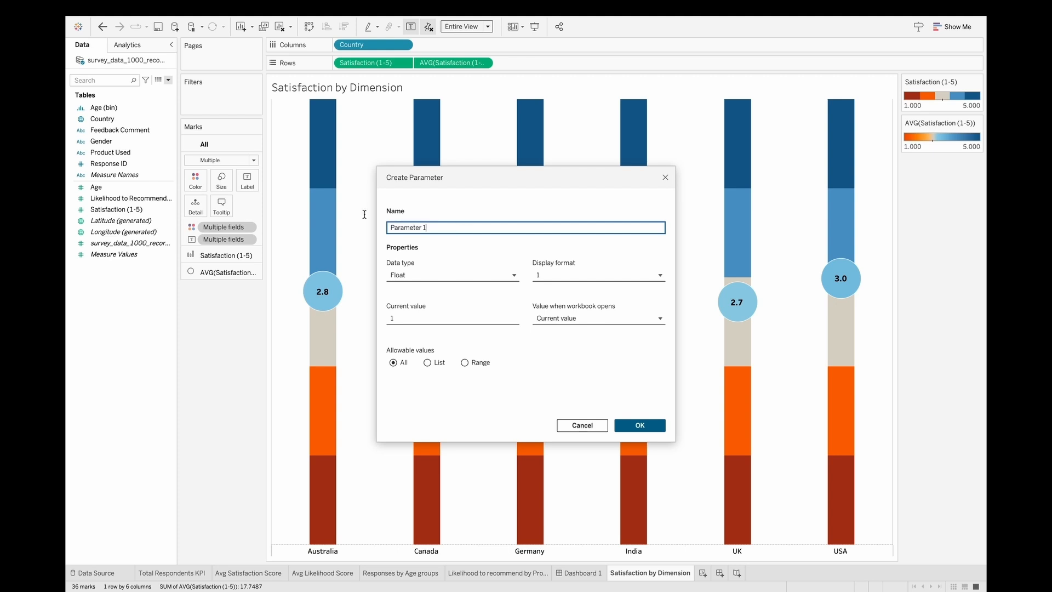
{"action": "key", "text": "ctrl+a"}
{"action": "type", "text": "Choose Dimen"}
{"action": "key", "text": "Tab"}
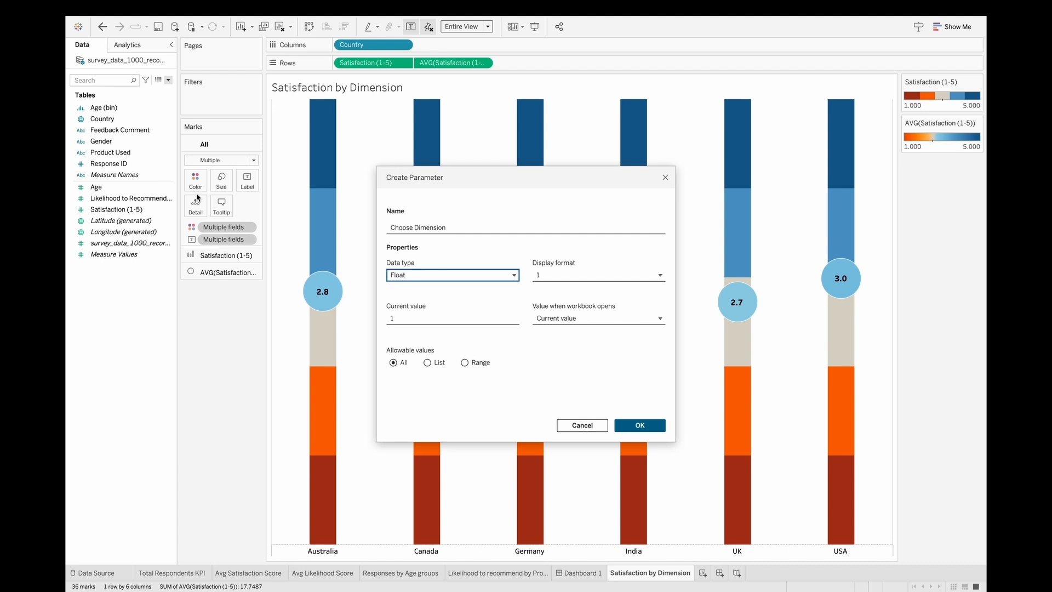
- Make the parameter a String with a list of allowable values Gender, Country and Product Used, and create it
{"action": "left_click", "coordinate": [435, 277]}
{"action": "left_click", "coordinate": [432, 317]}
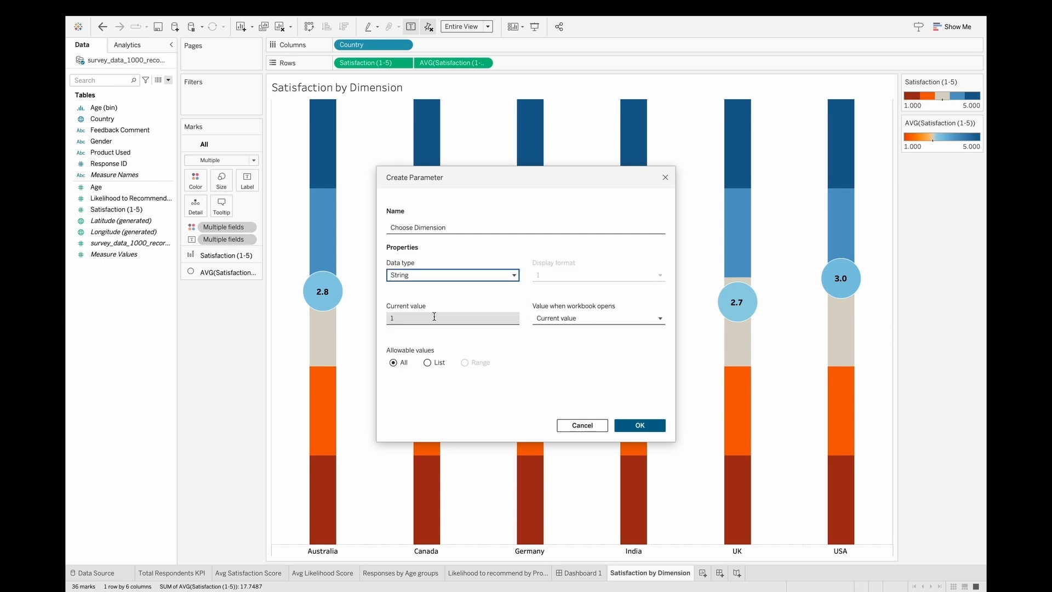
{"action": "left_click", "coordinate": [427, 362]}
{"action": "left_click", "coordinate": [415, 397]}
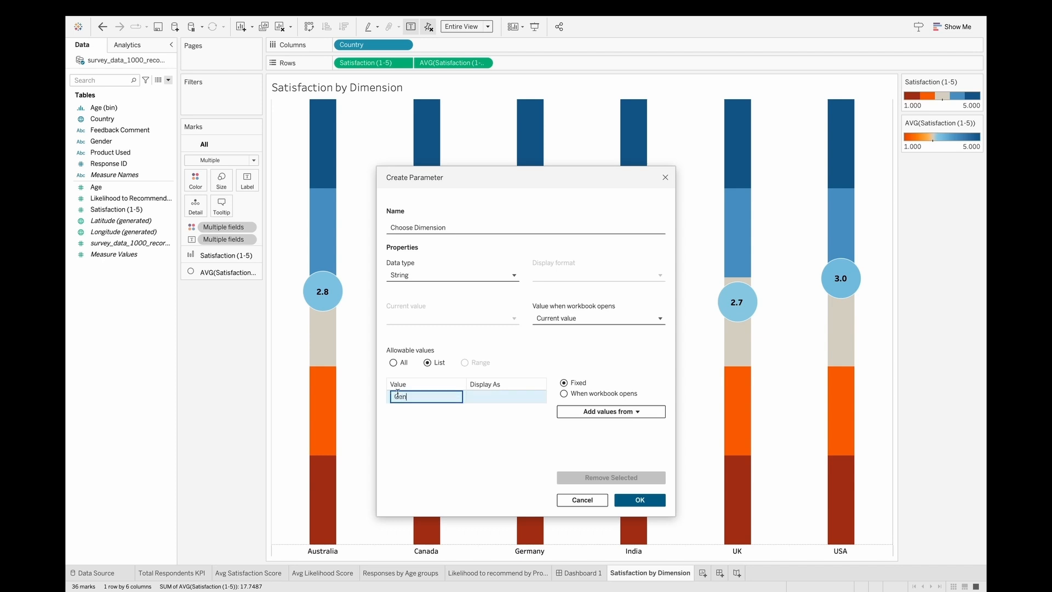
{"action": "key", "text": "Return"}
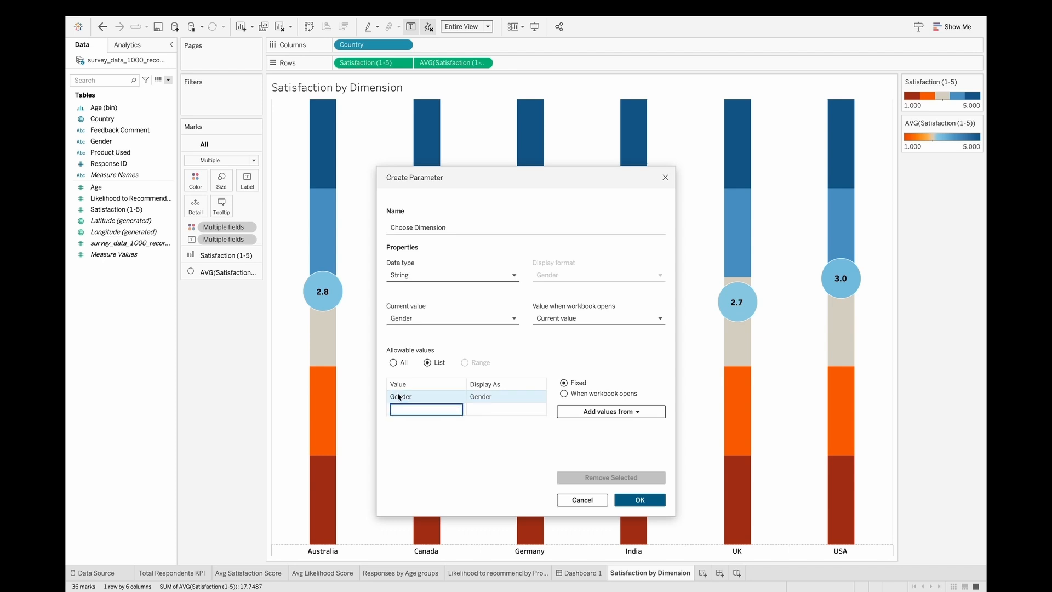
{"action": "key", "text": "Return"}
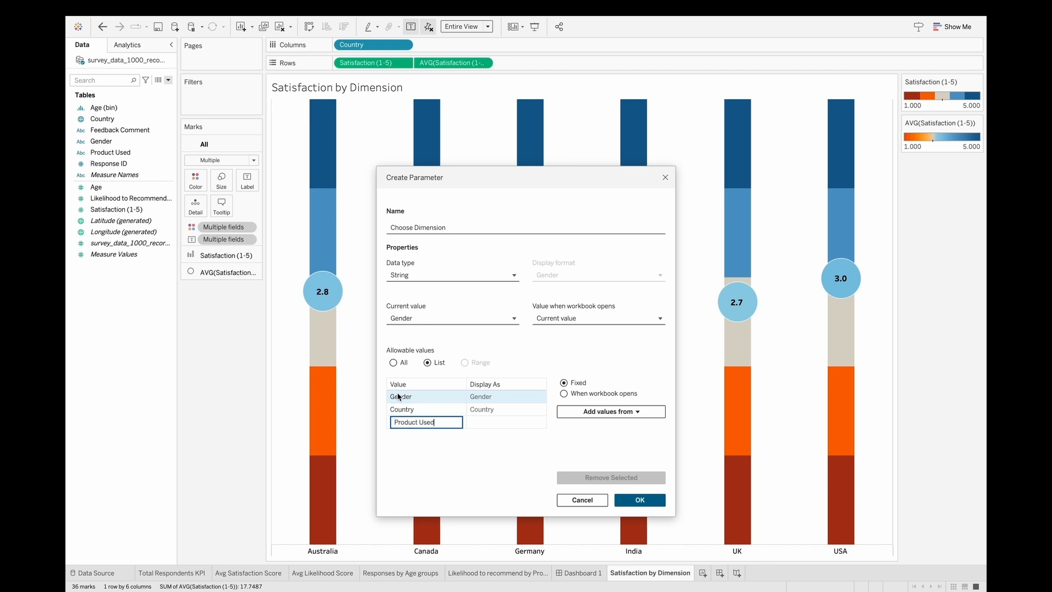
{"action": "key", "text": "Return"}
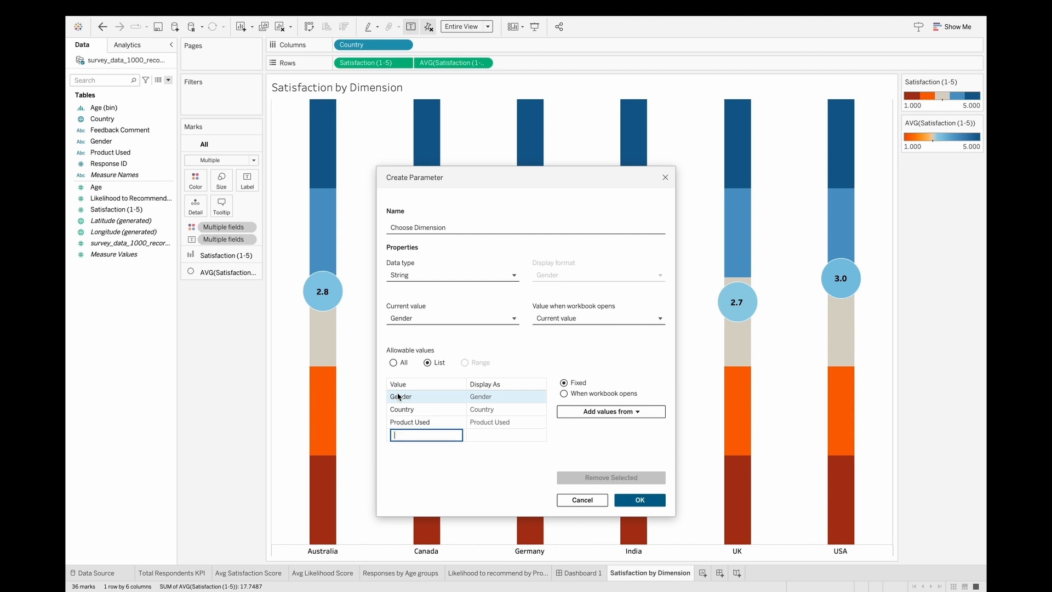
{"action": "left_click", "coordinate": [653, 502]}
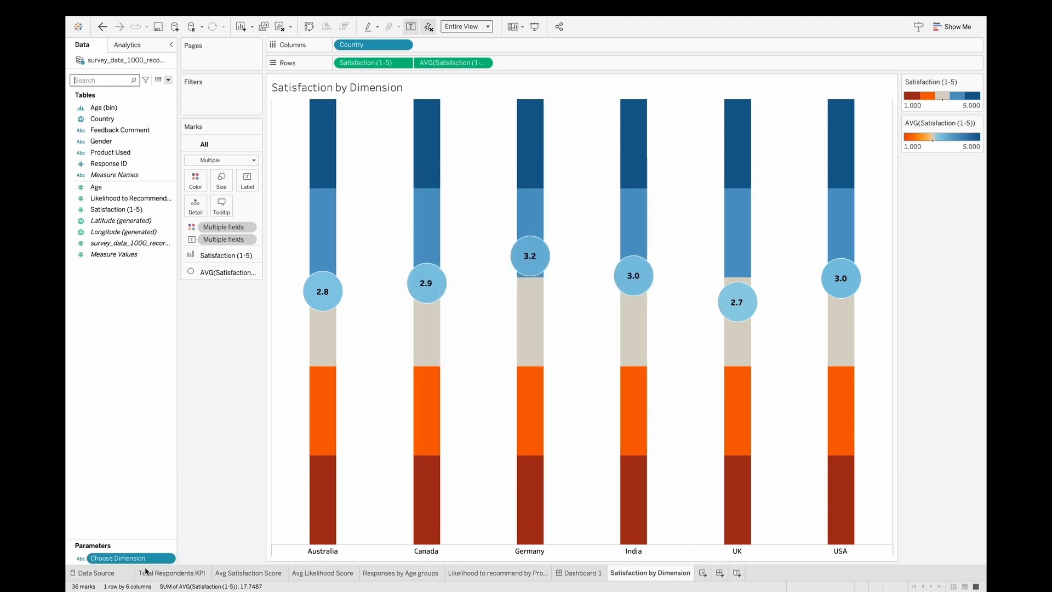
- Show the Choose Dimension parameter control on the sheet as a single value list
{"action": "right_click", "coordinate": [144, 558]}
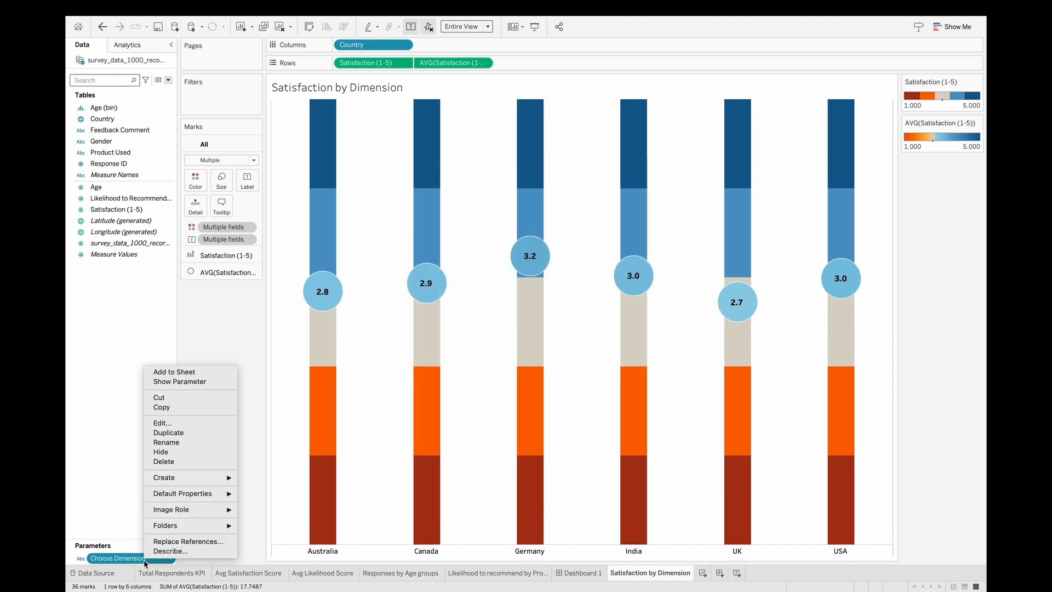
{"action": "left_click", "coordinate": [177, 382]}
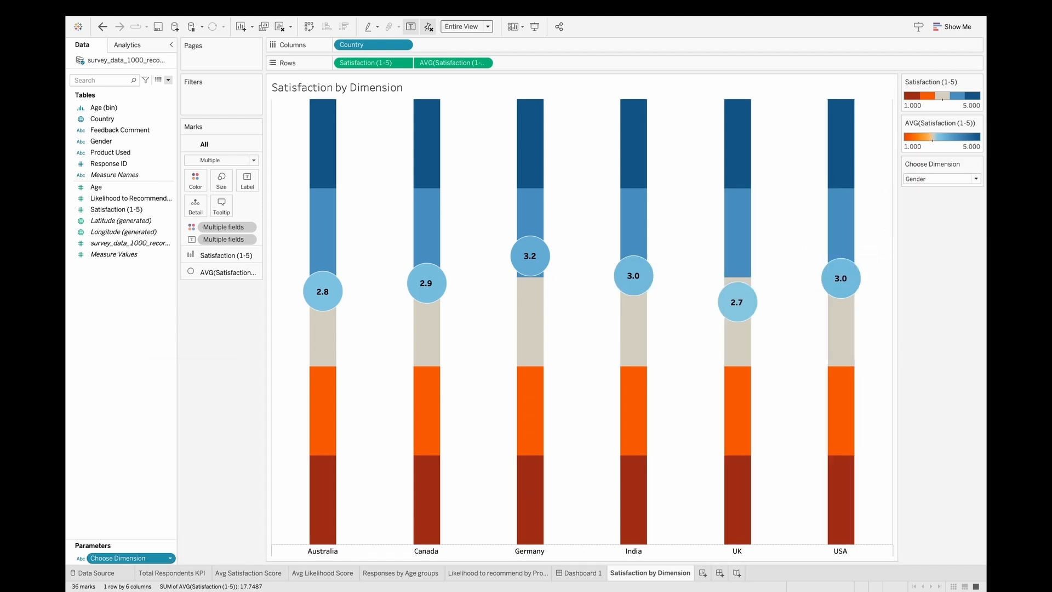
{"action": "left_click", "coordinate": [977, 163]}
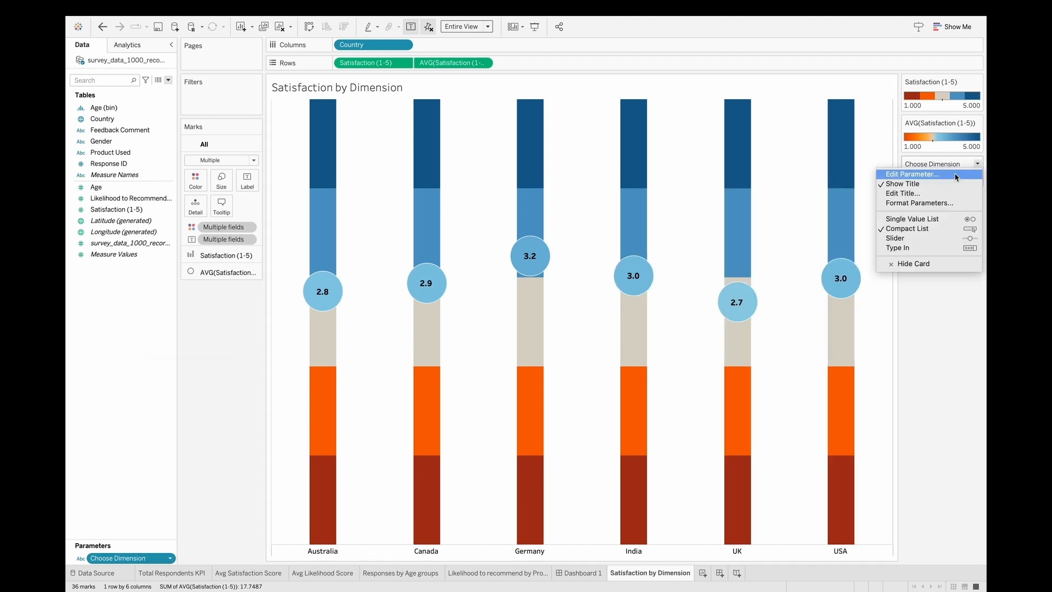
{"action": "left_click", "coordinate": [926, 218]}
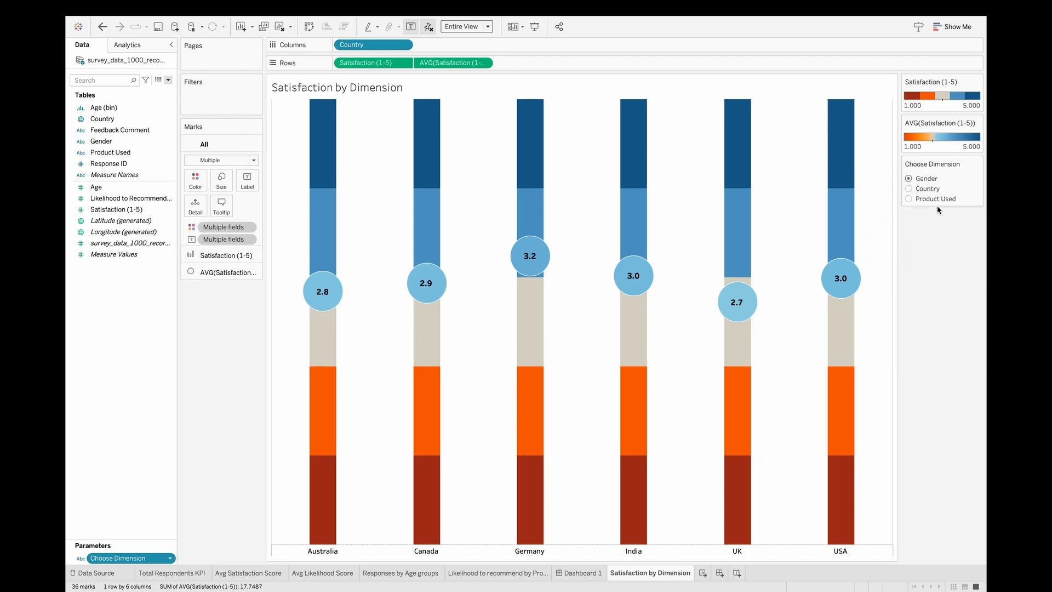
- Create a calculated field named Choose Dimension, starting its formula with IF [Choose Dimension]='Gender' THEN [Gender]
{"action": "left_click", "coordinate": [169, 81]}
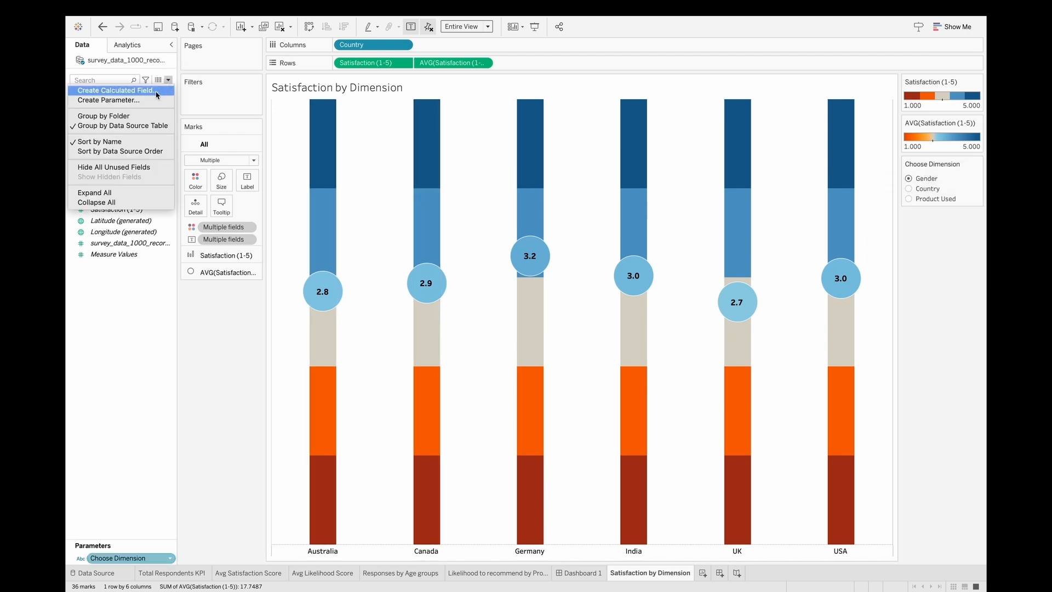
{"action": "left_click", "coordinate": [156, 93]}
{"action": "type", "text": "Choose"}
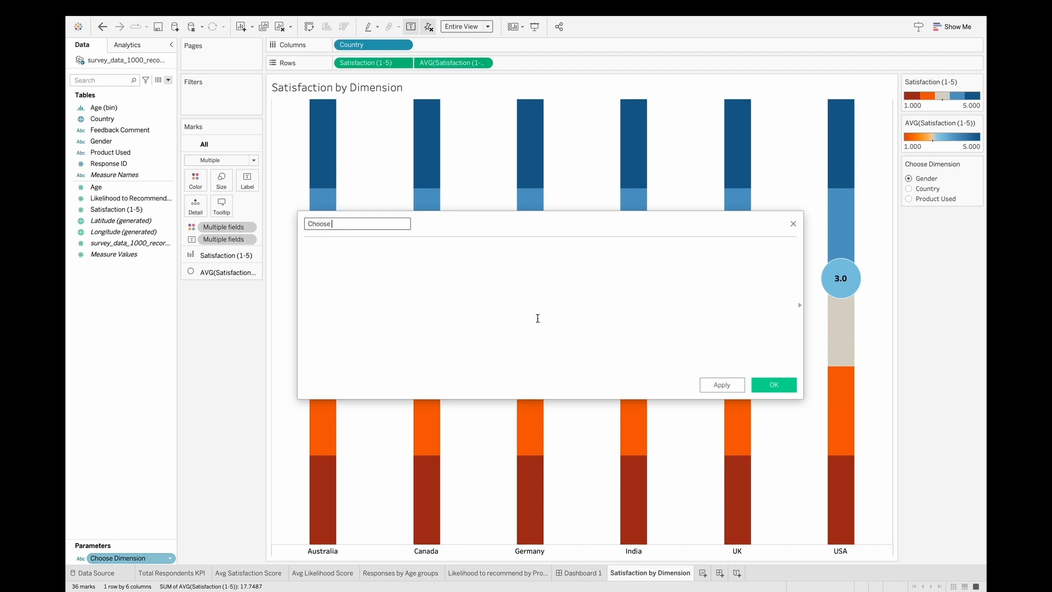
{"action": "type", "text": " Dimension"}
{"action": "left_click", "coordinate": [538, 318]}
{"action": "type", "text": "IF [Choo"}
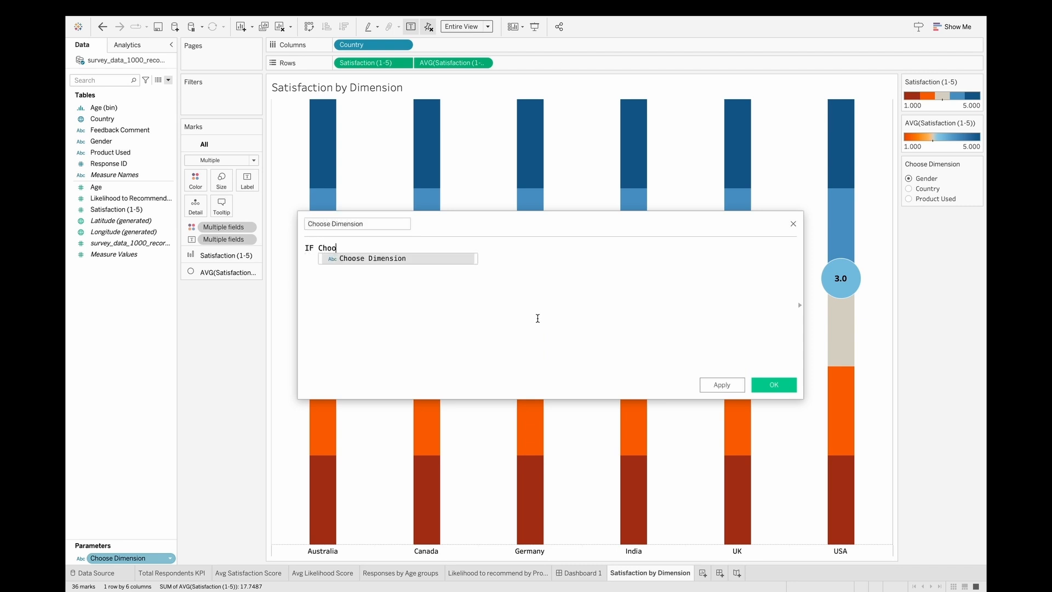
{"action": "key", "text": "Return"}
{"action": "type", "text": "="}
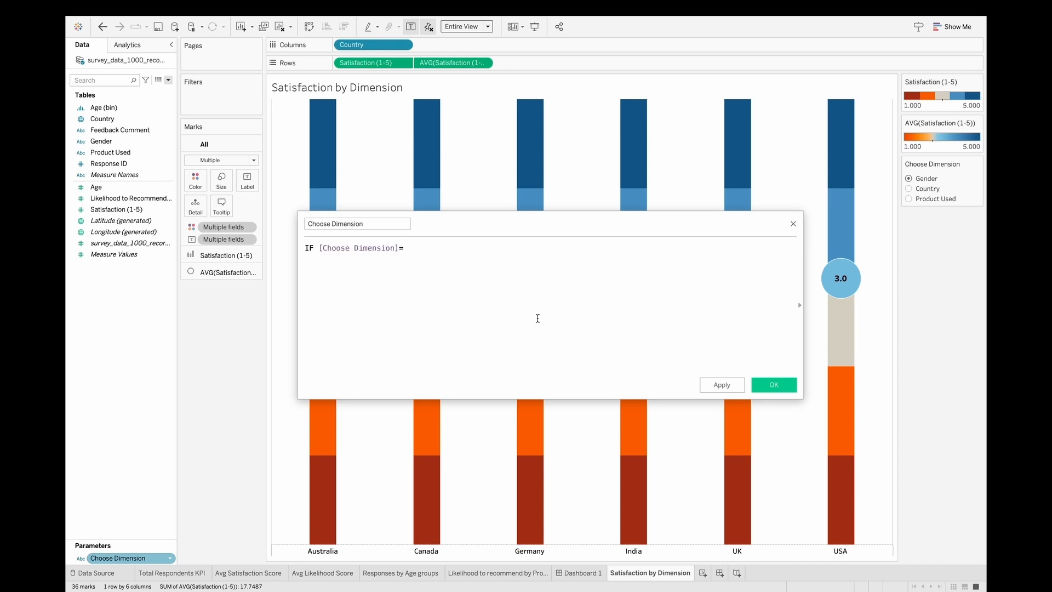
{"action": "type", "text": "'Gender' THEN"}
{"action": "type", "text": " [Gender]"}
{"action": "key", "text": "Return"}
- Add an ELSEIF line to the formula that reuses a copy of the Gender condition and result
{"action": "type", "text": "ELSEIF"}
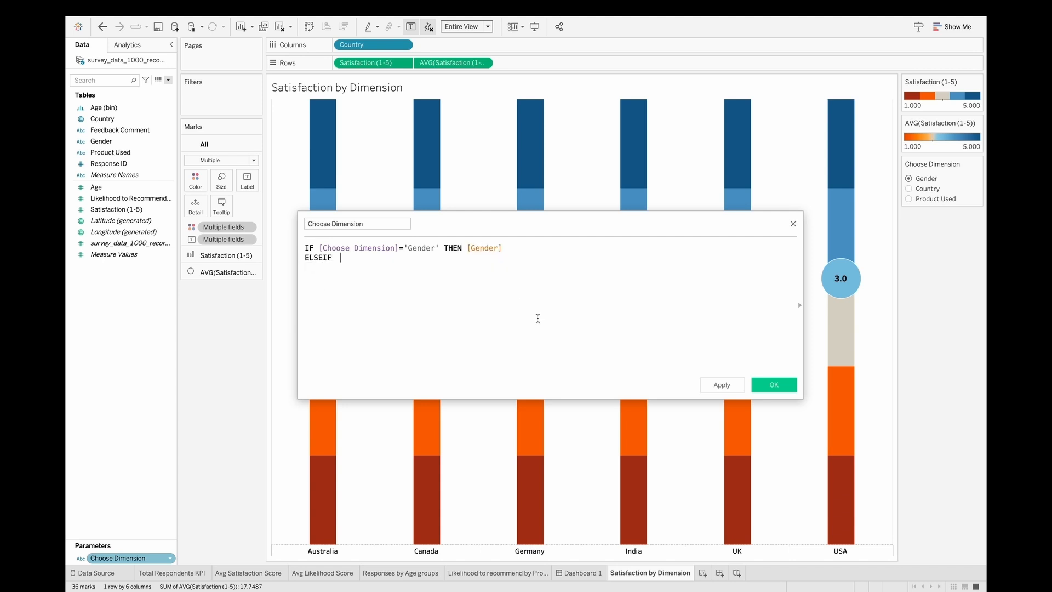
{"action": "left_click_drag", "start_coordinate": [528, 249], "coordinate": [314, 248]}
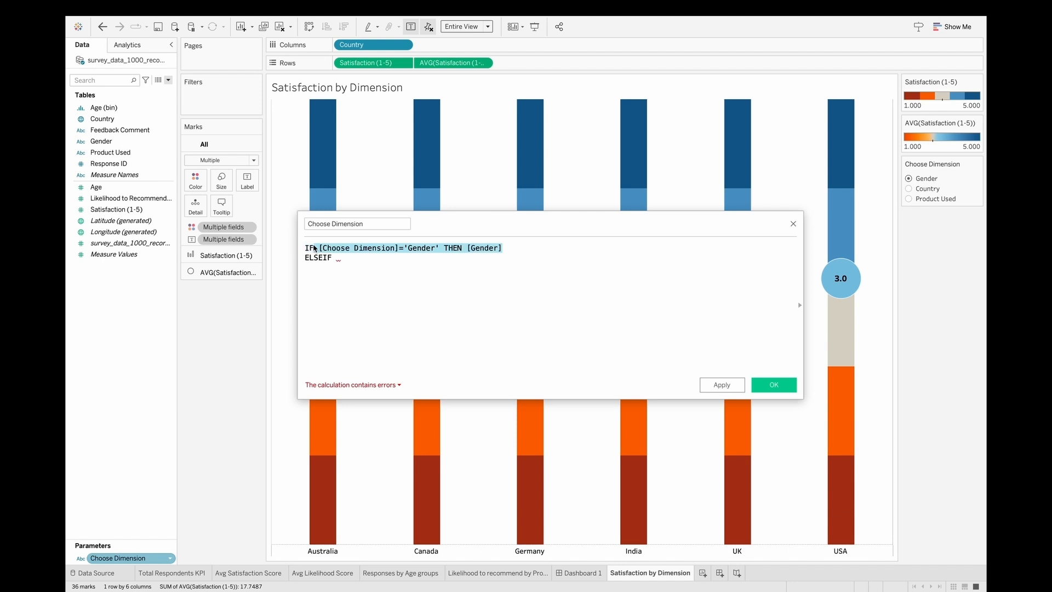
{"action": "key", "text": "ctrl+c"}
{"action": "left_click", "coordinate": [355, 258]}
{"action": "key", "text": "ctrl+v"}
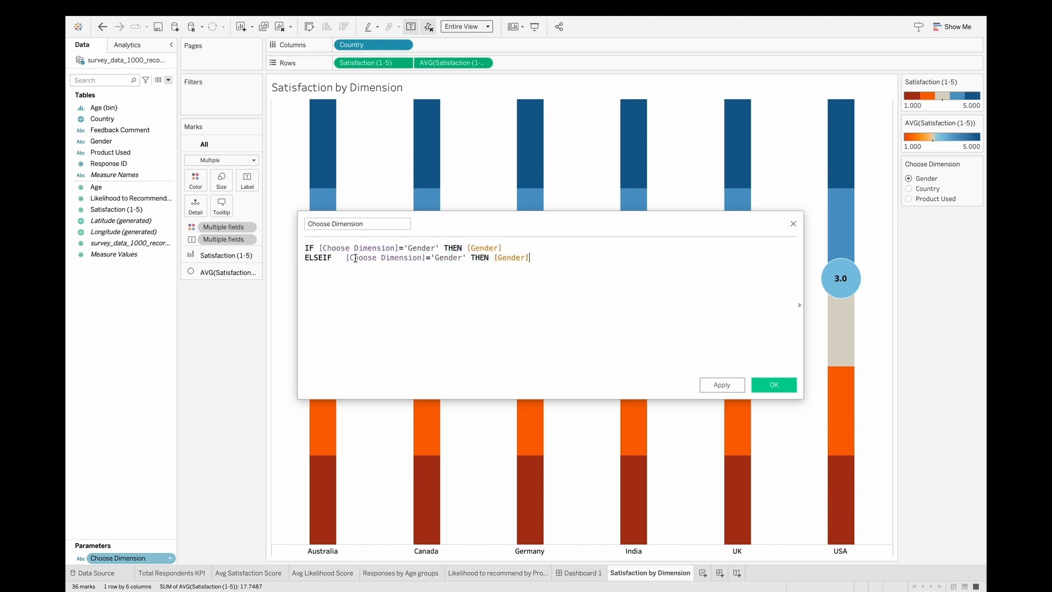
- Change the copied condition's value to 'Country' and its result to the [Country] field
{"action": "double_click", "coordinate": [448, 258]}
{"action": "type", "text": "Countey"}
{"action": "key", "text": "BackSpace"}
{"action": "key", "text": "BackSpace"}
{"action": "type", "text": "ry"}
{"action": "double_click", "coordinate": [521, 257]}
{"action": "type", "text": "Coun"}
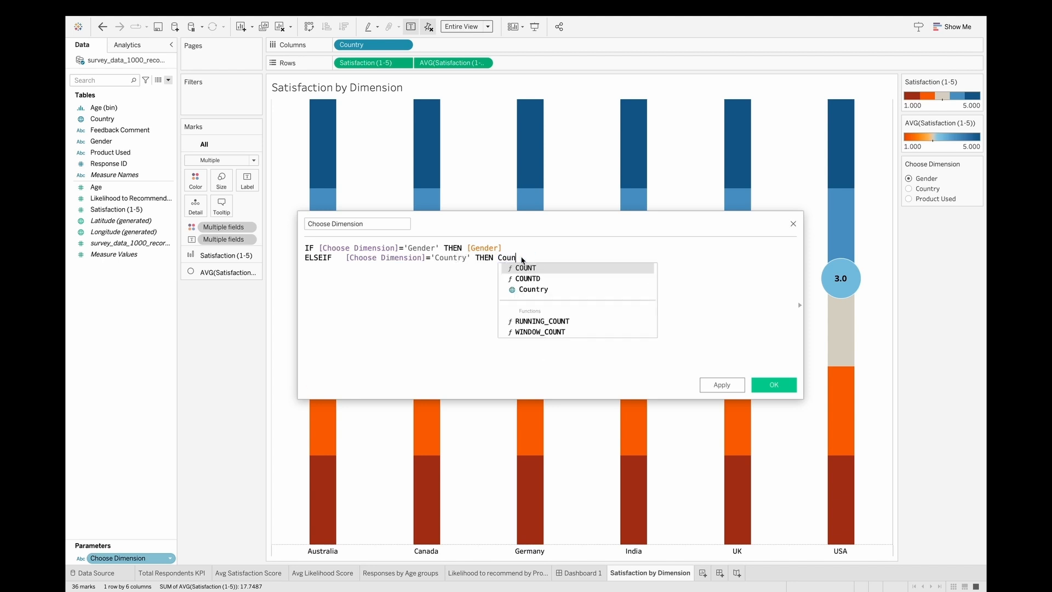
{"action": "key", "text": "Escape"}
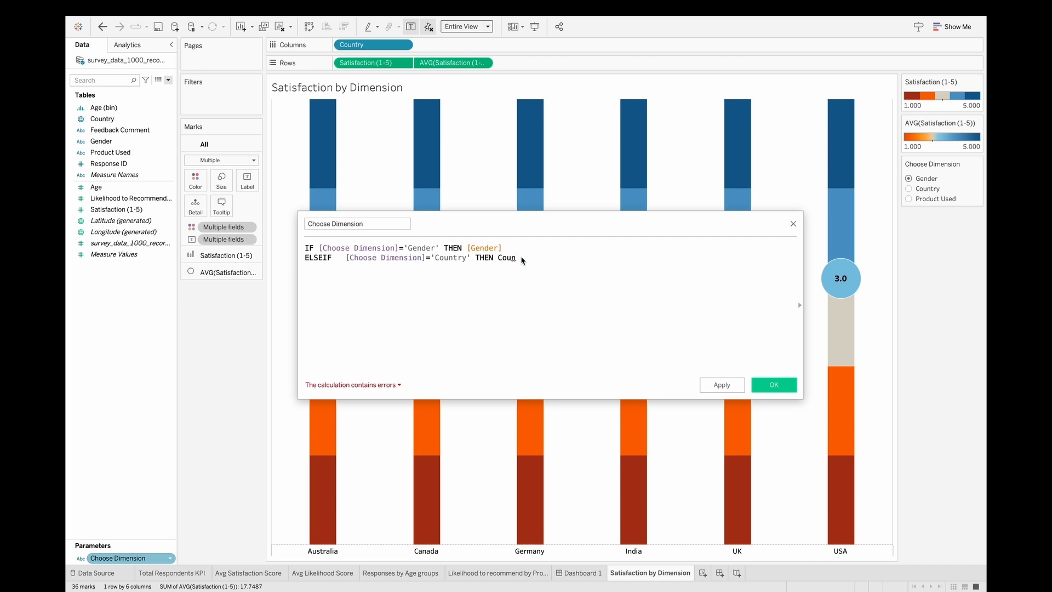
{"action": "key", "text": "BackSpace"}
{"action": "type", "text": "n"}
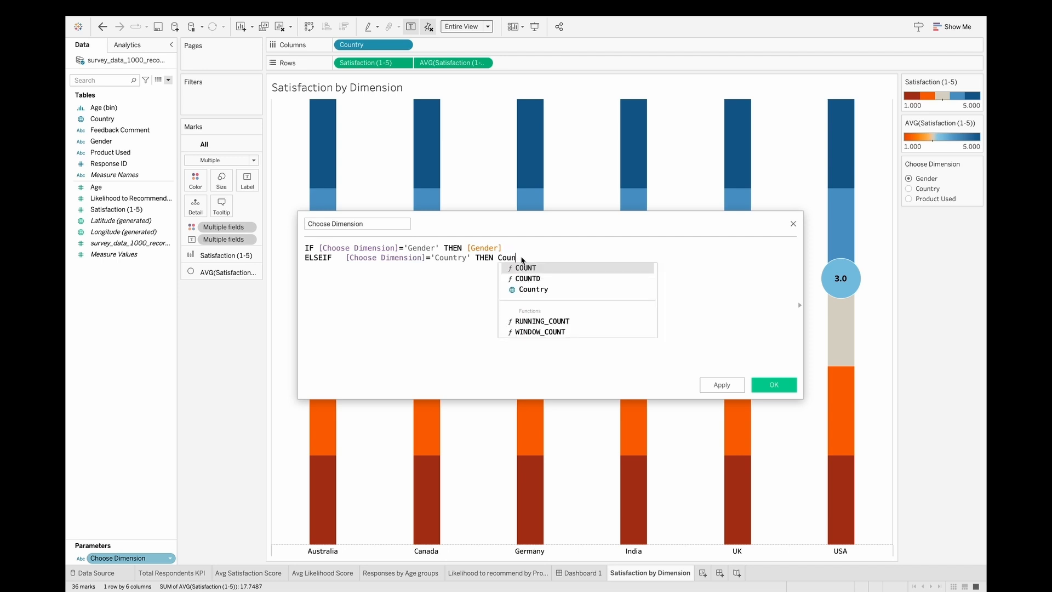
{"action": "key", "text": "Down"}
{"action": "key", "text": "Down"}
{"action": "key", "text": "Return"}
- Finish the formula with ELSE [Product Used] and END, and save the calculated field
{"action": "type", "text": "ELSE"}
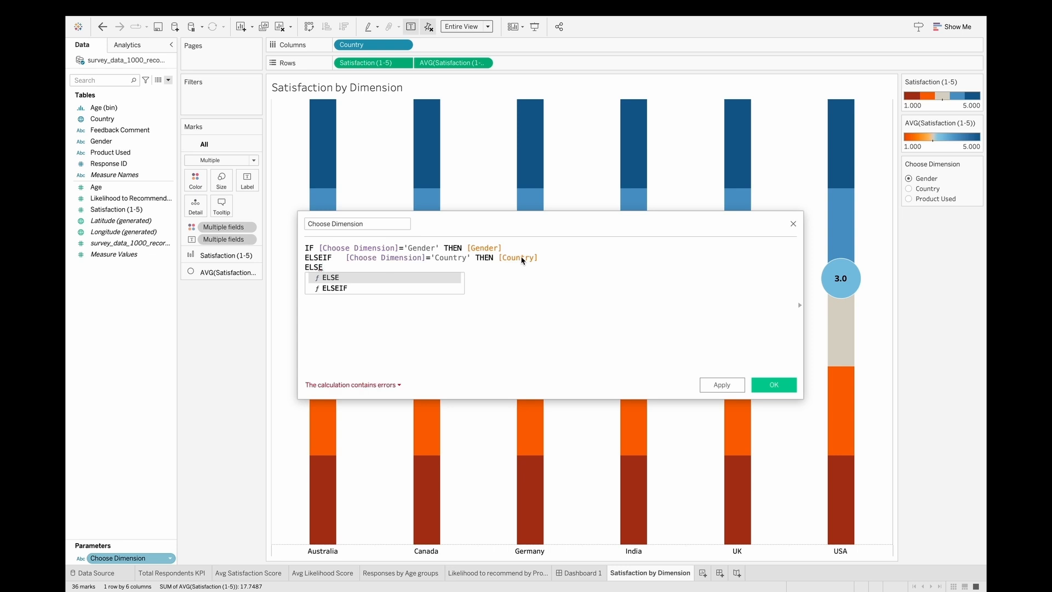
{"action": "key", "text": "Escape"}
{"action": "type", "text": "[Pro"}
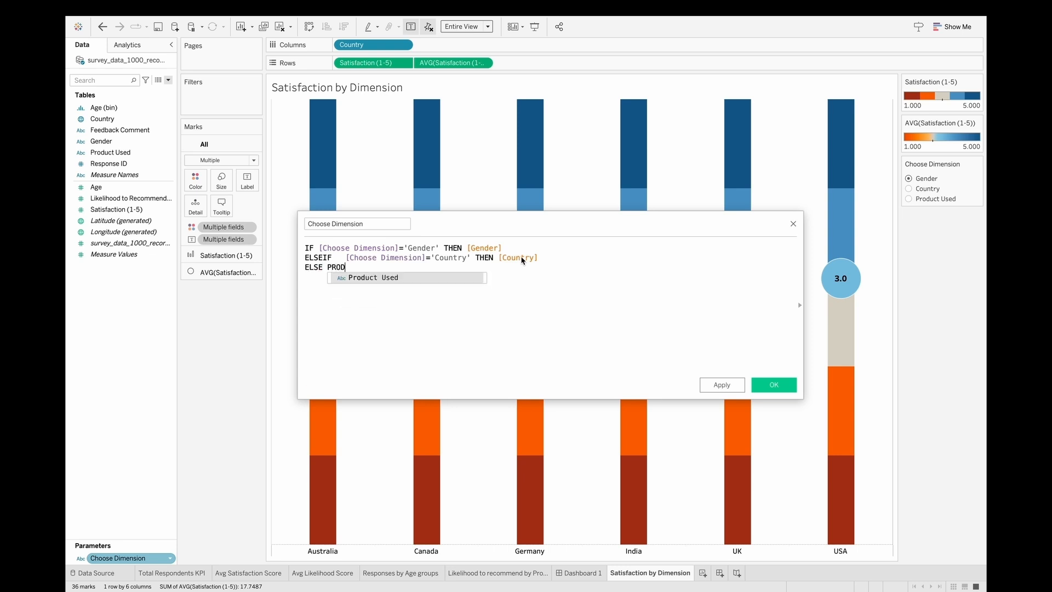
{"action": "key", "text": "Return"}
{"action": "type", "text": "END"}
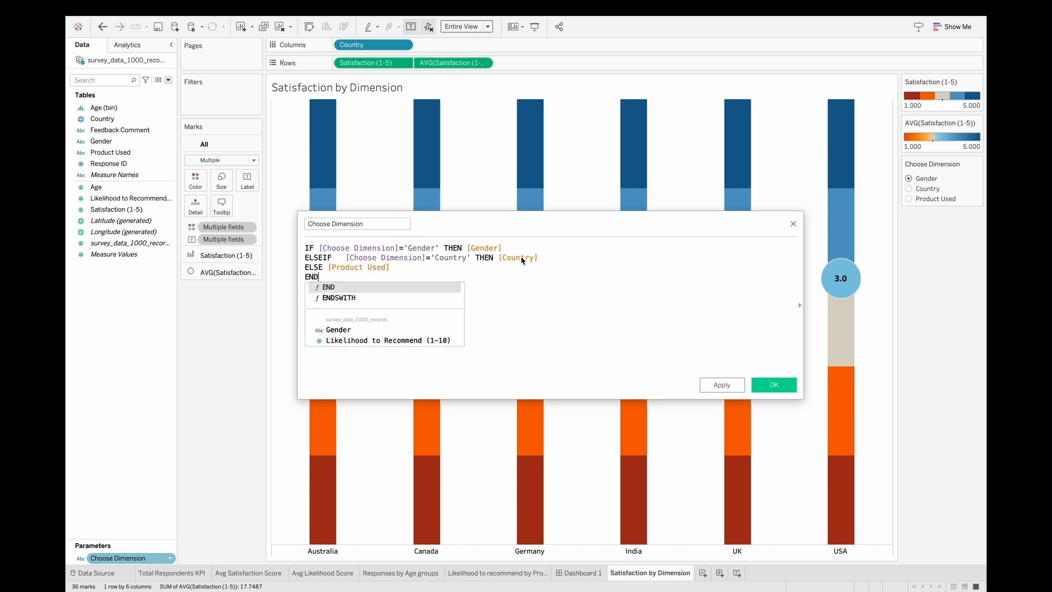
{"action": "key", "text": "Escape"}
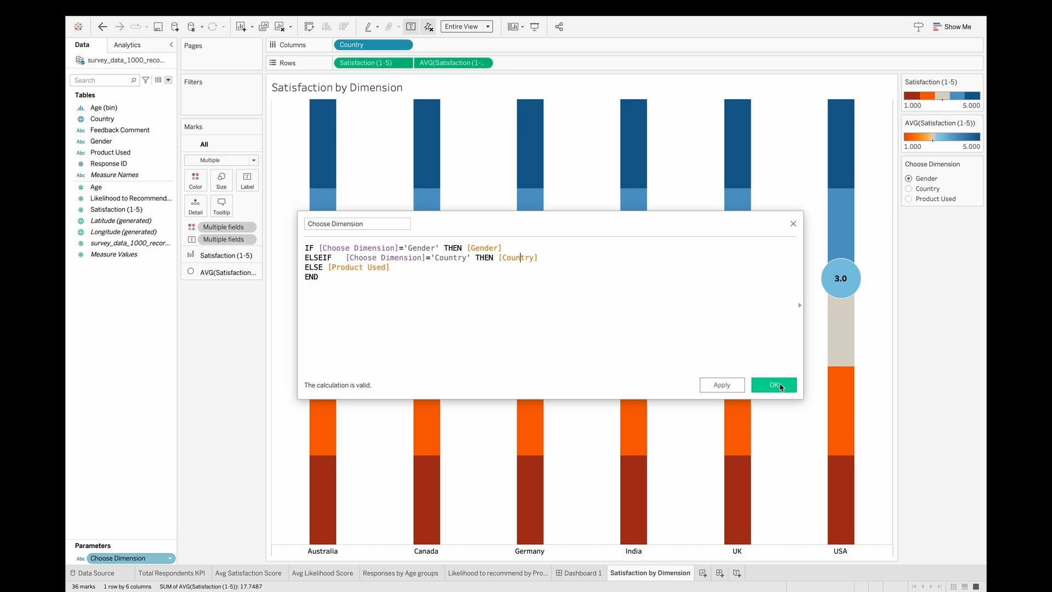
{"action": "left_click", "coordinate": [774, 385]}
- Replace Country on Columns with the Choose Dimension calculated field, and test the parameter with Country, Product Used and Gender
{"action": "left_click_drag", "start_coordinate": [162, 119], "coordinate": [387, 41]}
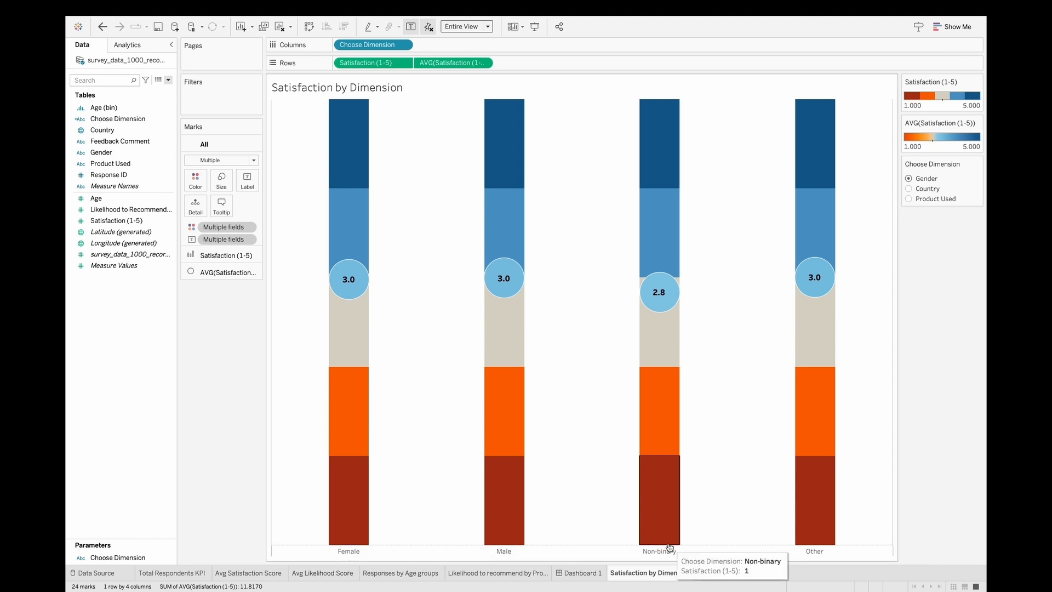
{"action": "left_click", "coordinate": [909, 189]}
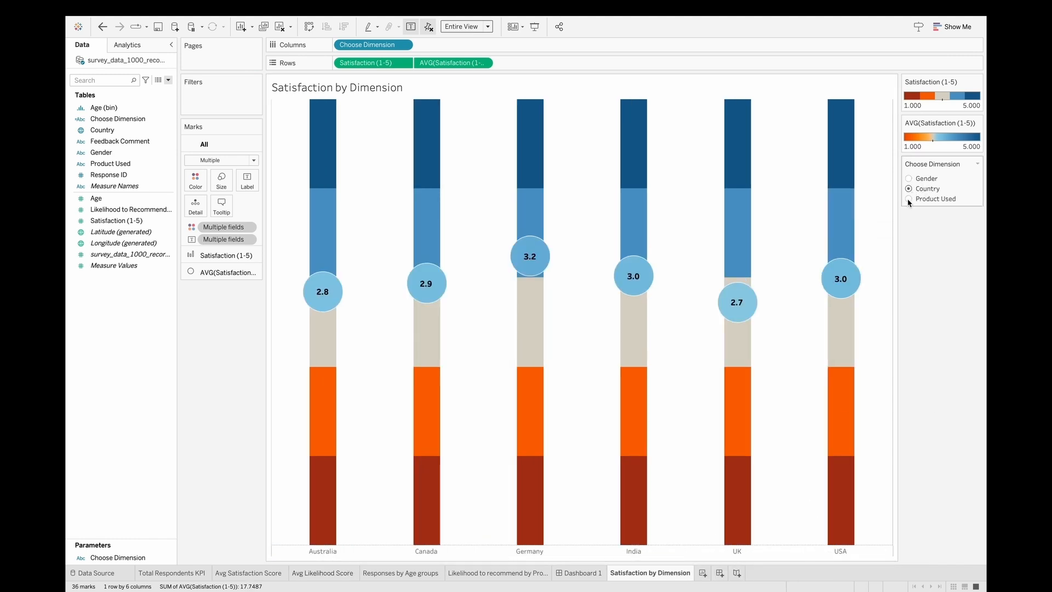
{"action": "left_click", "coordinate": [909, 200]}
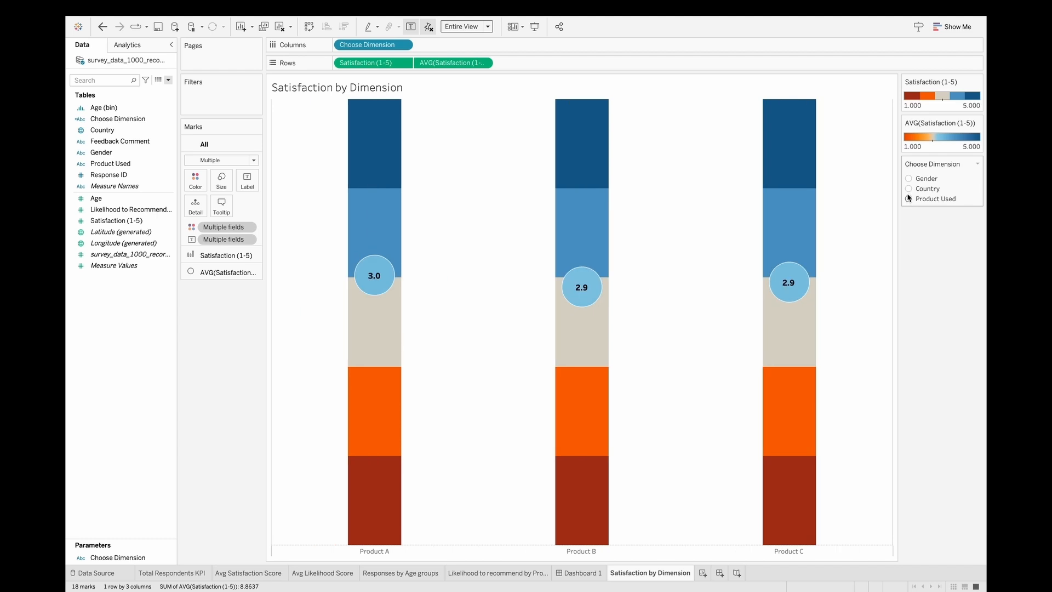
{"action": "left_click", "coordinate": [909, 189]}
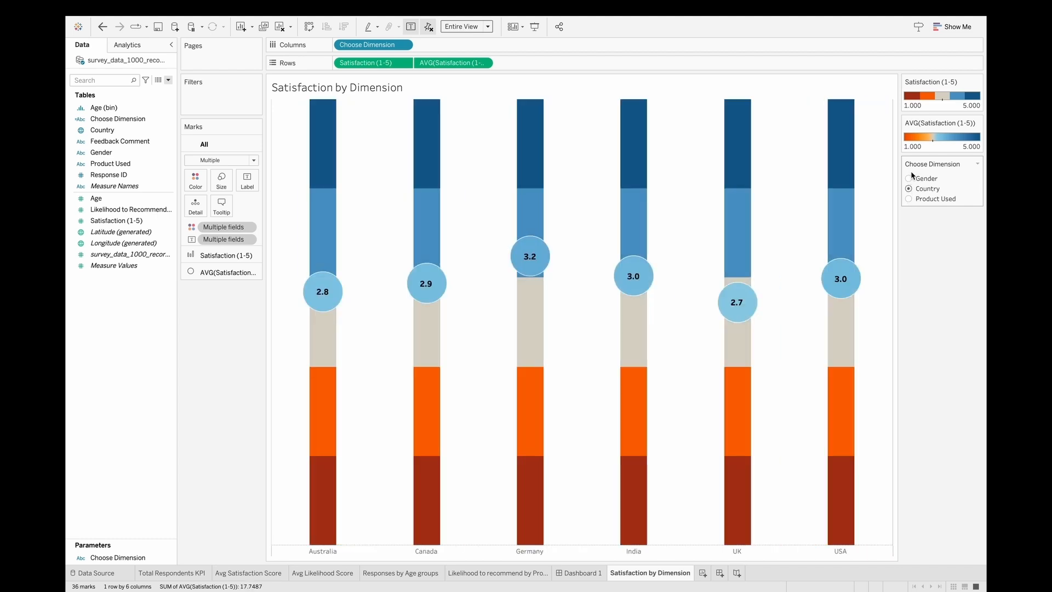
{"action": "left_click", "coordinate": [909, 178]}
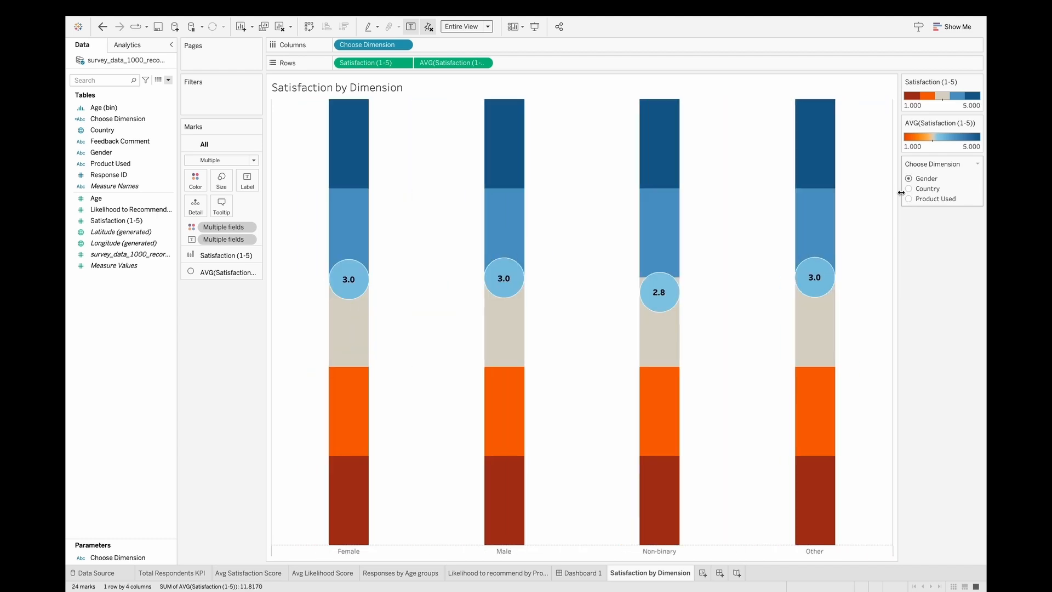
- Format the Choose Dimension header labels with a black font at size 10
{"action": "right_click", "coordinate": [351, 551]}
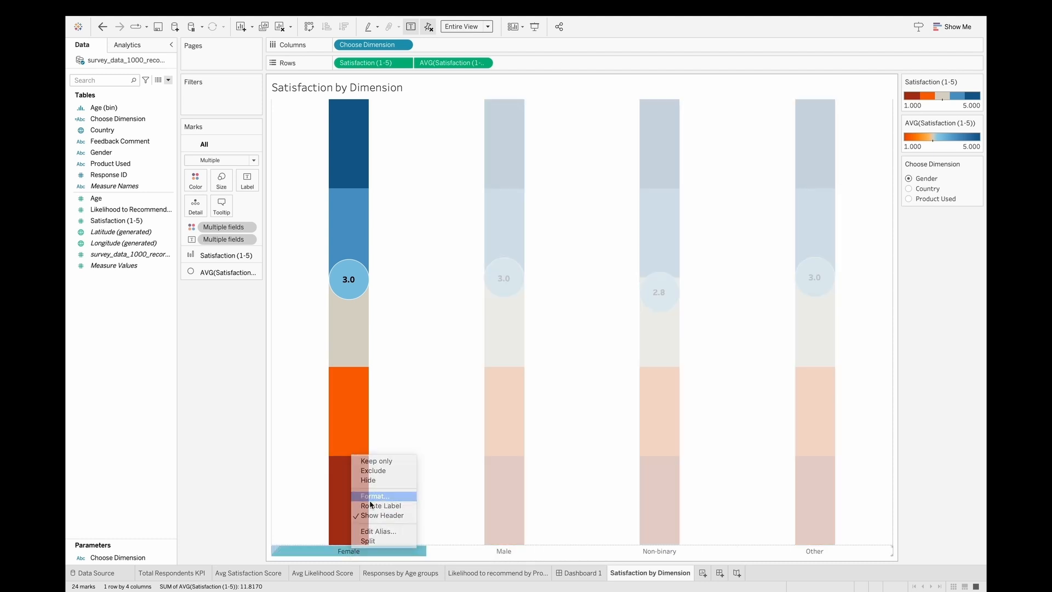
{"action": "left_click", "coordinate": [373, 497]}
{"action": "left_click", "coordinate": [138, 115]}
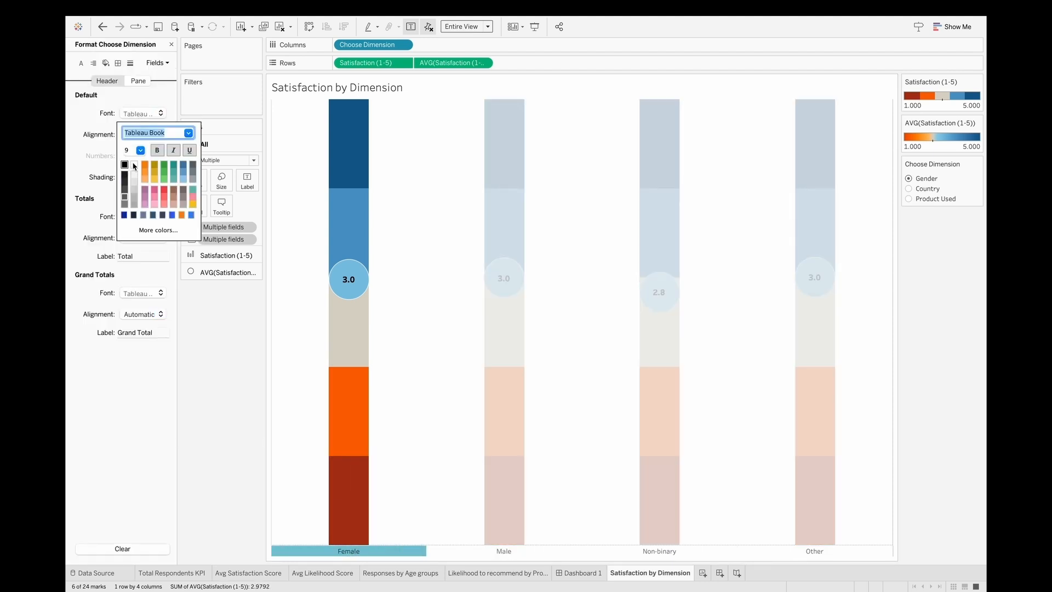
{"action": "left_click", "coordinate": [133, 151]}
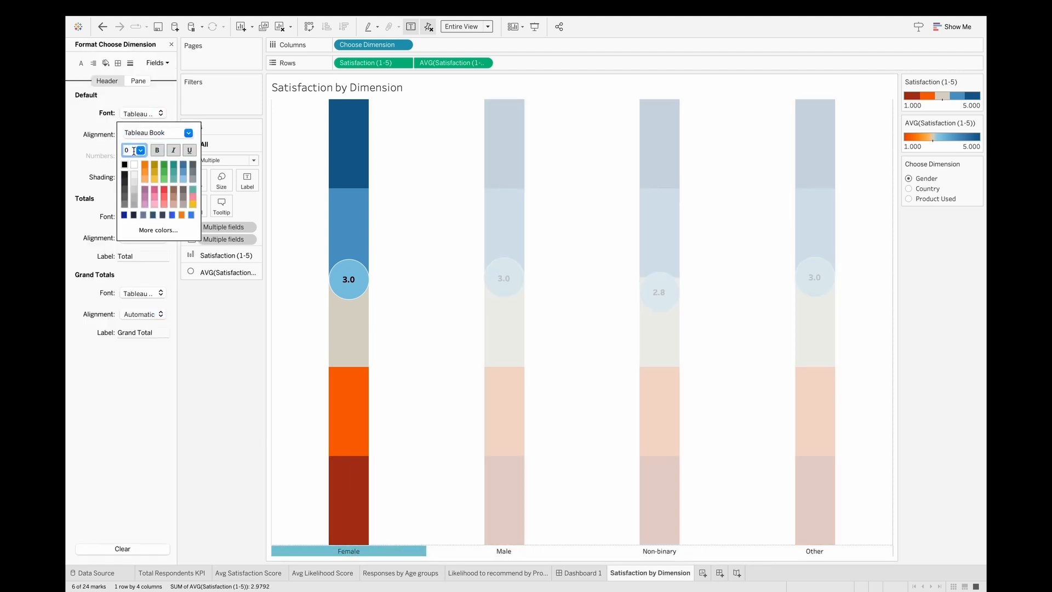
{"action": "type", "text": "10"}
{"action": "key", "text": "Return"}
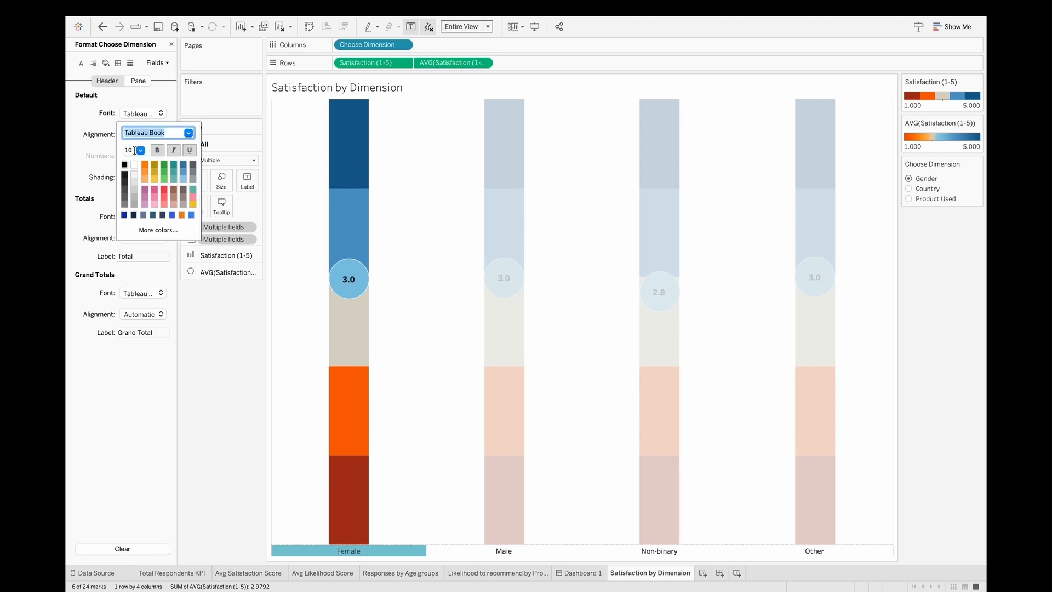
- Set the header labels' font to Tableau Regular and switch the chart's dimension to Country
{"action": "key", "text": "Return"}
{"action": "key", "text": "shift+Left"}
{"action": "key", "text": "shift+Left"}
{"action": "type", "text": "Regular"}
{"action": "key", "text": "Tab"}
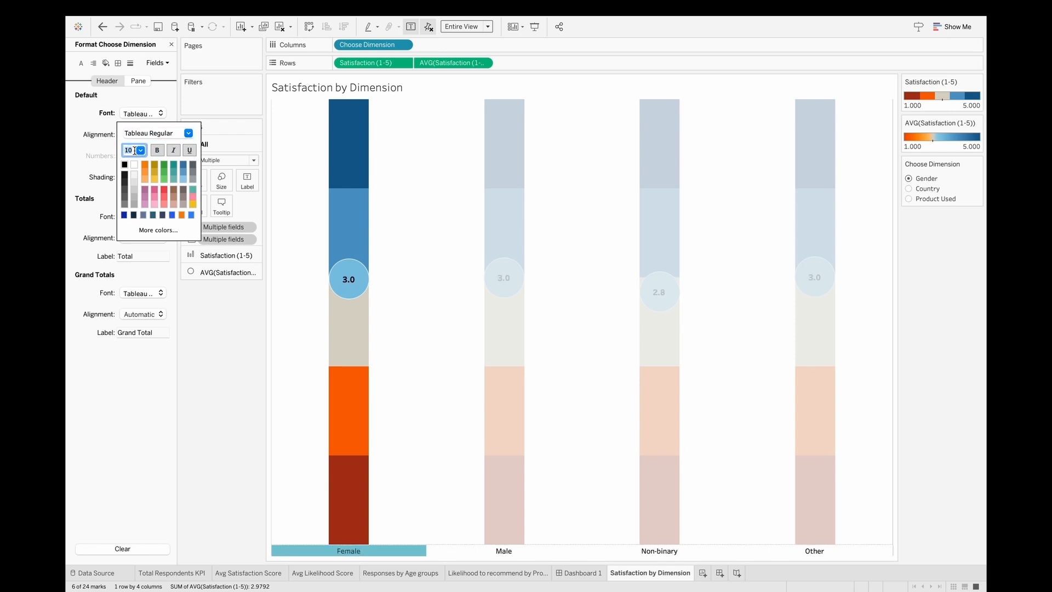
{"action": "left_click", "coordinate": [239, 396]}
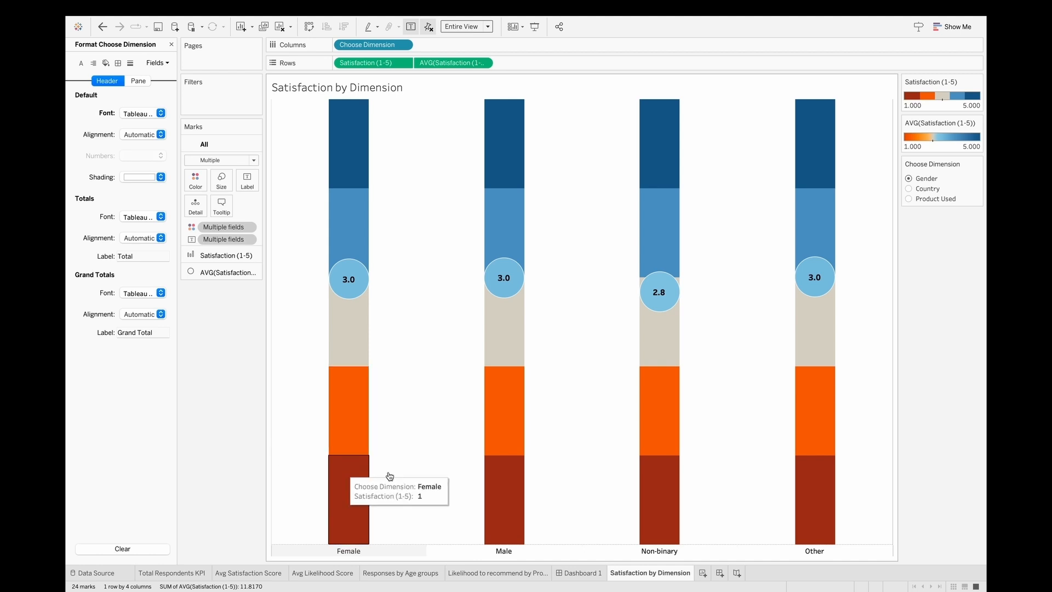
{"action": "left_click", "coordinate": [914, 190]}
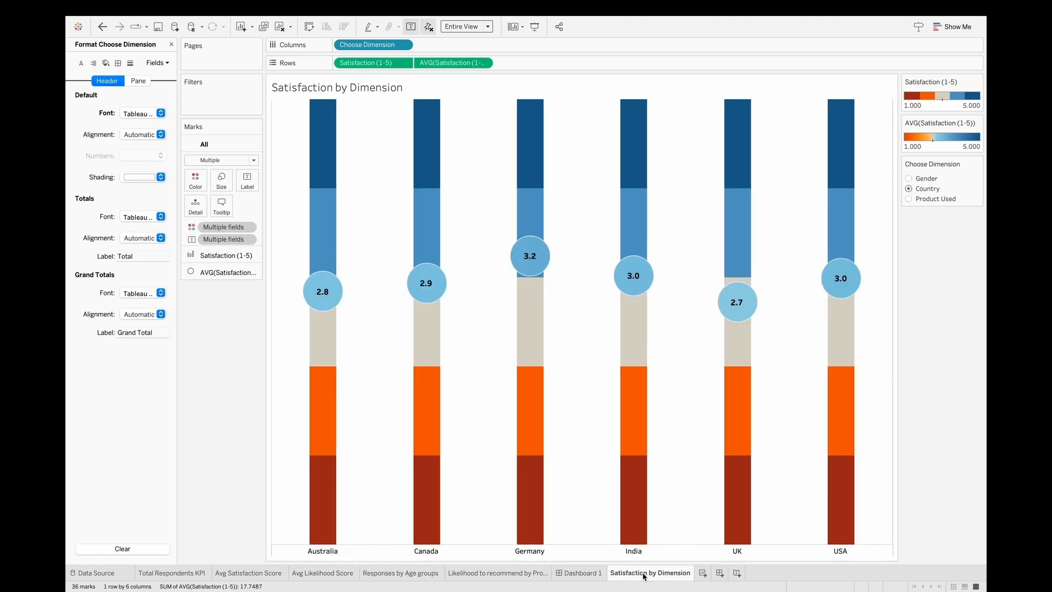
- Add a new worksheet and name it Comments
{"action": "left_click", "coordinate": [703, 573]}
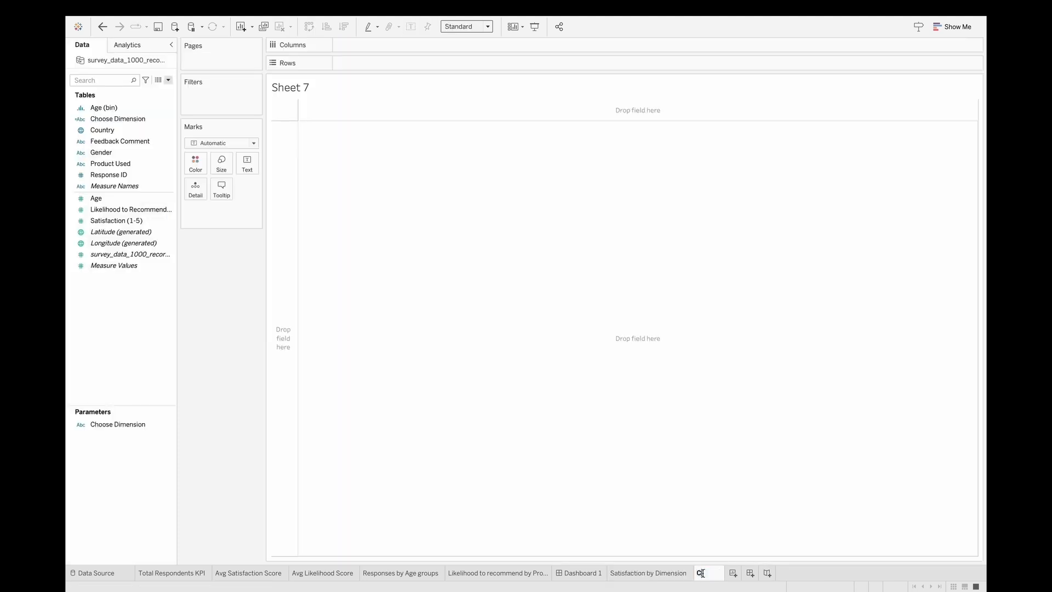
{"action": "left_click", "coordinate": [702, 573]}
{"action": "type", "text": "Comments"}
{"action": "key", "text": "Return"}
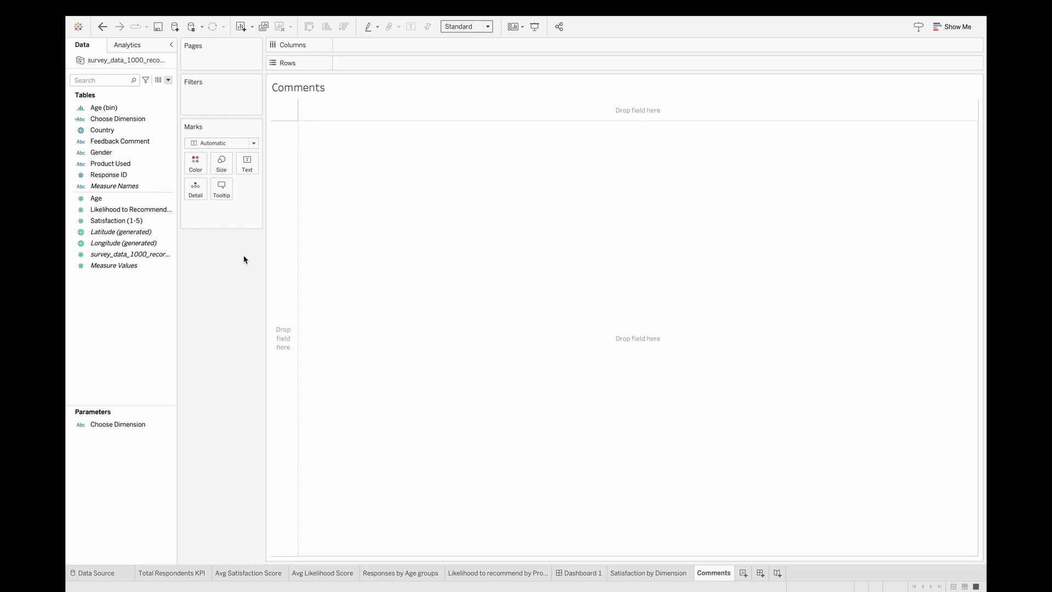
- List Feedback Comment as text with one row per comment, widening the text column and hiding the row header
{"action": "left_click_drag", "start_coordinate": [153, 141], "coordinate": [248, 160]}
{"action": "left_click_drag", "start_coordinate": [241, 205], "coordinate": [346, 64]}
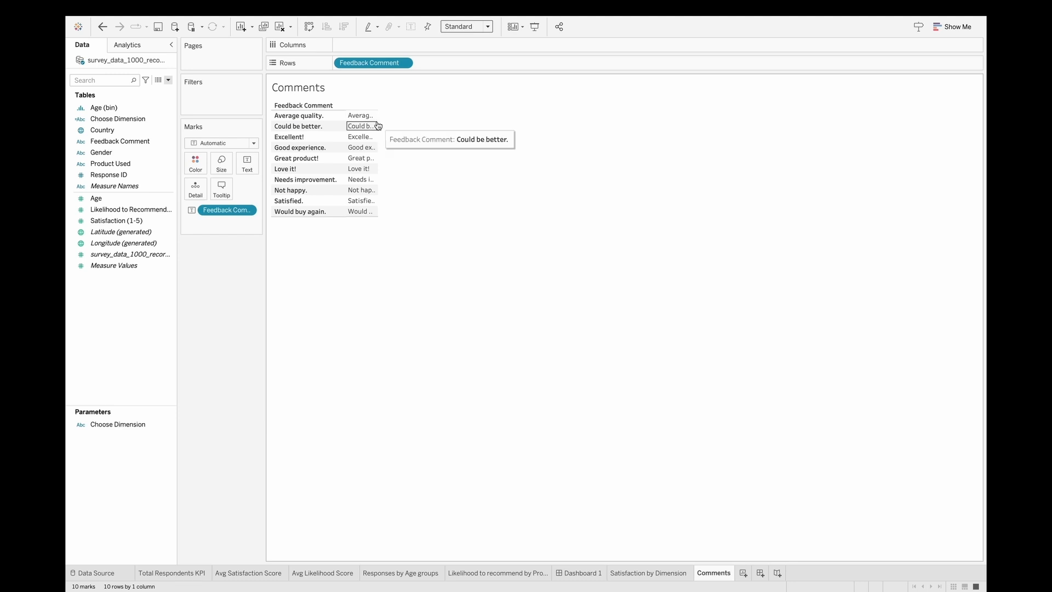
{"action": "left_click_drag", "start_coordinate": [378, 126], "coordinate": [472, 127]}
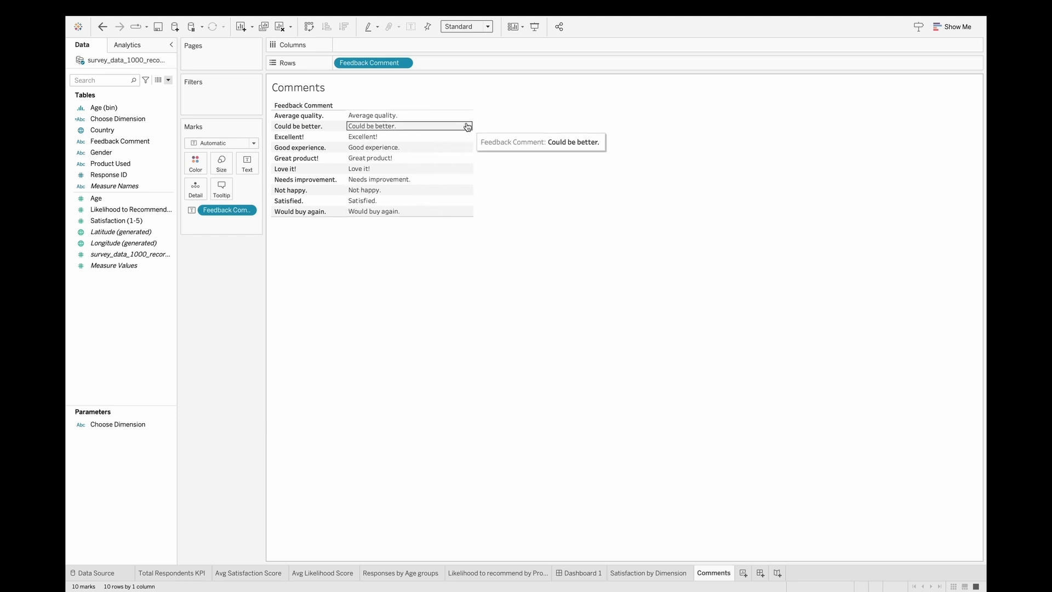
{"action": "right_click", "coordinate": [379, 63]}
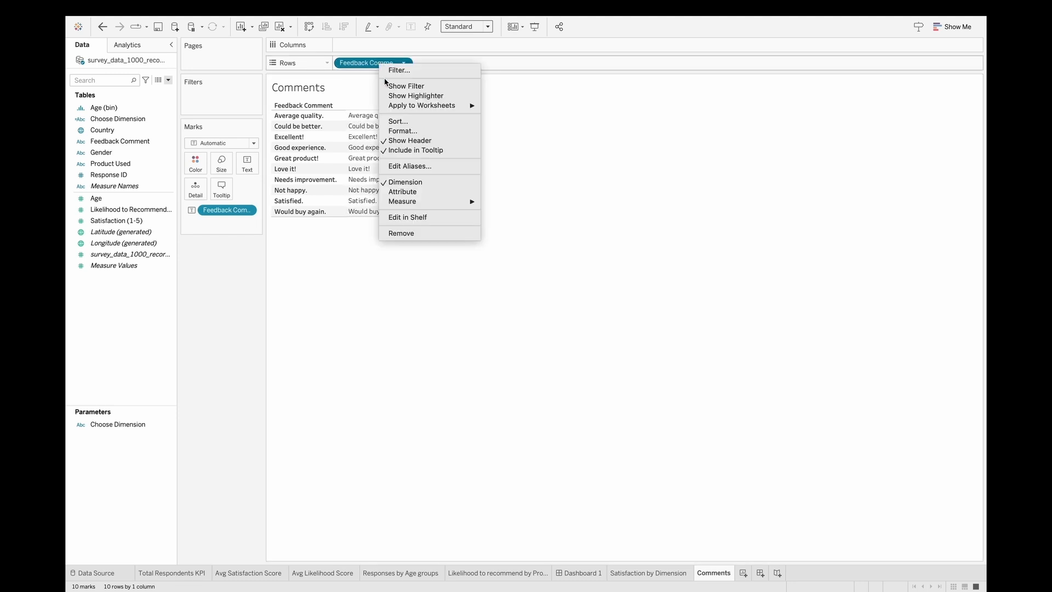
{"action": "left_click", "coordinate": [421, 140]}
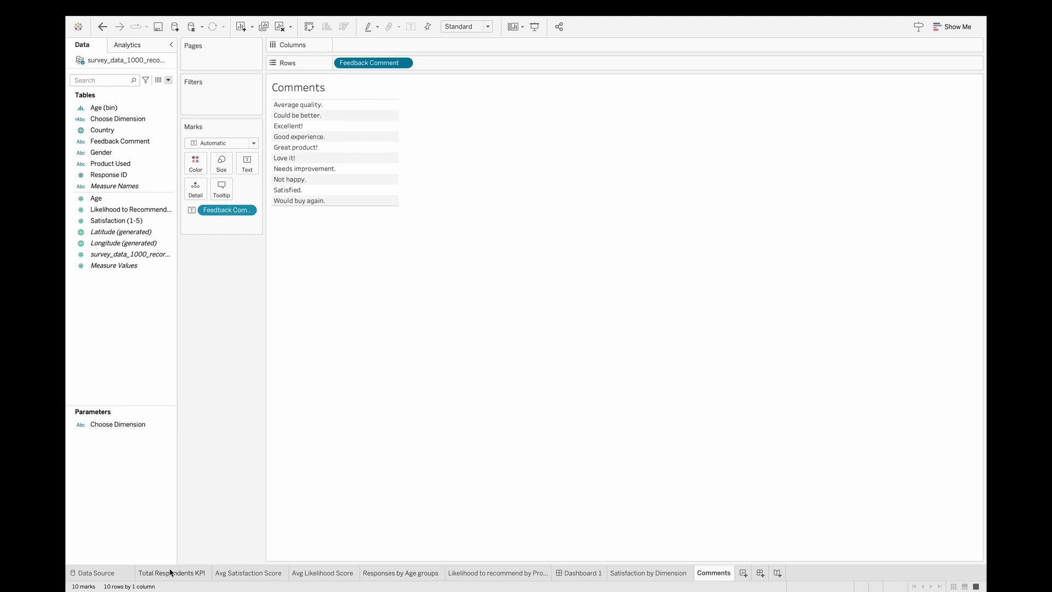
- Rename Dashboard 1 as Survey Dashboard
{"action": "left_click", "coordinate": [576, 575]}
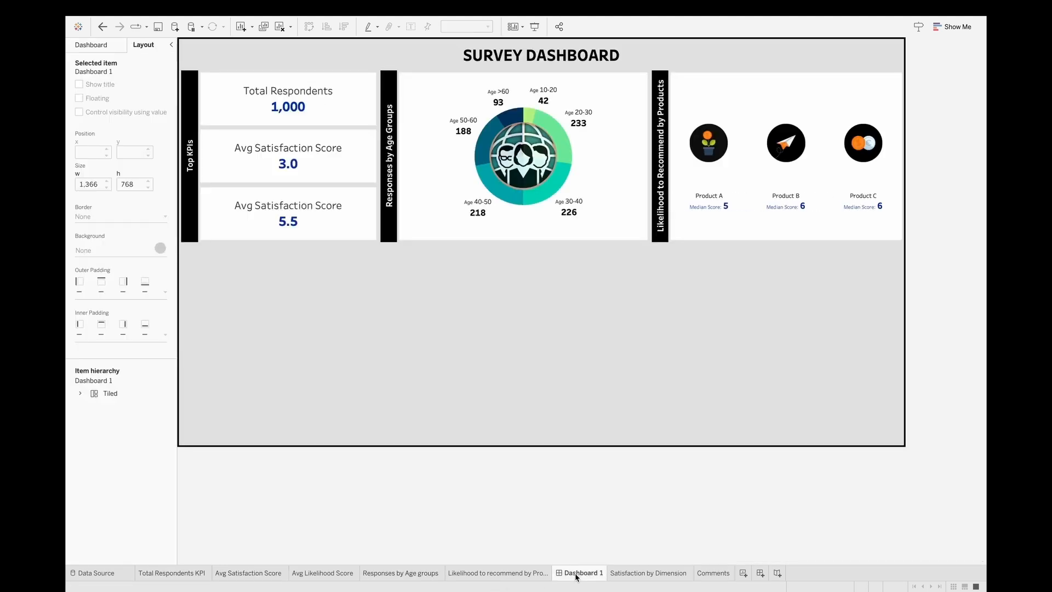
{"action": "double_click", "coordinate": [570, 572]}
{"action": "type", "text": "Survey"}
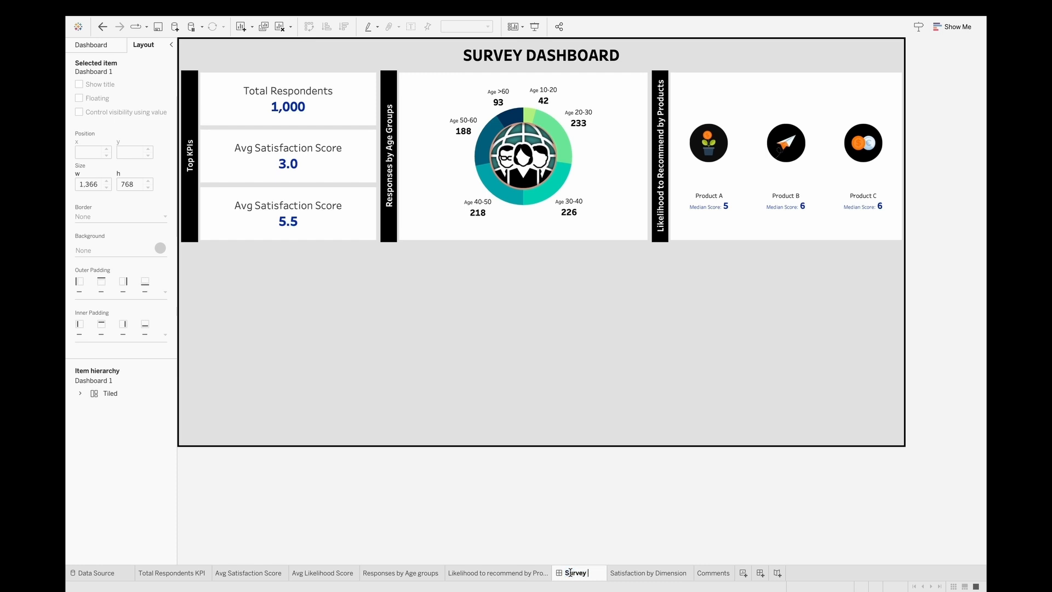
{"action": "type", "text": " Dashboard"}
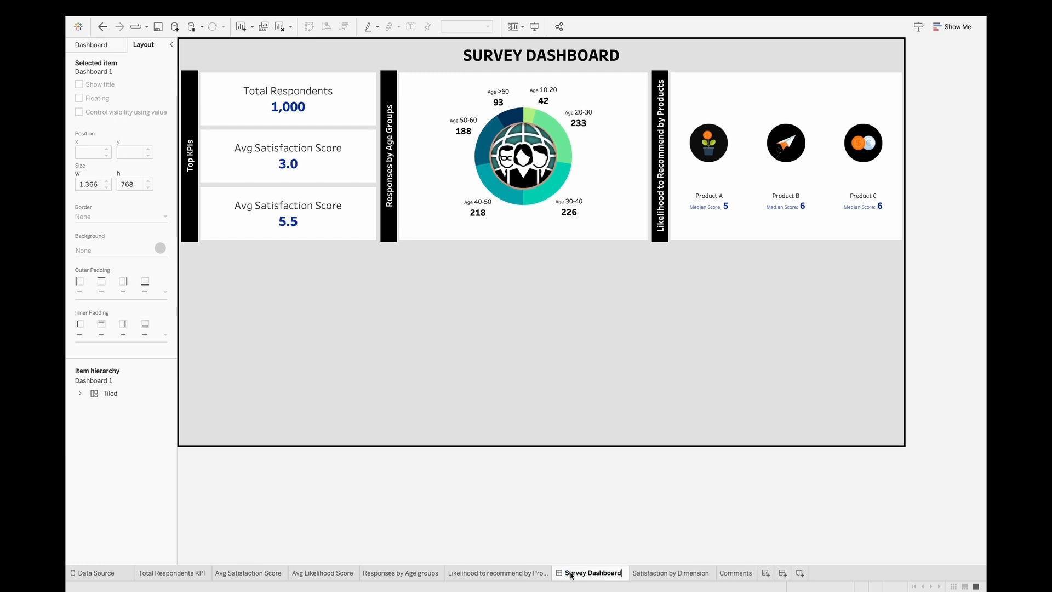
- Add a horizontal container to the dashboard beneath the row of KPI, age group and product charts
{"action": "key", "text": "Return"}
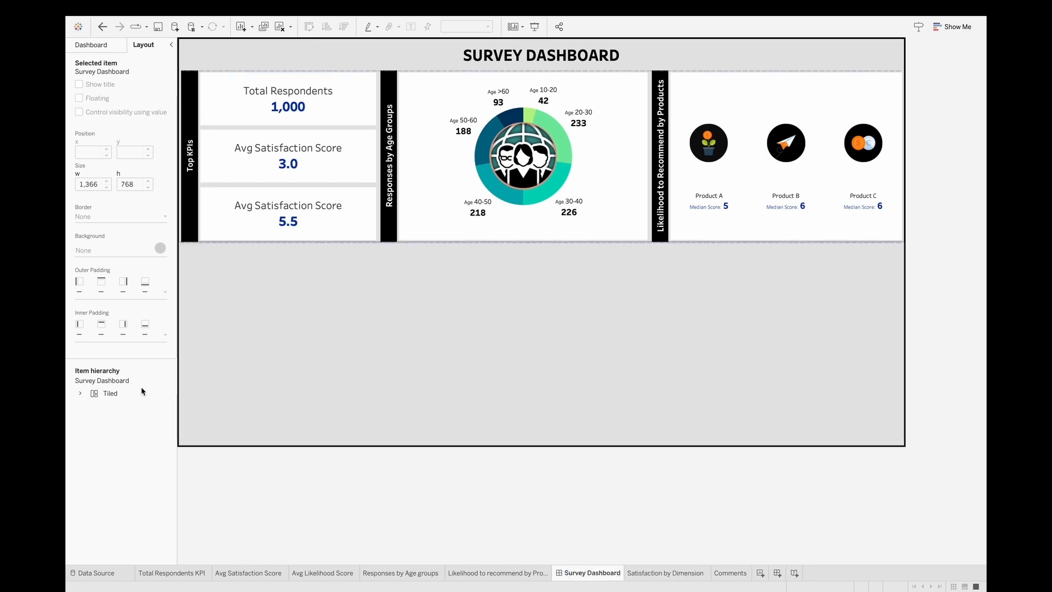
{"action": "left_click", "coordinate": [101, 44]}
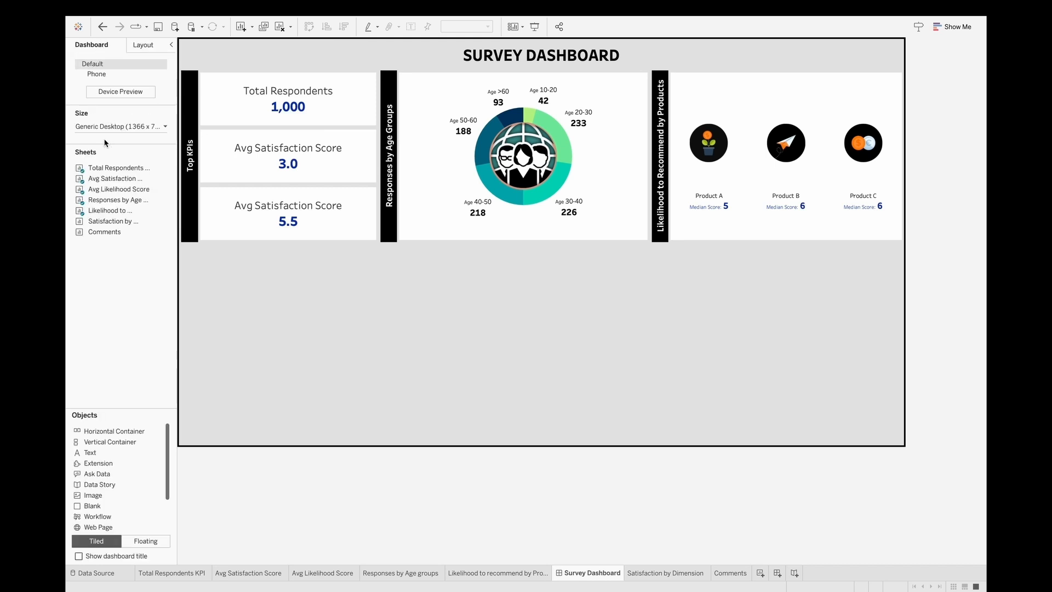
{"action": "left_click_drag", "start_coordinate": [109, 221], "coordinate": [94, 298]}
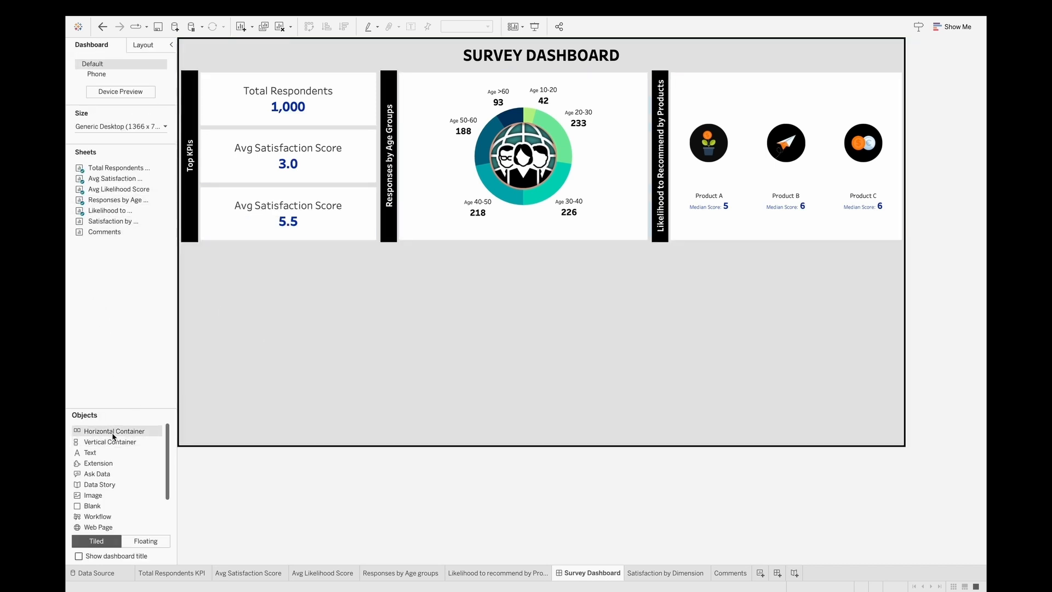
{"action": "left_click_drag", "start_coordinate": [111, 432], "coordinate": [342, 335]}
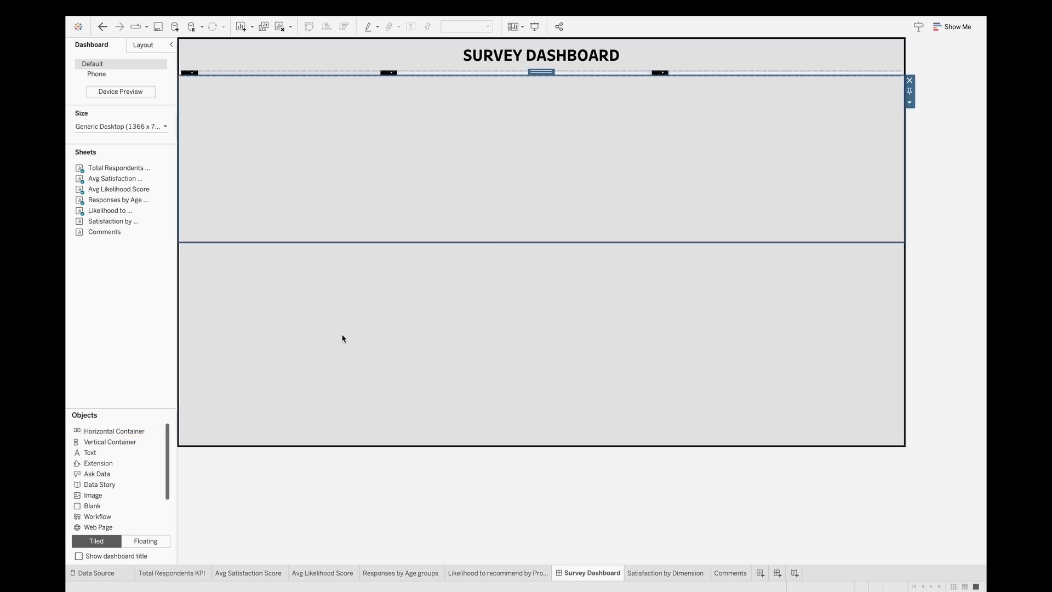
- Delete the old empty container in the lower half and restore the top chart row to roughly the dashboard's upper half
{"action": "left_click", "coordinate": [306, 339]}
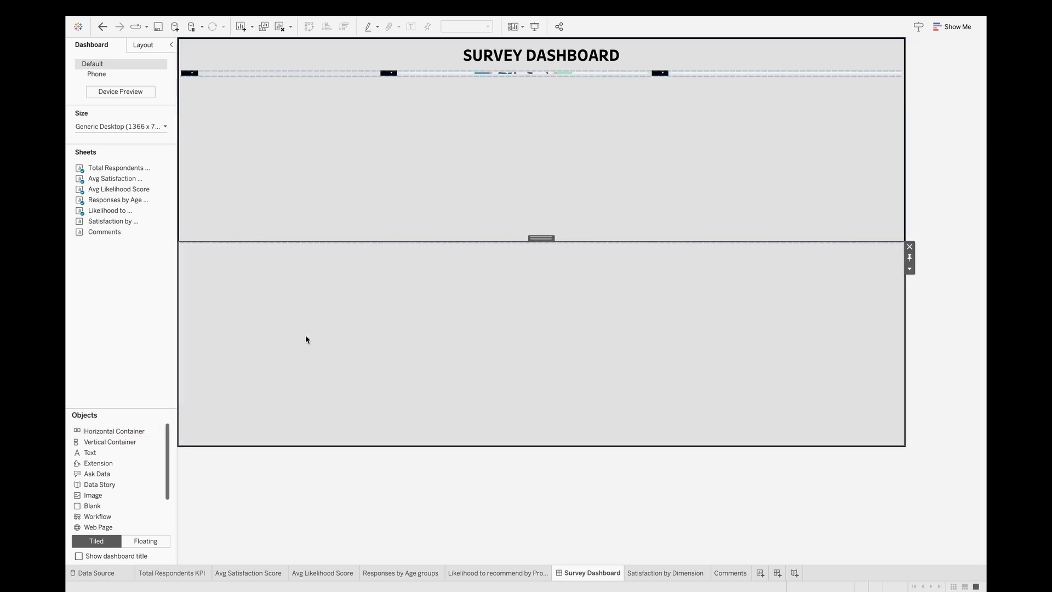
{"action": "left_click", "coordinate": [910, 248]}
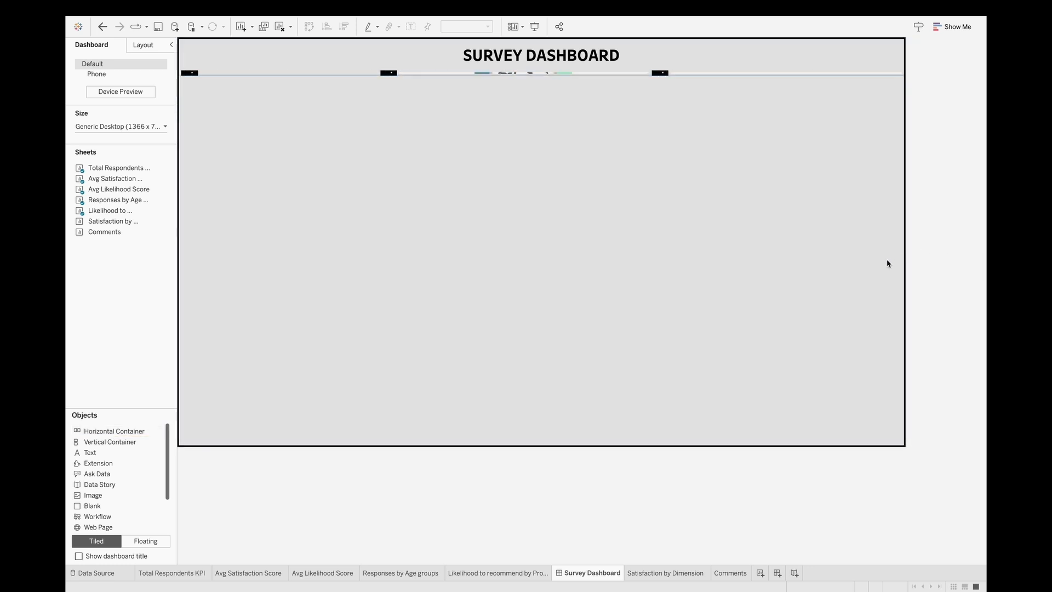
{"action": "left_click", "coordinate": [586, 144]}
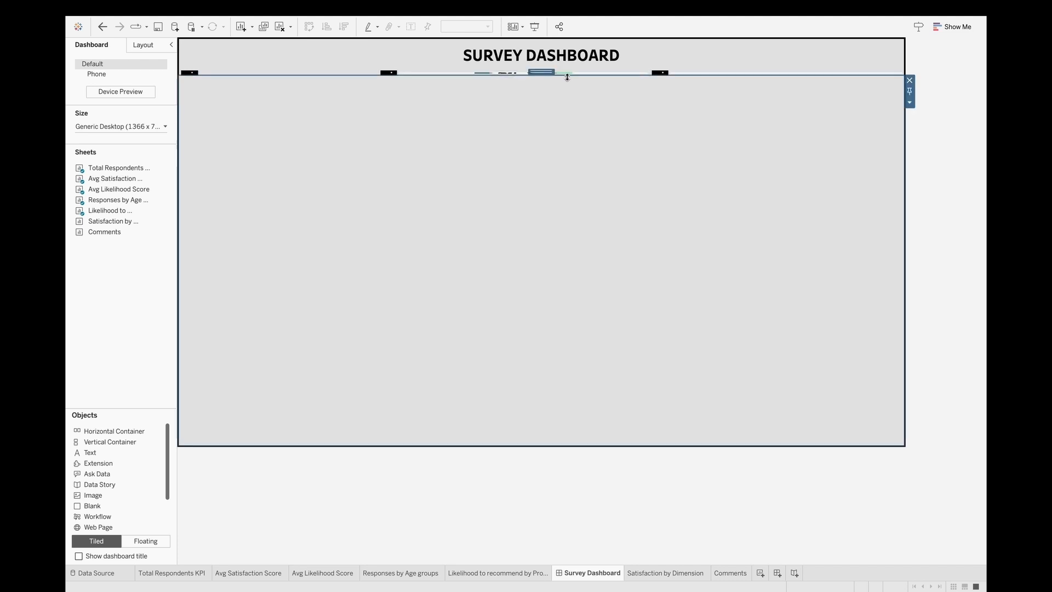
{"action": "left_click_drag", "start_coordinate": [567, 77], "coordinate": [530, 249]}
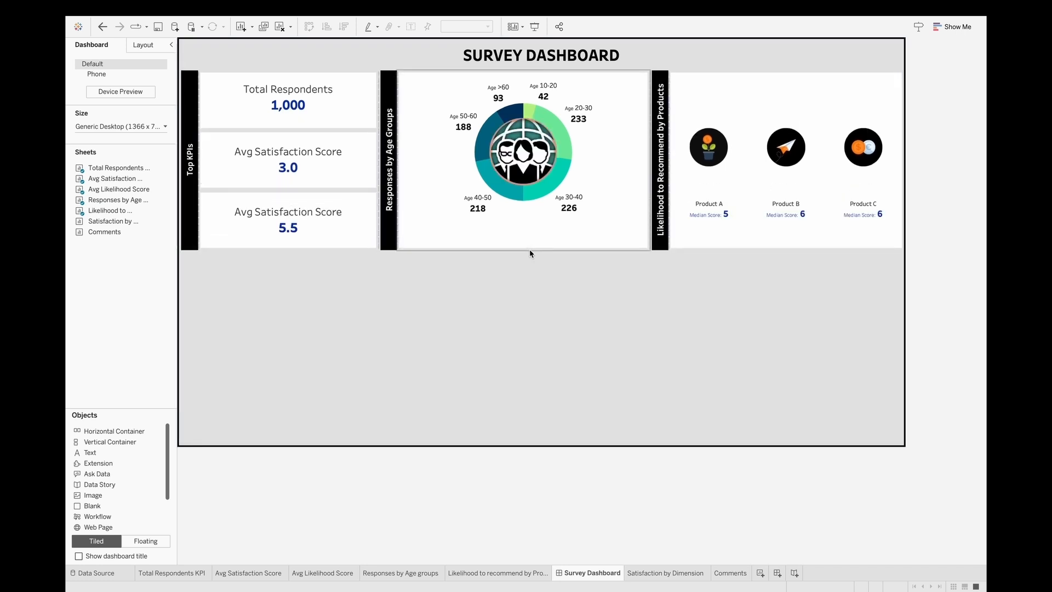
- Place the Satisfaction by Dimension sheet in the lower container and the Comments sheet beside it
{"action": "left_click_drag", "start_coordinate": [103, 225], "coordinate": [332, 324]}
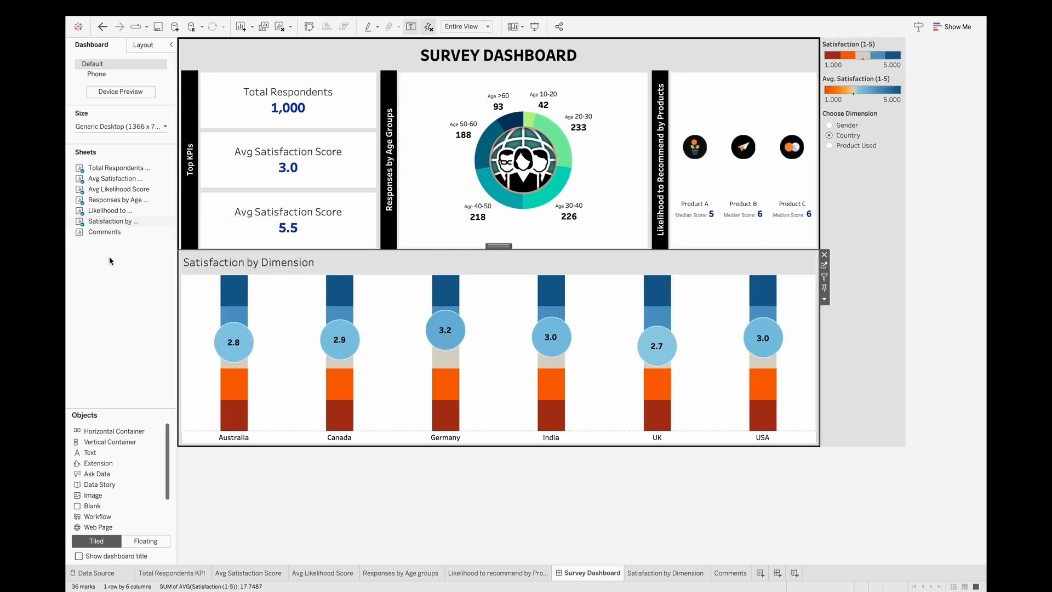
{"action": "left_click_drag", "start_coordinate": [104, 232], "coordinate": [679, 373]}
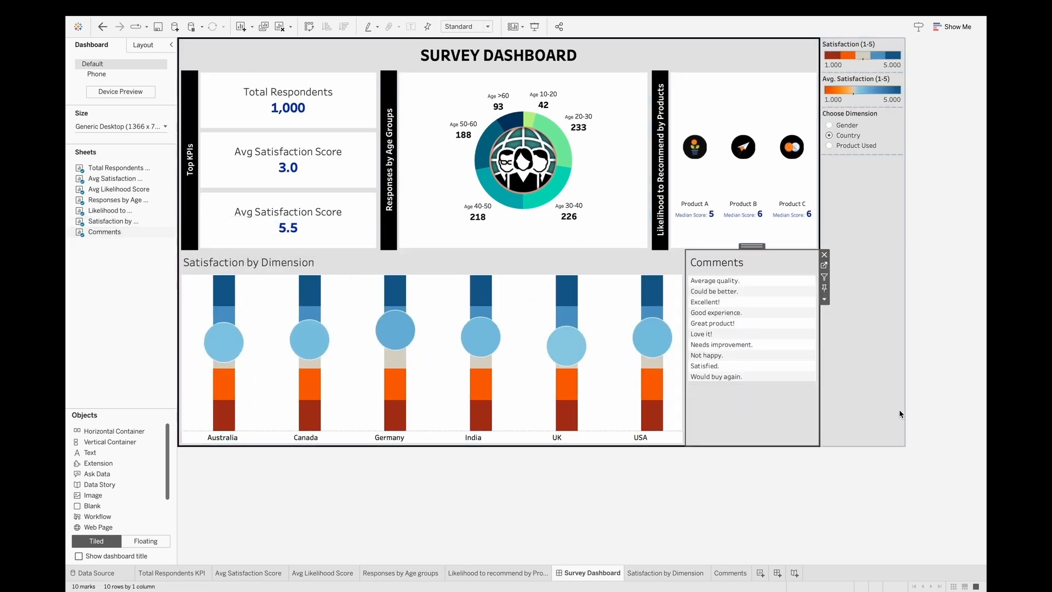
{"action": "left_click", "coordinate": [873, 407]}
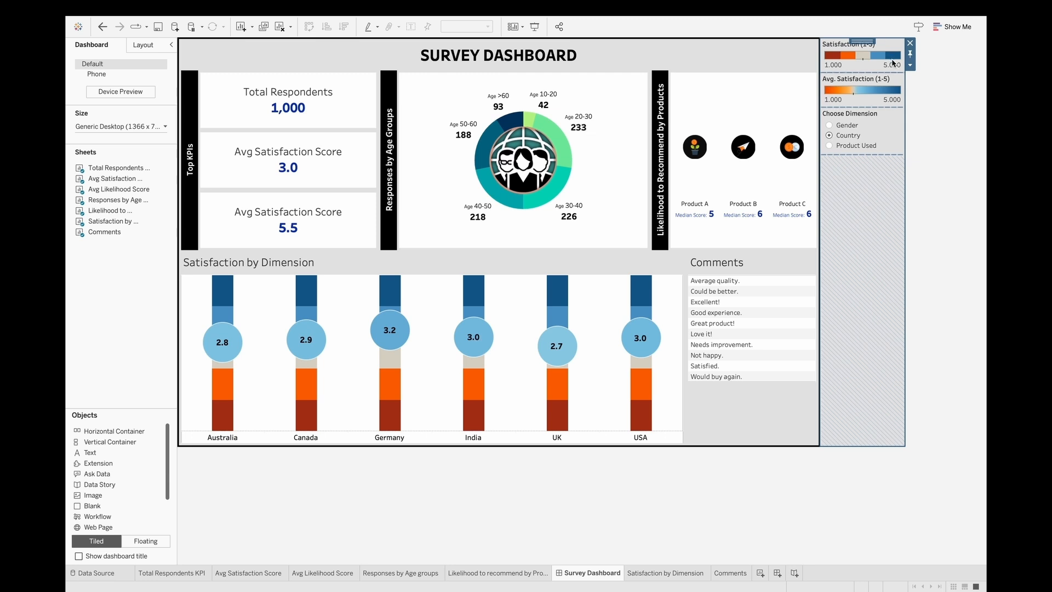
- Float the Satisfaction (1-5) legend and Choose Dimension control over the chart, and delete the side container holding the Avg. Satisfaction (1-5) legend
{"action": "left_click", "coordinate": [873, 68]}
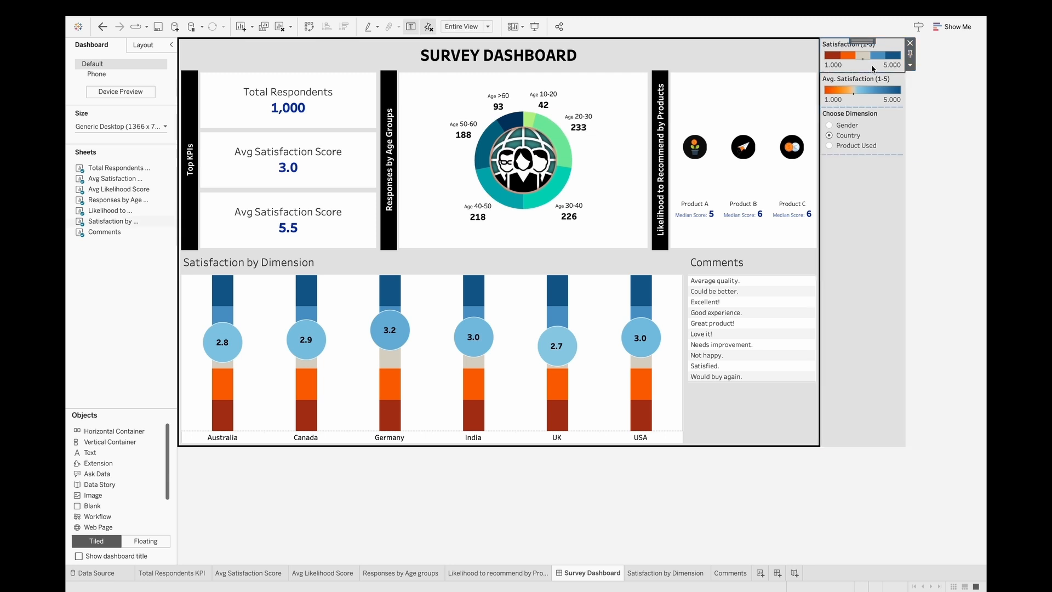
{"action": "left_click_drag", "start_coordinate": [865, 41], "coordinate": [618, 254]}
{"action": "left_click", "coordinate": [859, 278]}
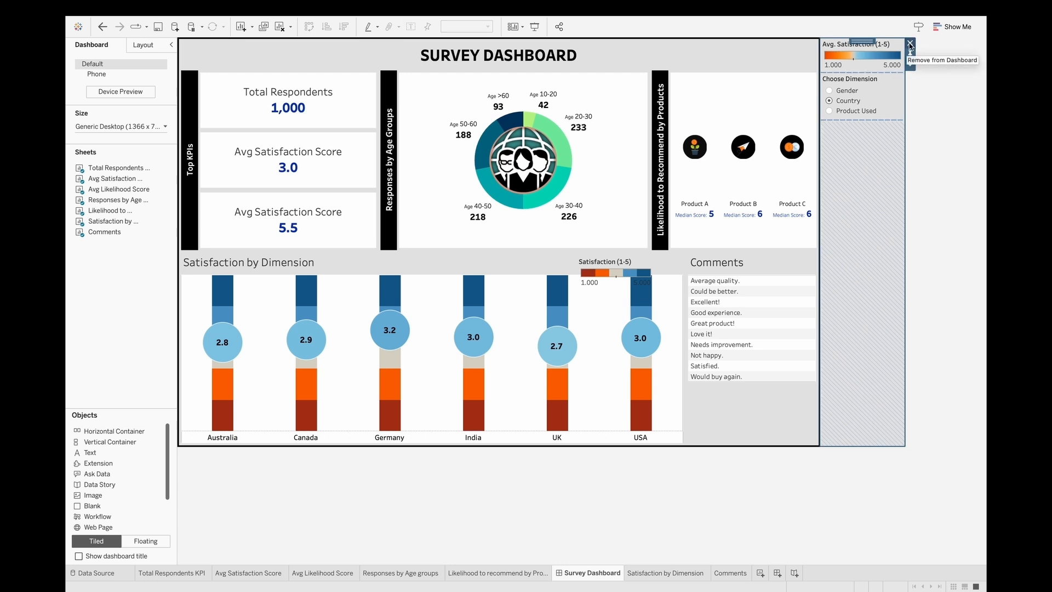
{"action": "left_click", "coordinate": [871, 81]}
{"action": "left_click_drag", "start_coordinate": [862, 67], "coordinate": [499, 252]}
{"action": "left_click", "coordinate": [882, 207]}
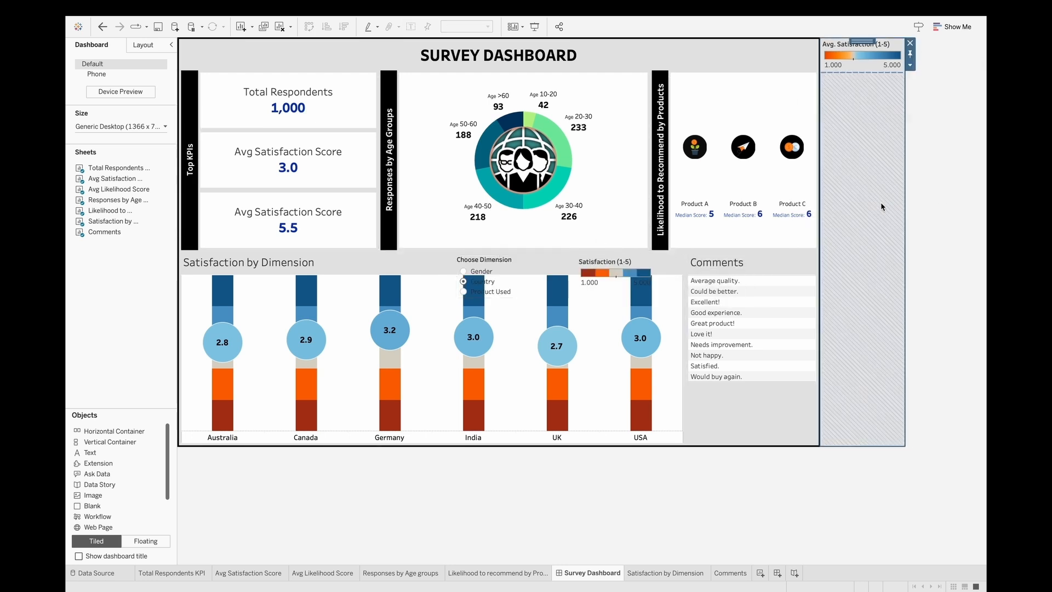
{"action": "left_click", "coordinate": [910, 43]}
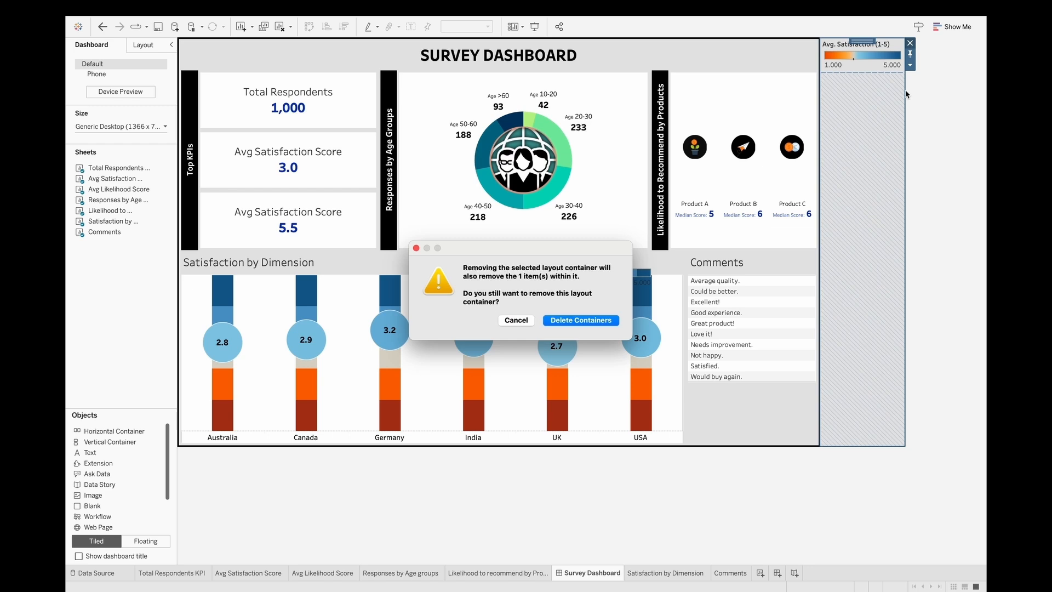
{"action": "left_click", "coordinate": [573, 320]}
- Change the Choose Dimension control to a compact list without a title, shrink it and move it closer to the Satisfaction legend
{"action": "left_click", "coordinate": [498, 264]}
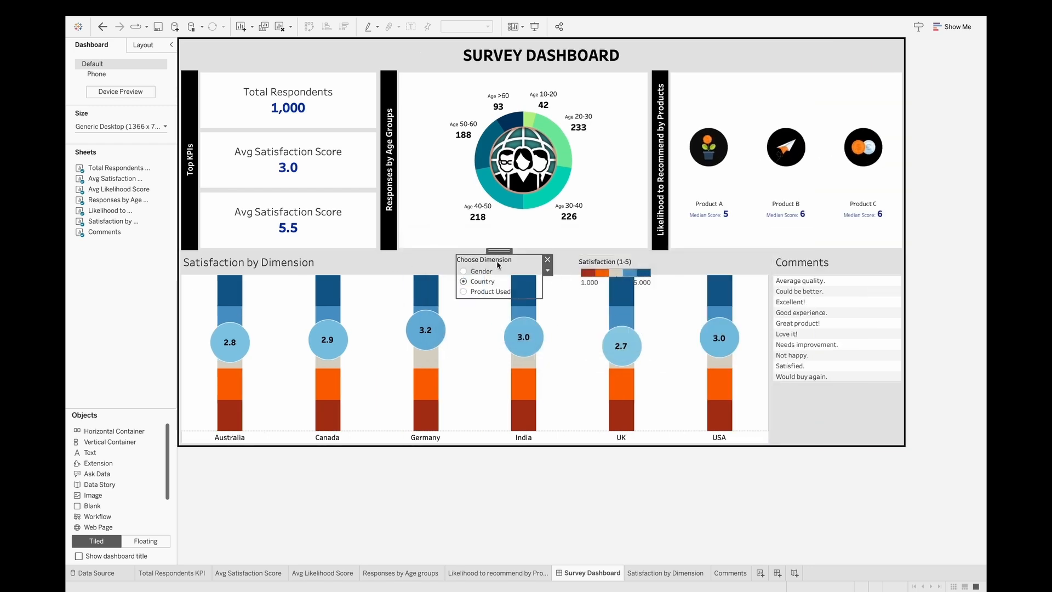
{"action": "right_click", "coordinate": [498, 265]}
{"action": "left_click", "coordinate": [527, 324]}
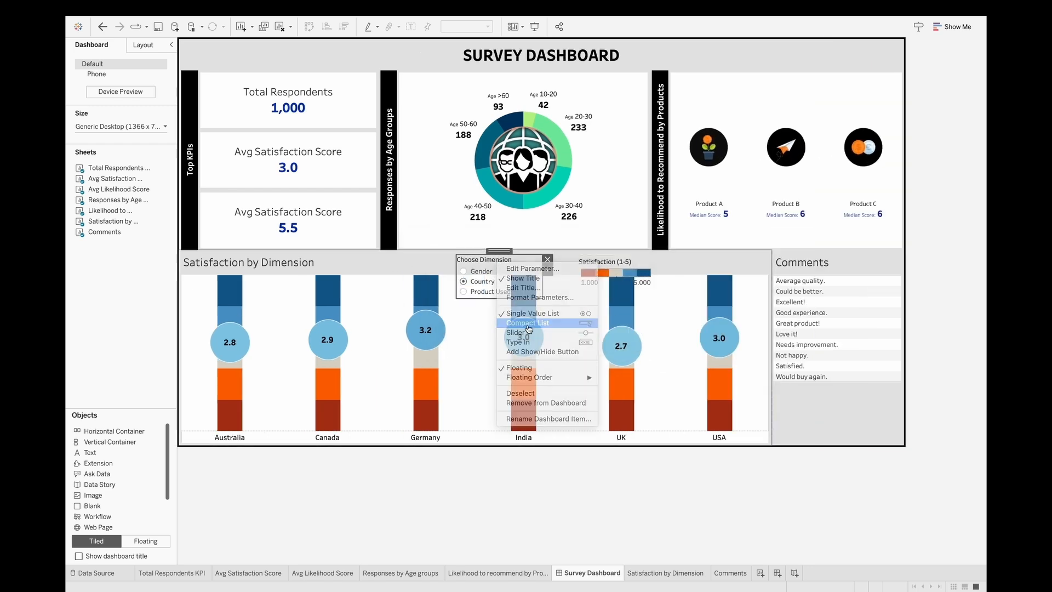
{"action": "left_click_drag", "start_coordinate": [540, 299], "coordinate": [540, 275]}
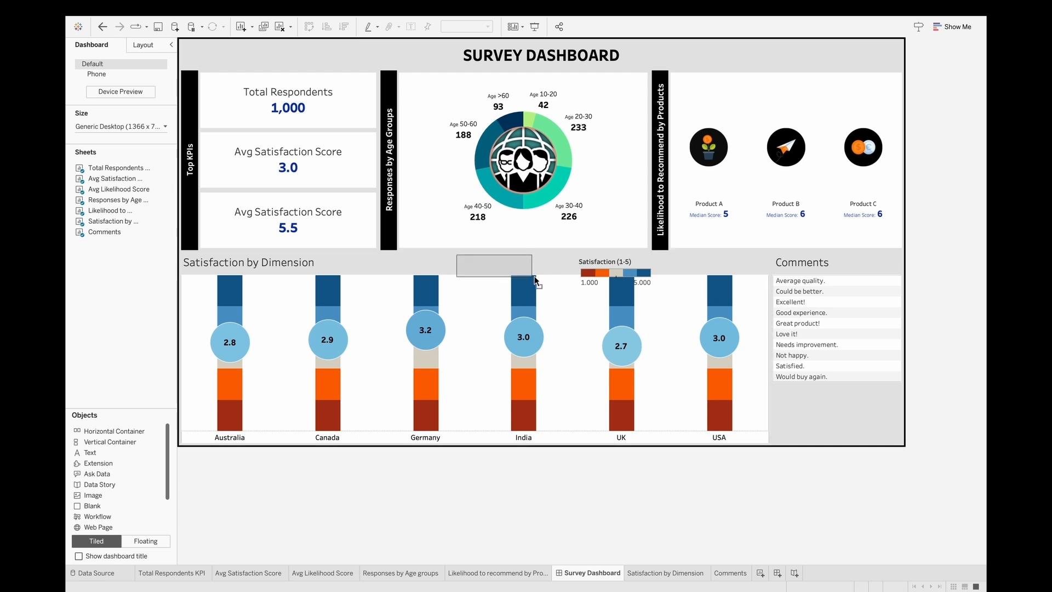
{"action": "right_click", "coordinate": [489, 260]}
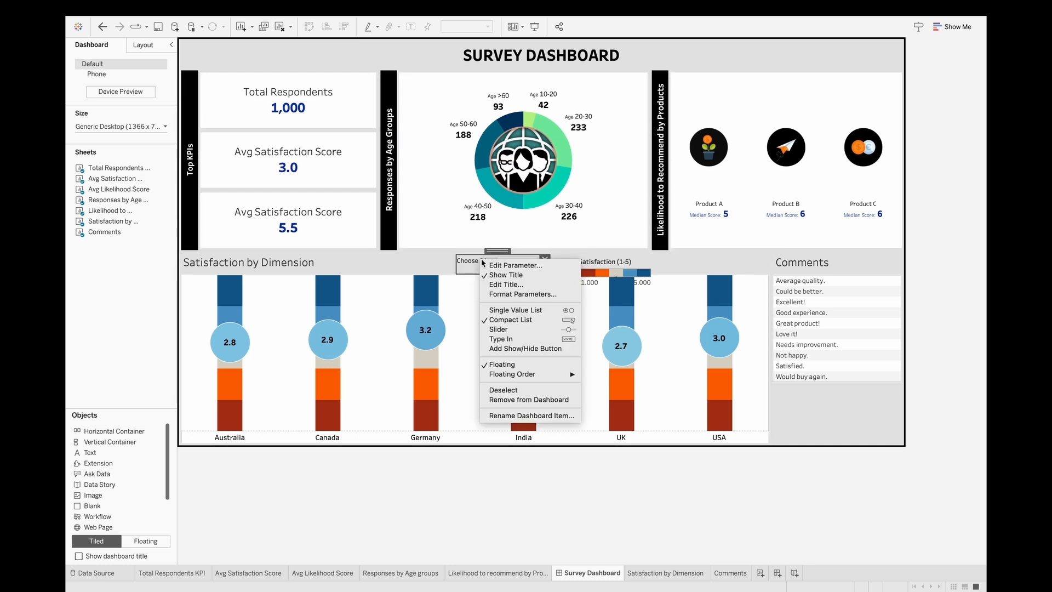
{"action": "left_click", "coordinate": [496, 275]}
{"action": "left_click_drag", "start_coordinate": [496, 251], "coordinate": [542, 249]}
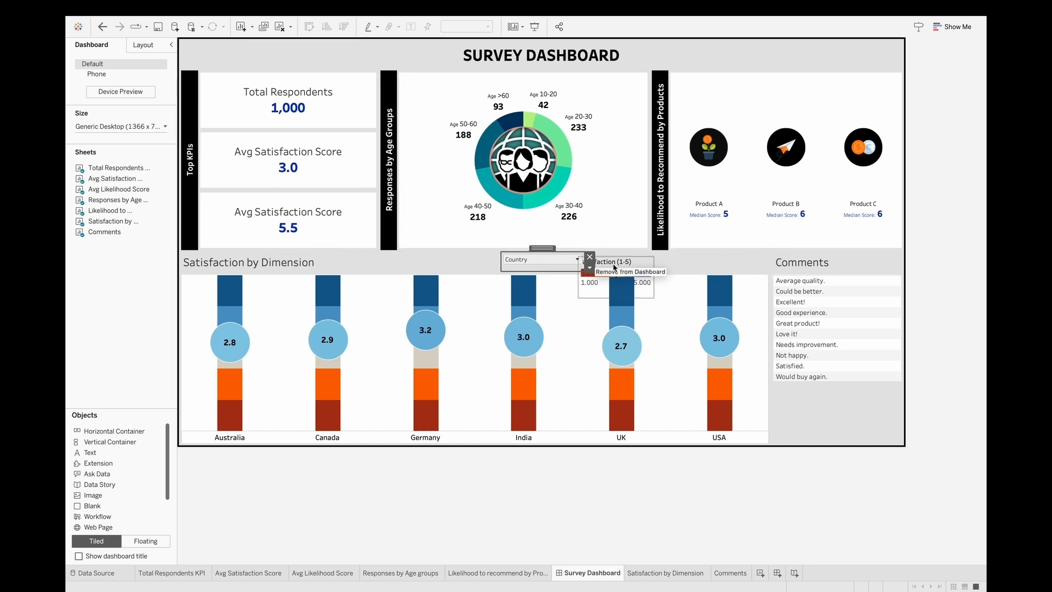
- Shift the Satisfaction (1-5) legend away from the dimension selector and shrink its height to fit the chart's header band
{"action": "left_click", "coordinate": [616, 264]}
{"action": "left_click_drag", "start_coordinate": [619, 252], "coordinate": [644, 253]}
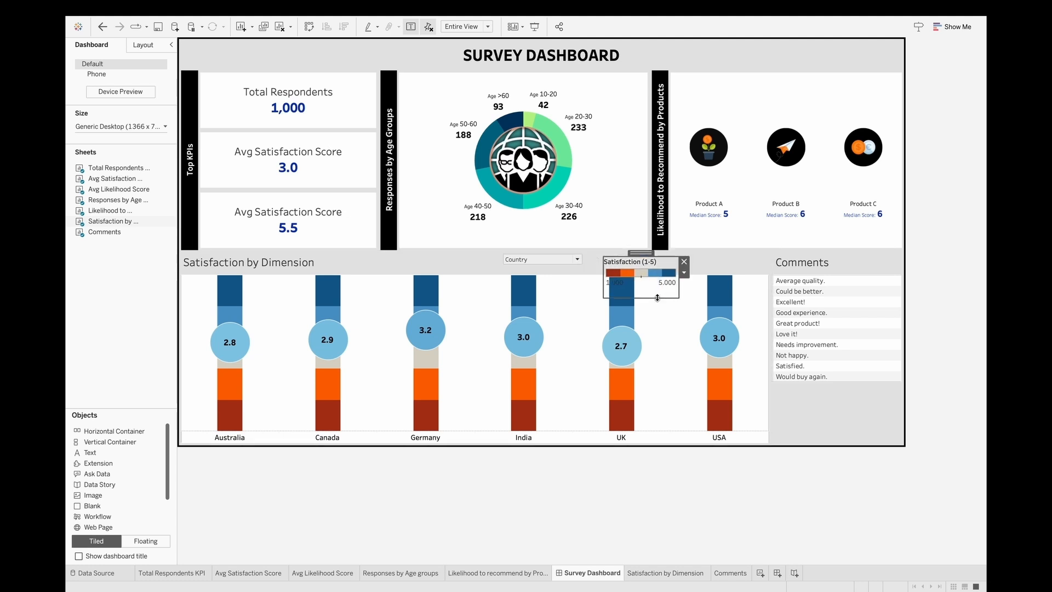
{"action": "left_click_drag", "start_coordinate": [656, 298], "coordinate": [648, 249]}
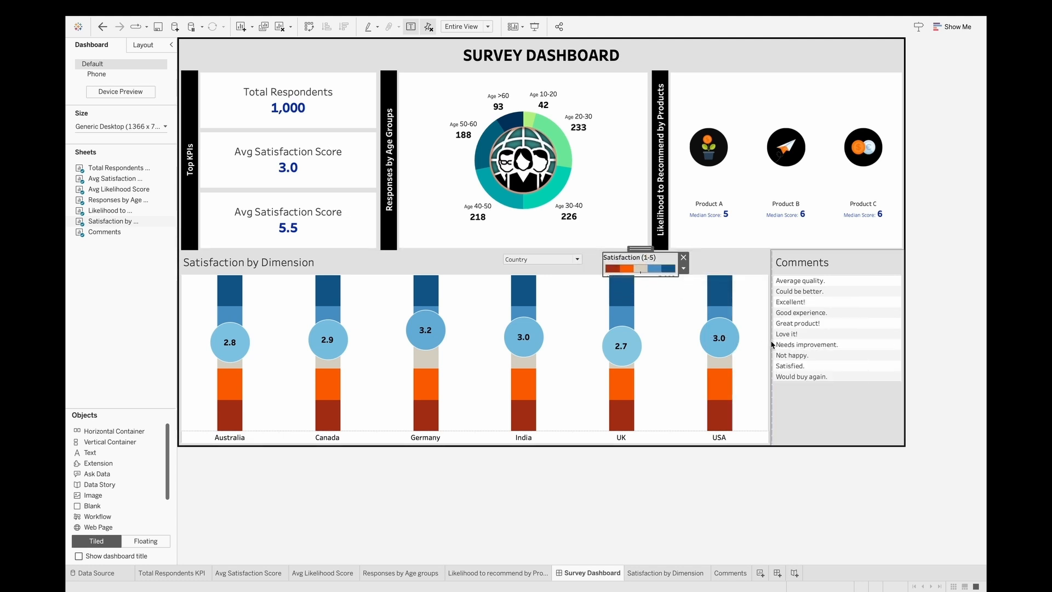
- Widen the Comments list to line up with the products panel above and fit it to Entire View
{"action": "left_click_drag", "start_coordinate": [769, 346], "coordinate": [655, 345]}
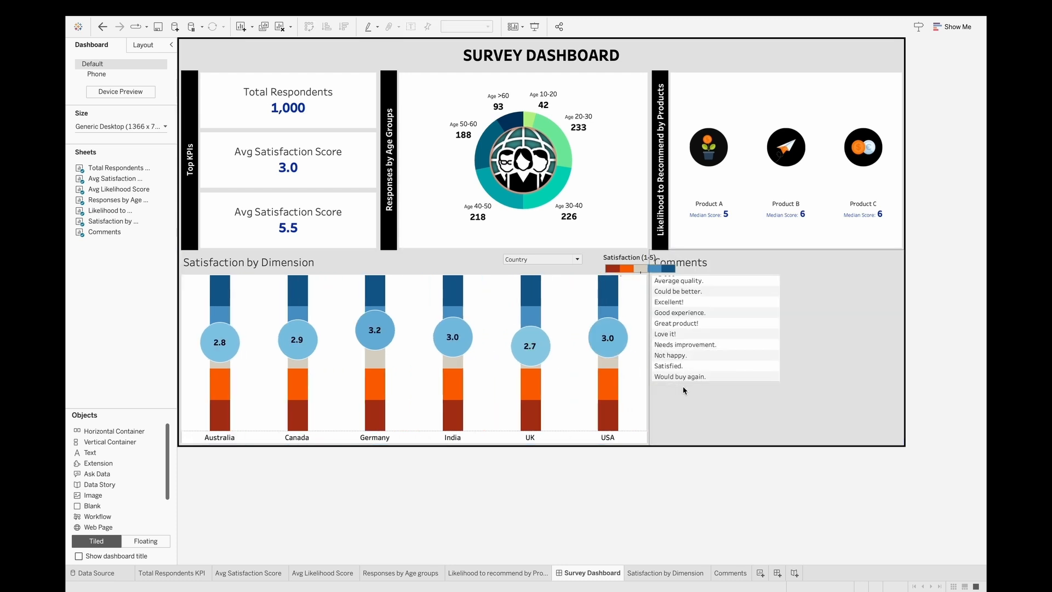
{"action": "left_click", "coordinate": [811, 341]}
{"action": "left_click", "coordinate": [466, 26]}
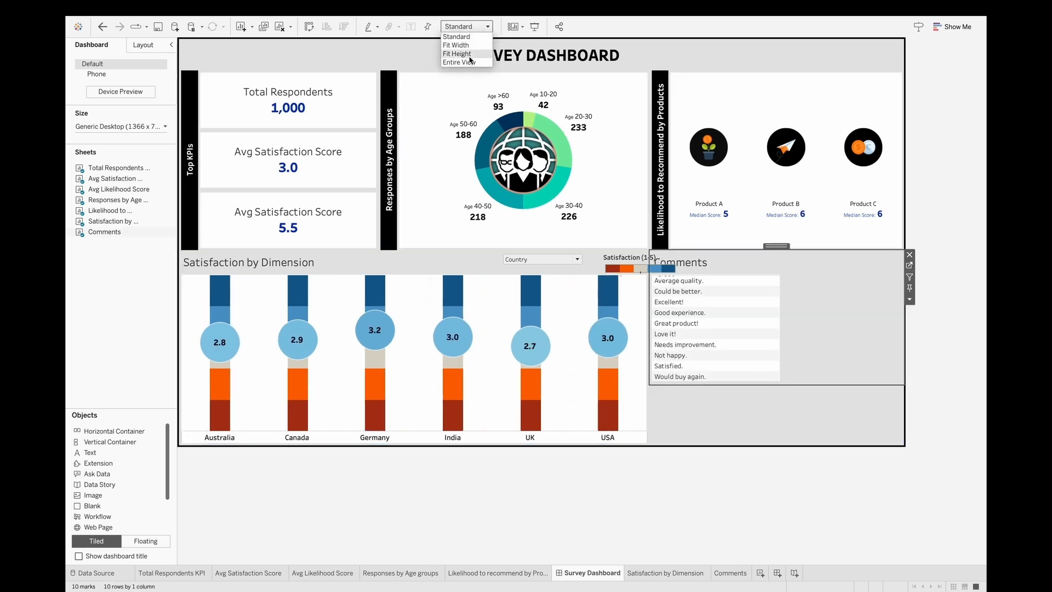
{"action": "left_click", "coordinate": [469, 69]}
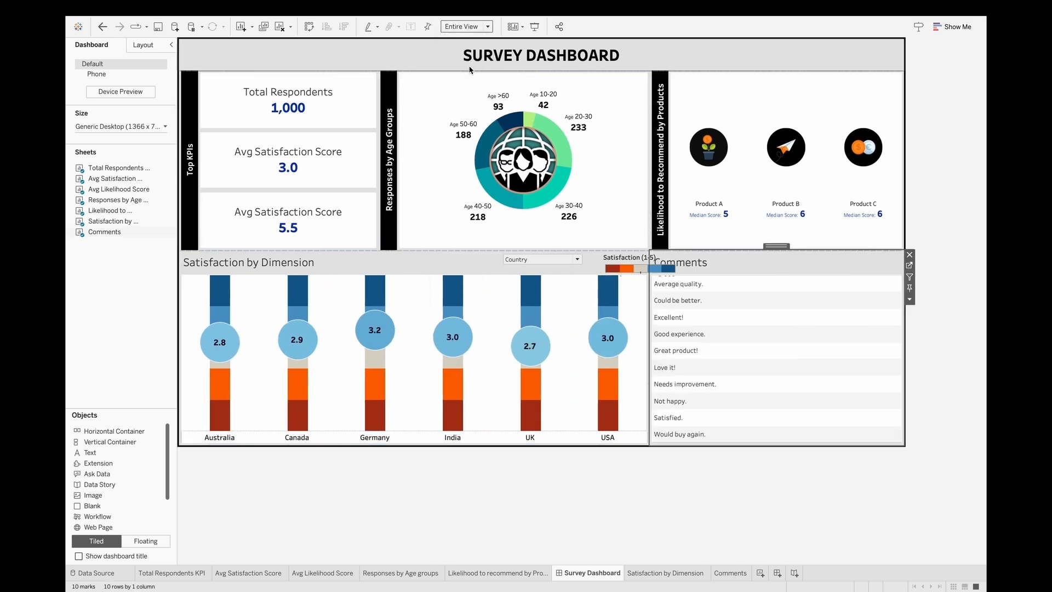
- Hide the Comments sheet's title on the dashboard
{"action": "right_click", "coordinate": [733, 265]}
{"action": "left_click", "coordinate": [762, 292]}
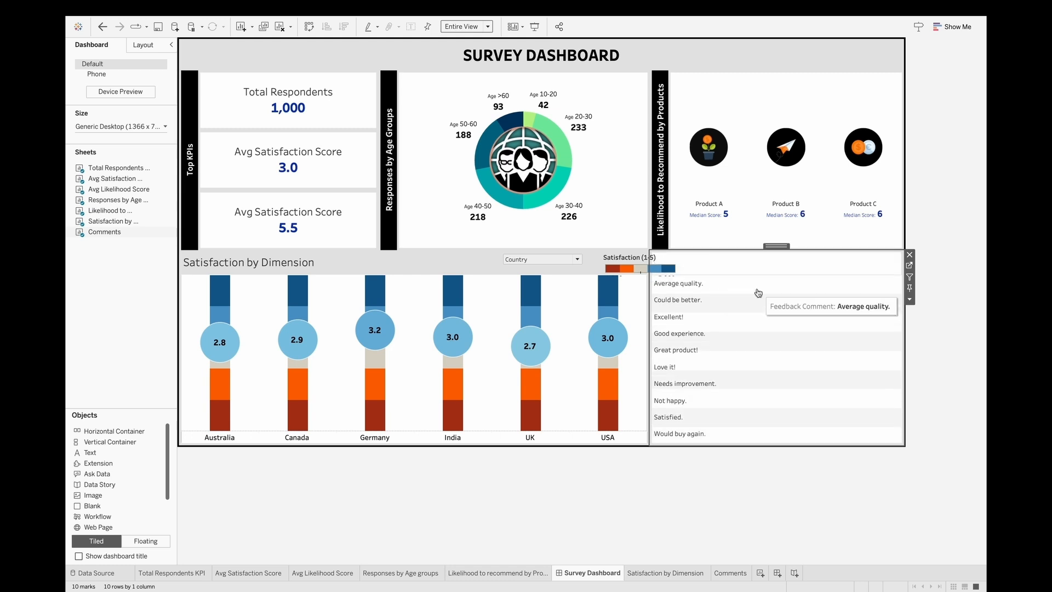
- Set the inner top padding of the container holding the satisfaction chart and comments to 30, with all sides equal turned off
{"action": "left_click", "coordinate": [771, 245]}
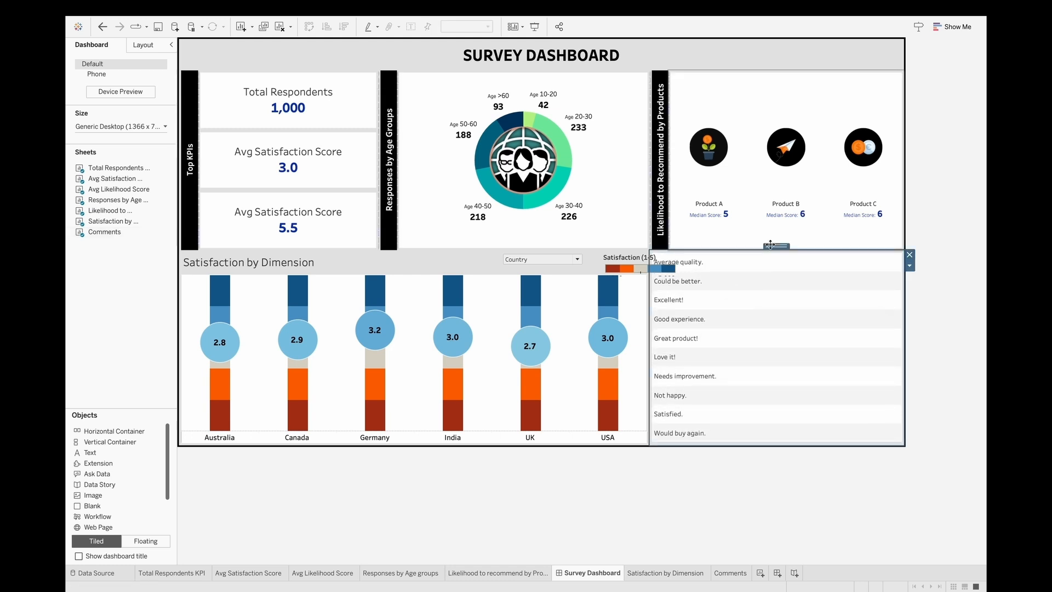
{"action": "double_click", "coordinate": [770, 244]}
{"action": "left_click", "coordinate": [144, 45]}
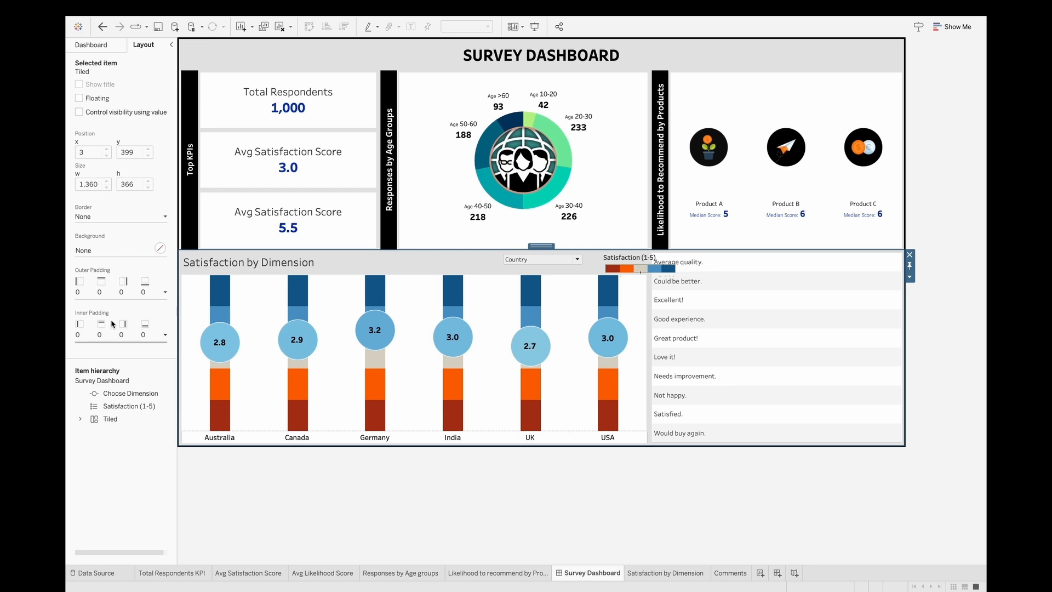
{"action": "left_click", "coordinate": [112, 335]}
{"action": "left_click", "coordinate": [85, 351]}
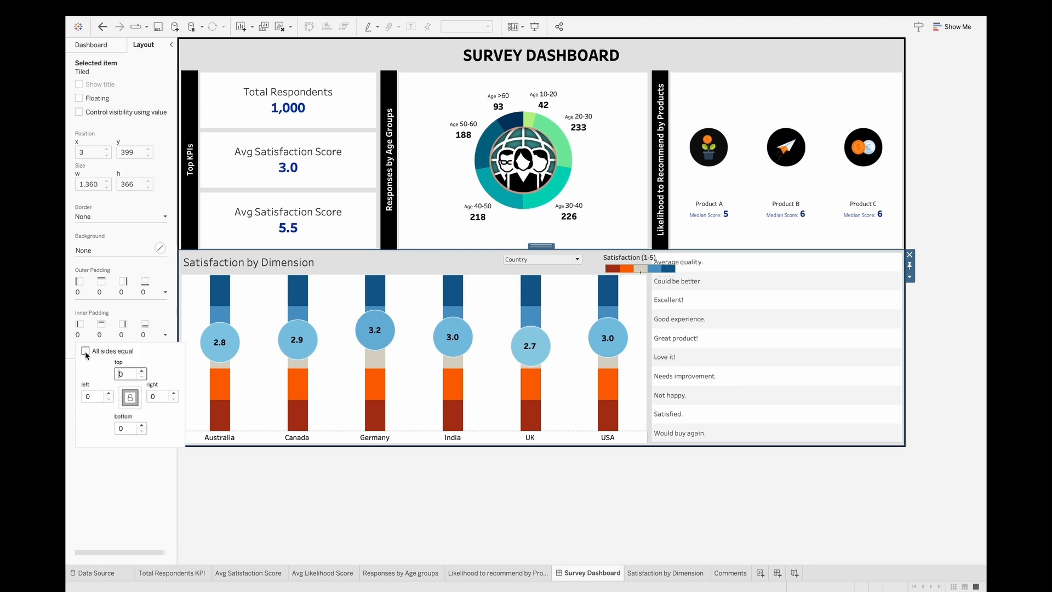
{"action": "type", "text": "10"}
{"action": "key", "text": "Return"}
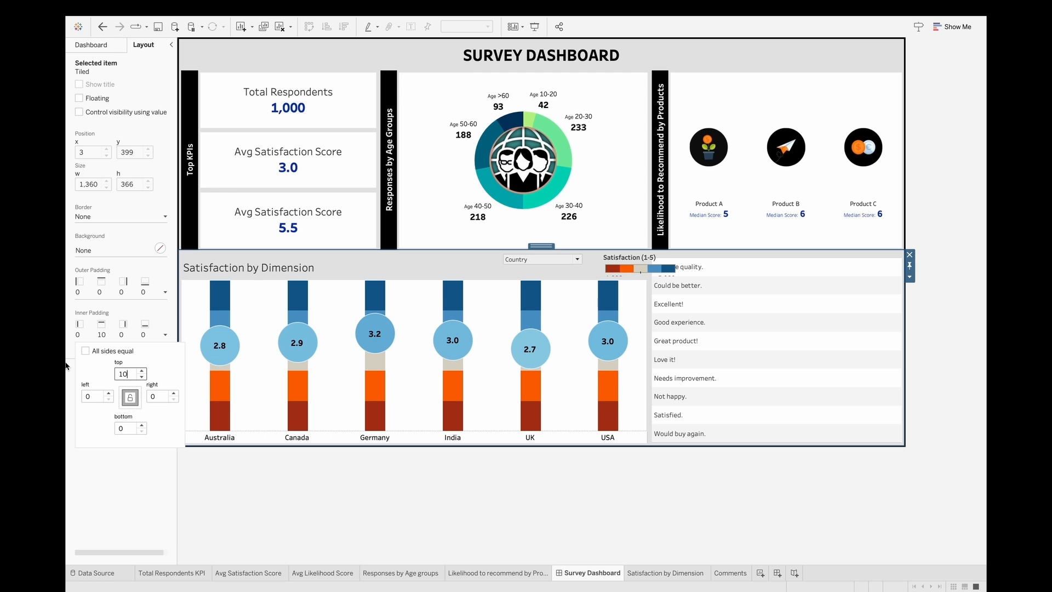
{"action": "key", "text": "BackSpace"}
{"action": "key", "text": "BackSpace"}
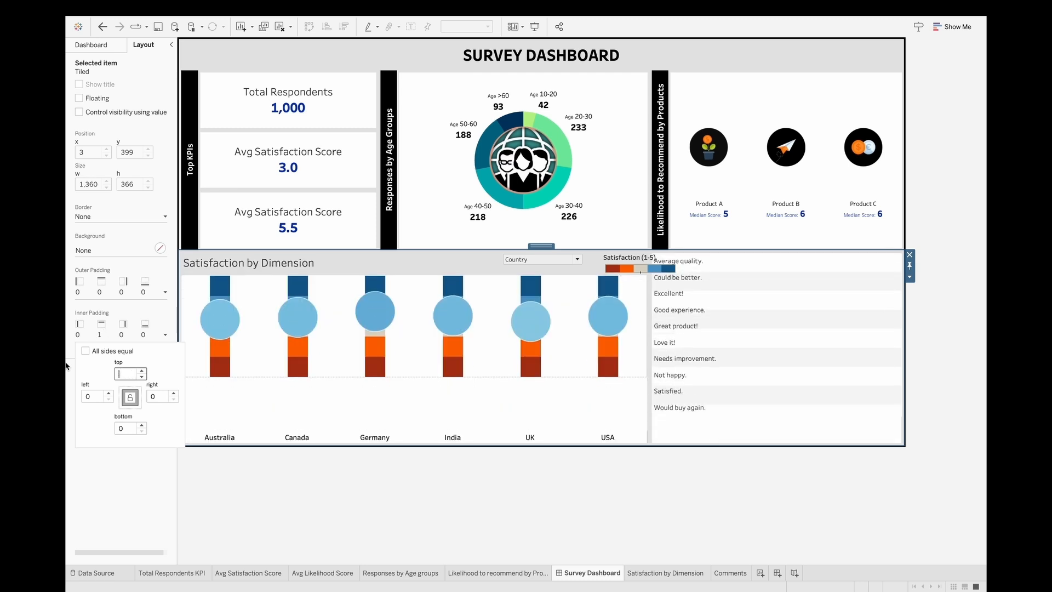
{"action": "type", "text": "30"}
{"action": "key", "text": "Return"}
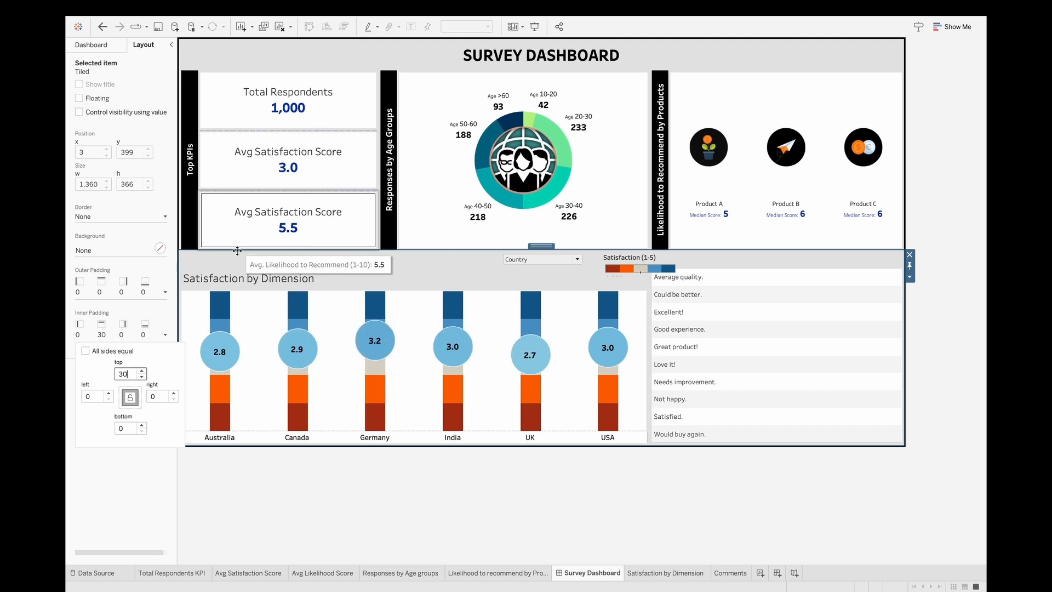
- Hide the title of the Satisfaction by Dimension chart on the dashboard
{"action": "left_click", "coordinate": [244, 279]}
{"action": "right_click", "coordinate": [266, 289]}
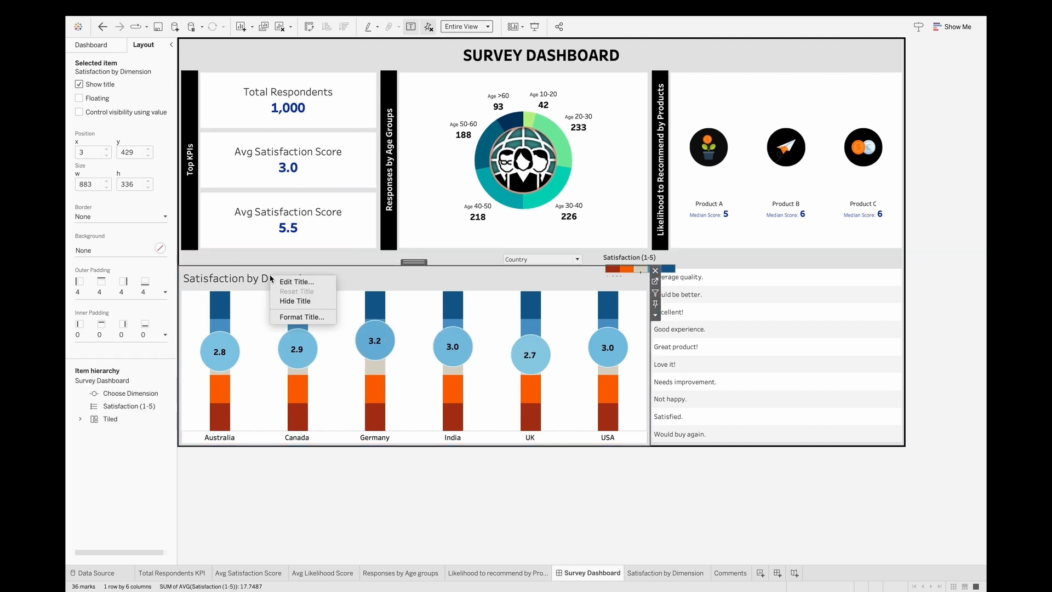
{"action": "left_click", "coordinate": [291, 301]}
{"action": "left_click", "coordinate": [952, 318]}
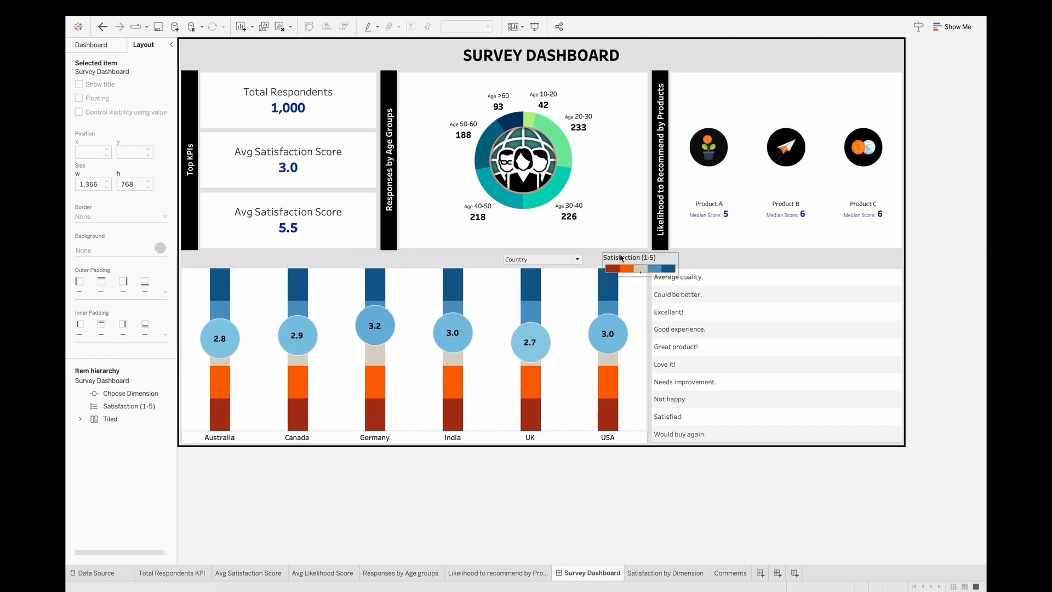
- Select the floating Satisfaction (1-5) color legend on the dashboard
{"action": "left_click", "coordinate": [636, 260]}
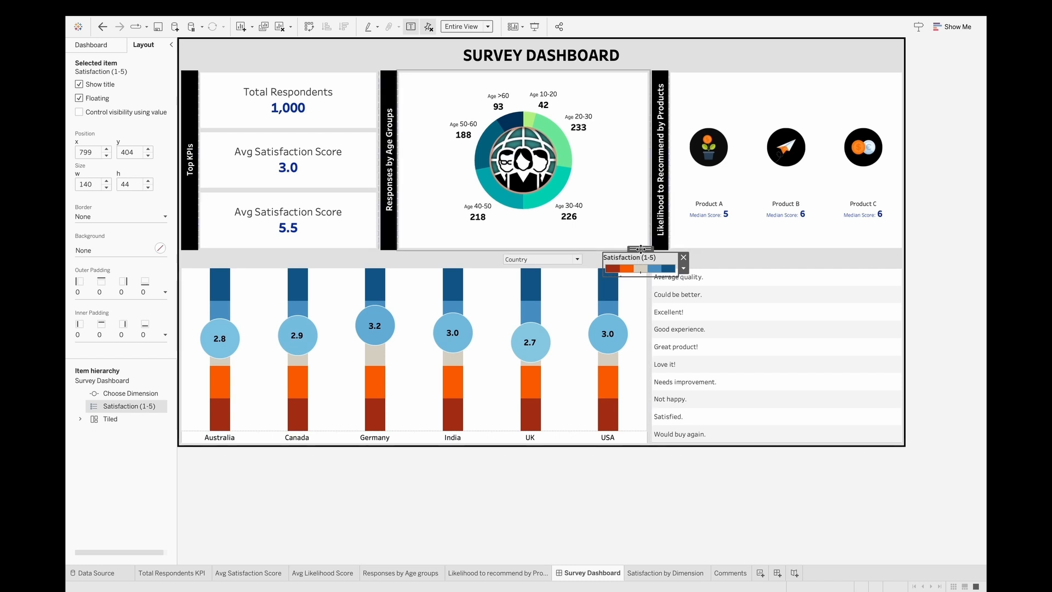
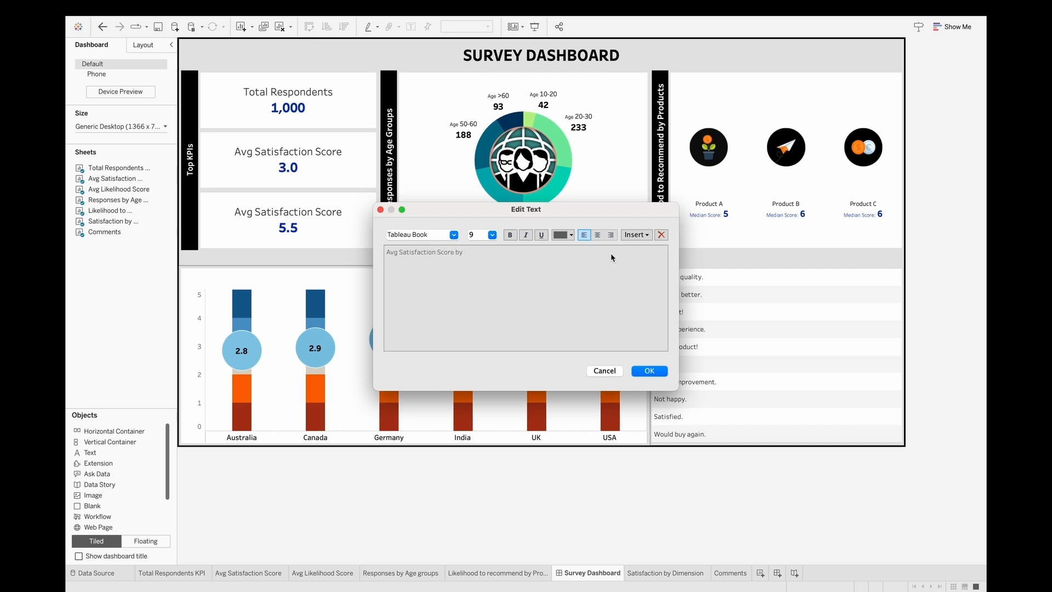
- Insert the Choose Dimension parameter after "Avg Satisfaction Score by" and set the whole text to Tableau Regular, size 10
{"action": "left_click", "coordinate": [640, 236]}
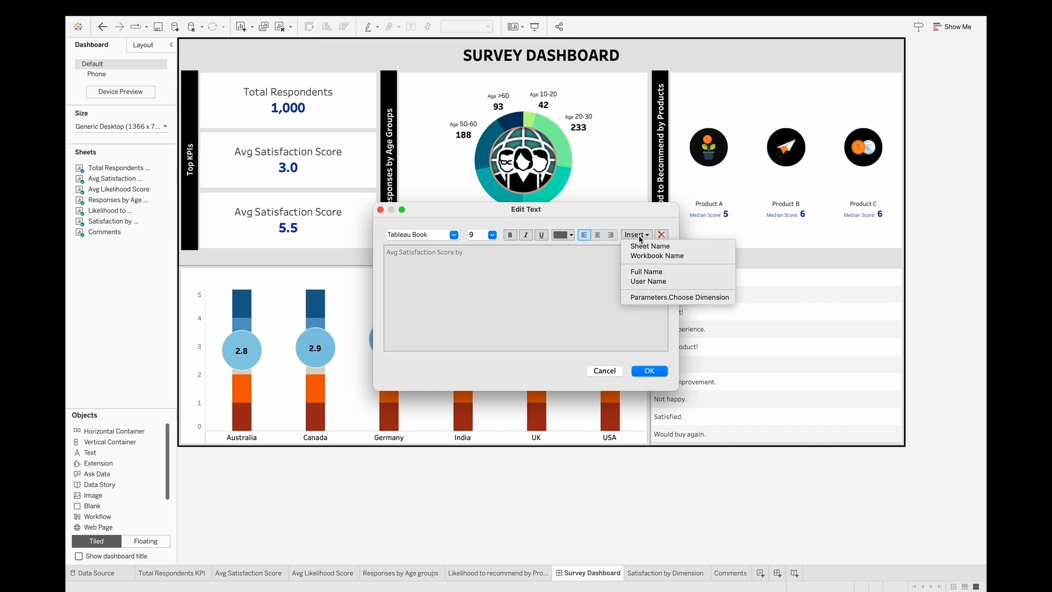
{"action": "left_click", "coordinate": [682, 298]}
{"action": "key", "text": "super+a"}
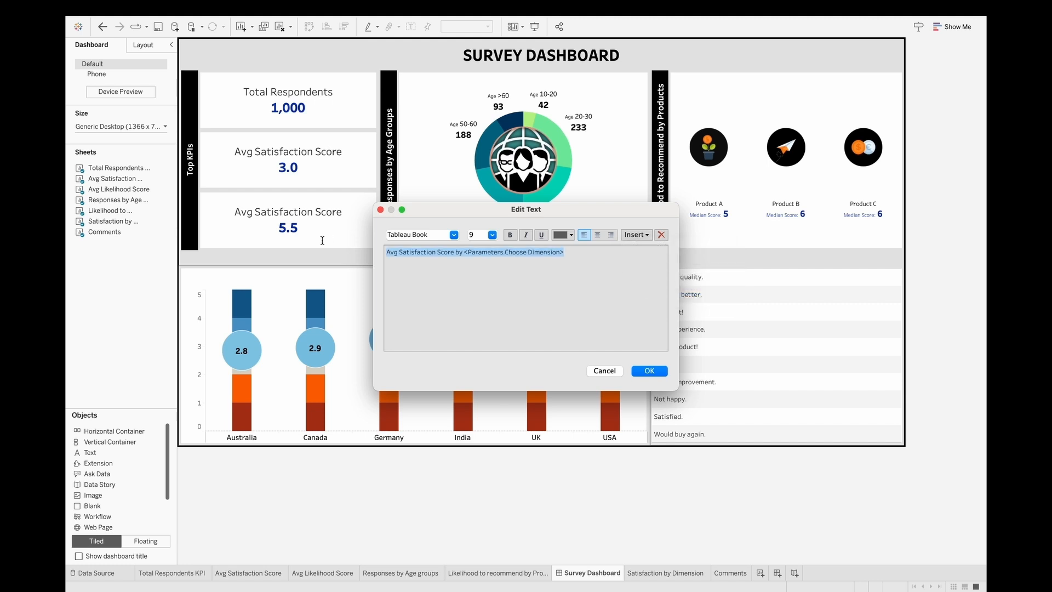
{"action": "double_click", "coordinate": [425, 234]}
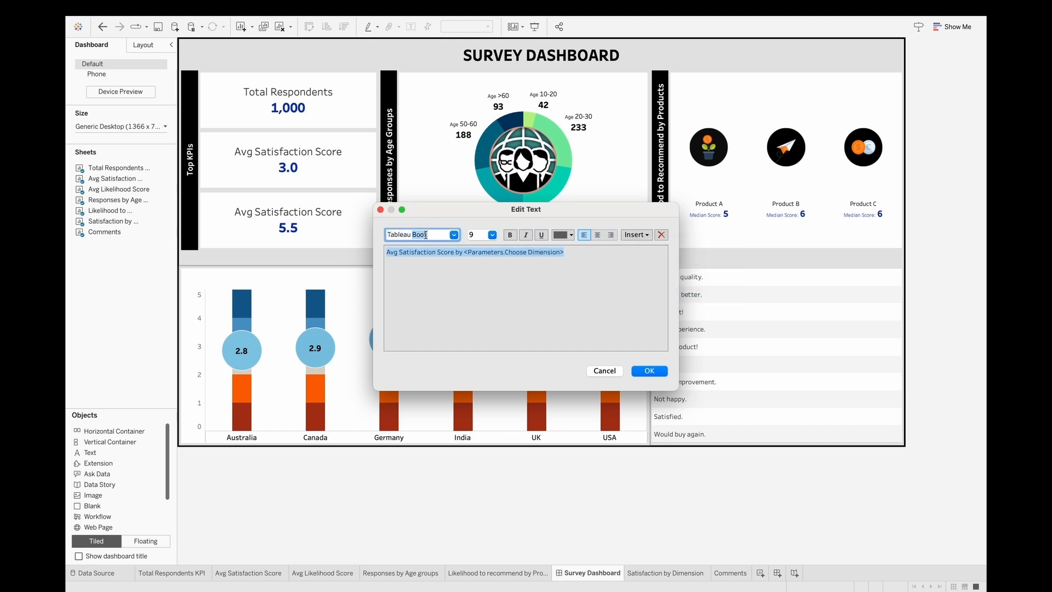
{"action": "type", "text": "Regular"}
{"action": "key", "text": "Return"}
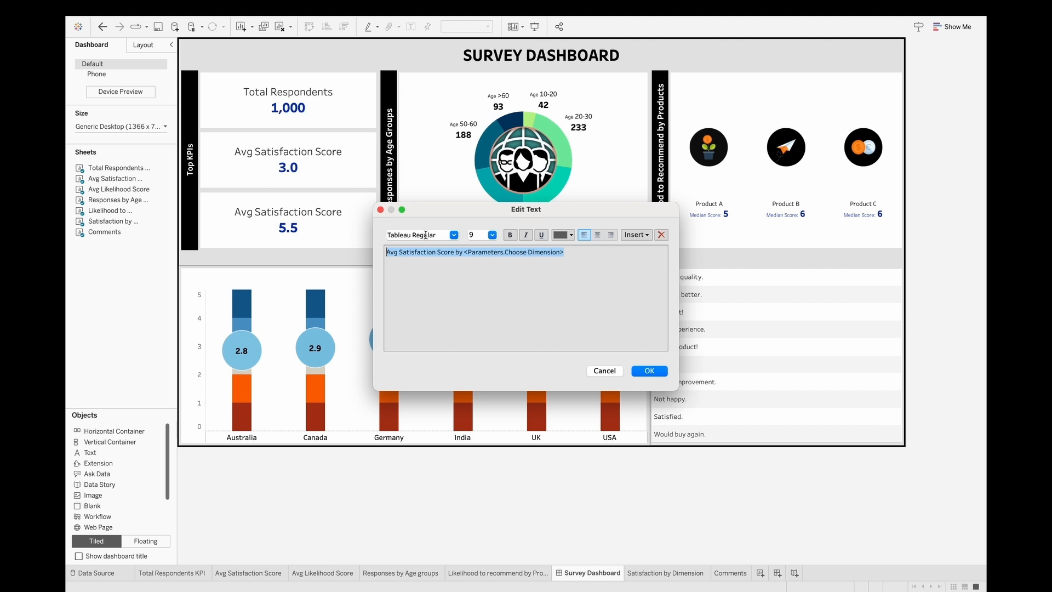
{"action": "double_click", "coordinate": [476, 235]}
{"action": "type", "text": "10"}
{"action": "key", "text": "Return"}
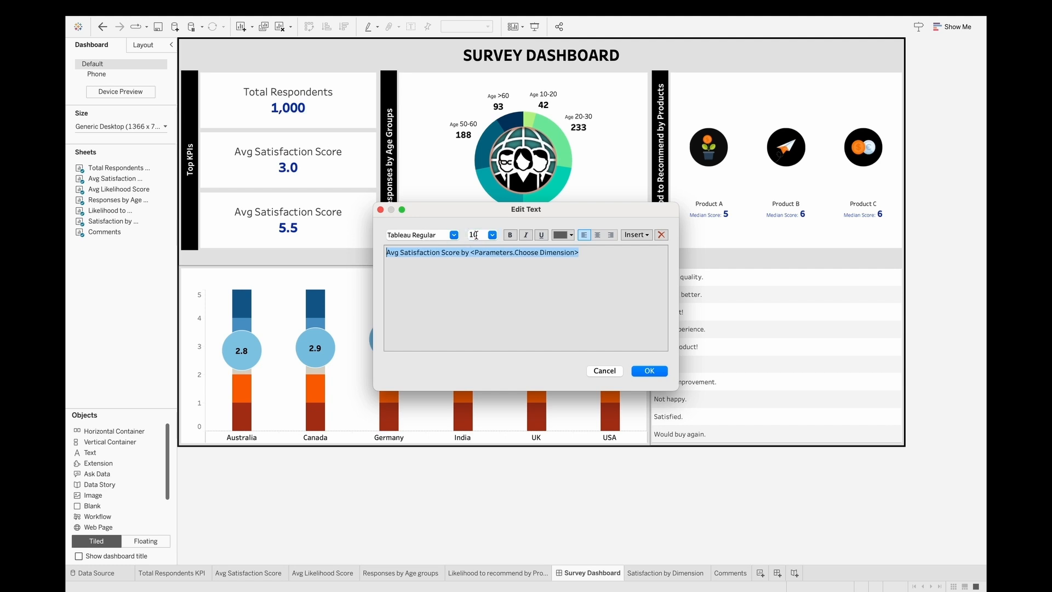
- Format the satisfaction heading text as bold Tableau Bold, centered and white, and apply it to the dashboard
{"action": "left_click", "coordinate": [510, 235]}
{"action": "double_click", "coordinate": [427, 235]}
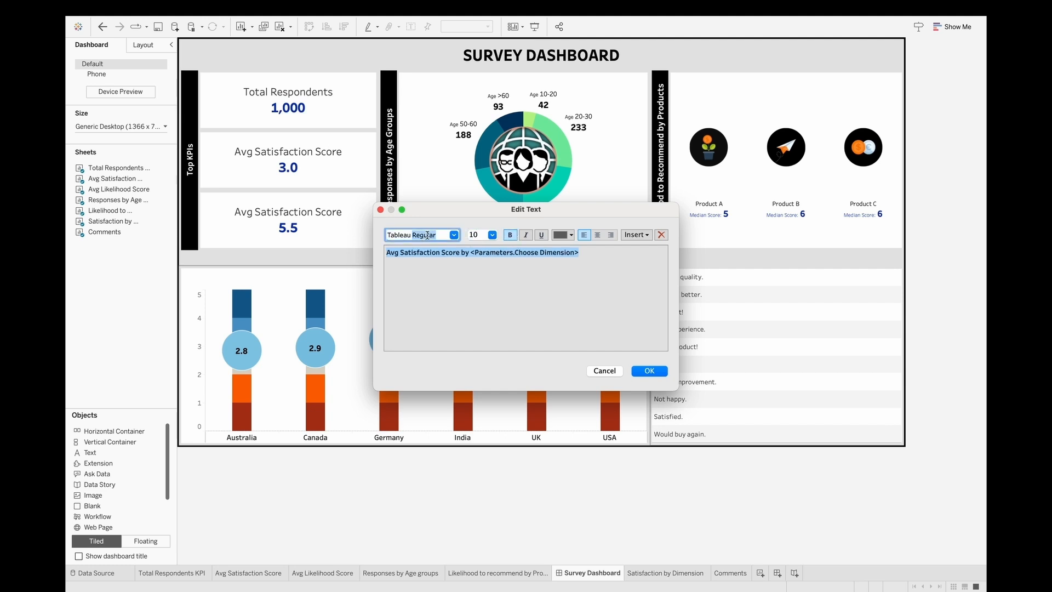
{"action": "type", "text": "Bold"}
{"action": "key", "text": "Return"}
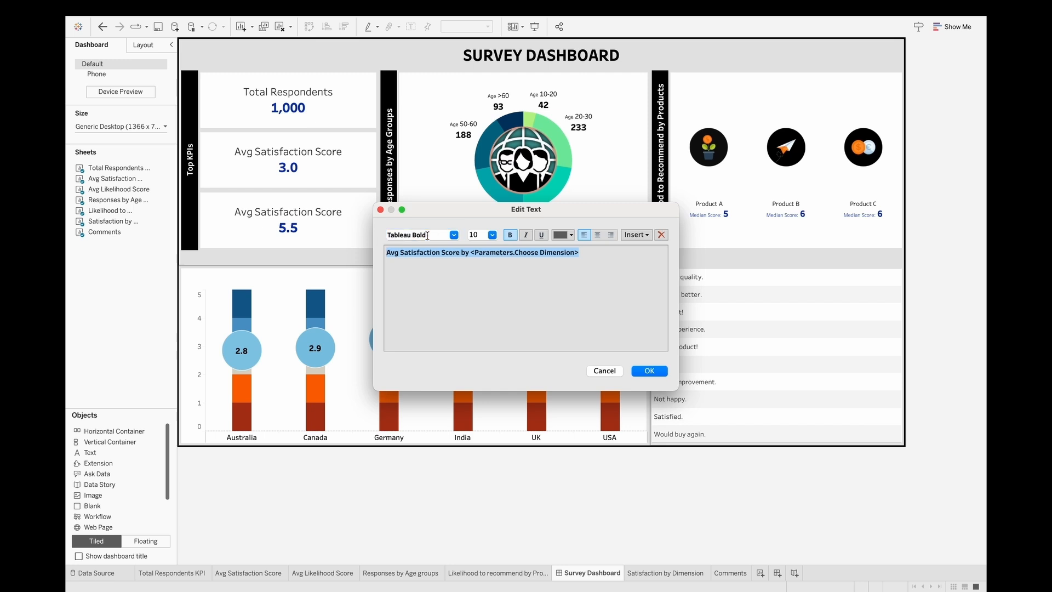
{"action": "left_click", "coordinate": [597, 234]}
{"action": "left_click", "coordinate": [563, 236]}
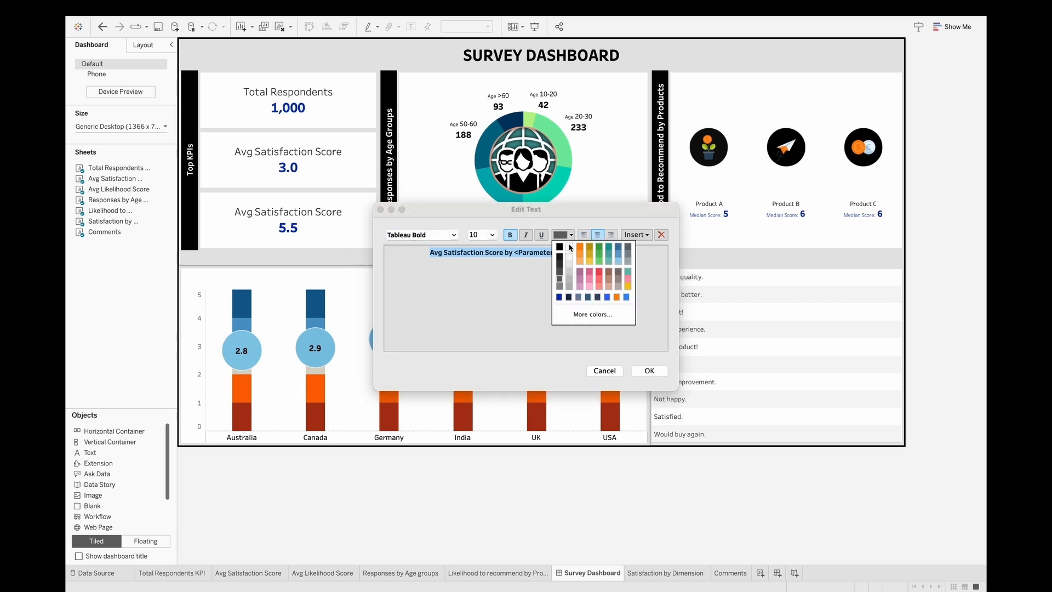
{"action": "left_click", "coordinate": [569, 247]}
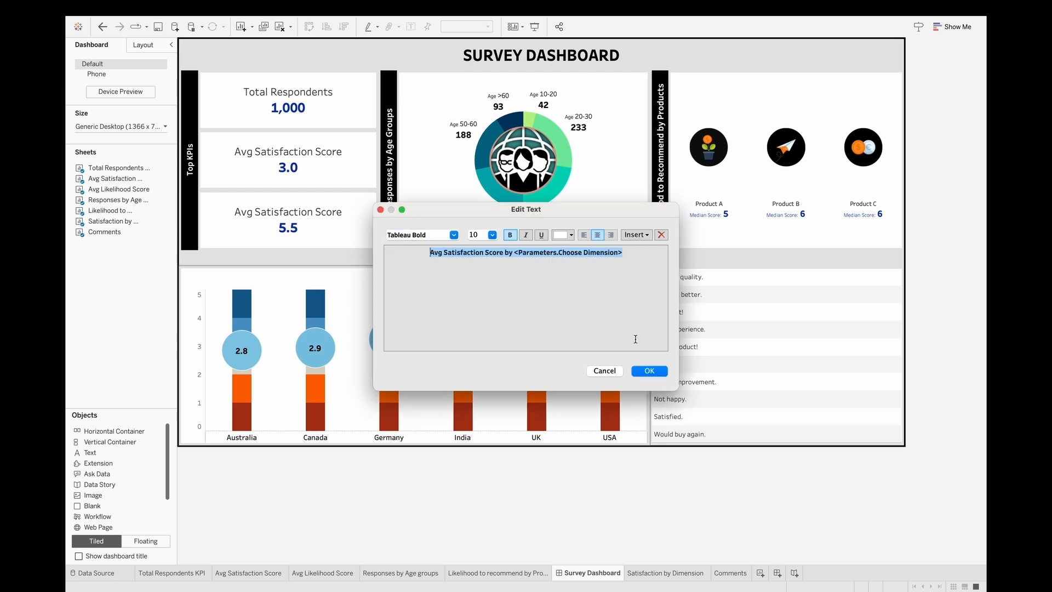
{"action": "left_click", "coordinate": [649, 372]}
- Align the satisfaction heading's text object to the horizontal center and vertical middle, with the text rotated to read upward
{"action": "right_click", "coordinate": [260, 354]}
{"action": "left_click", "coordinate": [300, 366]}
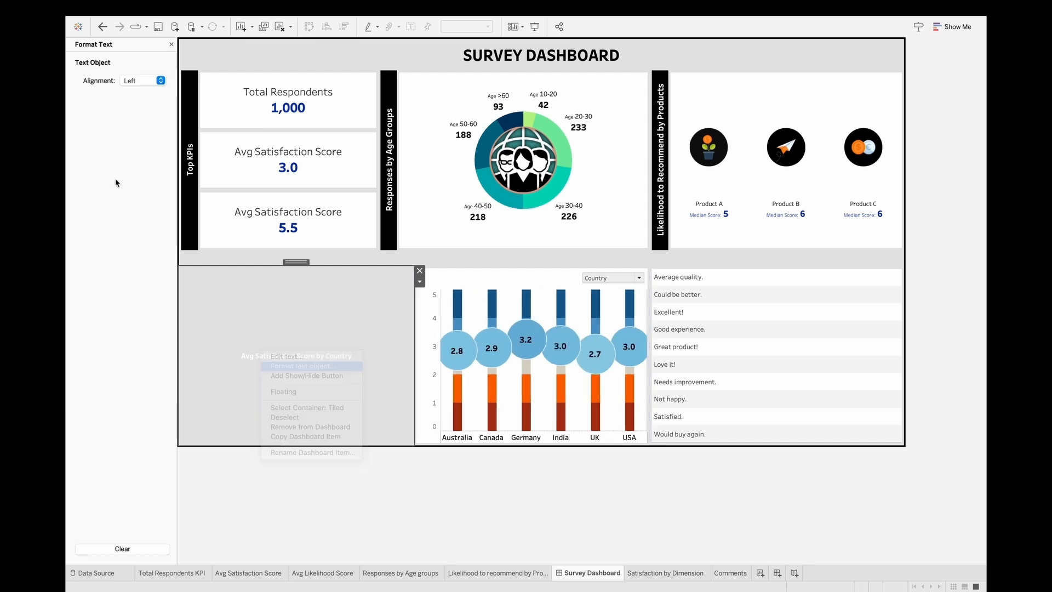
{"action": "left_click", "coordinate": [143, 80]}
{"action": "left_click", "coordinate": [146, 131]}
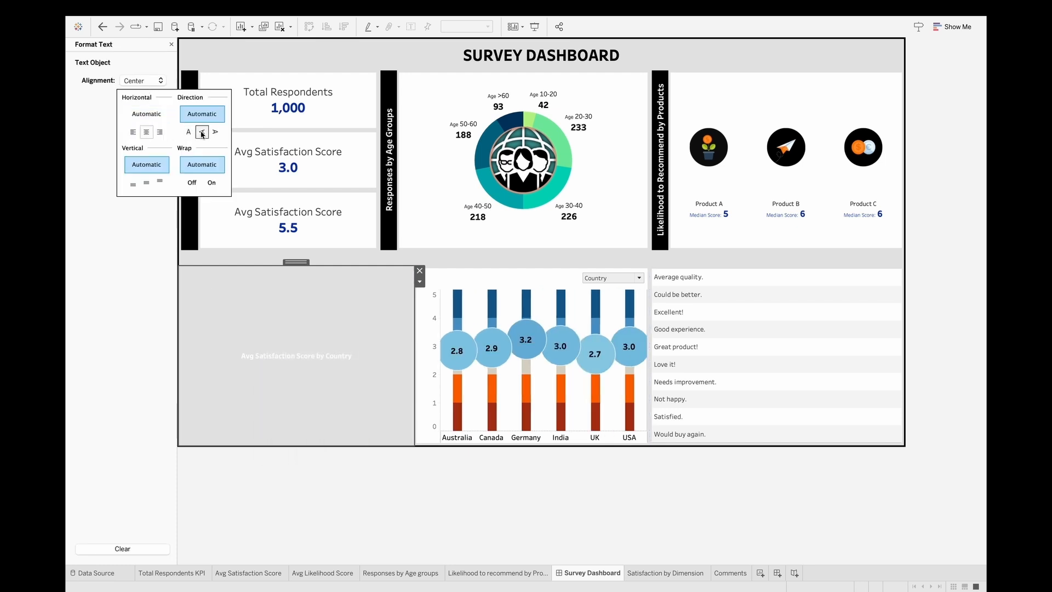
{"action": "left_click", "coordinate": [202, 132]}
{"action": "left_click", "coordinate": [146, 183]}
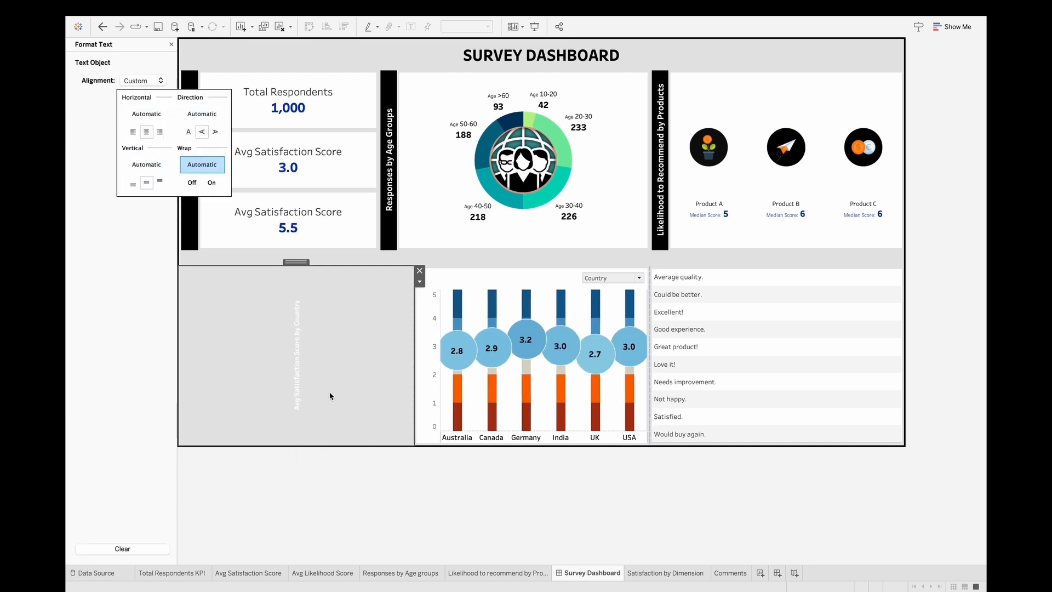
{"action": "left_click", "coordinate": [330, 395]}
- Give the Avg Satisfaction Score heading a black background
{"action": "left_click", "coordinate": [171, 45]}
{"action": "left_click", "coordinate": [144, 45]}
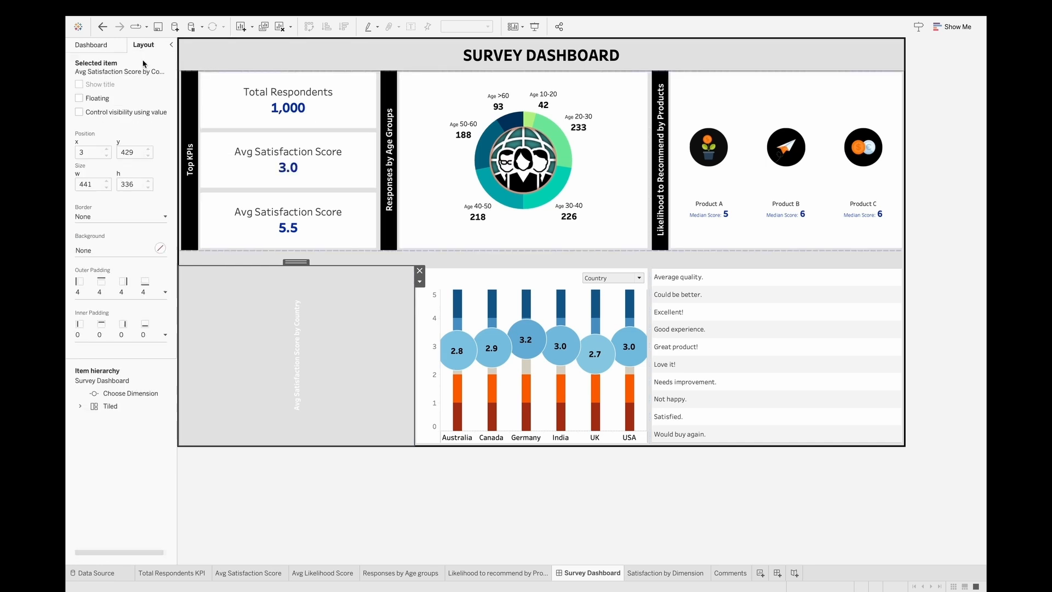
{"action": "left_click", "coordinate": [159, 248]}
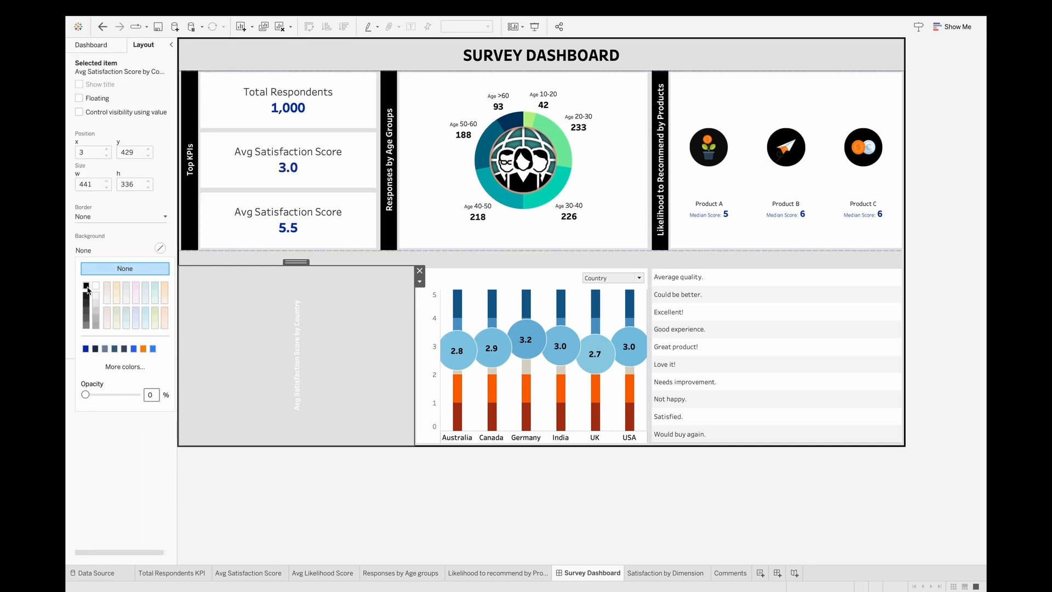
{"action": "left_click", "coordinate": [87, 286]}
- Set the satisfaction heading's outer padding to 4 on the left and 0 on the other sides, matching the Top KPIs label
{"action": "left_click", "coordinate": [192, 217]}
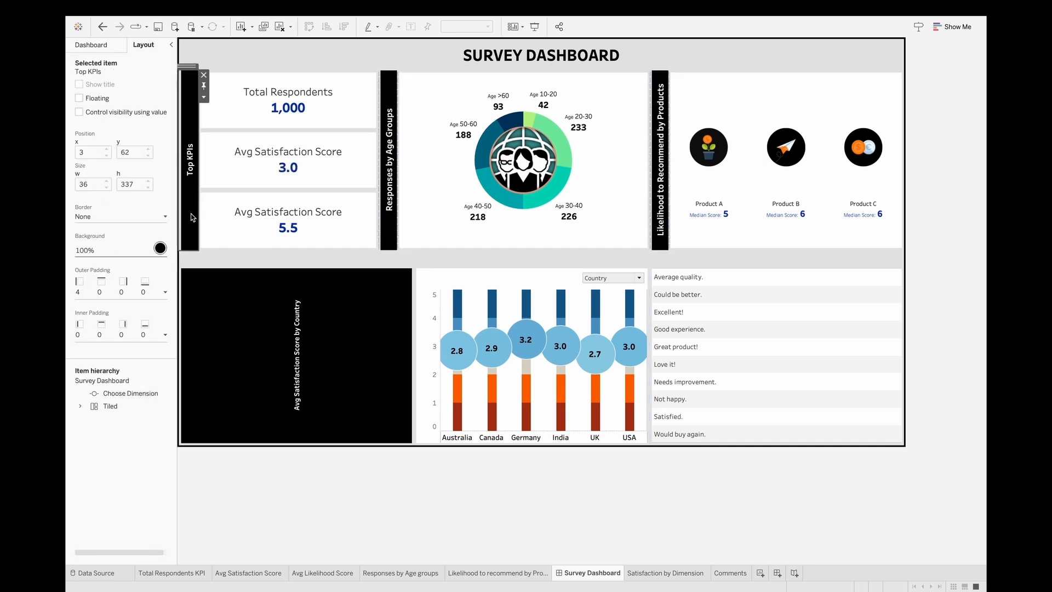
{"action": "left_click", "coordinate": [248, 363]}
{"action": "left_click", "coordinate": [94, 289]}
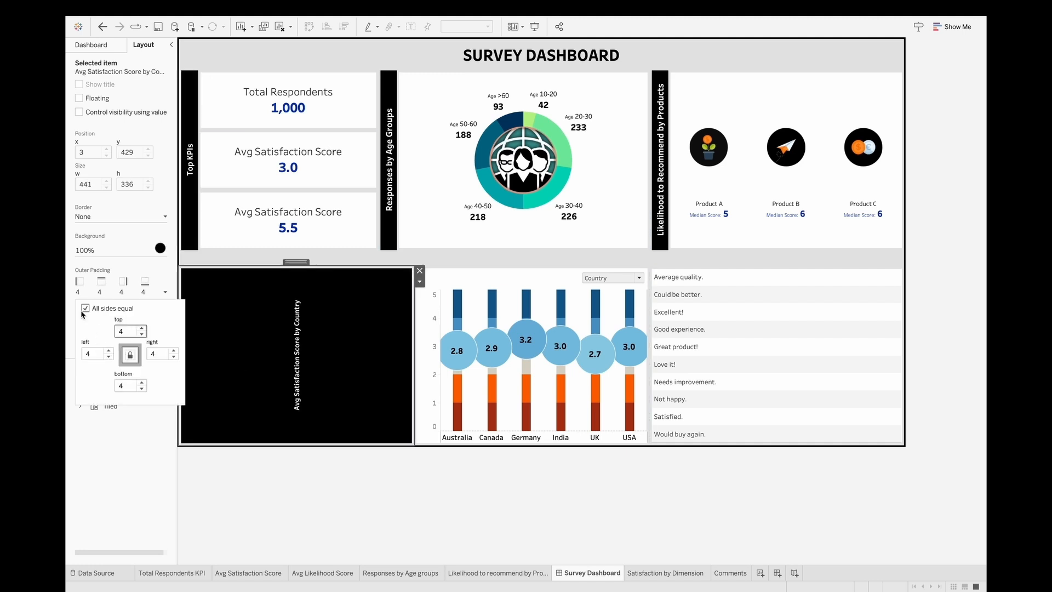
{"action": "left_click", "coordinate": [85, 308]}
{"action": "left_click_drag", "start_coordinate": [125, 330], "coordinate": [66, 317]}
{"action": "type", "text": "0"}
{"action": "key", "text": "Return"}
{"action": "left_click", "coordinate": [85, 309]}
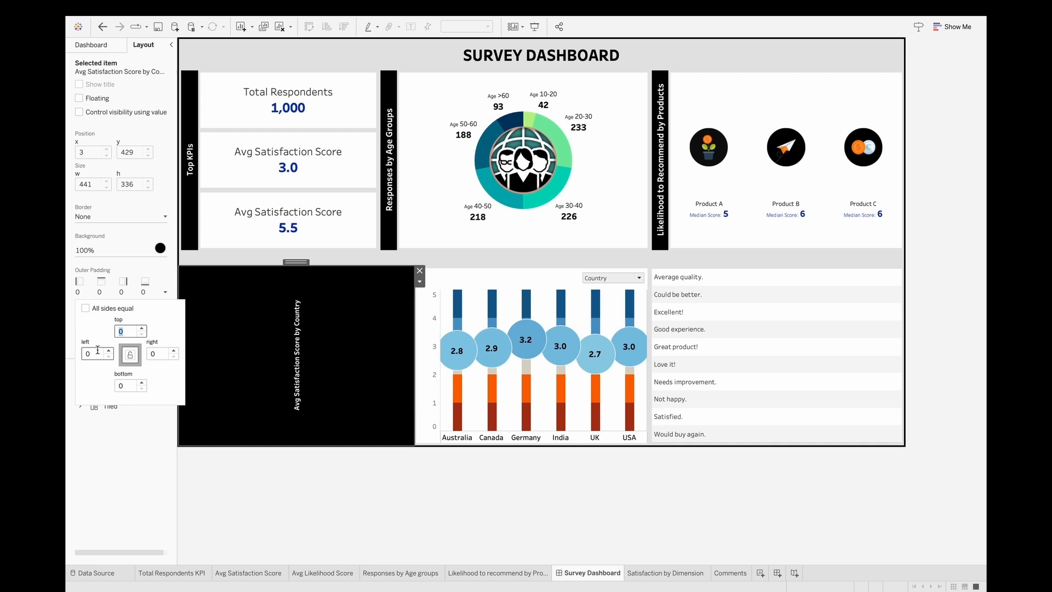
{"action": "left_click_drag", "start_coordinate": [95, 354], "coordinate": [66, 331]}
{"action": "type", "text": "4"}
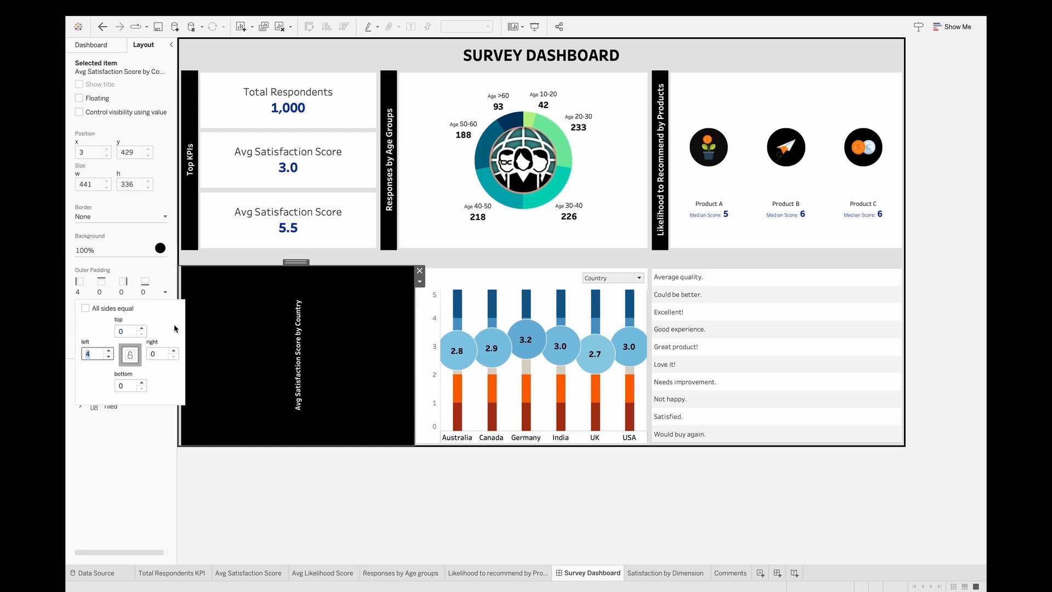
{"action": "left_click", "coordinate": [313, 347]}
- Narrow the satisfaction heading to a slim vertical strip lined up with the Top KPIs label above
{"action": "left_click_drag", "start_coordinate": [415, 337], "coordinate": [304, 338]}
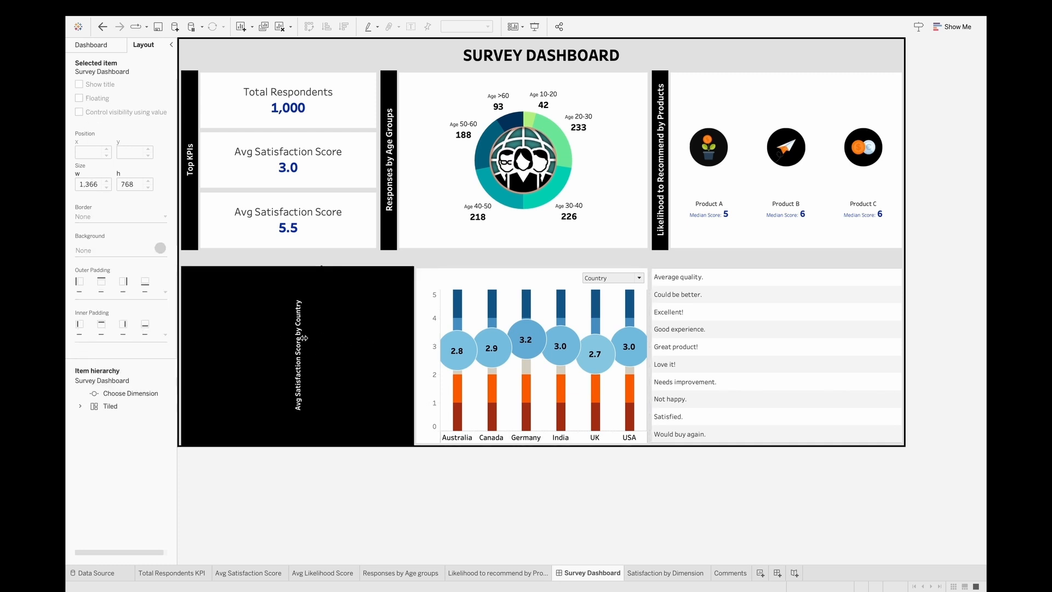
{"action": "left_click_drag", "start_coordinate": [198, 333], "coordinate": [200, 334]}
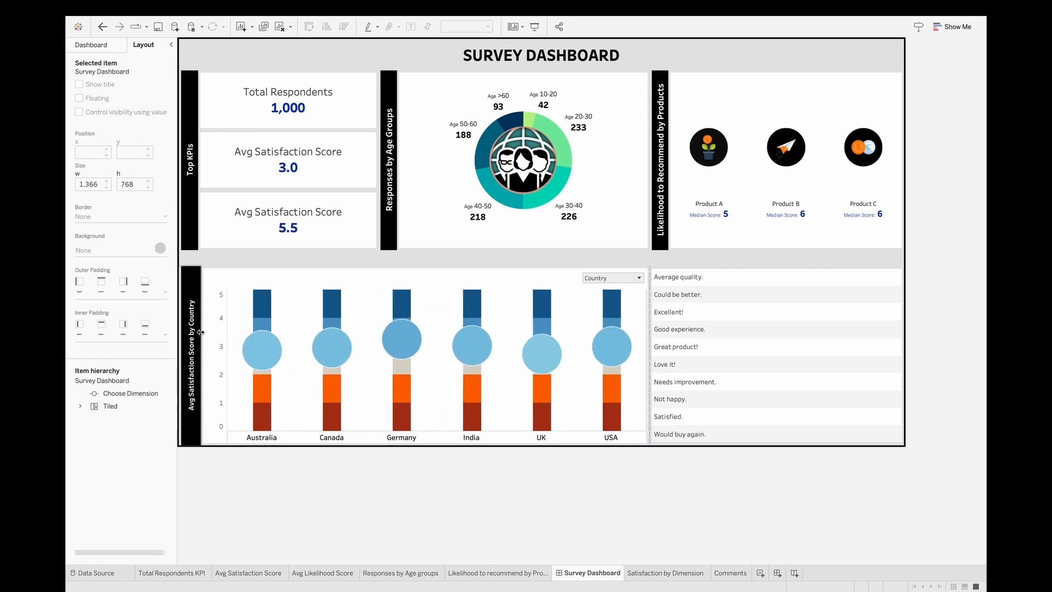
{"action": "left_click", "coordinate": [195, 335]}
{"action": "left_click", "coordinate": [193, 160]}
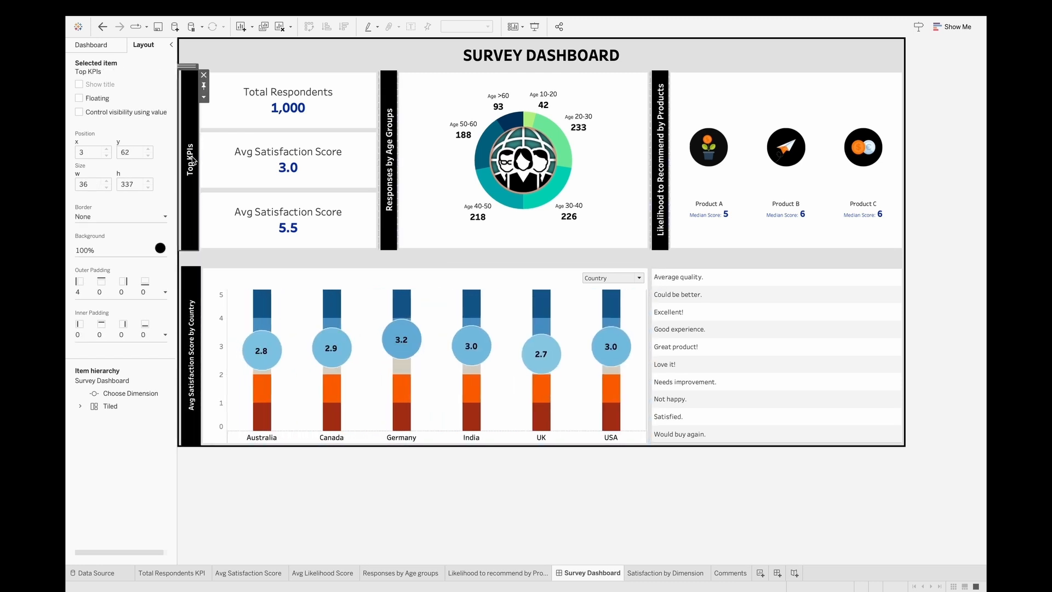
{"action": "left_click_drag", "start_coordinate": [200, 327], "coordinate": [200, 330]}
{"action": "left_click", "coordinate": [192, 336]}
{"action": "left_click", "coordinate": [335, 482]}
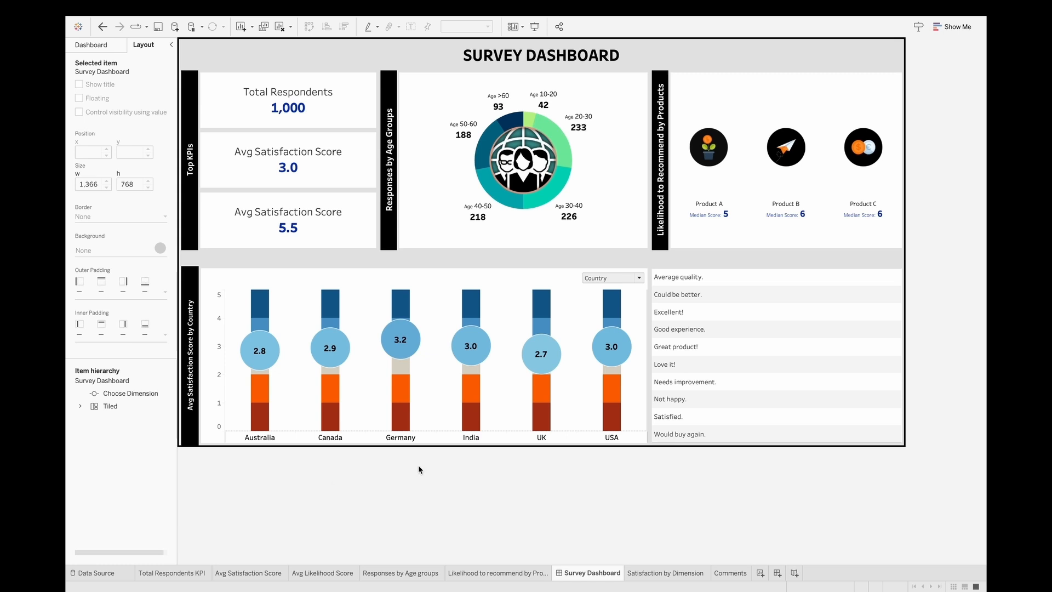
- Add a text object reading "Feedbacks" between the satisfaction chart and the Comments list
{"action": "left_click", "coordinate": [104, 49]}
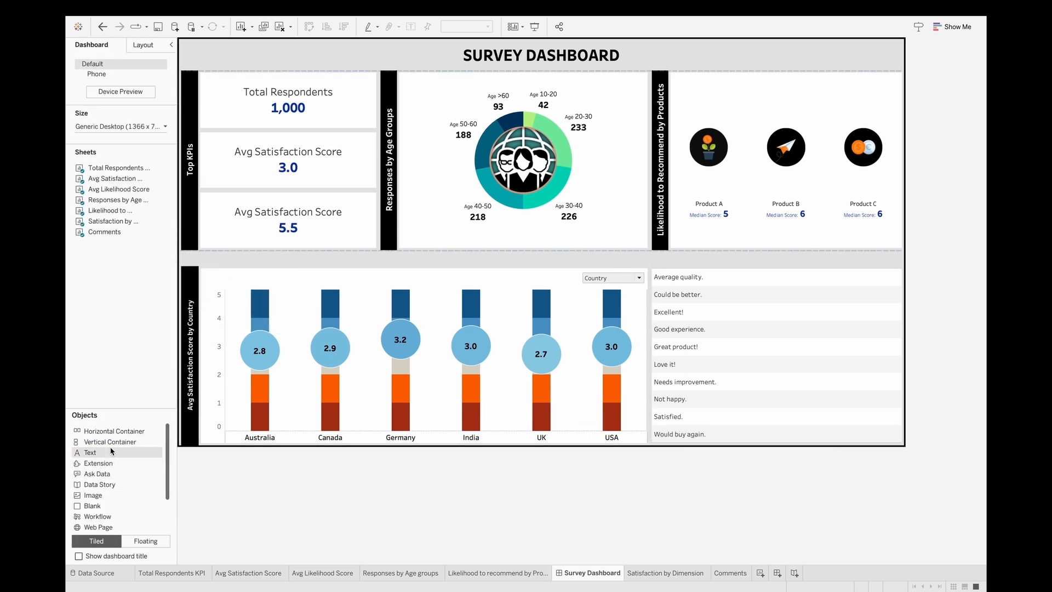
{"action": "left_click_drag", "start_coordinate": [112, 451], "coordinate": [673, 360]}
{"action": "type", "text": "Fe"}
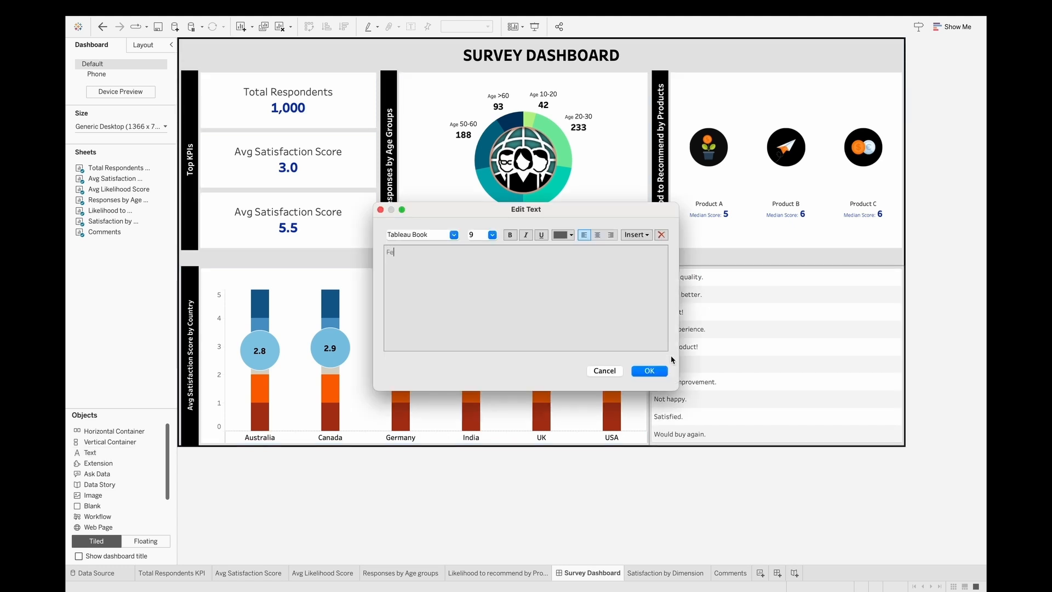
{"action": "type", "text": "edbacks"}
- Format the Feedbacks text as Tableau Bold, size 10, white and centered, and apply it to the dashboard
{"action": "key", "text": "super+a"}
{"action": "left_click", "coordinate": [432, 238]}
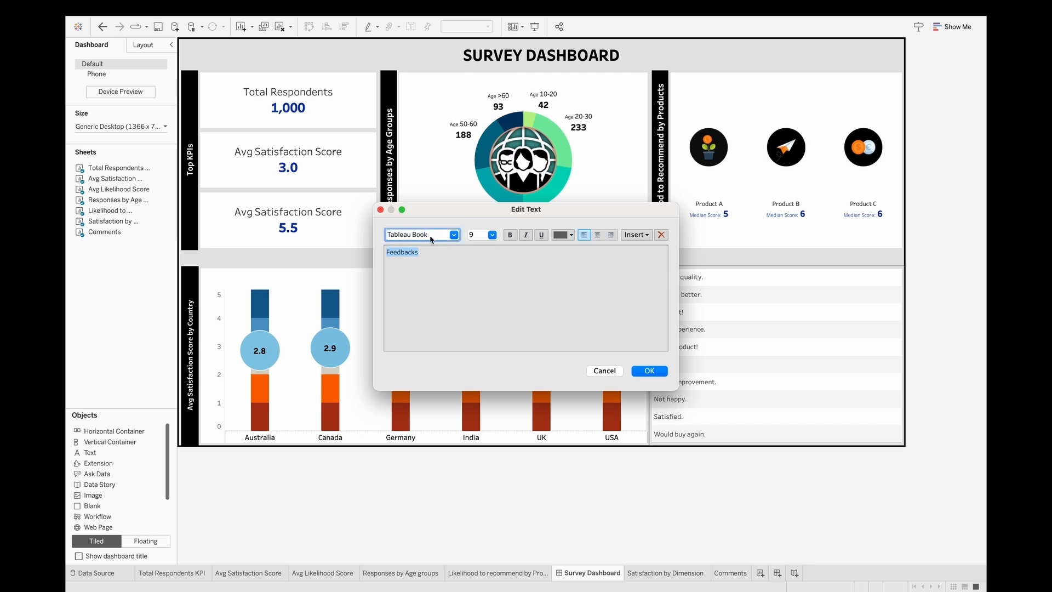
{"action": "type", "text": "ld"}
{"action": "key", "text": "Return"}
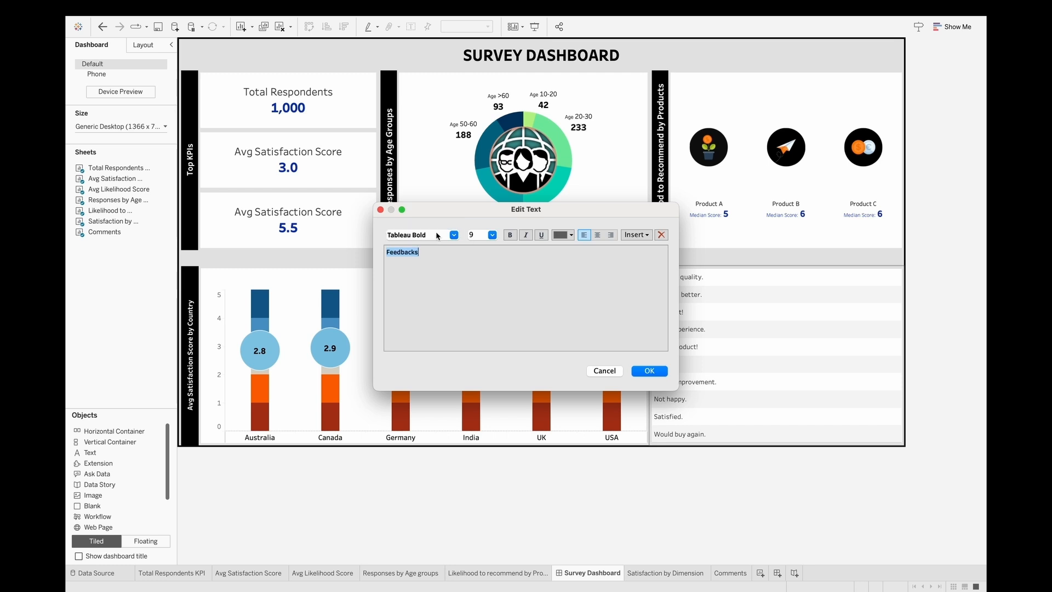
{"action": "left_click", "coordinate": [481, 233]}
{"action": "type", "text": "10"}
{"action": "key", "text": "Return"}
{"action": "left_click", "coordinate": [559, 236]}
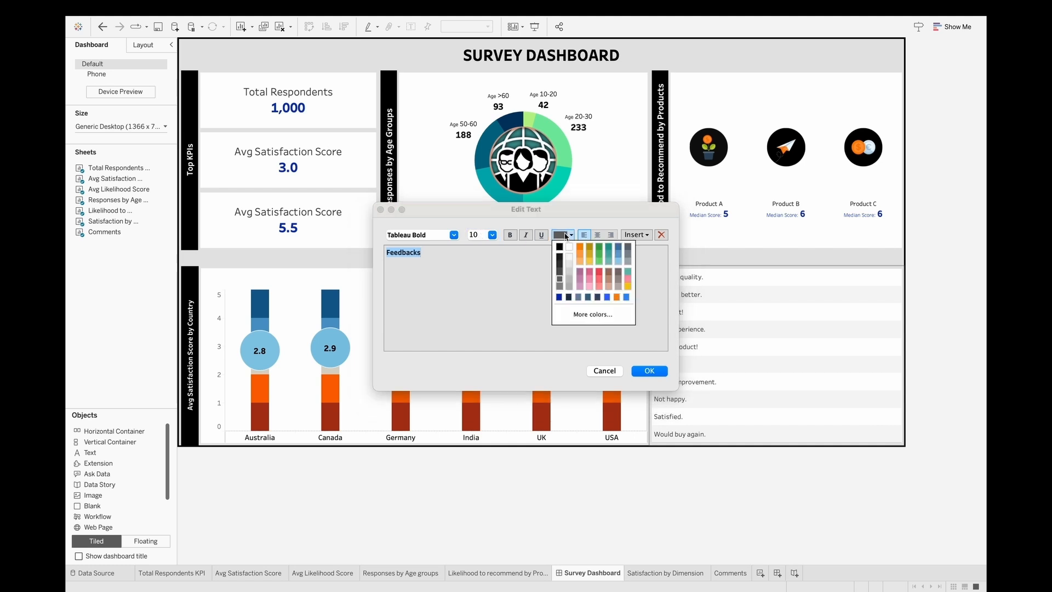
{"action": "left_click", "coordinate": [570, 247]}
{"action": "left_click", "coordinate": [597, 235]}
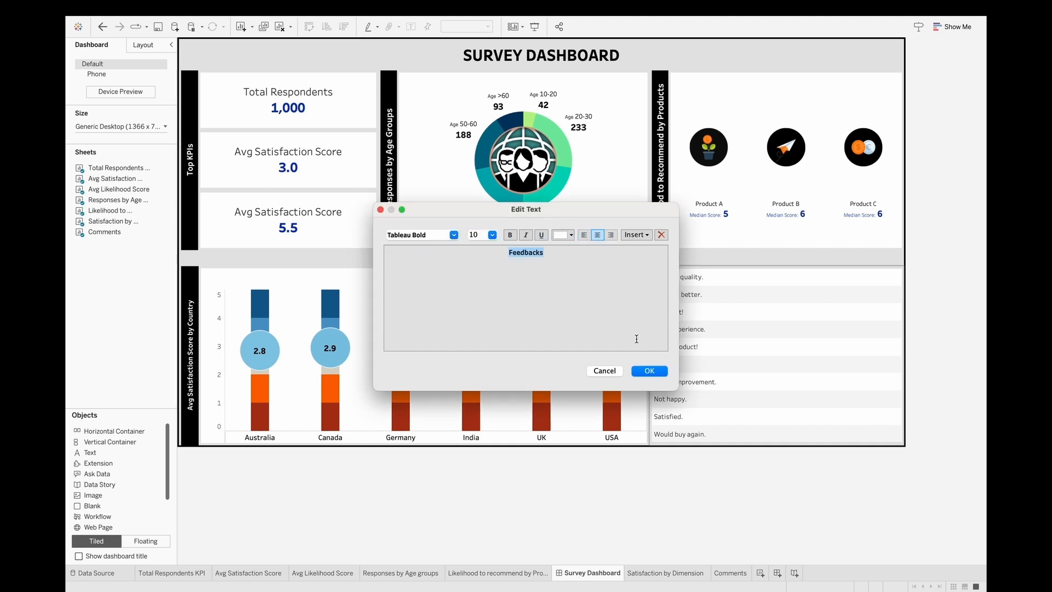
{"action": "left_click", "coordinate": [649, 371]}
- Align the Feedbacks text object to the horizontal center and vertical middle, with the text rotated to read upward
{"action": "right_click", "coordinate": [732, 341]}
{"action": "left_click", "coordinate": [740, 355]}
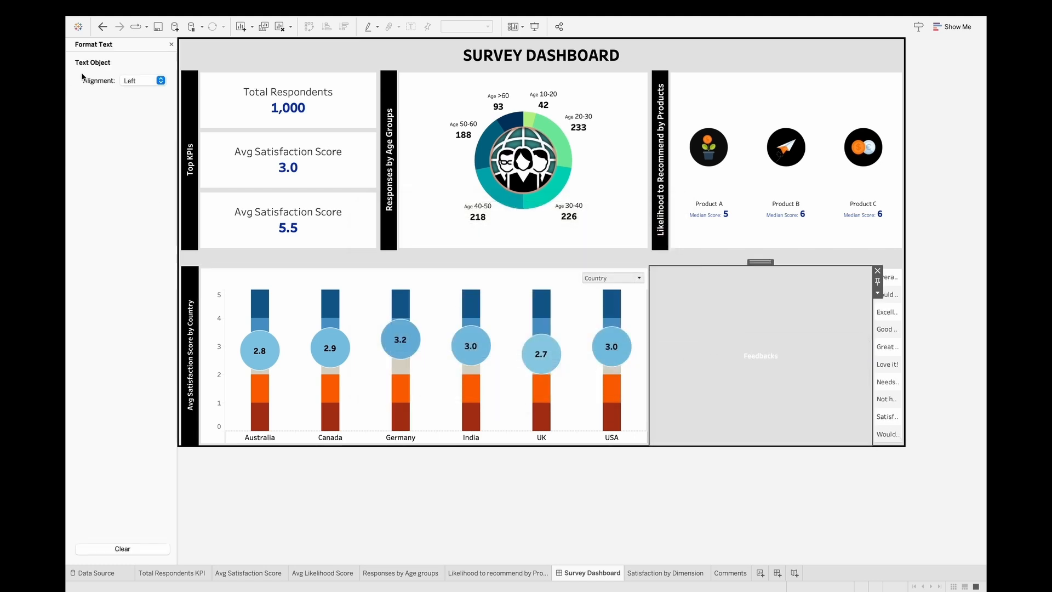
{"action": "left_click", "coordinate": [144, 80]}
{"action": "left_click", "coordinate": [147, 131]}
{"action": "left_click", "coordinate": [147, 182]}
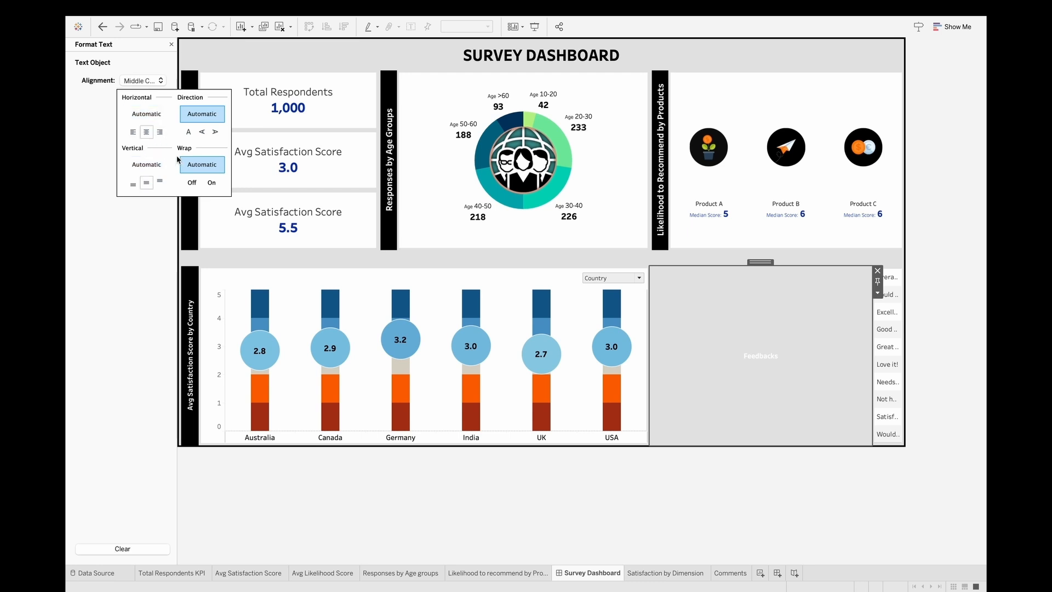
{"action": "left_click", "coordinate": [201, 132]}
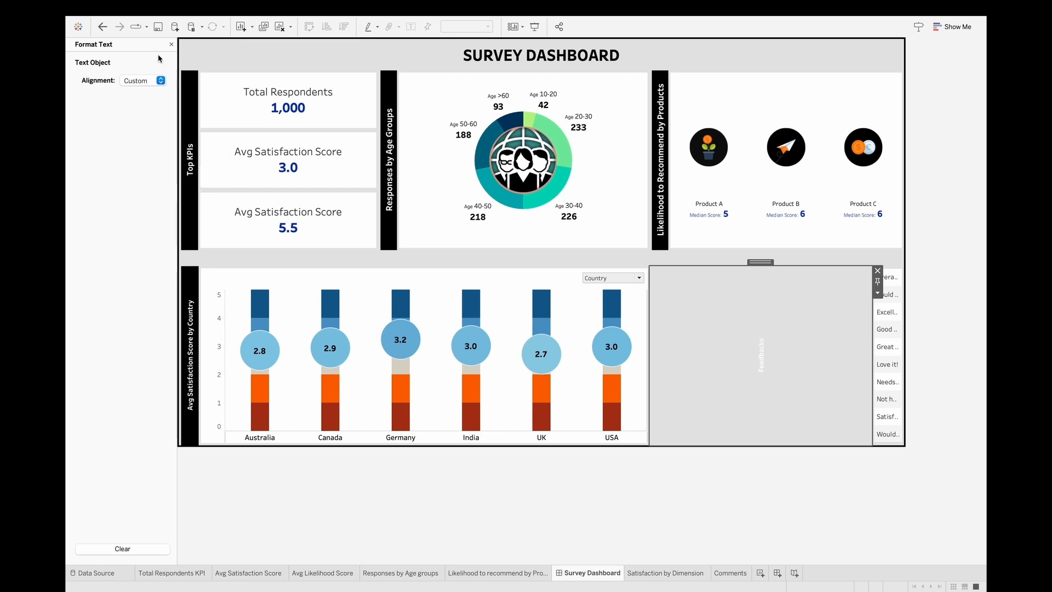
- Give the Feedbacks text object a black background
{"action": "left_click", "coordinate": [171, 45]}
{"action": "left_click", "coordinate": [144, 45]}
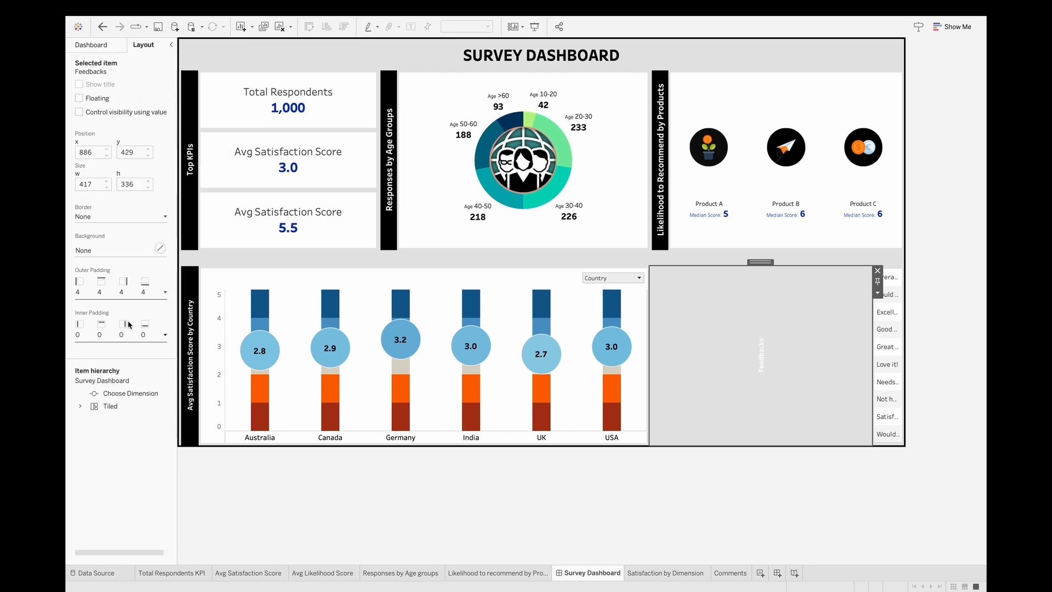
{"action": "left_click", "coordinate": [160, 248]}
{"action": "left_click", "coordinate": [86, 286]}
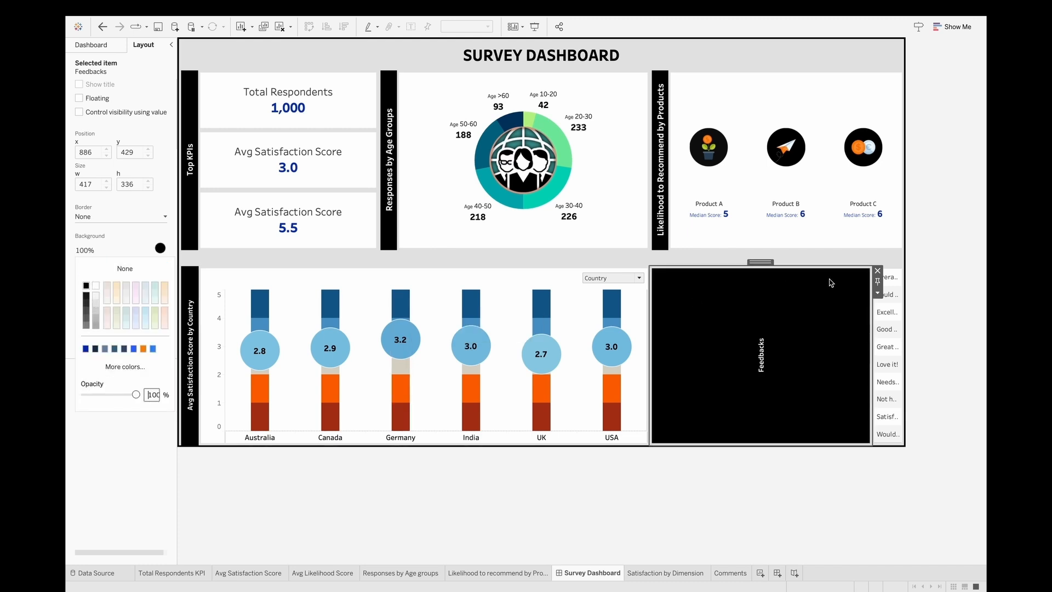
- Set the width of the Feedbacks text object to 35 pixels
{"action": "right_click", "coordinate": [847, 300]}
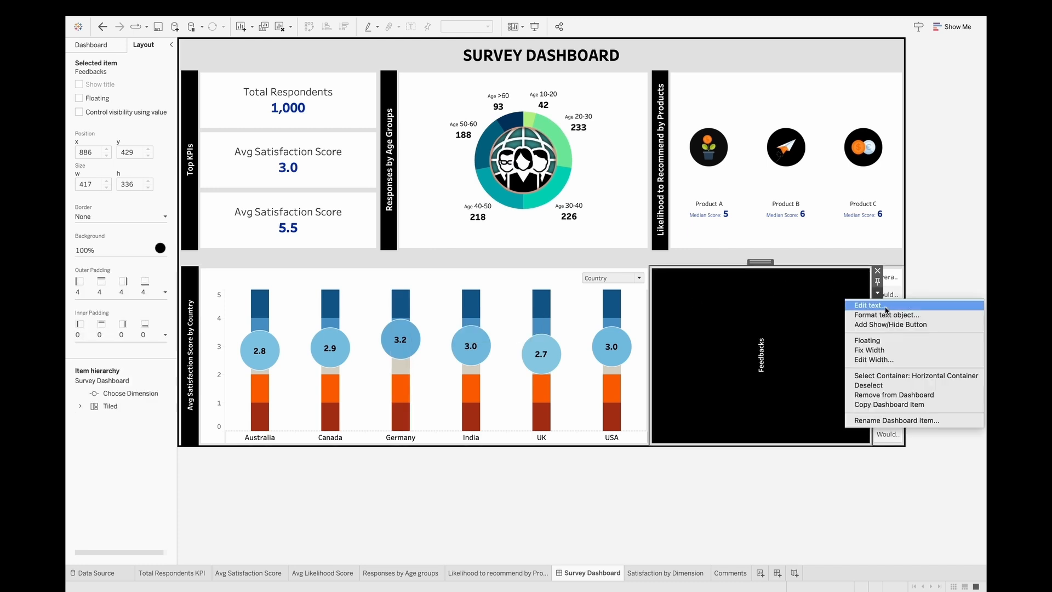
{"action": "left_click", "coordinate": [883, 360]}
{"action": "type", "text": "35"}
{"action": "key", "text": "Return"}
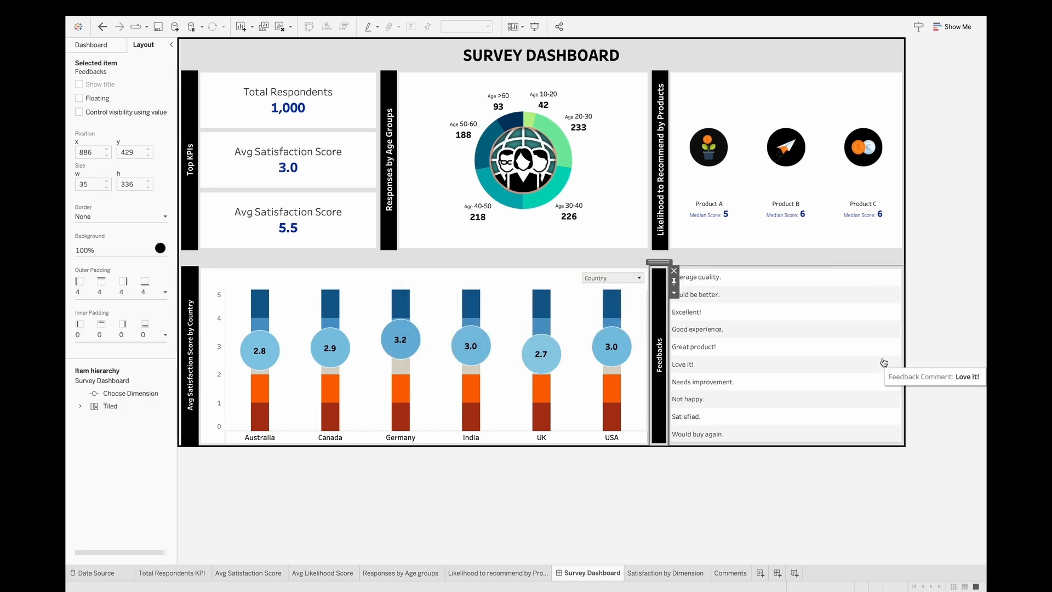
- Set the Feedbacks text object's outer padding to 4 on the left side and 0 on the other sides
{"action": "left_click", "coordinate": [113, 286]}
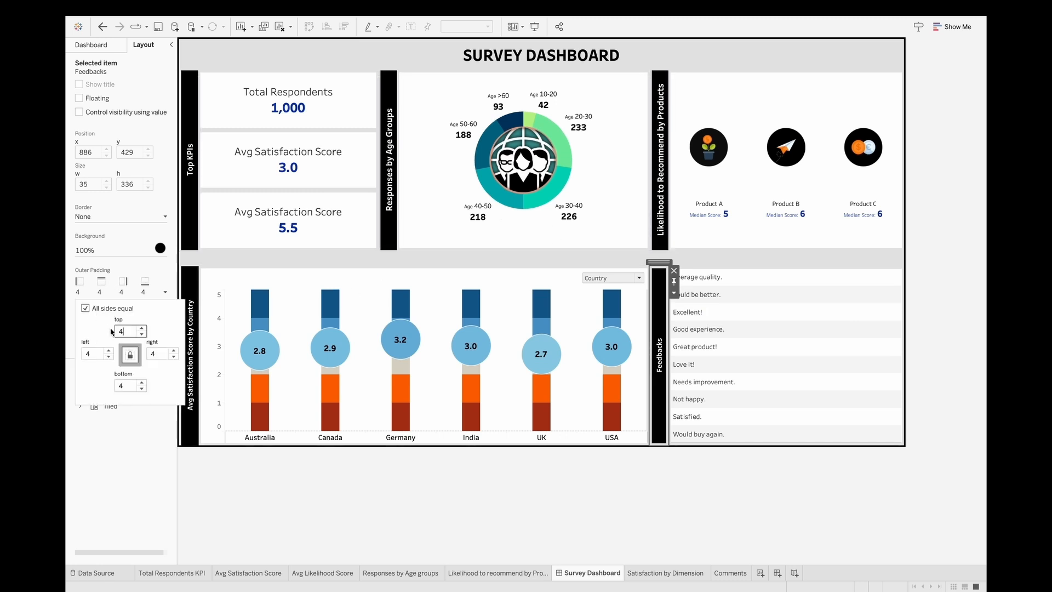
{"action": "type", "text": "0"}
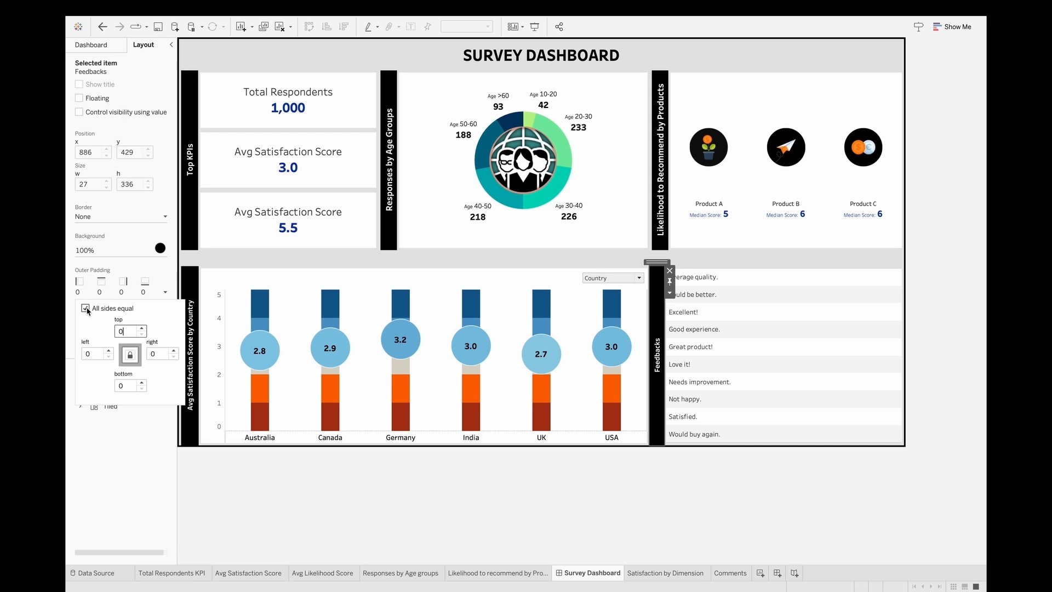
{"action": "left_click", "coordinate": [86, 308]}
{"action": "left_click", "coordinate": [88, 353]}
{"action": "type", "text": "4"}
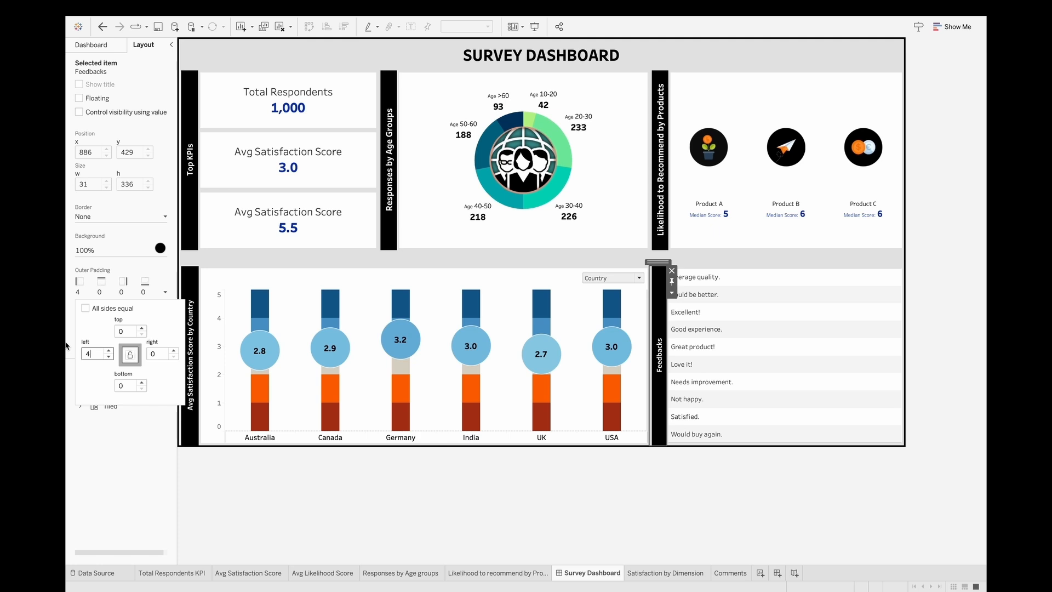
- Set the Feedbacks text object back to a fixed width of 35 pixels and deselect it
{"action": "left_click", "coordinate": [672, 294]}
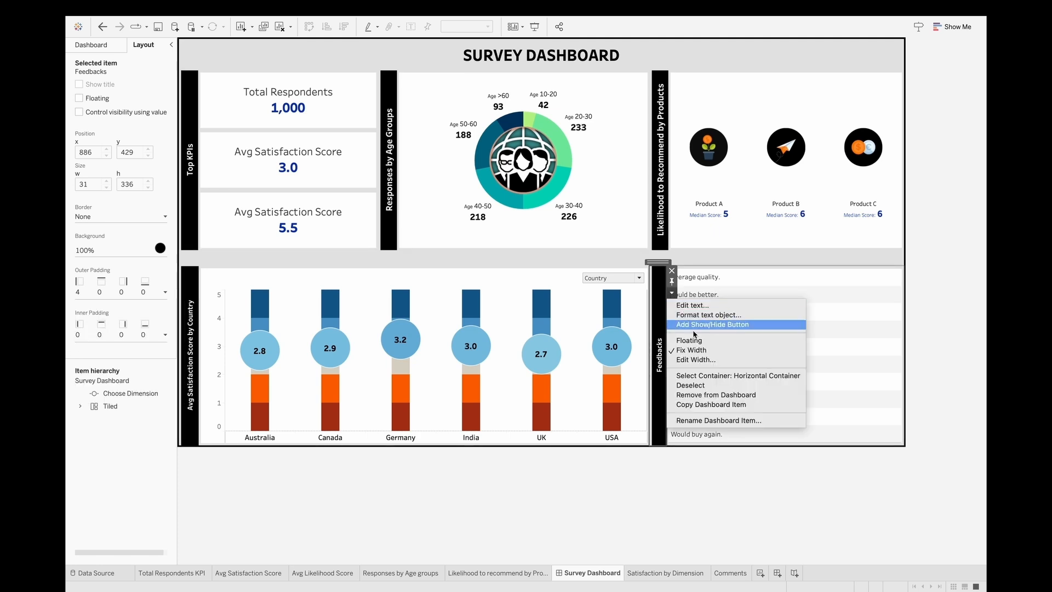
{"action": "left_click", "coordinate": [695, 360]}
{"action": "type", "text": "35"}
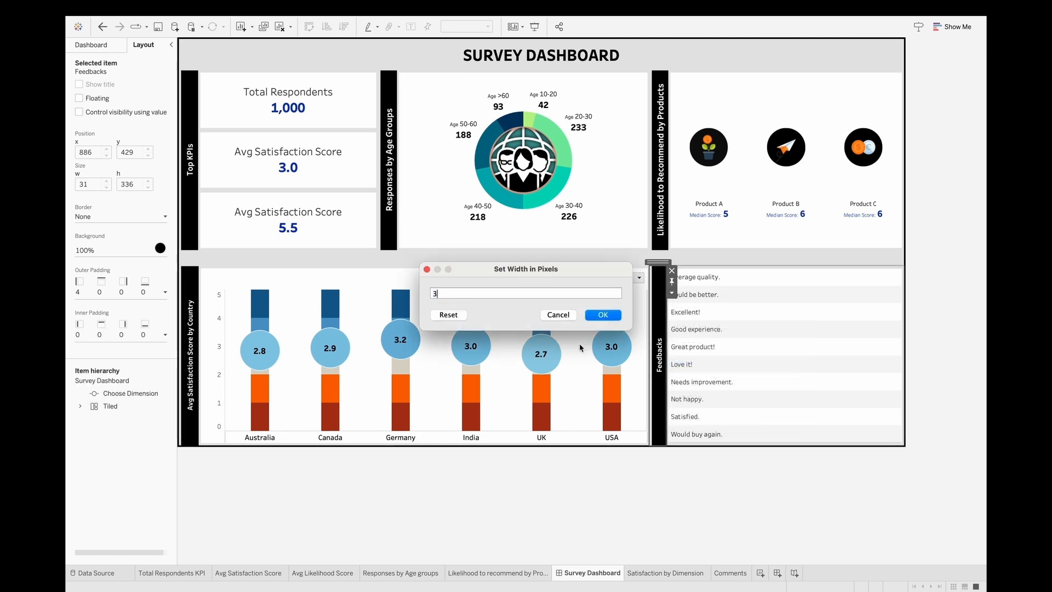
{"action": "key", "text": "Return"}
{"action": "left_click", "coordinate": [953, 330]}
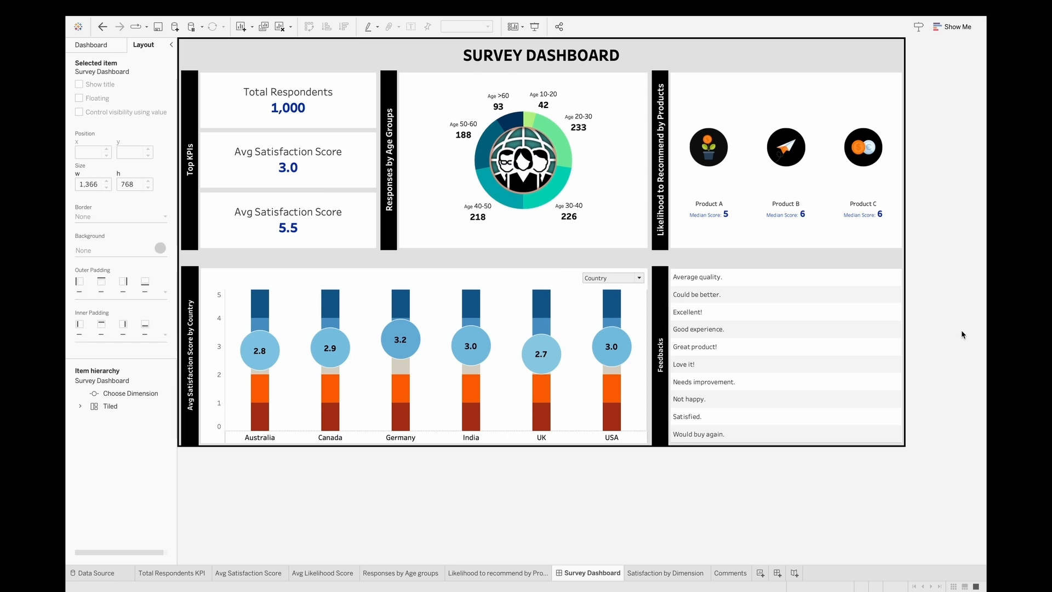
- Test the dimension parameter on the satisfaction chart with Gender and Product Used, and return it to Country
{"action": "left_click", "coordinate": [607, 280]}
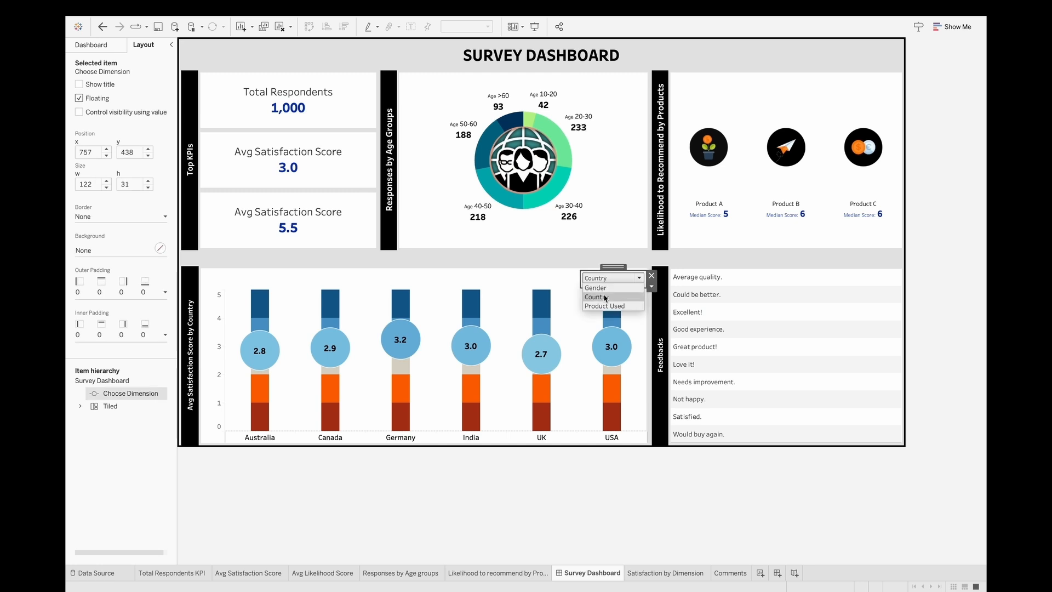
{"action": "left_click", "coordinate": [595, 288]}
{"action": "left_click", "coordinate": [608, 280]}
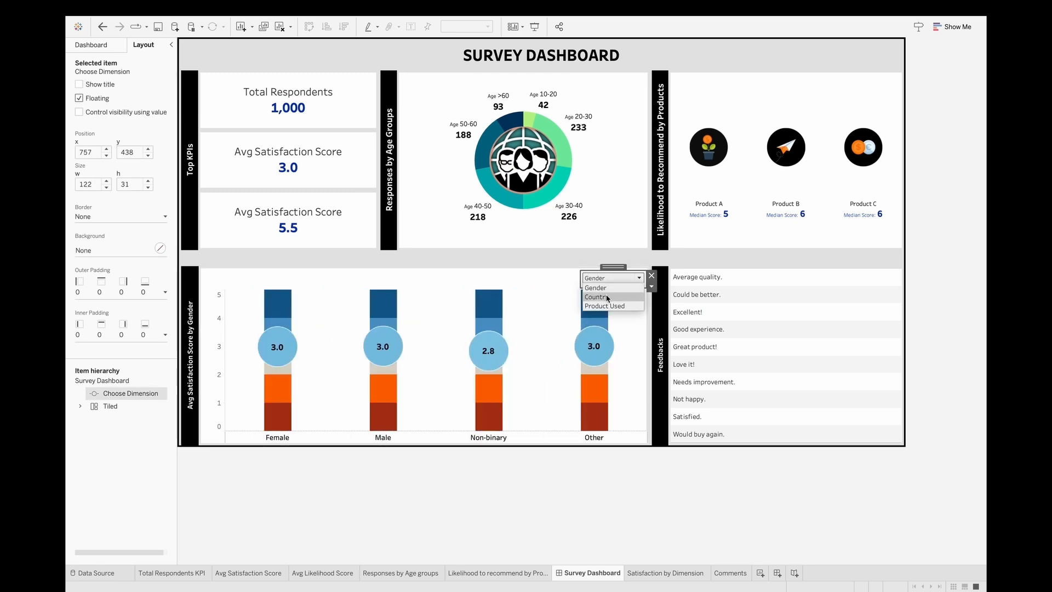
{"action": "left_click", "coordinate": [605, 305]}
{"action": "left_click", "coordinate": [614, 279]}
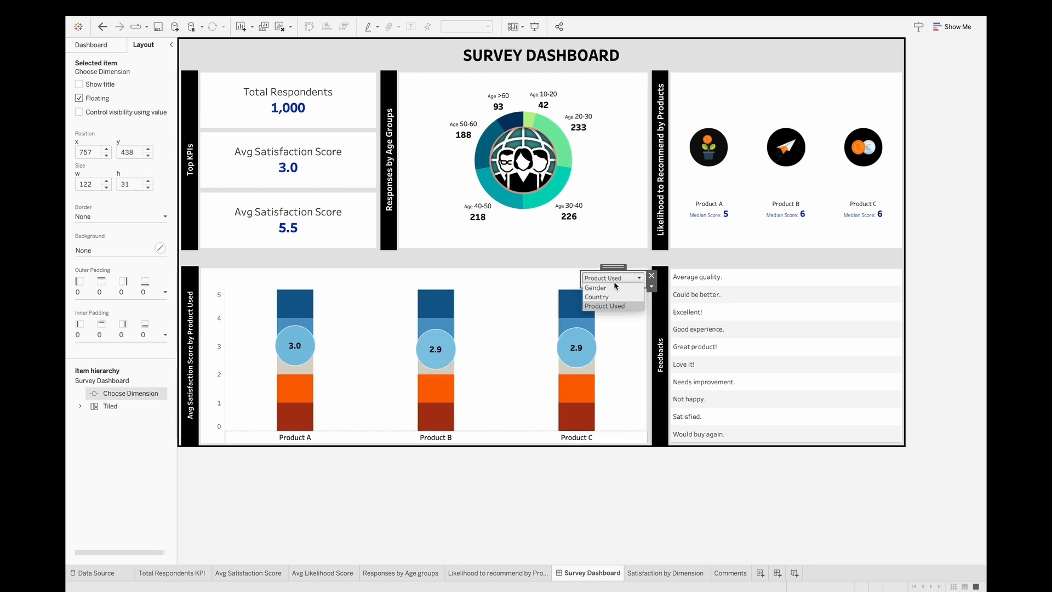
{"action": "left_click", "coordinate": [596, 297]}
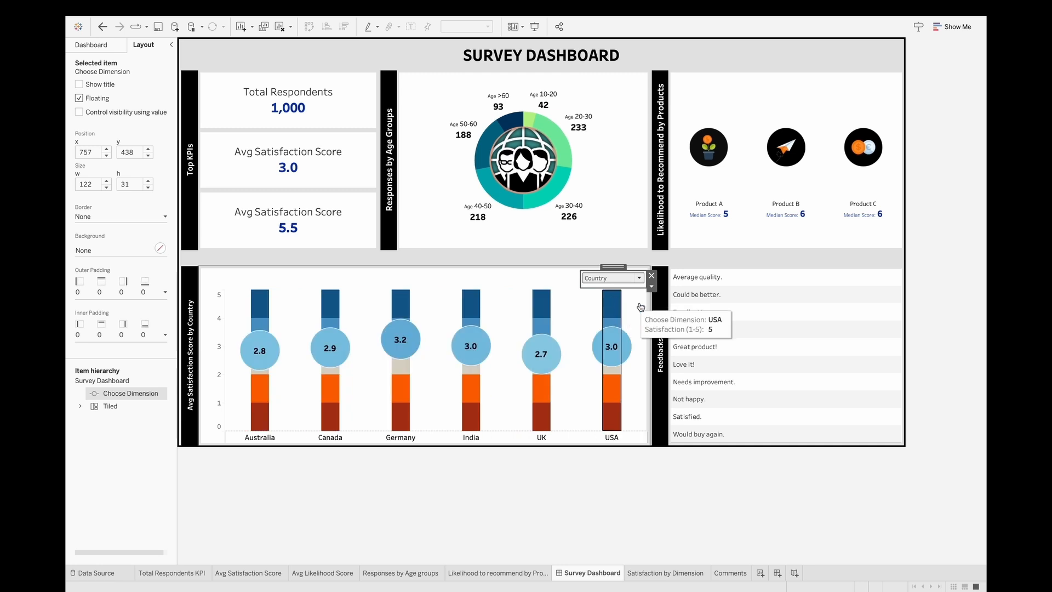
{"action": "left_click", "coordinate": [923, 317]}
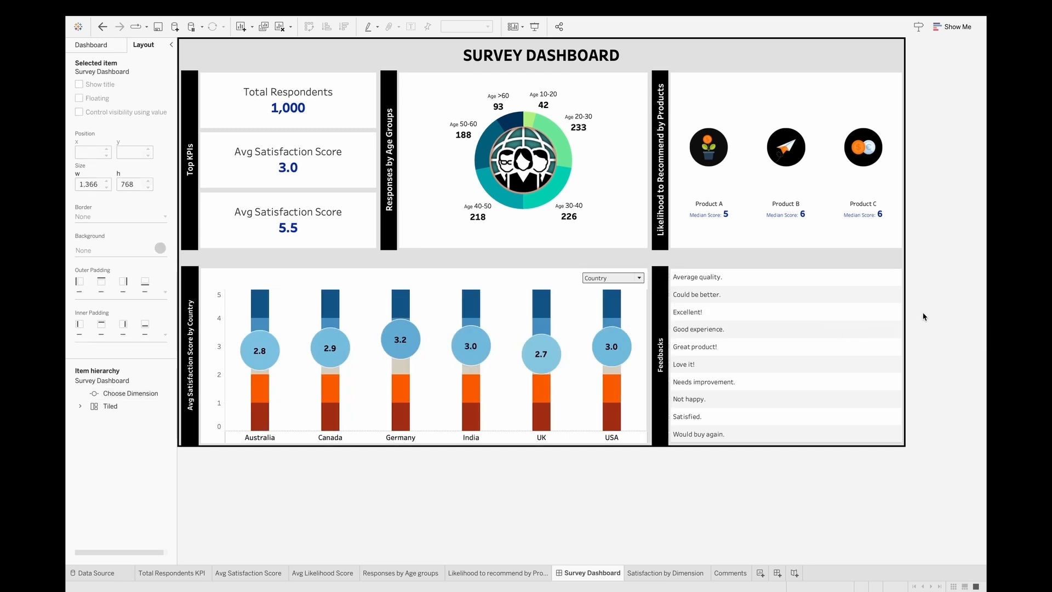
- Use the age groups donut, the product likelihood chart and the satisfaction chart as filters for the dashboard
{"action": "left_click", "coordinate": [757, 398]}
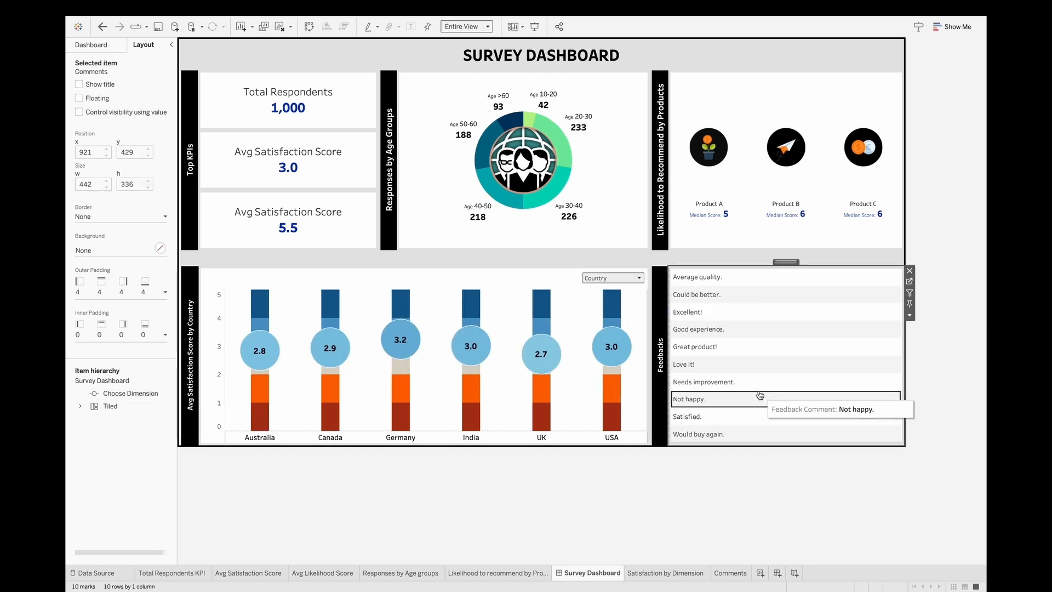
{"action": "left_click", "coordinate": [757, 398]}
{"action": "left_click", "coordinate": [629, 166]}
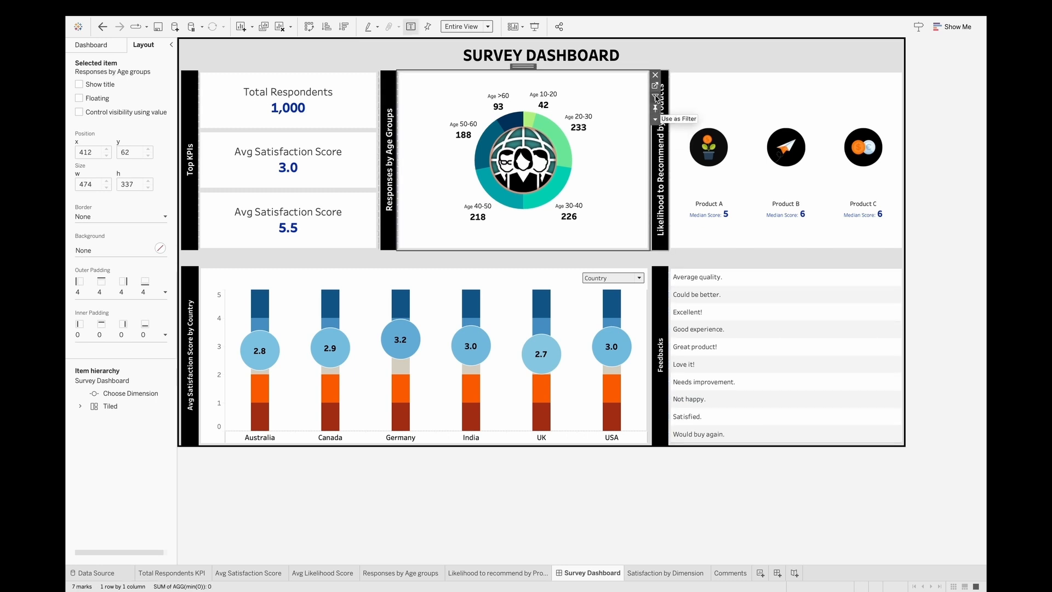
{"action": "left_click", "coordinate": [781, 91]}
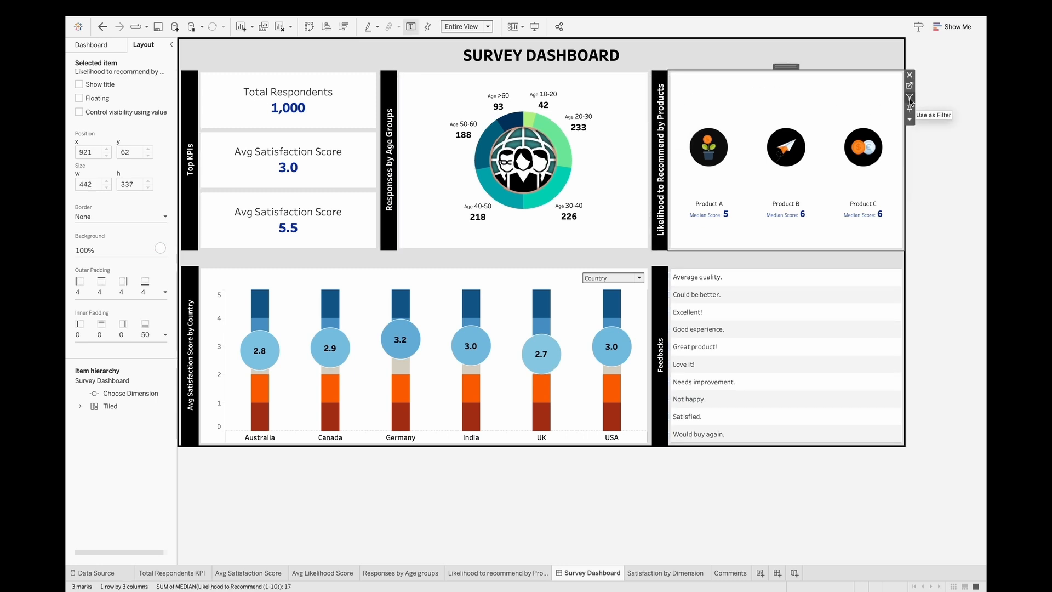
{"action": "left_click", "coordinate": [511, 275]}
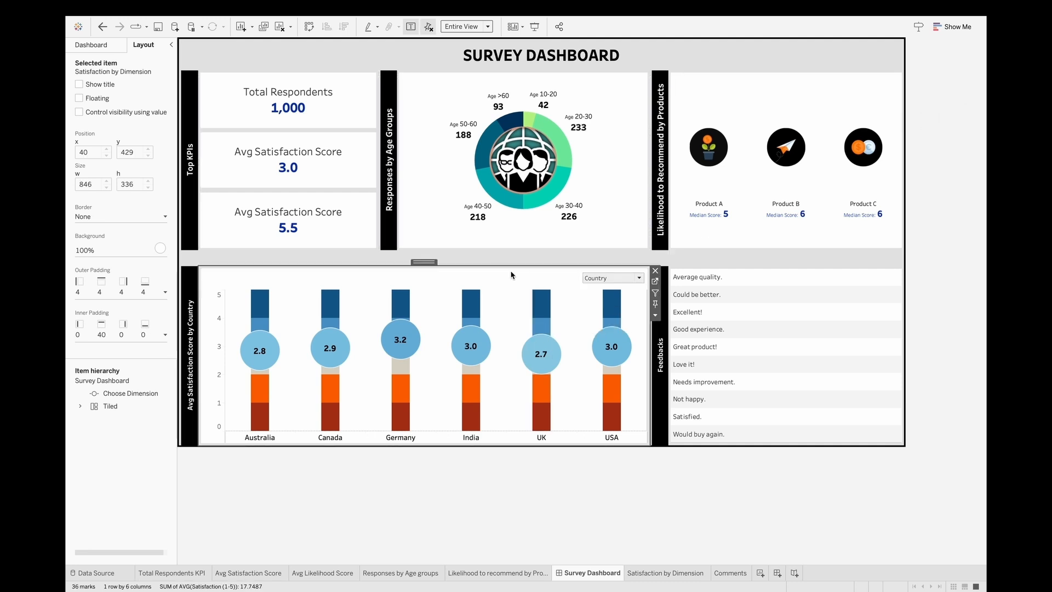
{"action": "left_click", "coordinate": [656, 294]}
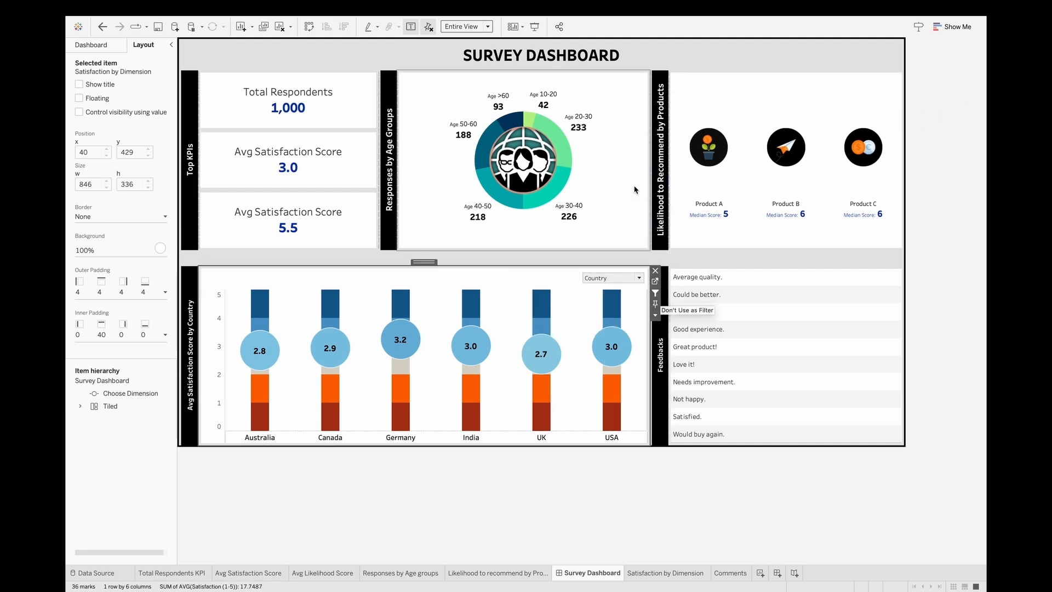
- Test the age groups filter with the 20-30 and 40-50 slices, and clear the selection
{"action": "left_click", "coordinate": [566, 140]}
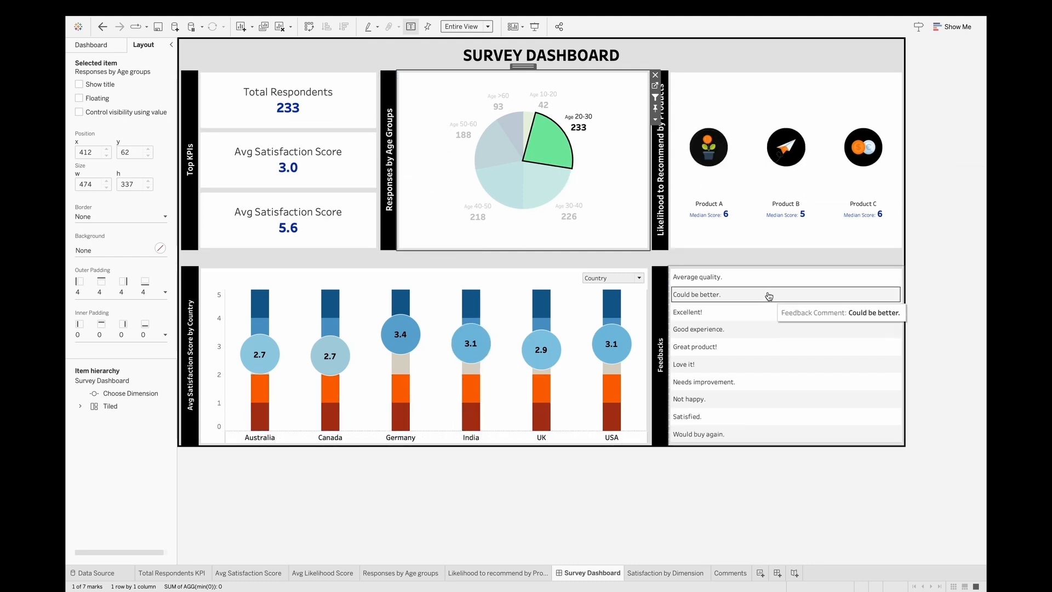
{"action": "left_click", "coordinate": [501, 198]}
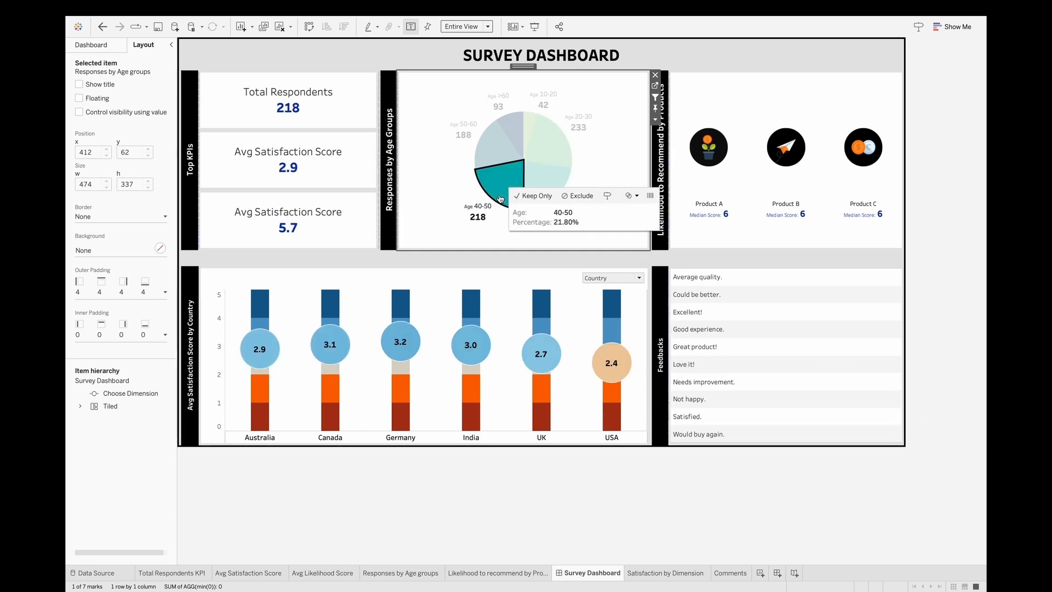
{"action": "left_click", "coordinate": [500, 198]}
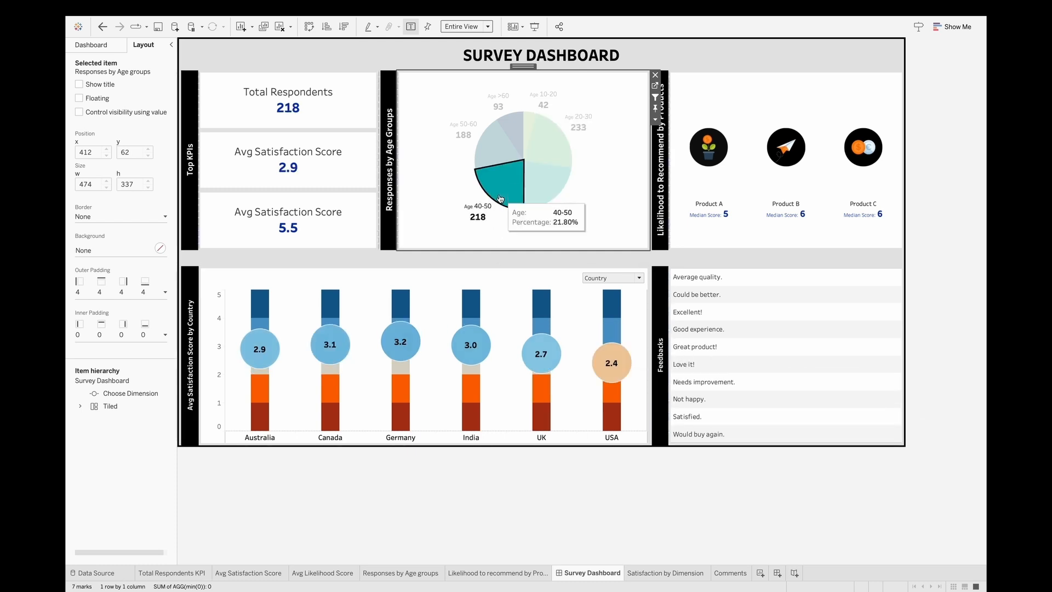
- Test the satisfaction chart's filter with the score 1 segments of Germany, Australia and USA, and clear the selection
{"action": "left_click", "coordinate": [402, 421]}
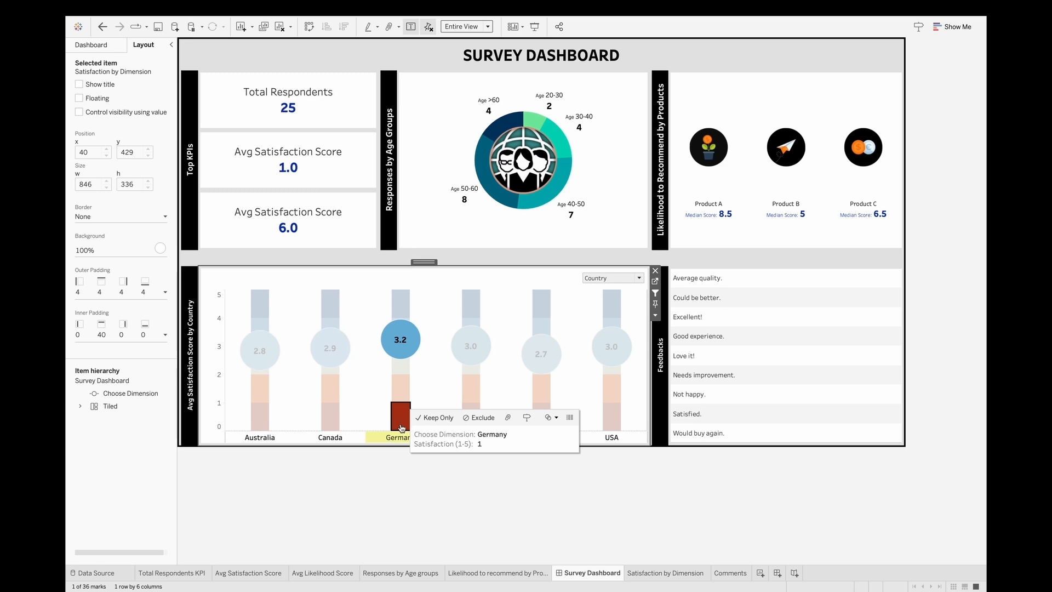
{"action": "left_click", "coordinate": [261, 427]}
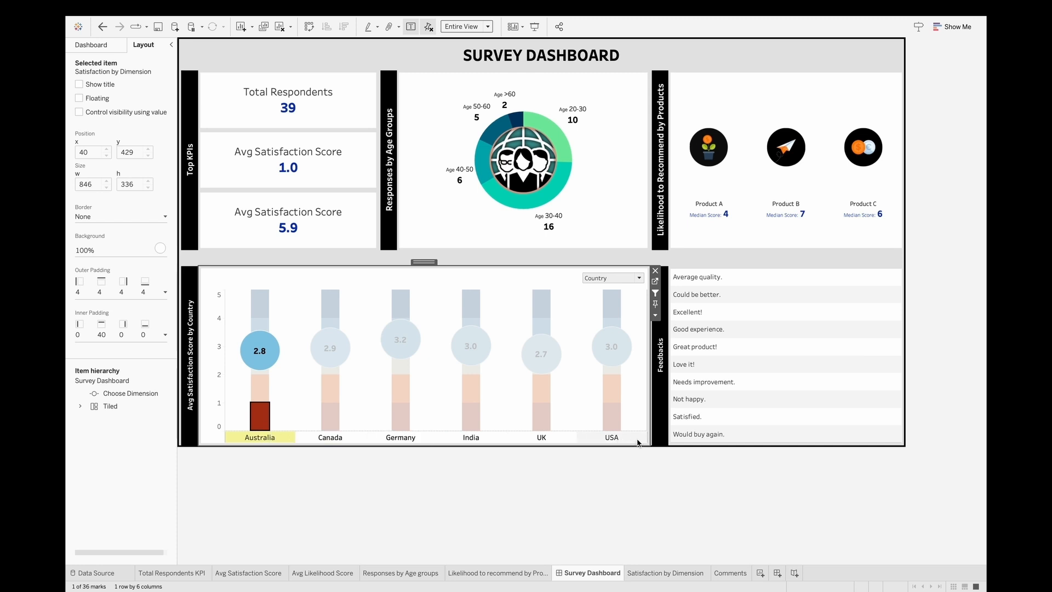
{"action": "left_click", "coordinate": [622, 429]}
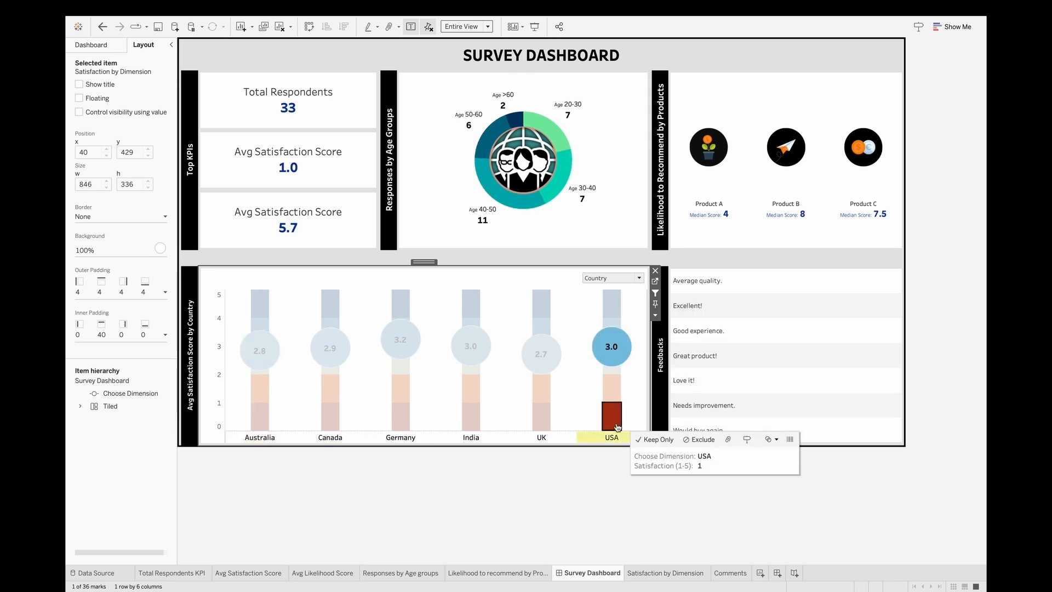
{"action": "left_click", "coordinate": [618, 427]}
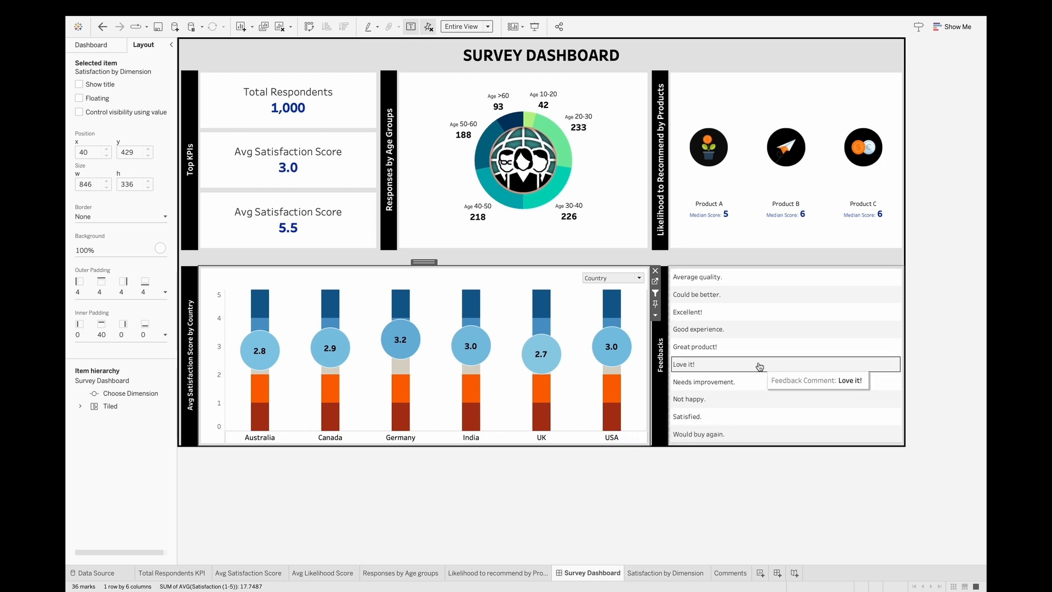
- Use the Comments list as a filter for the dashboard
{"action": "left_click", "coordinate": [722, 436]}
{"action": "left_click", "coordinate": [724, 437]}
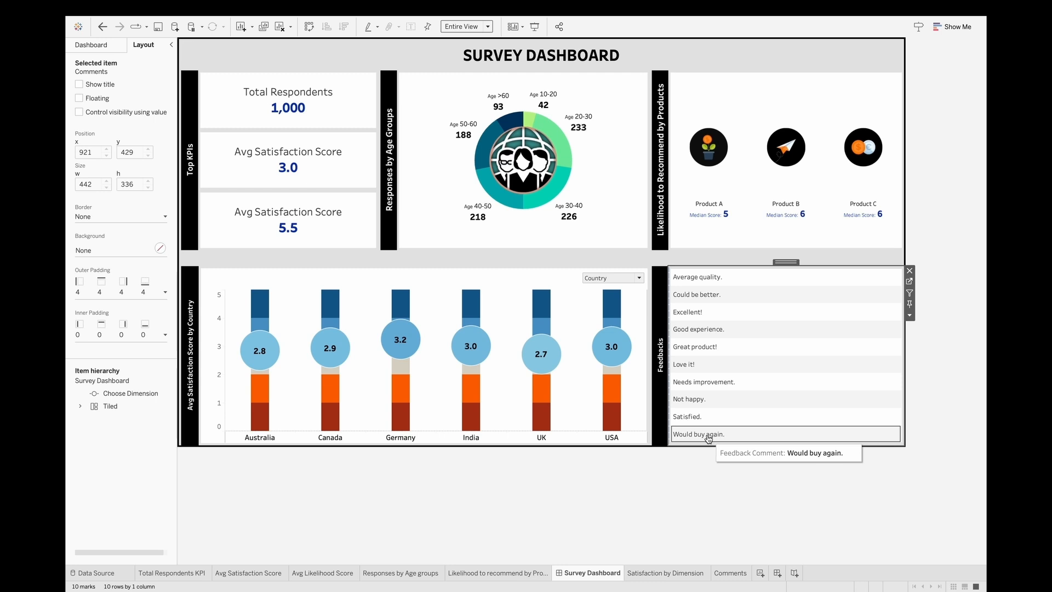
{"action": "left_click", "coordinate": [910, 295]}
- Test the Comments filter with "Would buy again.", "Satisfied." and "Not happy.", and clear the selection
{"action": "left_click", "coordinate": [719, 435]}
{"action": "left_click", "coordinate": [719, 436]}
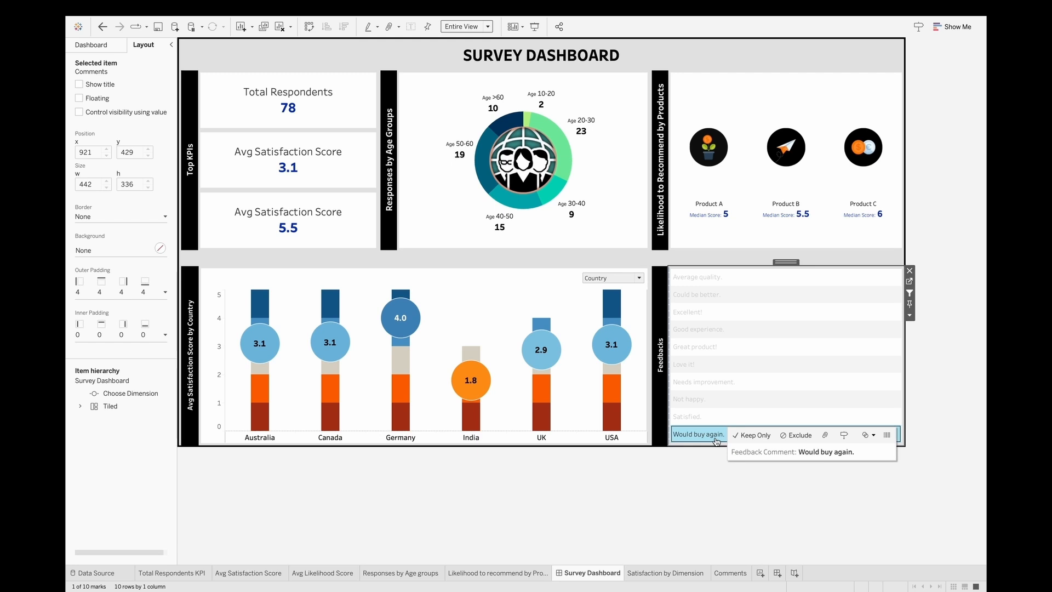
{"action": "left_click", "coordinate": [715, 437]}
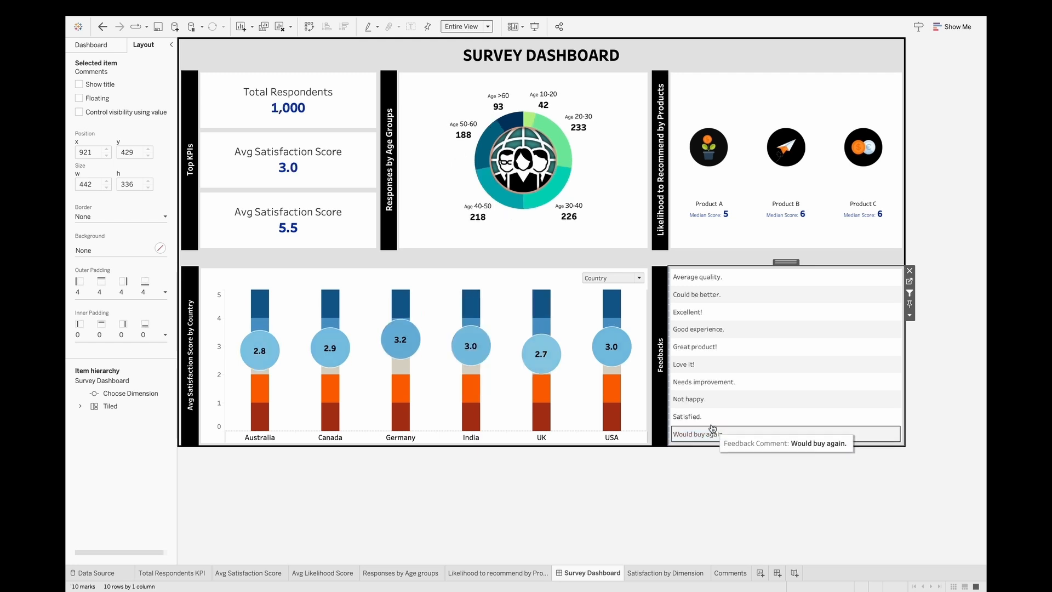
{"action": "left_click", "coordinate": [714, 420]}
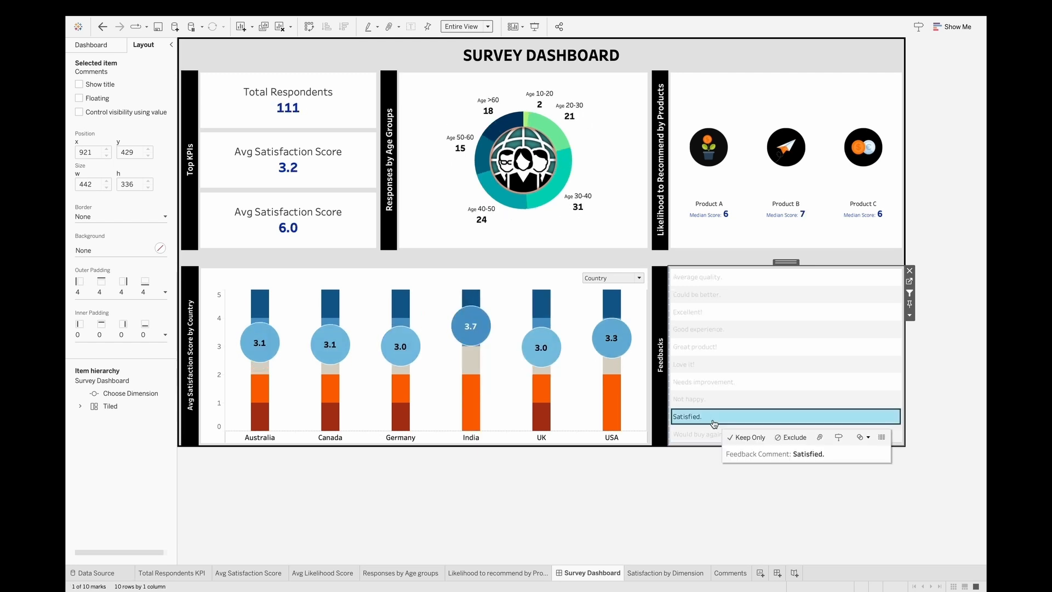
{"action": "left_click", "coordinate": [714, 404]}
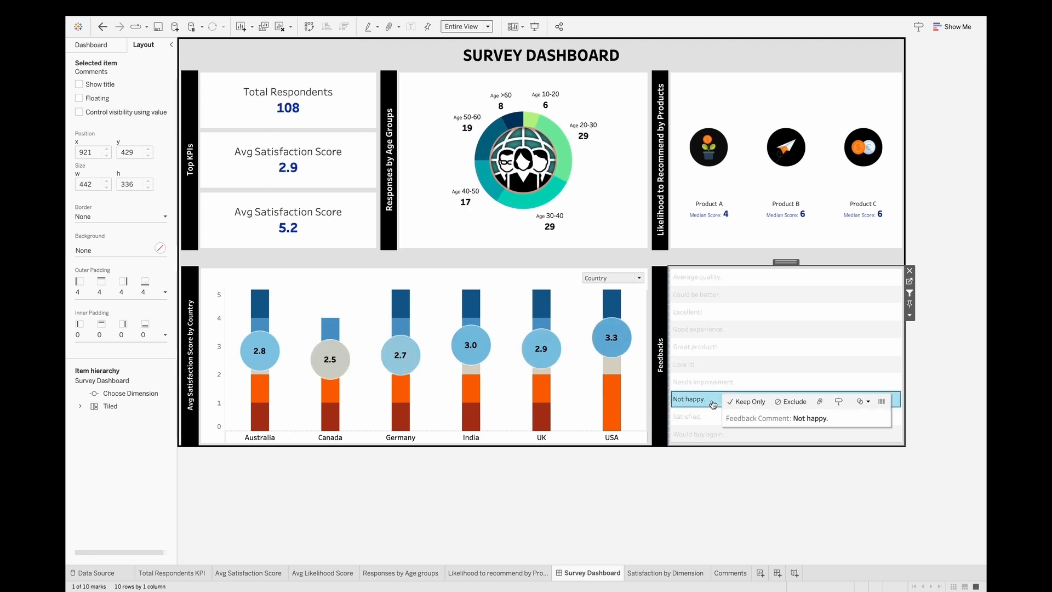
{"action": "left_click", "coordinate": [711, 405]}
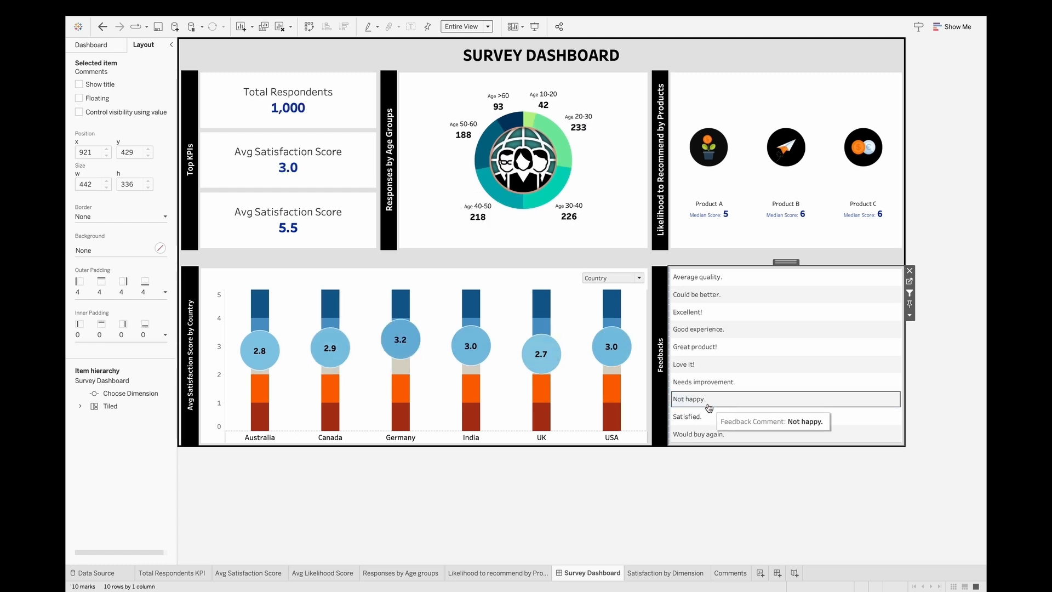
- Test combined filtering with Product A selected and the satisfaction chart set to Gender, selecting and clearing the Male column
{"action": "left_click", "coordinate": [711, 160]}
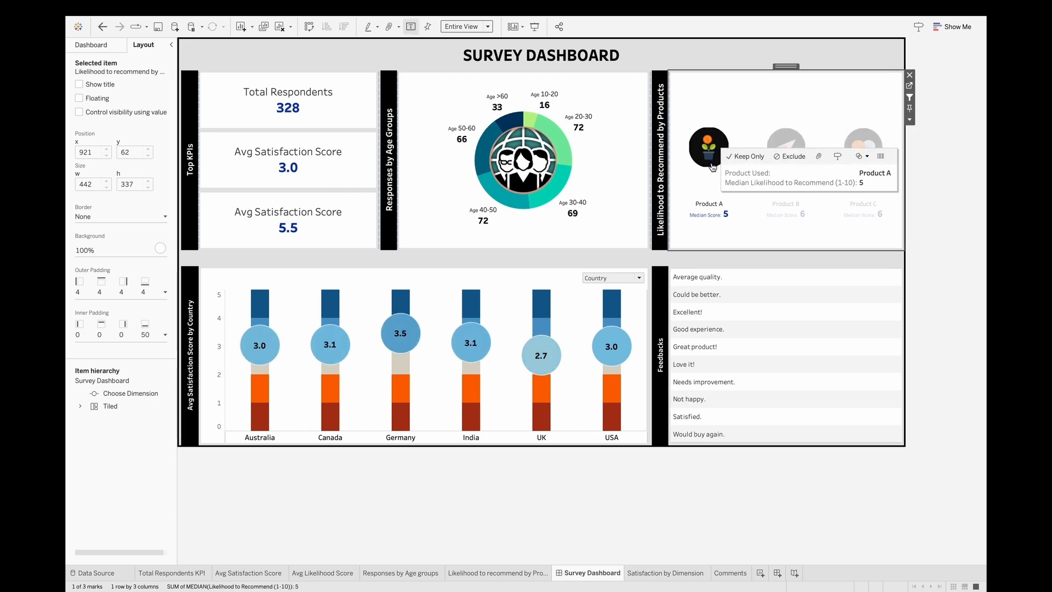
{"action": "left_click", "coordinate": [615, 278]}
{"action": "left_click", "coordinate": [613, 289]}
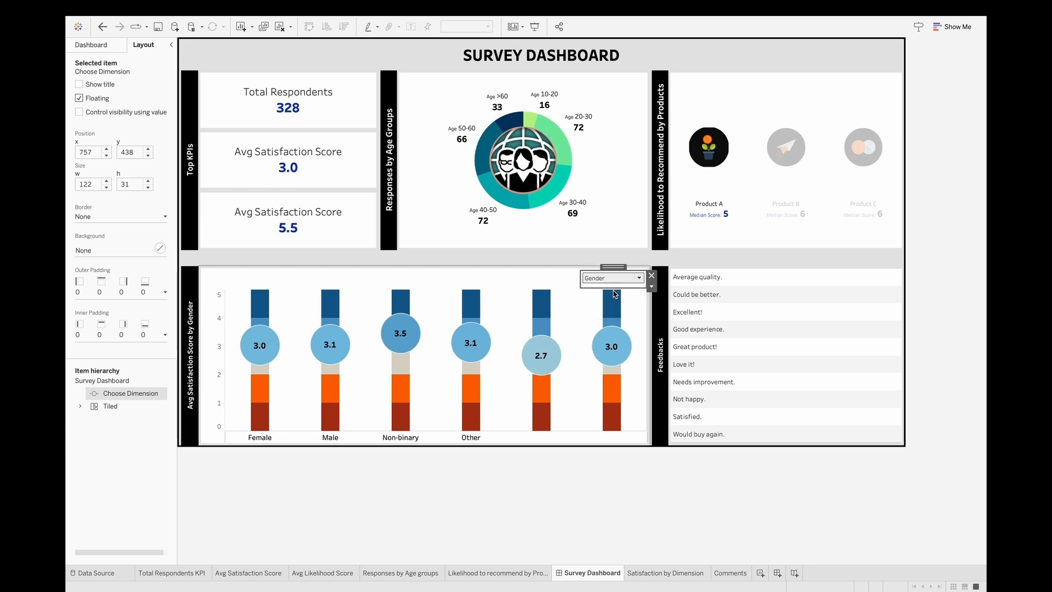
{"action": "left_click", "coordinate": [405, 440]}
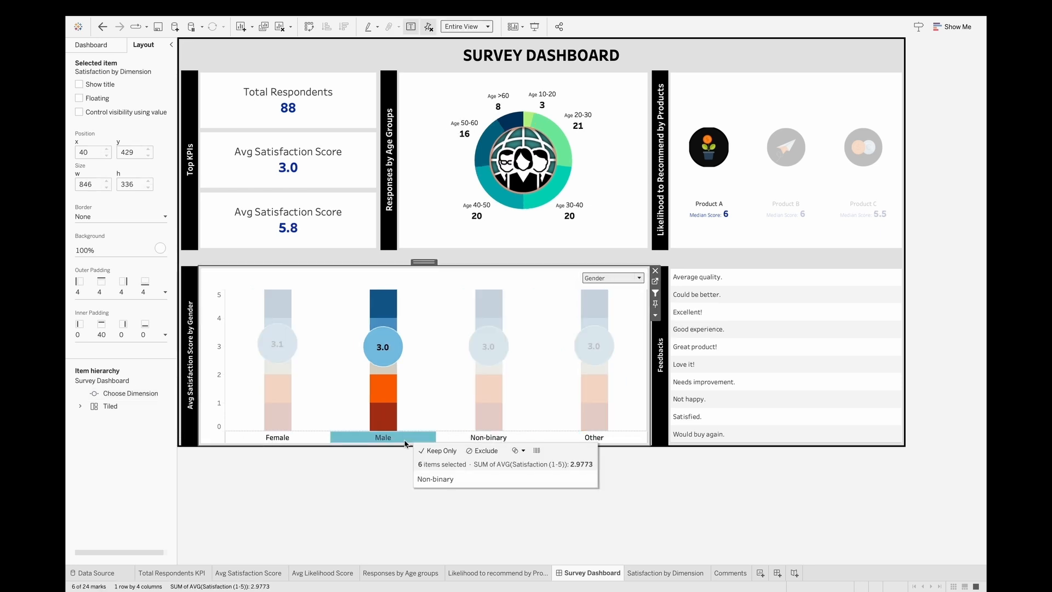
{"action": "left_click", "coordinate": [405, 441]}
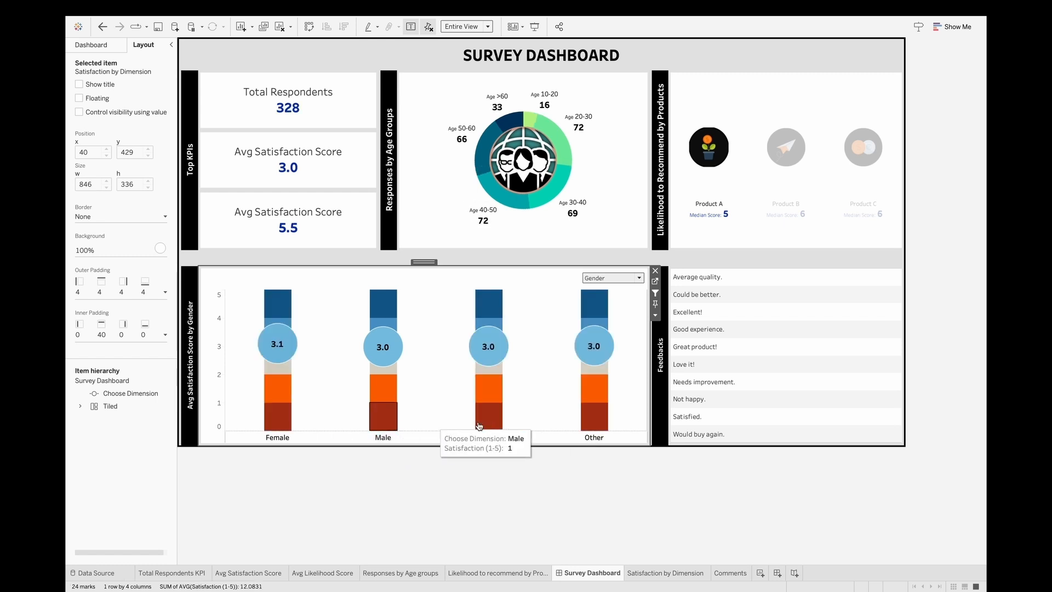
- Test the satisfaction chart's filter with the Other score 1 and Non-binary score 2 segments, and clear that selection and the Product A filter
{"action": "mouse_move", "coordinate": [506, 428]}
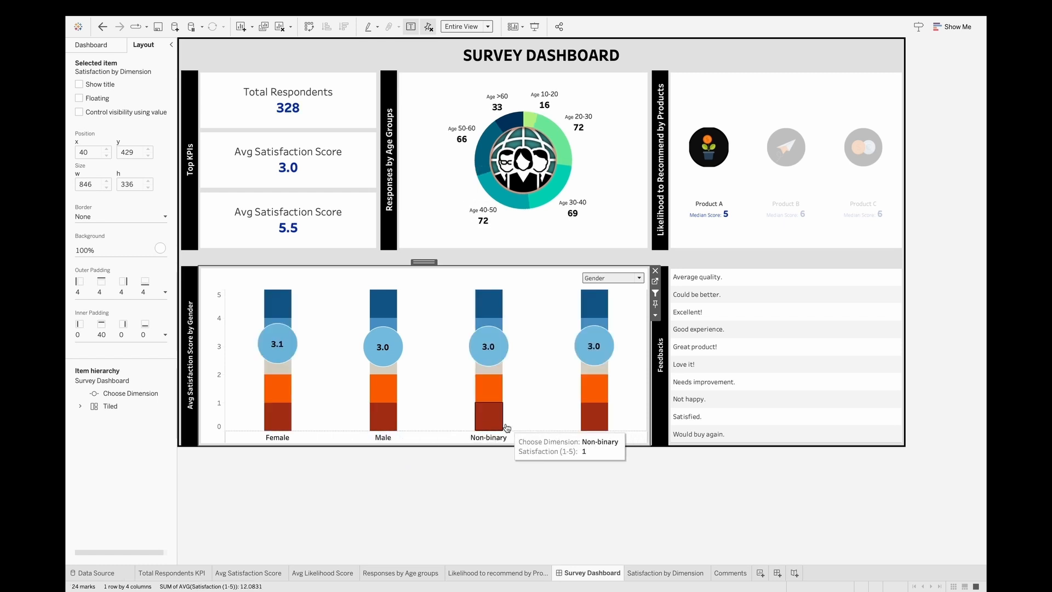
{"action": "left_click", "coordinate": [591, 427]}
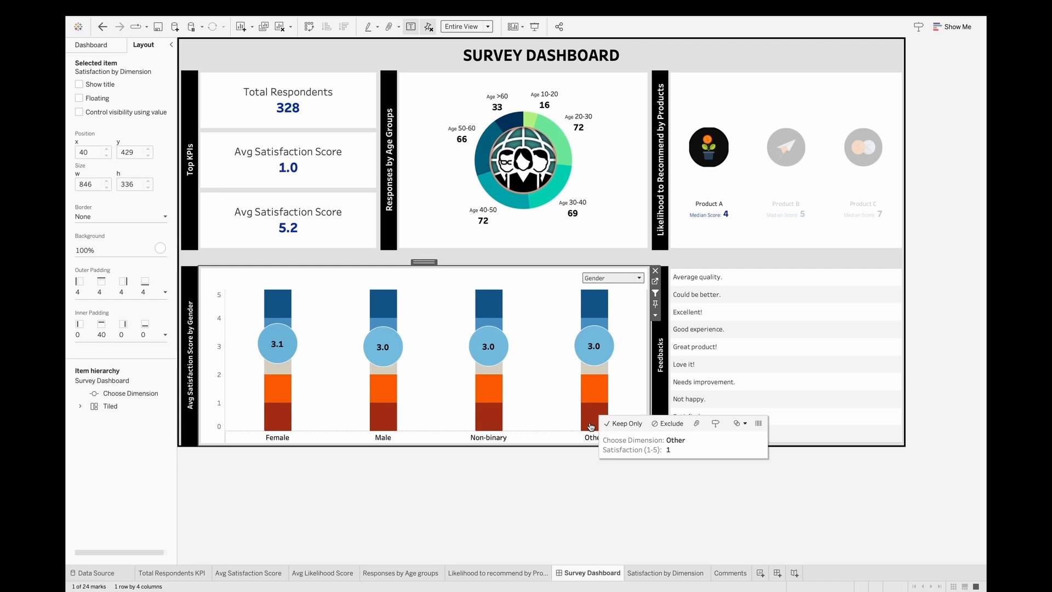
{"action": "left_click", "coordinate": [487, 396]}
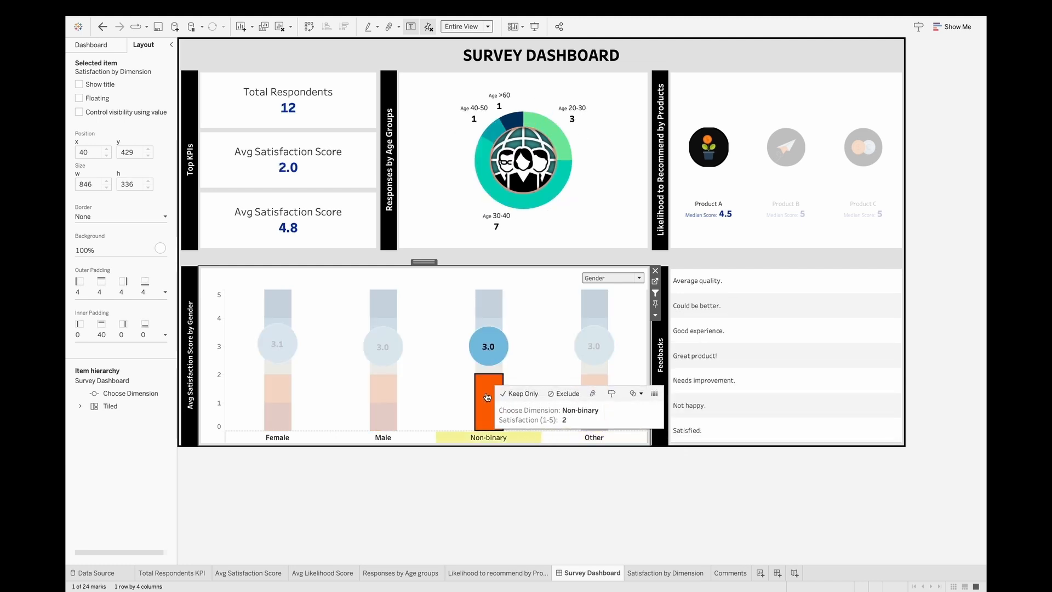
{"action": "left_click", "coordinate": [487, 396]}
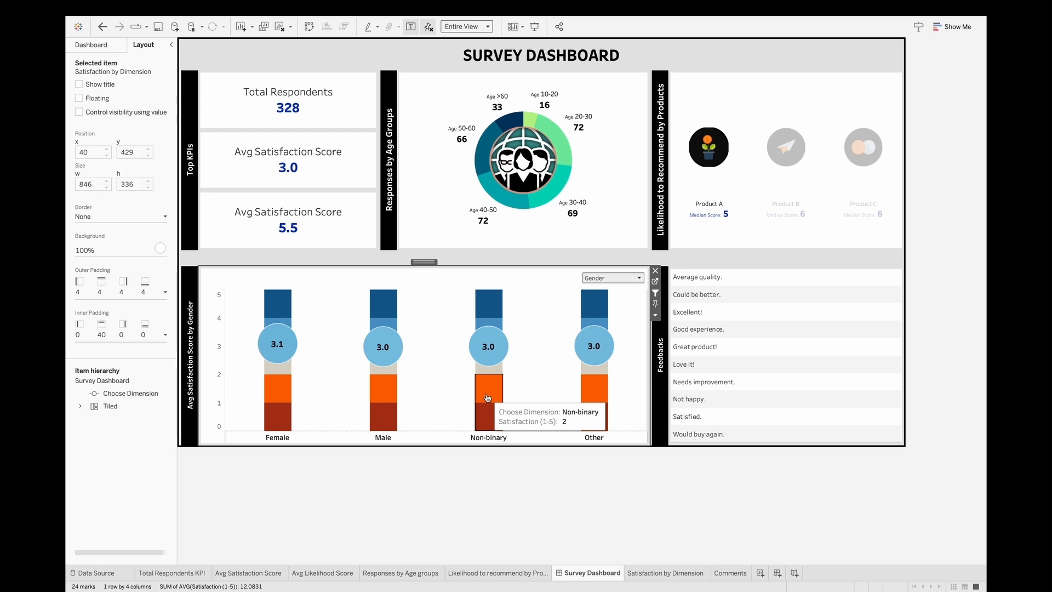
{"action": "left_click", "coordinate": [708, 160]}
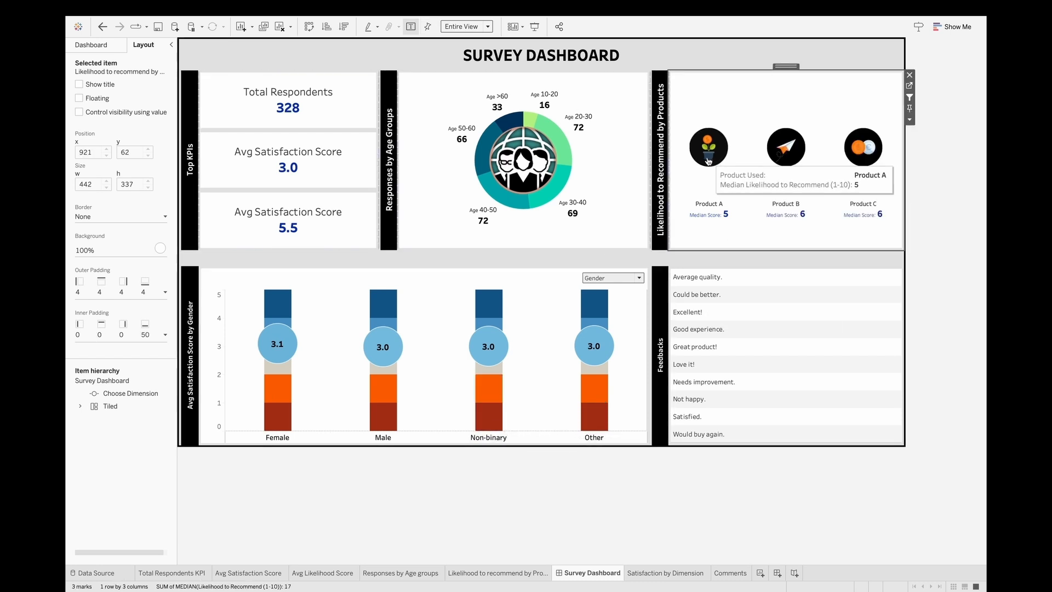
{"action": "left_click", "coordinate": [952, 280]}
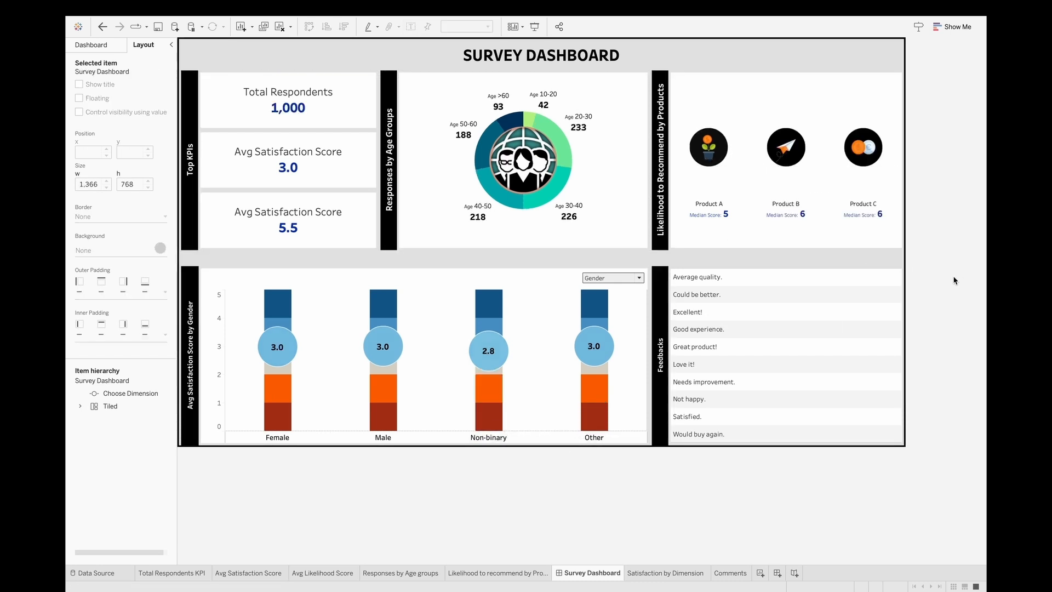